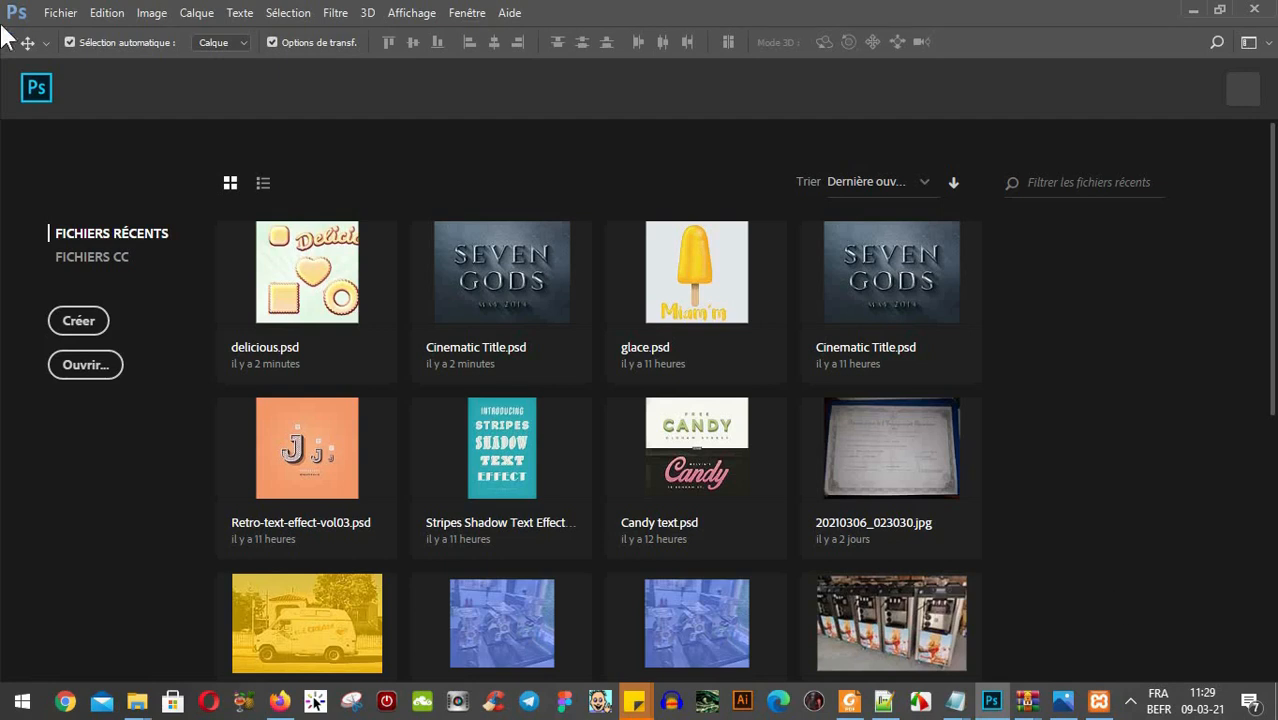
Create a new 1000 x 1000 px document at 72 ppi in RGB, 8 bits, with a white background and an artboard.
click(58, 13)
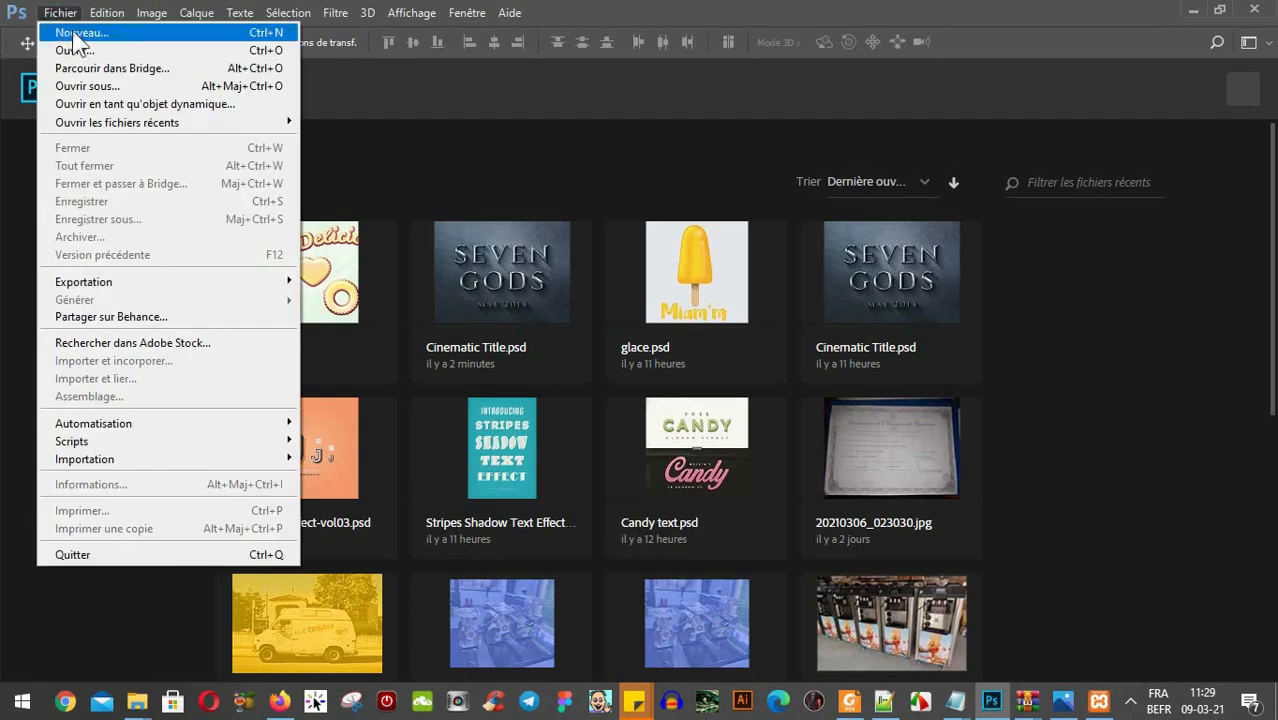
click(76, 32)
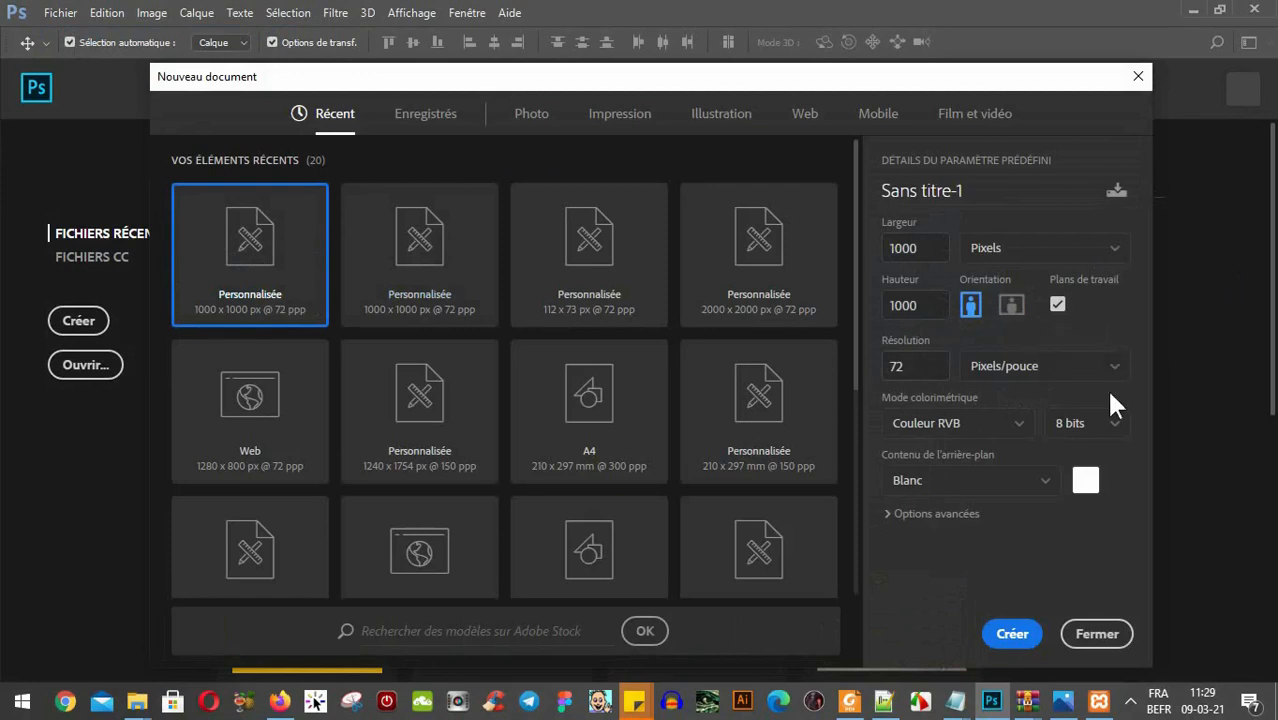
click(946, 512)
scroll(1099, 435, down, 1)
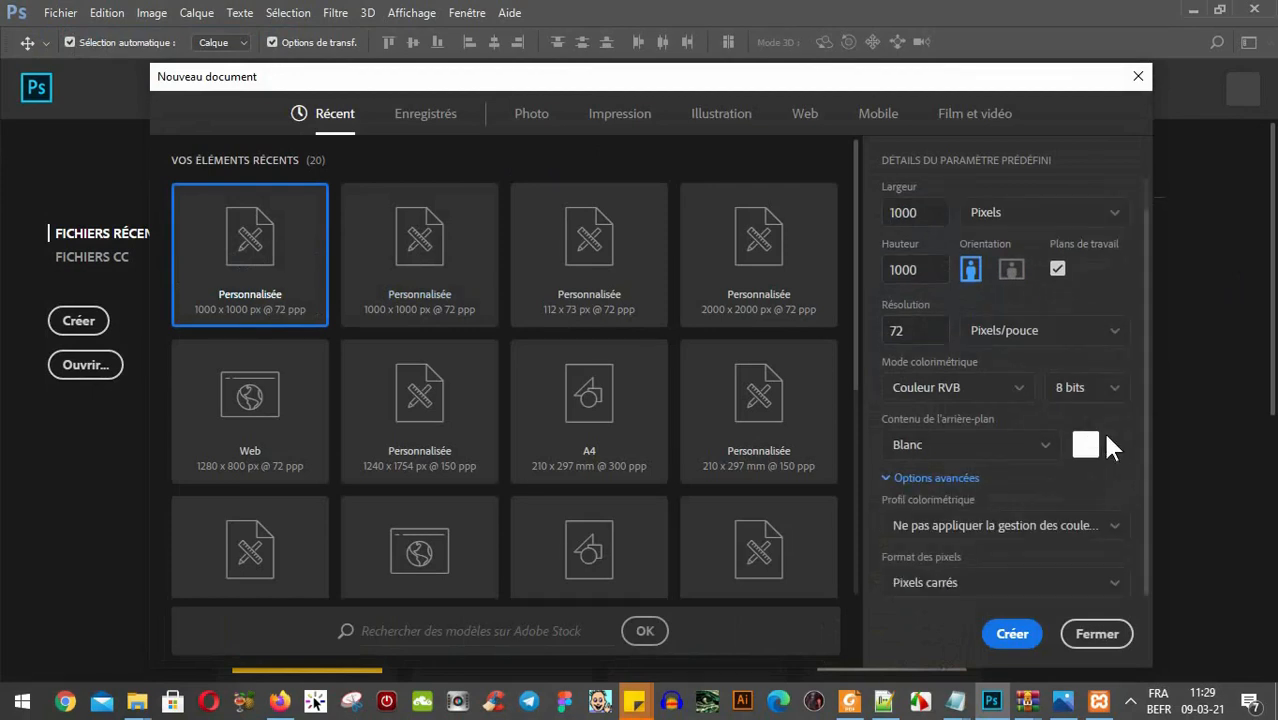
scroll(990, 515, up, 1)
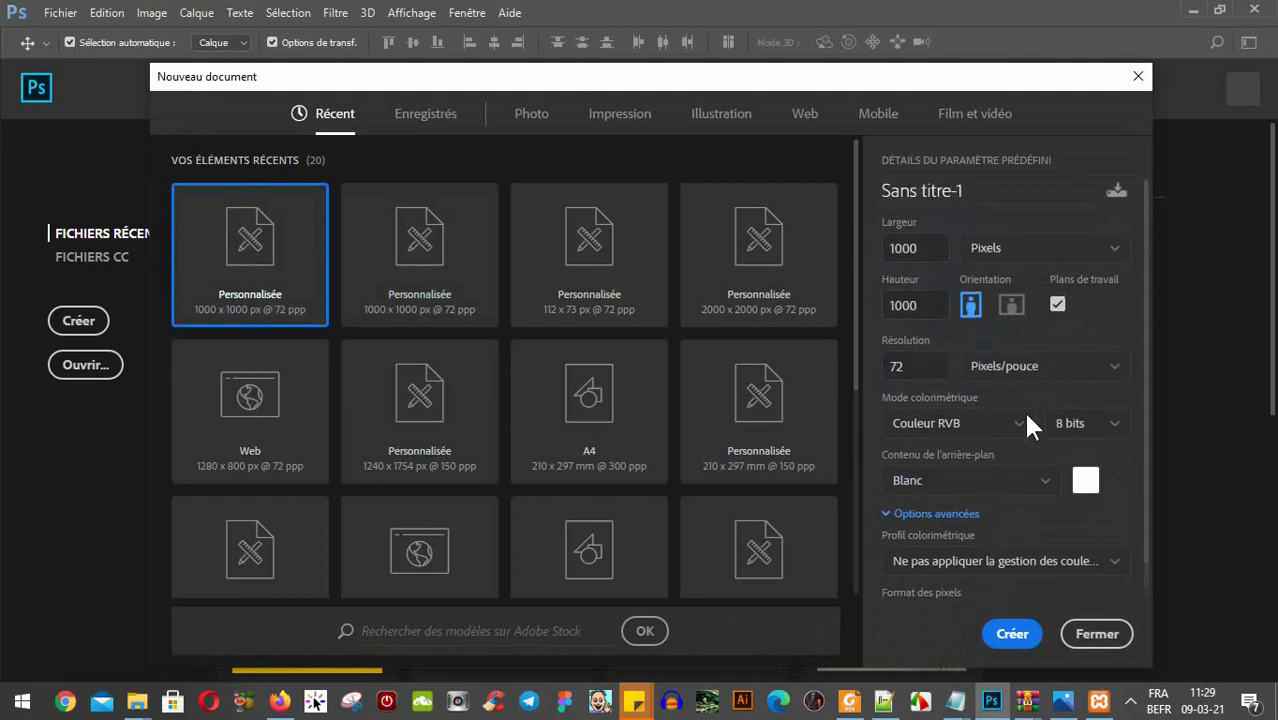
click(1012, 633)
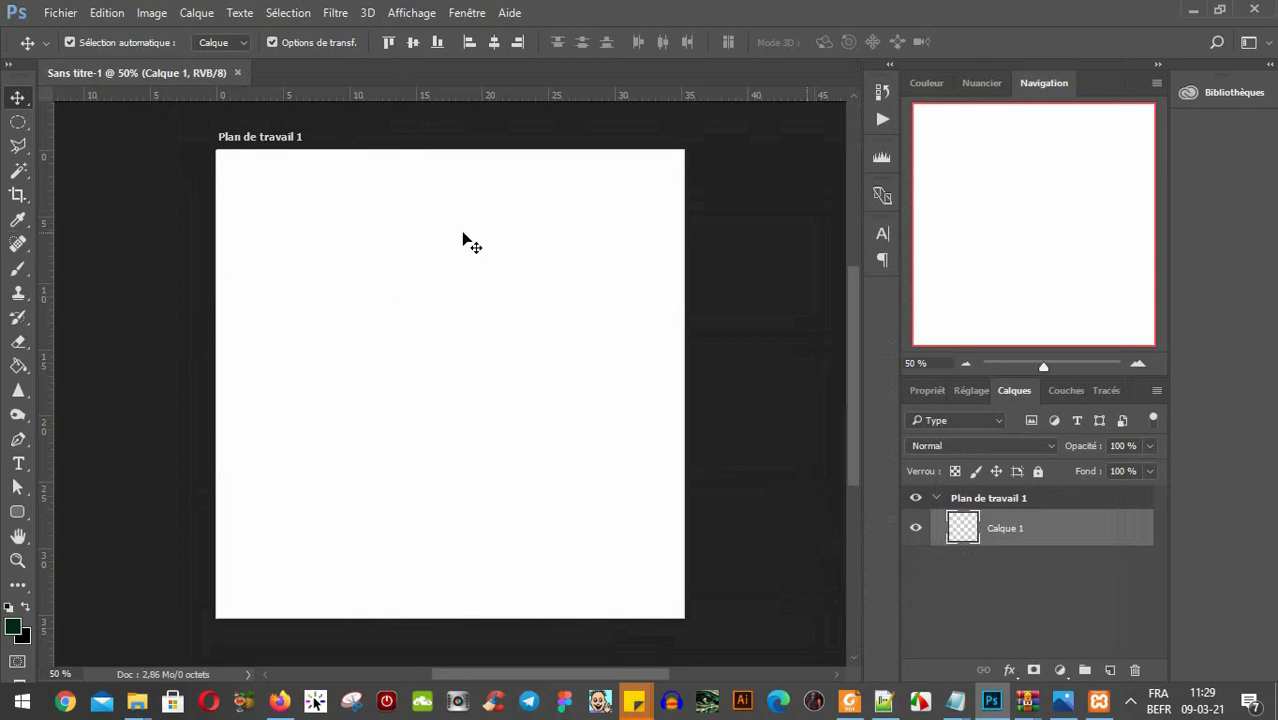
click(1010, 670)
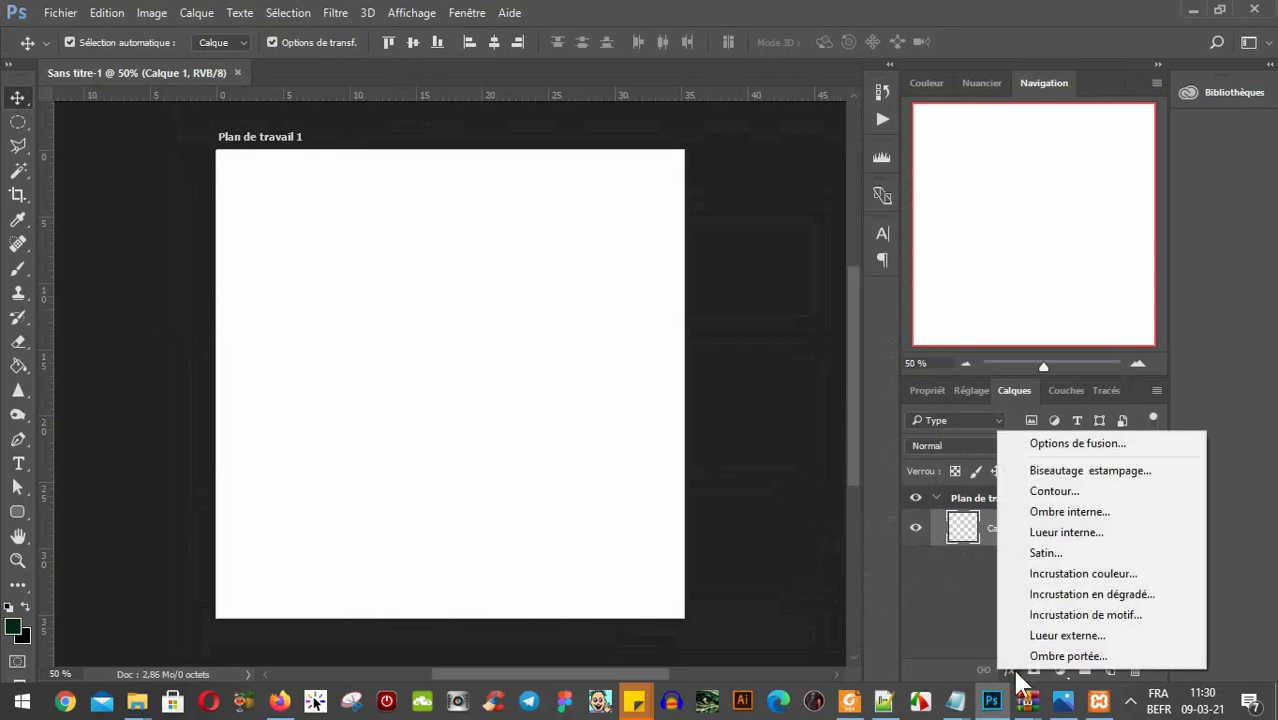
click(952, 636)
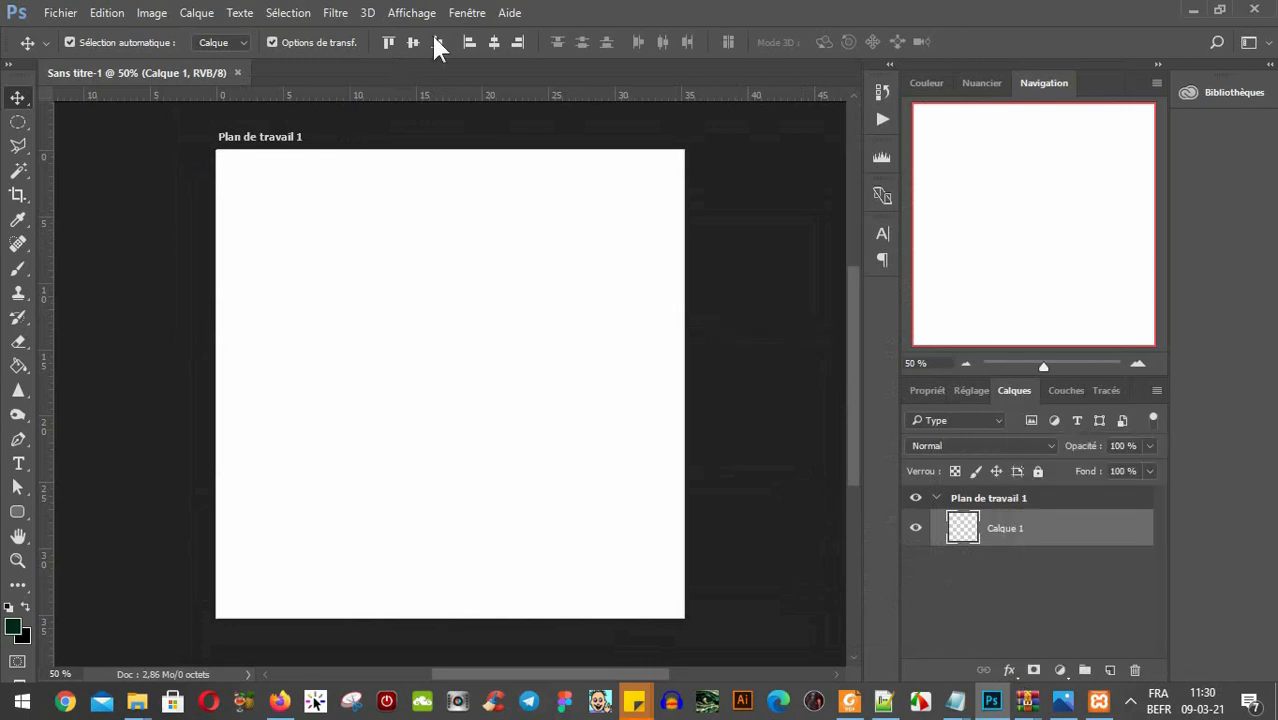
click(460, 14)
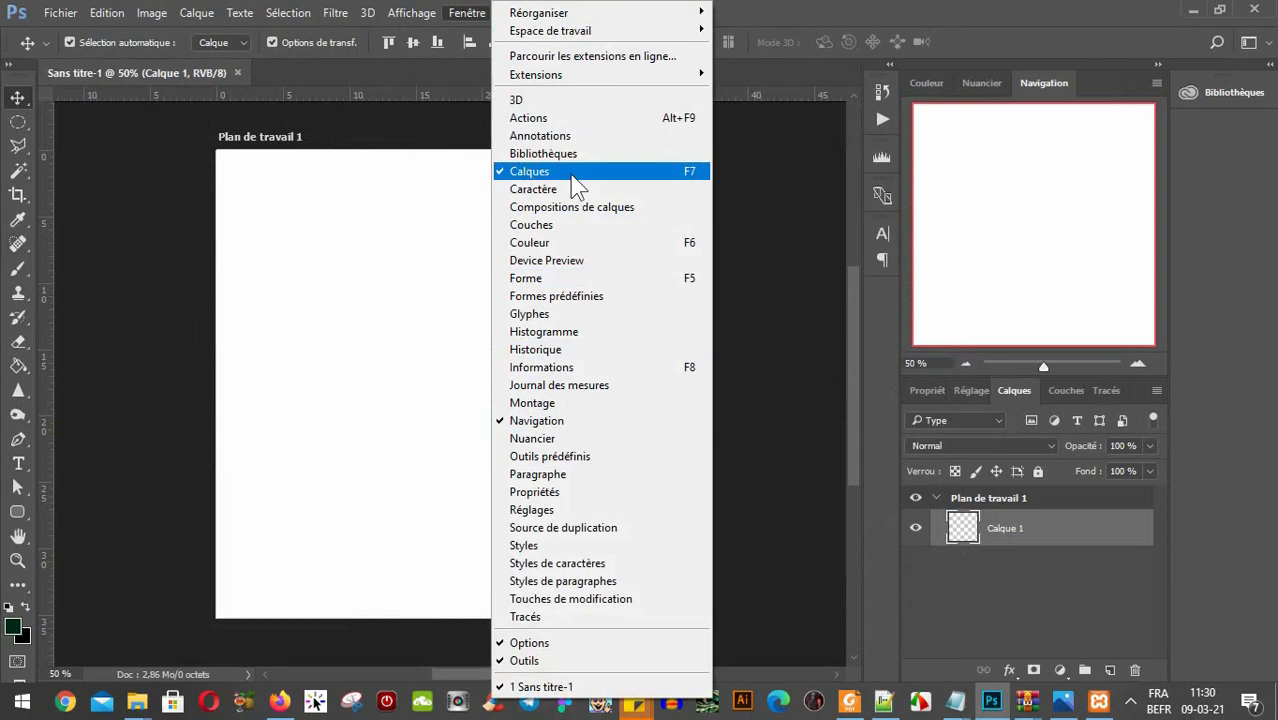
click(778, 4)
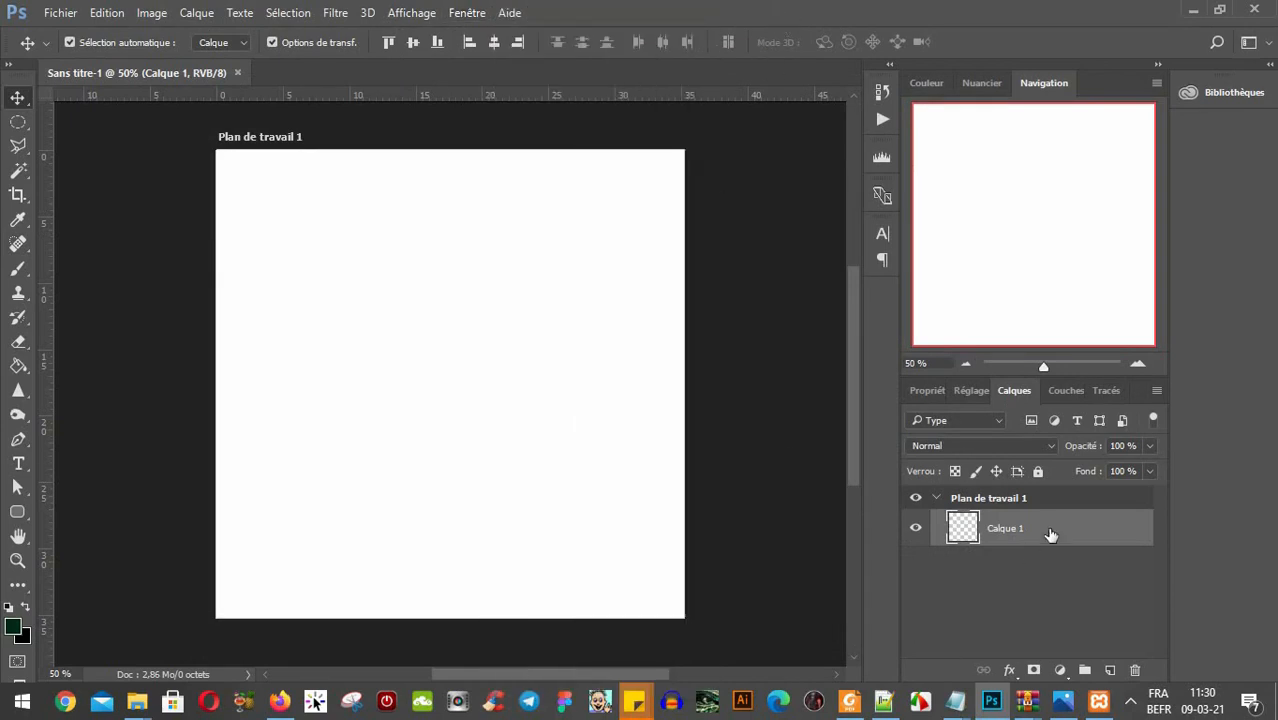
click(1009, 670)
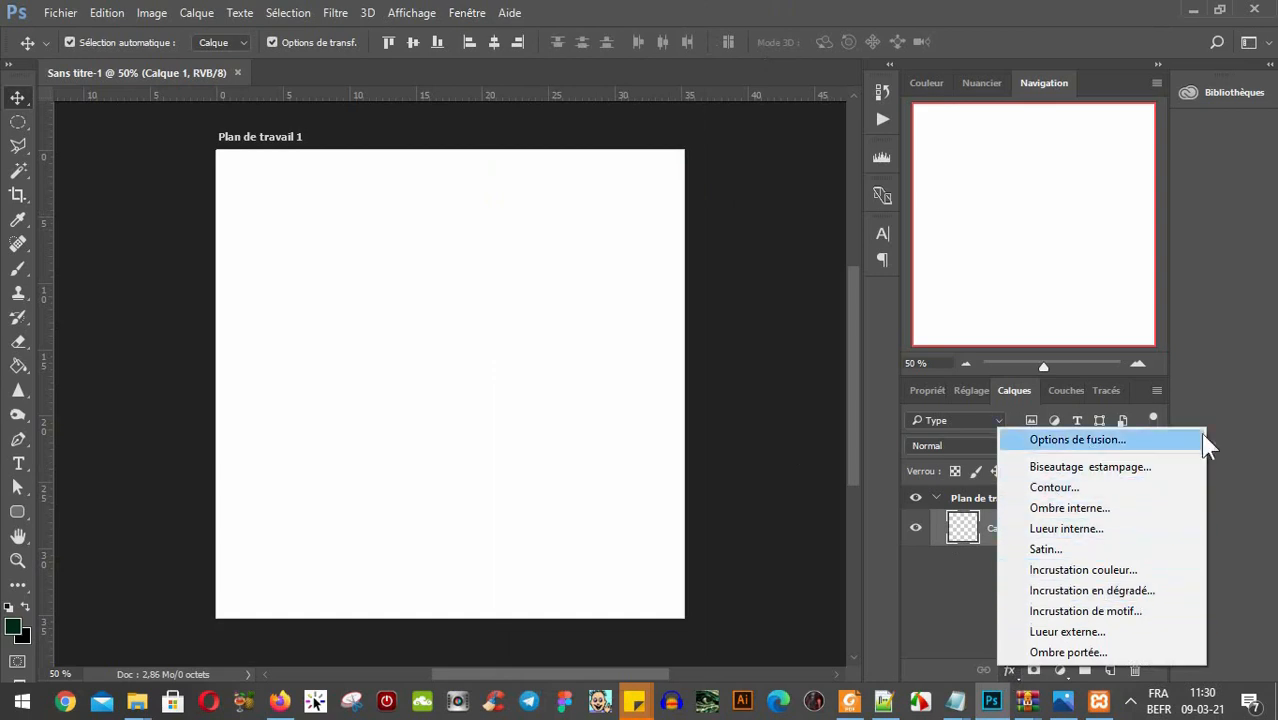
click(617, 4)
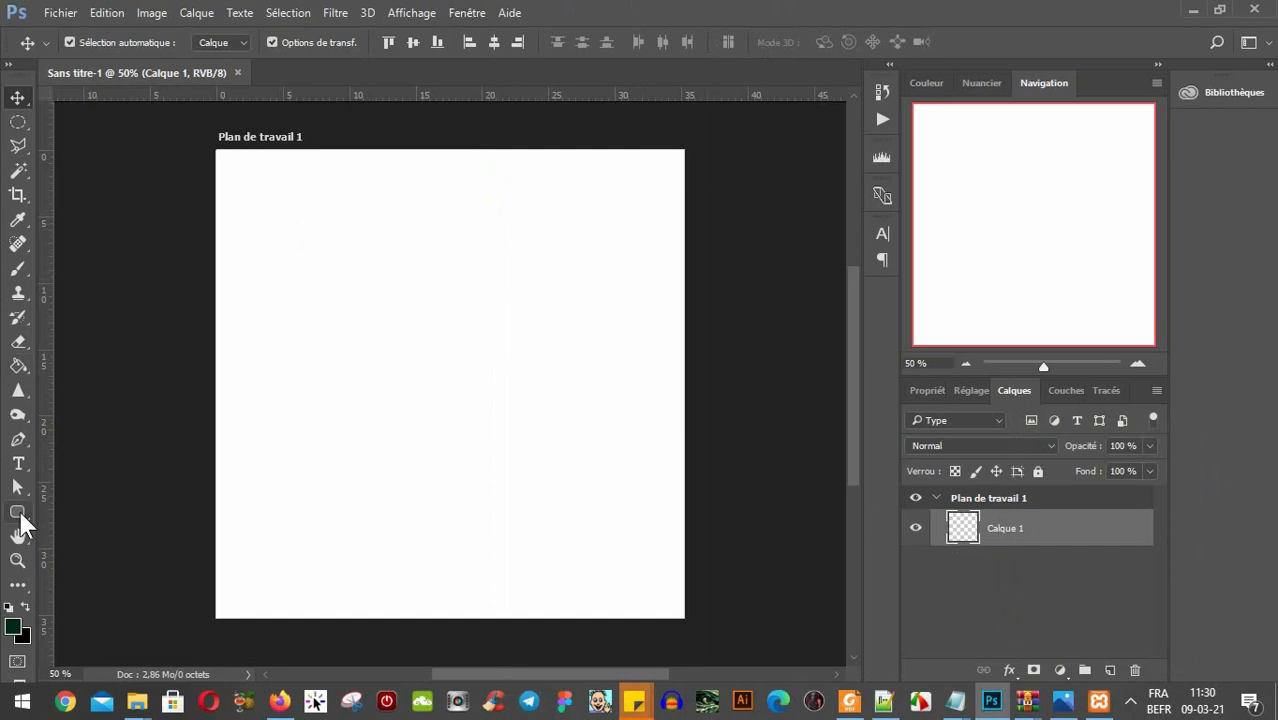
Draw a red circle about 238 px in diameter with the Ellipse tool and move it near the centre of the artboard.
drag(18, 514, 94, 548)
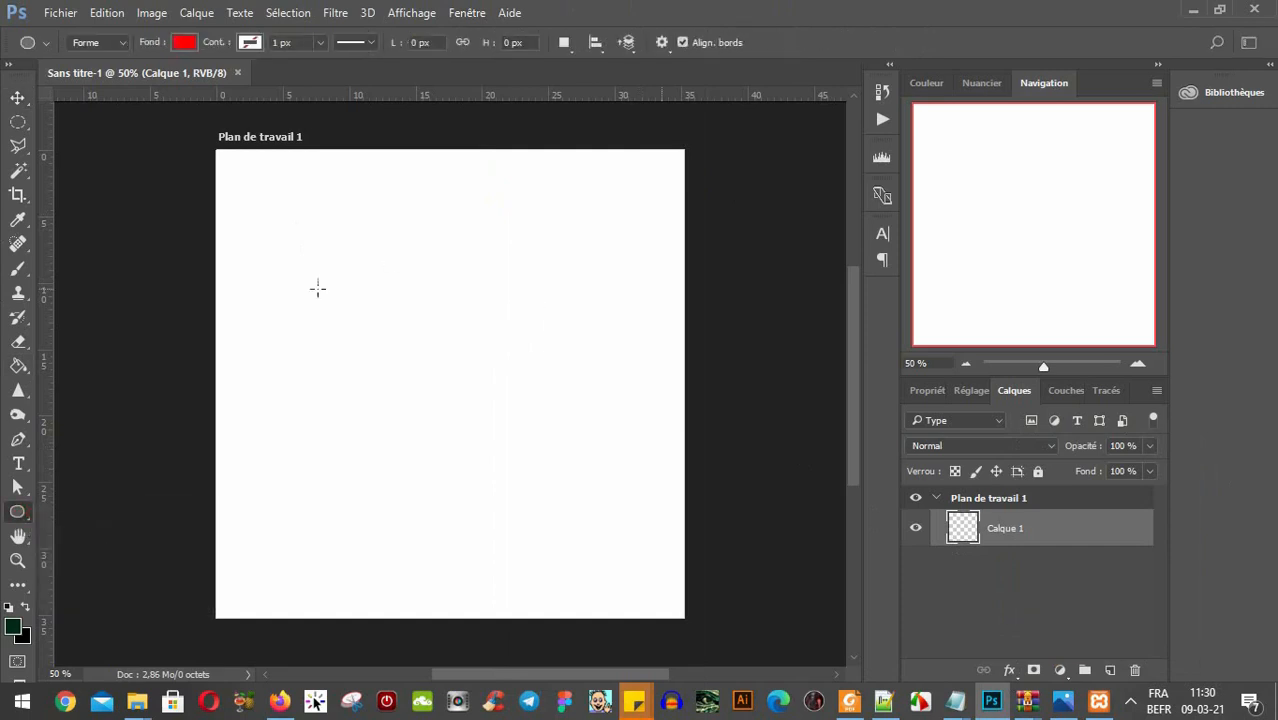
drag(300, 324, 455, 432)
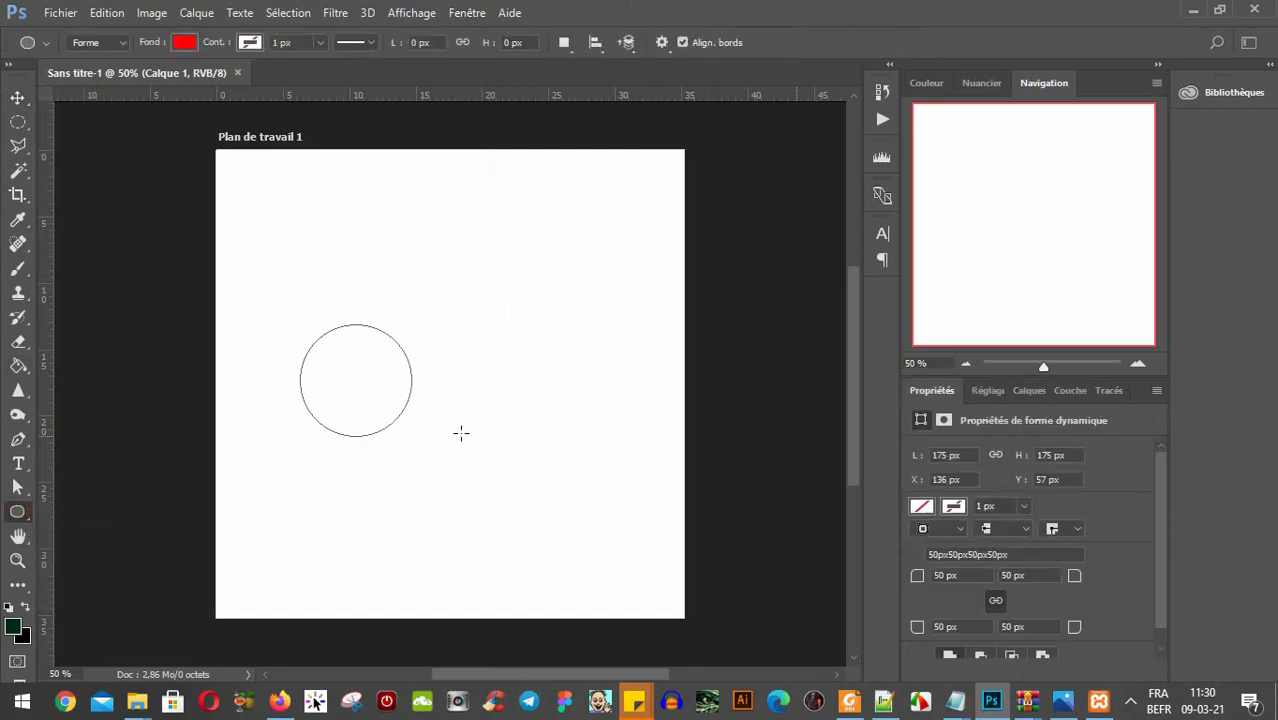
key(v)
drag(392, 394, 481, 371)
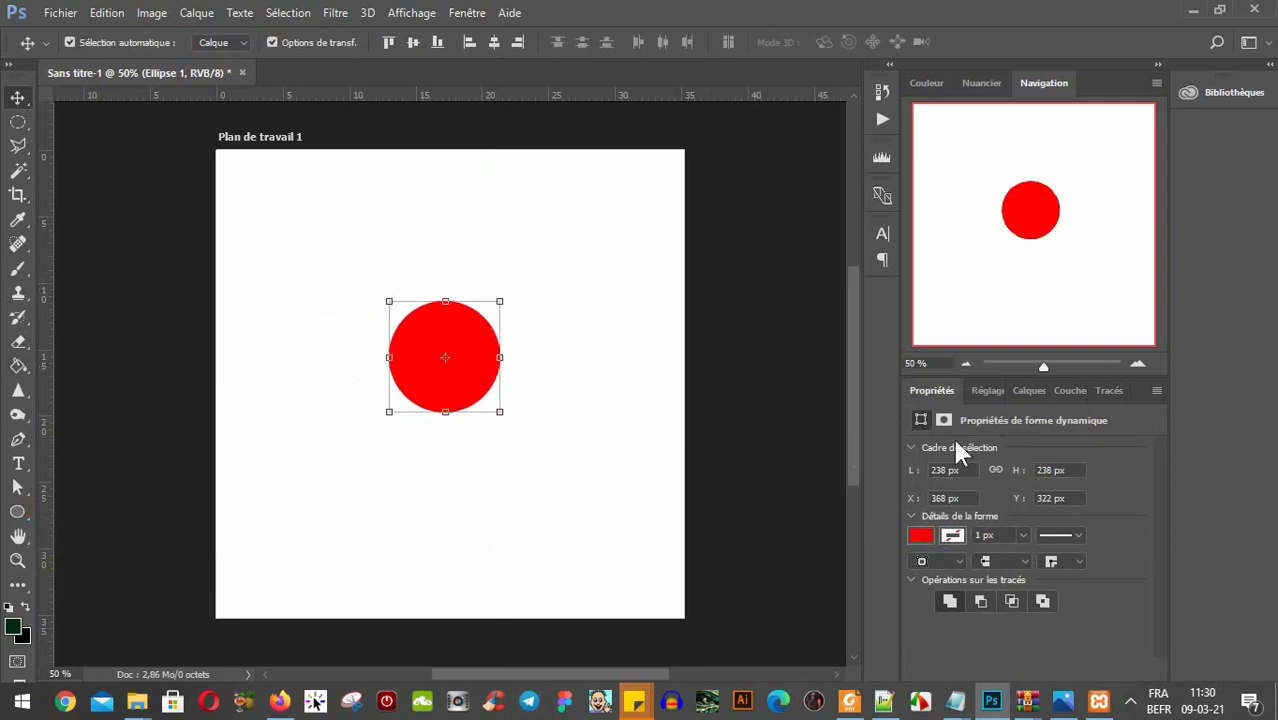
Change the circle's fill colour to mid grey 7e7e7e.
click(1024, 389)
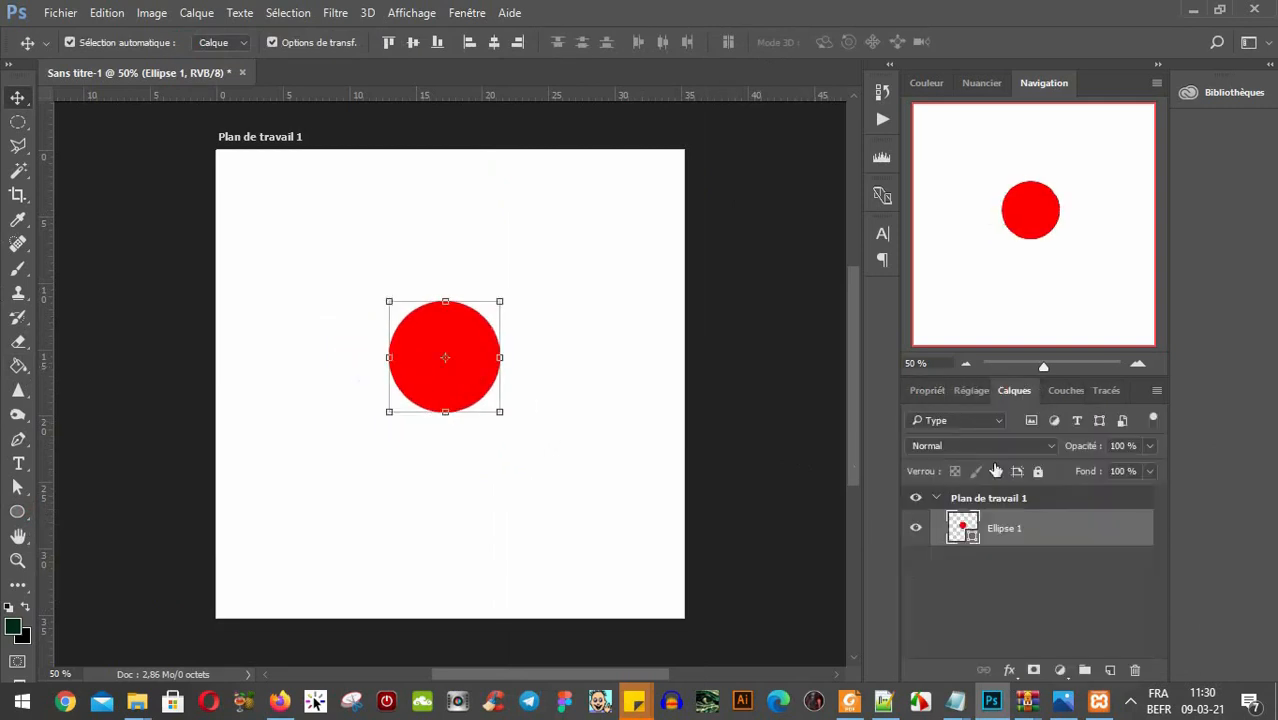
double_click(960, 528)
drag(722, 294, 652, 353)
mouse_move(699, 318)
mouse_down()
mouse_move(656, 297)
mouse_move(676, 286)
mouse_move(680, 341)
mouse_move(658, 355)
mouse_up()
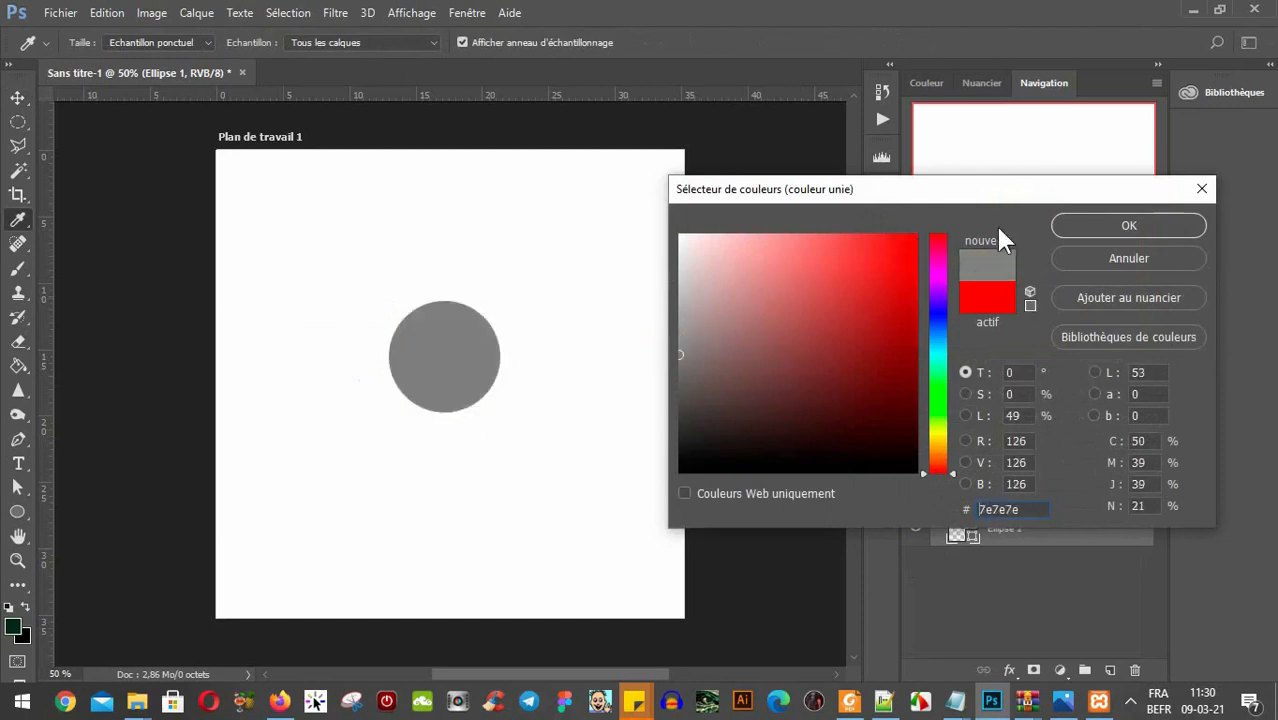
click(1078, 236)
key(v)
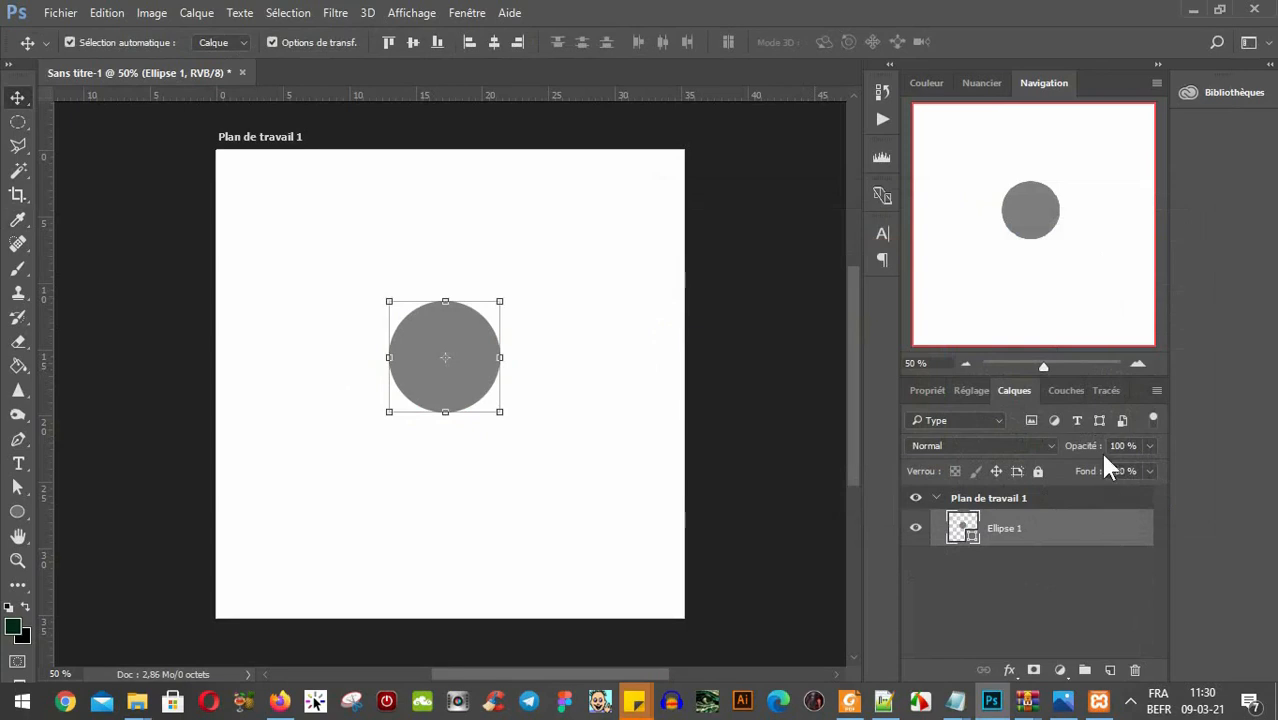
Try out lower opacity and fill values on the circle's layer, then return both to 100 %.
click(1150, 444)
drag(1066, 473, 1147, 471)
click(1133, 496)
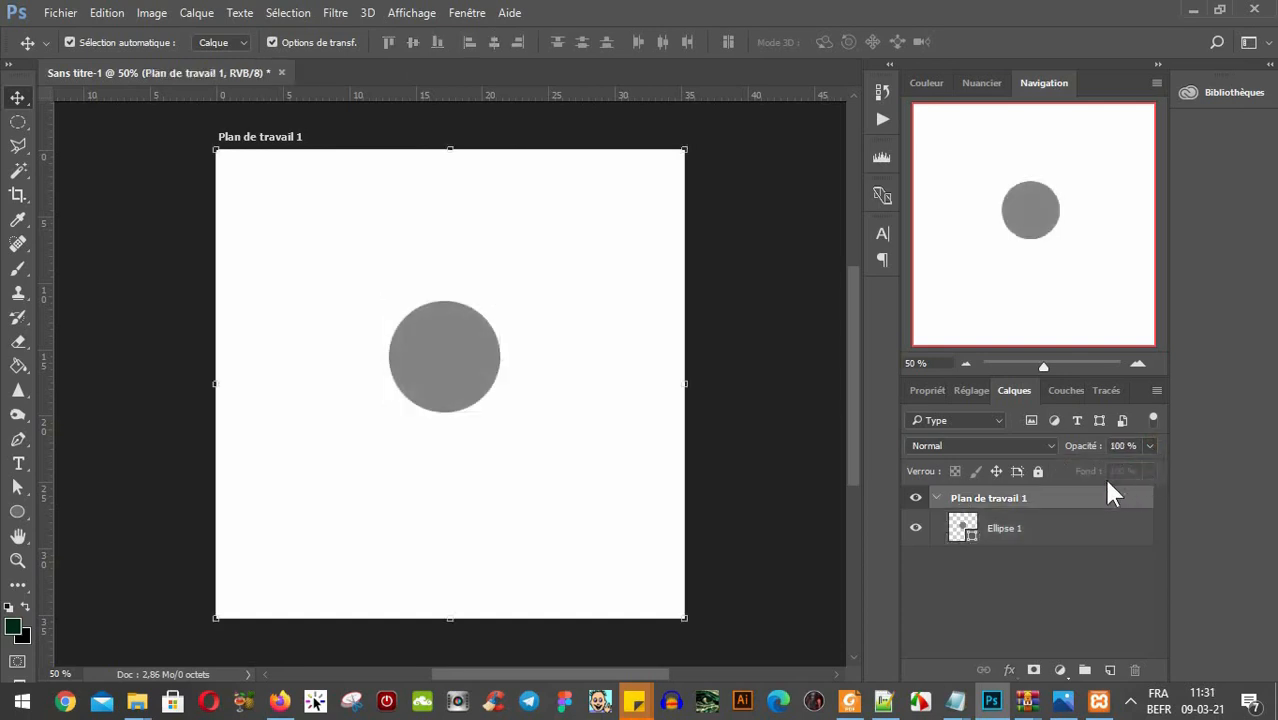
click(1032, 526)
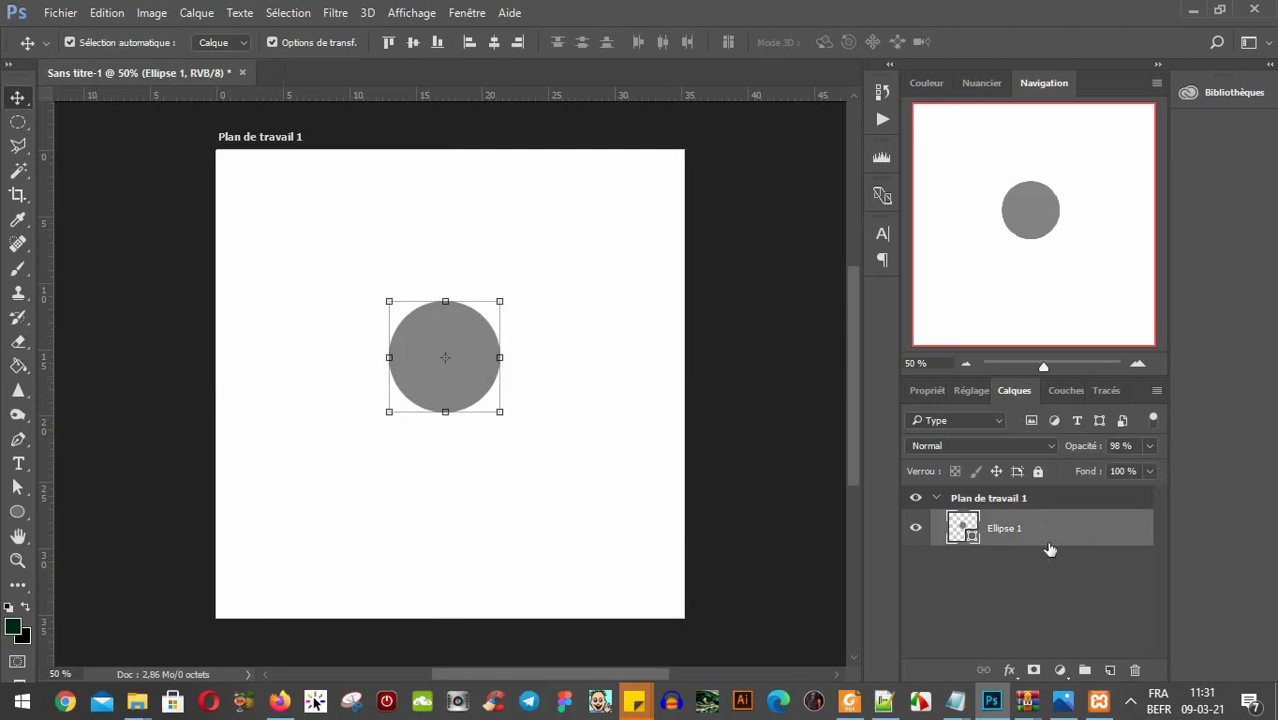
click(1149, 471)
drag(1099, 491, 1114, 487)
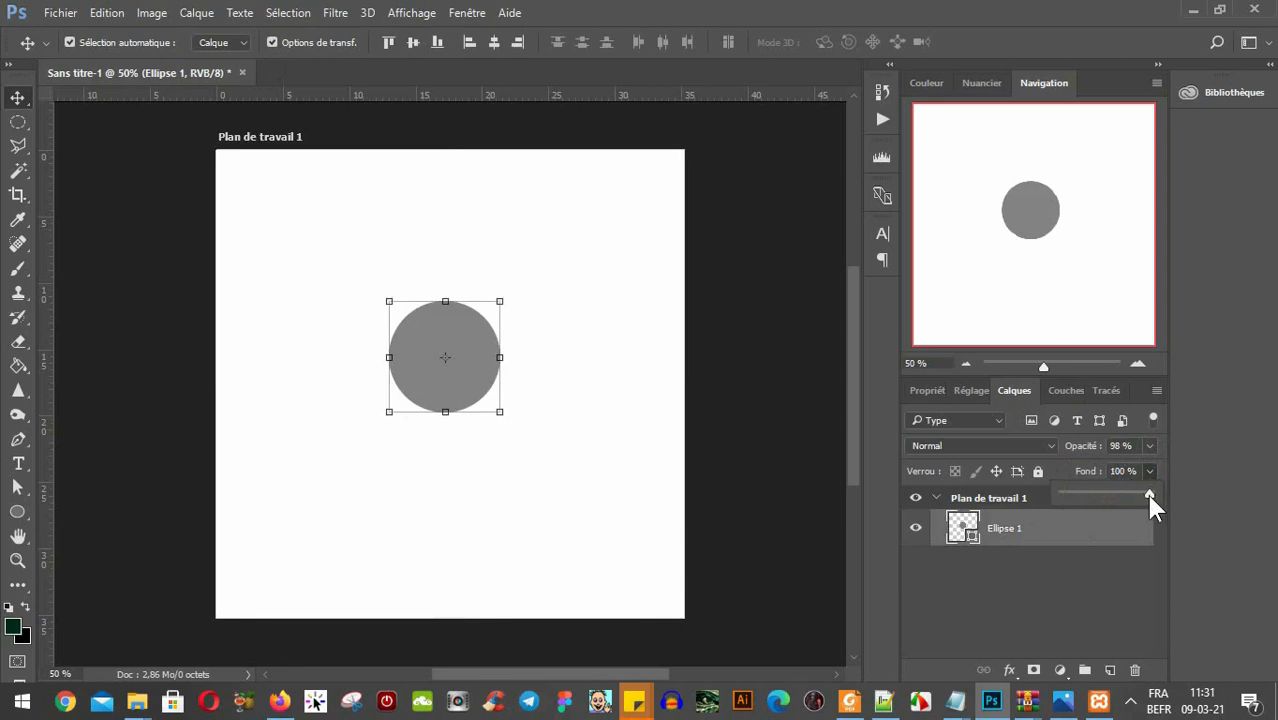
drag(1149, 497, 1160, 466)
click(1150, 447)
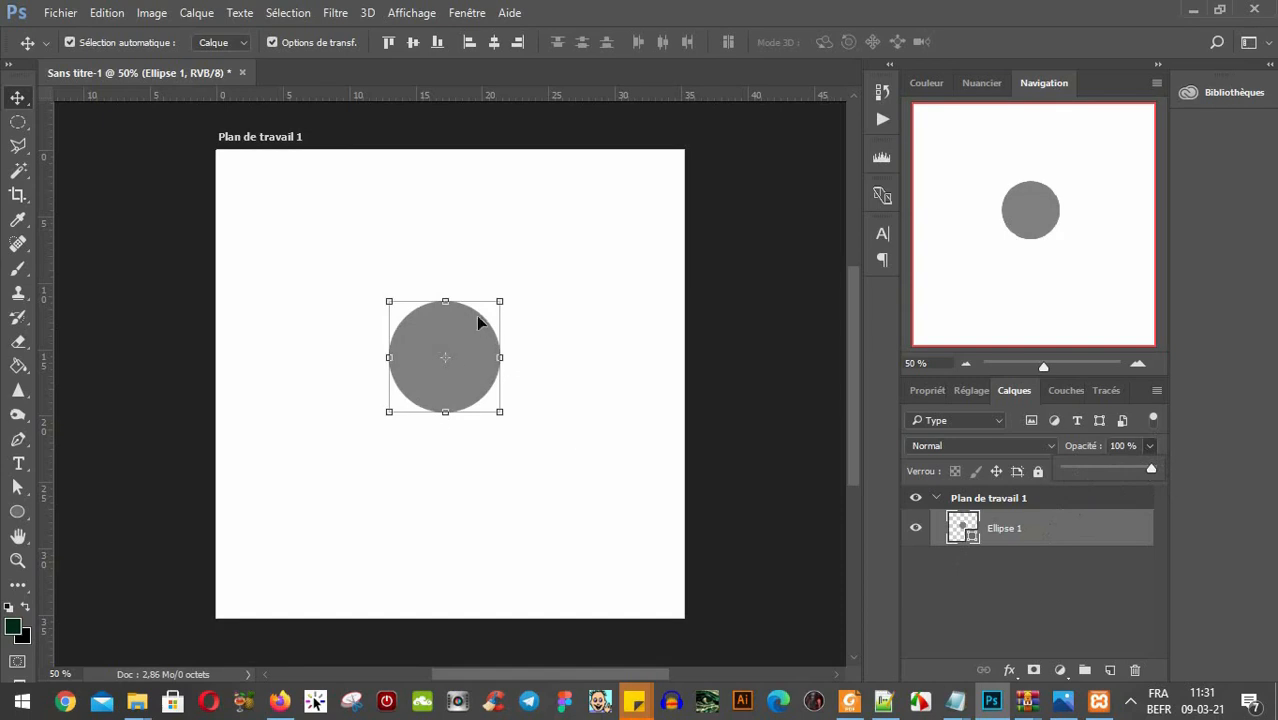
Add a drop shadow (Ombre portée) to the circle's layer with blend mode Produit, leaving the inner shadow disabled.
click(1009, 670)
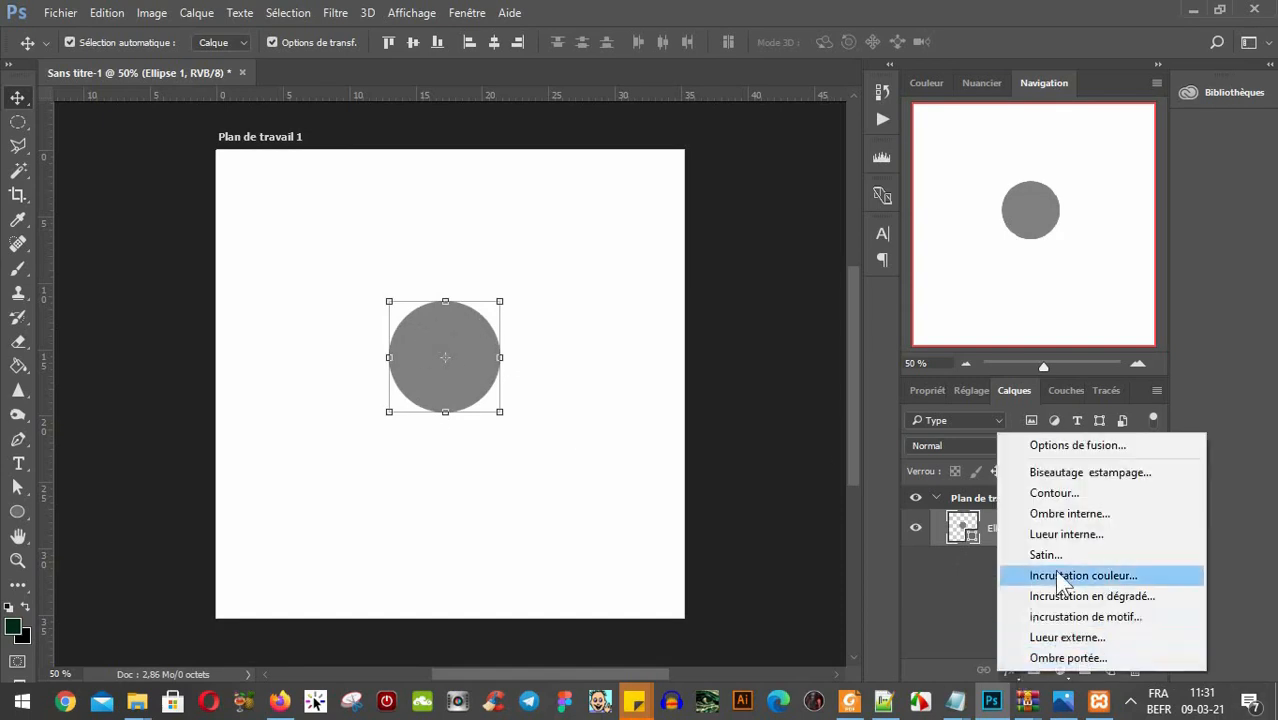
click(1056, 513)
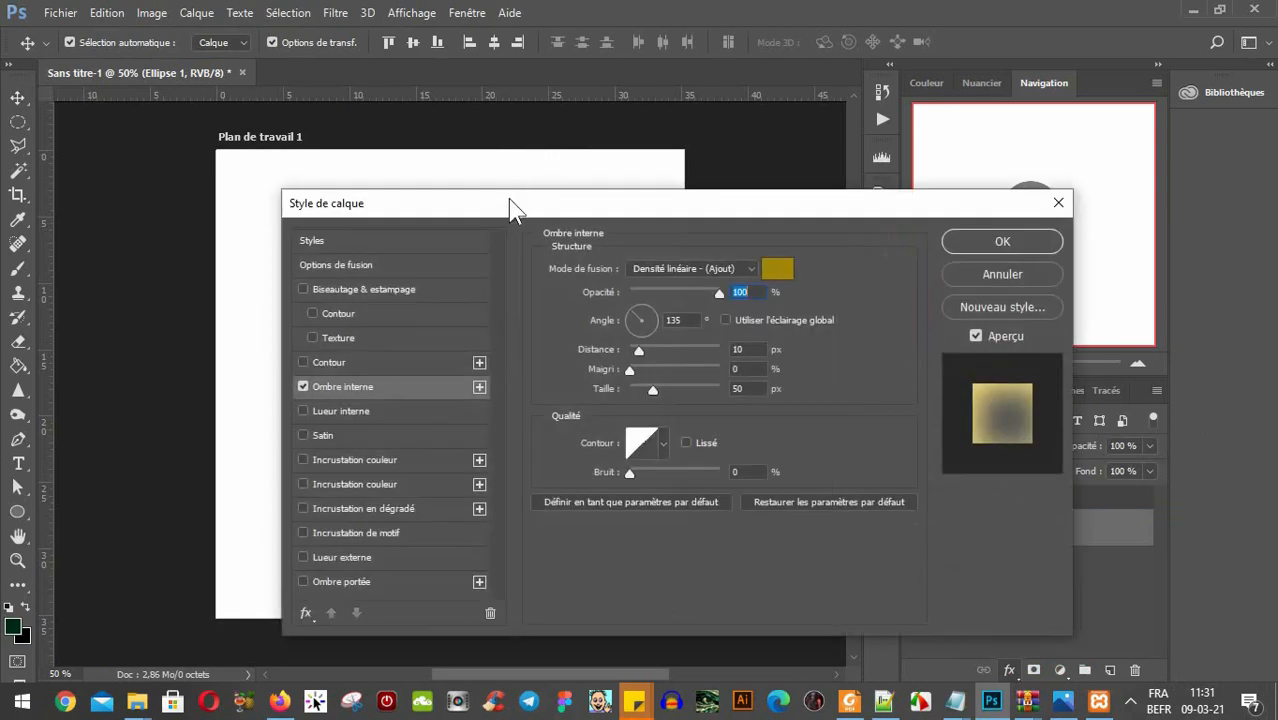
click(303, 386)
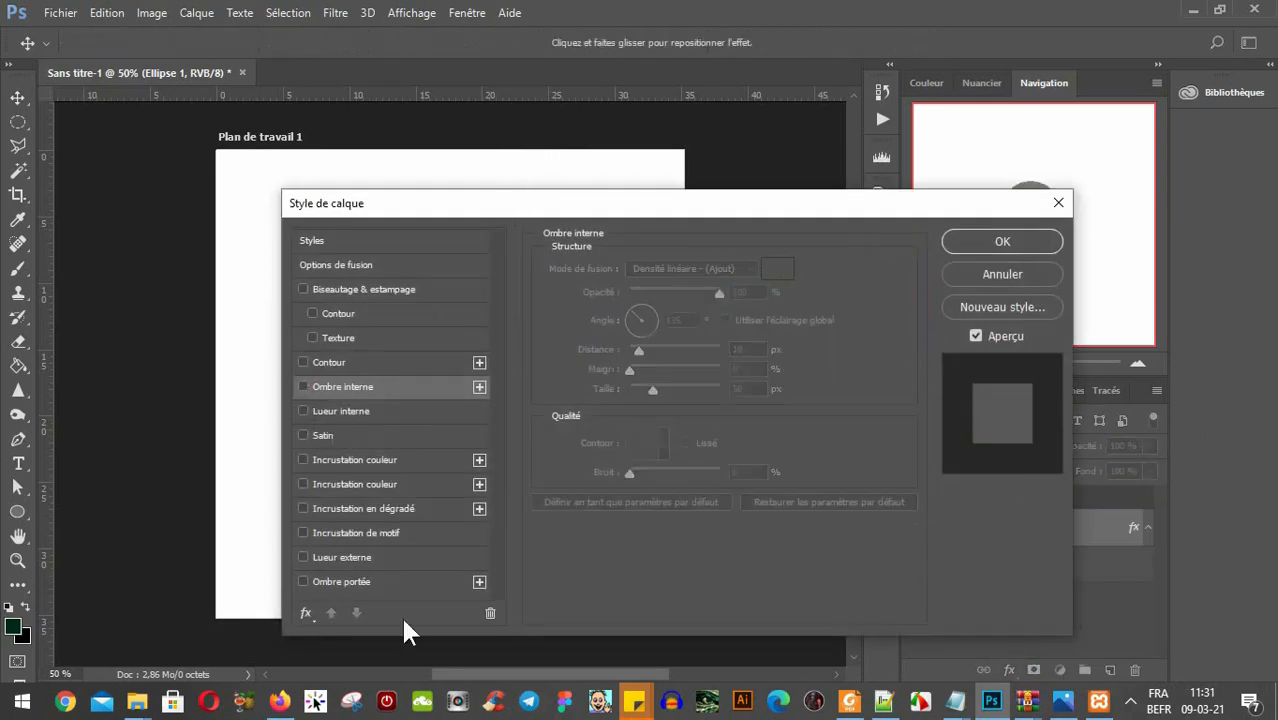
click(350, 583)
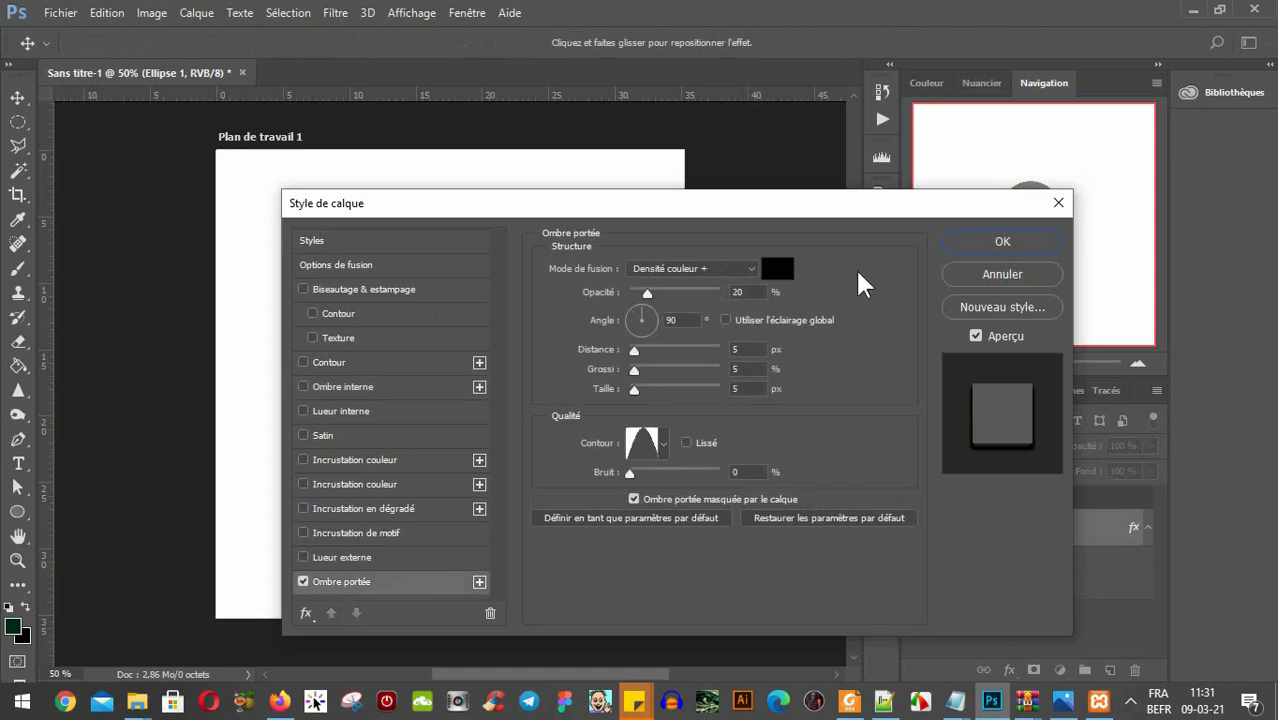
drag(710, 208, 993, 164)
click(985, 222)
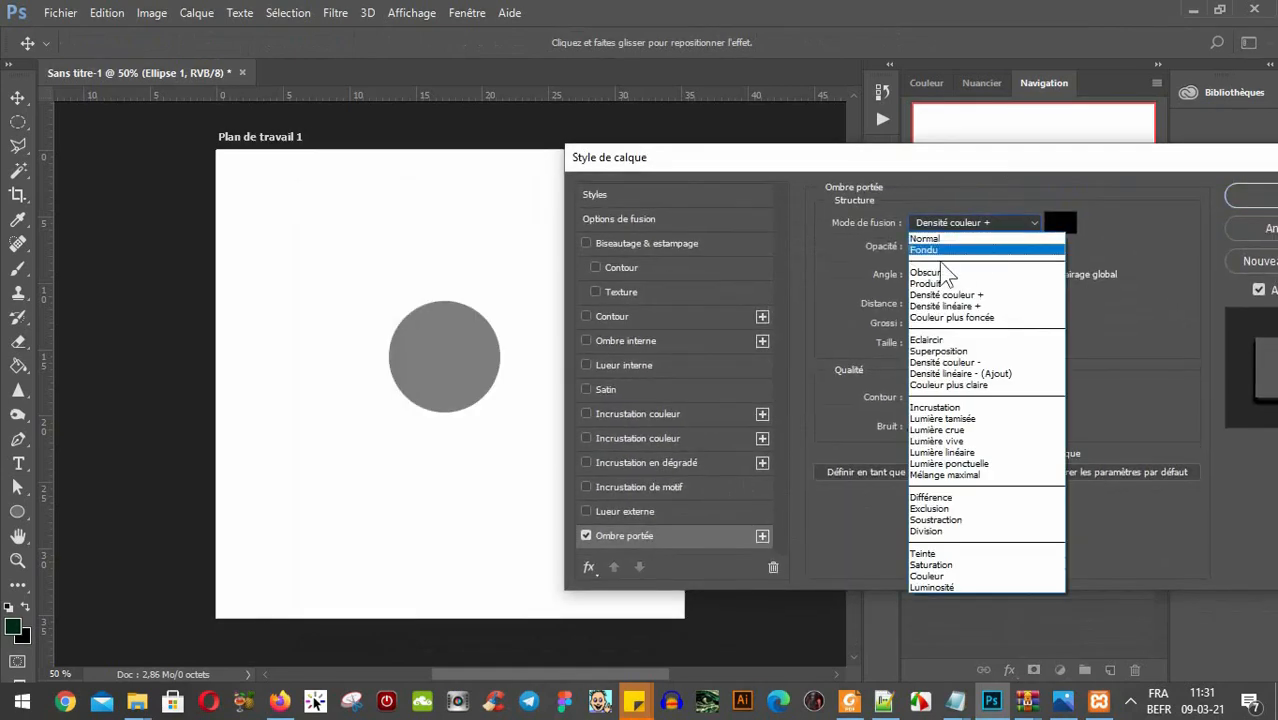
click(942, 284)
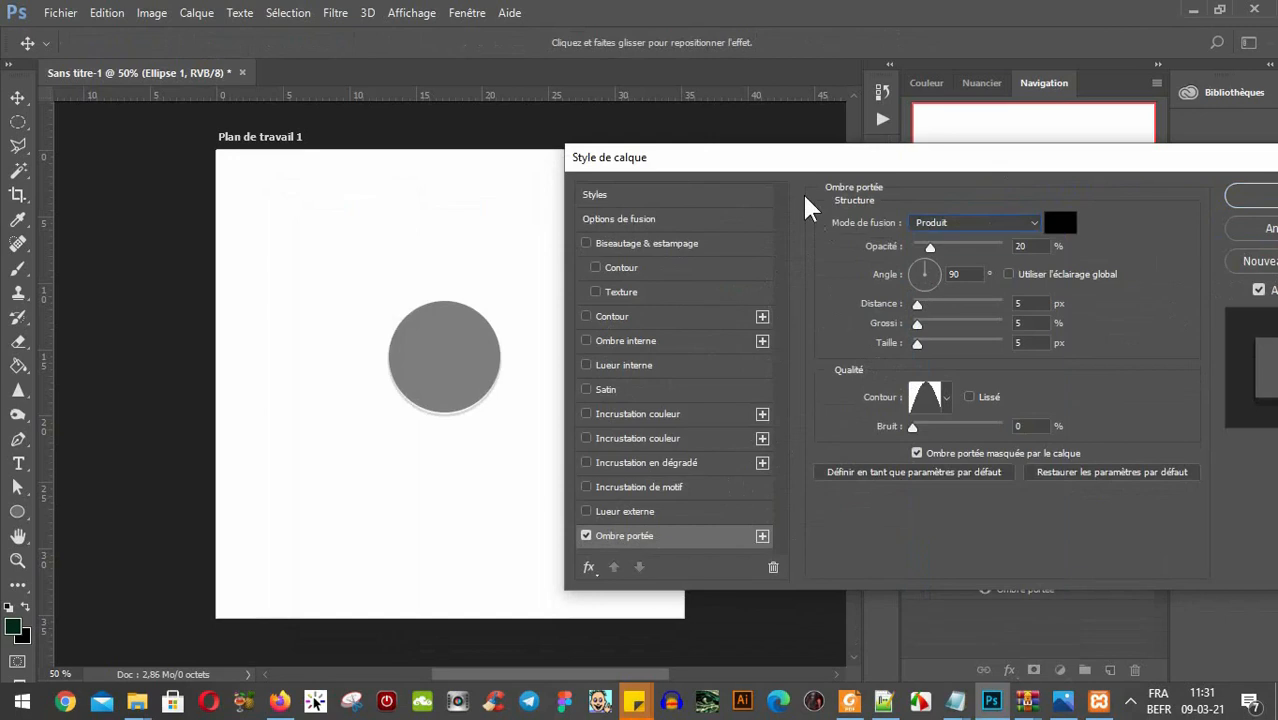
Set the drop shadow to a 55° angle, 28 px distance, linear contour, 34 % opacity and 51 px size, and apply it.
mouse_move(468, 412)
mouse_down()
mouse_move(482, 388)
mouse_move(477, 410)
mouse_up()
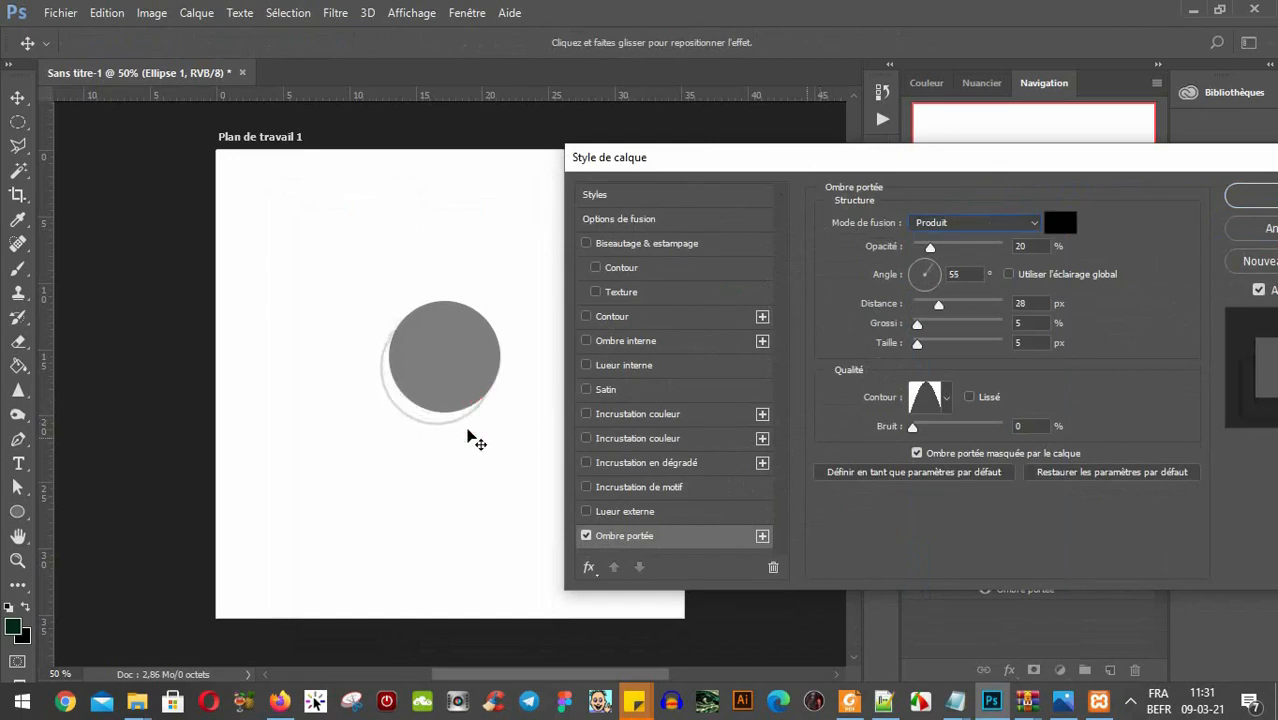
click(946, 397)
click(837, 441)
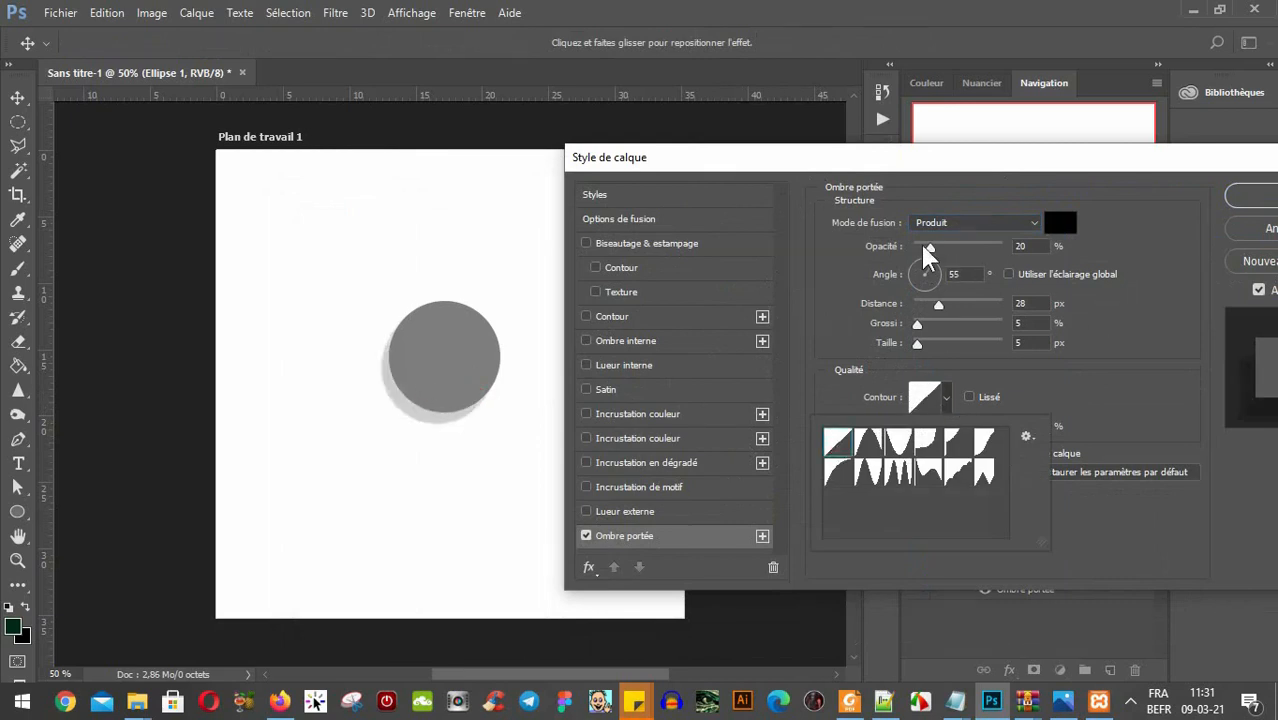
mouse_move(930, 247)
mouse_down()
mouse_move(972, 248)
mouse_move(945, 249)
mouse_up()
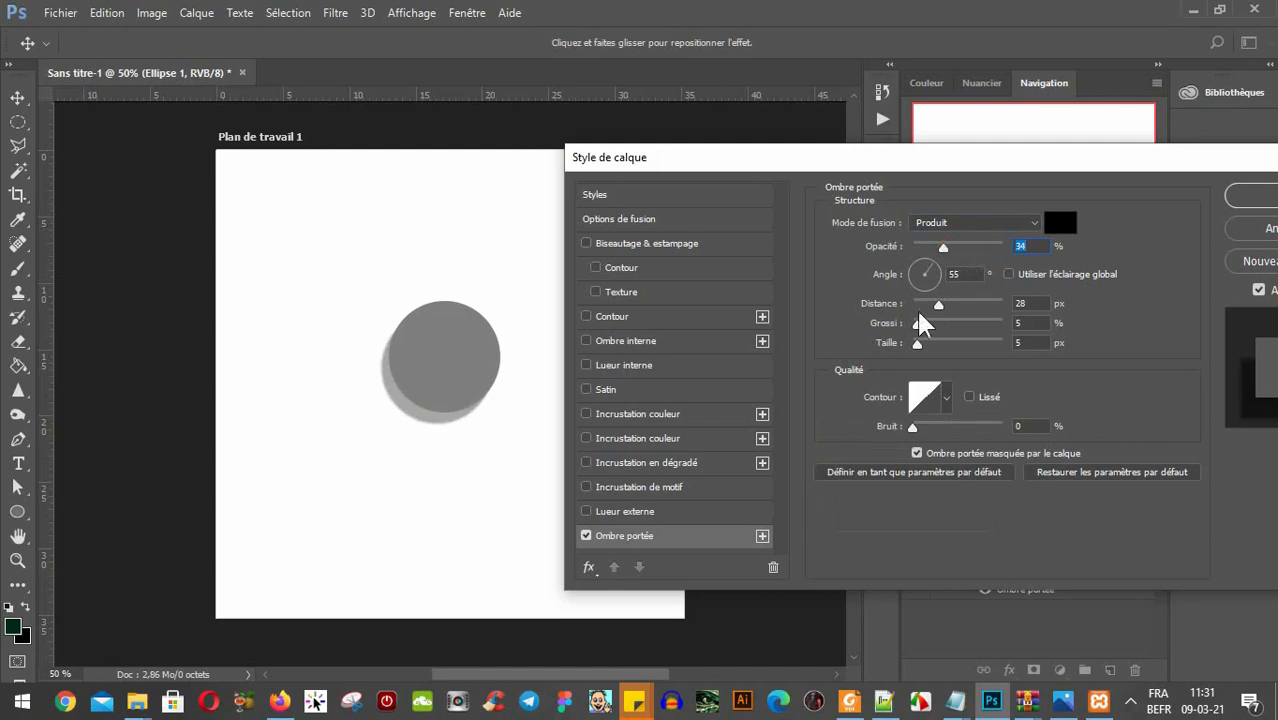
drag(917, 343, 937, 345)
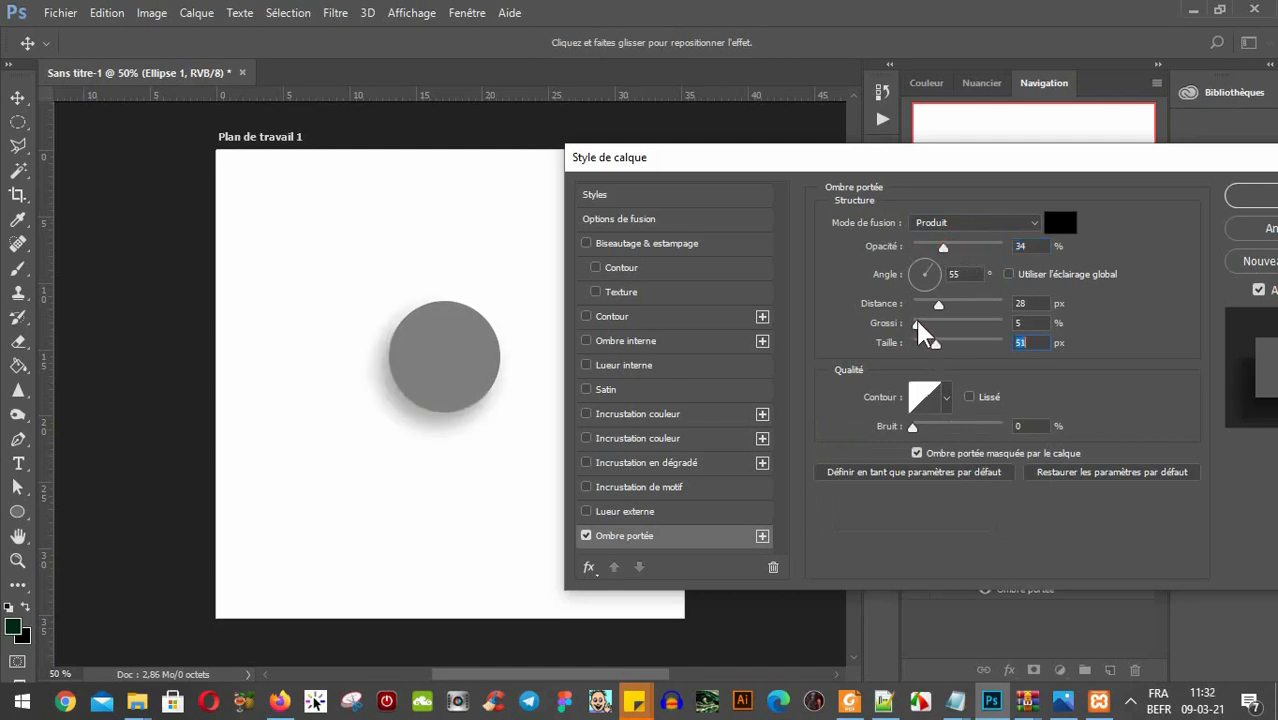
drag(946, 168, 655, 111)
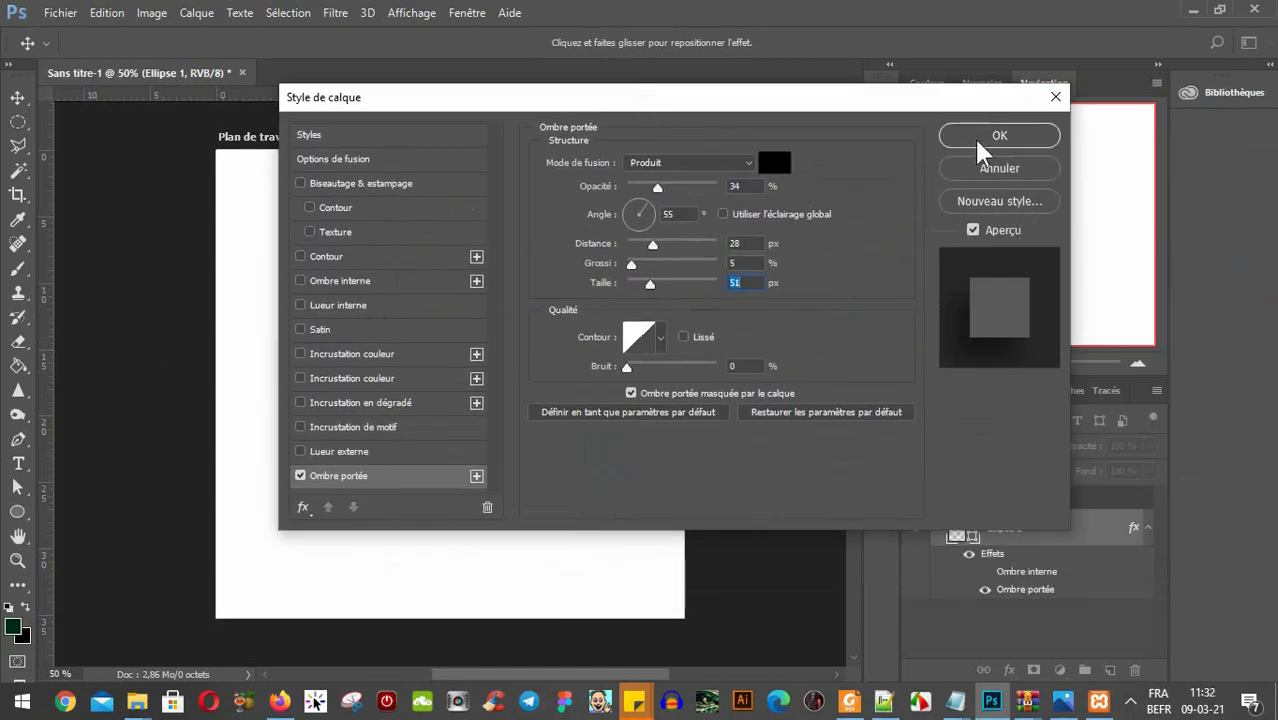
click(983, 138)
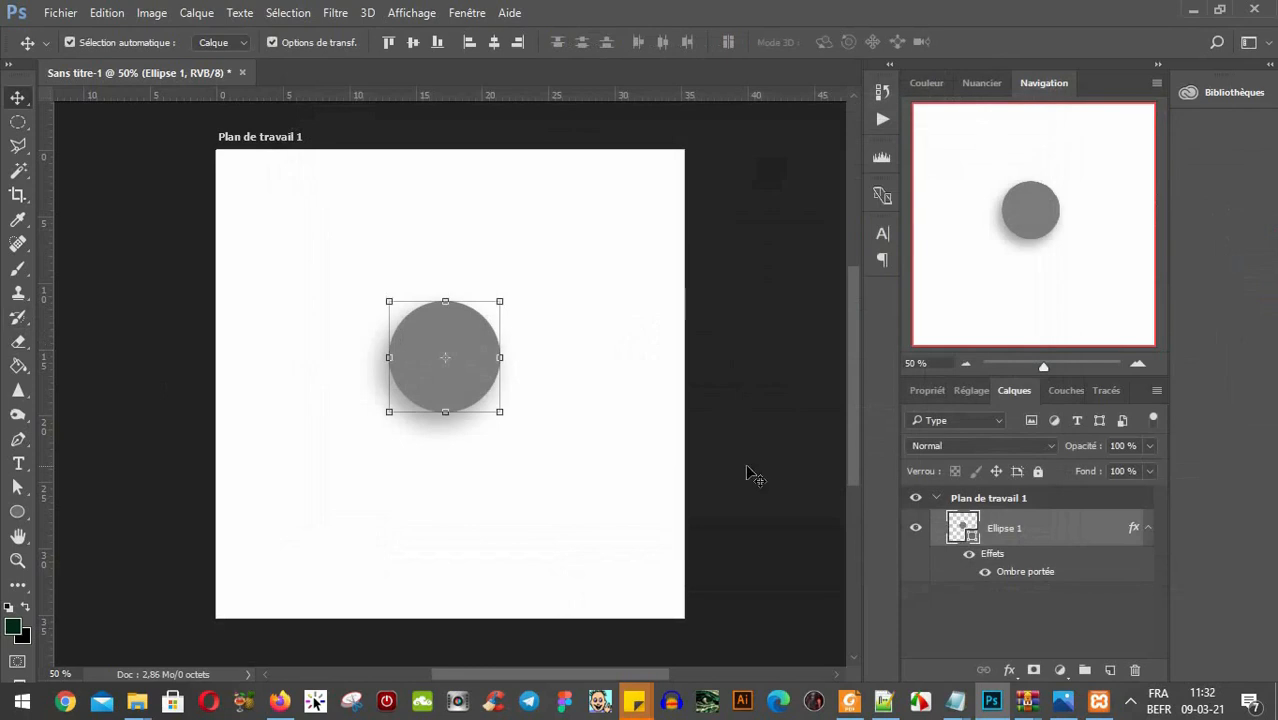
Lower the fill (Fond) of the circle's layer all the way to its minimum, then deselect the circle.
click(1149, 472)
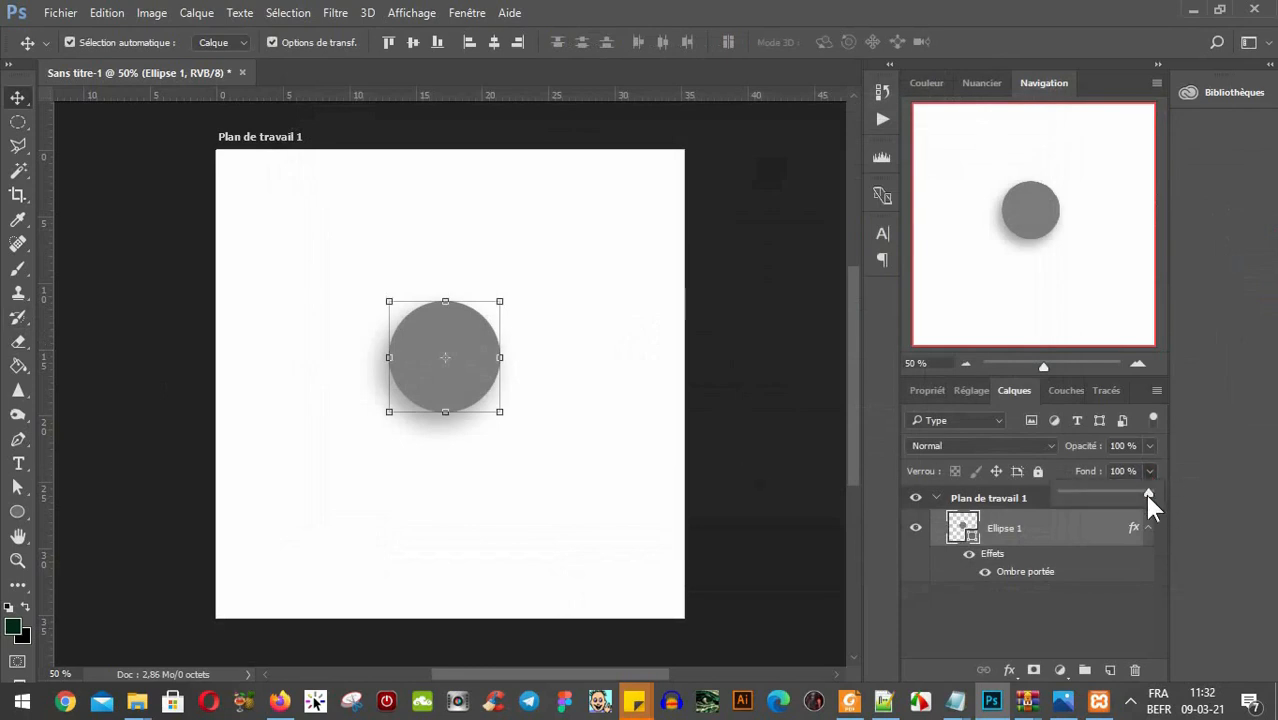
drag(1147, 491, 1021, 491)
click(648, 444)
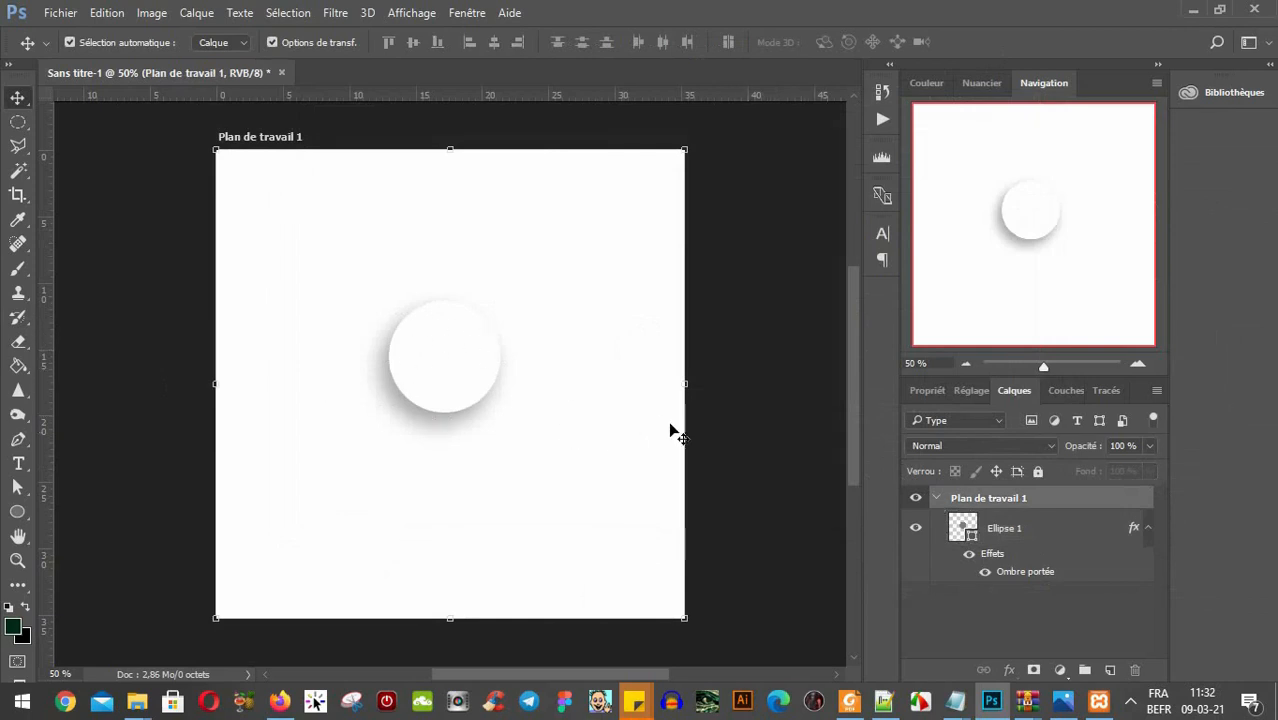
Select the circle on the artboard and move it slightly to the left.
mouse_move(428, 419)
mouse_down()
mouse_move(403, 437)
mouse_move(430, 435)
mouse_up()
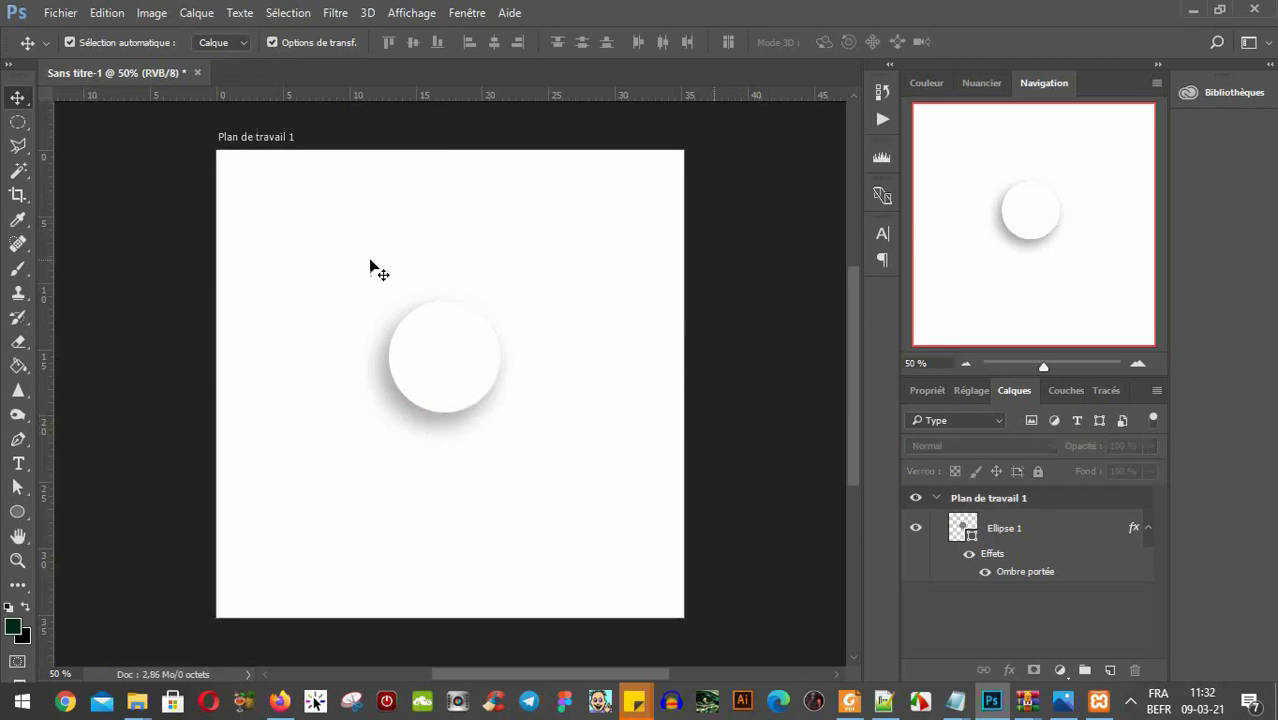
drag(371, 261, 521, 431)
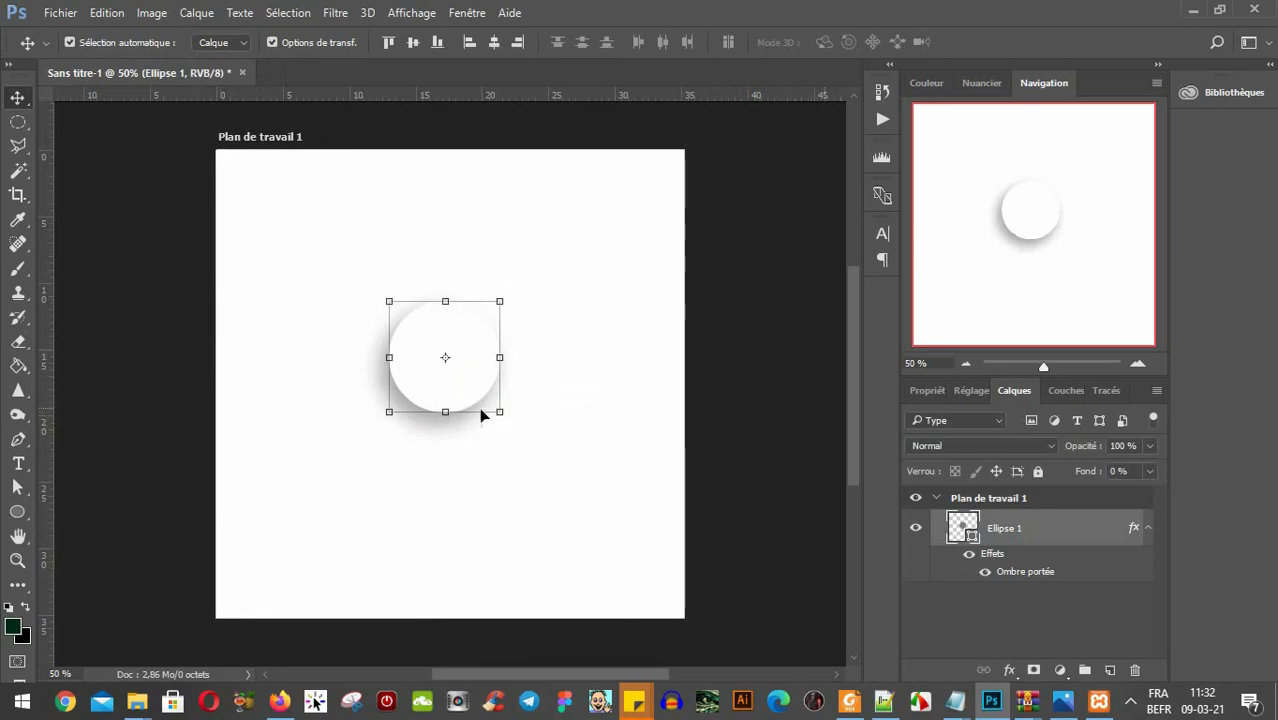
mouse_move(482, 400)
mouse_down()
mouse_move(526, 387)
mouse_move(439, 385)
mouse_move(471, 402)
mouse_move(442, 422)
mouse_move(465, 400)
mouse_up()
click(422, 474)
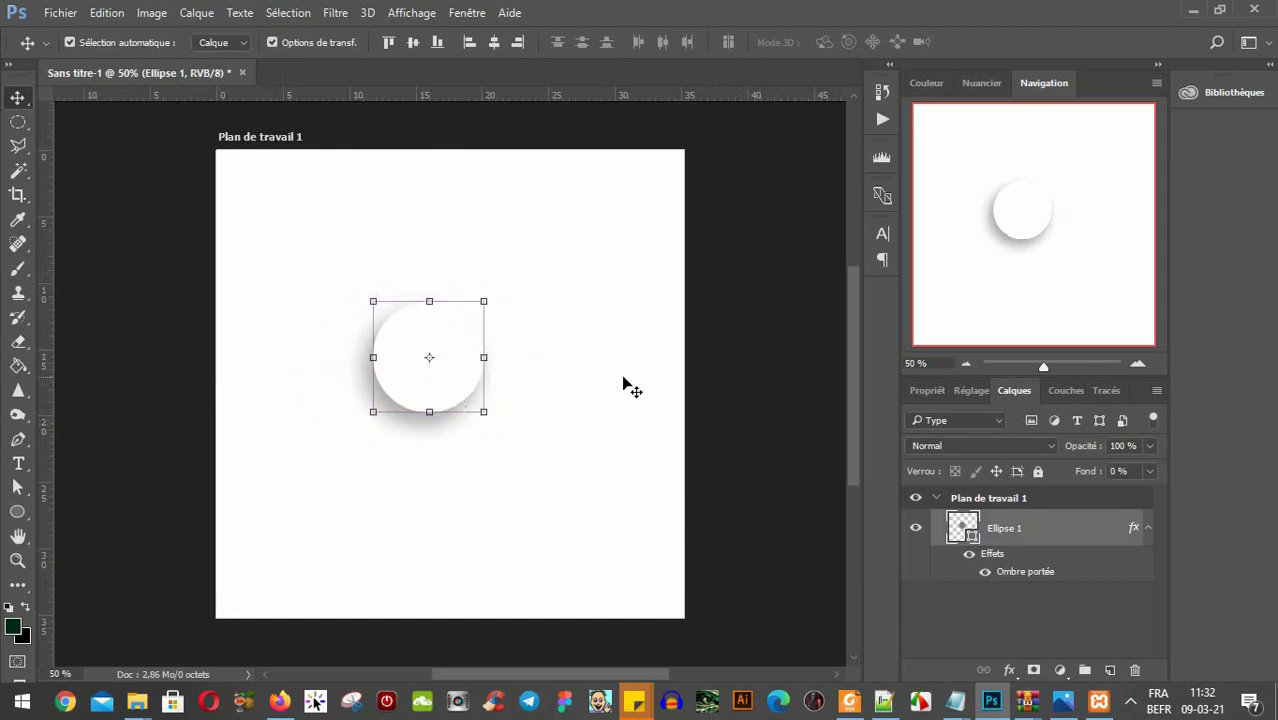
Try the circle layer's opacity at 8 %, restore it to 100 %, and raise the layer's fill (Fond) to 100 %.
click(1147, 466)
drag(1150, 470, 1072, 466)
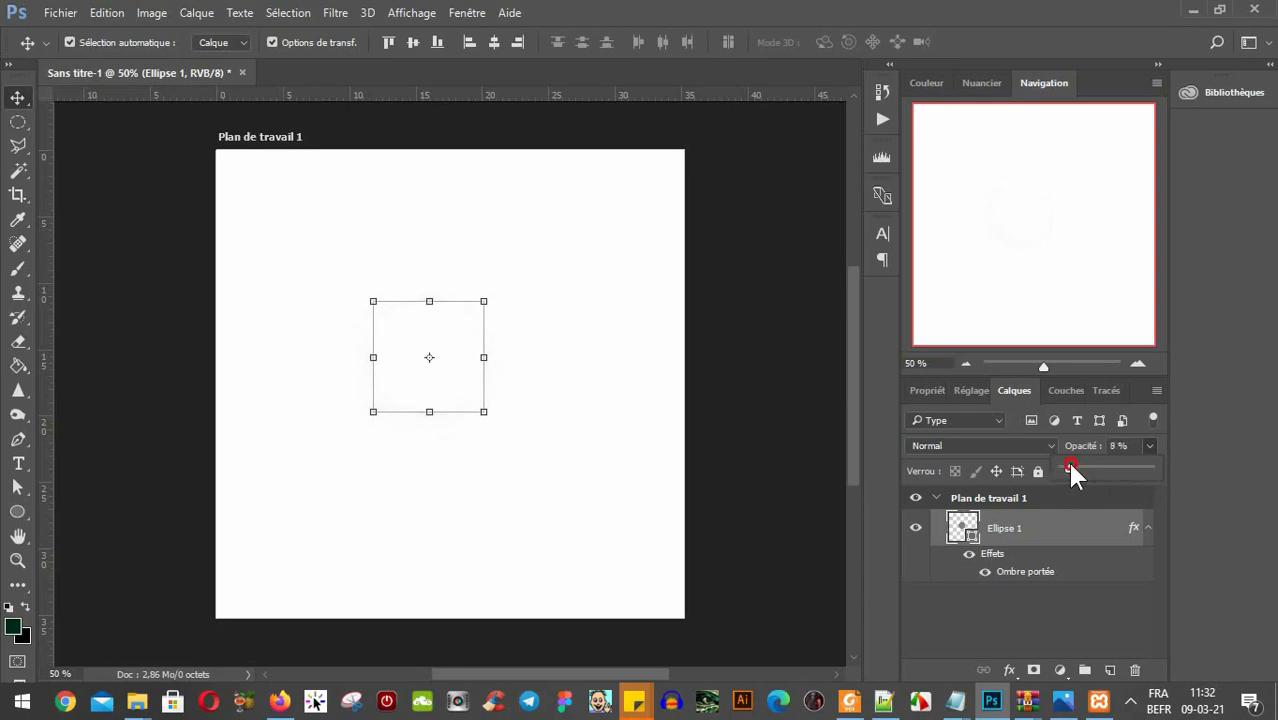
drag(1168, 468, 1158, 451)
click(1149, 471)
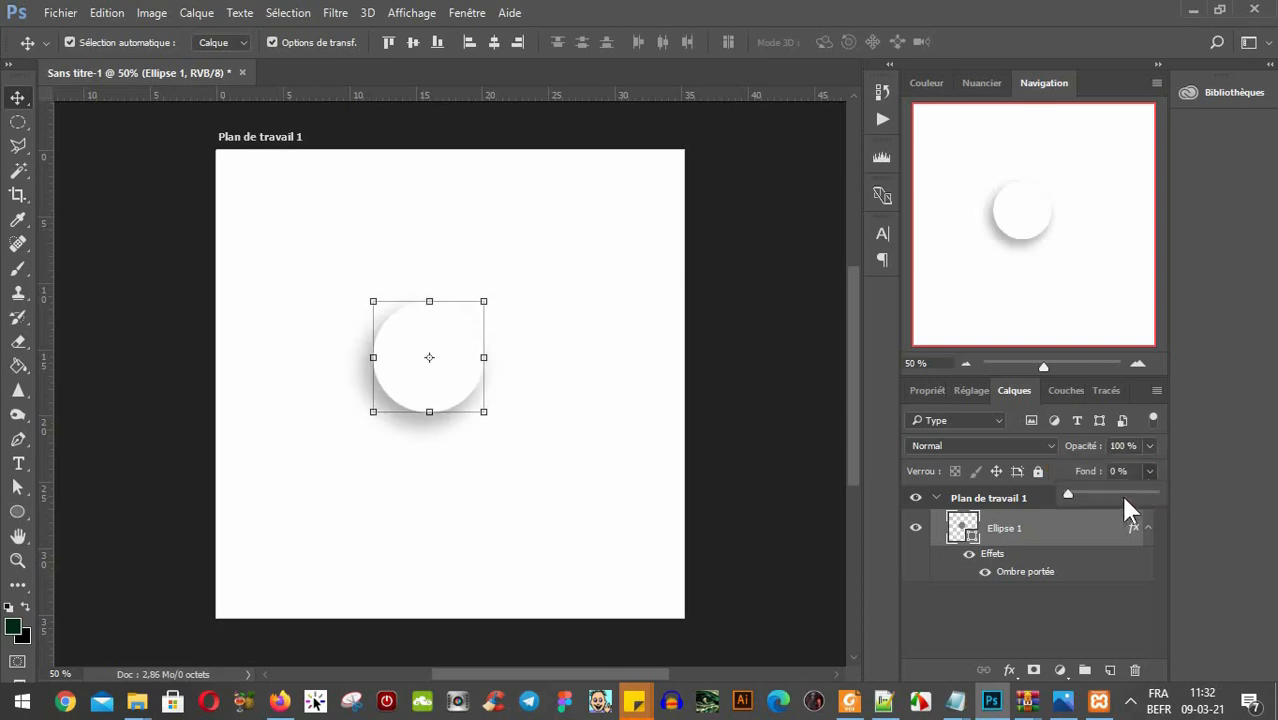
drag(1066, 492, 1039, 529)
Clear the layer style from the circle's layer and move the circle slightly to the left.
right_click(1038, 528)
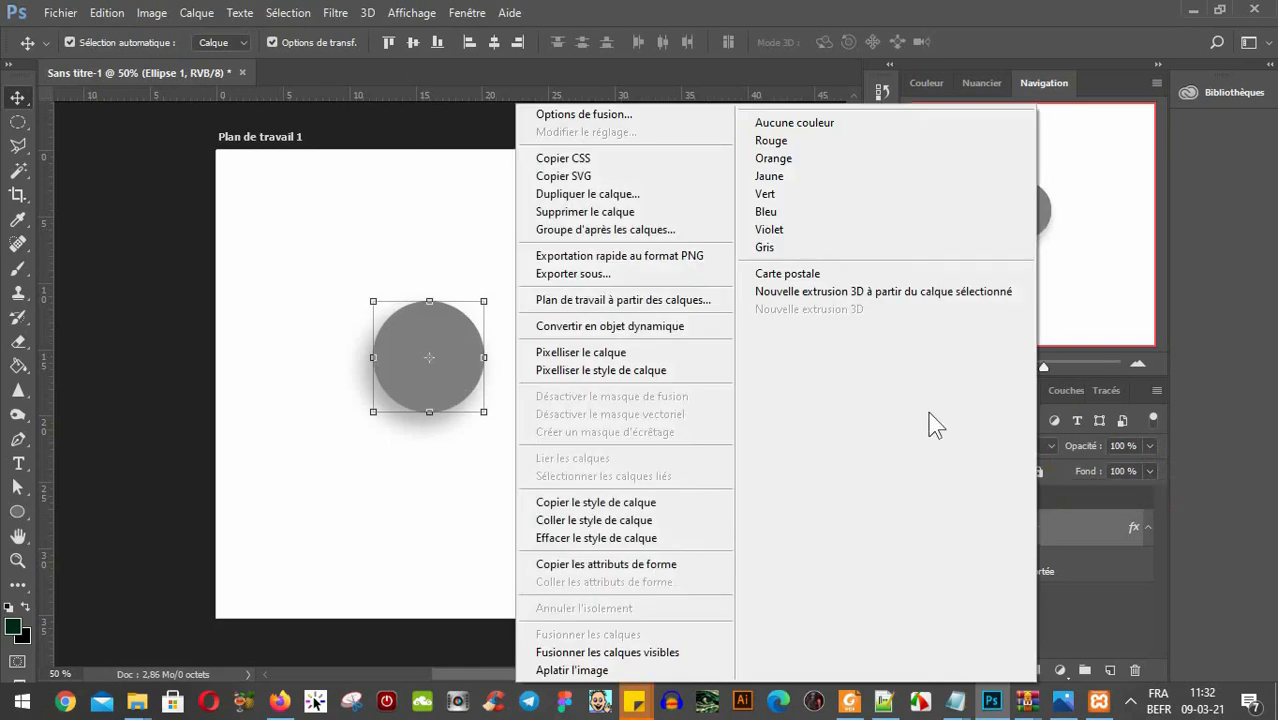
click(626, 538)
click(650, 445)
drag(448, 365, 431, 365)
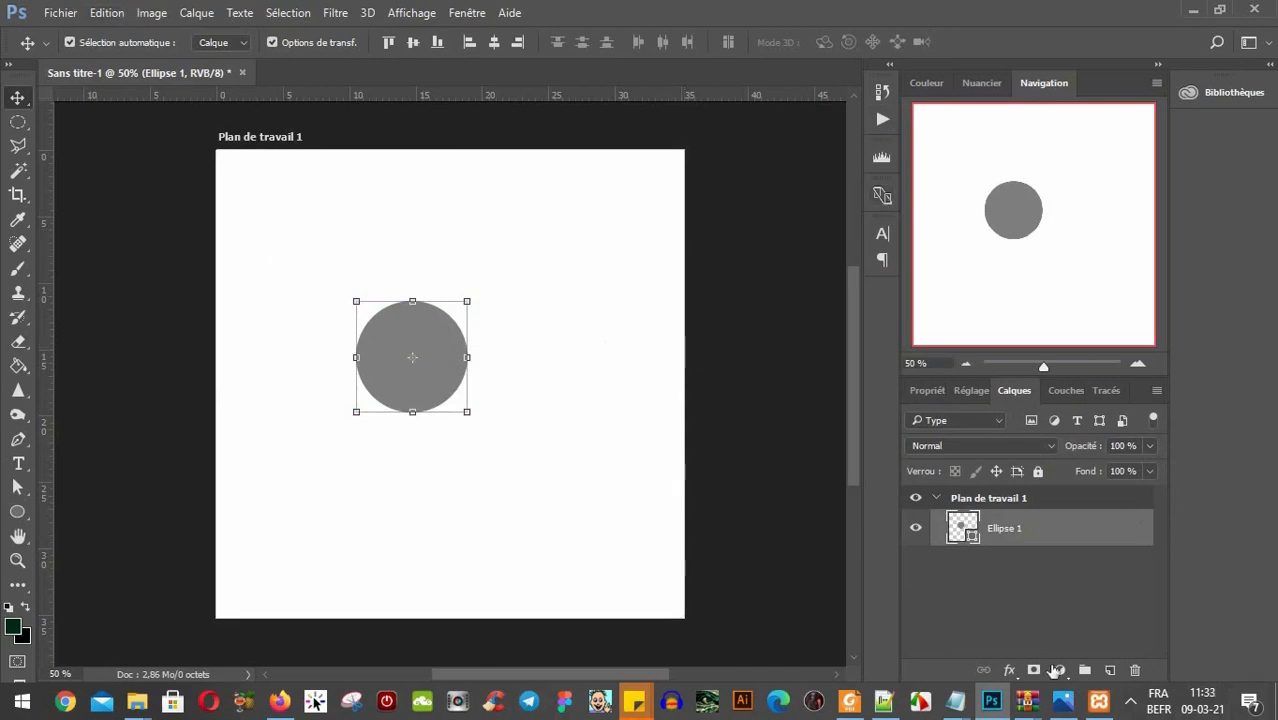
Add a Biseautage & estampage effect with the Biseau interne style to the circle's layer, keeping the circle visible beside the settings.
click(1009, 671)
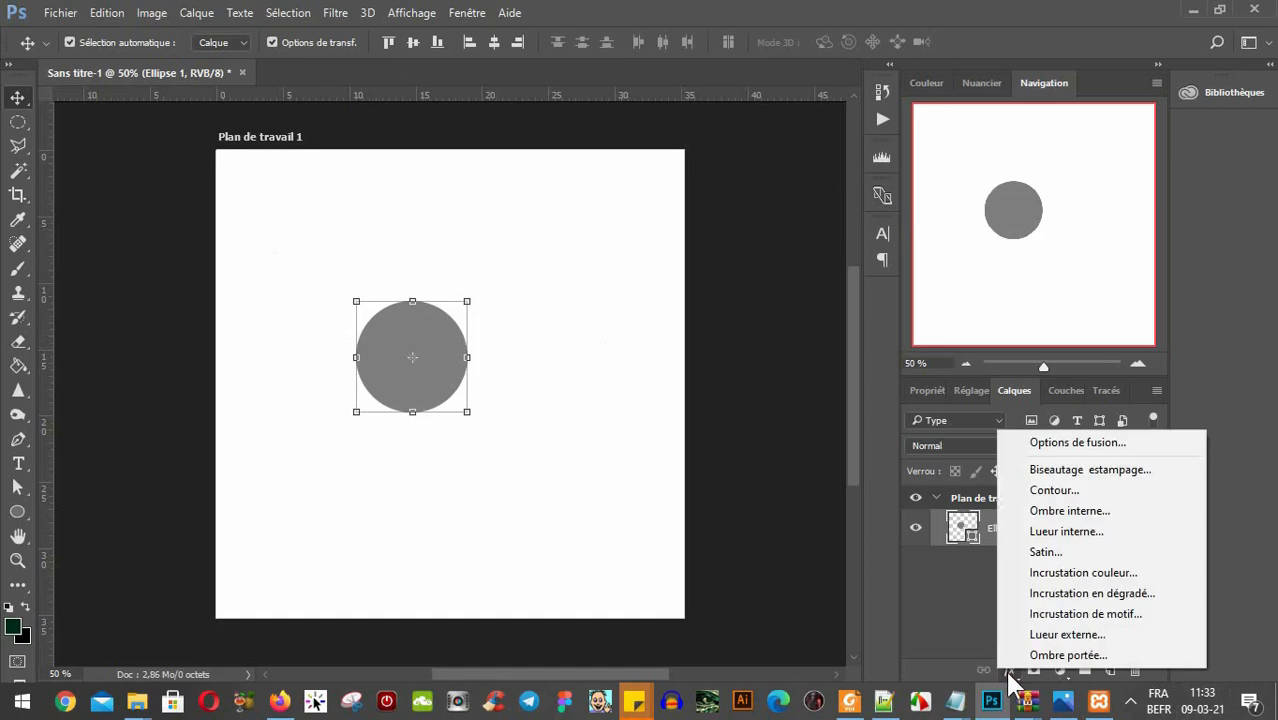
click(1098, 472)
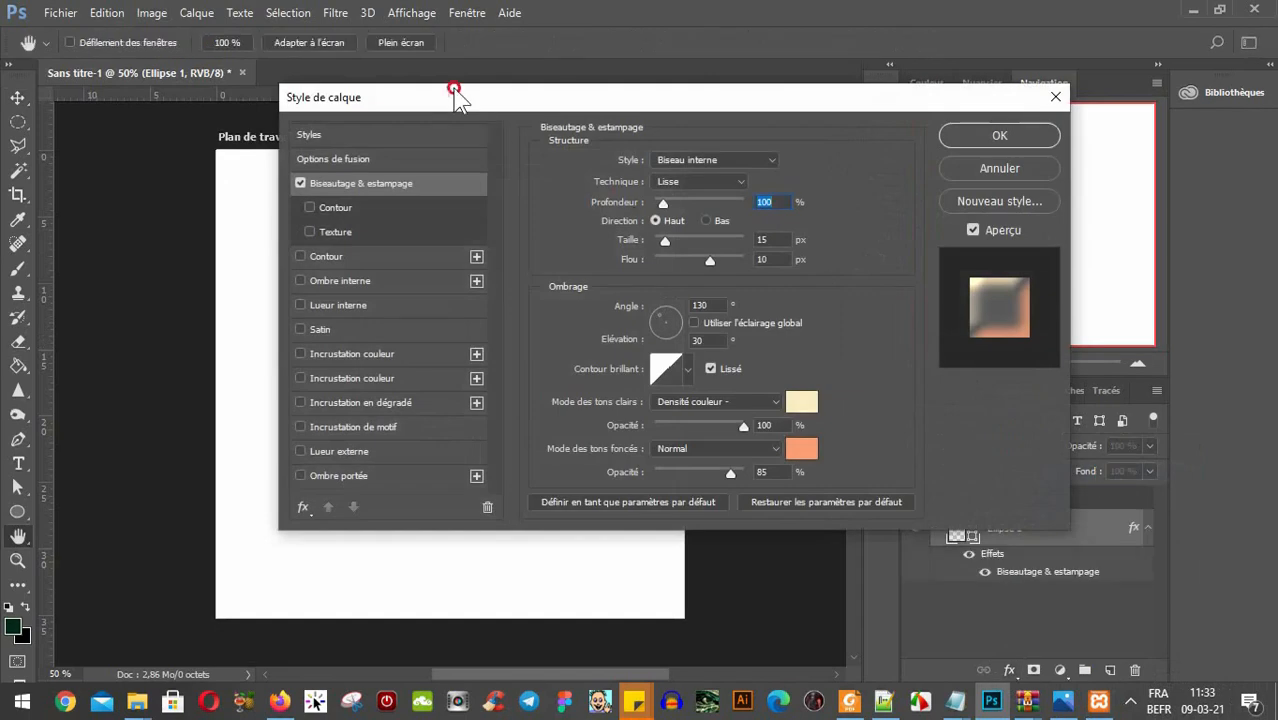
drag(455, 92, 760, 118)
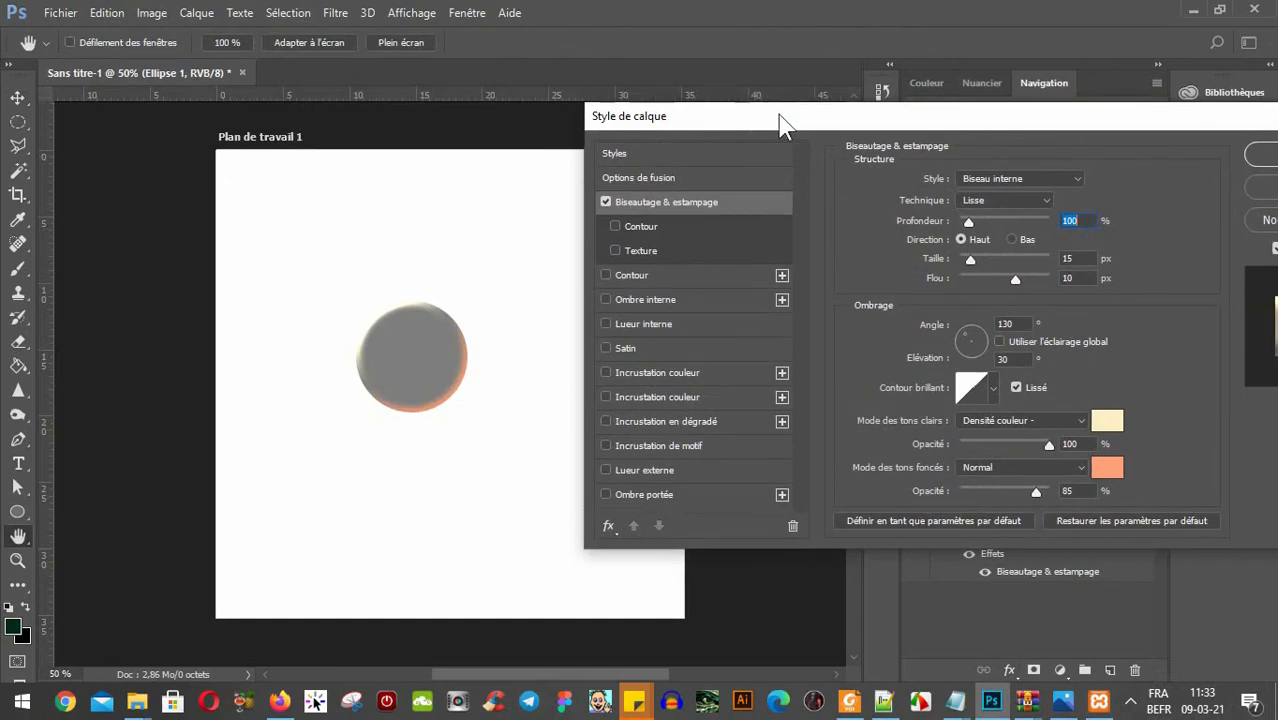
click(1018, 178)
click(1030, 177)
click(1021, 174)
click(997, 182)
Try the bevel at 1 % depth, then with the Estampage style at 480 % depth.
mouse_move(968, 220)
mouse_down()
mouse_move(984, 218)
mouse_move(962, 222)
mouse_up()
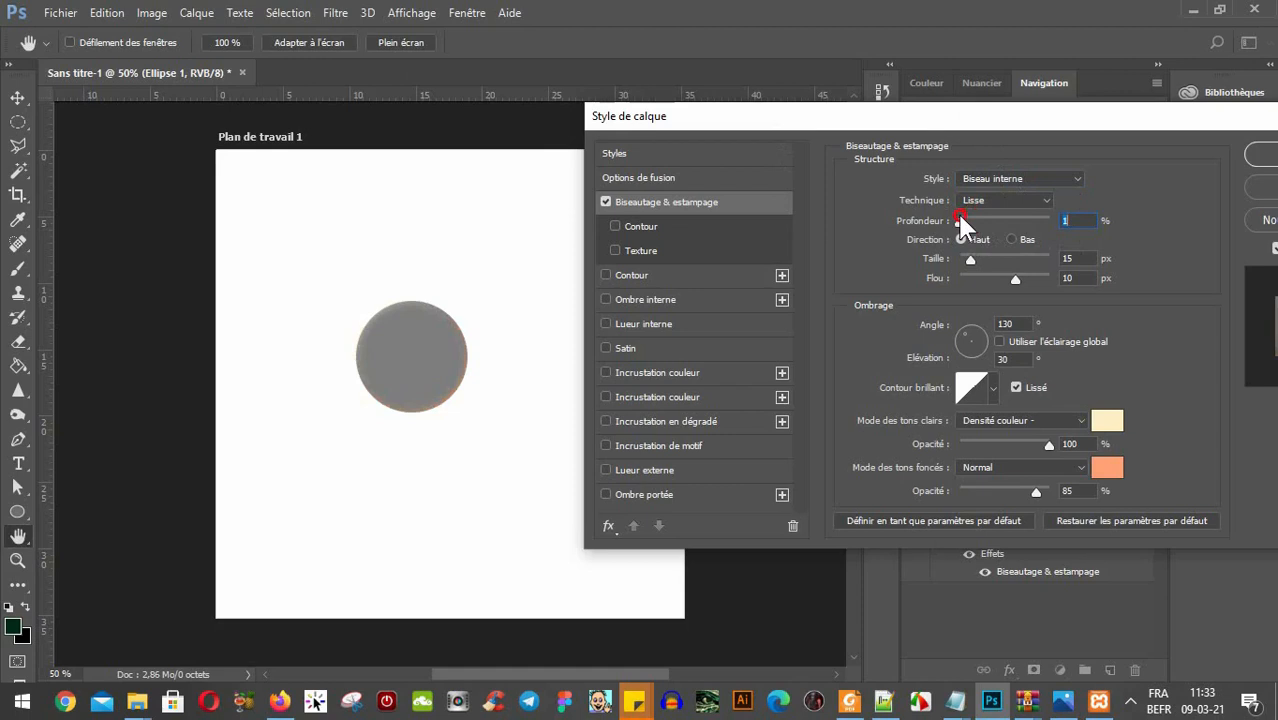
click(985, 180)
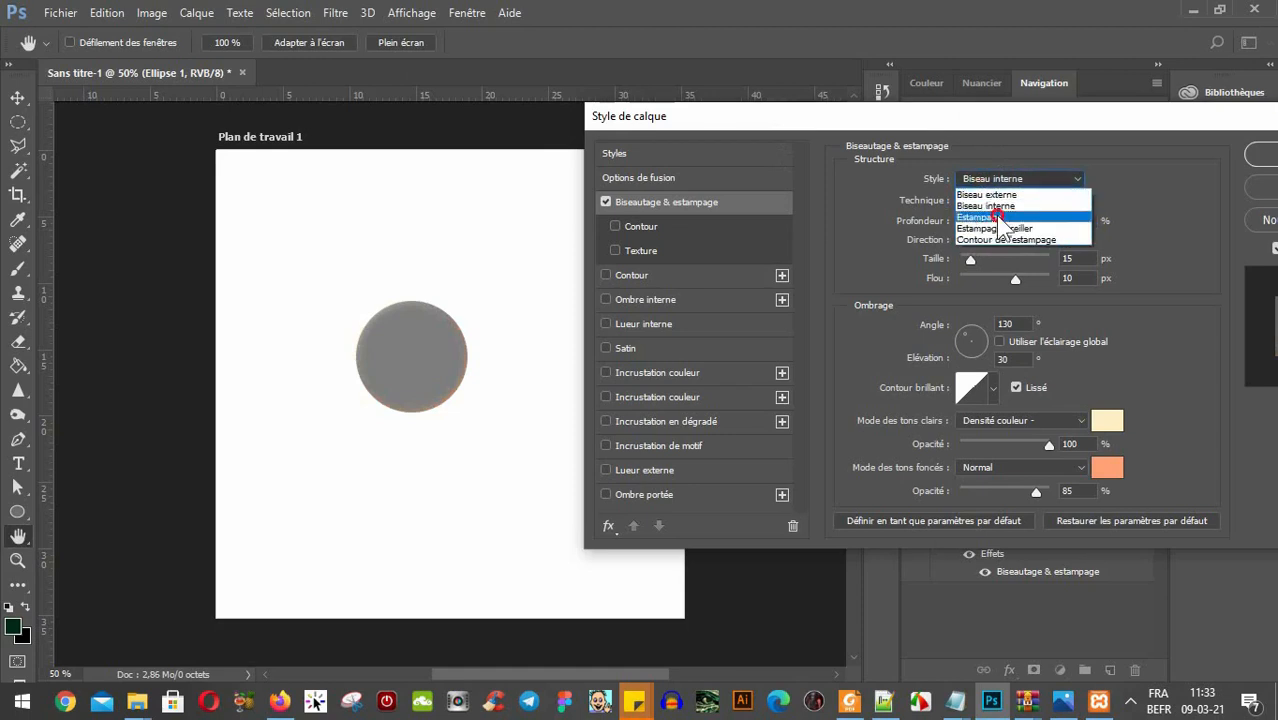
click(998, 216)
drag(963, 218, 1003, 226)
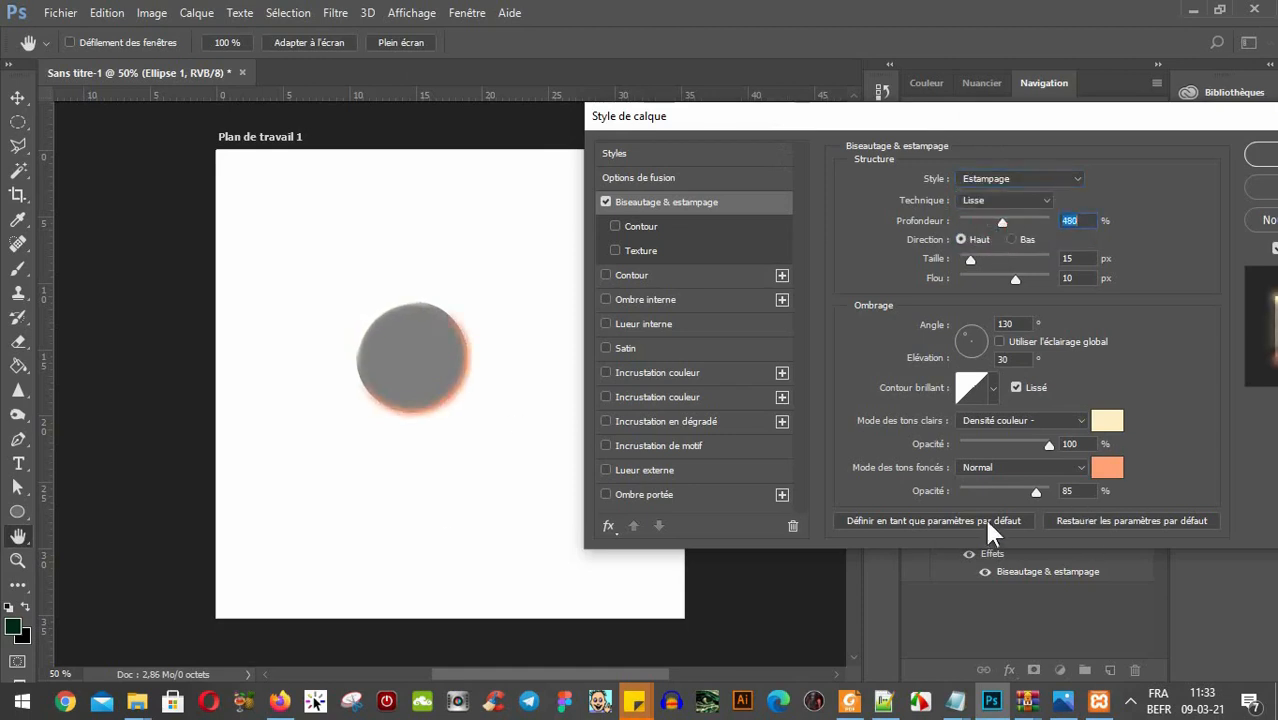
Set the bevel's highlight colour to white (ffffff) and its shadow colour to black (000000).
click(1107, 420)
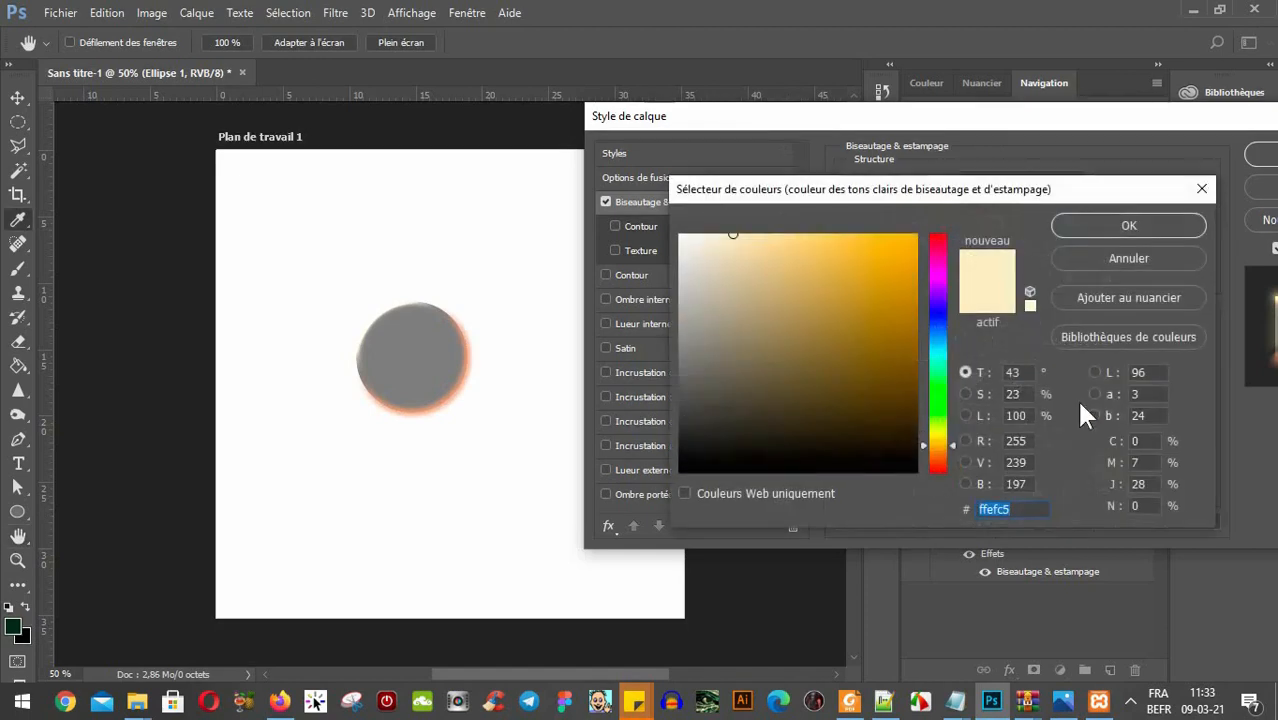
click(1075, 228)
drag(724, 272, 681, 236)
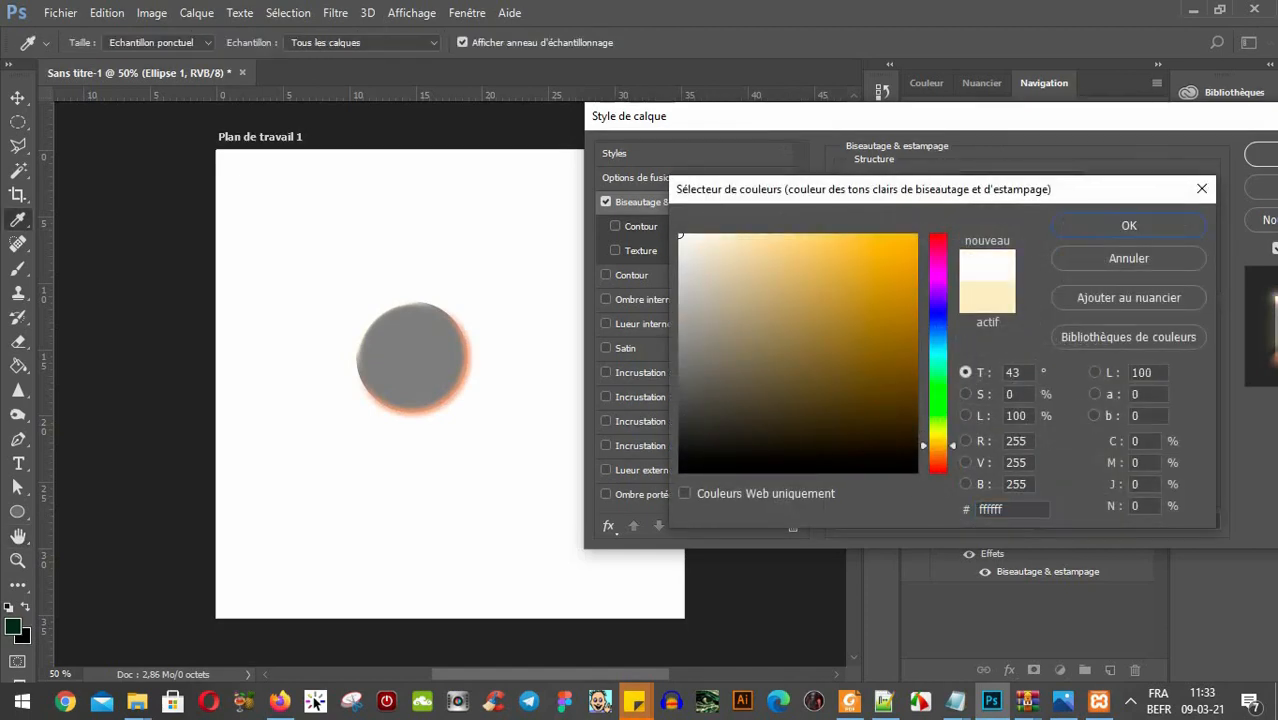
click(1129, 226)
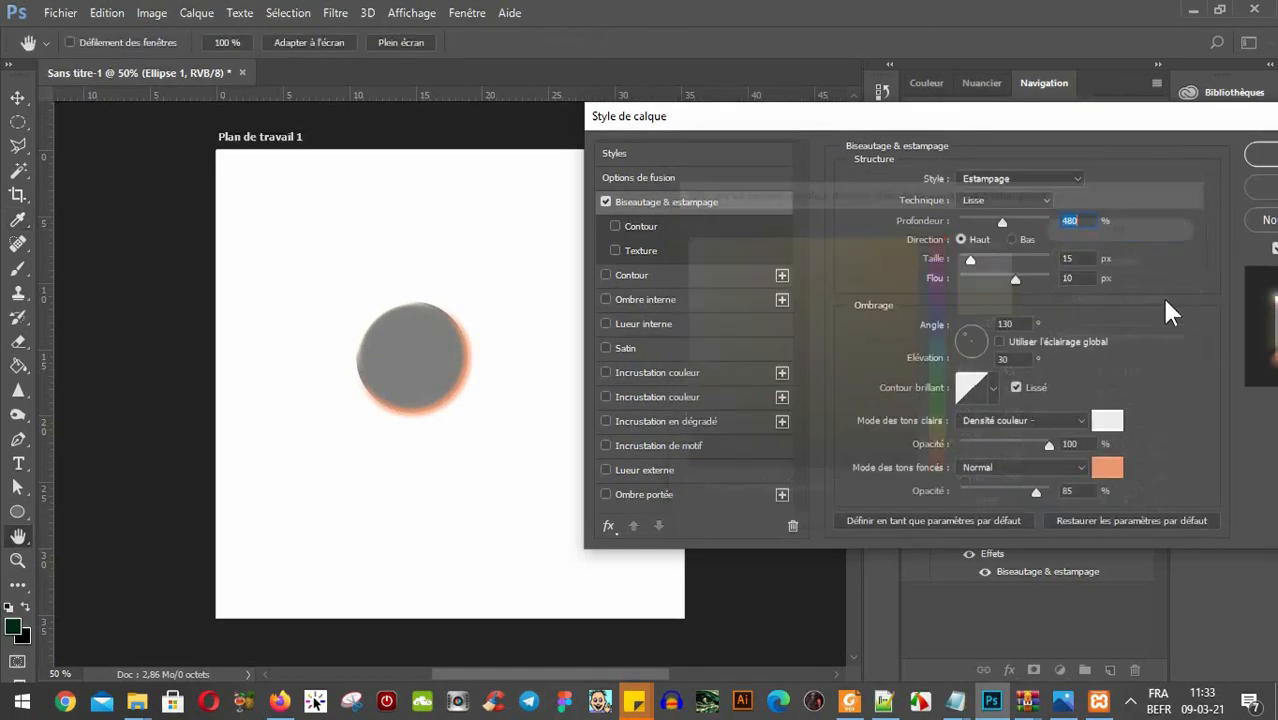
click(1100, 466)
drag(725, 465, 663, 495)
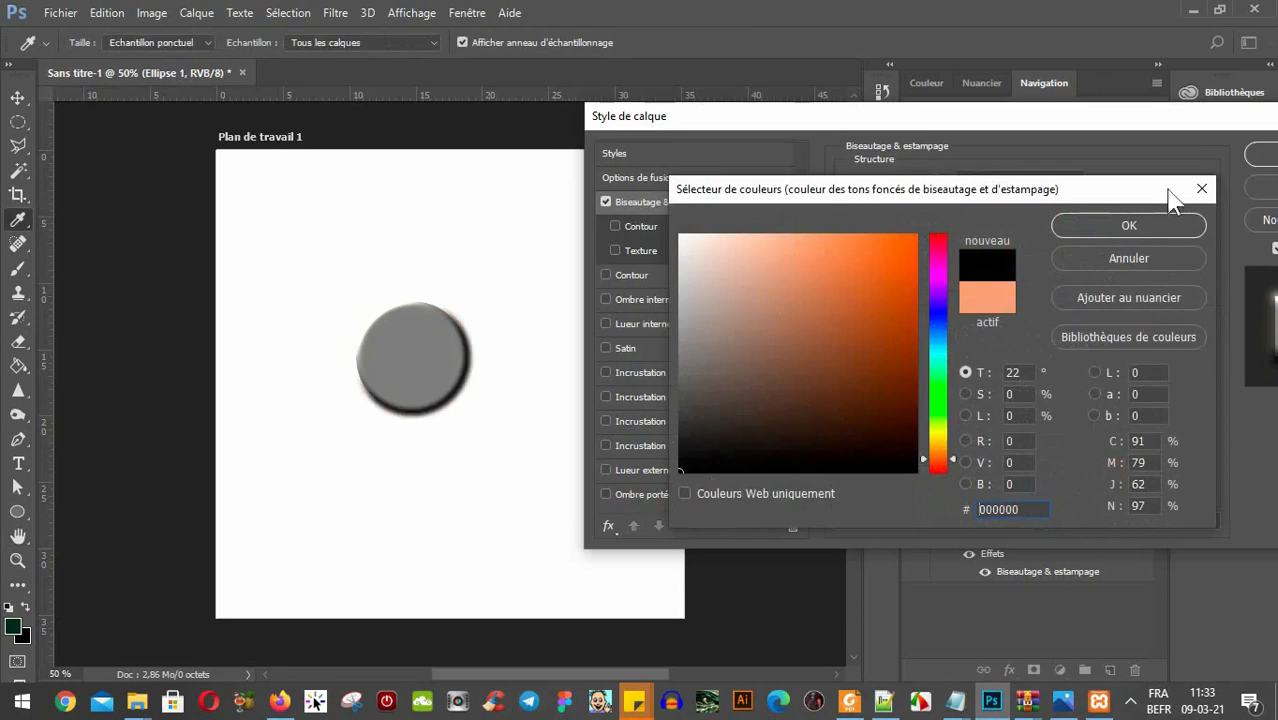
click(1130, 226)
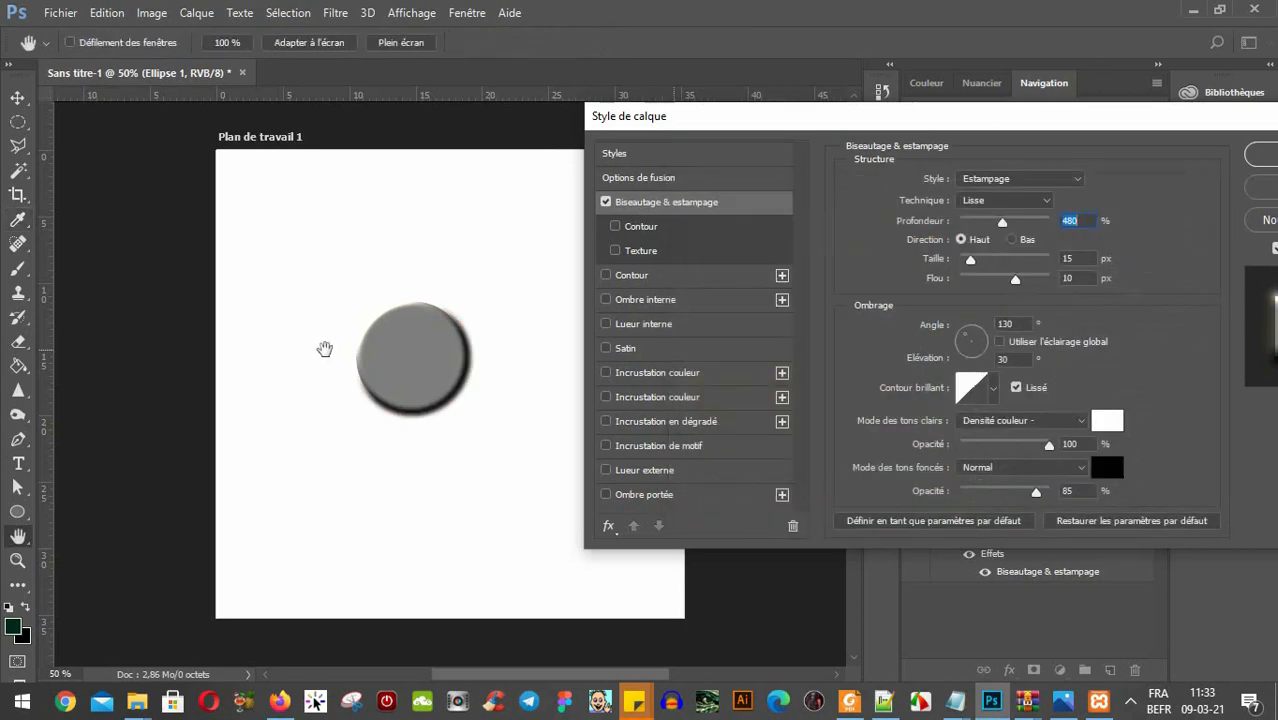
Set the bevel style to Biseau interne with 657 % depth and 13 px softening (Flou).
click(984, 182)
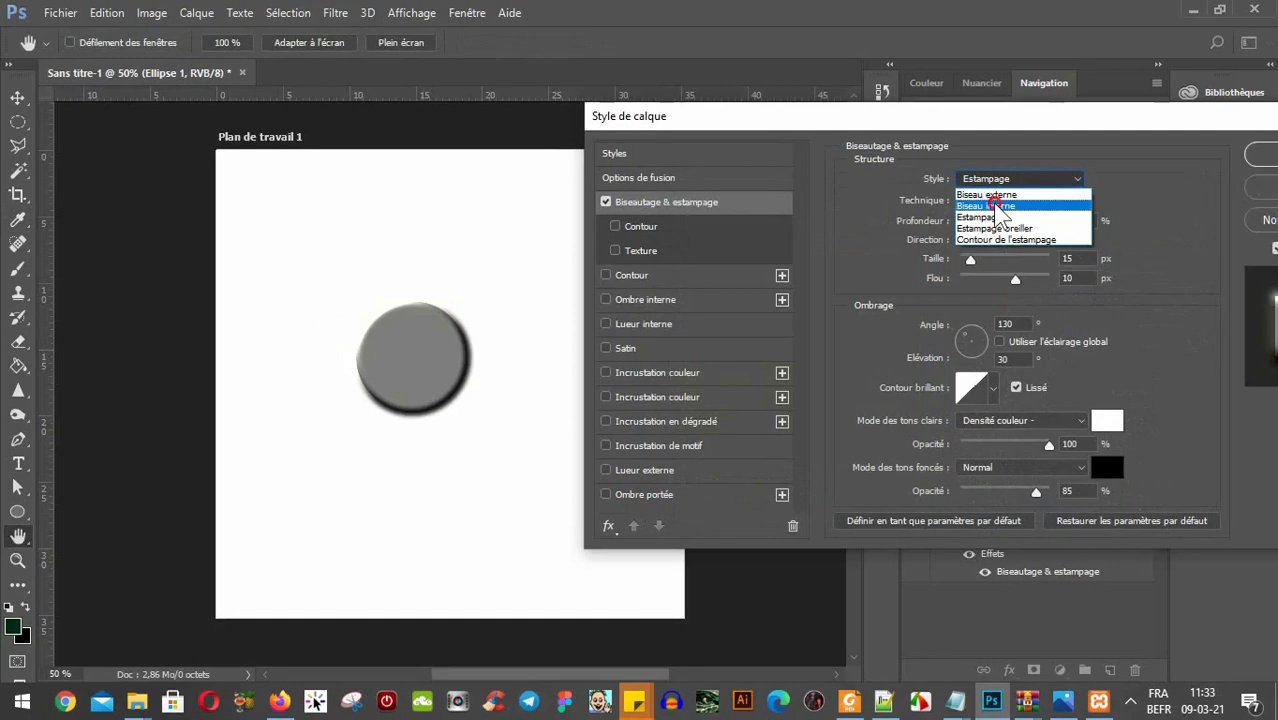
click(995, 206)
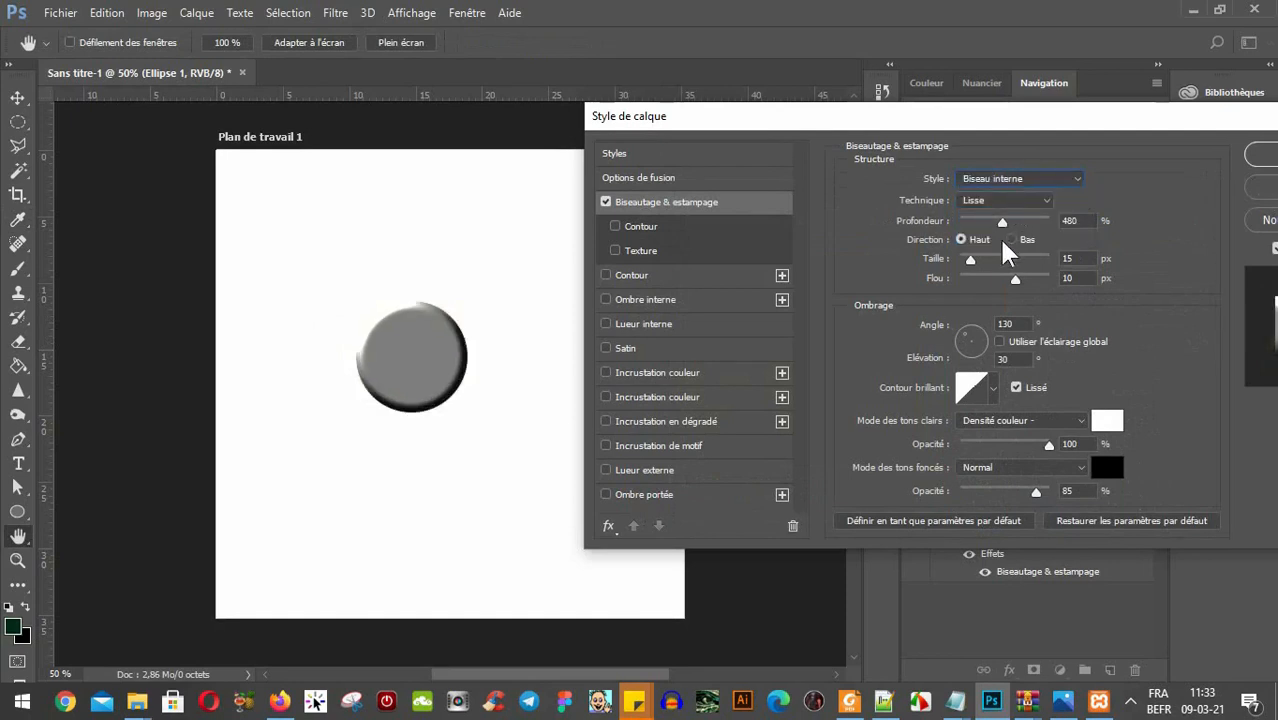
mouse_move(1000, 221)
mouse_down()
mouse_move(960, 229)
mouse_move(973, 242)
mouse_move(1045, 243)
mouse_move(1016, 250)
mouse_up()
drag(1074, 120, 980, 60)
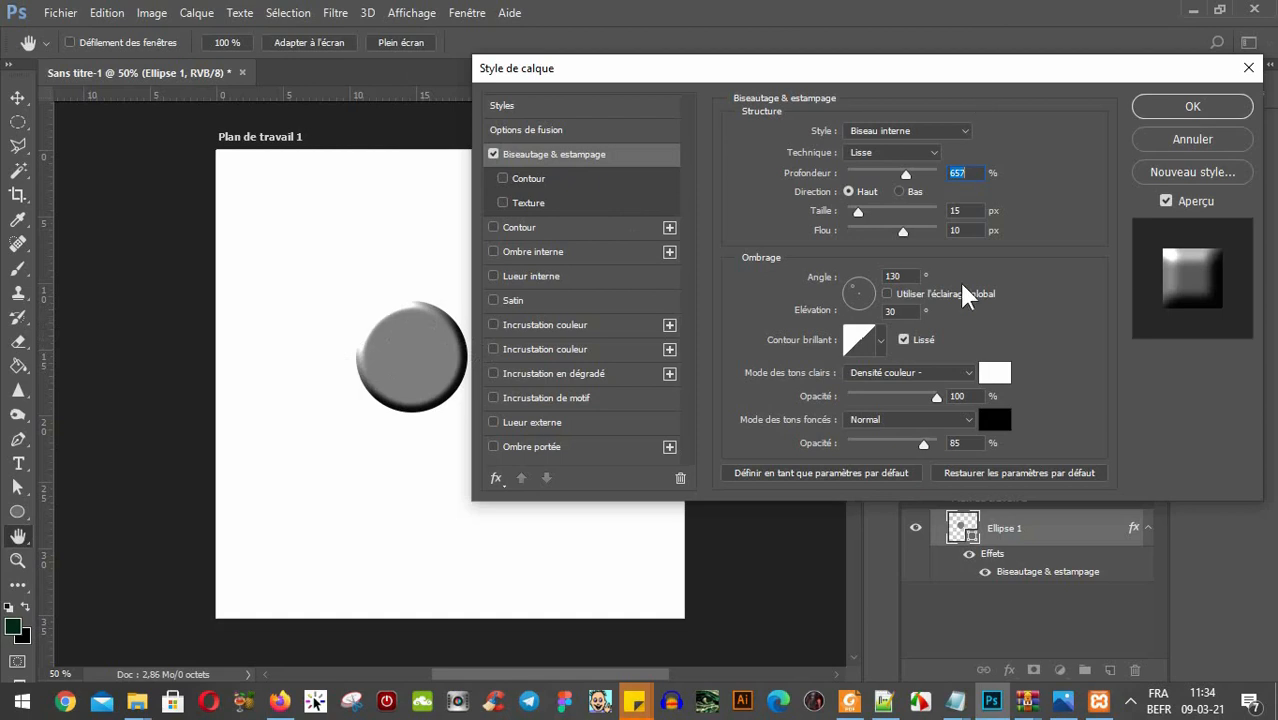
drag(902, 230, 929, 248)
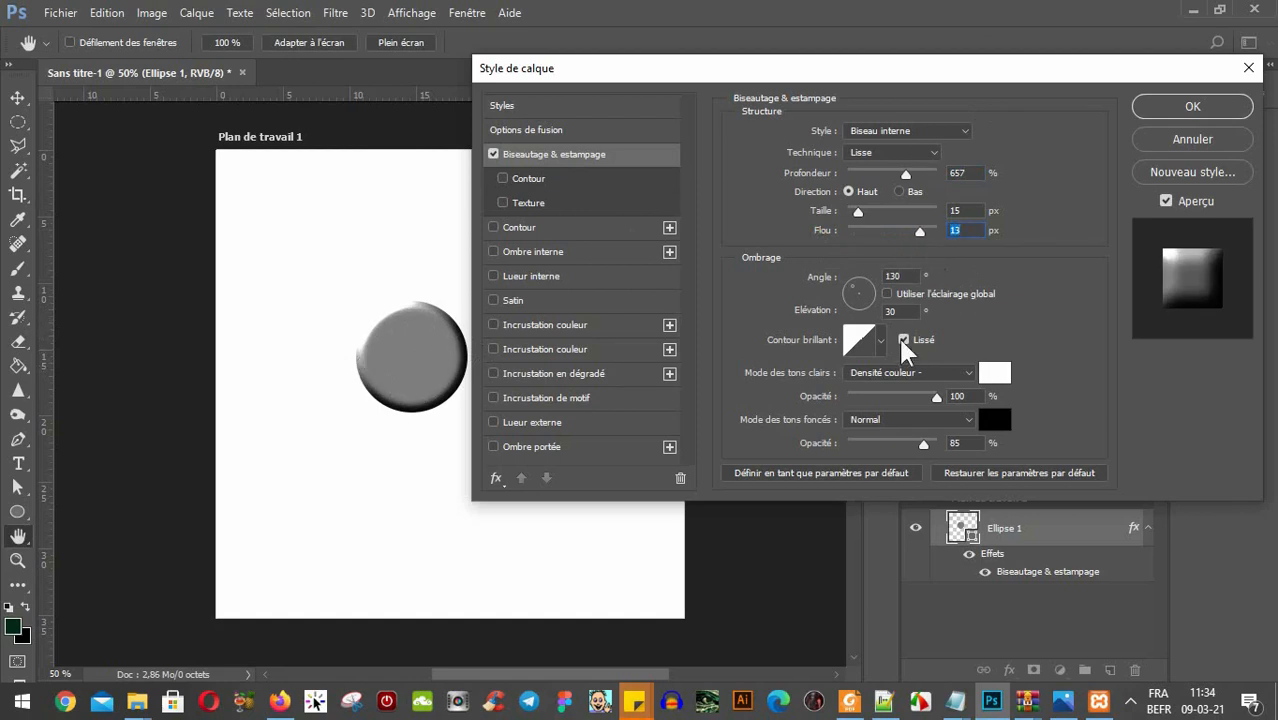
Try bevel shading angles of 180° and 70°, then toggle global lighting on and off.
click(850, 293)
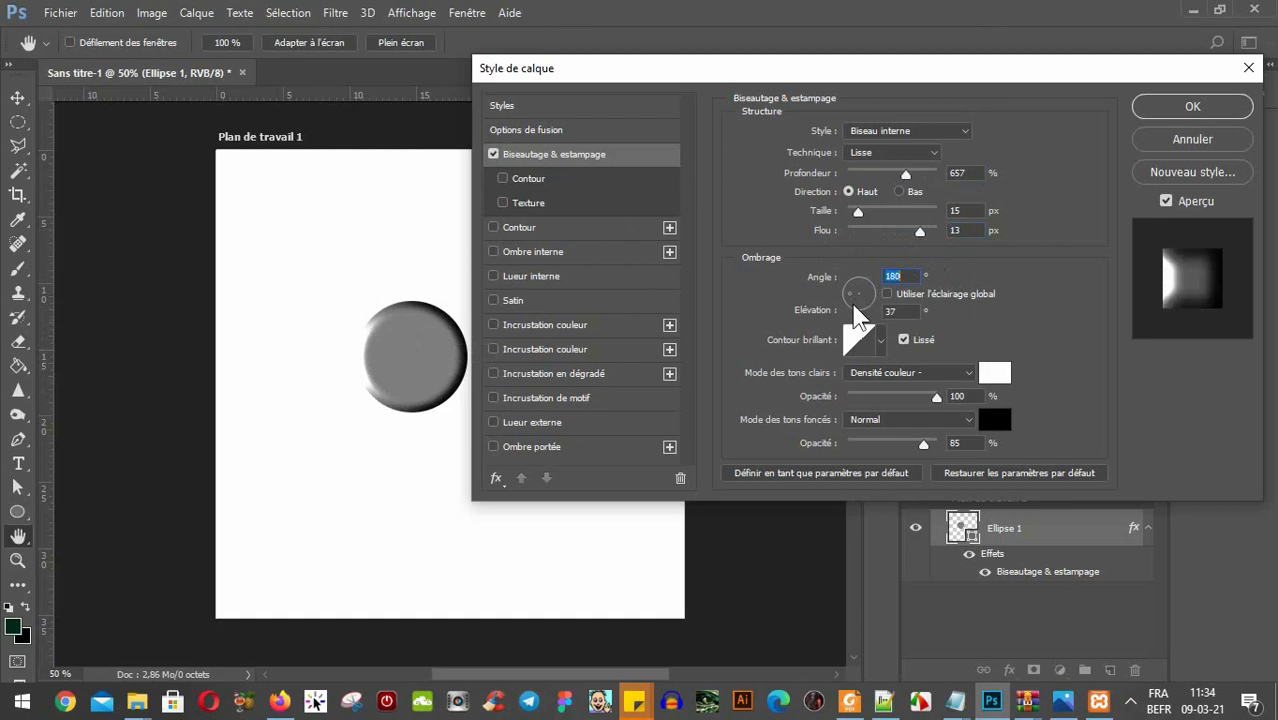
mouse_move(857, 310)
mouse_down()
mouse_move(859, 276)
mouse_move(852, 296)
mouse_move(871, 287)
mouse_up()
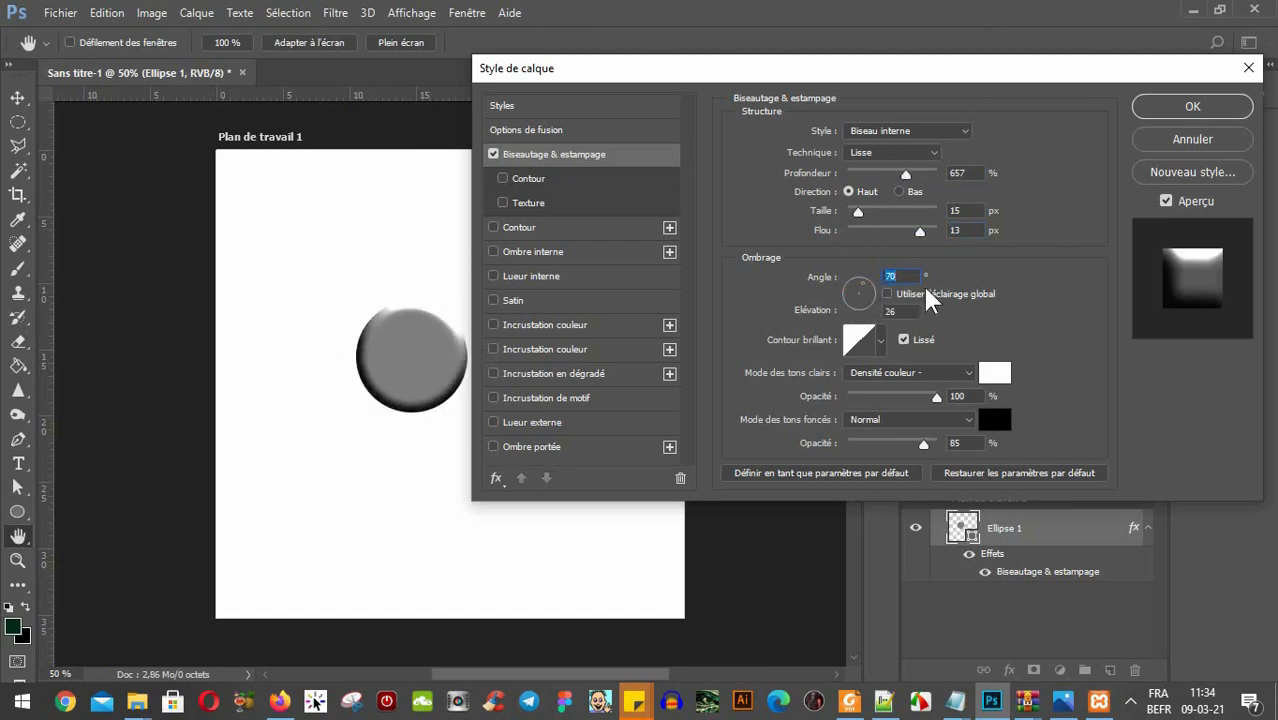
click(925, 294)
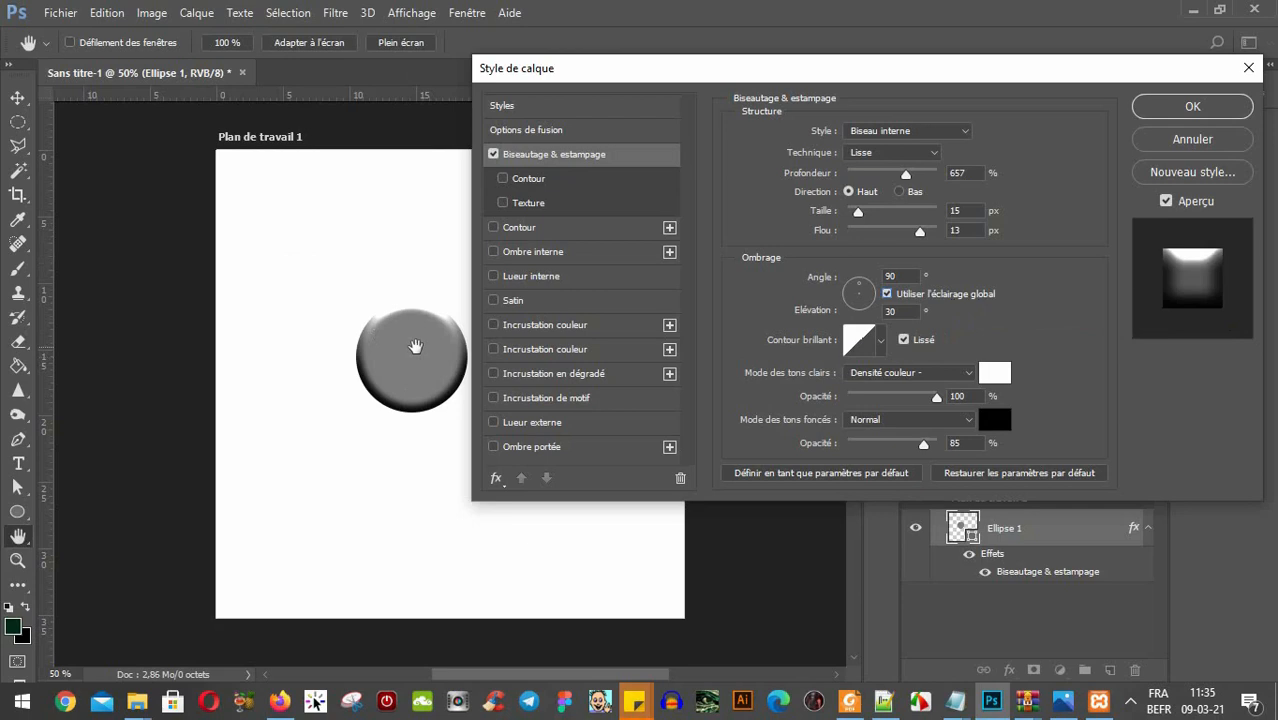
click(931, 290)
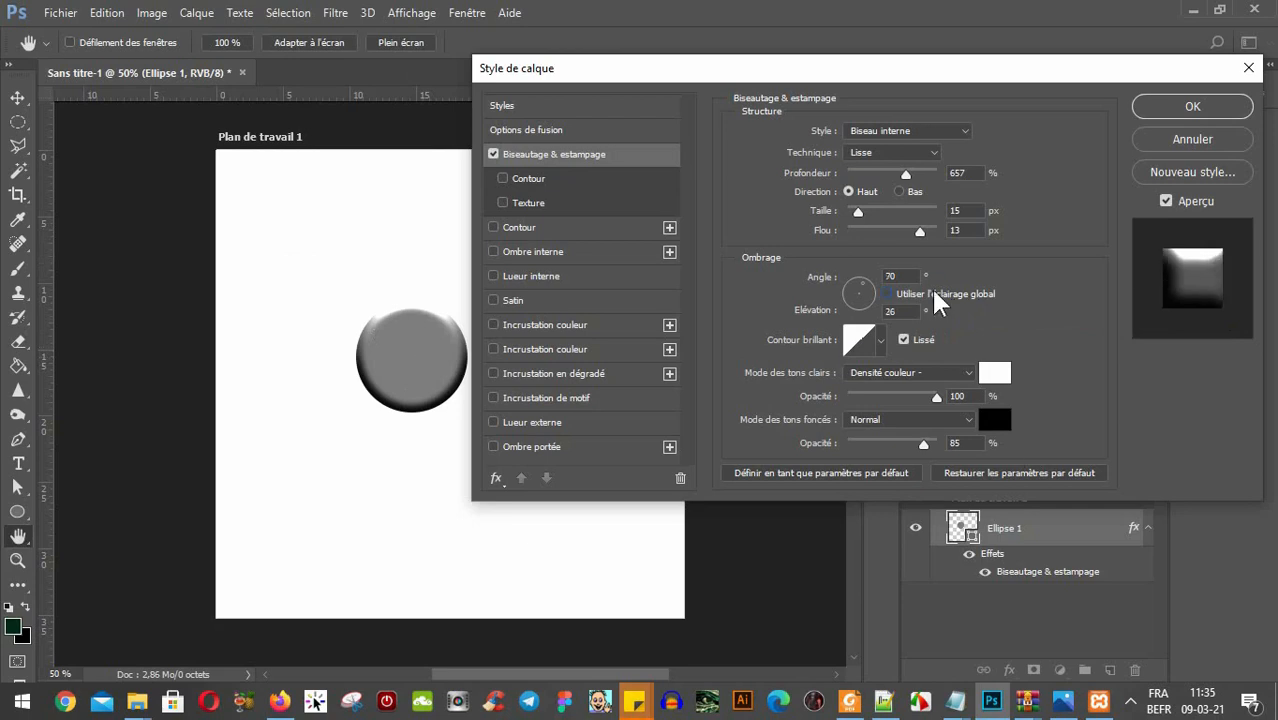
Try the bevel with global lighting enabled, at a -9° angle and 58° elevation.
click(855, 285)
mouse_move(854, 285)
mouse_down()
mouse_move(868, 322)
mouse_move(853, 274)
mouse_up()
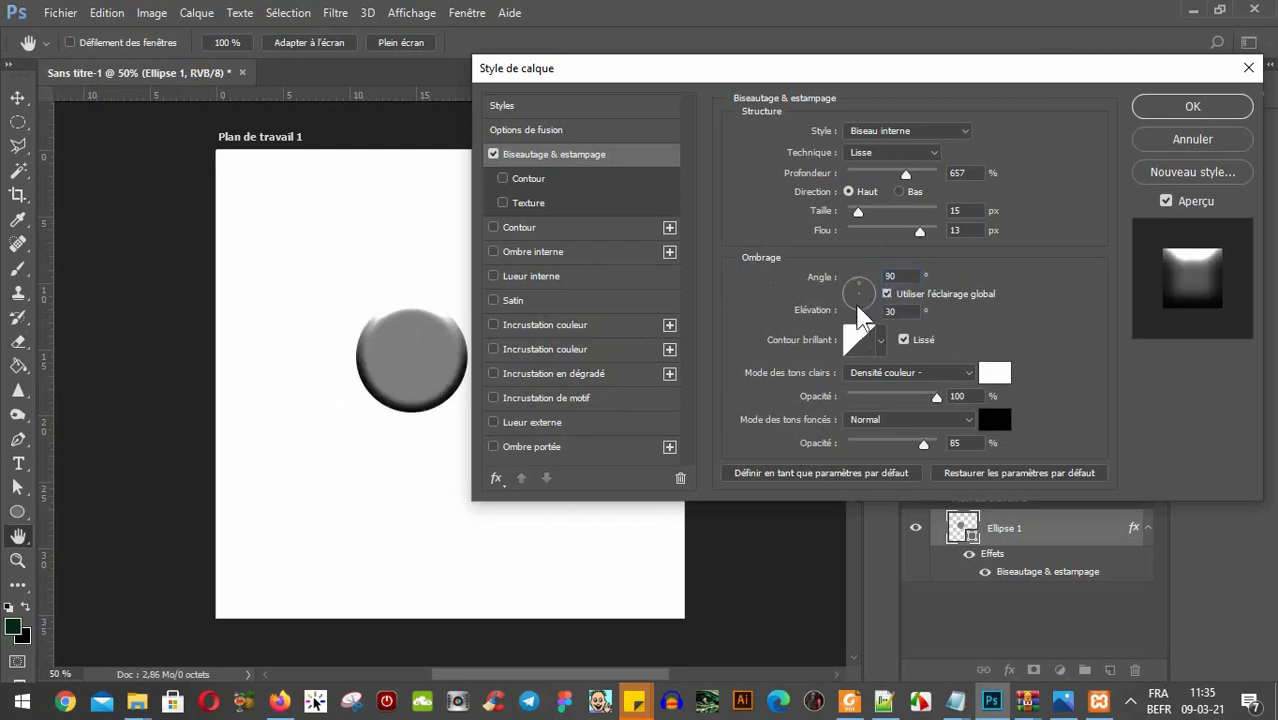
drag(857, 294, 862, 294)
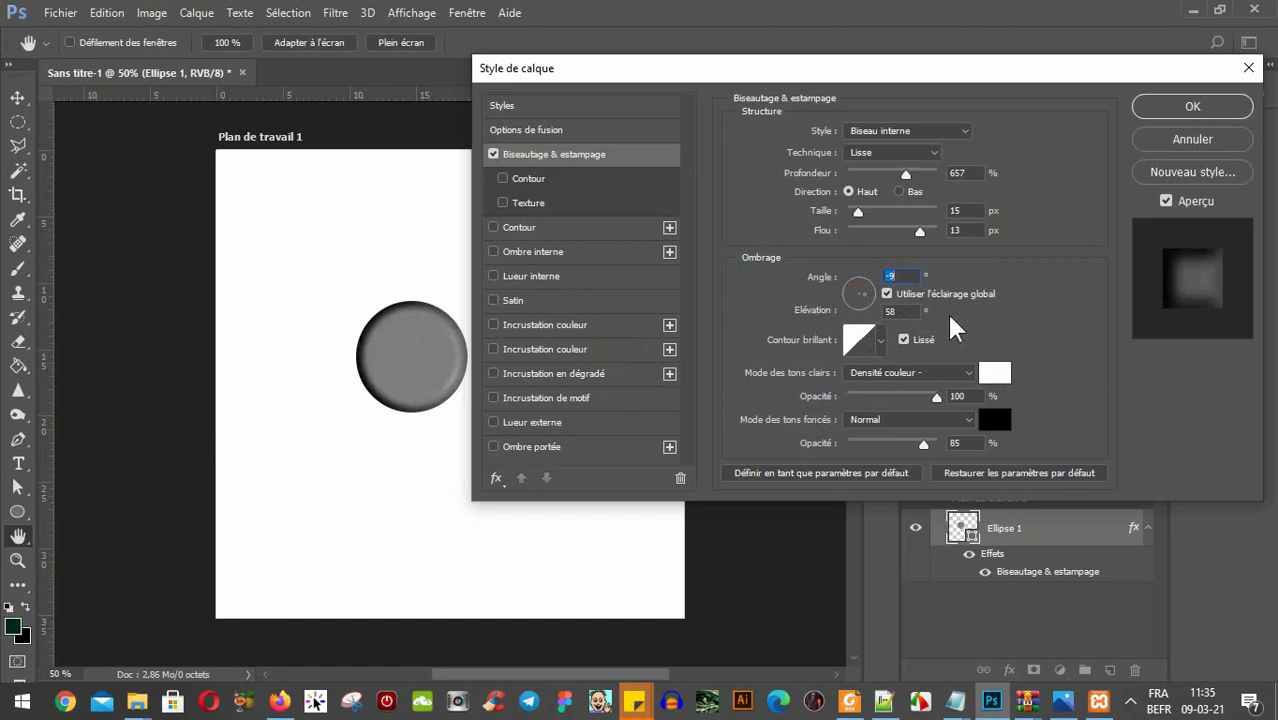
Disable global lighting for the bevel and set its shading to a -27° angle and 53° elevation.
click(885, 295)
drag(860, 288, 859, 297)
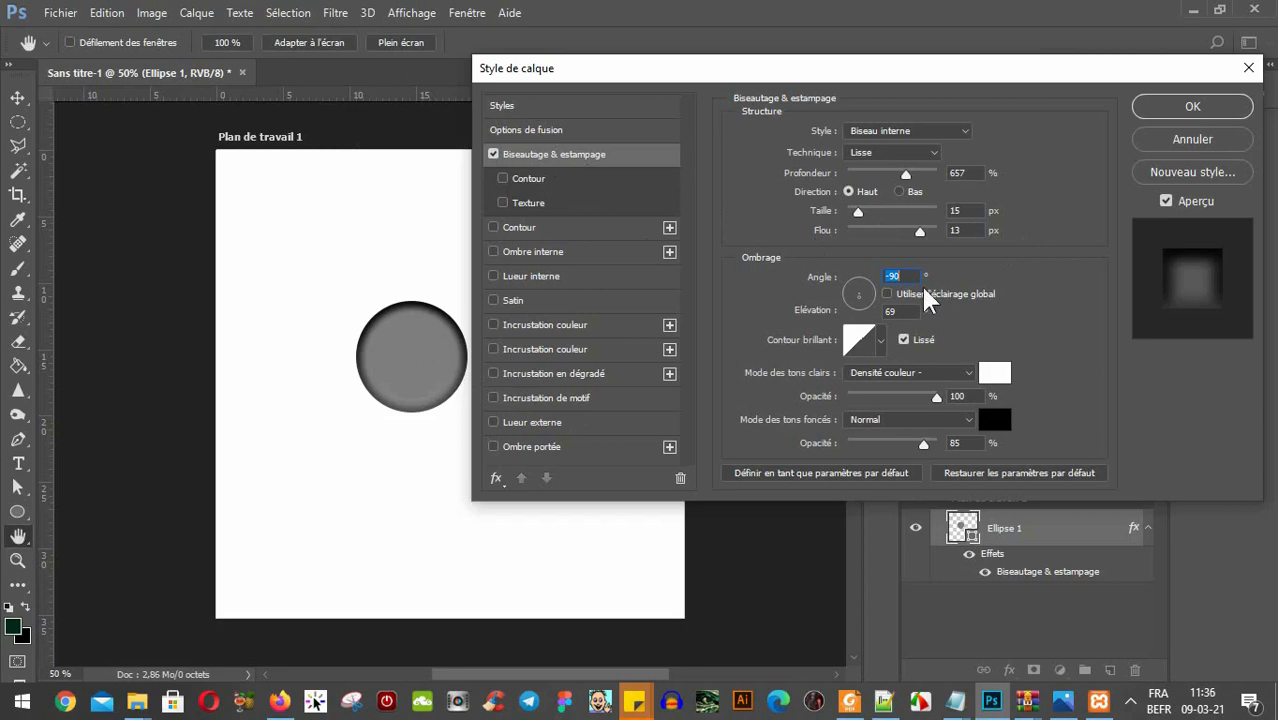
mouse_move(868, 288)
mouse_down()
mouse_move(858, 308)
mouse_move(861, 285)
mouse_move(865, 296)
mouse_up()
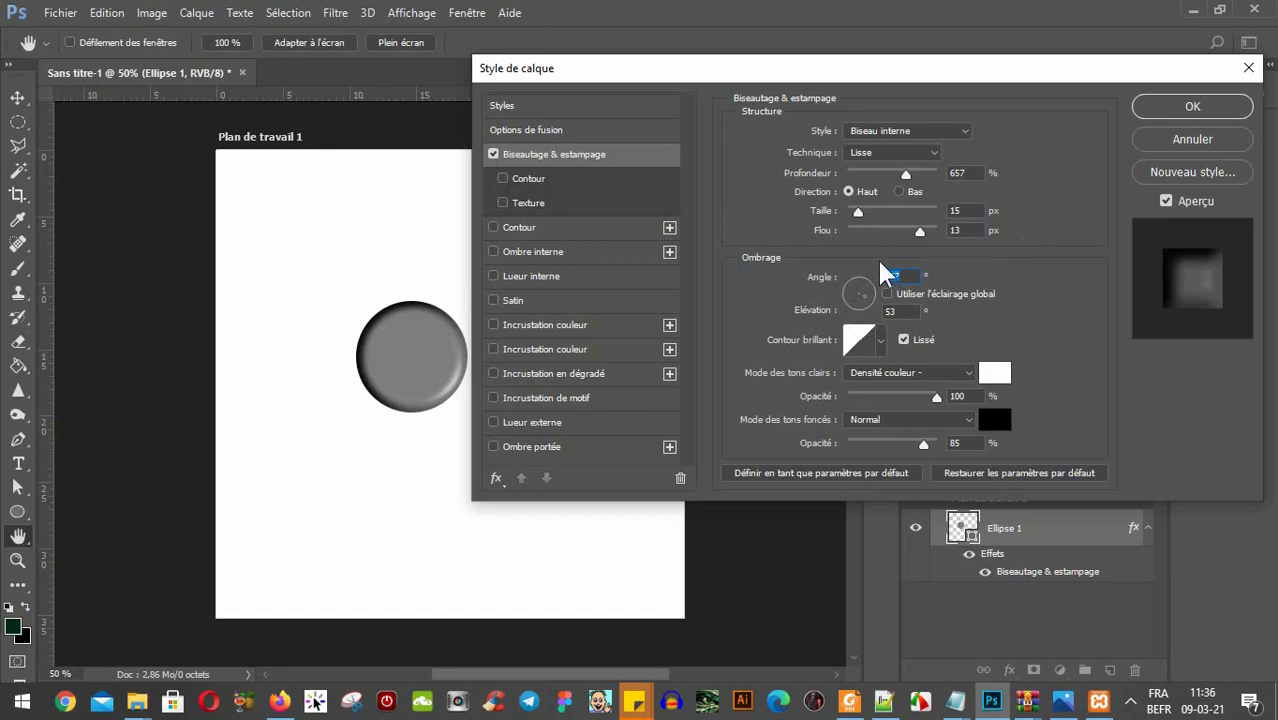
click(888, 311)
Try a range of gloss contour presets on the bevel, ending with Demi-cercle, and check the contour management options.
click(882, 339)
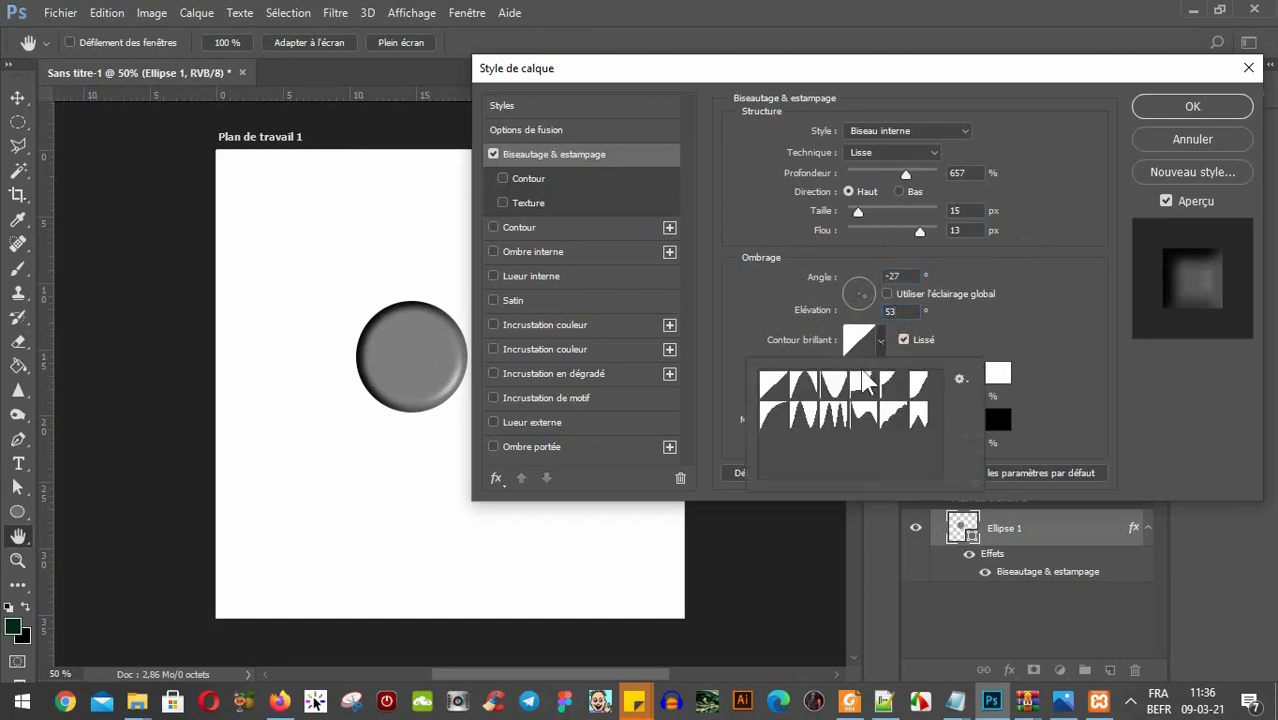
click(805, 392)
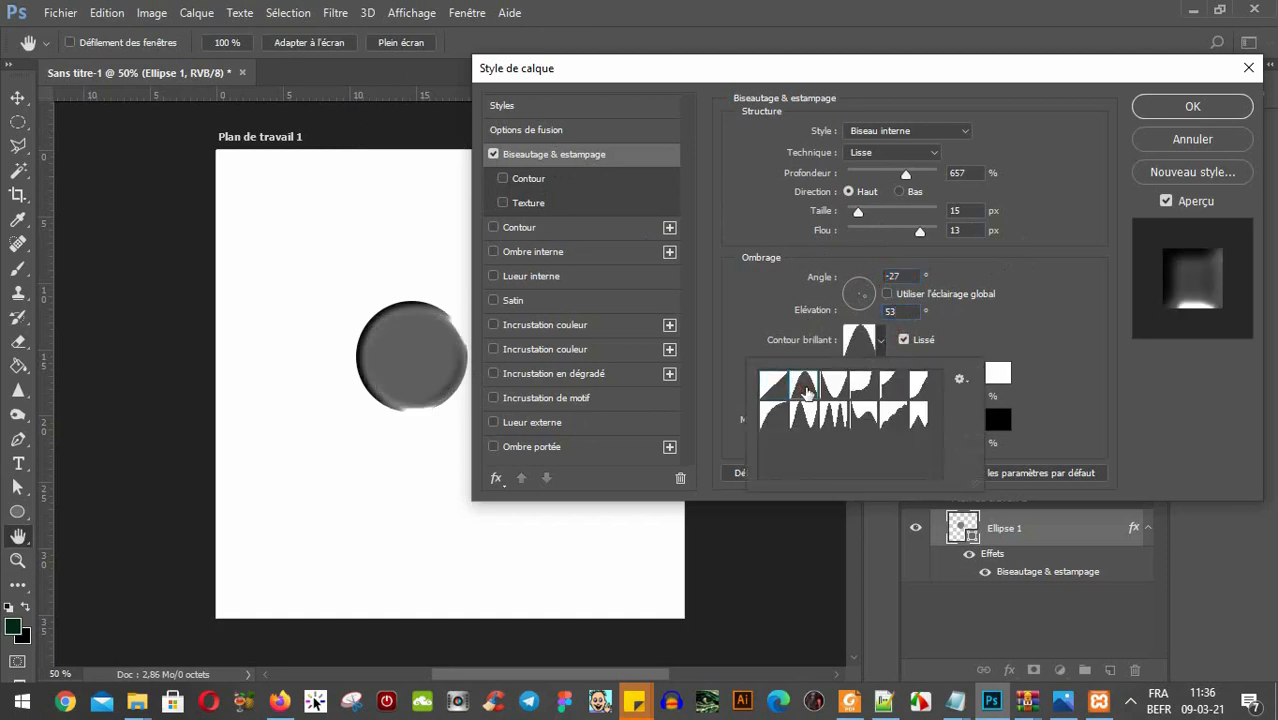
click(838, 390)
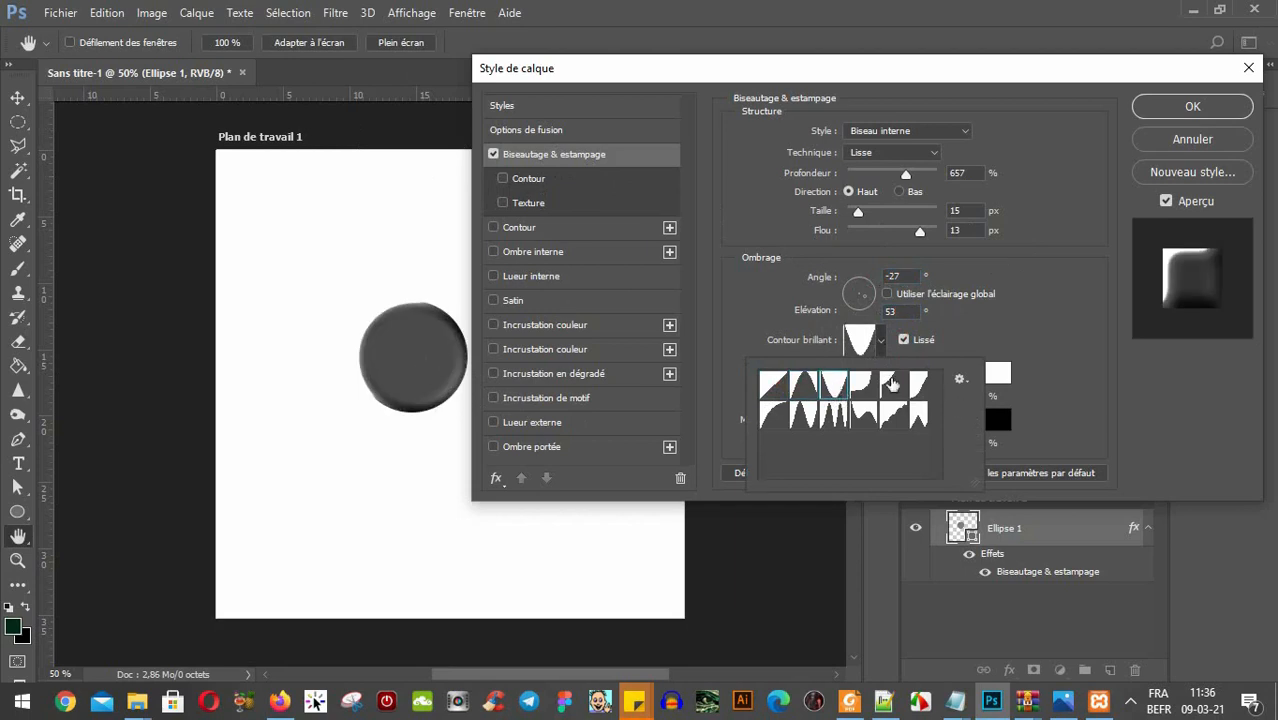
click(874, 388)
click(888, 386)
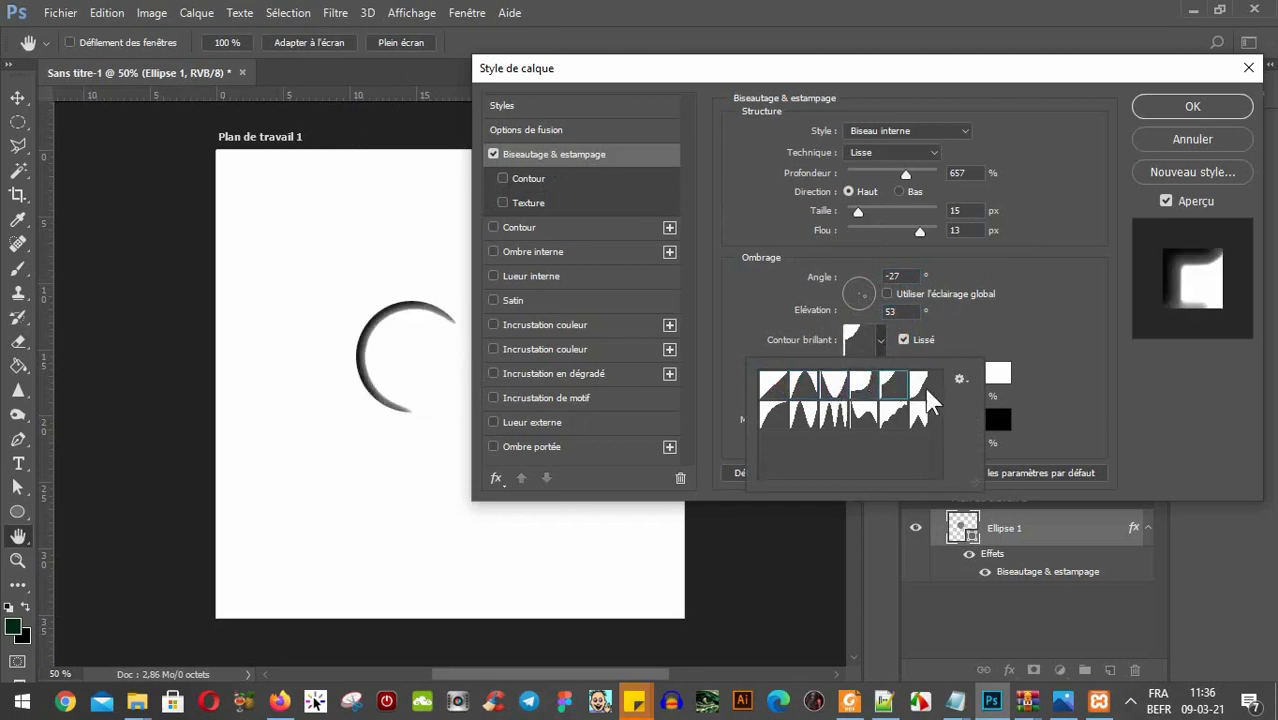
click(918, 388)
click(893, 416)
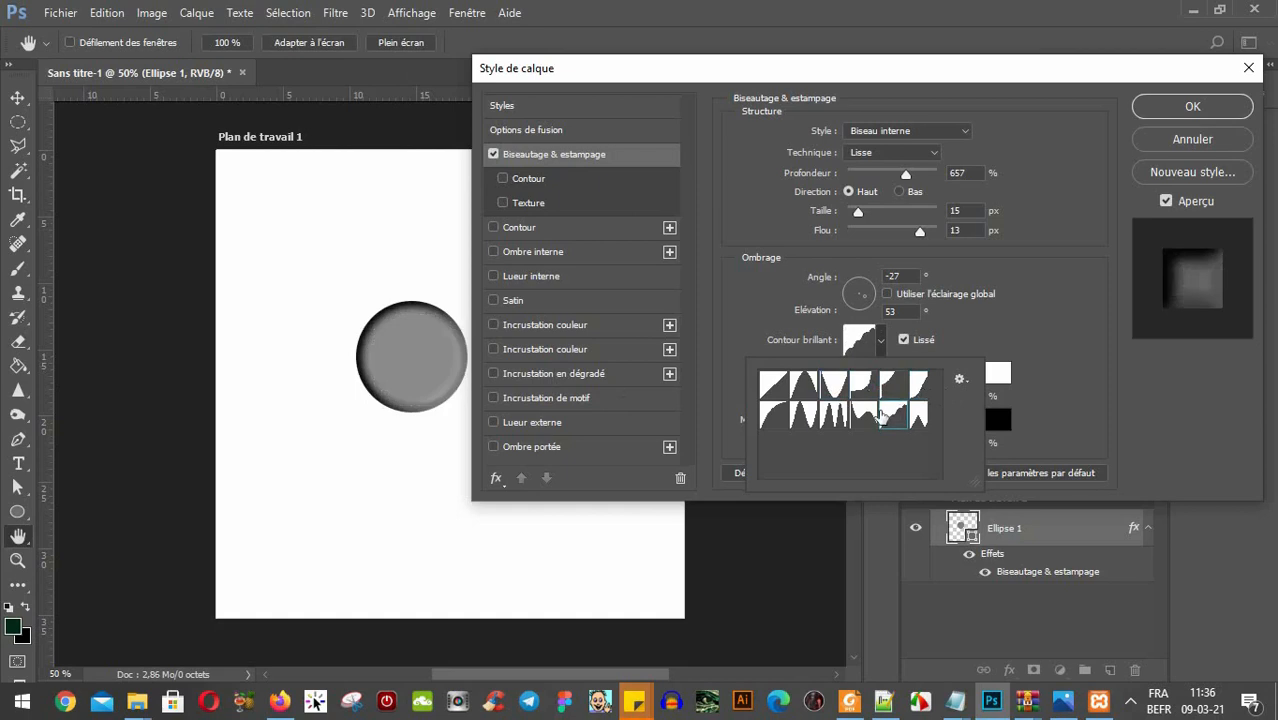
click(864, 415)
click(830, 416)
click(808, 416)
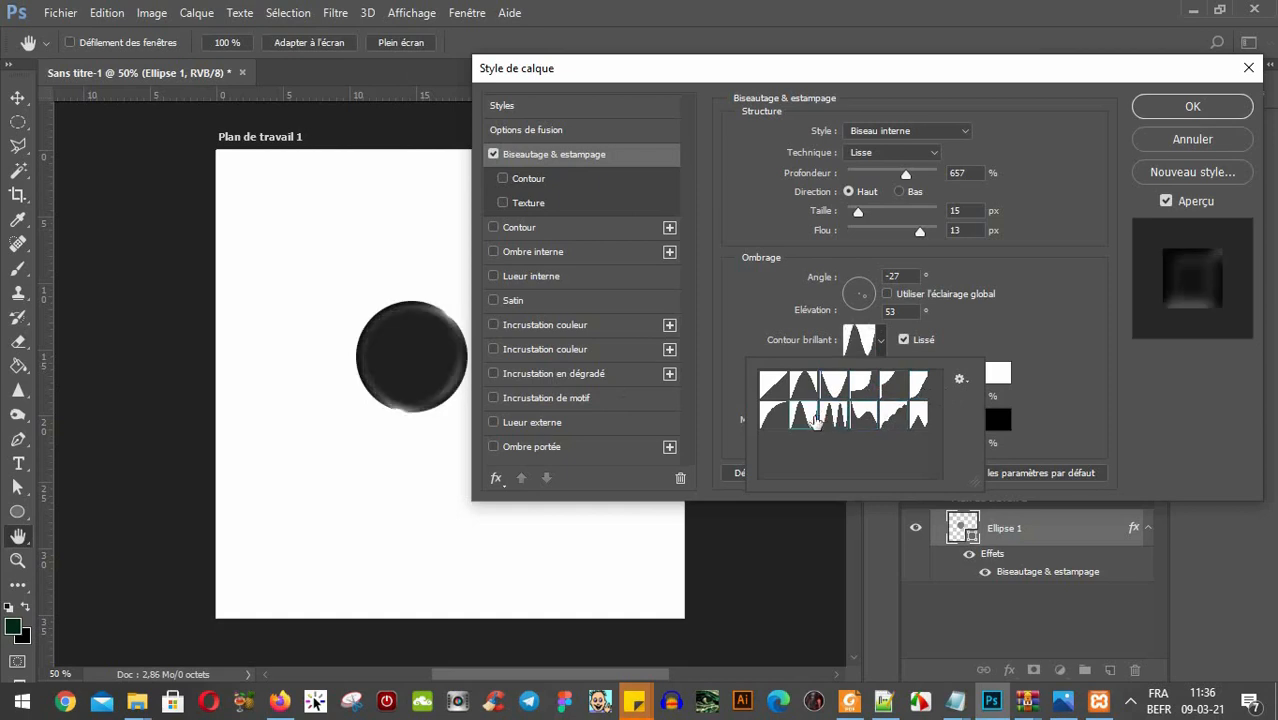
click(782, 418)
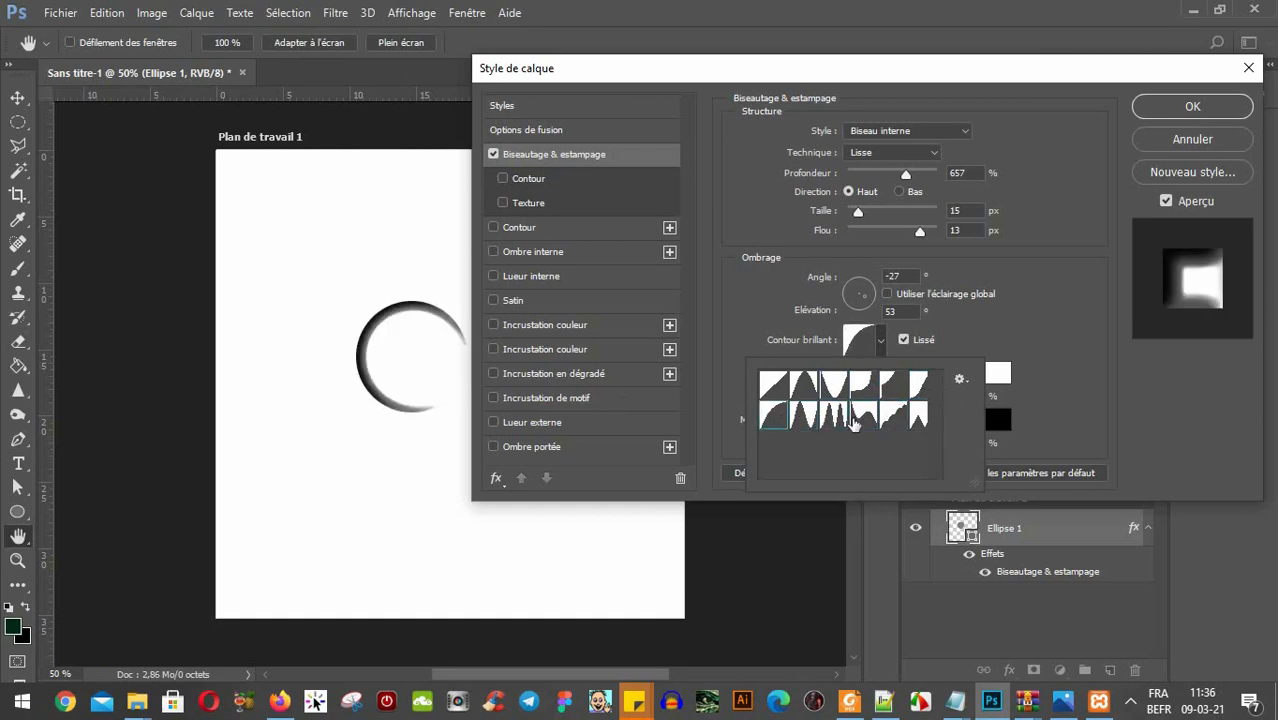
click(959, 380)
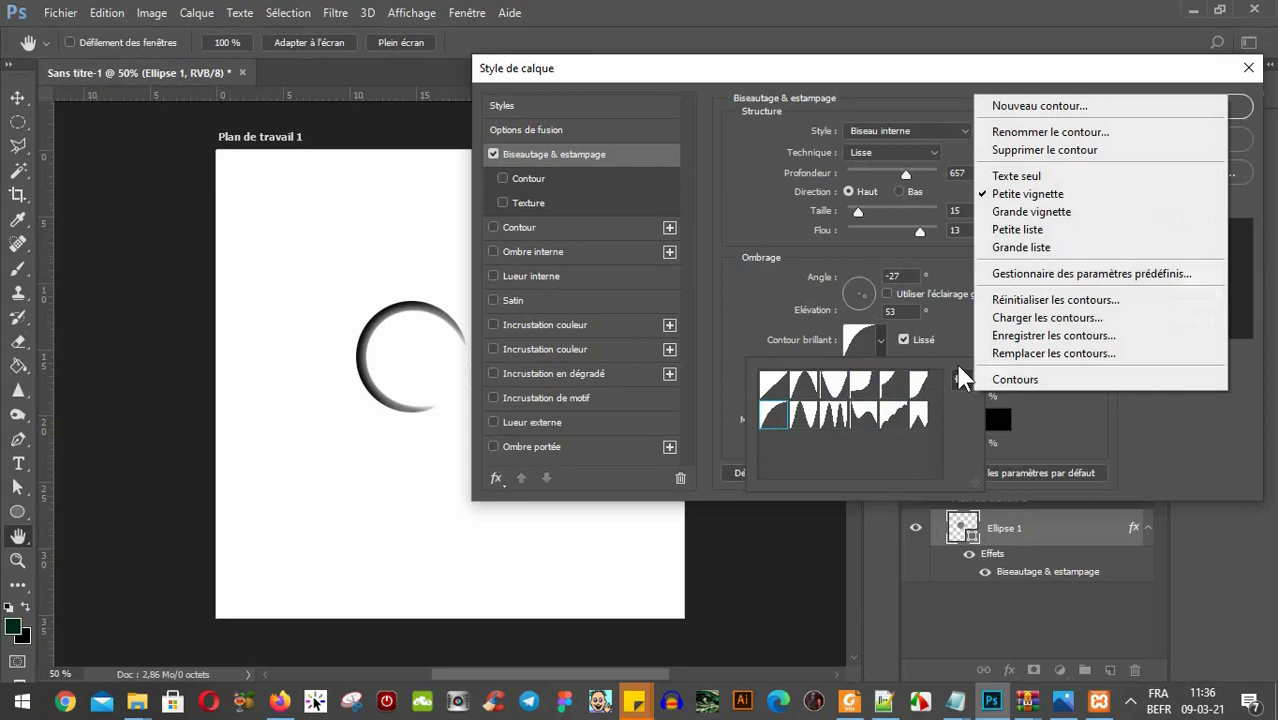
click(952, 420)
Try reshaping the Demi-cercle gloss contour curve, moving its upper point to 77 % input and 65 % output.
click(858, 338)
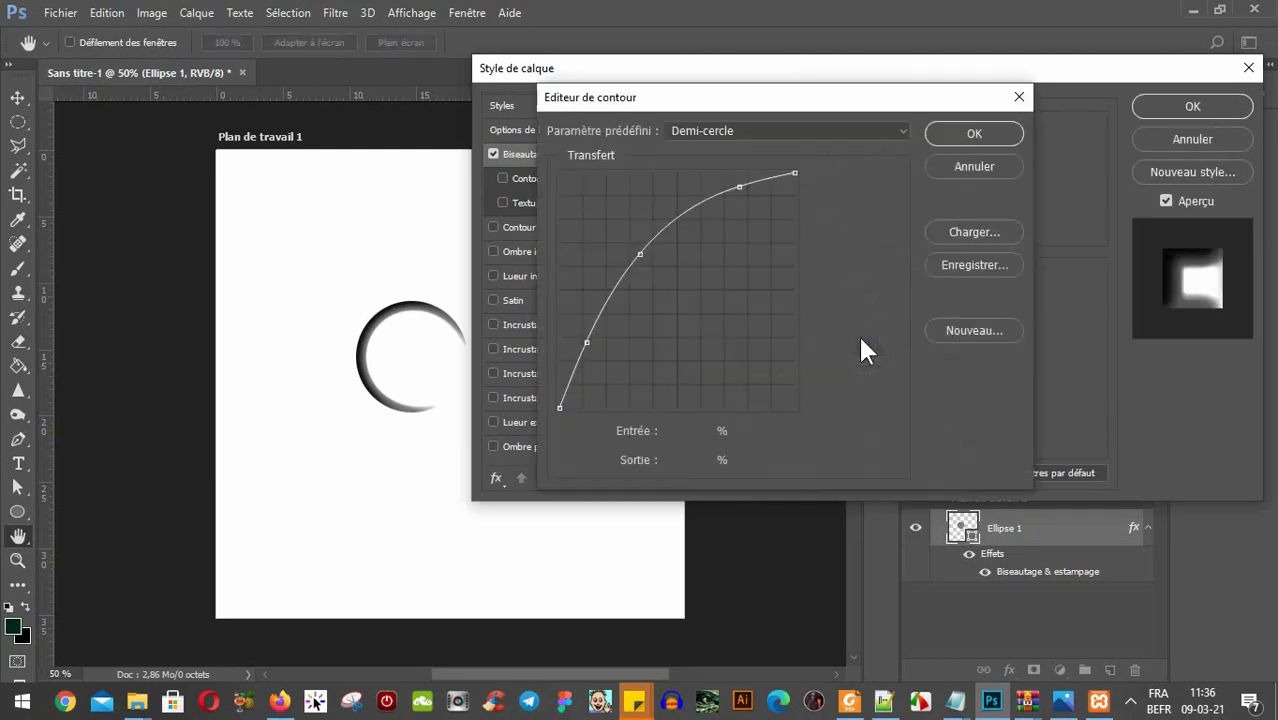
drag(808, 98, 953, 131)
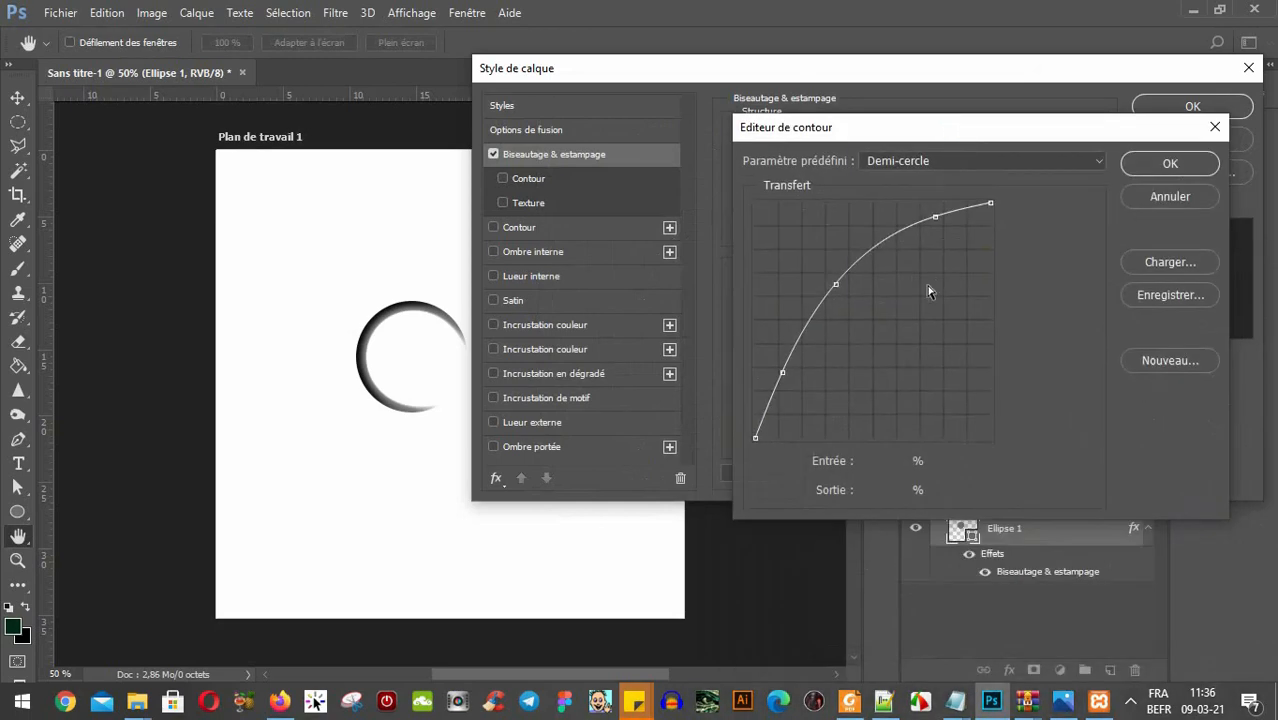
drag(939, 219, 936, 285)
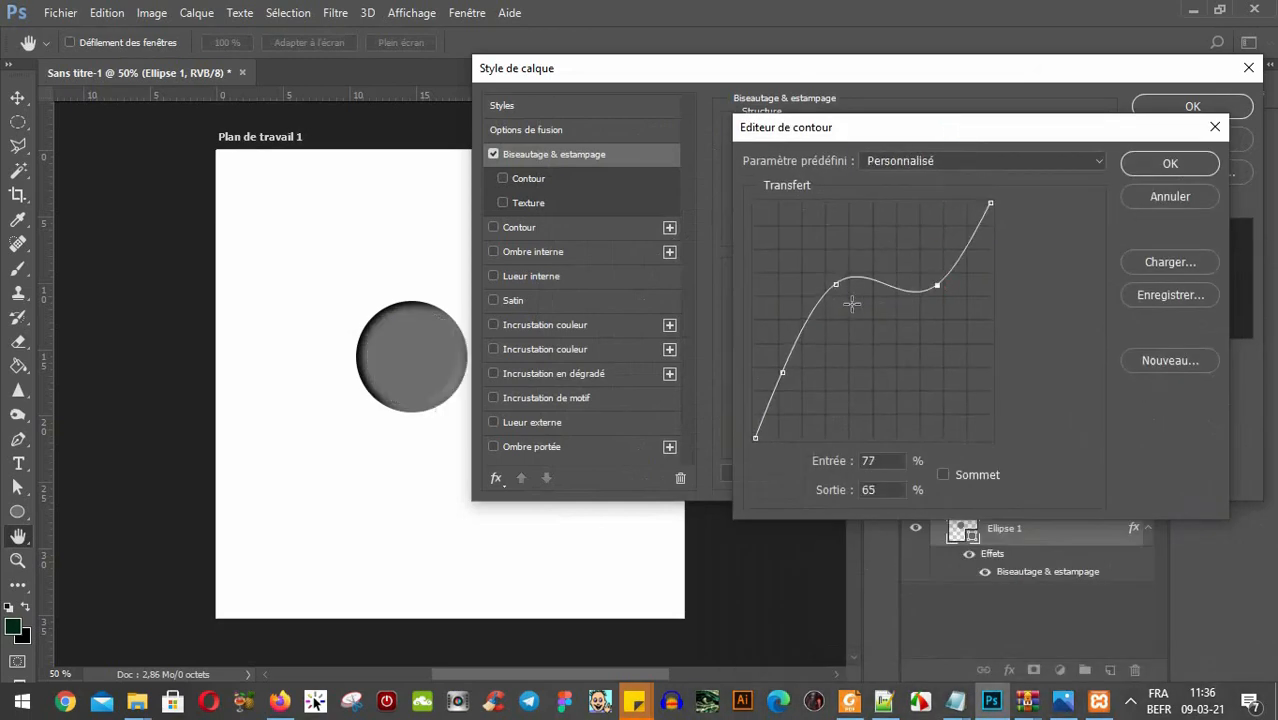
drag(846, 298, 861, 253)
click(1132, 192)
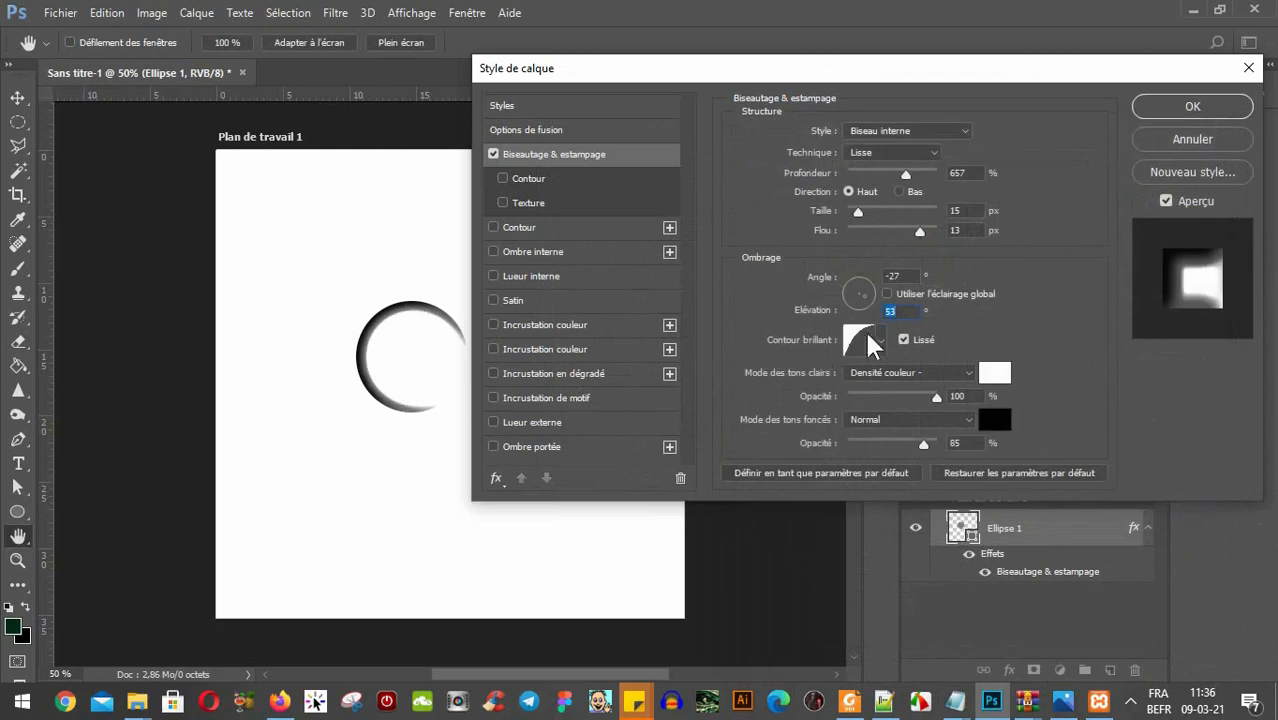
Set the bevel's gloss contour to the linear preset and its shading elevation to 51°.
click(882, 340)
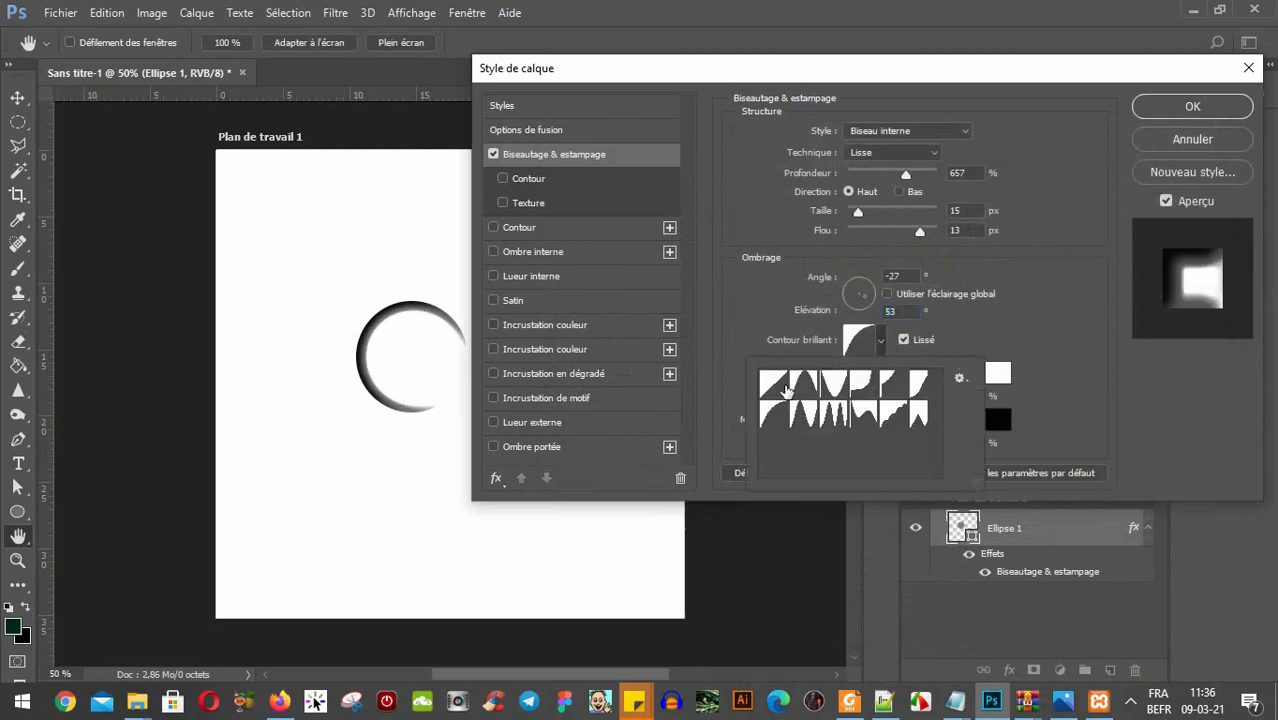
click(781, 385)
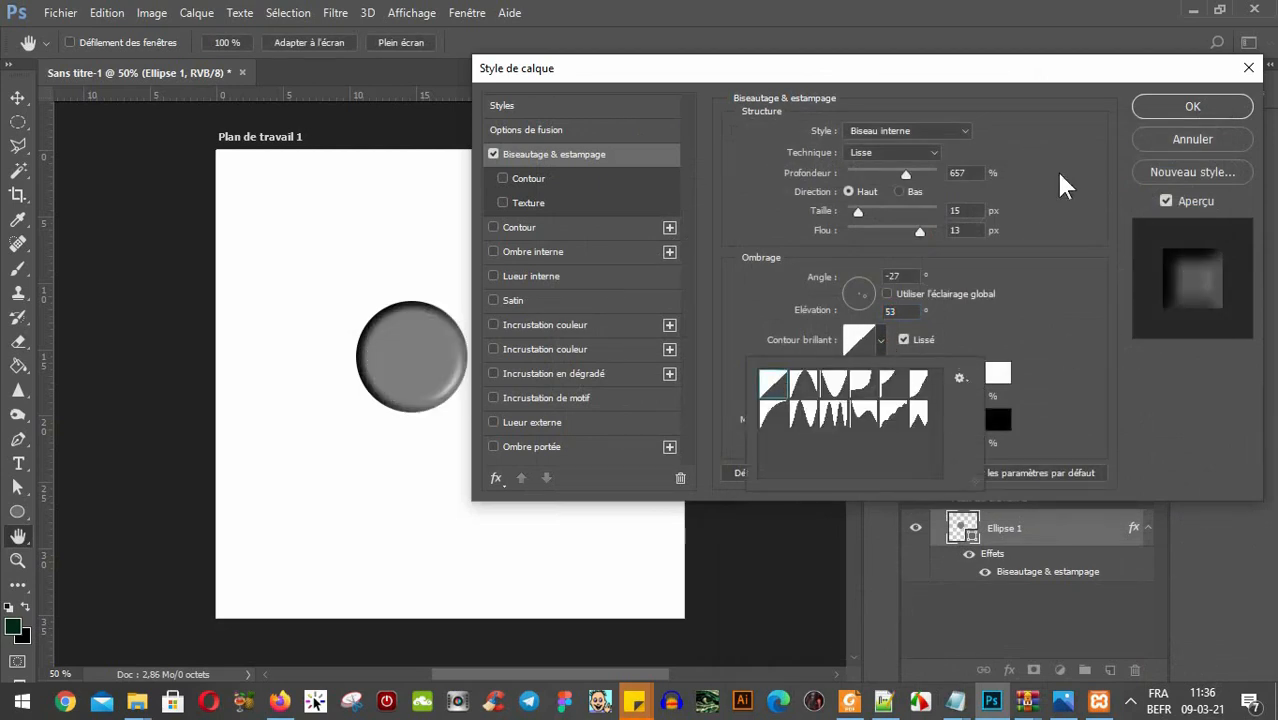
click(1025, 395)
key(Down)
key(Down)
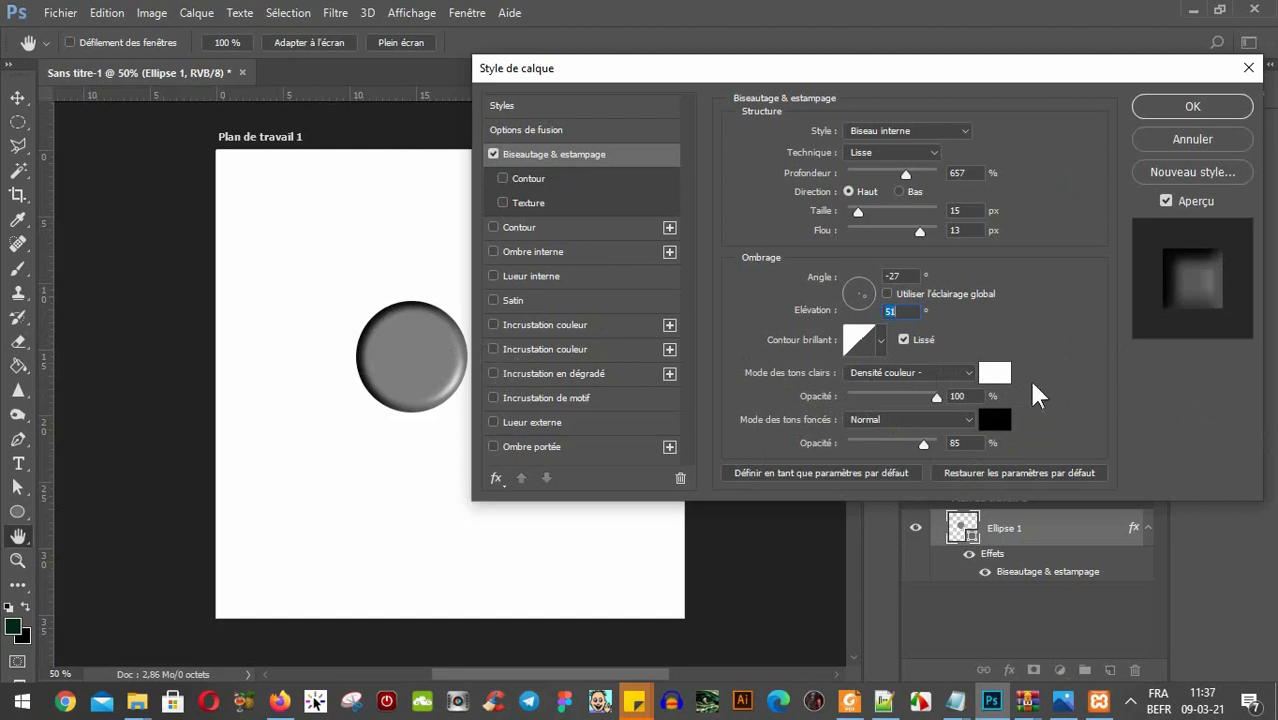
Set the bevel's shadow colour (tons foncés) to a bright orange.
click(996, 421)
text(fd5e00)
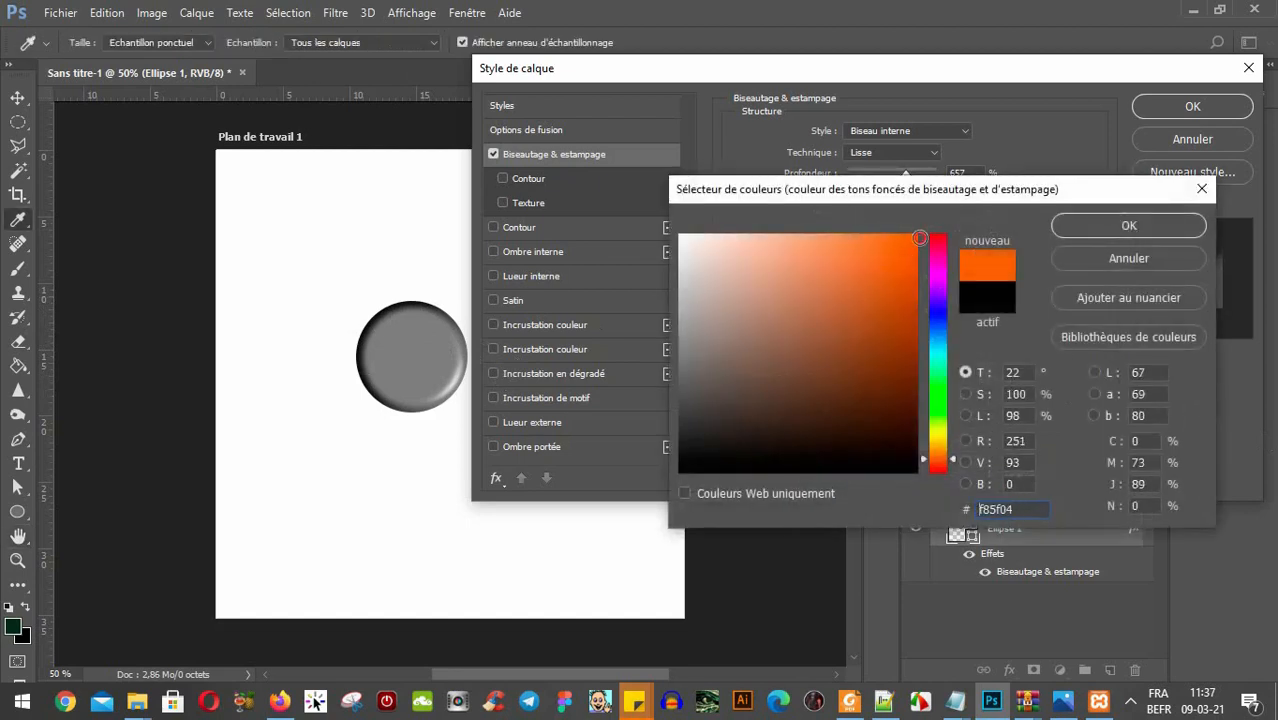
click(1090, 226)
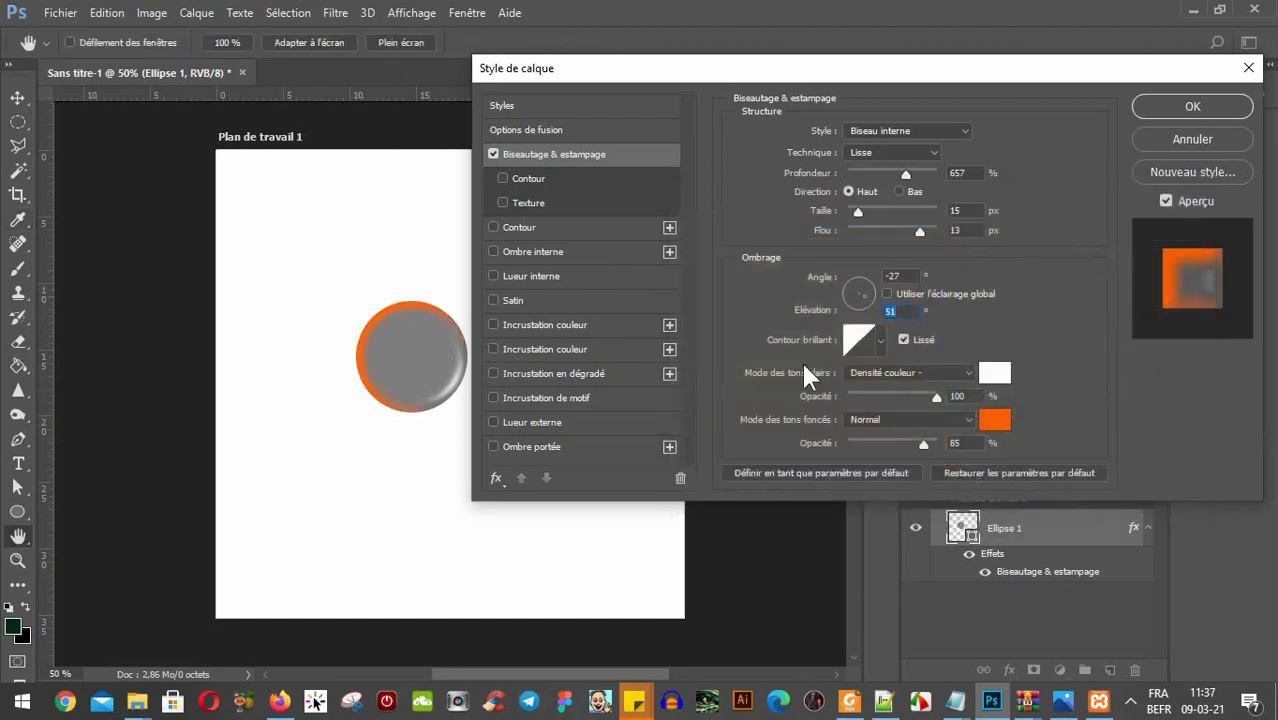
Try the Luminosité and Lumière linéaire blend modes for the bevel shadows, and settle on Superposition.
click(913, 416)
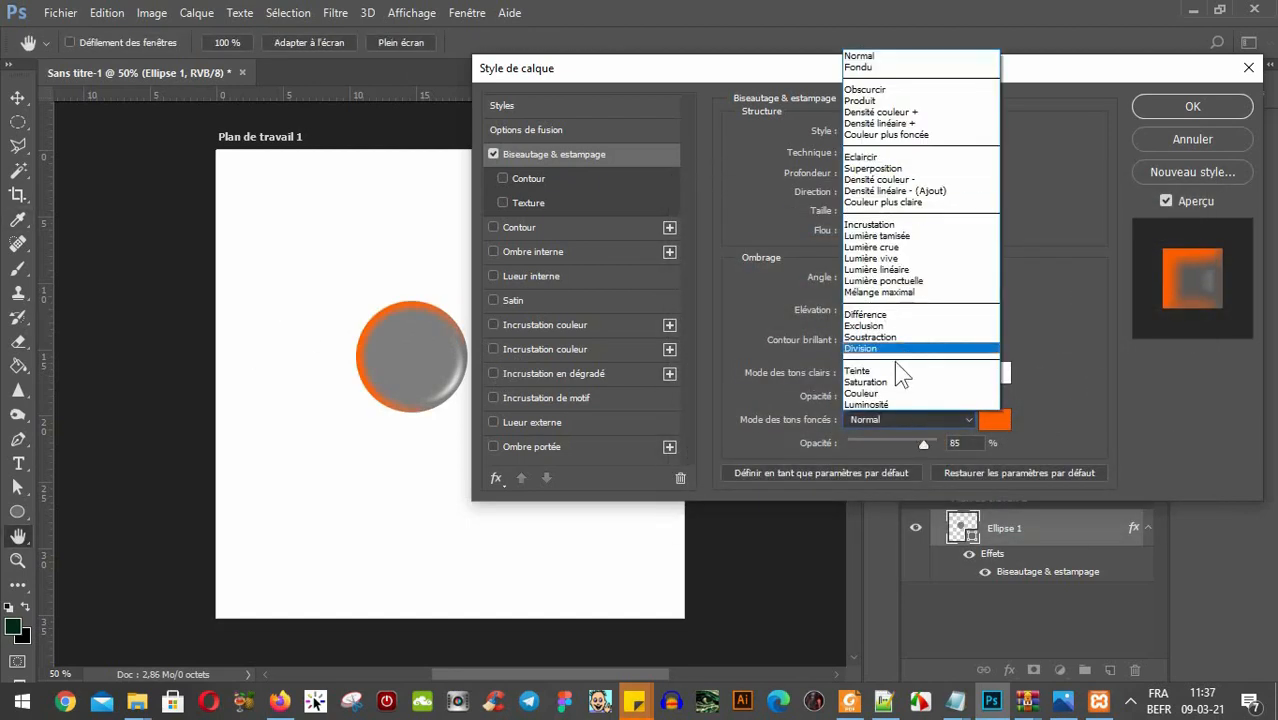
click(885, 417)
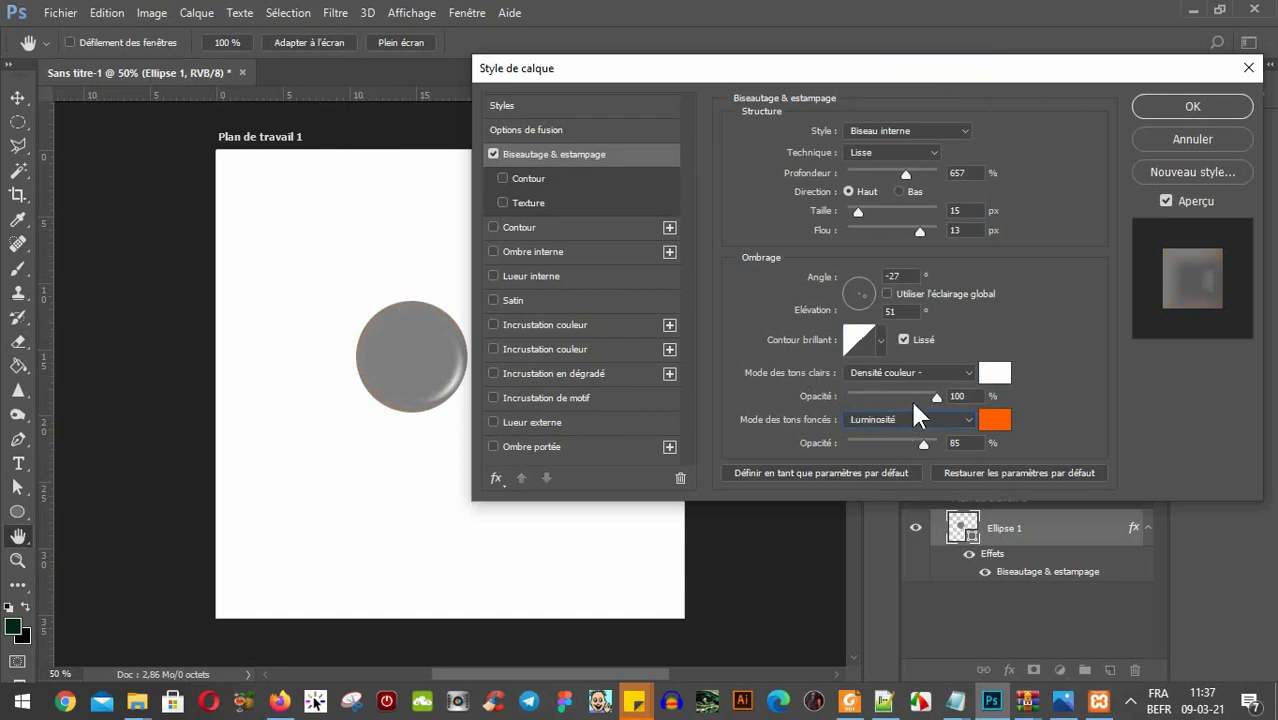
click(911, 412)
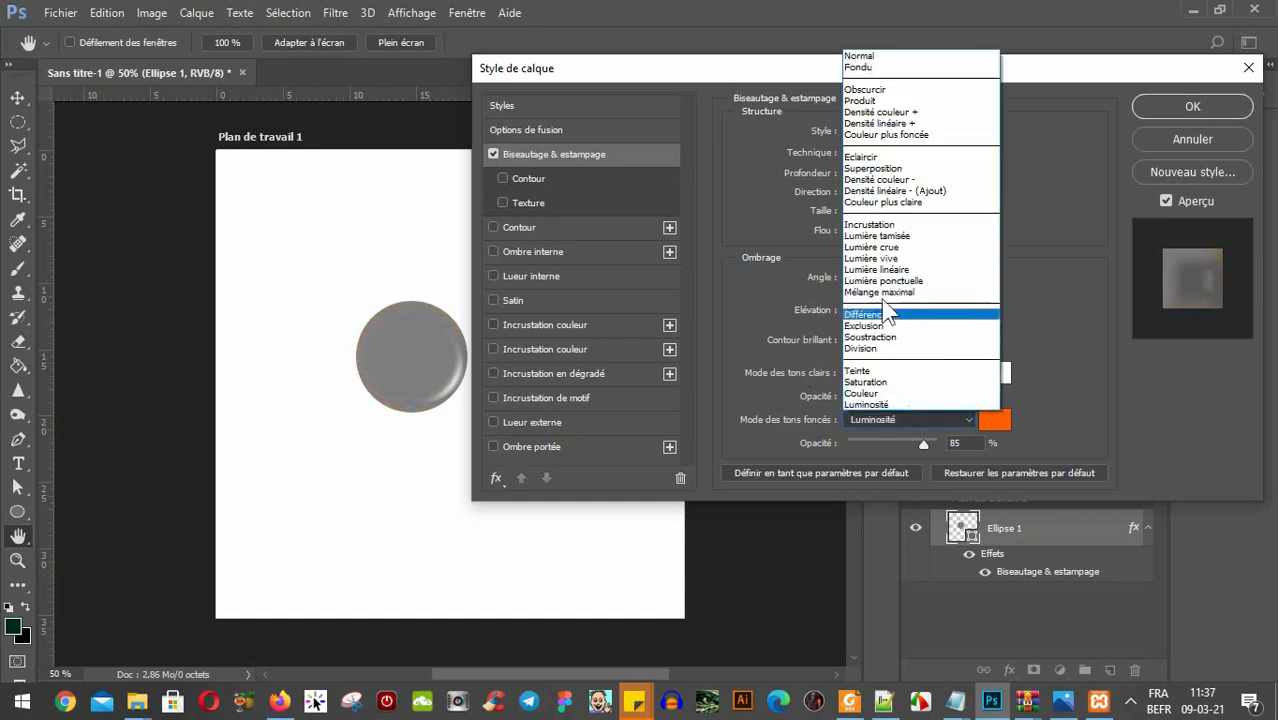
click(889, 270)
click(911, 420)
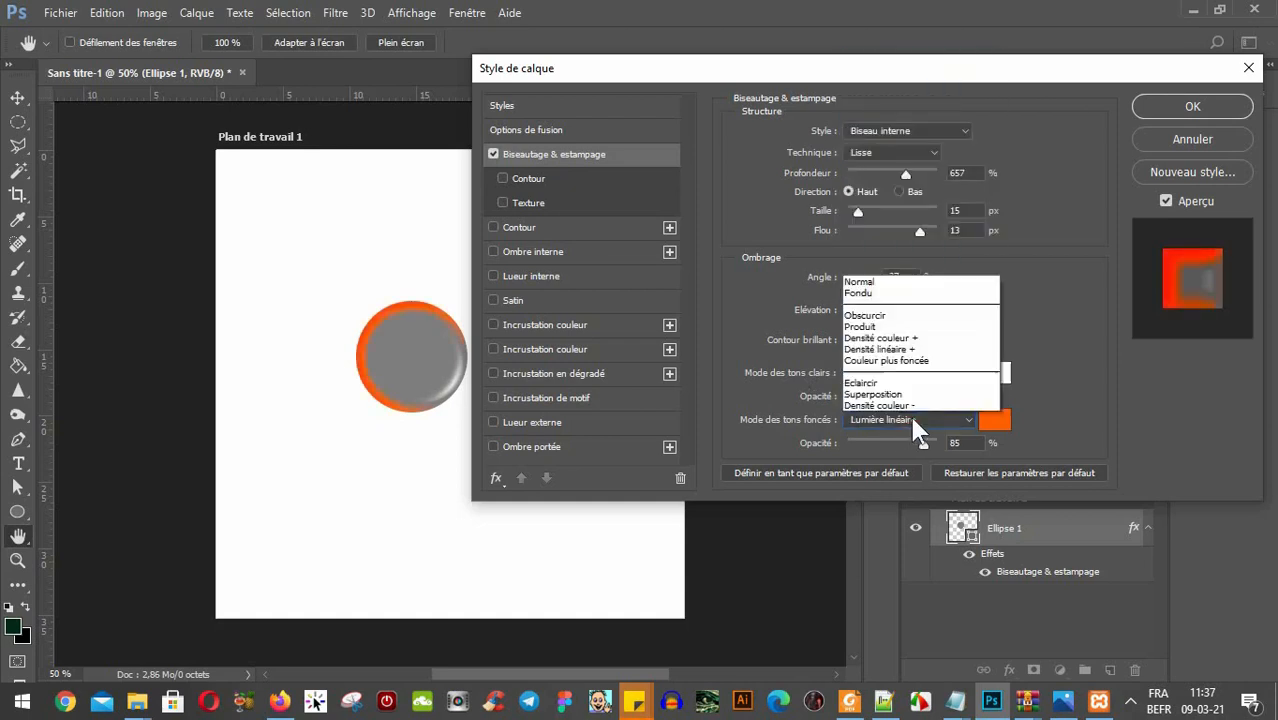
click(910, 172)
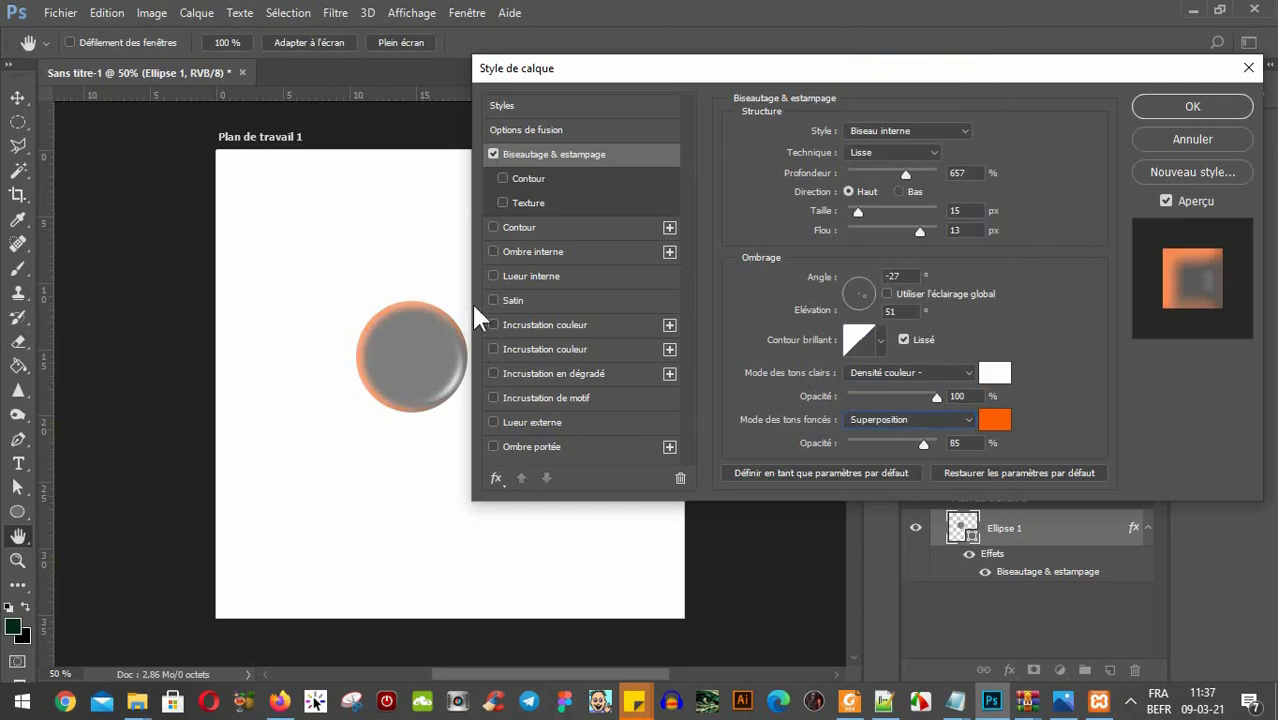
Set the bevel highlights (tons clairs) to Normal blend mode with 23 % opacity.
click(951, 373)
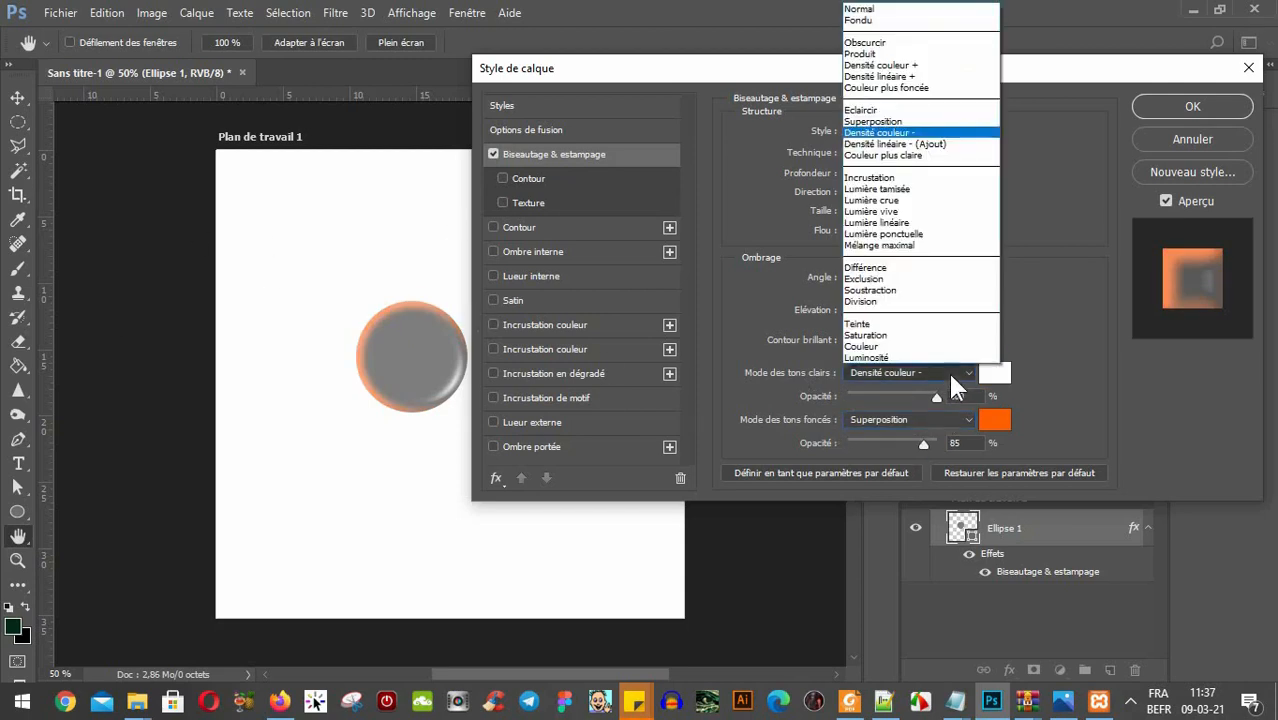
click(918, 10)
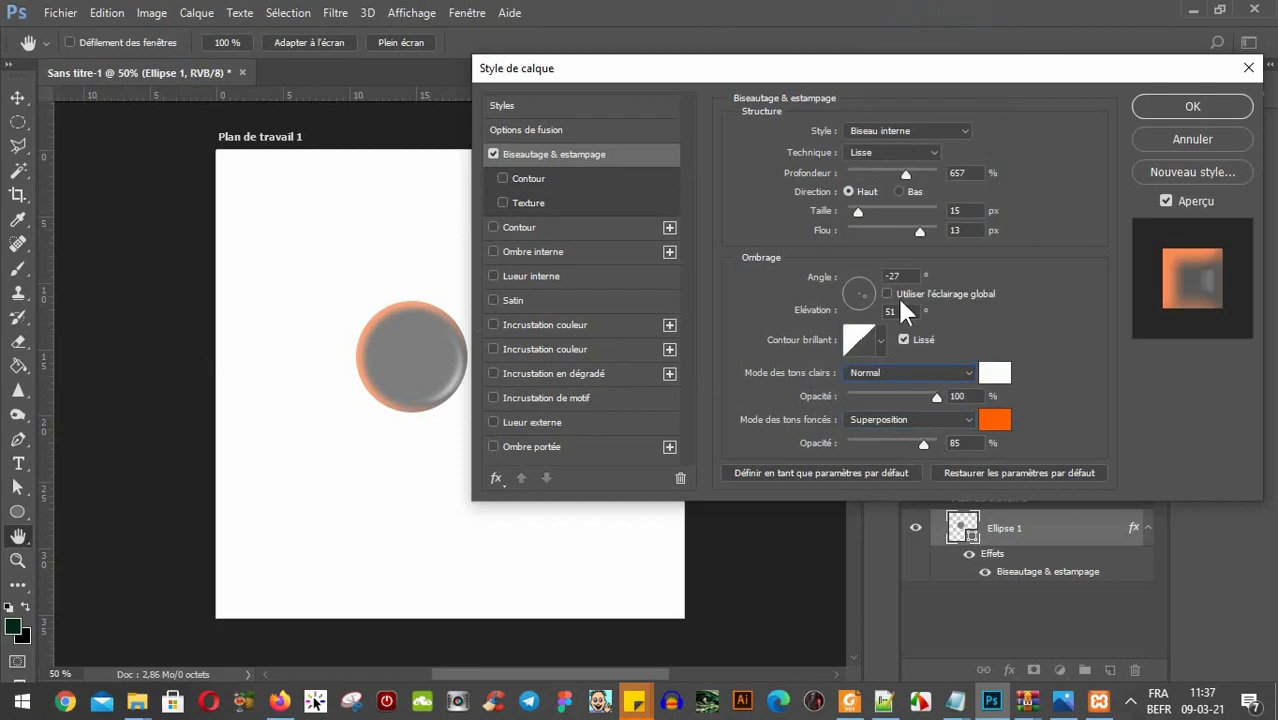
click(931, 372)
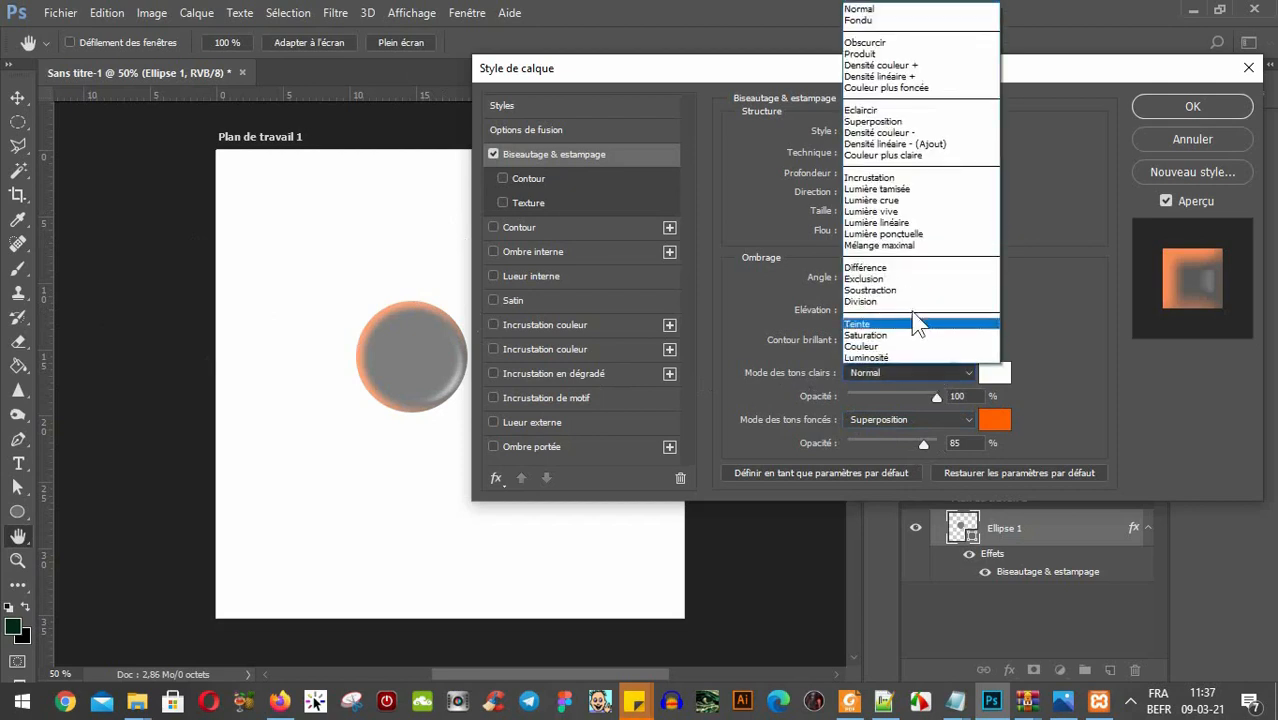
click(1050, 303)
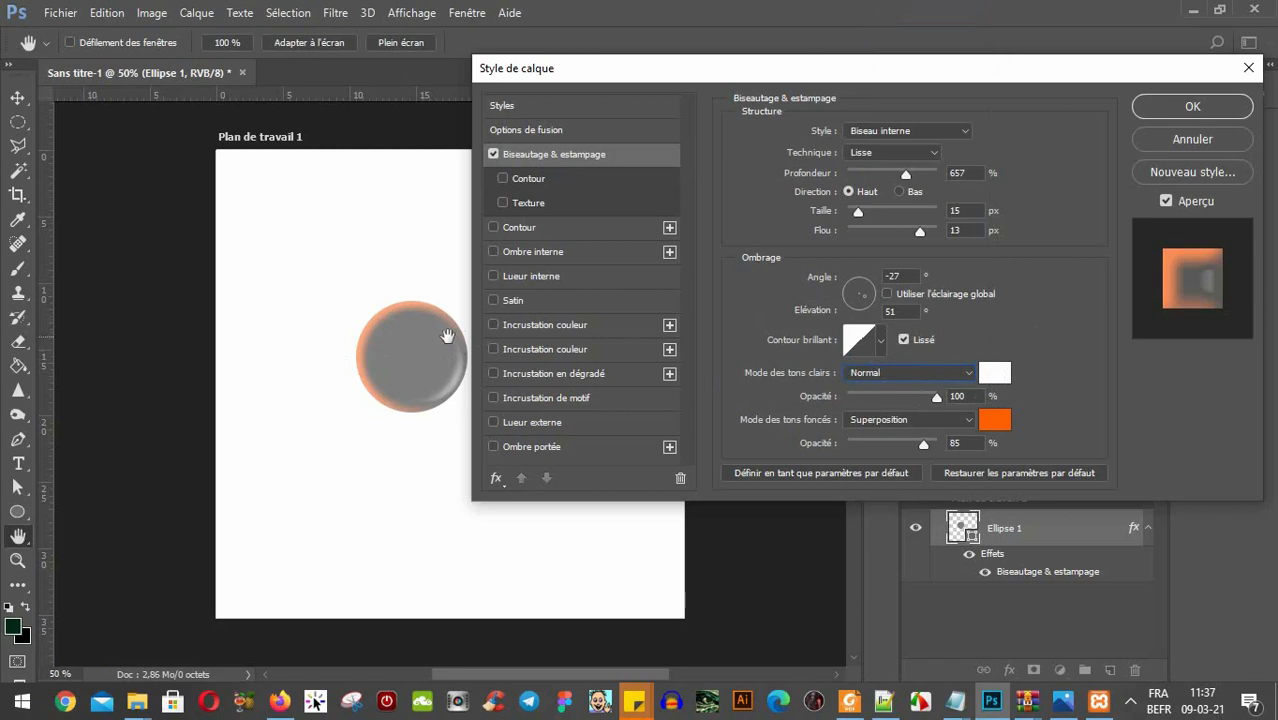
click(955, 395)
text(23)
Set the bevel's highlight colour to black.
click(994, 373)
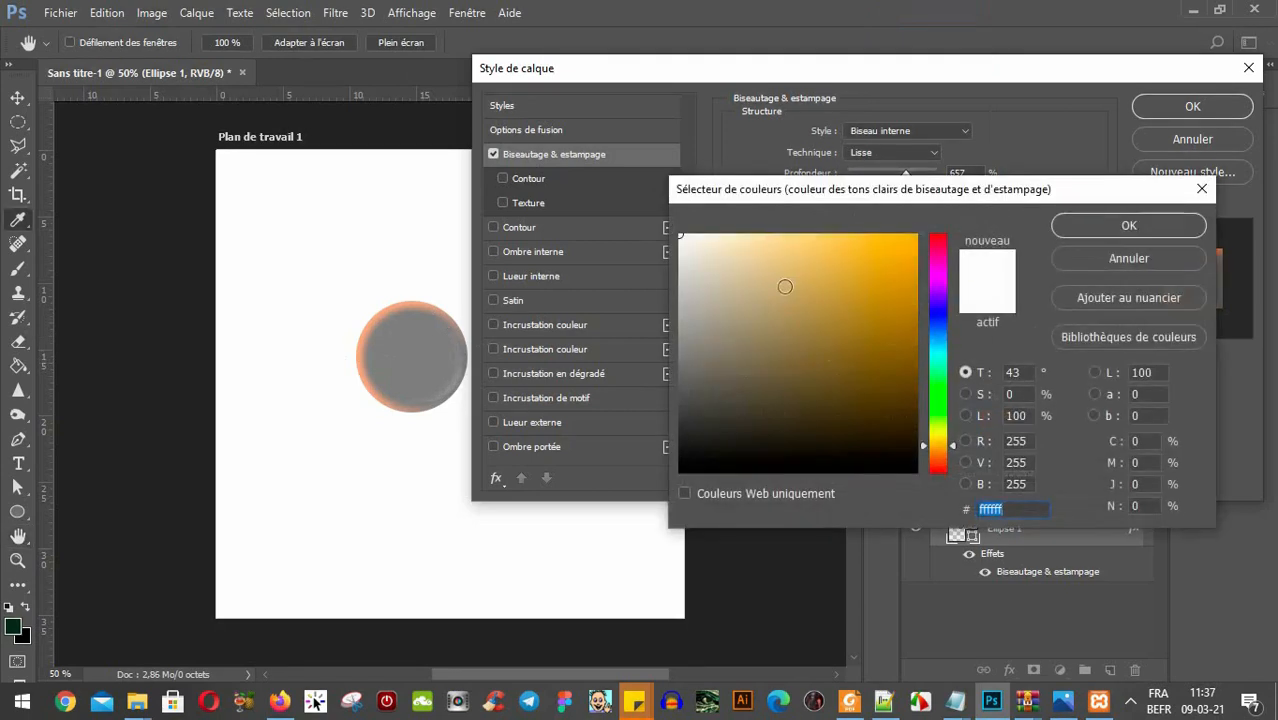
click(680, 470)
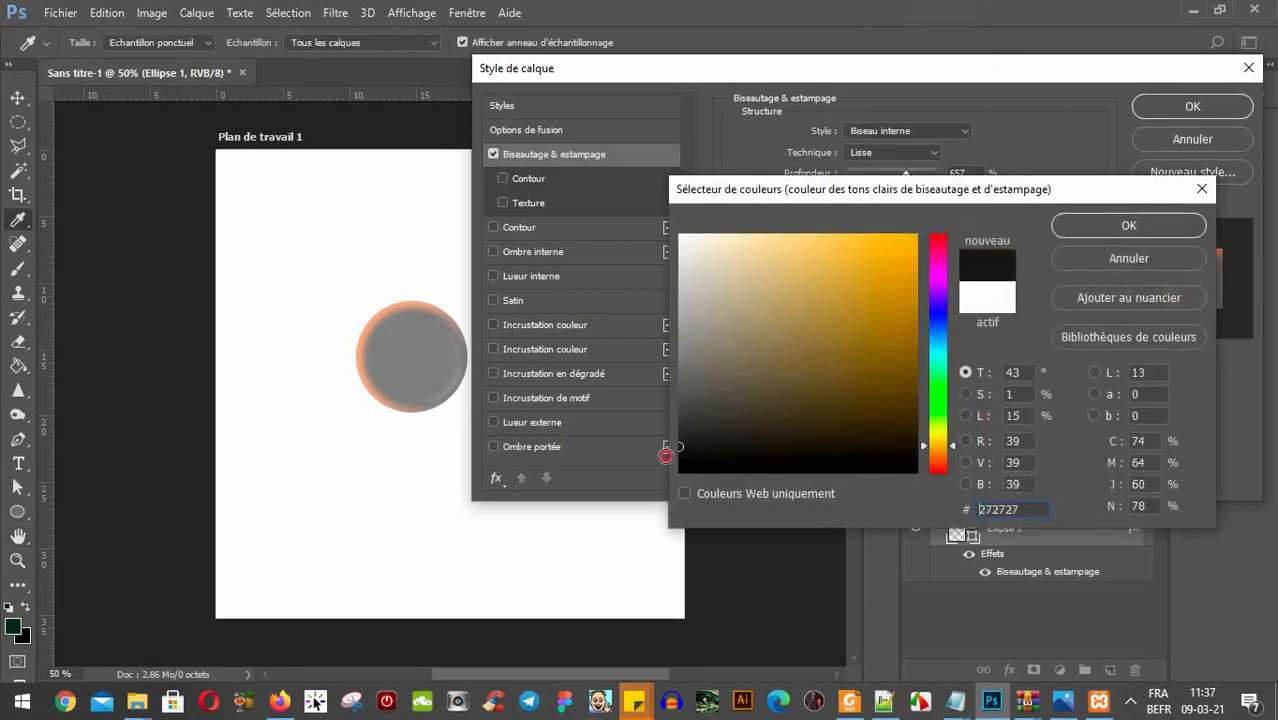
click(1110, 225)
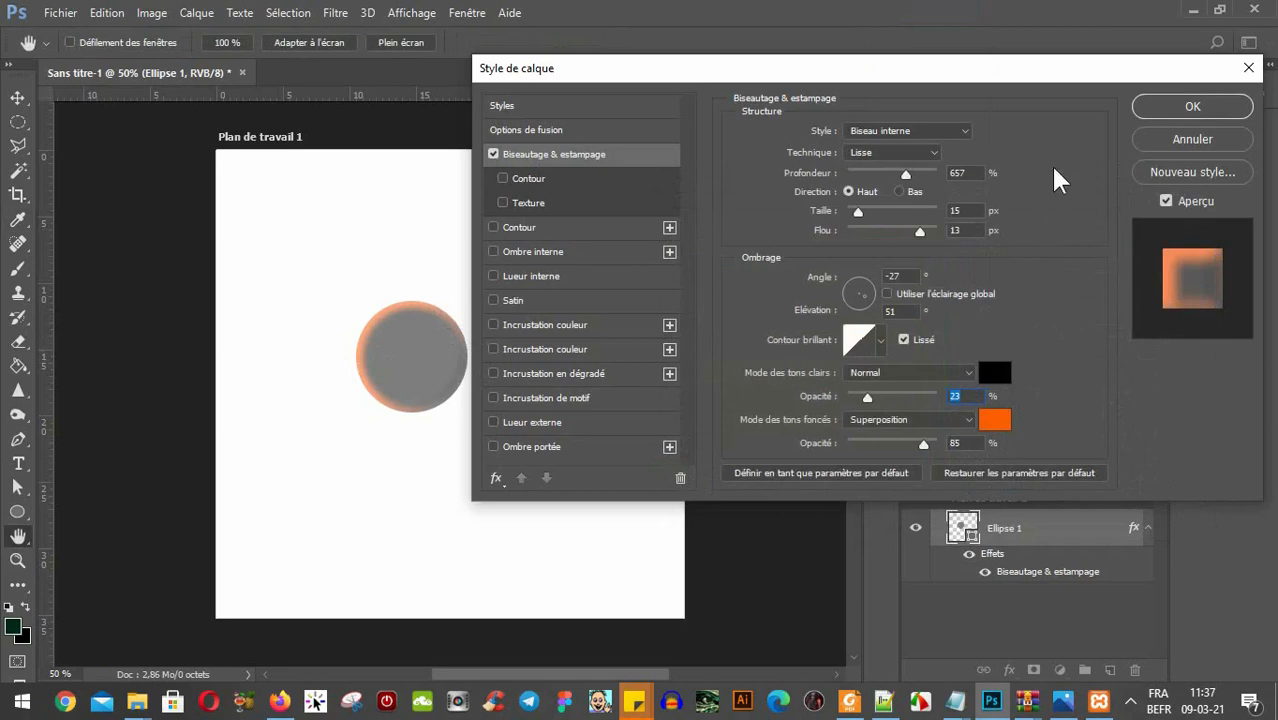
Try black and lighter tones for the bevel's shadow colour, and settle on black (000000).
click(995, 420)
drag(780, 190, 1004, 197)
click(954, 420)
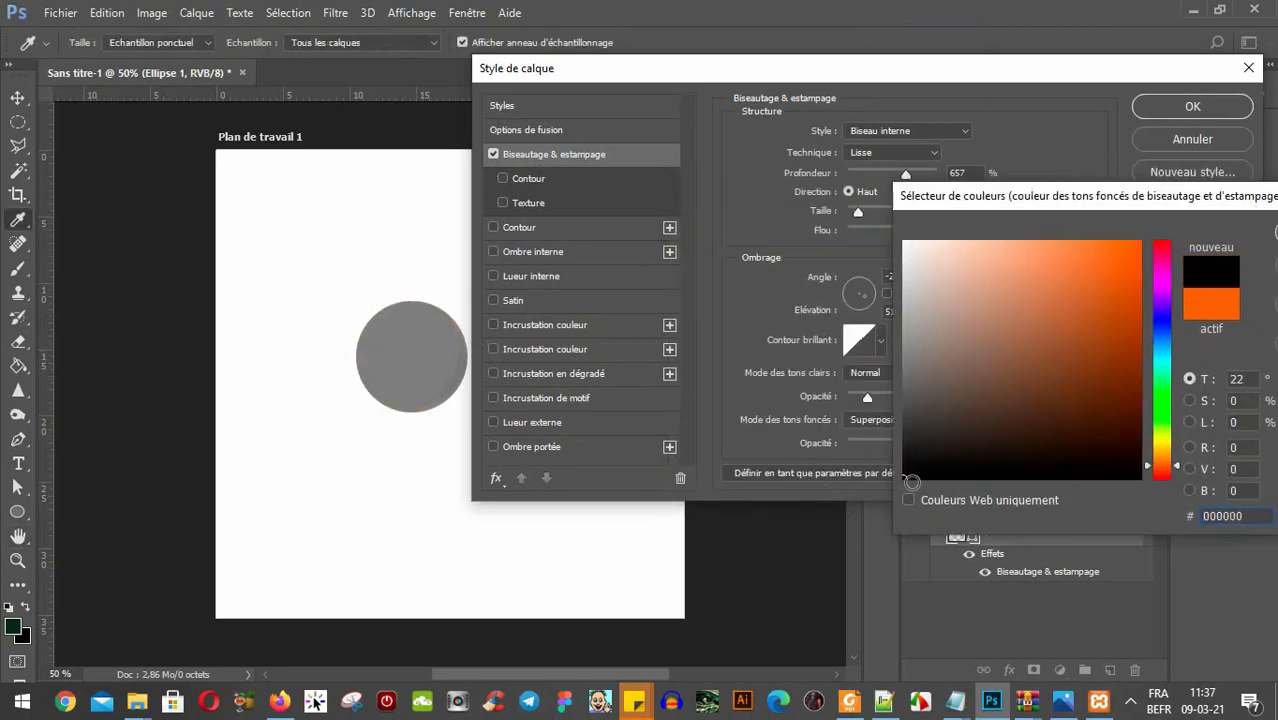
click(951, 272)
drag(1039, 198, 765, 230)
drag(761, 445, 615, 550)
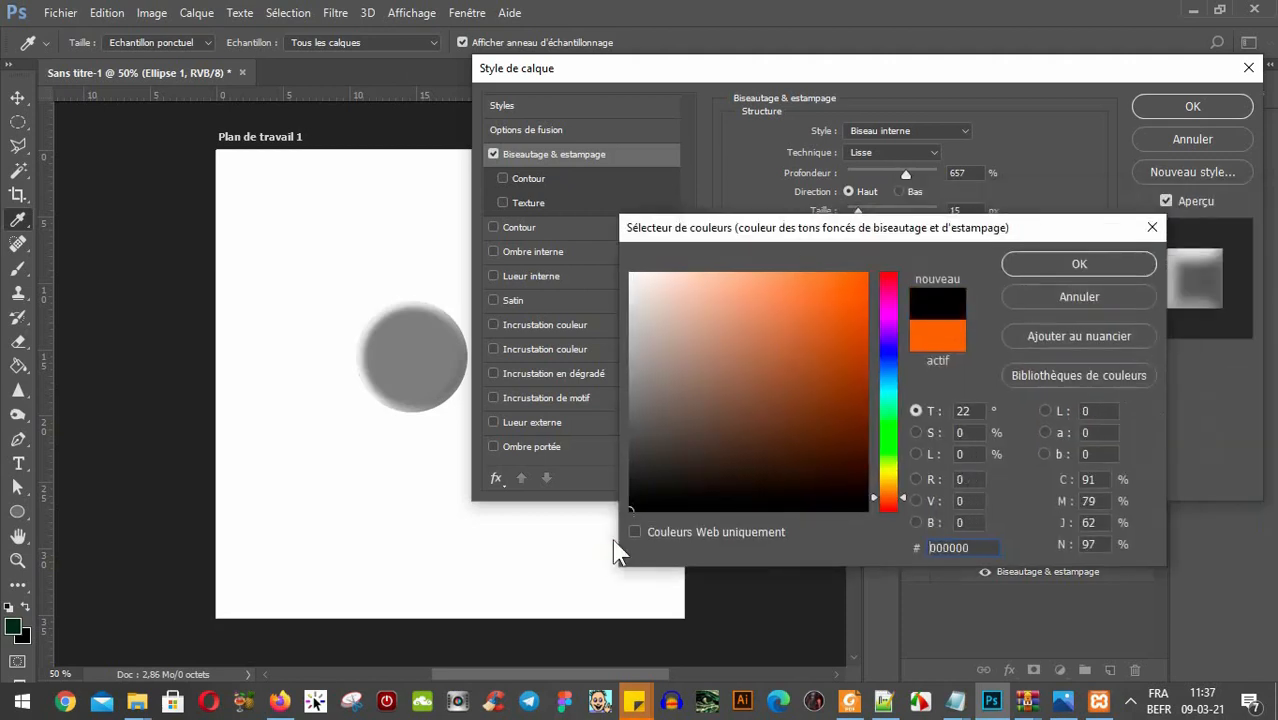
click(1089, 262)
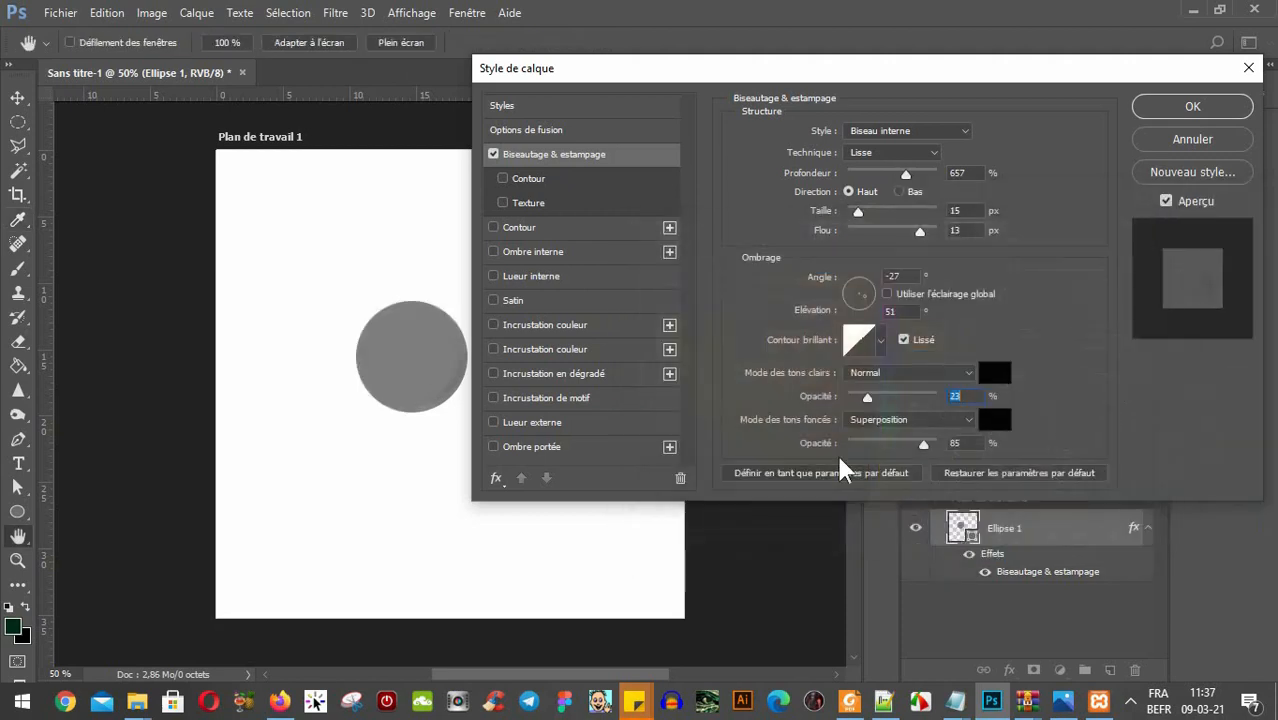
Set the bevel's highlight colour to white (ffffff).
click(995, 372)
drag(710, 337, 579, 248)
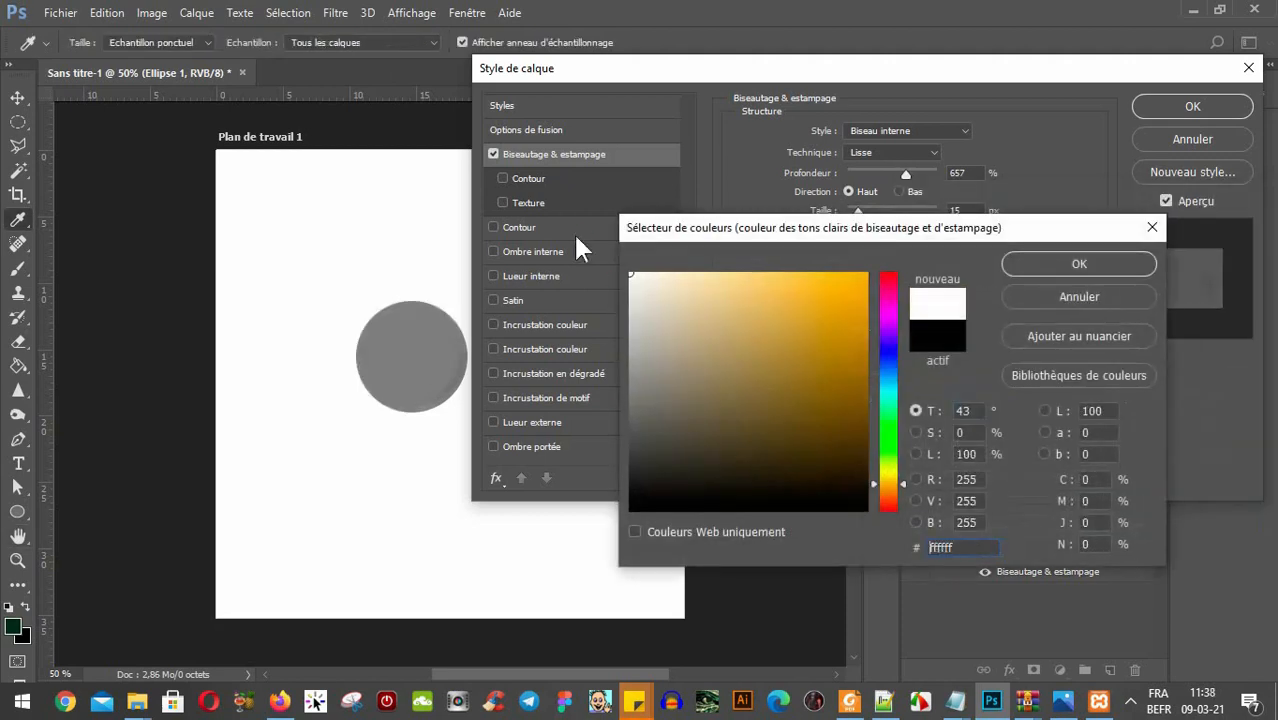
click(1022, 268)
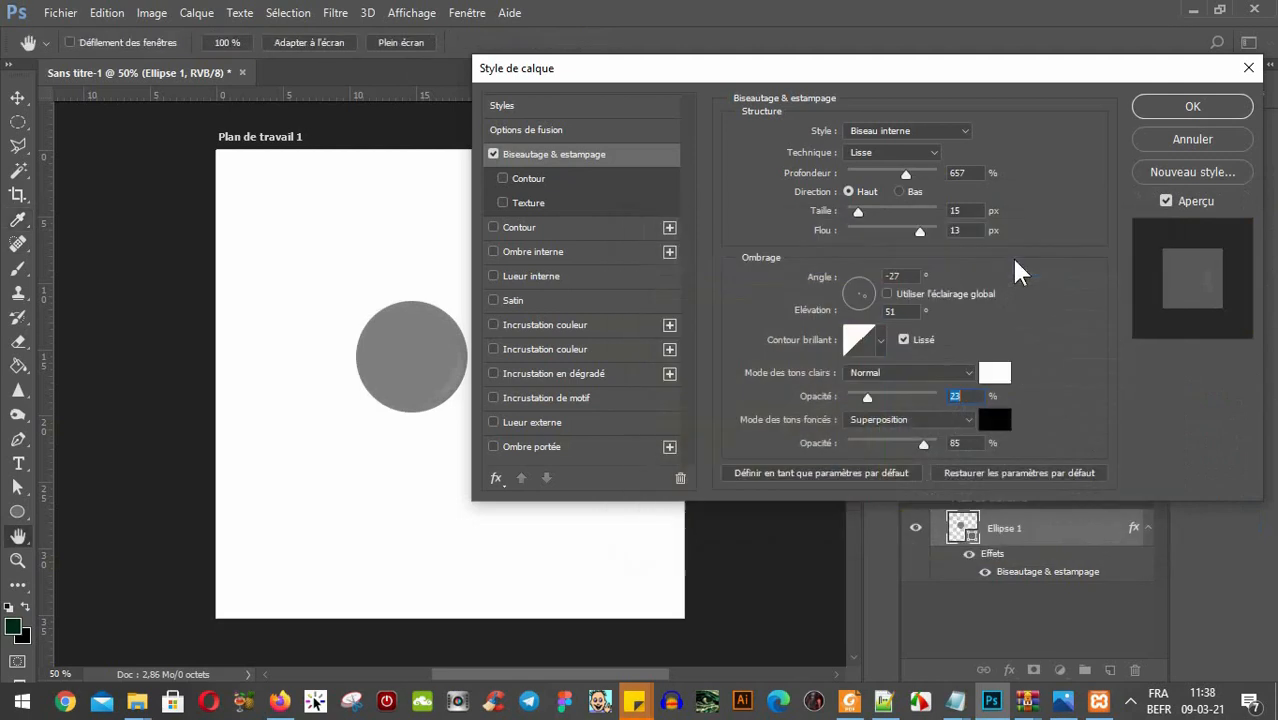
Set the bevel's shadow mode to Produit with 29 % opacity and raise the highlight opacity to 100 %.
click(893, 421)
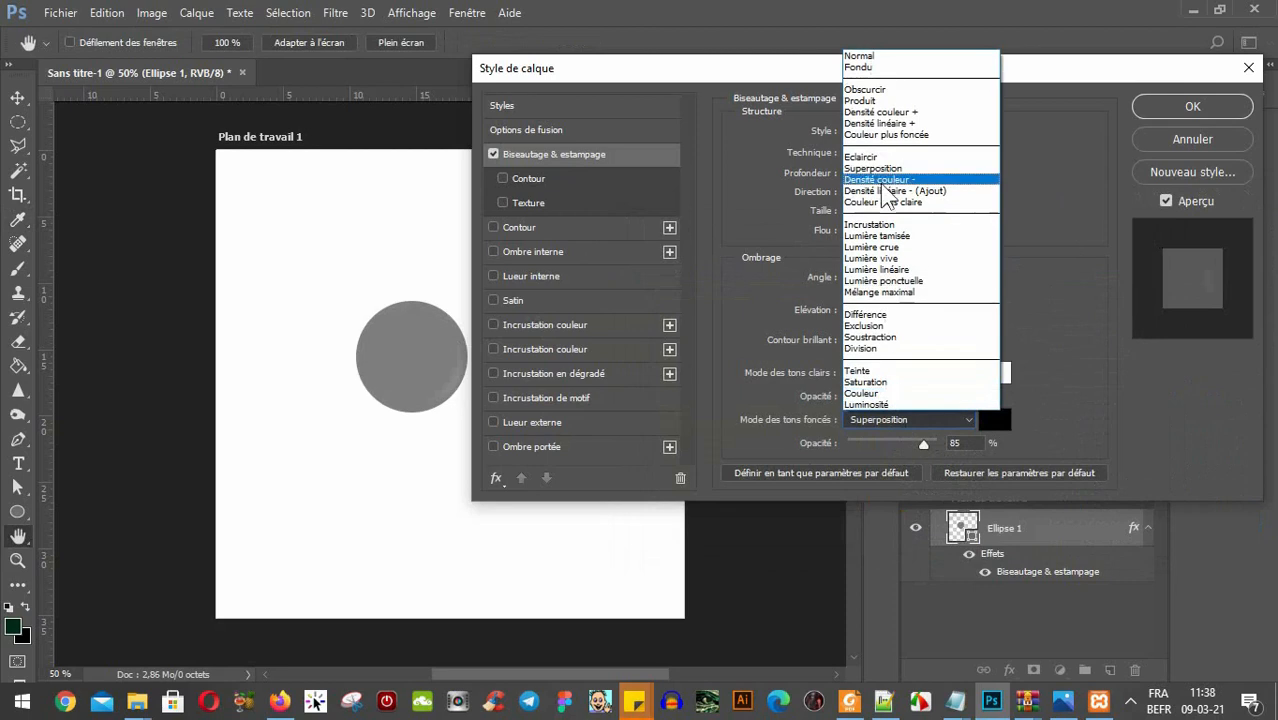
click(878, 100)
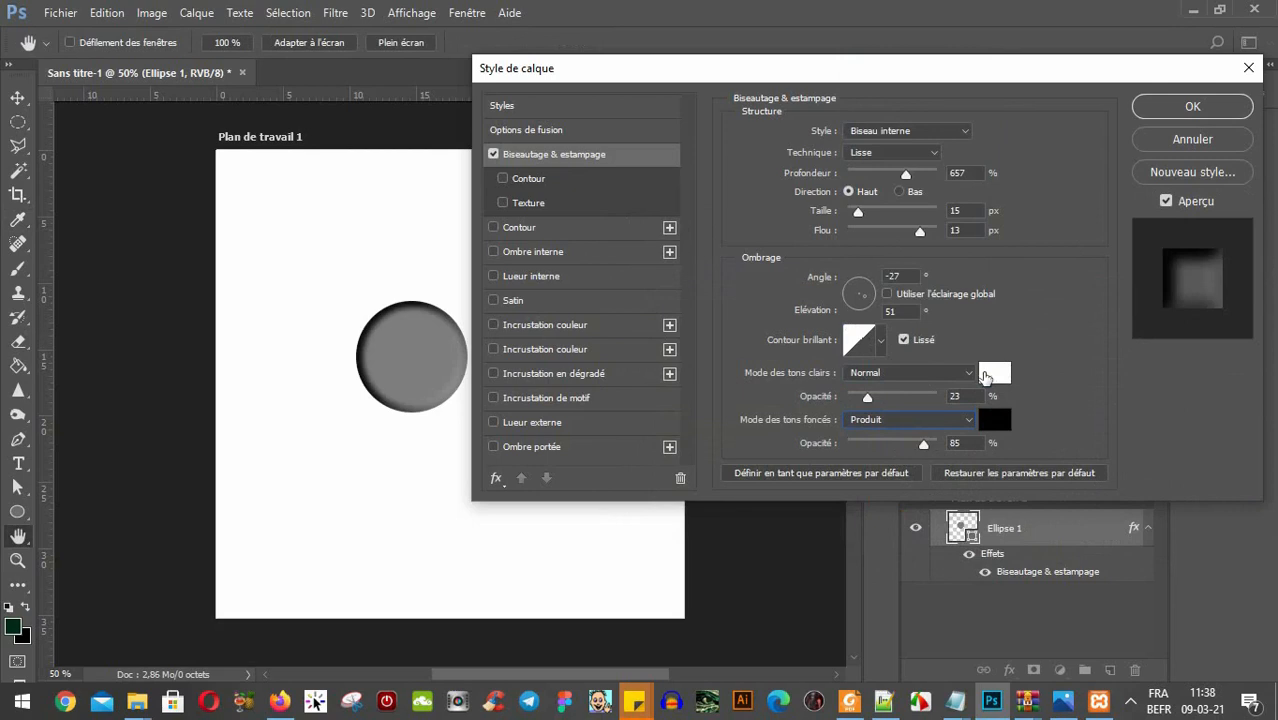
mouse_move(867, 396)
mouse_down()
mouse_move(930, 394)
mouse_move(842, 395)
mouse_move(918, 380)
mouse_move(884, 390)
mouse_move(925, 390)
mouse_move(833, 380)
mouse_move(936, 396)
mouse_up()
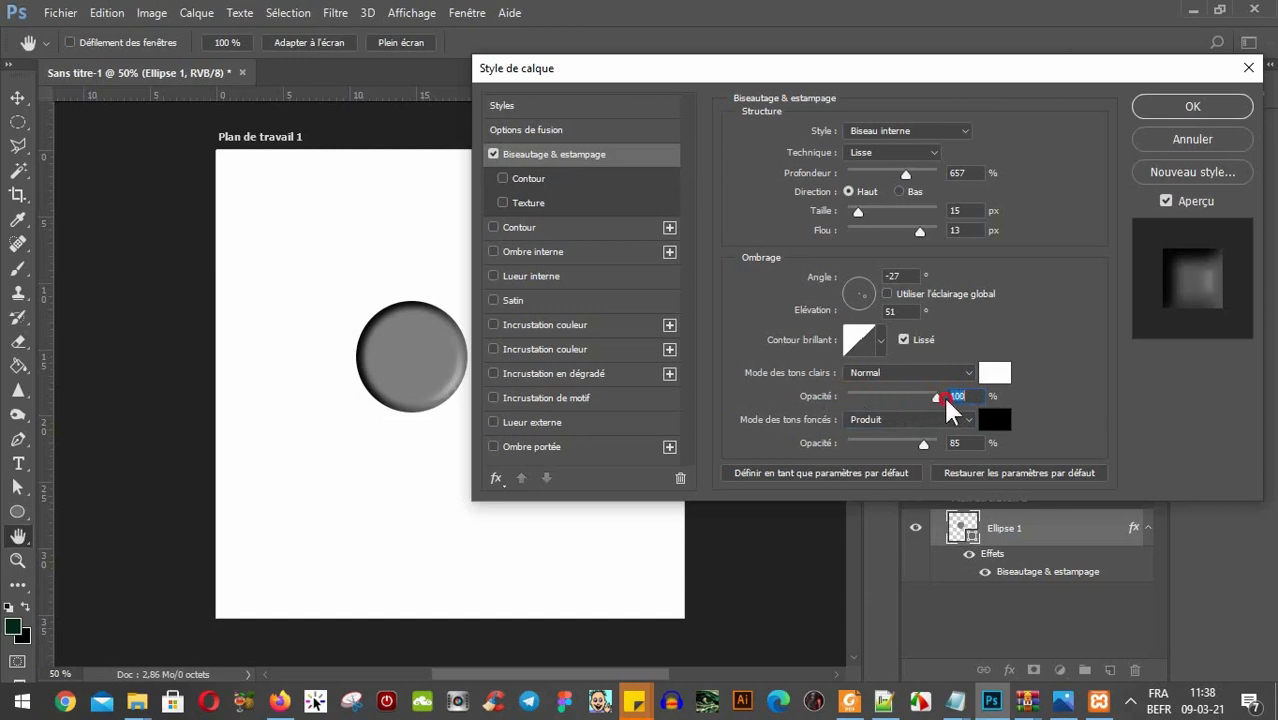
mouse_move(923, 445)
mouse_down()
mouse_move(868, 441)
mouse_move(948, 445)
mouse_move(847, 447)
mouse_move(915, 447)
mouse_move(874, 449)
mouse_up()
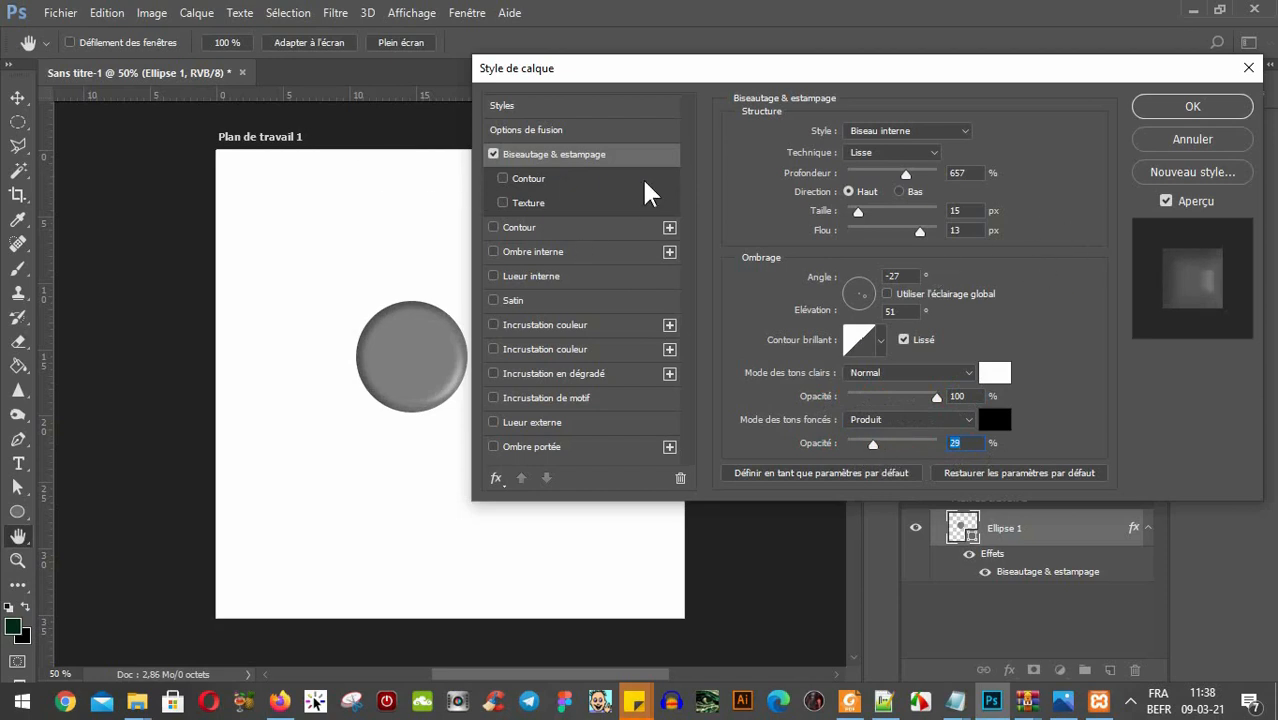
Enable the bevel's Contour option, try the preset contour curves in turn, and settle on the linear one.
click(534, 183)
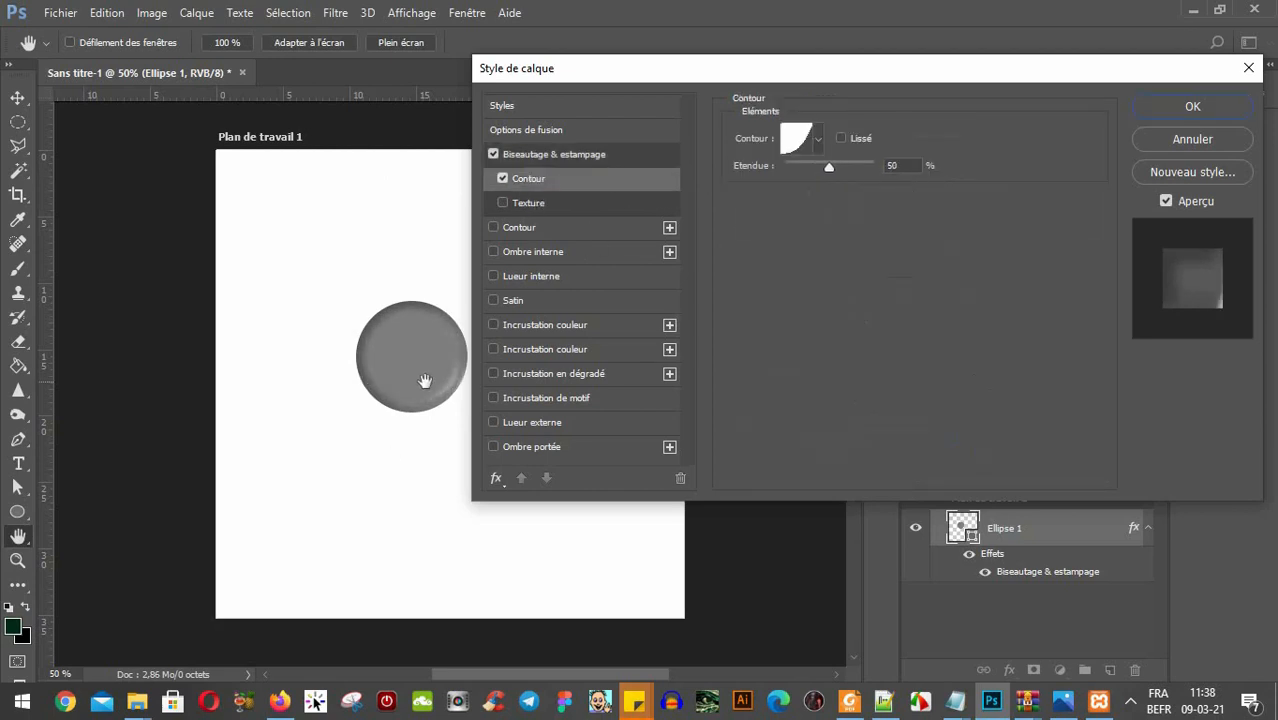
click(816, 139)
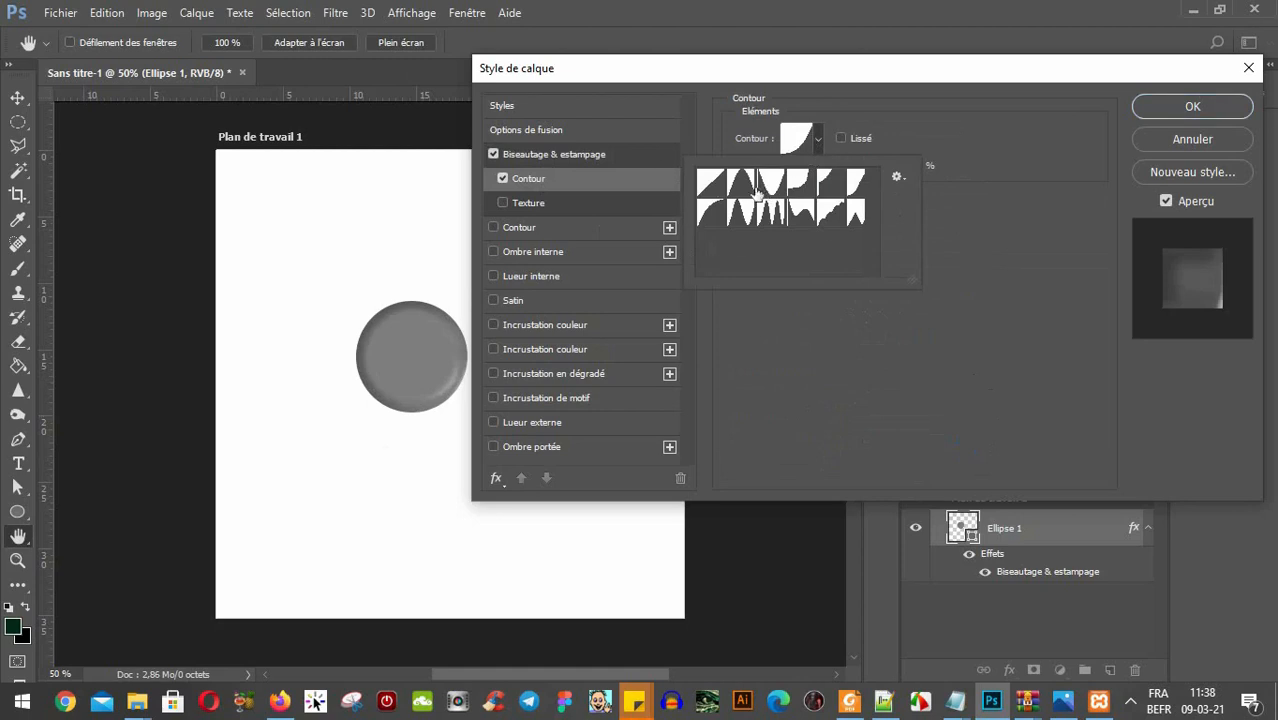
click(771, 196)
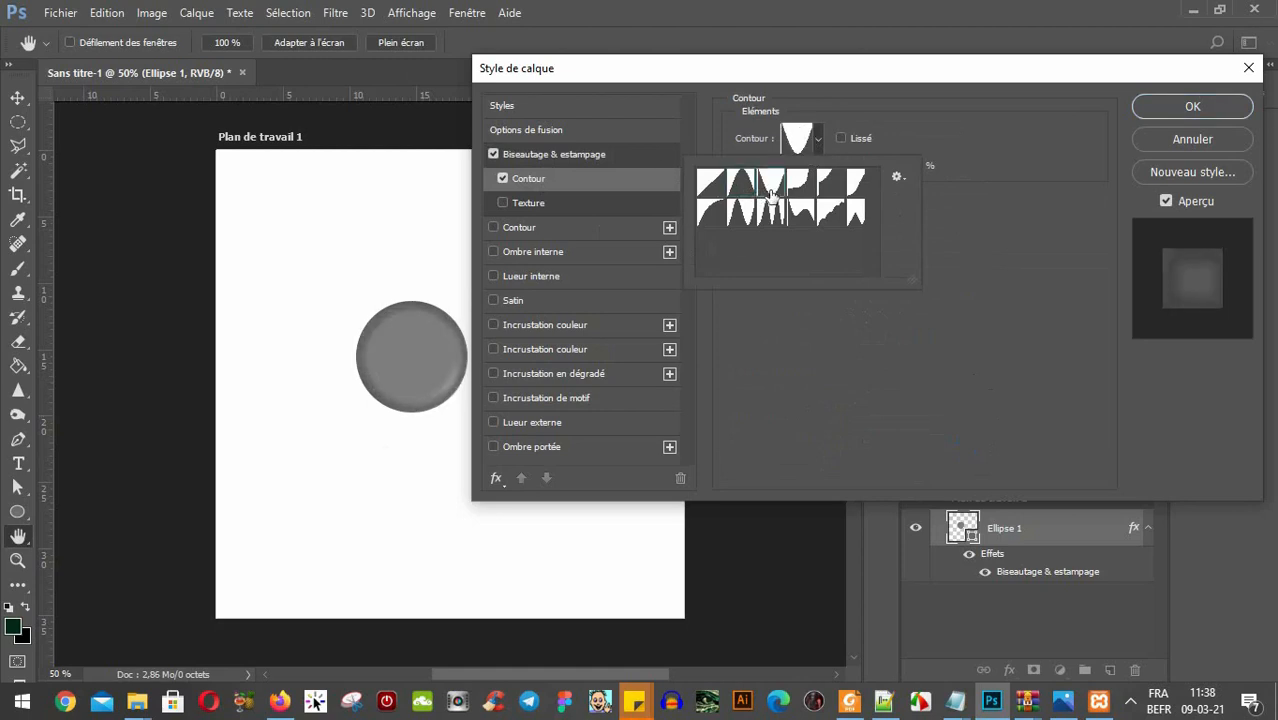
click(811, 188)
click(828, 186)
click(855, 184)
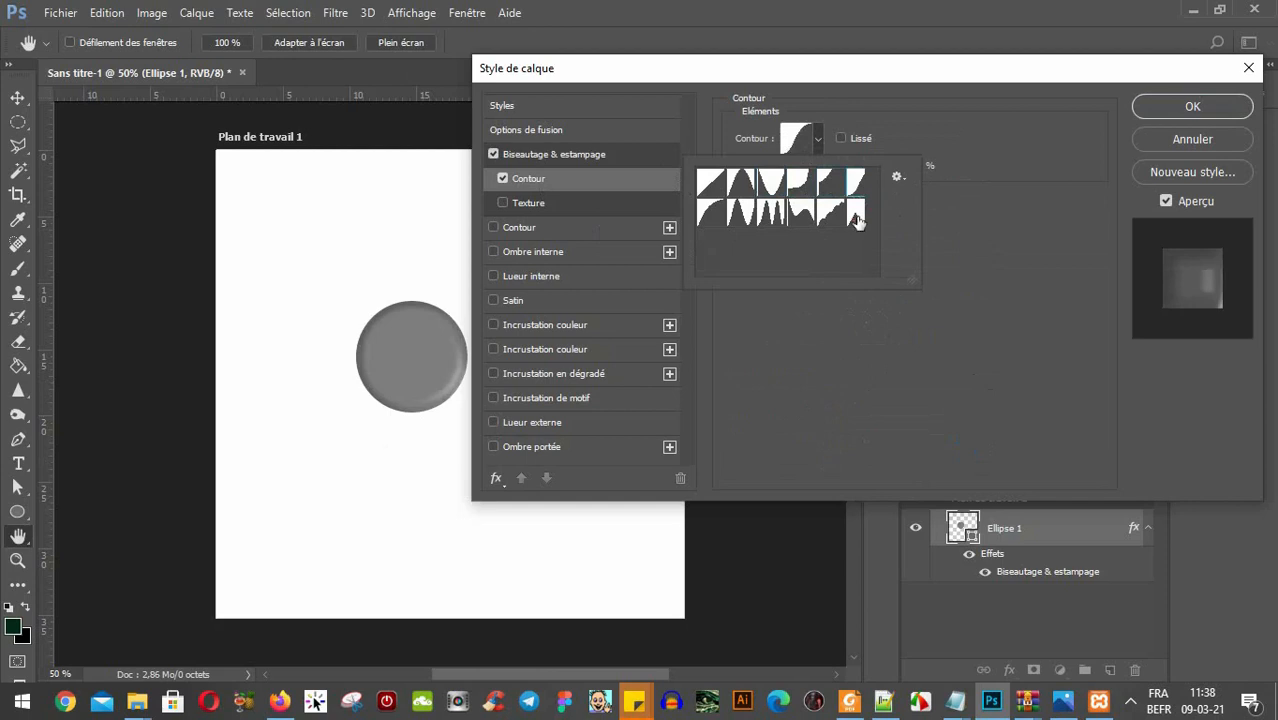
click(852, 214)
click(829, 214)
click(800, 214)
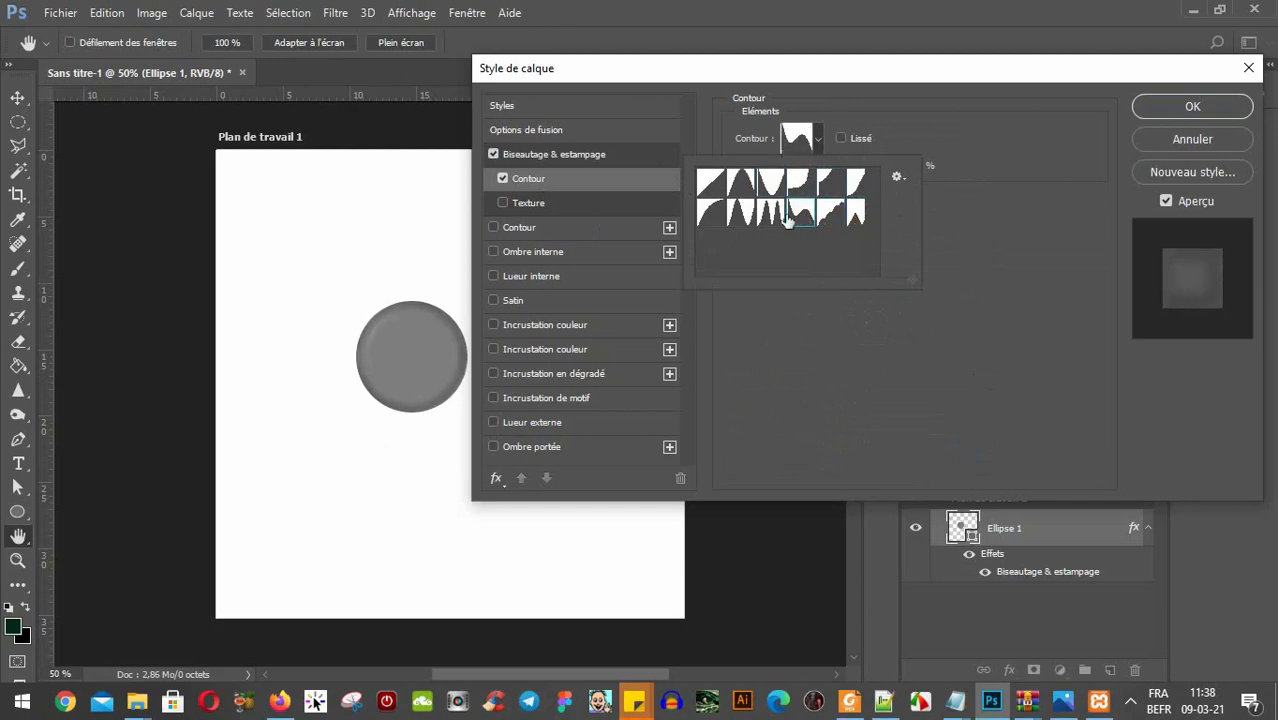
click(773, 216)
click(743, 214)
click(711, 213)
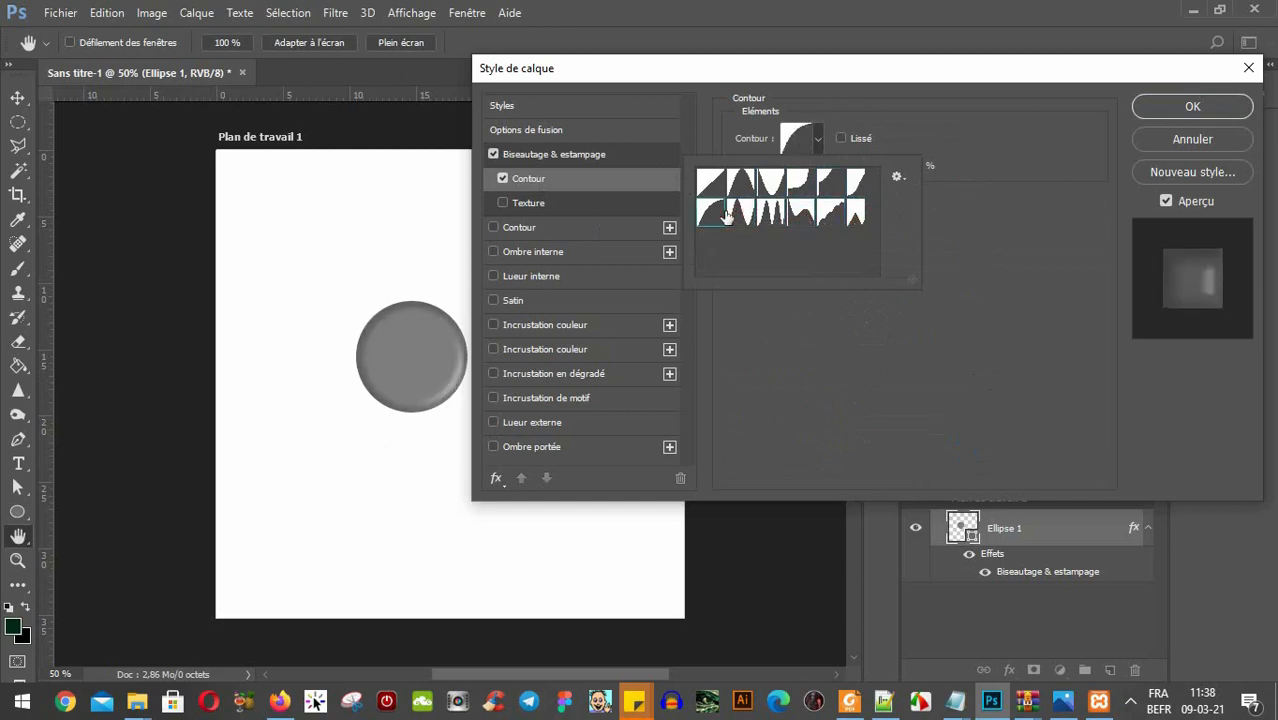
click(711, 183)
click(866, 127)
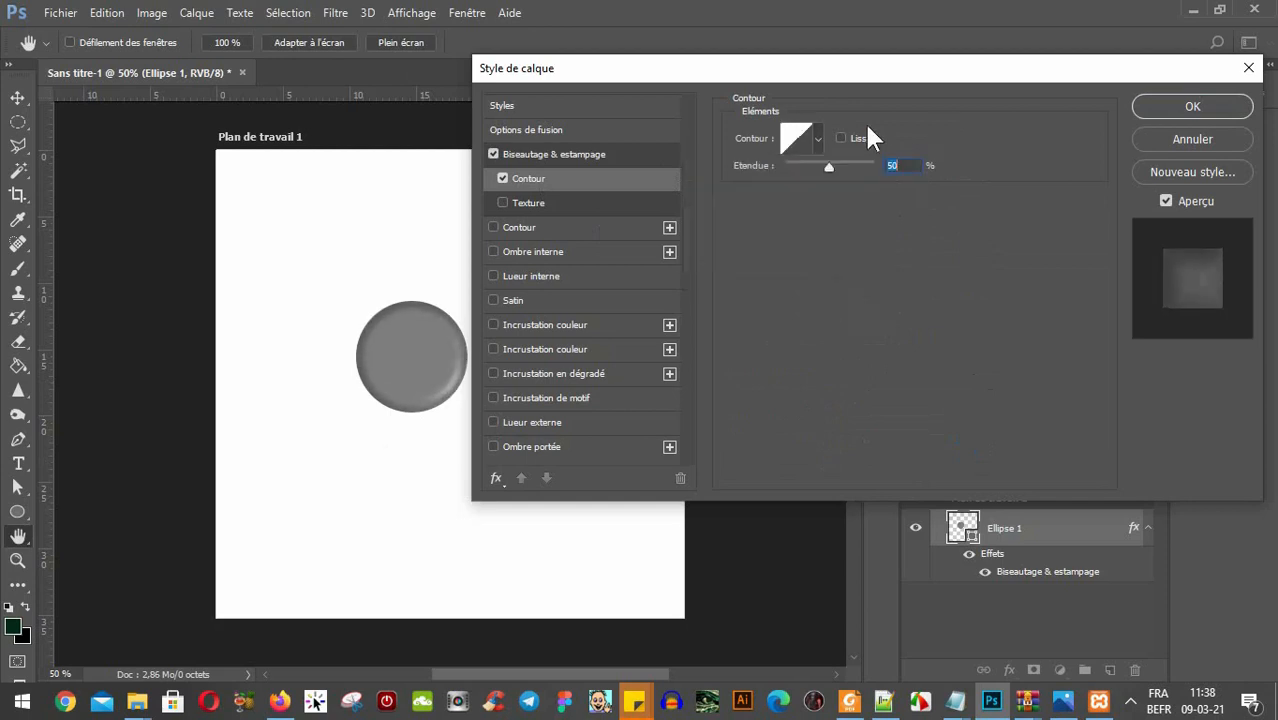
Turn on Lissé for the bevel contour and adjust its range (Etendue).
click(841, 137)
drag(829, 168, 864, 168)
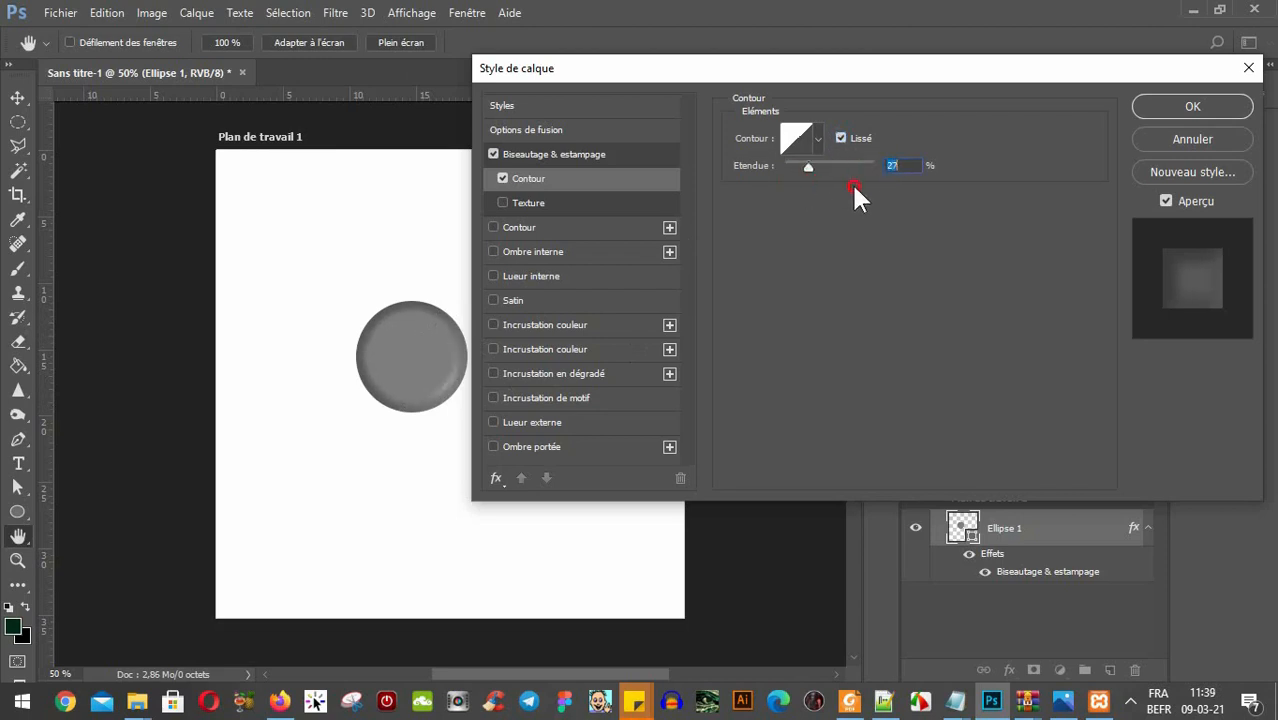
drag(807, 168, 834, 168)
Enable the bevel's Texture option, try several patterns, and settle on the black one with white speckles.
click(527, 205)
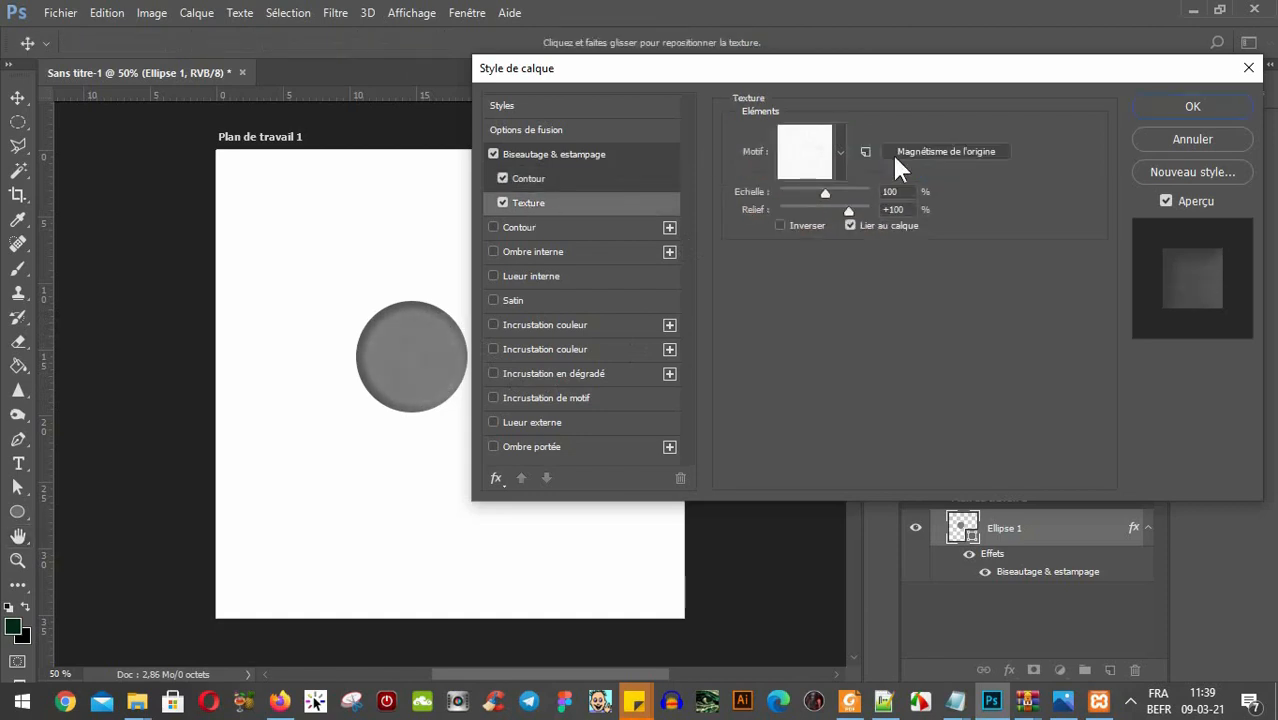
click(840, 153)
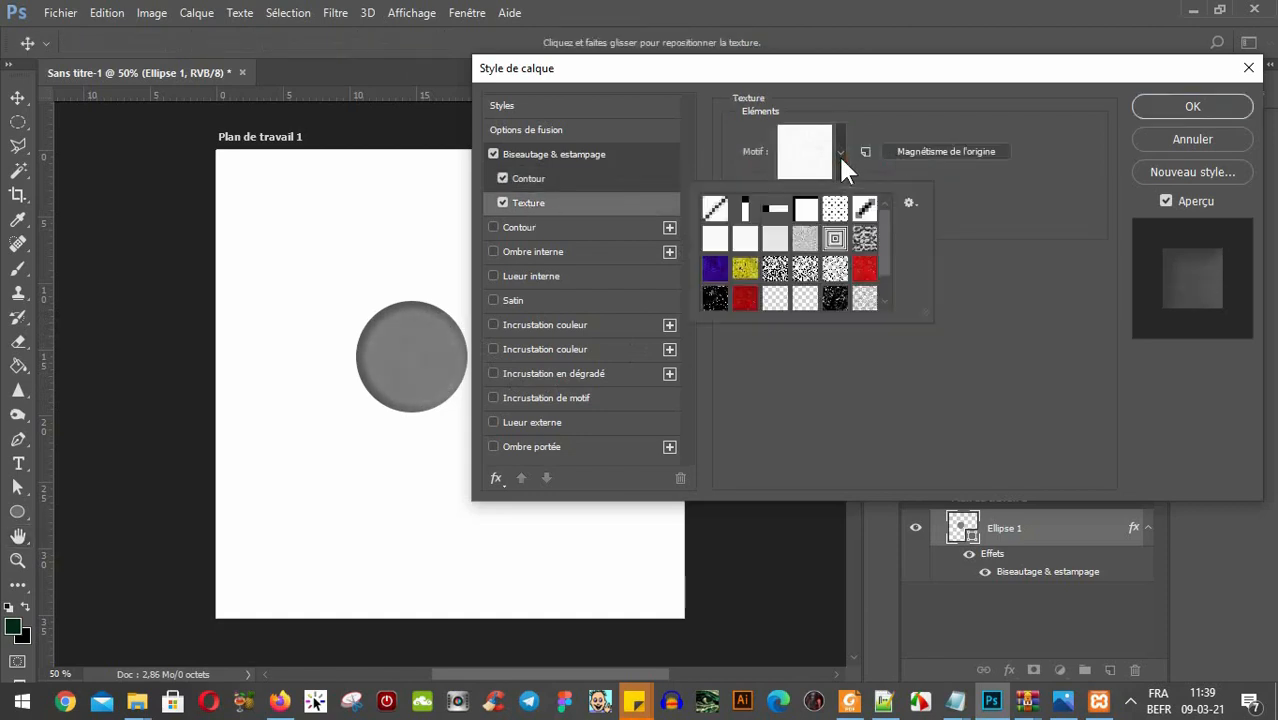
click(866, 270)
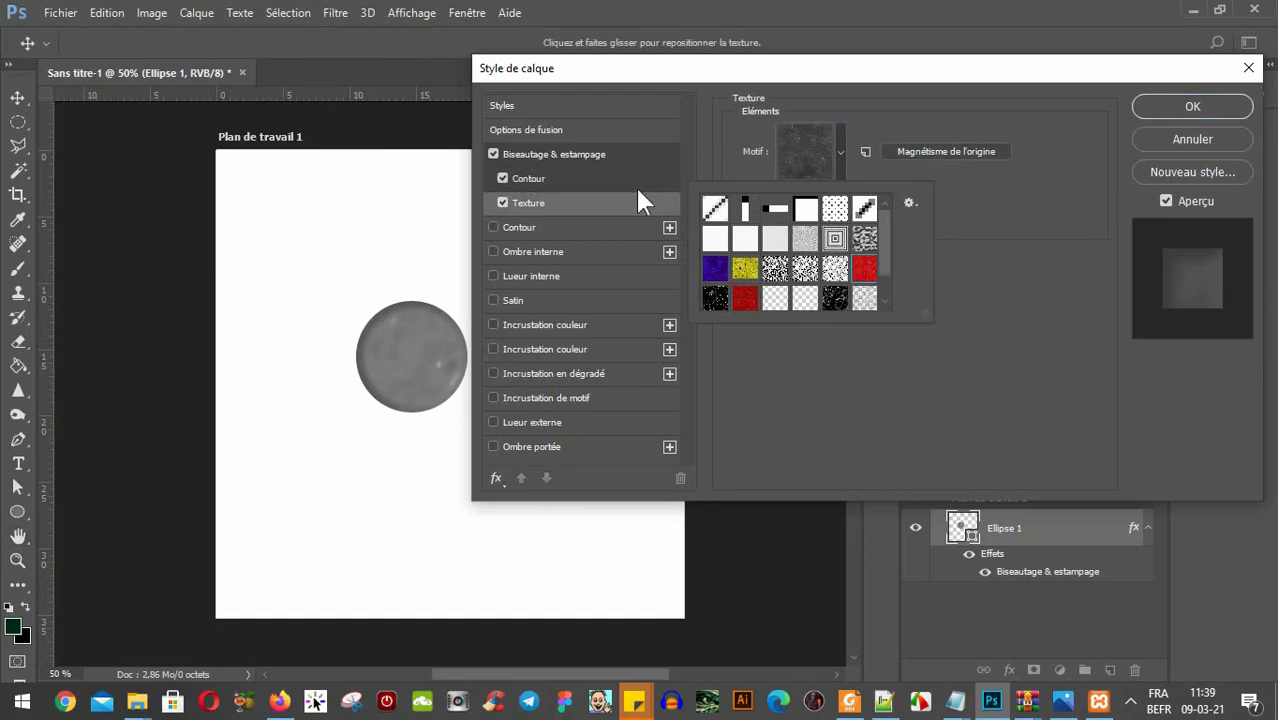
click(868, 242)
click(830, 276)
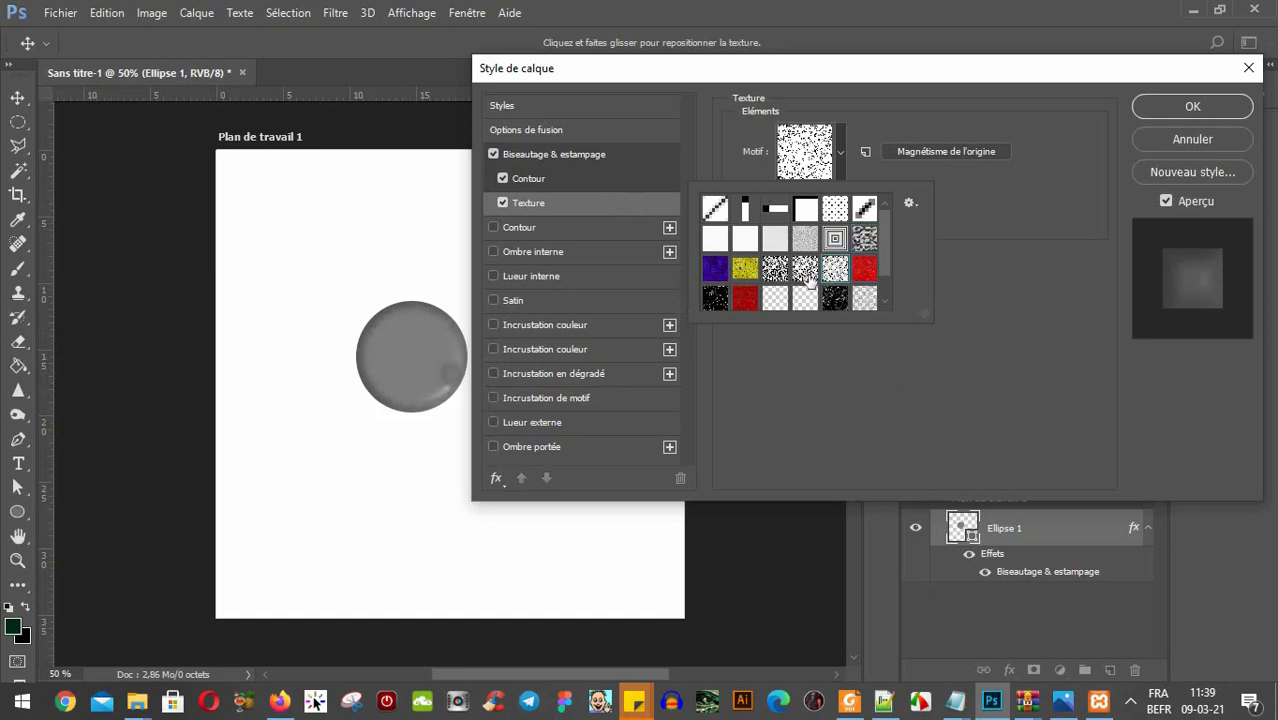
click(810, 281)
click(751, 304)
click(720, 304)
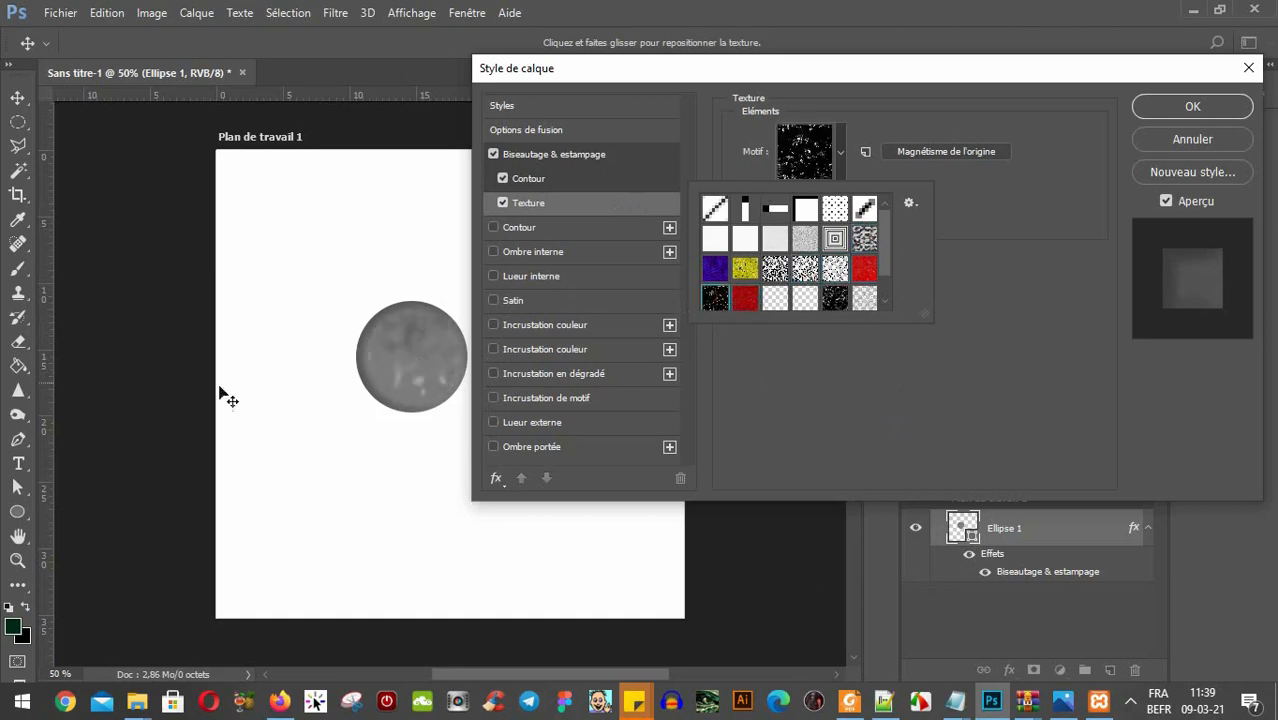
click(1088, 179)
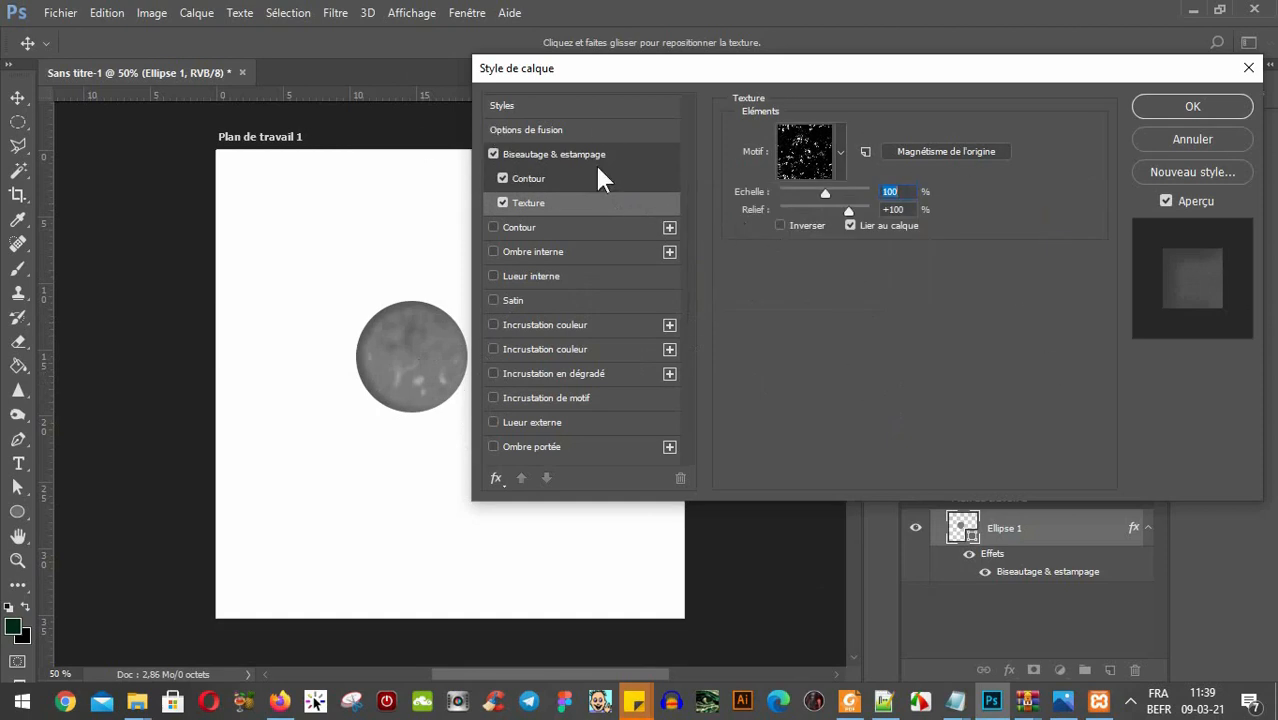
Disable the bevel with its contour and texture, and enable the separate Contour (stroke) effect on the circle.
click(494, 154)
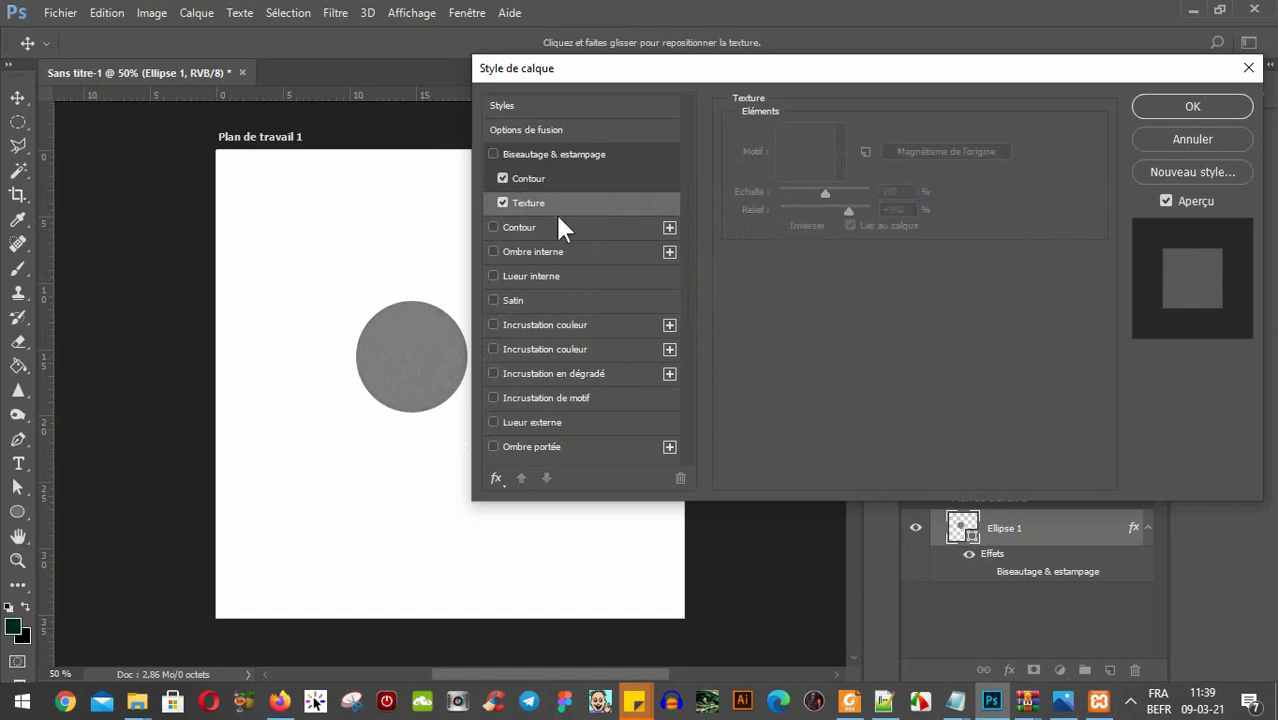
click(503, 203)
click(527, 226)
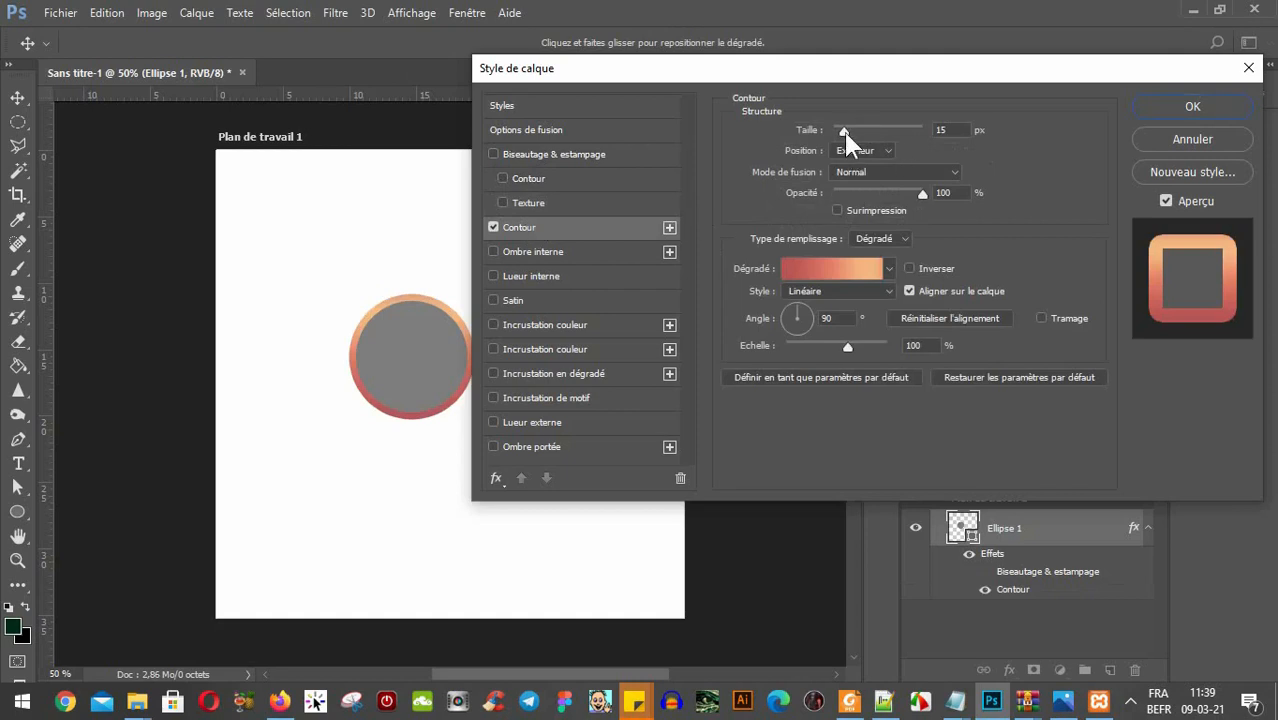
Try the stroke at 21 px in the Intérieur position, and return it to Extérieur at 18 px.
mouse_move(848, 130)
mouse_down()
mouse_move(870, 130)
mouse_move(852, 146)
mouse_move(839, 133)
mouse_move(879, 149)
mouse_move(845, 145)
mouse_up()
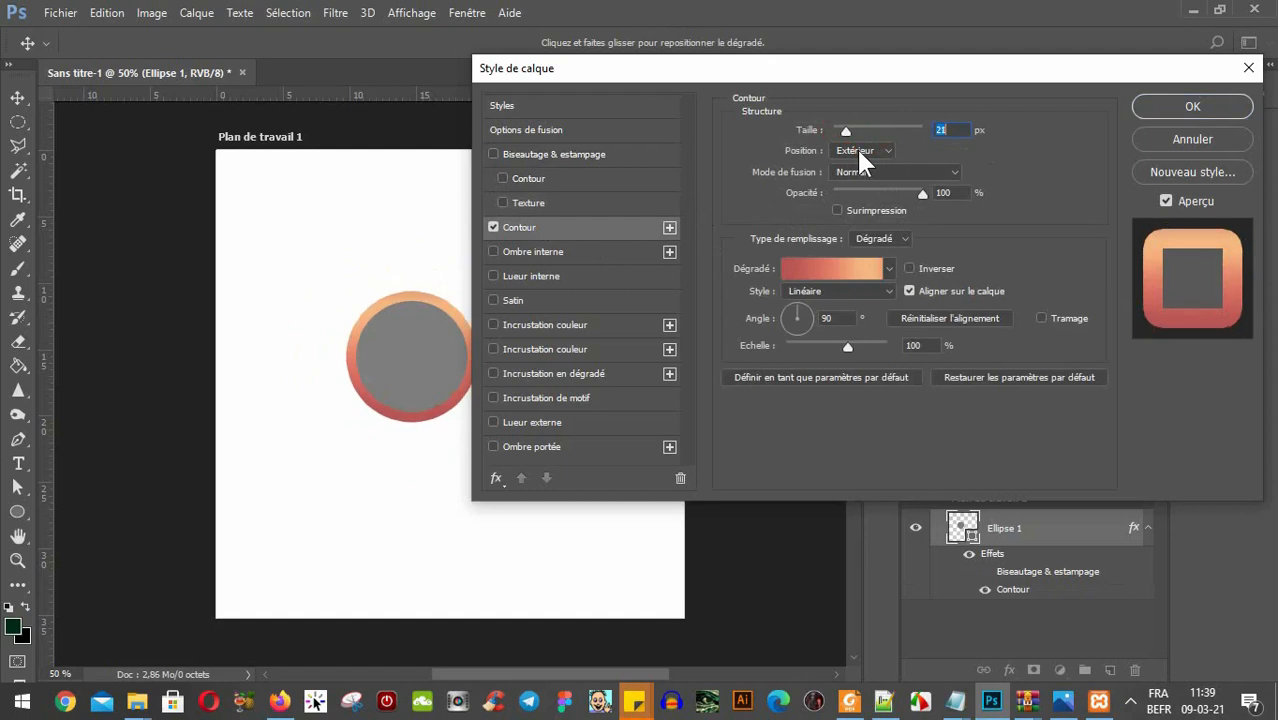
click(857, 148)
click(848, 177)
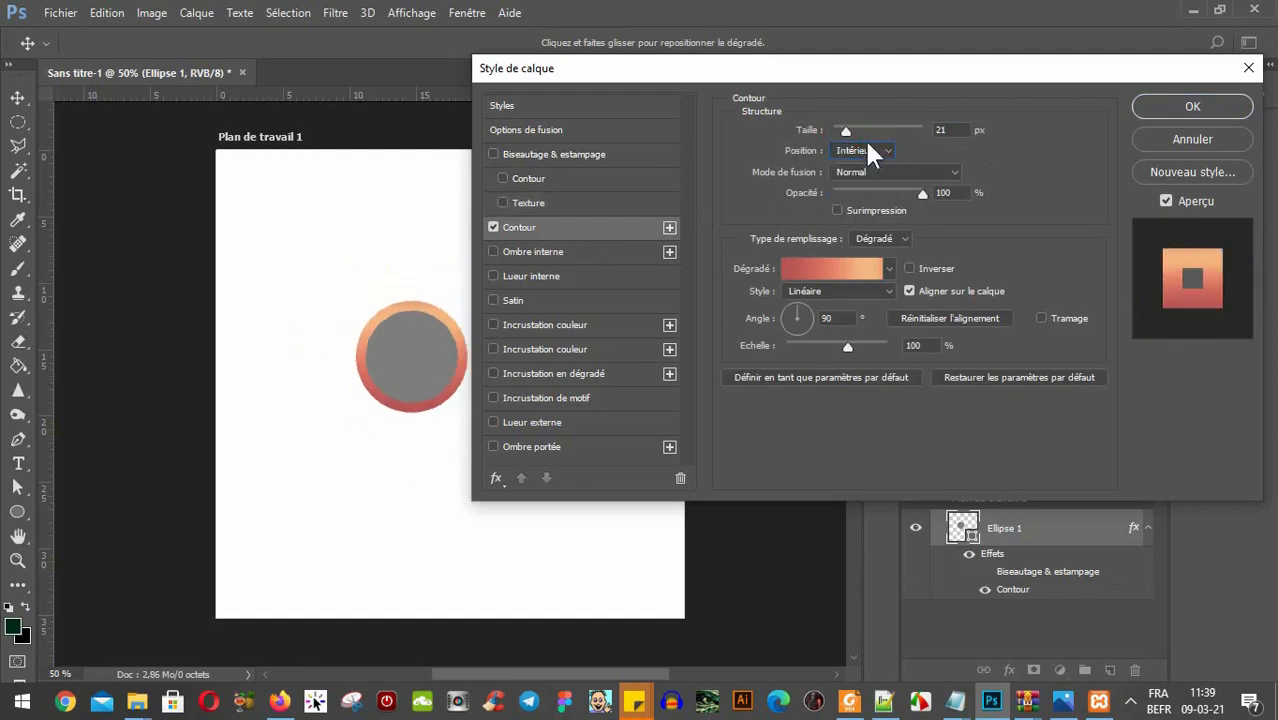
mouse_move(848, 130)
mouse_down()
mouse_move(837, 127)
mouse_move(859, 127)
mouse_move(838, 121)
mouse_move(868, 132)
mouse_move(844, 137)
mouse_up()
click(850, 150)
click(850, 166)
Try the stroke in the Centre position at 54 px, and put its position back to Extérieur.
click(862, 150)
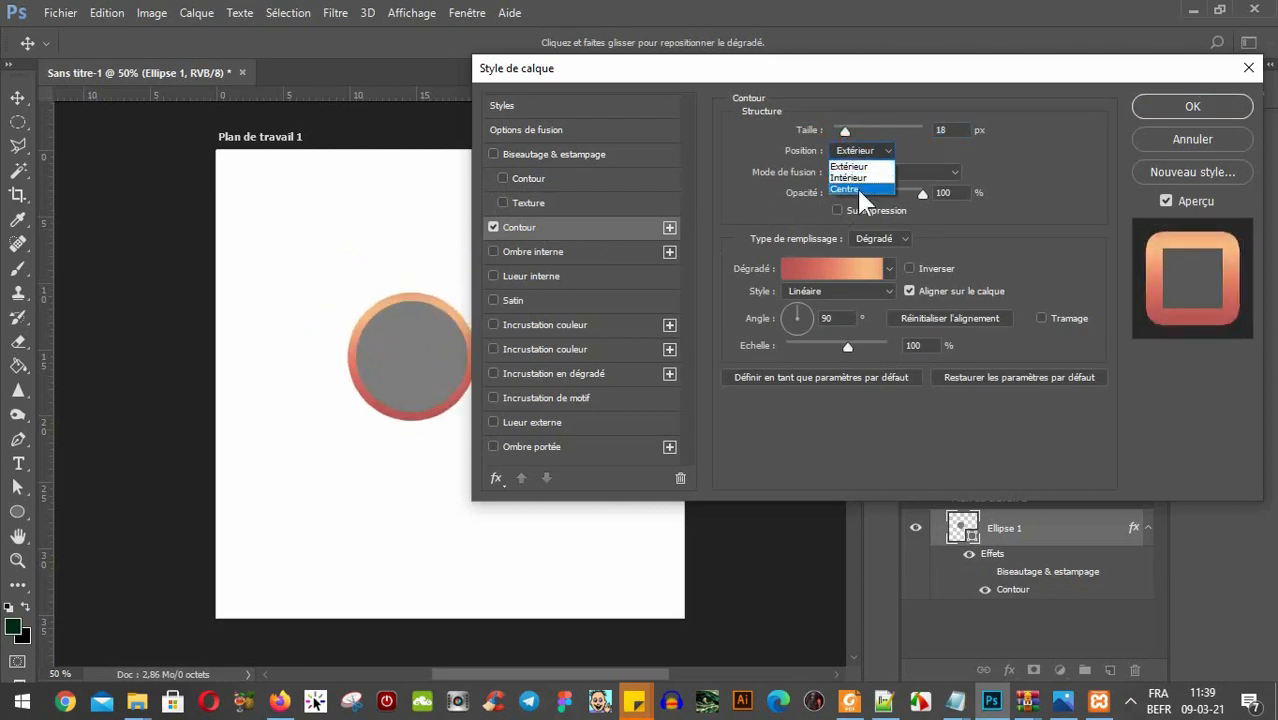
click(856, 186)
mouse_move(846, 132)
mouse_down()
mouse_move(875, 128)
mouse_move(844, 133)
mouse_move(855, 135)
mouse_up()
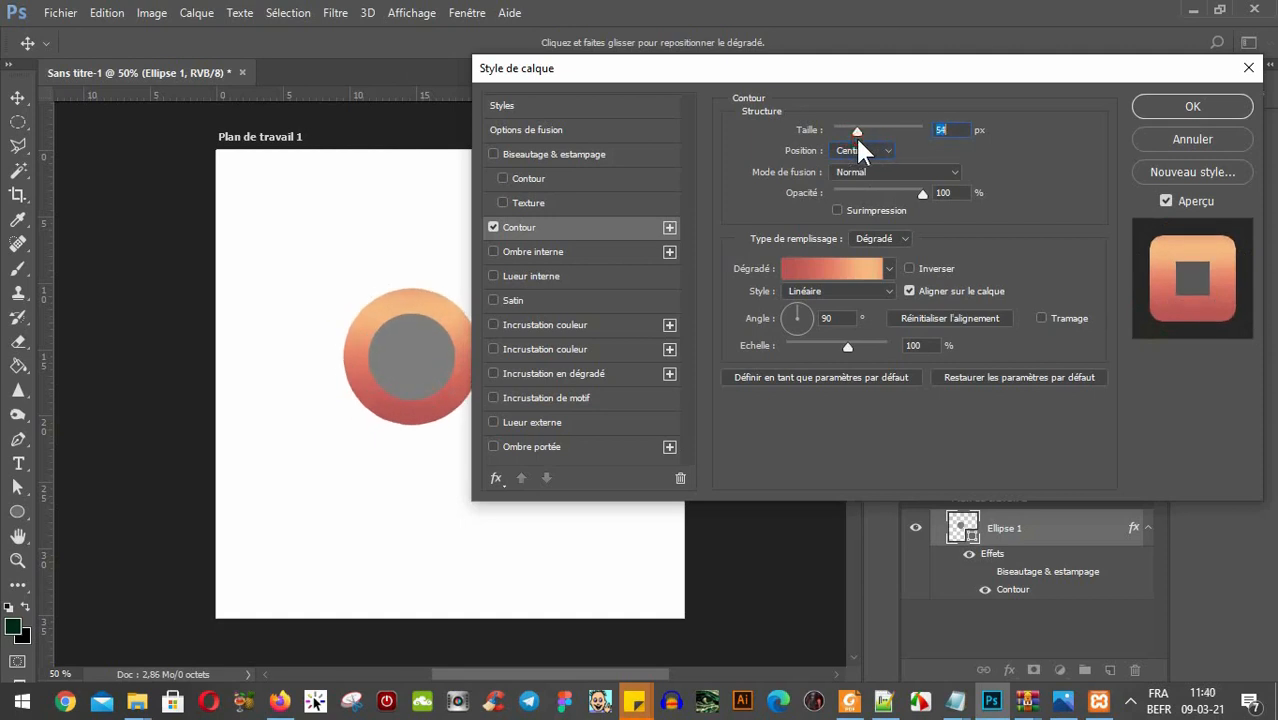
click(869, 150)
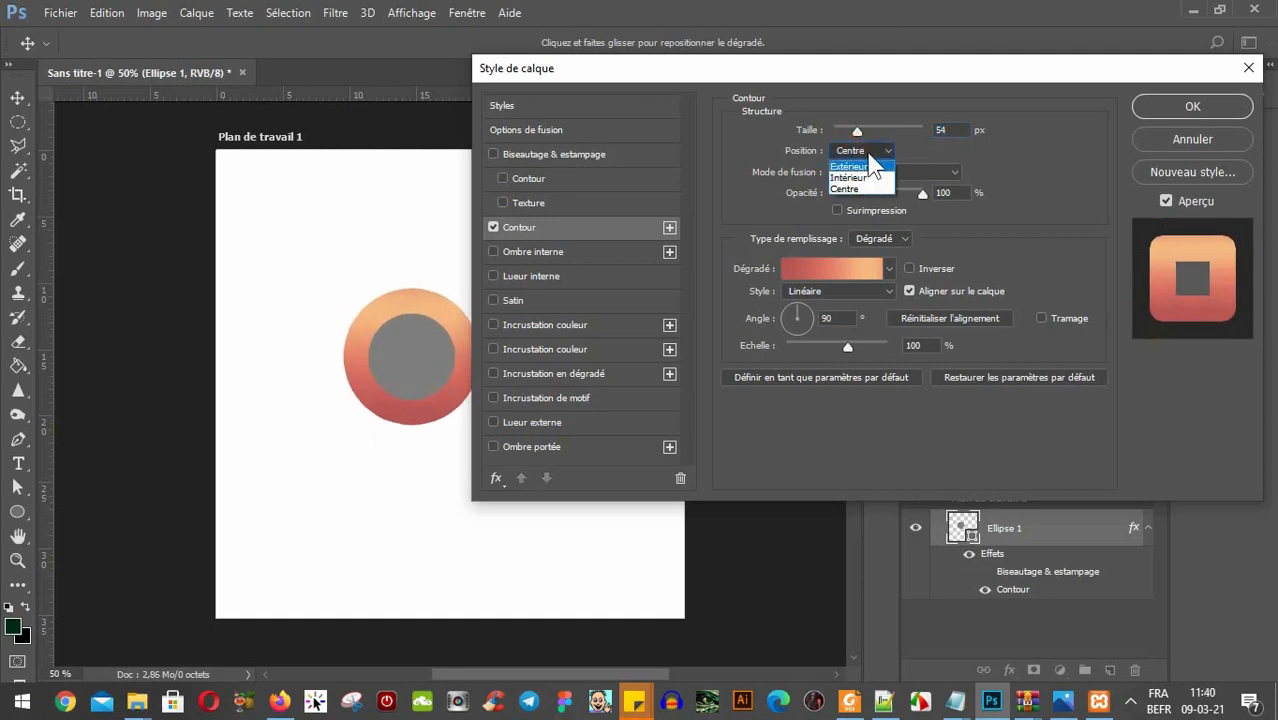
click(869, 165)
Try the Eclaircir and Produit blend modes on the stroke, and return it to Normal.
click(882, 175)
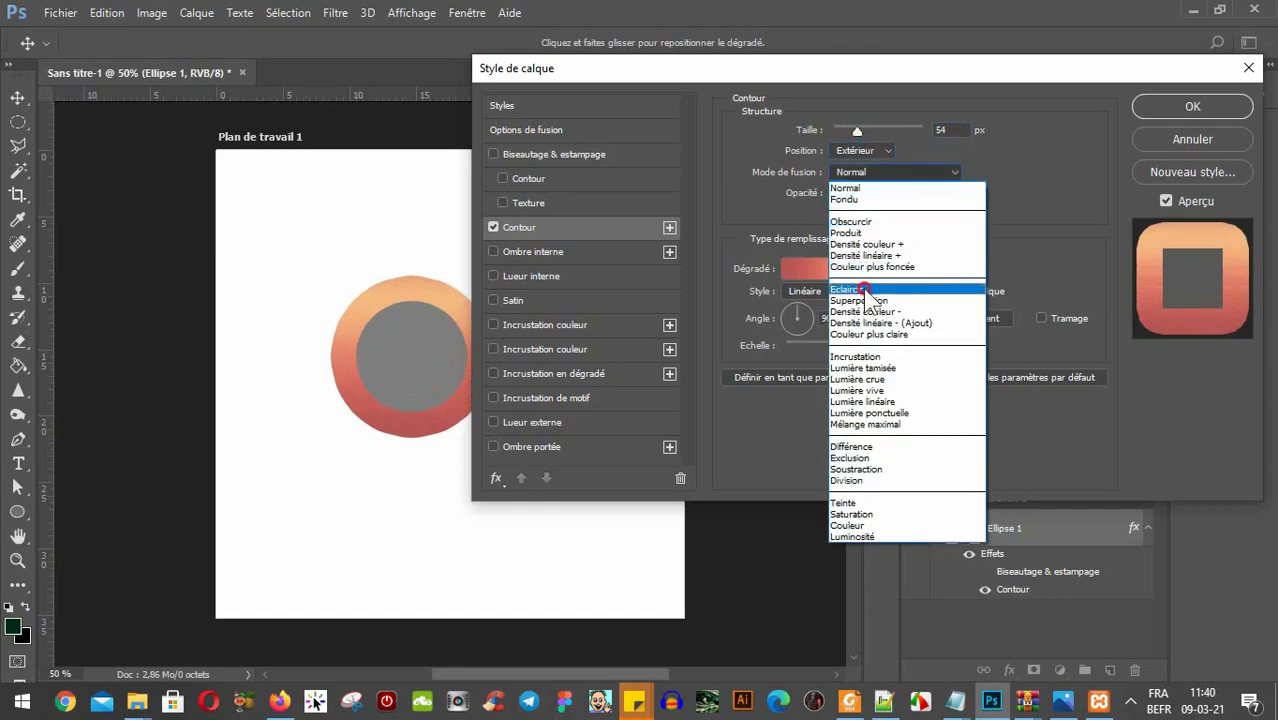
click(868, 290)
click(881, 178)
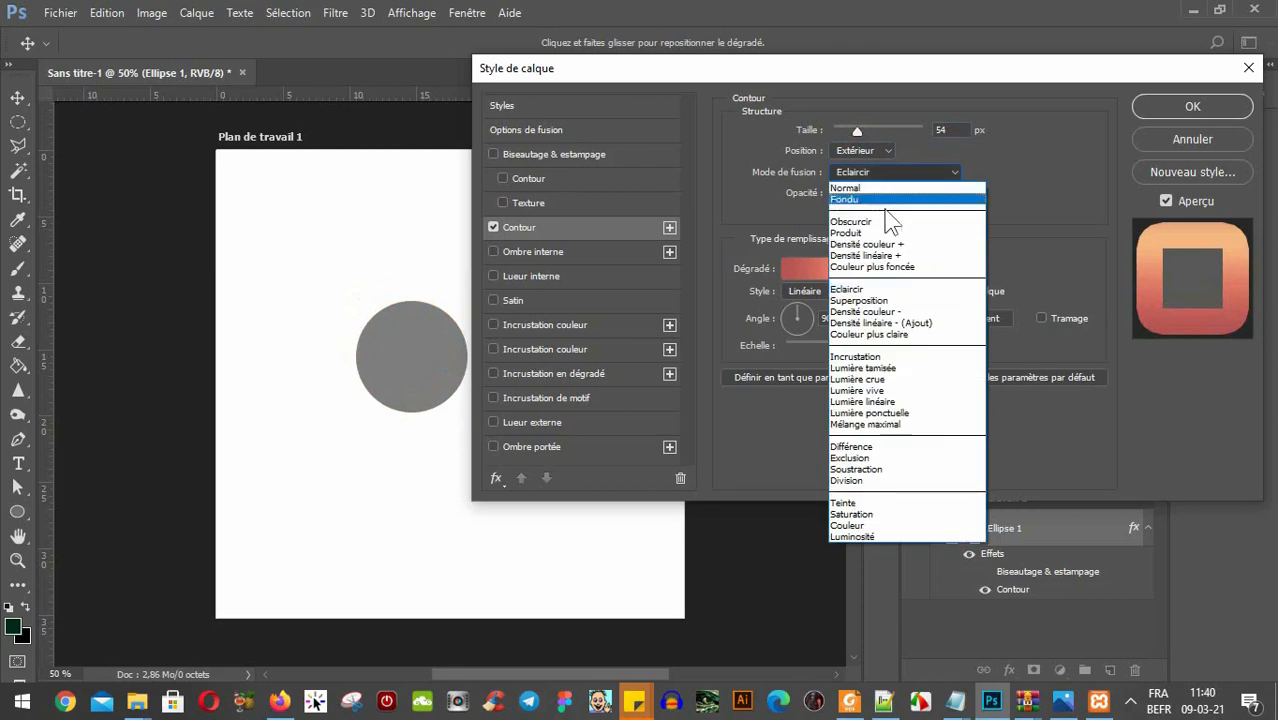
click(872, 226)
click(880, 176)
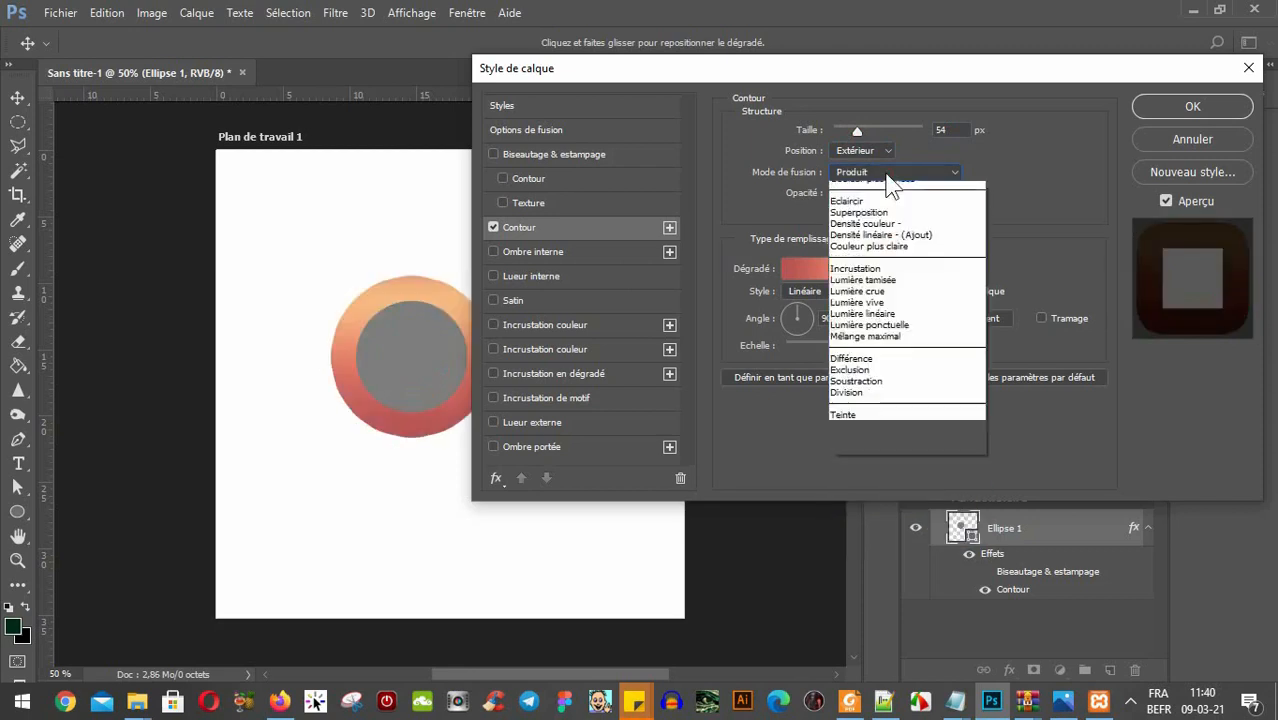
click(881, 183)
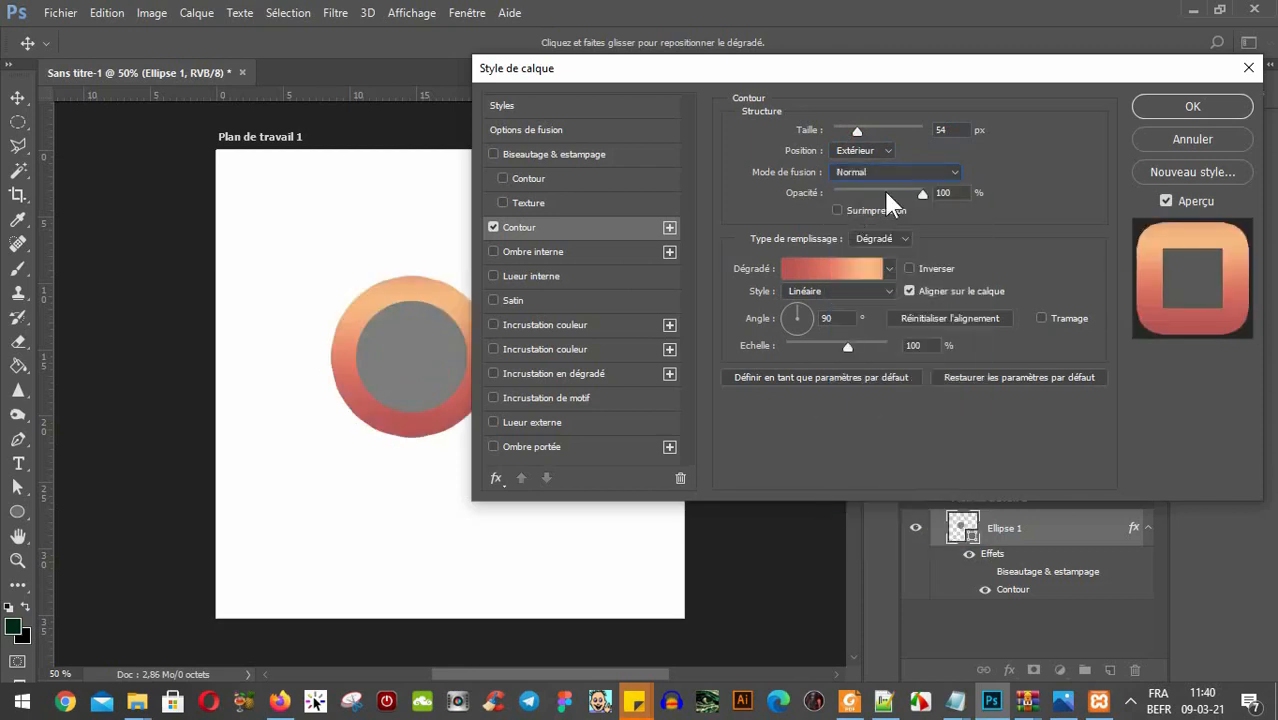
Set the stroke's opacity to 90 % and fill it with a solid dark red colour.
mouse_move(916, 190)
mouse_down()
mouse_move(851, 187)
mouse_move(913, 191)
mouse_up()
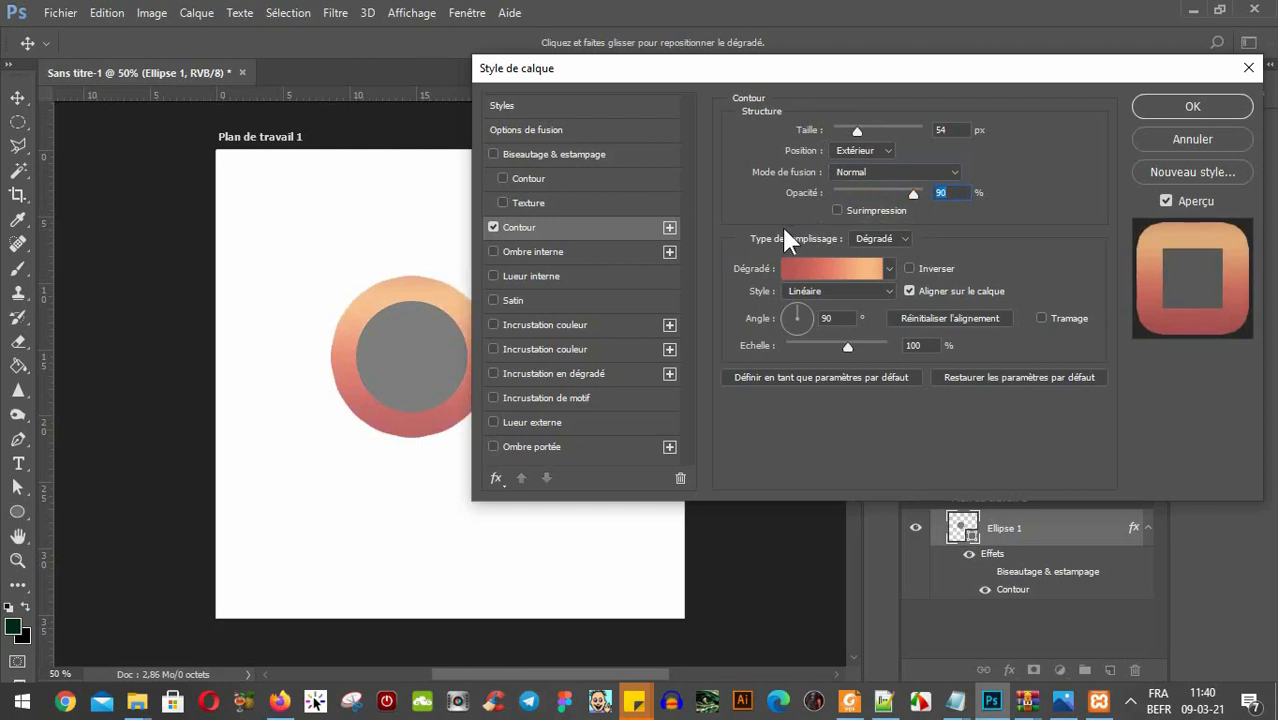
click(884, 240)
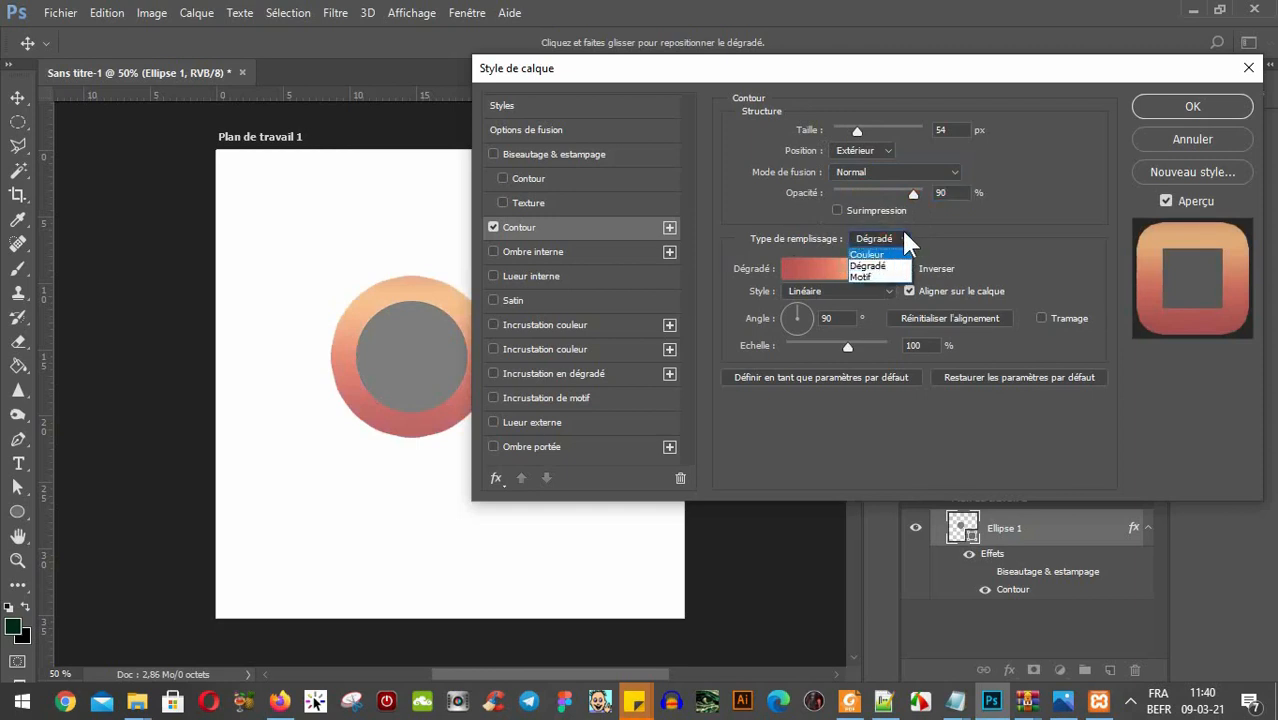
click(881, 253)
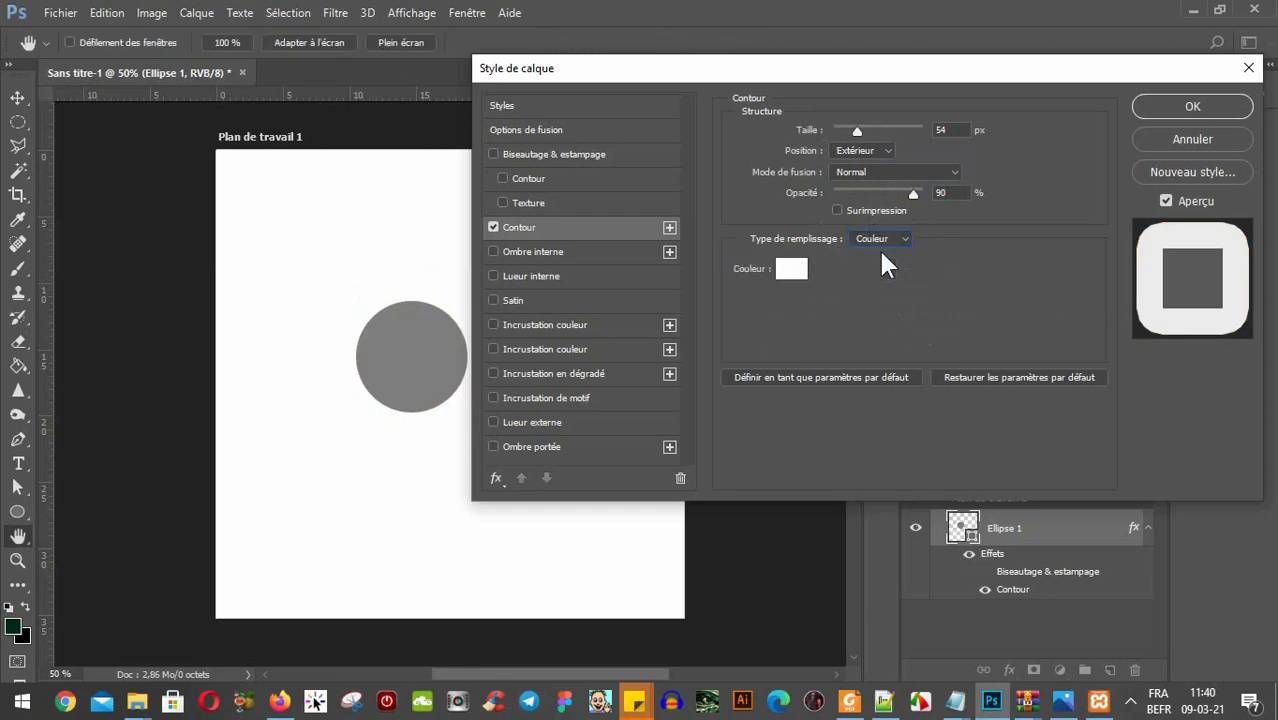
click(800, 268)
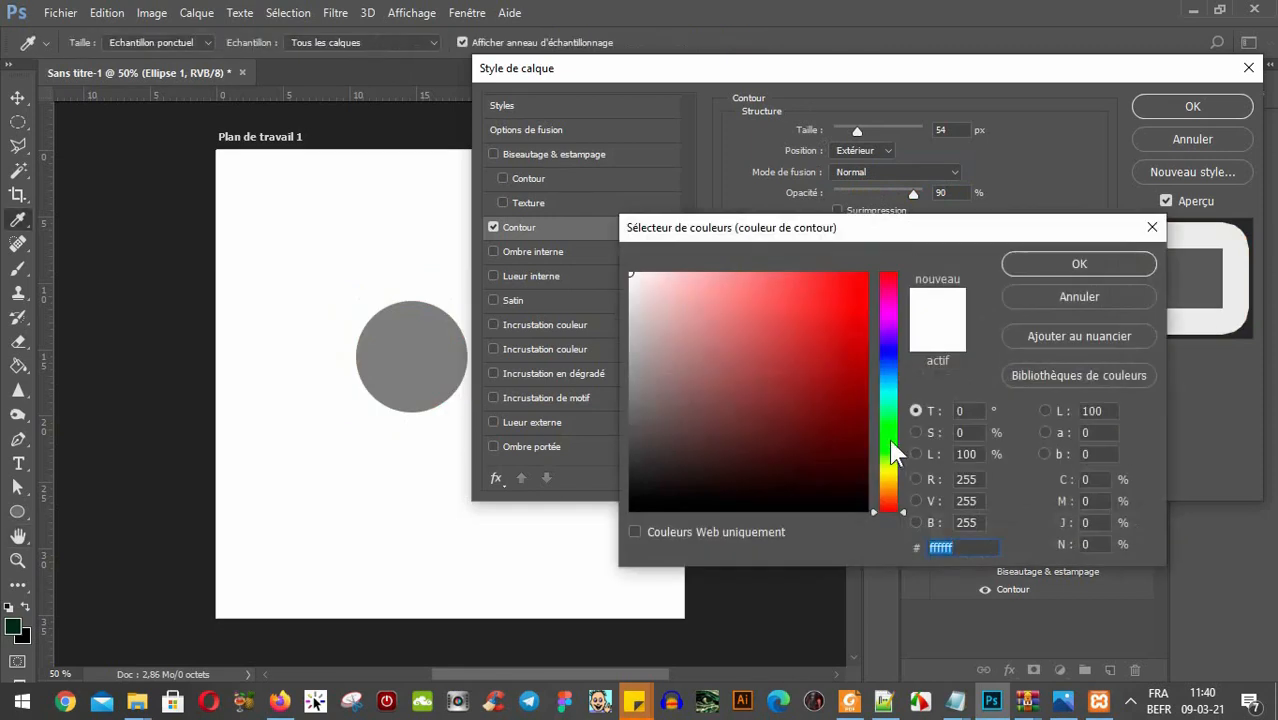
click(841, 418)
click(1054, 258)
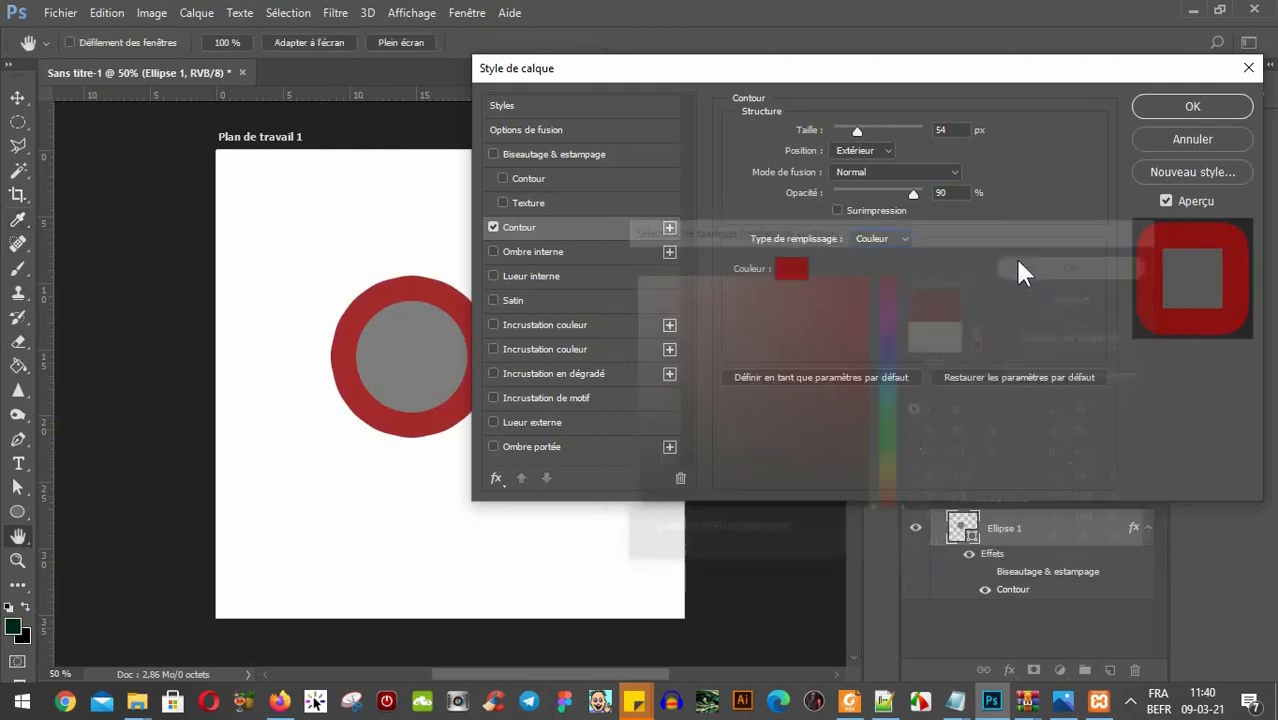
Set the stroke's size to 32 px and its fill type to Dégradé.
drag(857, 136, 849, 135)
click(905, 241)
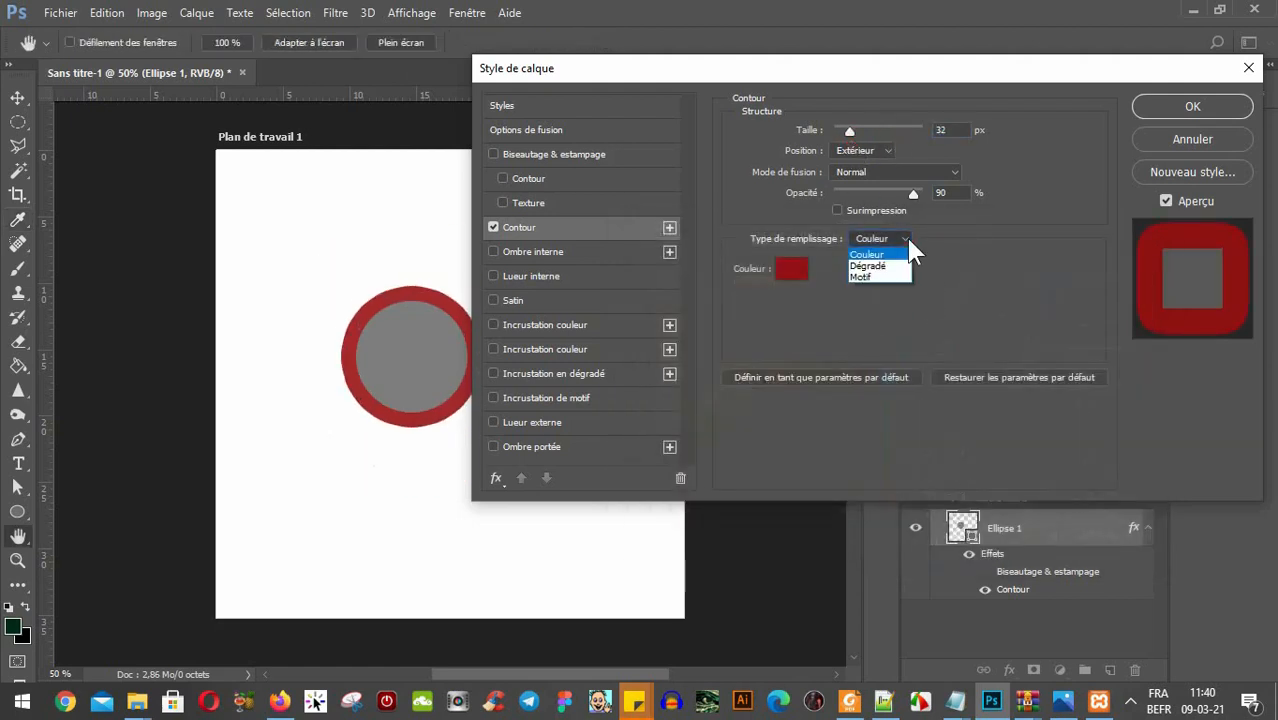
click(875, 267)
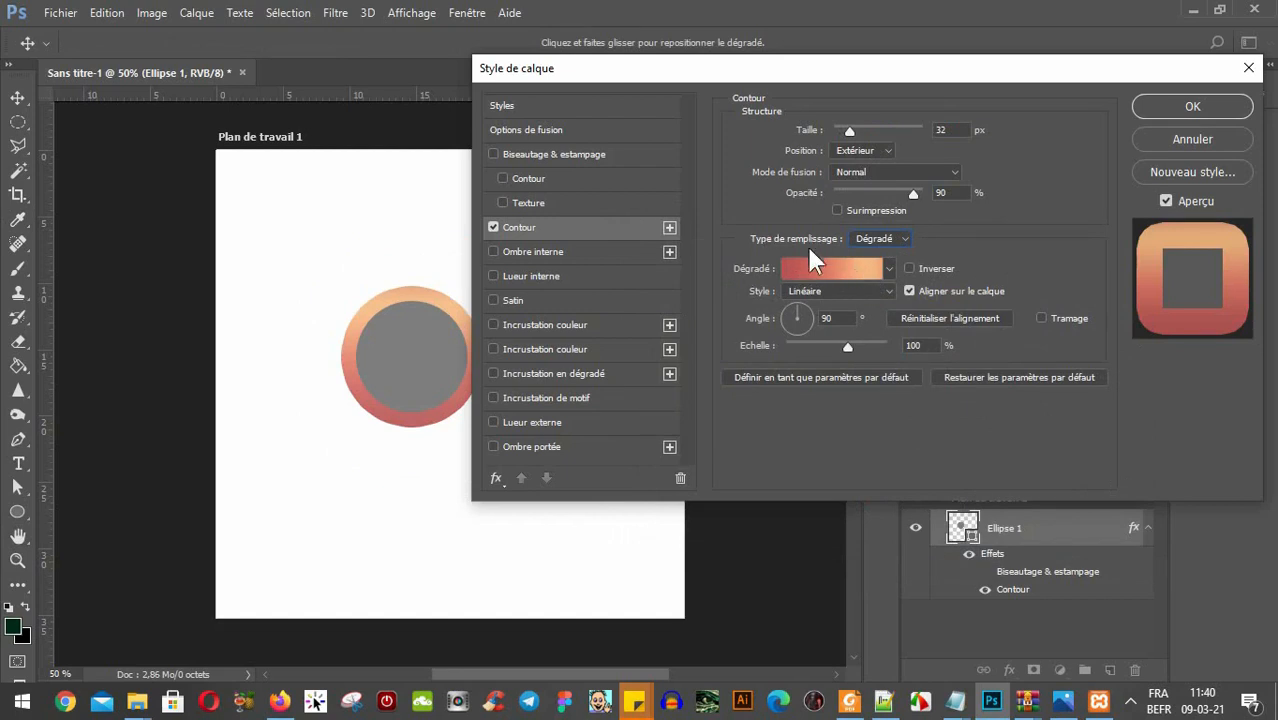
Try preset gradients on the stroke, including Chrome, Noir, blanc, Vert, Bleu, Jaune, Argent and Orange, jaune, orange.
click(836, 270)
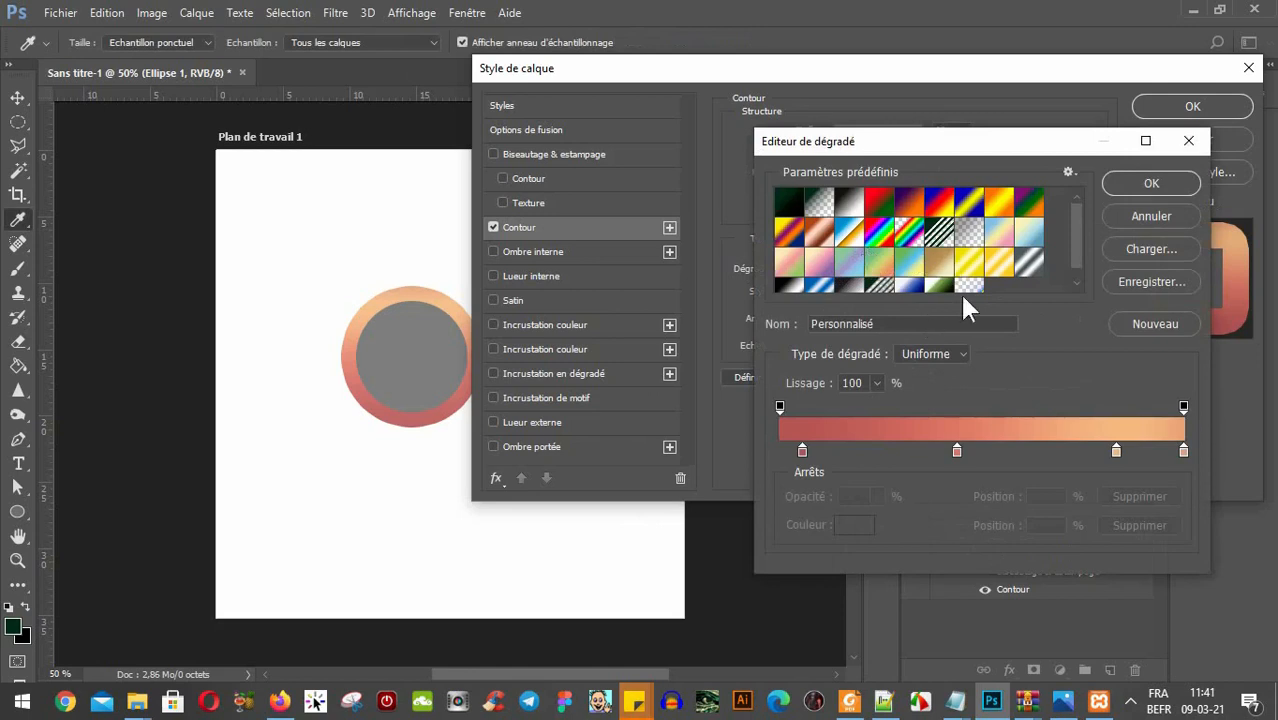
click(790, 232)
click(849, 232)
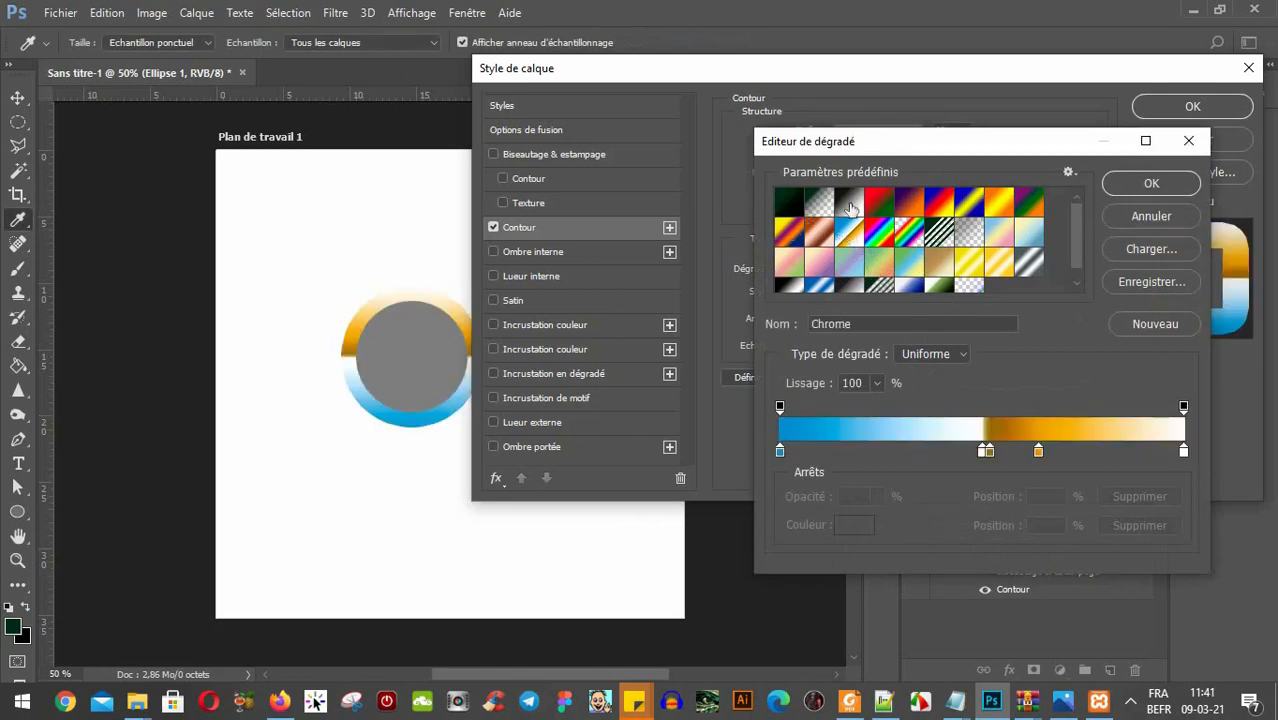
click(849, 205)
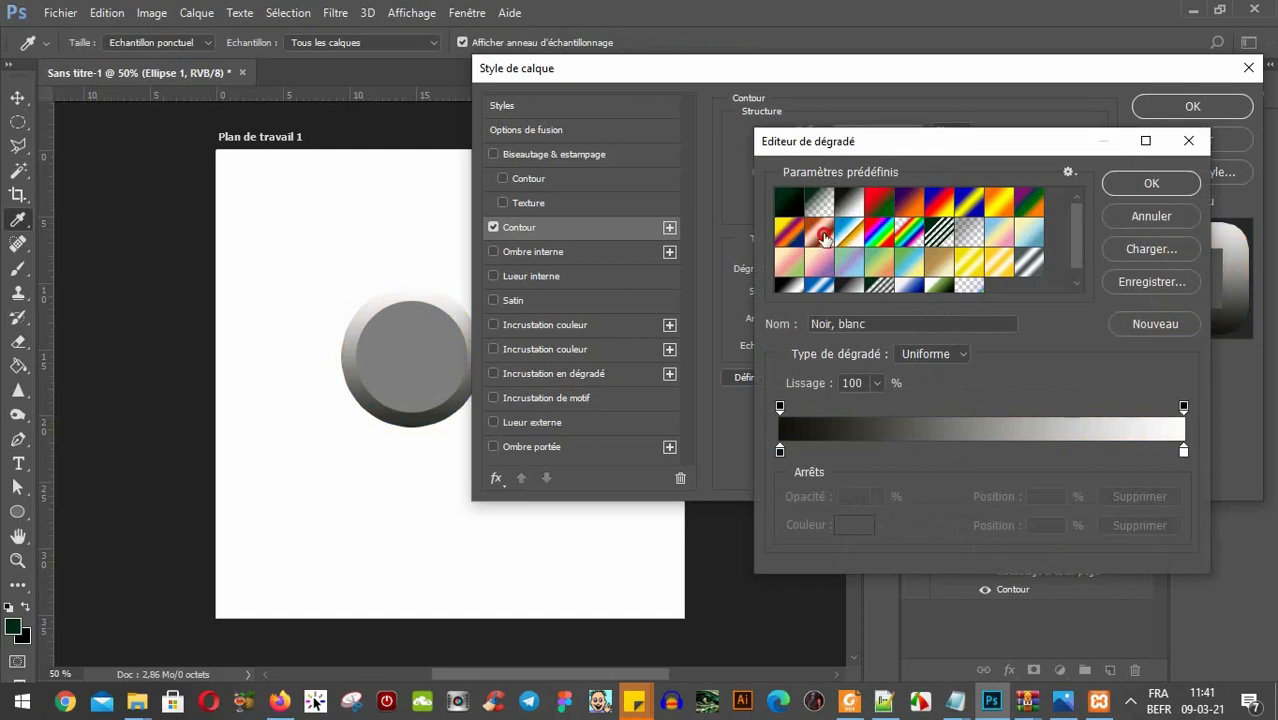
click(822, 236)
click(905, 262)
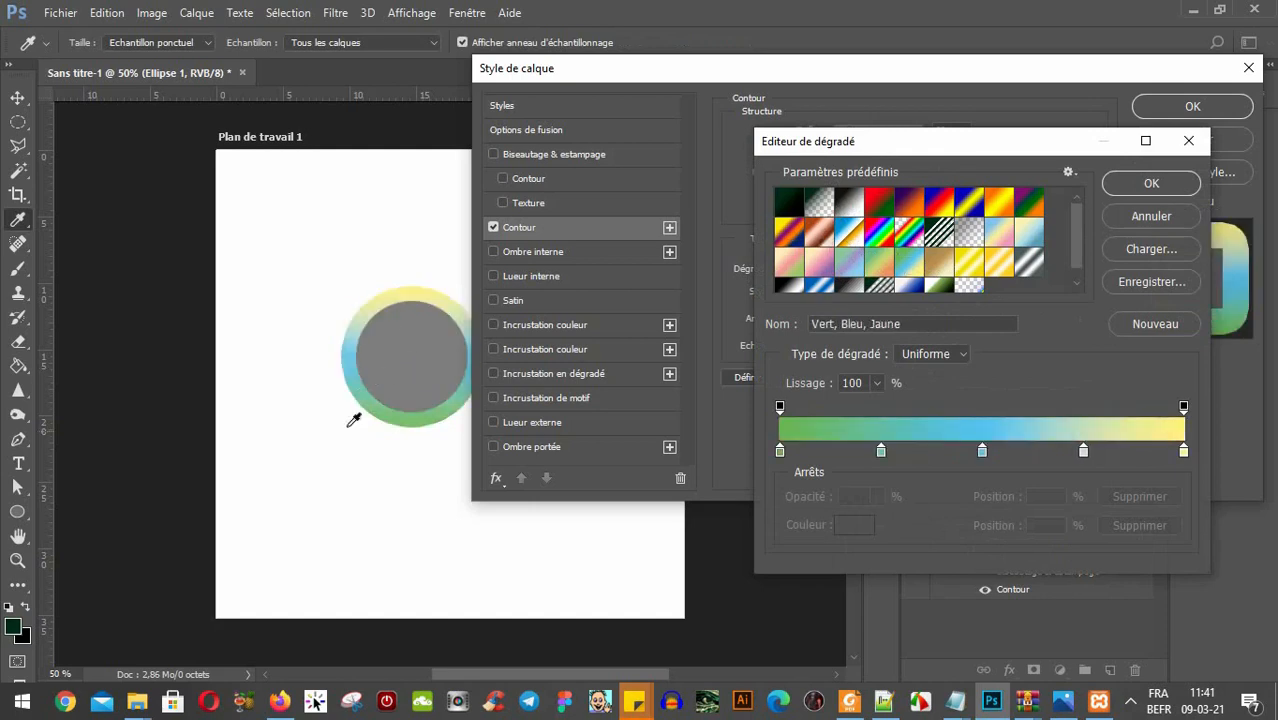
click(1029, 262)
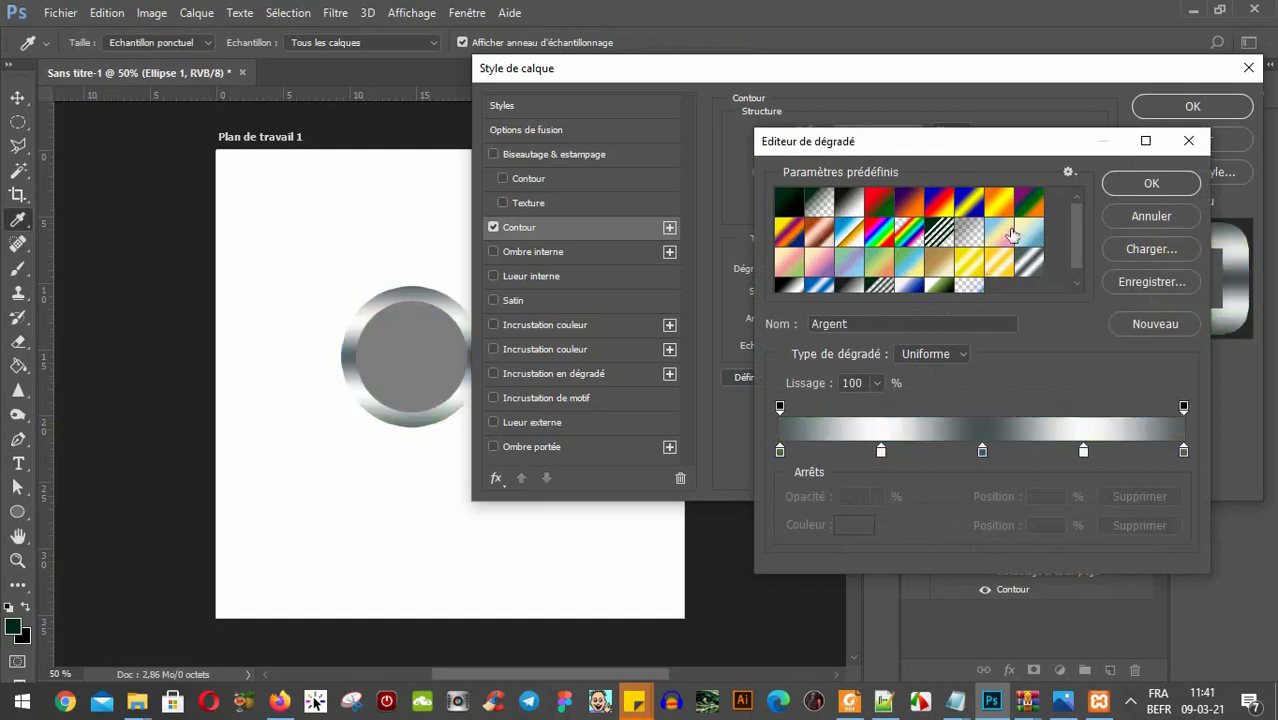
click(1000, 233)
click(1000, 203)
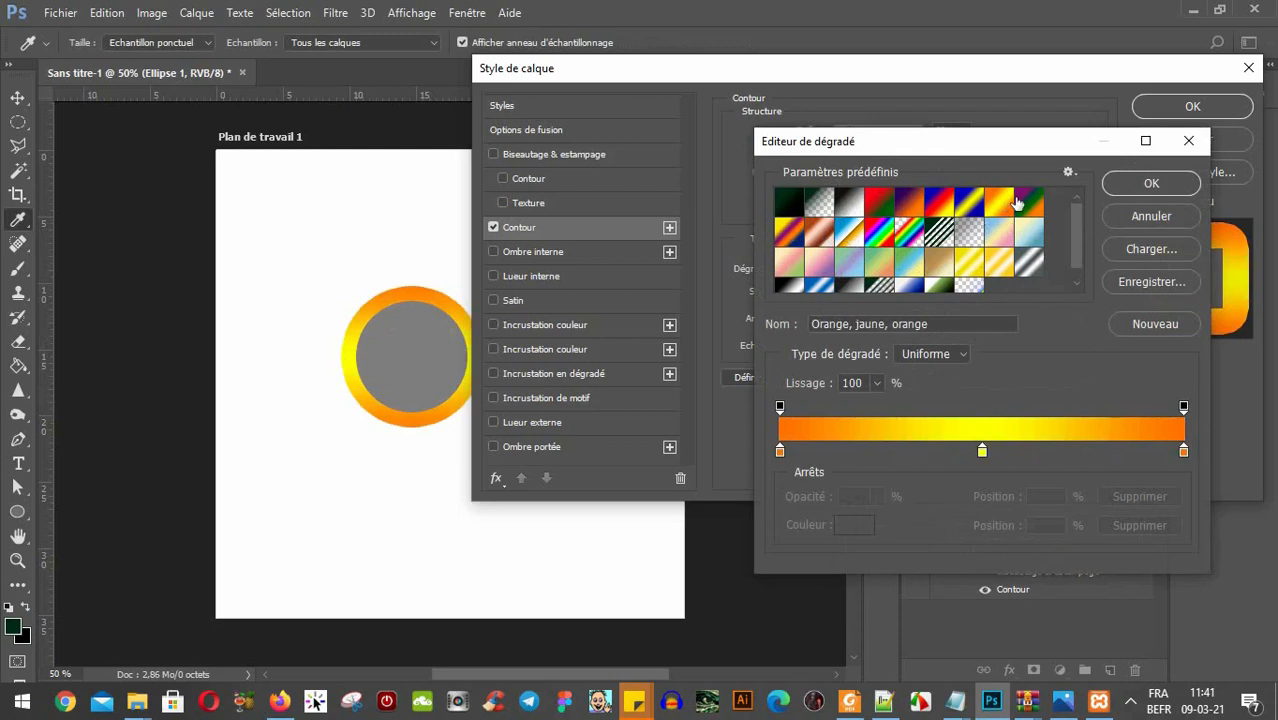
Reset the gradient presets to the default set, replacing the active ones.
click(1068, 172)
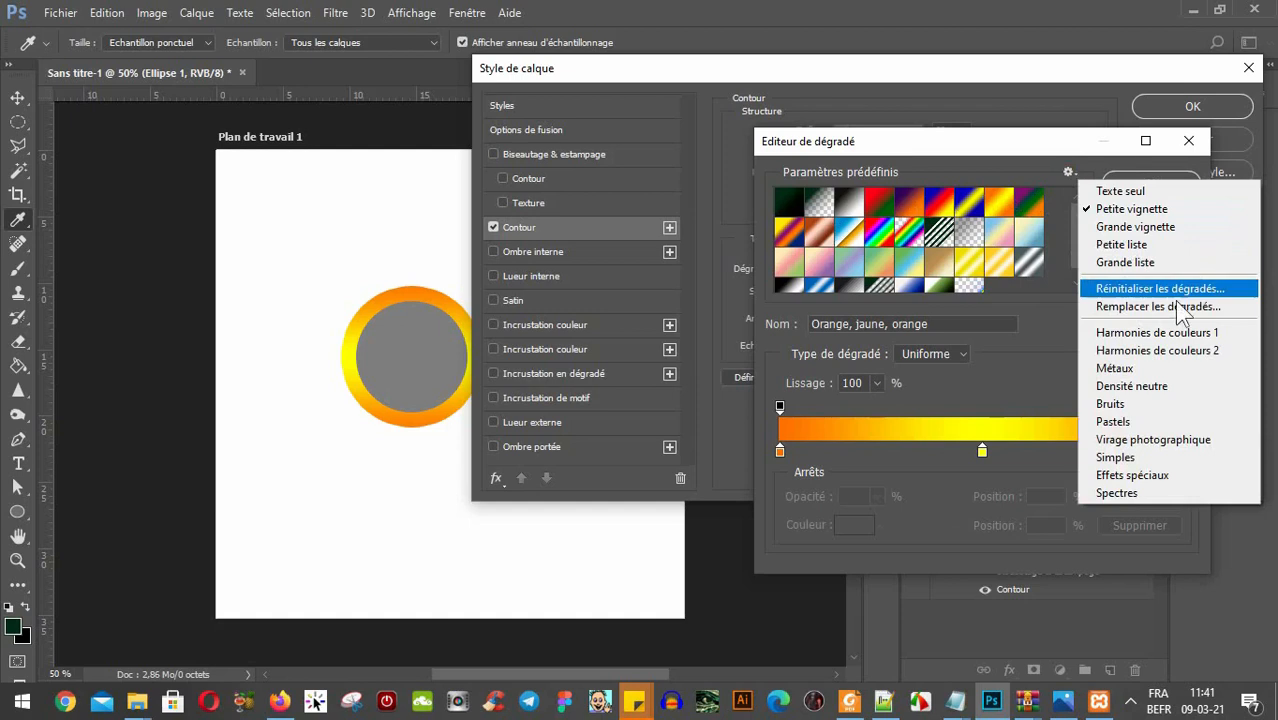
click(1120, 288)
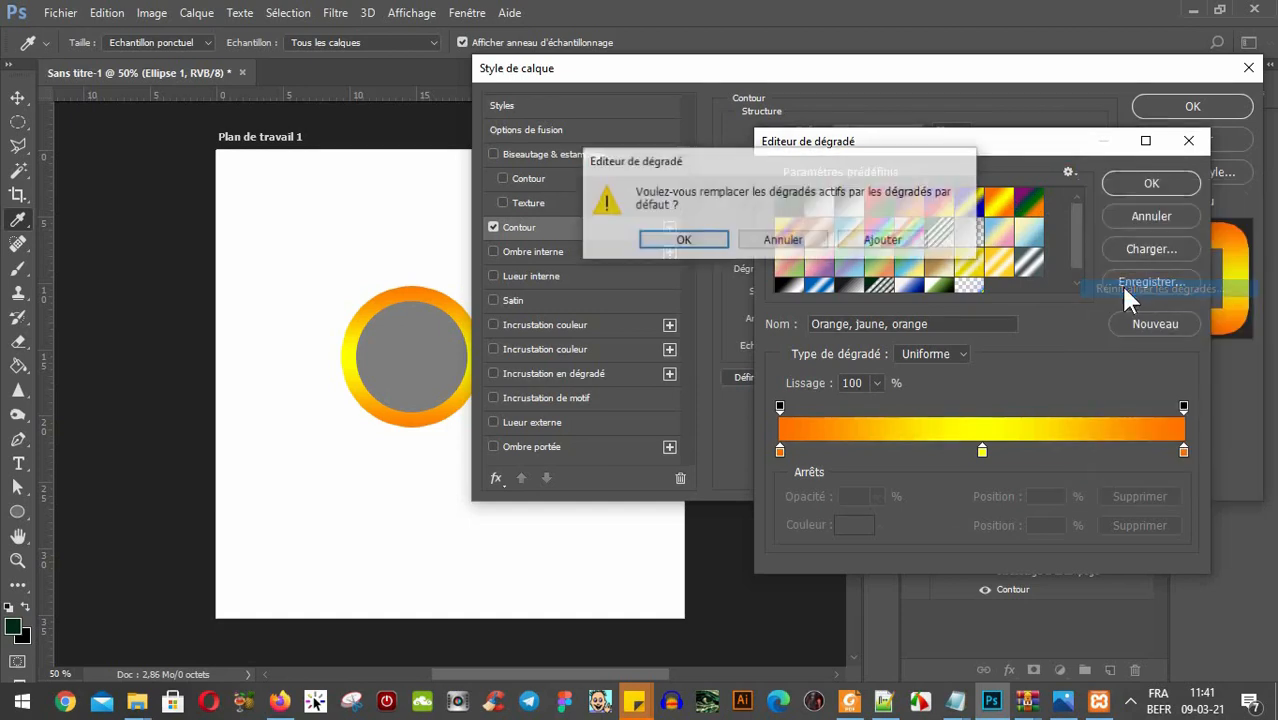
click(684, 243)
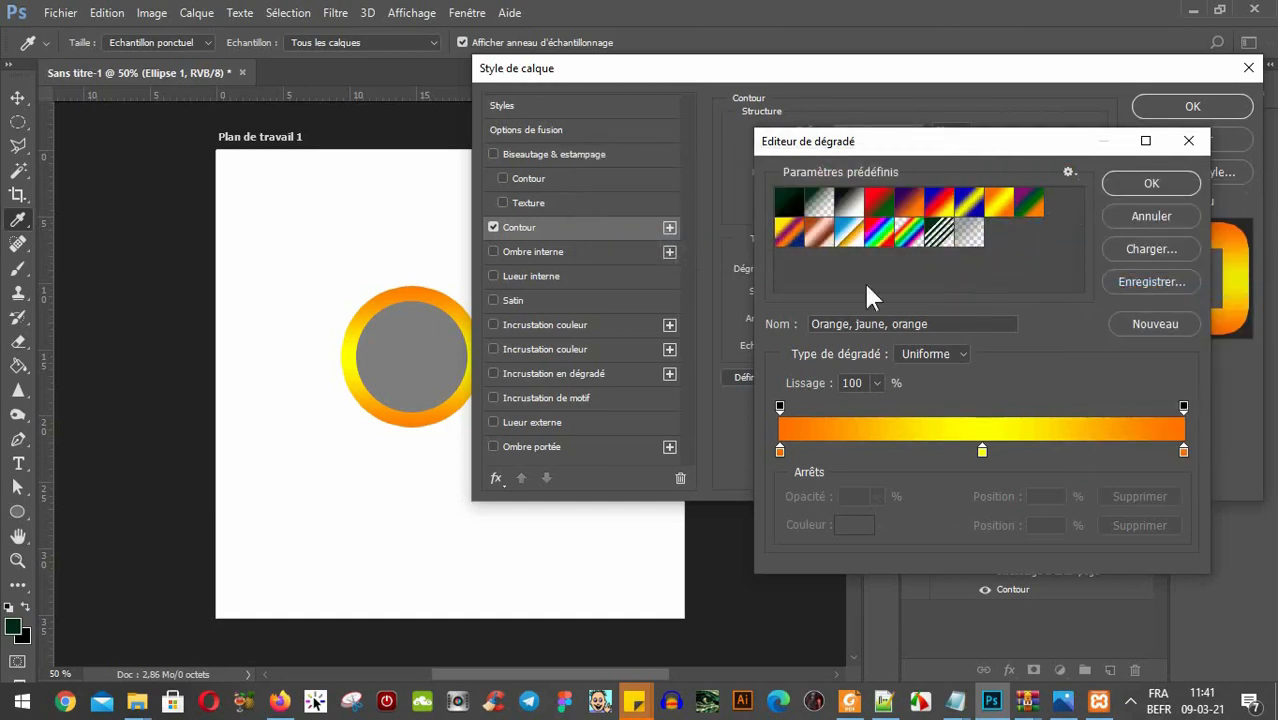
Append the Métaux gradients to the presets, and try Or and Cuivre on the stroke.
click(1069, 170)
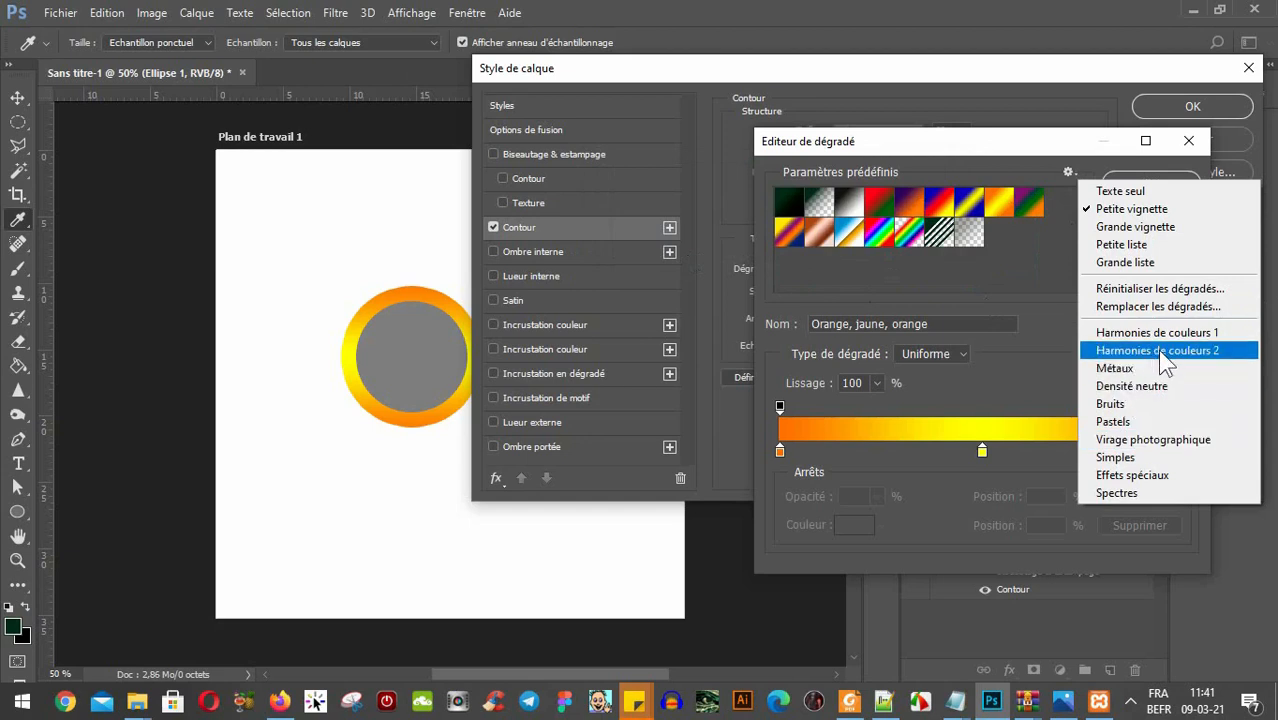
click(1140, 369)
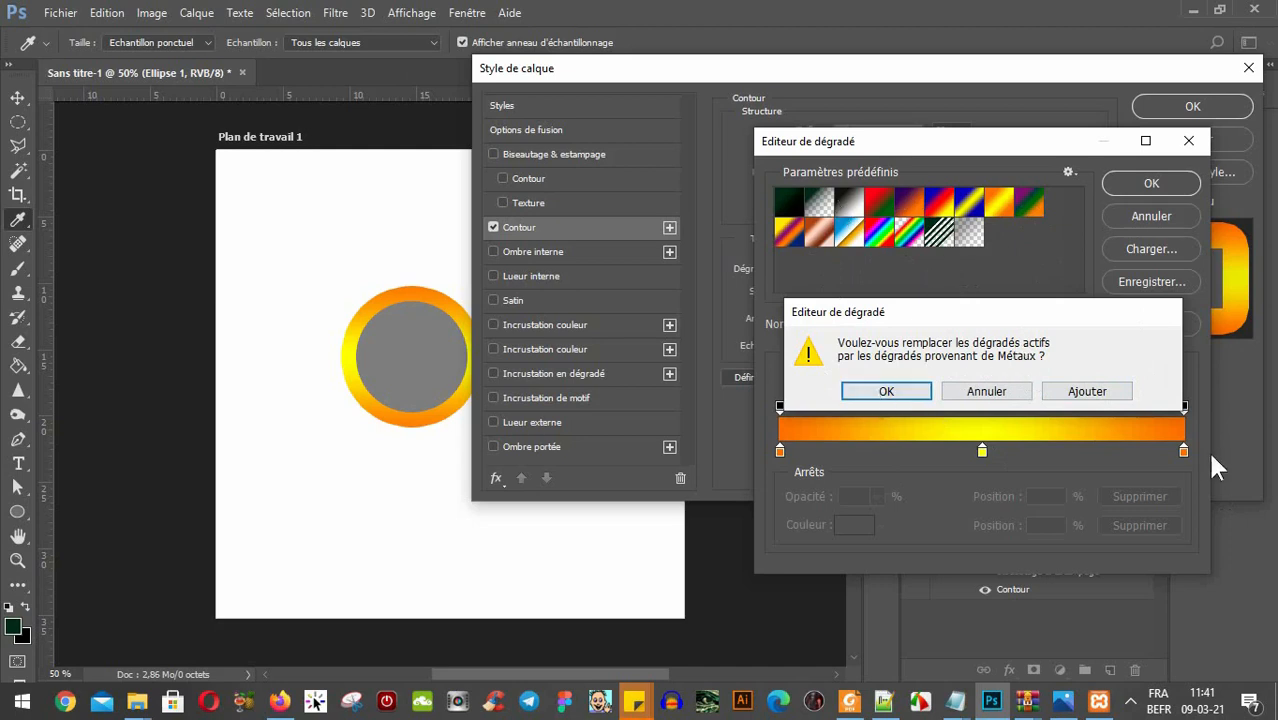
click(1070, 392)
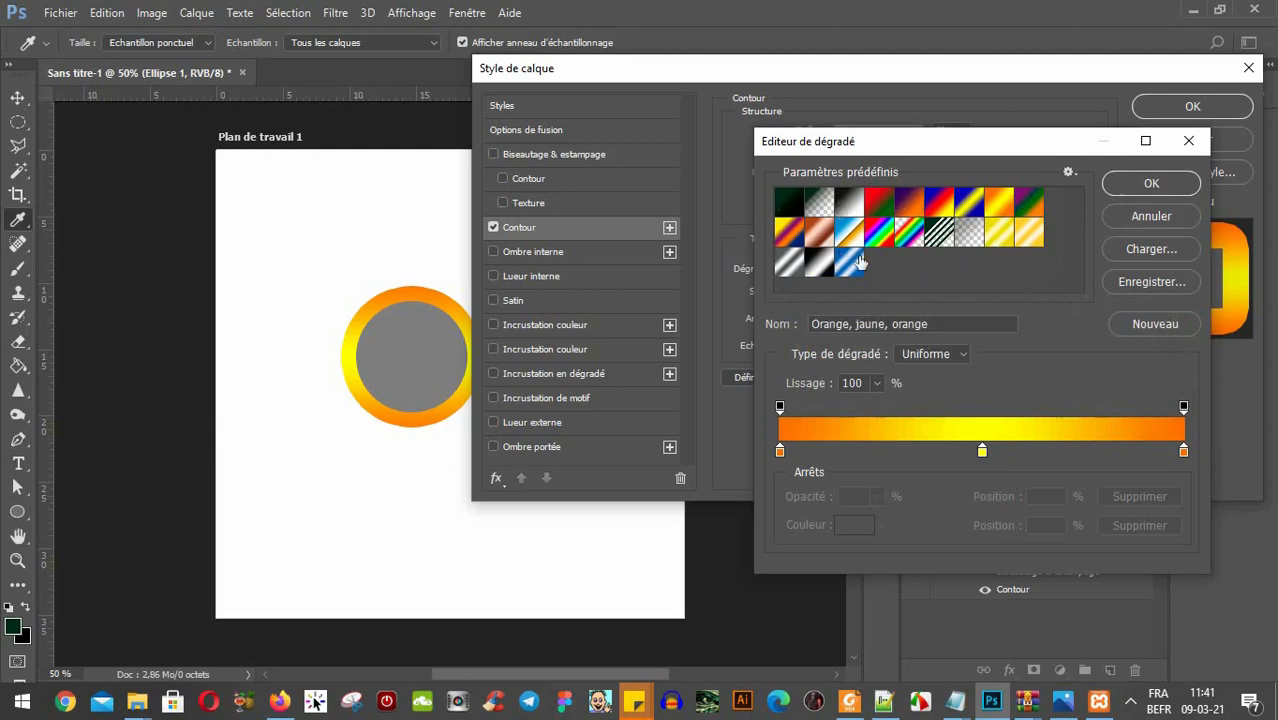
click(1028, 234)
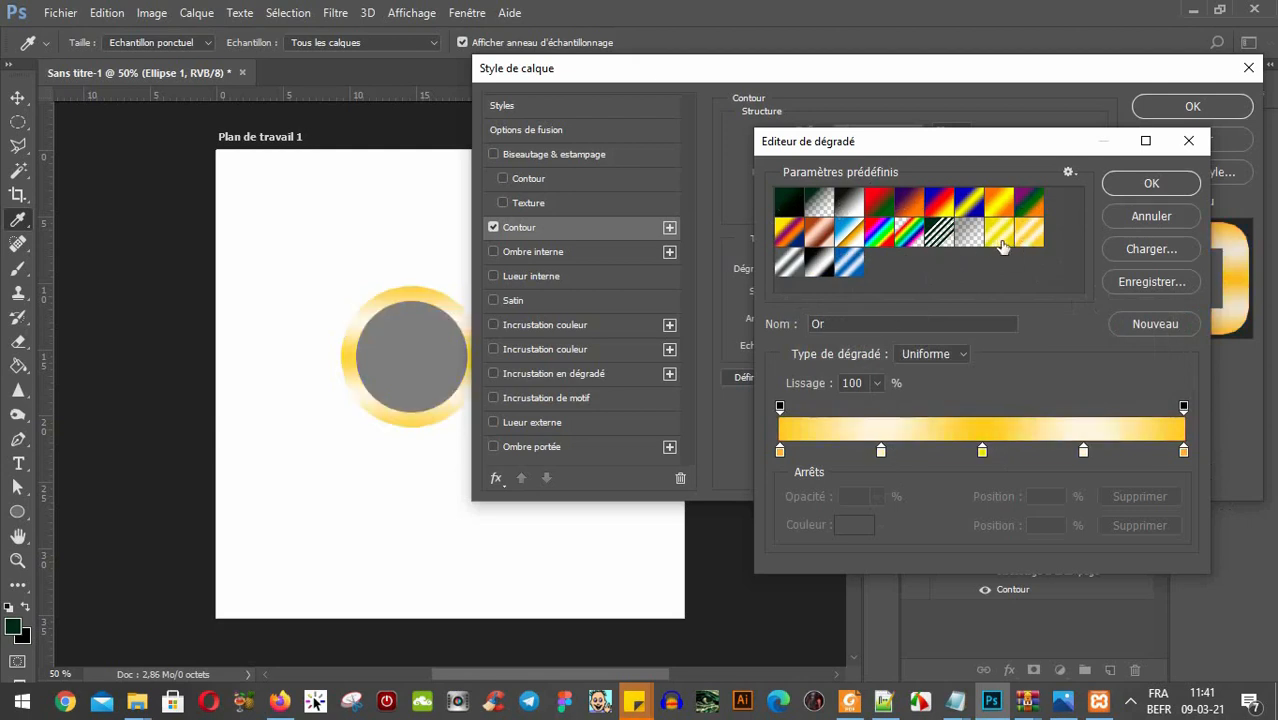
click(995, 238)
Append the Bruits gradients to the existing presets.
click(1068, 173)
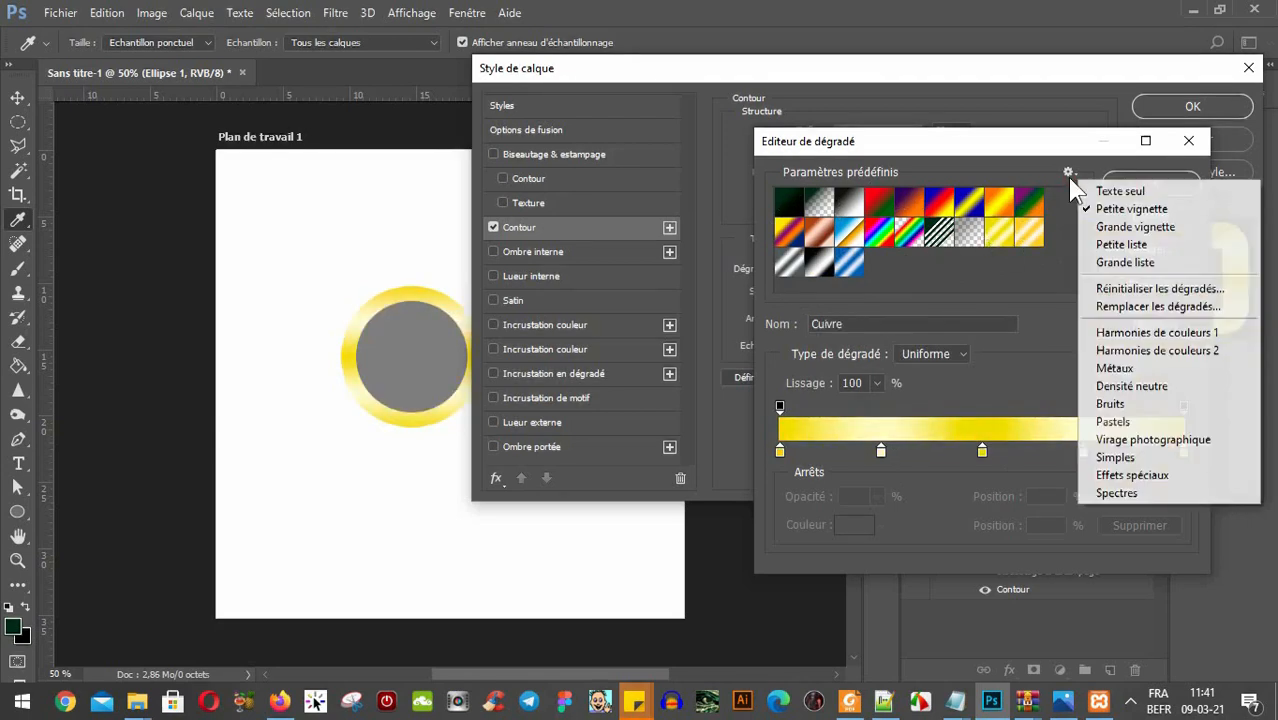
click(1112, 404)
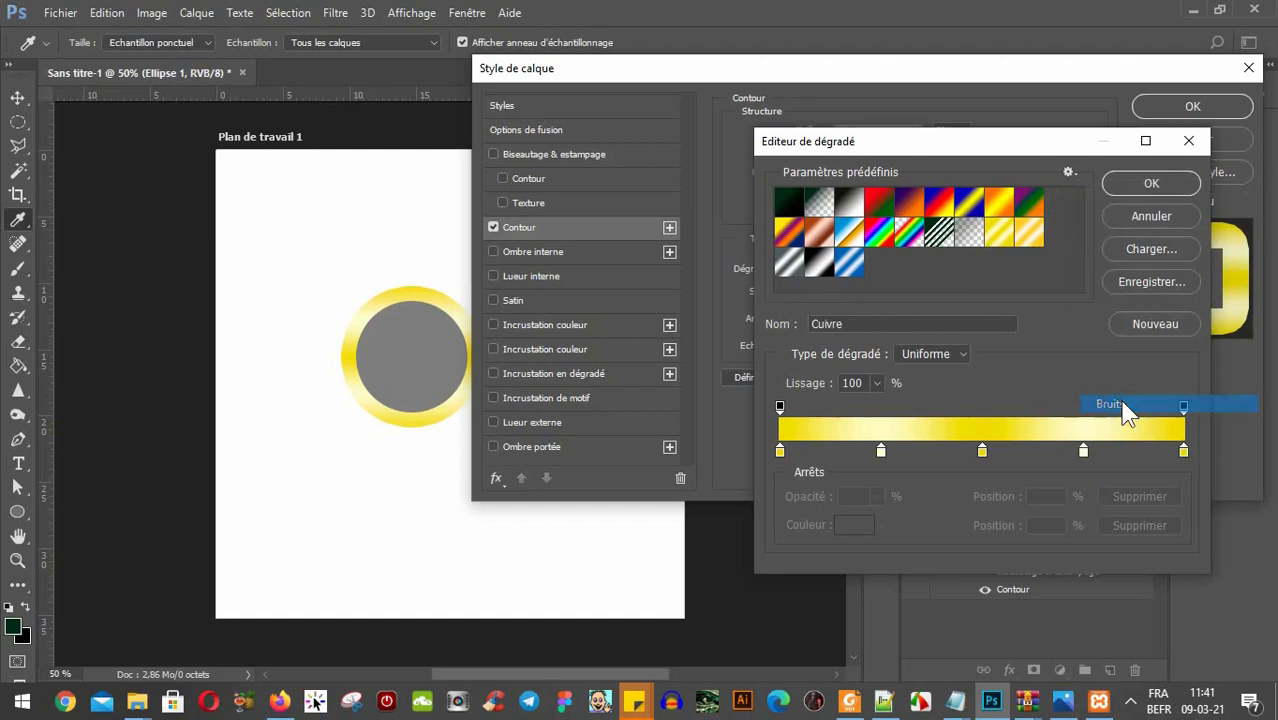
click(1080, 392)
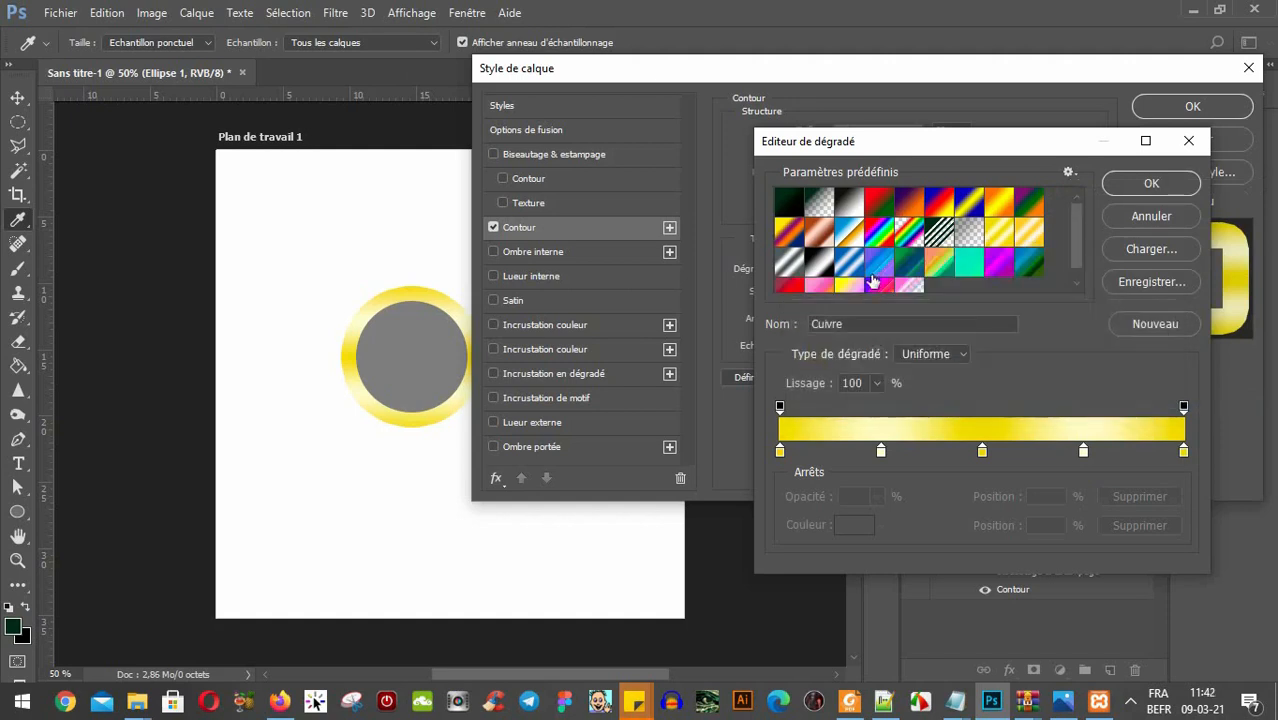
Try several of the noise gradients on the stroke, including Lever de soleil and Marin profond.
click(880, 268)
click(930, 270)
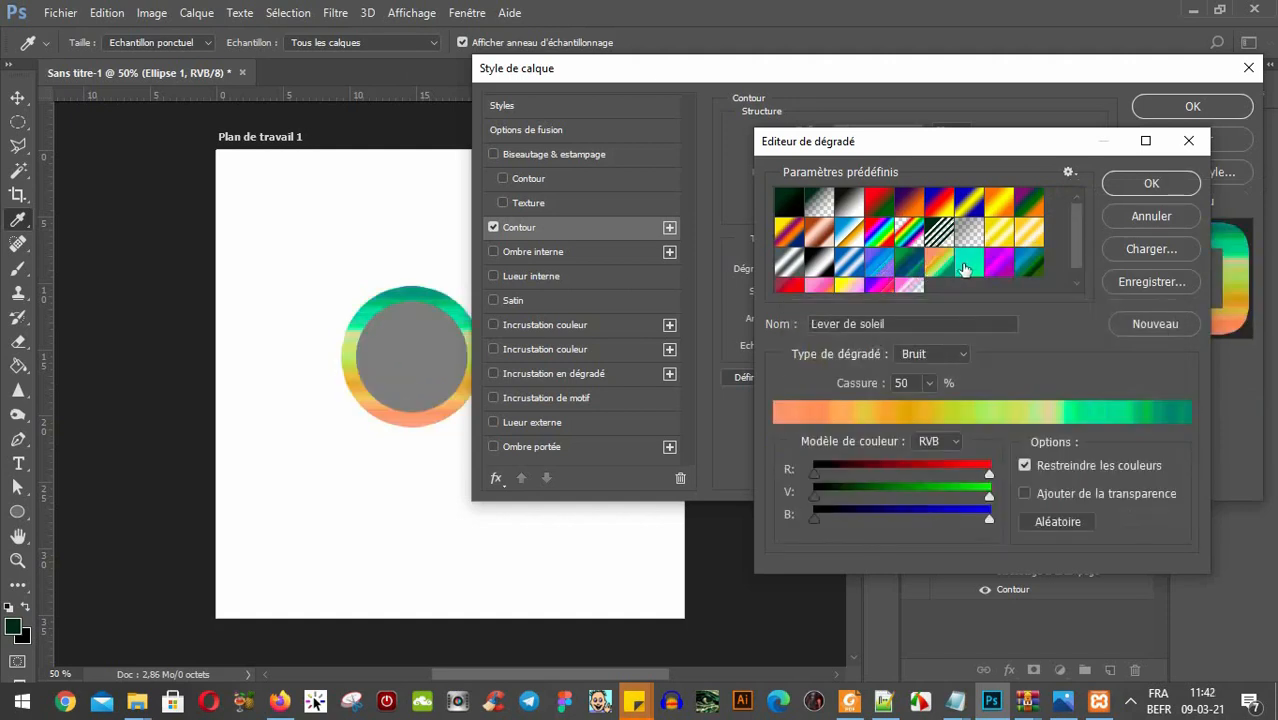
click(968, 265)
click(996, 266)
click(1023, 266)
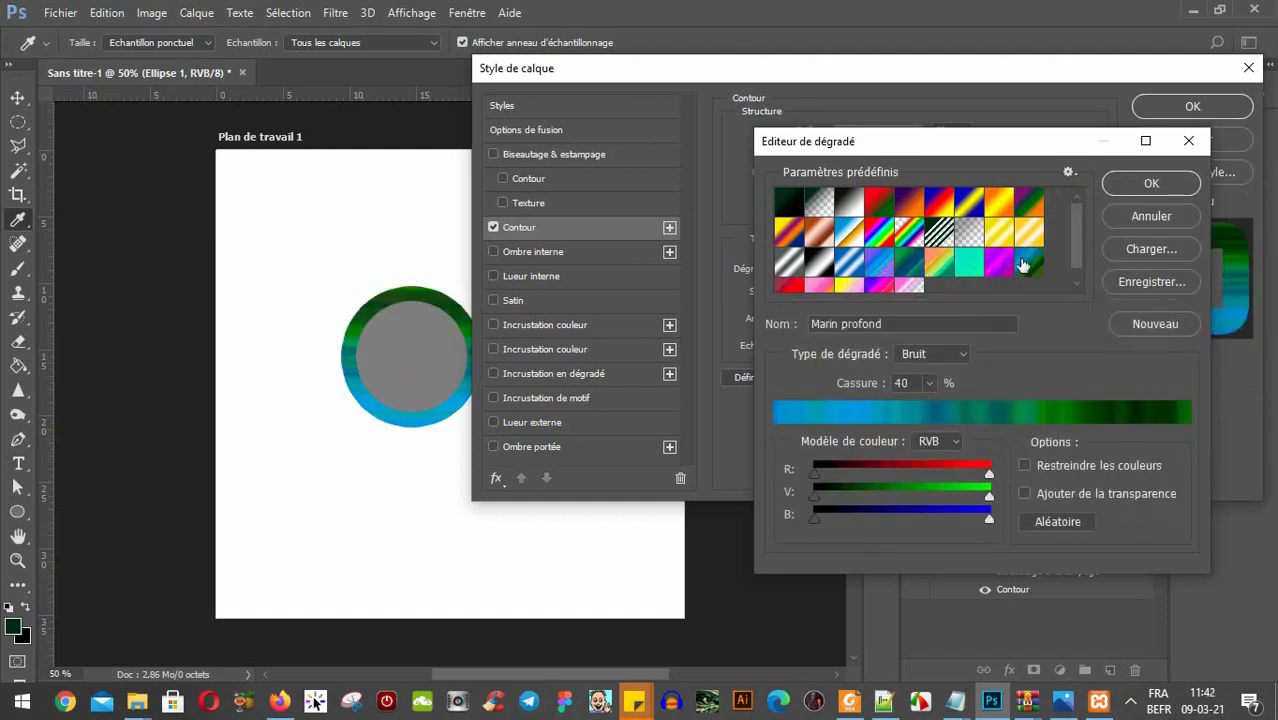
Try the Arc-en-ciel transparent gradient on the stroke, and apply the Noir, blanc preset.
click(849, 203)
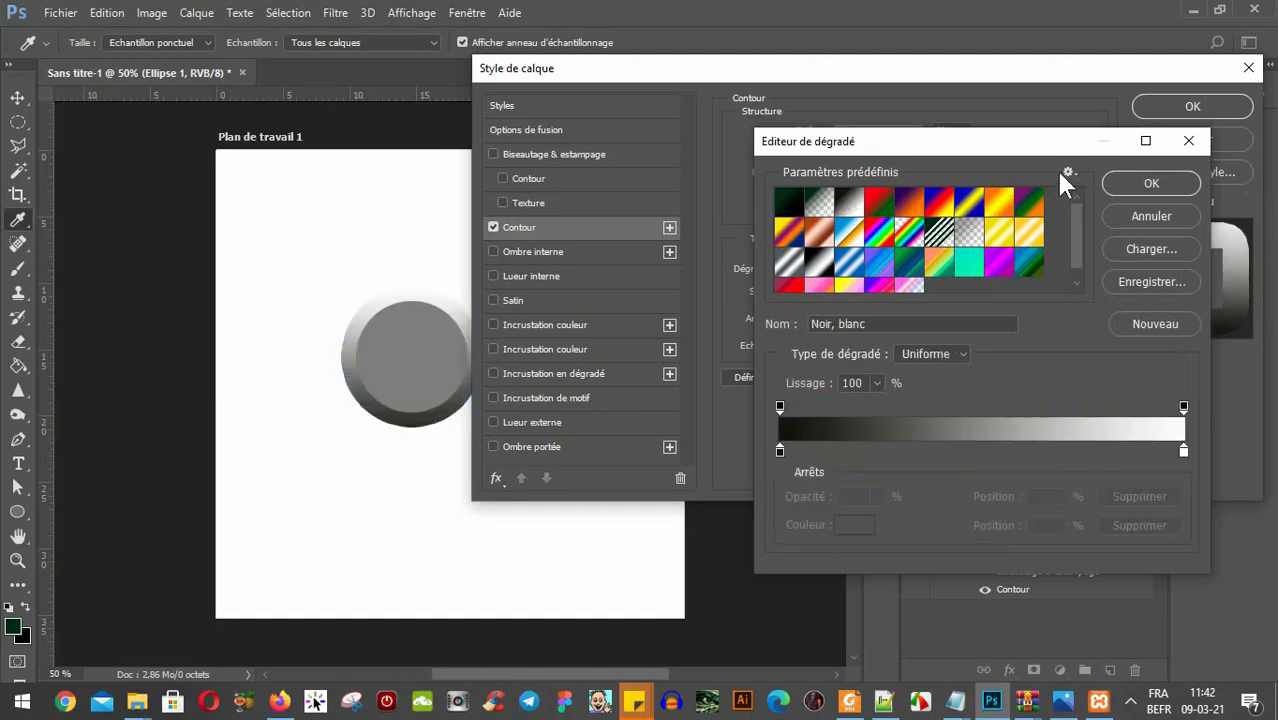
drag(996, 139, 970, 123)
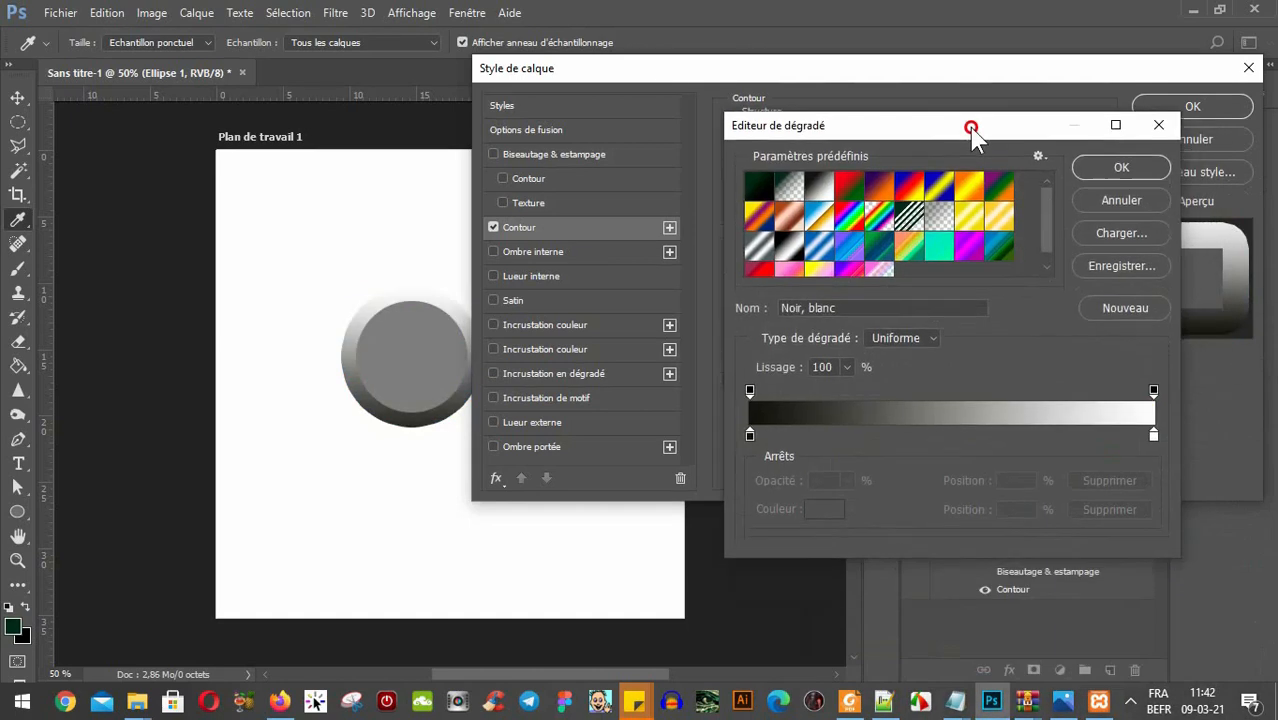
click(872, 218)
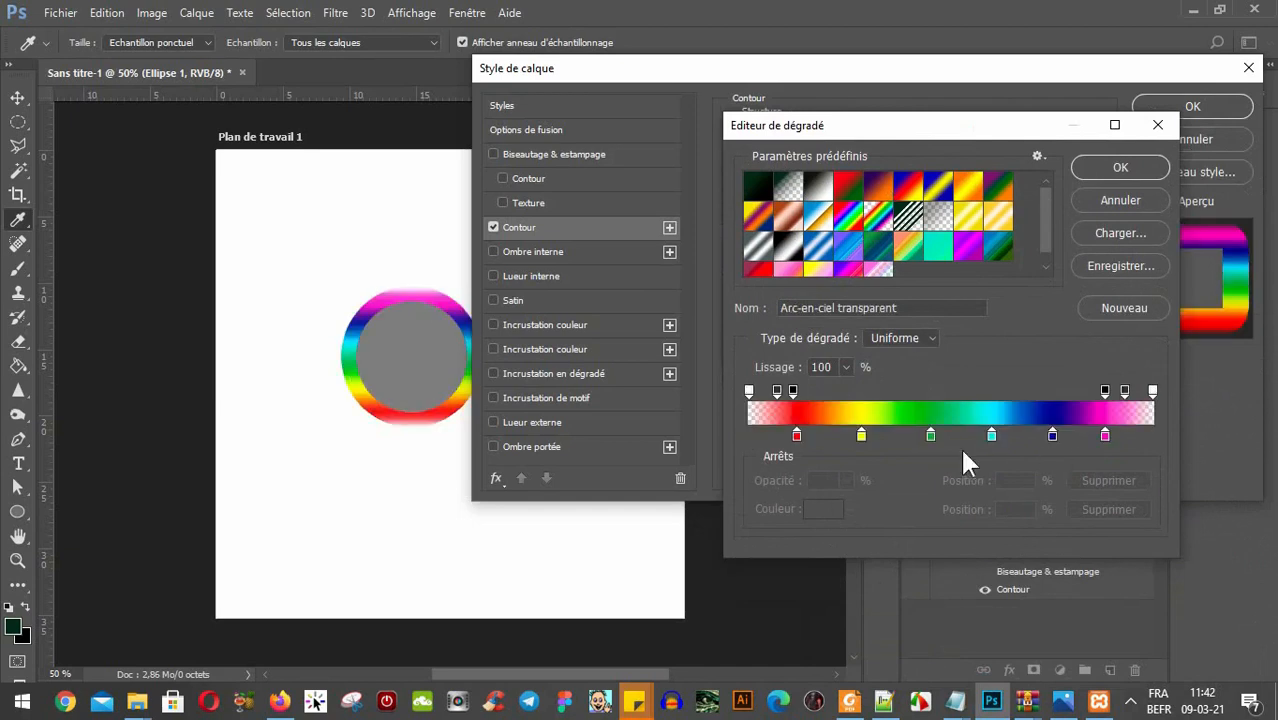
click(818, 188)
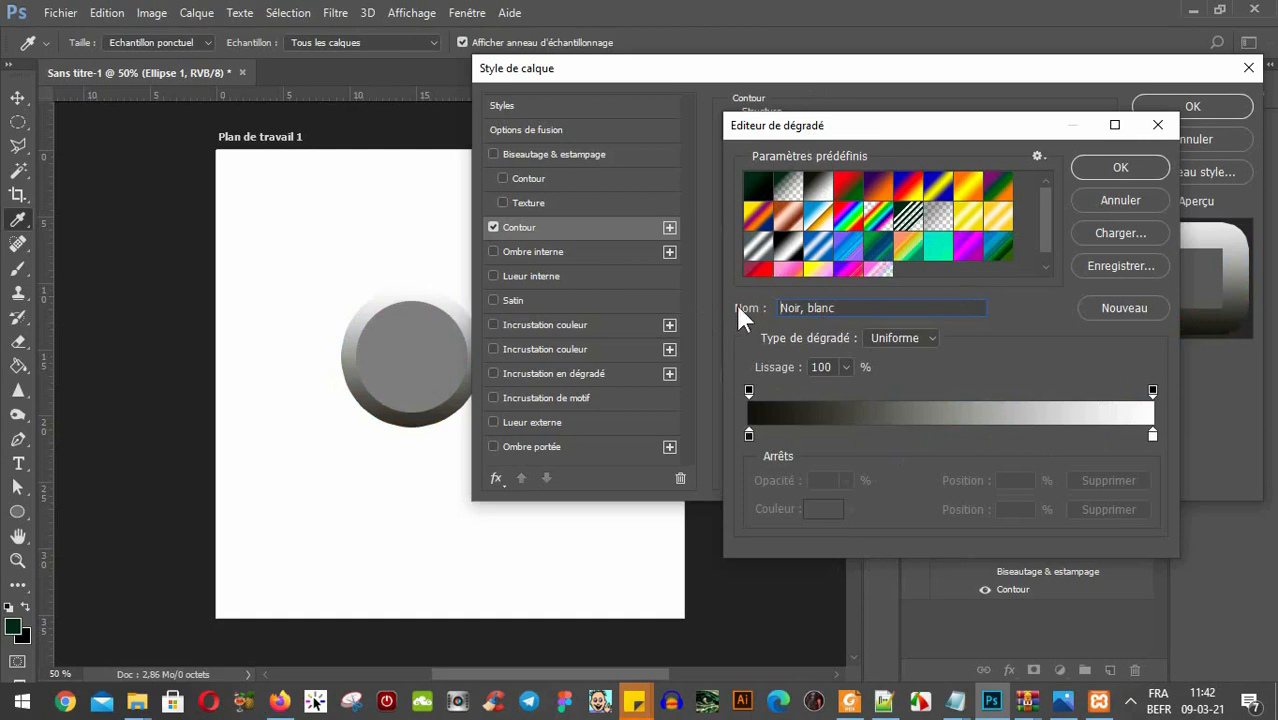
Try the Bruit gradient type, and return the type to Uniforme.
click(900, 338)
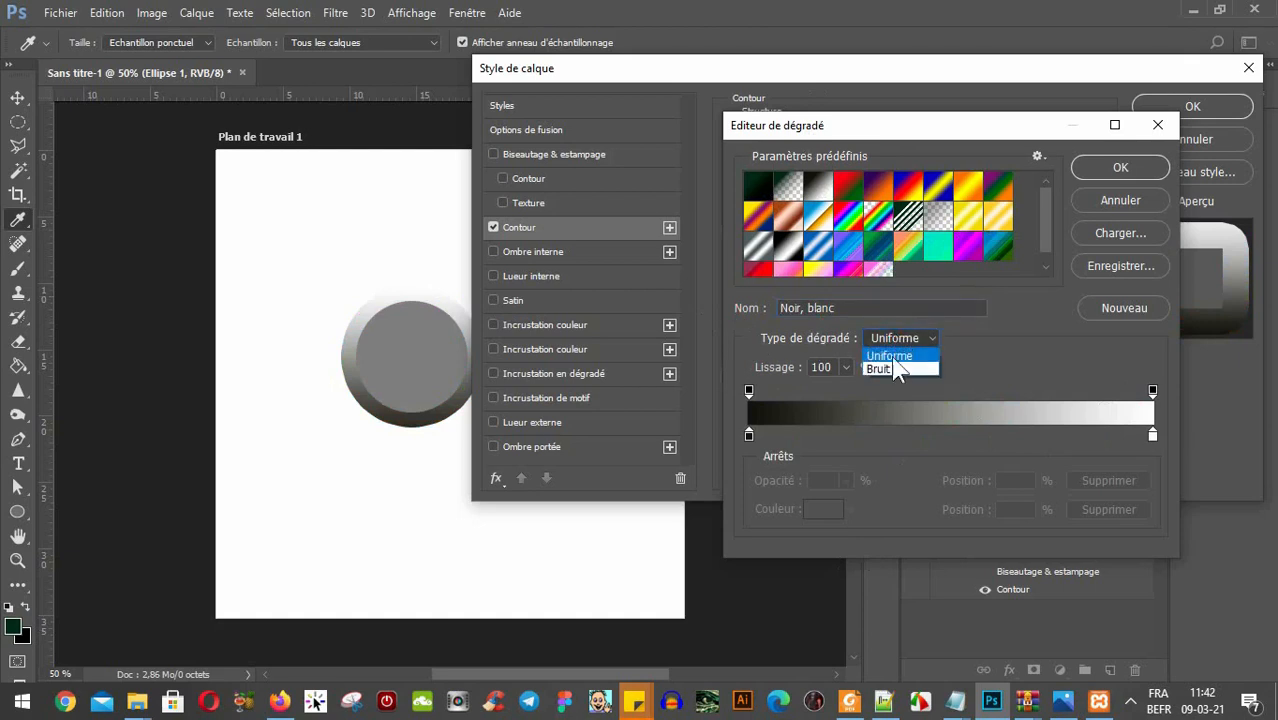
click(888, 368)
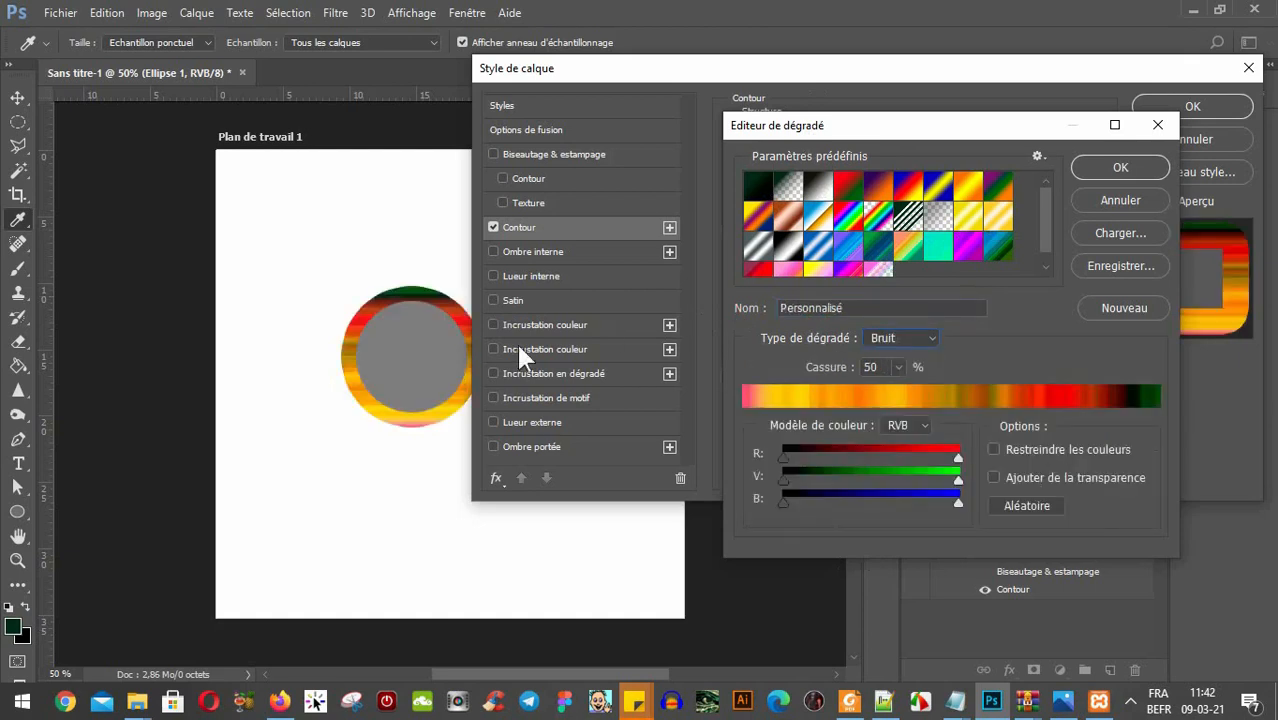
click(918, 335)
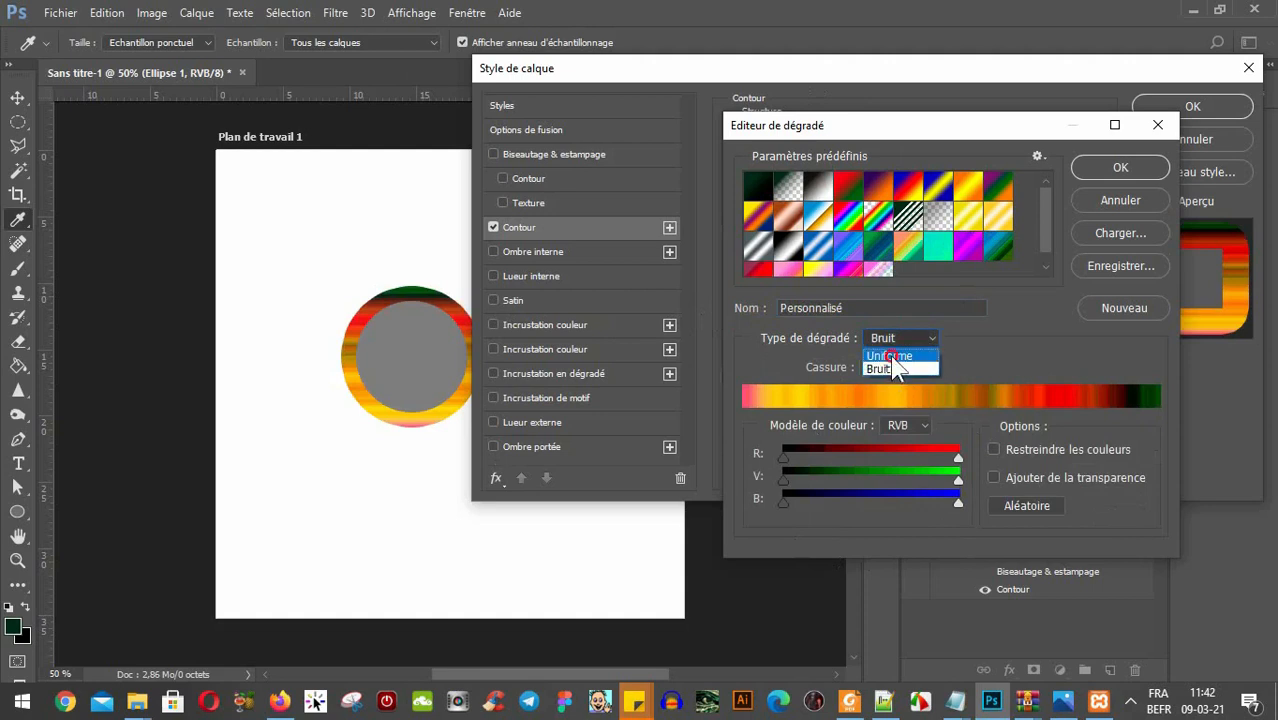
click(889, 352)
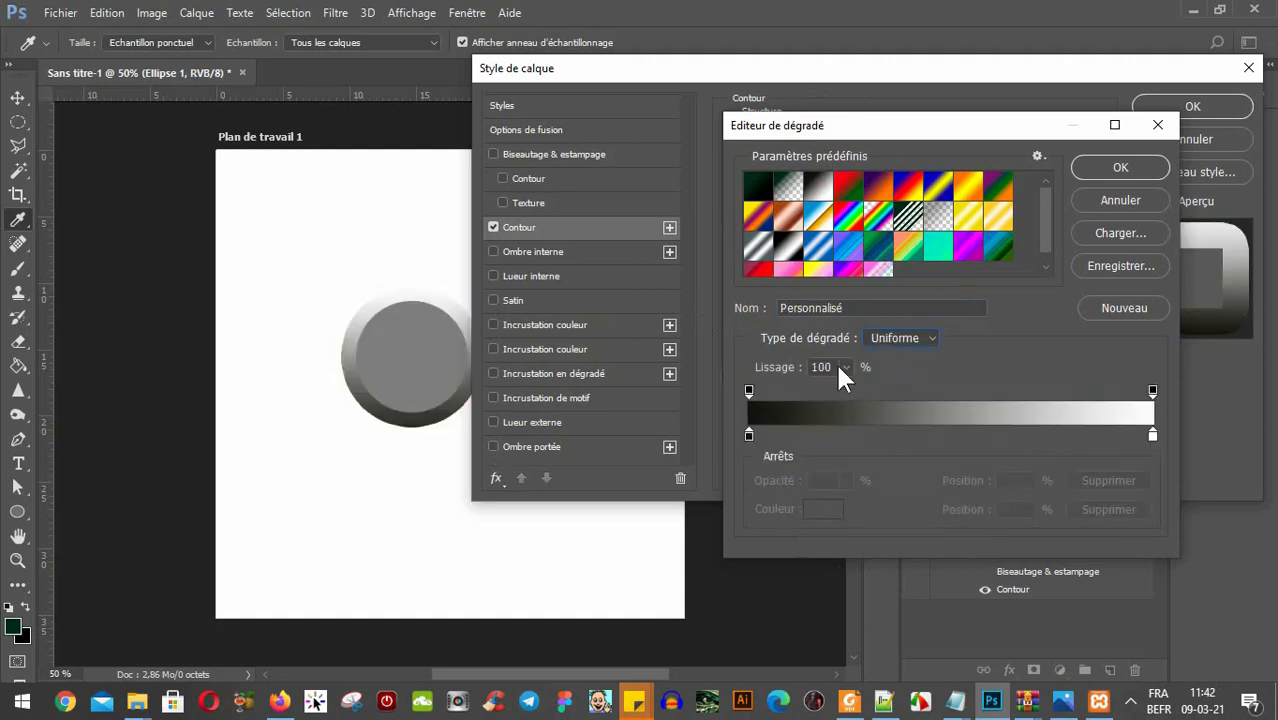
Set the gradient's smoothing (Lissage) to 0 %.
click(846, 367)
drag(845, 388, 776, 393)
drag(788, 392, 756, 401)
click(978, 361)
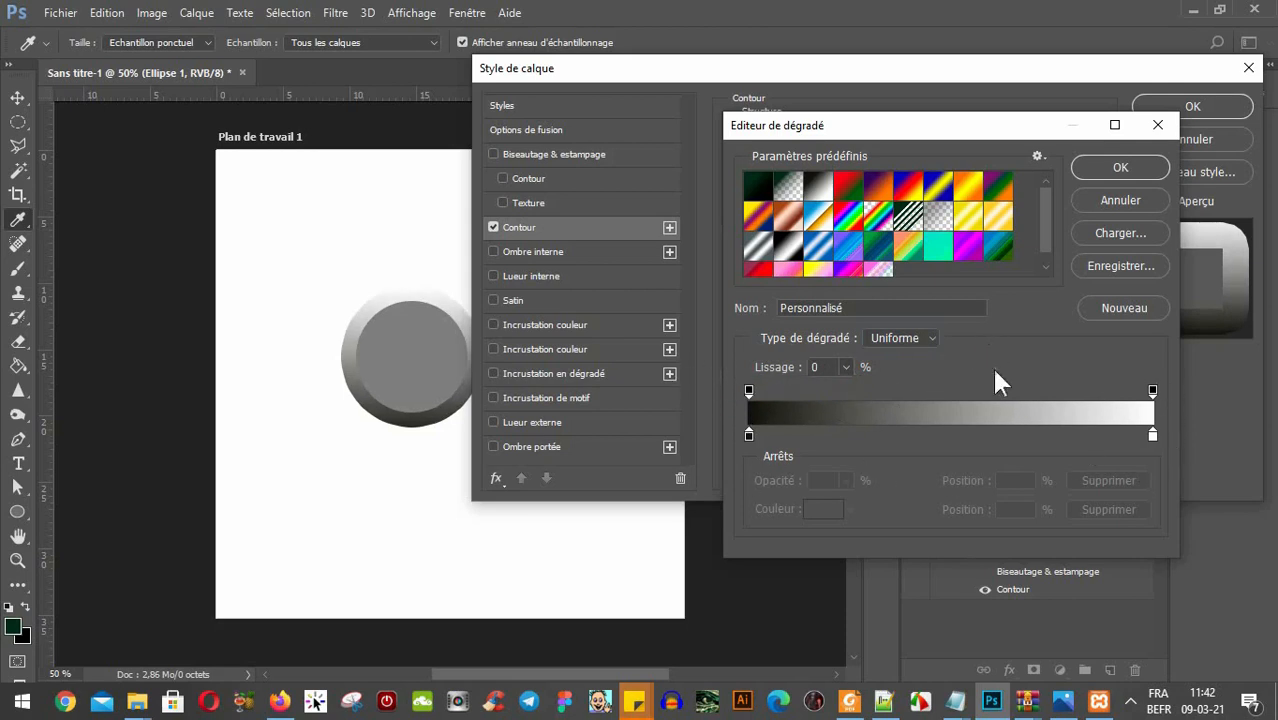
Check the gradient's opacity and colour stops, and lower the opacity of the stop at position 0 % to 0 %.
click(749, 390)
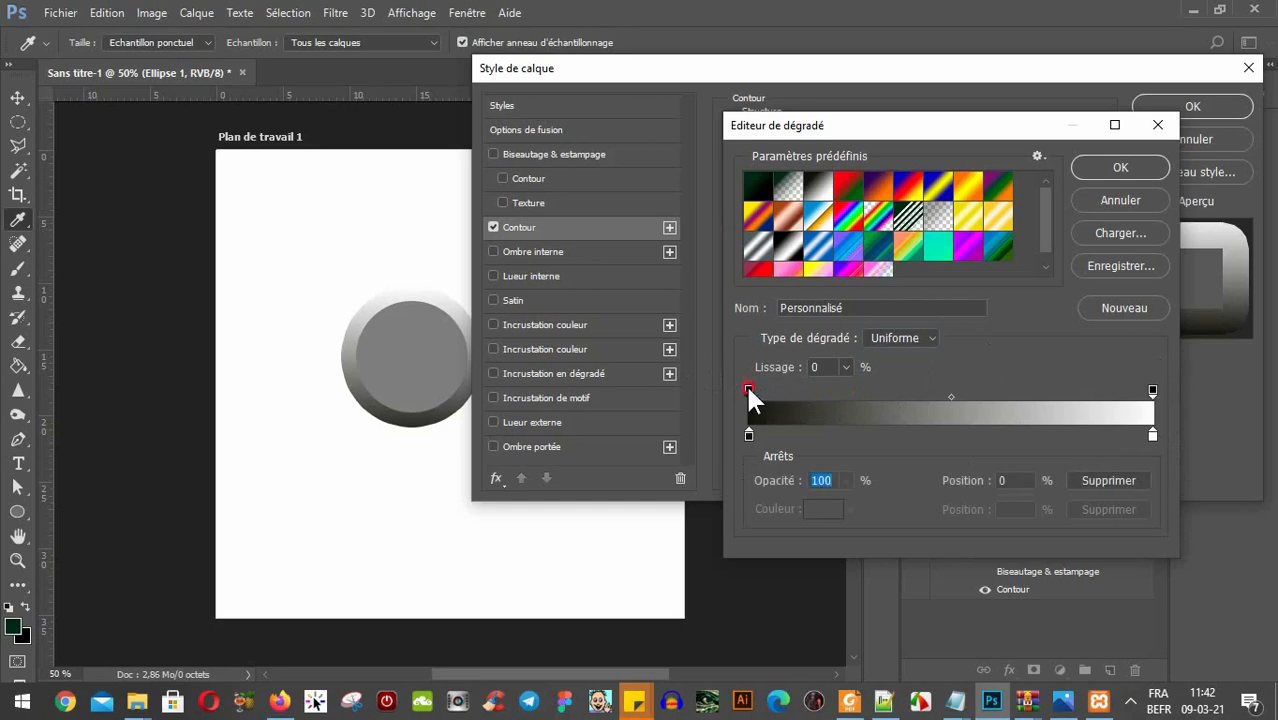
click(1153, 391)
click(1152, 434)
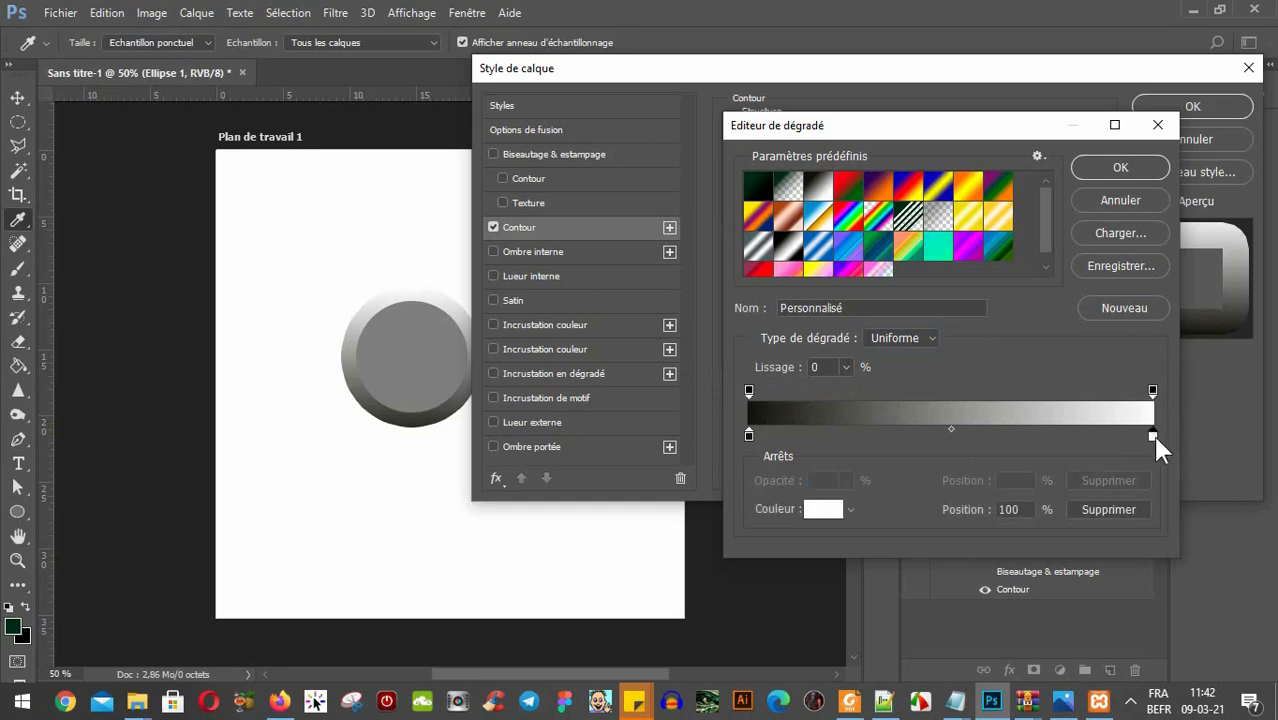
click(749, 390)
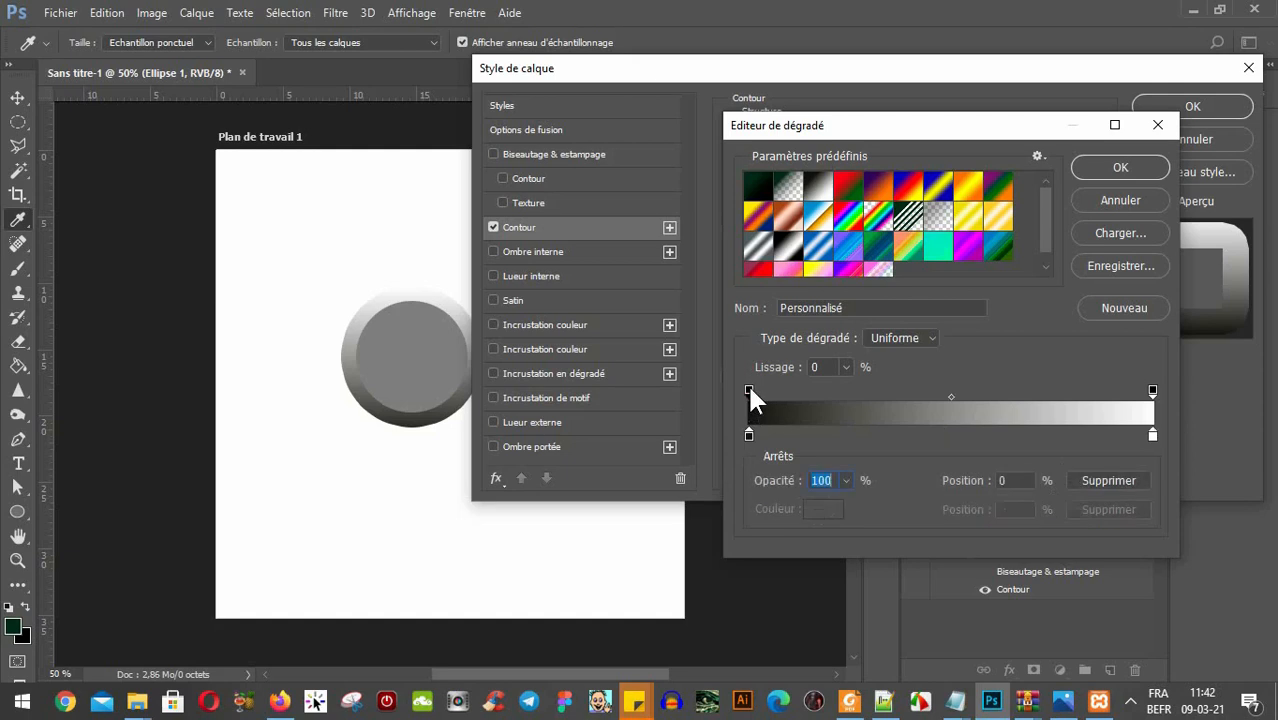
click(1153, 390)
click(749, 390)
click(845, 480)
drag(819, 504, 802, 500)
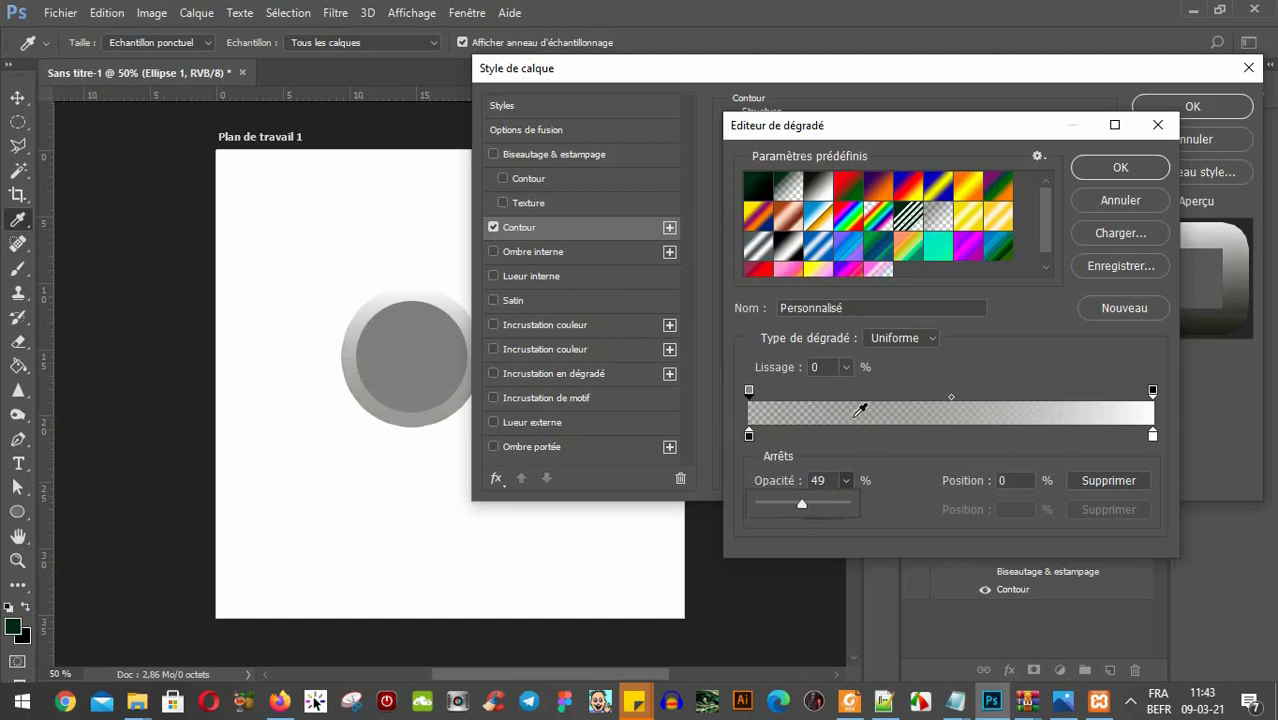
drag(799, 502, 739, 551)
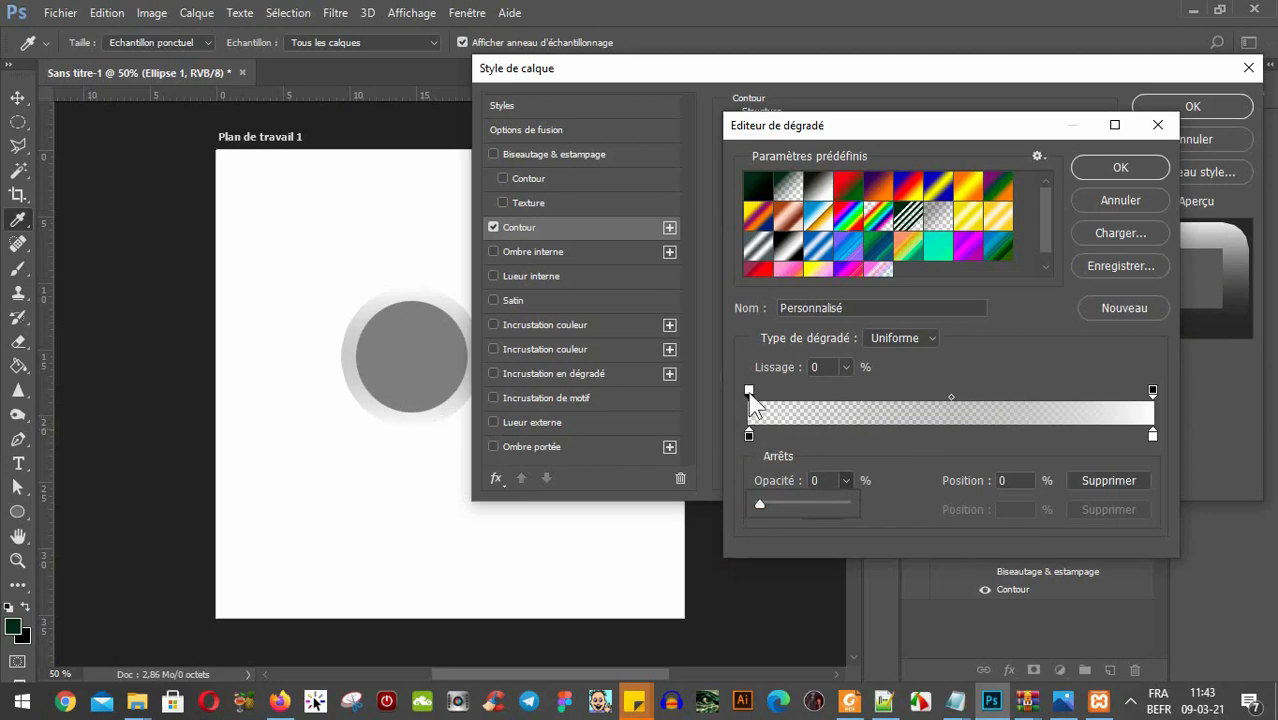
click(749, 434)
click(750, 393)
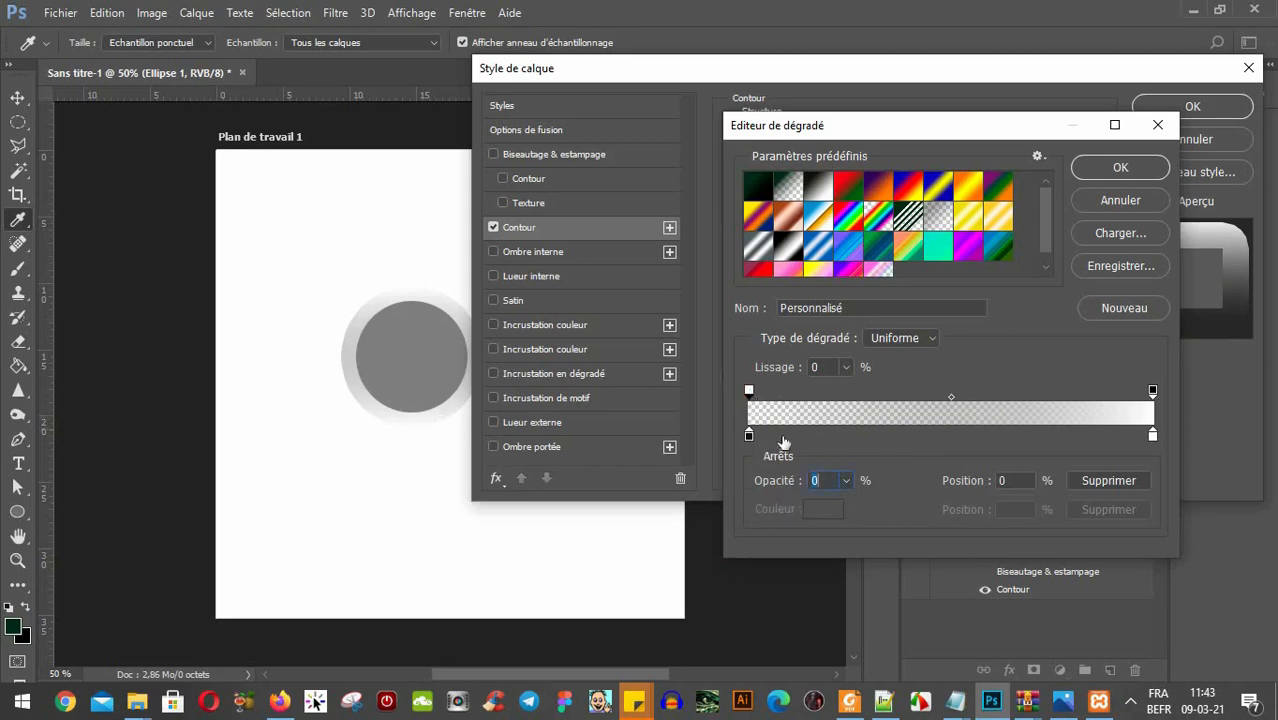
Raise the opacity of the stop at position 0 % to 100 %, and shift the opacity midpoint to 52 %.
click(847, 480)
drag(848, 503, 933, 515)
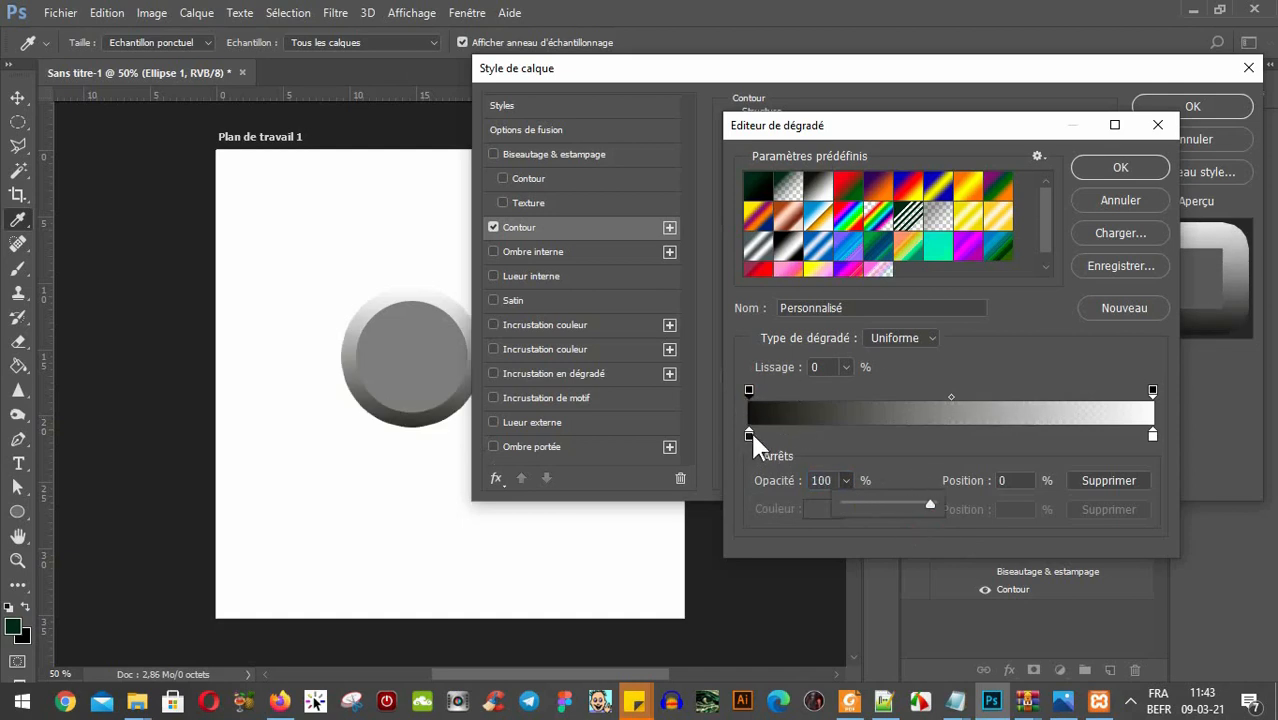
click(1152, 391)
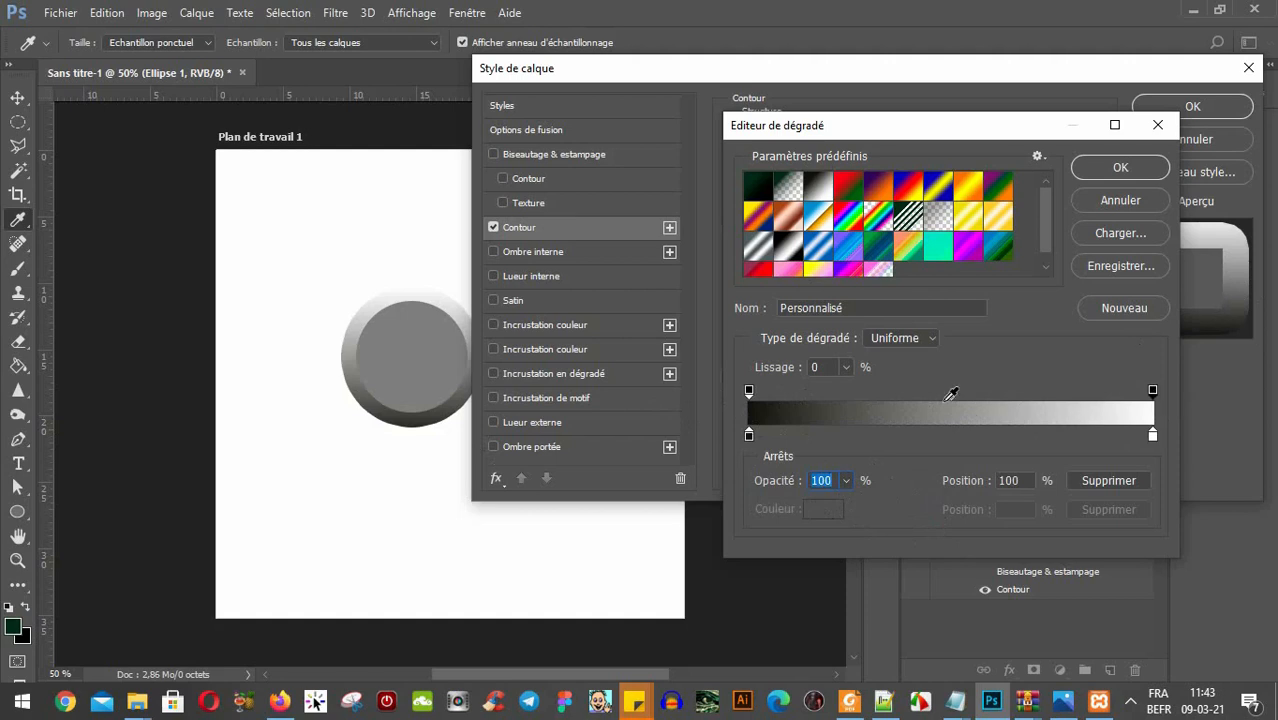
drag(948, 391, 822, 385)
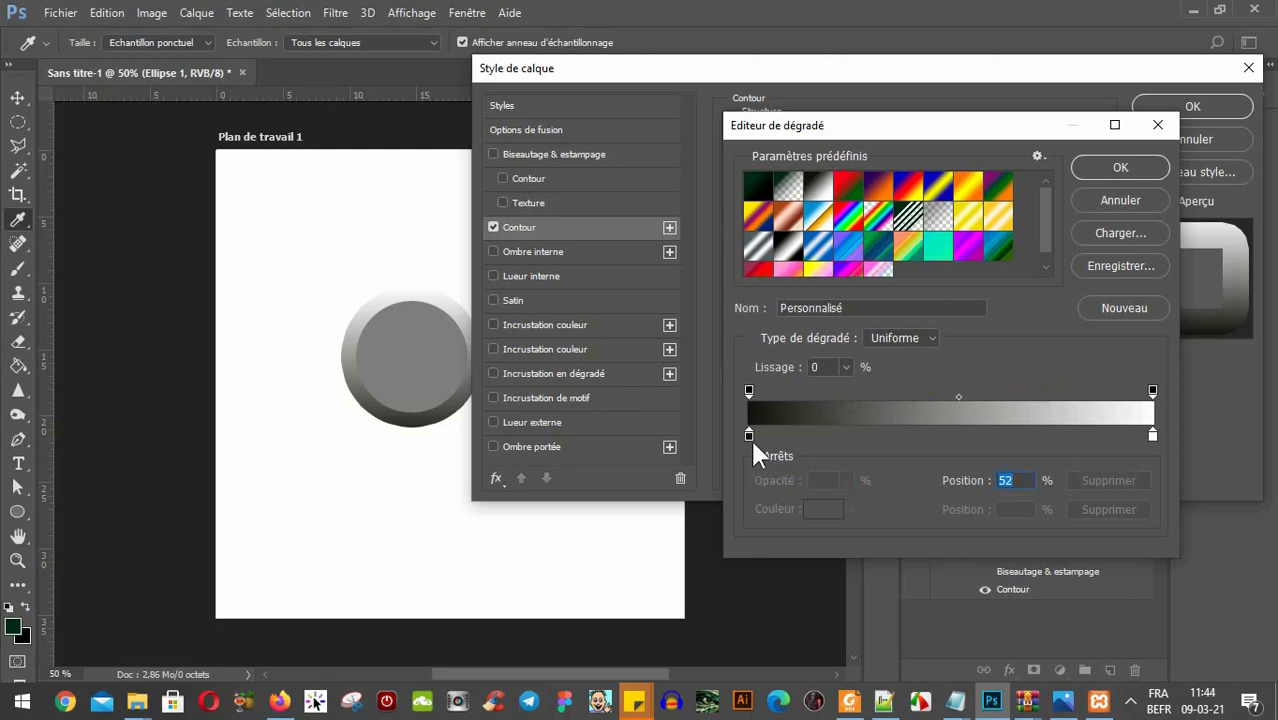
Change the colour stop at position 0 % to a saturated blue.
drag(749, 434, 746, 438)
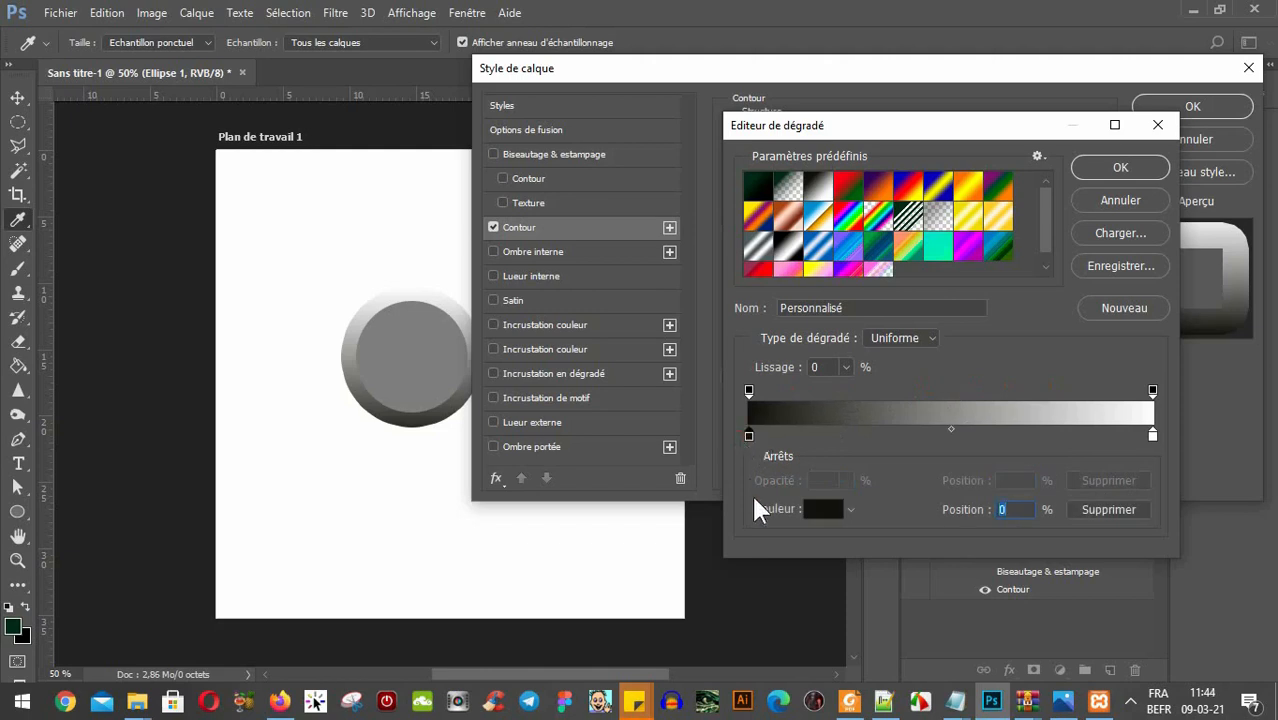
click(749, 390)
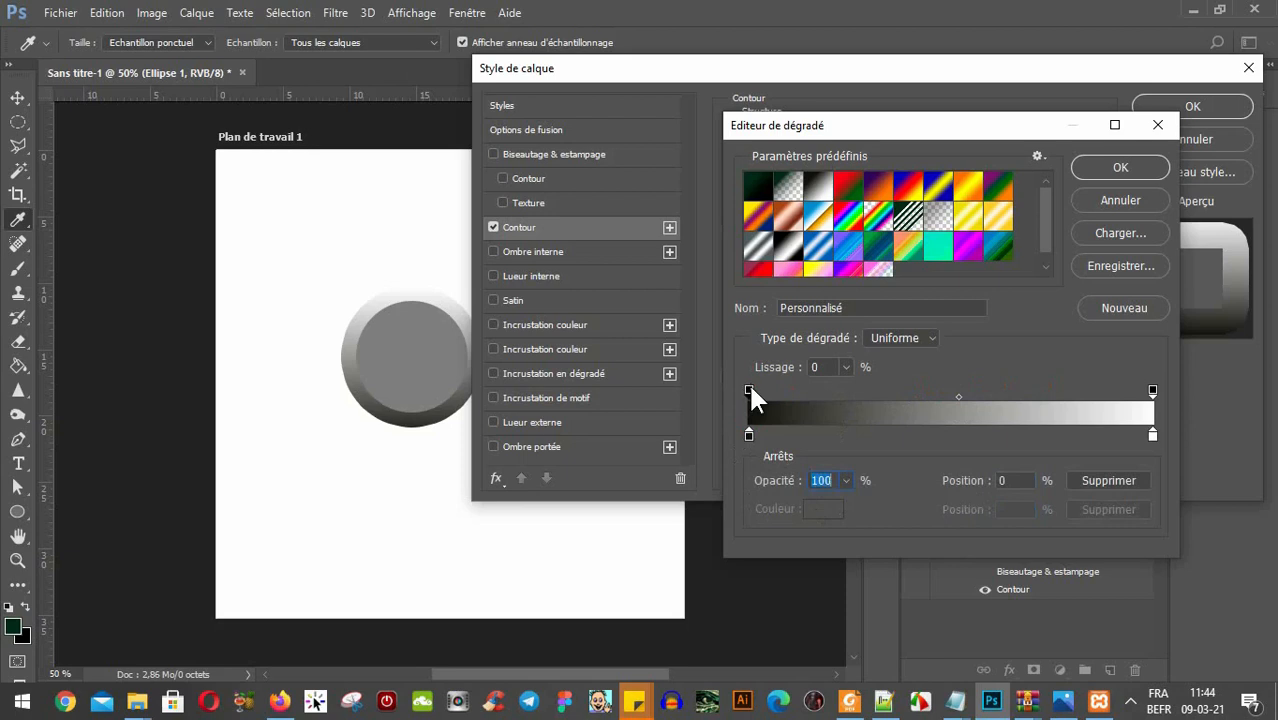
click(748, 435)
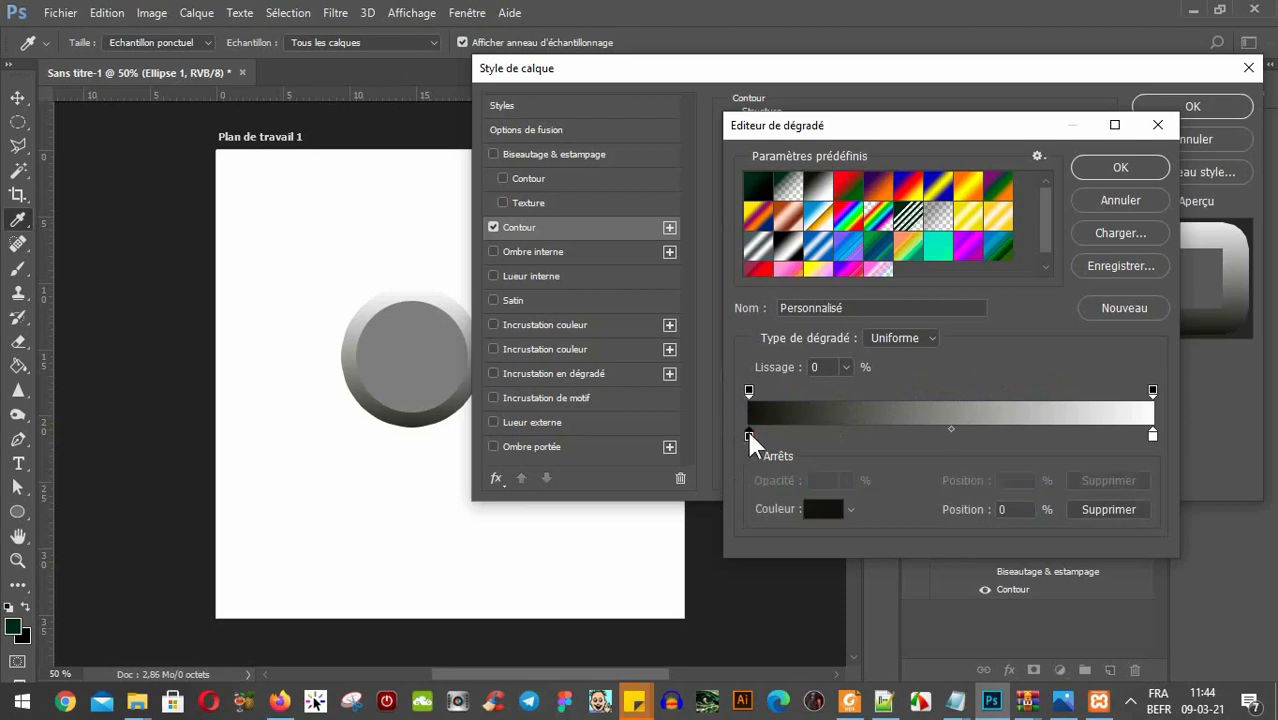
click(822, 518)
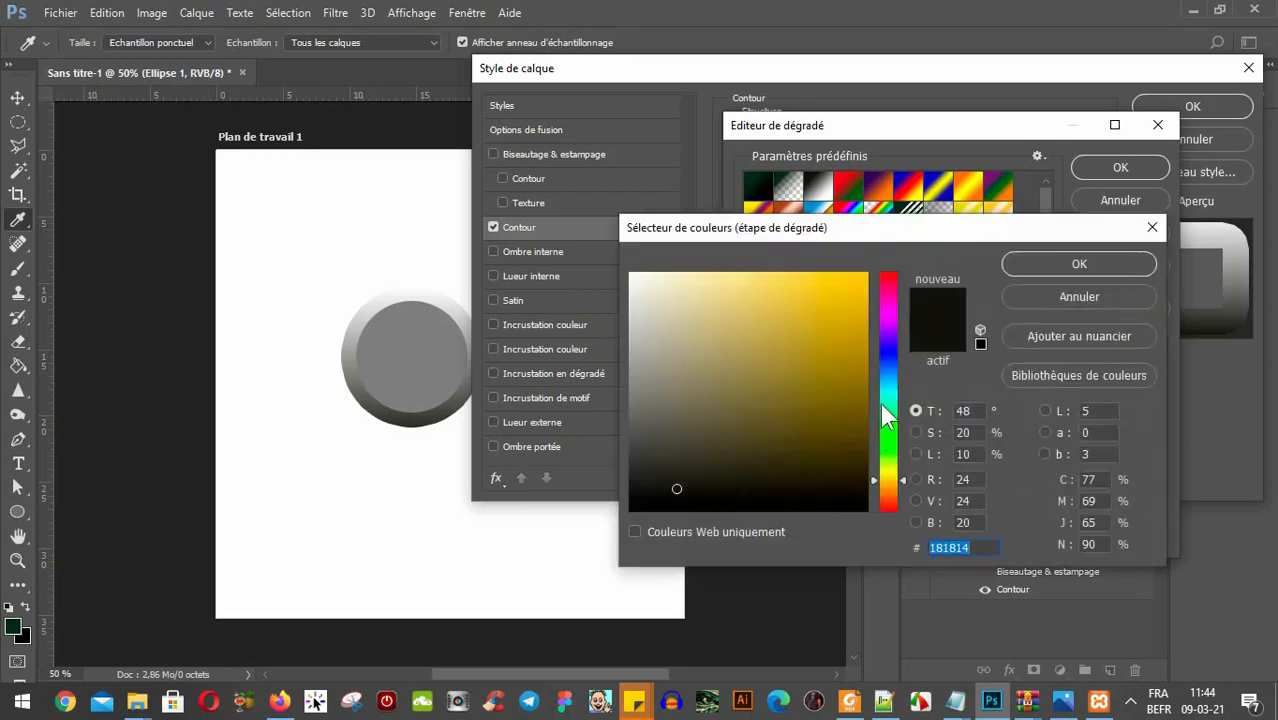
click(887, 356)
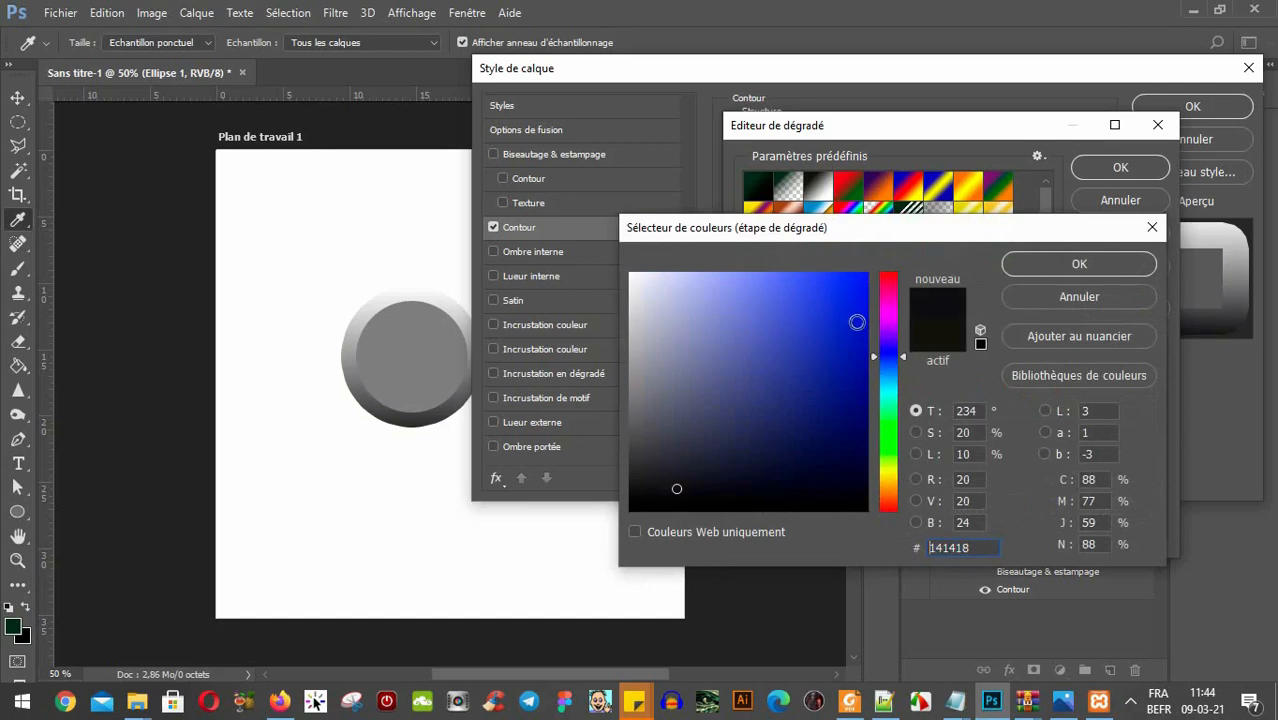
click(856, 321)
click(1042, 262)
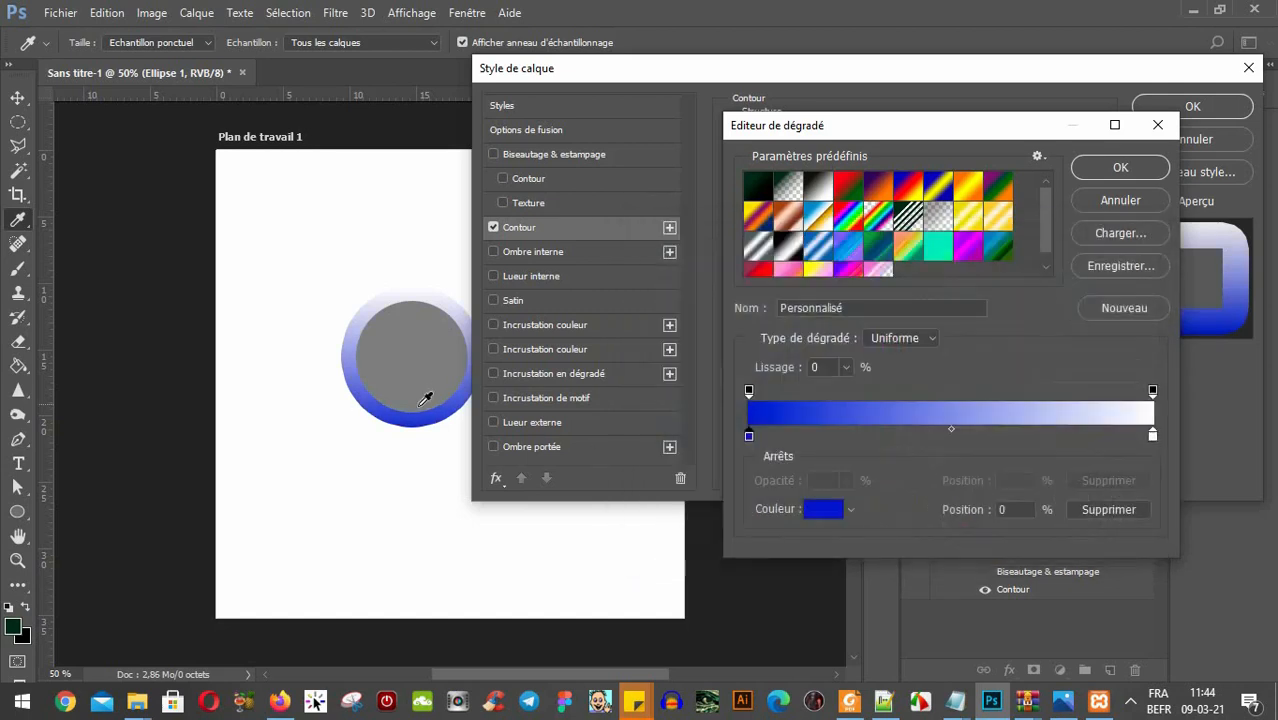
Change the colour stop at position 100 % to orange #ff7800.
click(1153, 437)
click(822, 509)
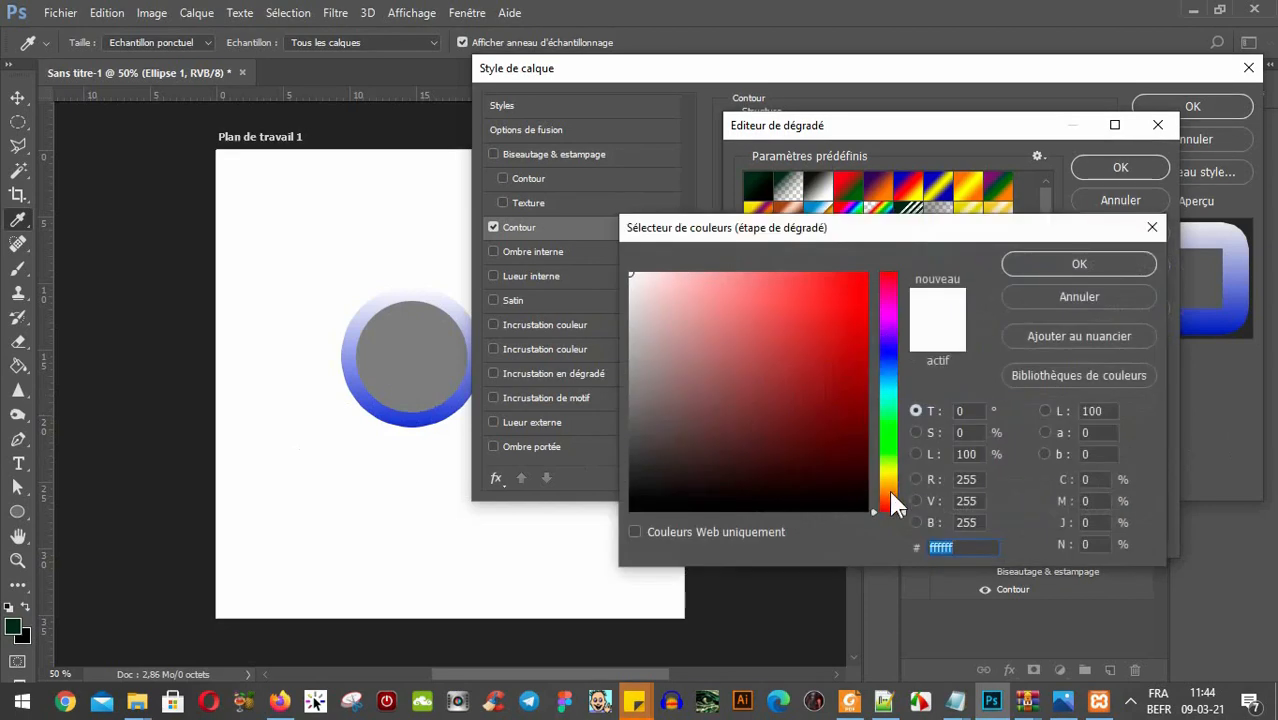
click(888, 491)
drag(831, 337, 940, 258)
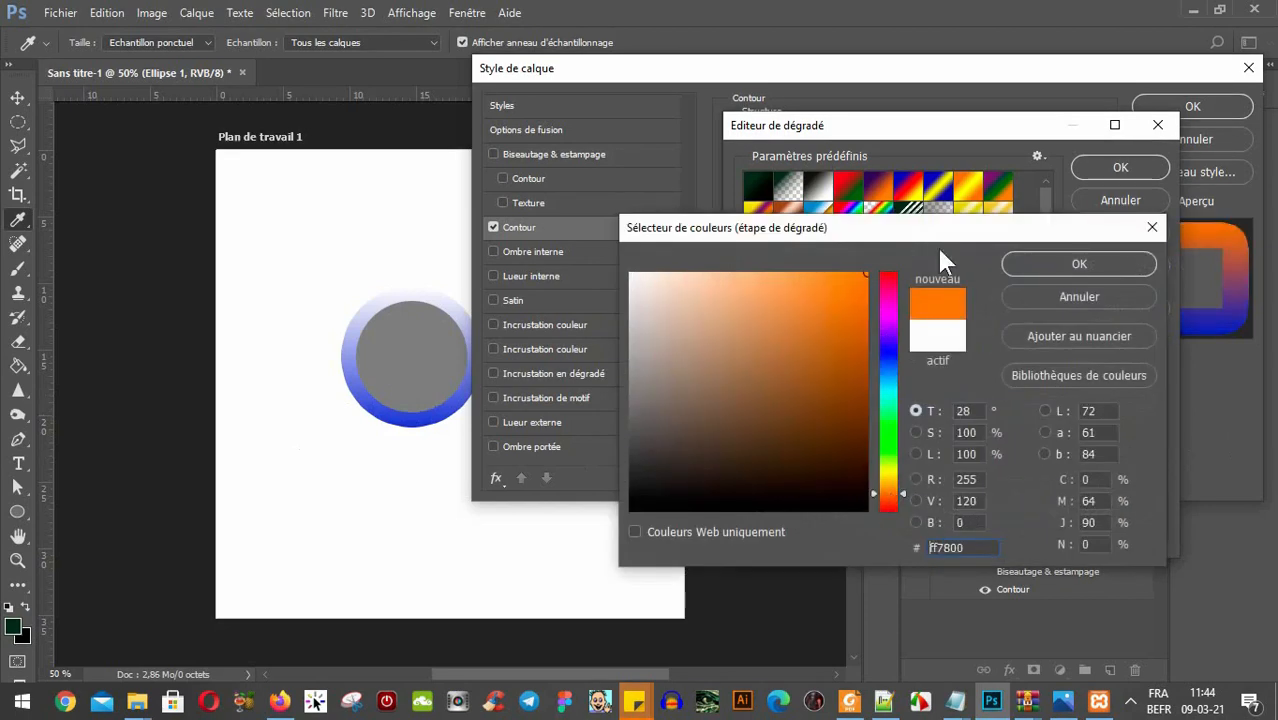
click(1069, 268)
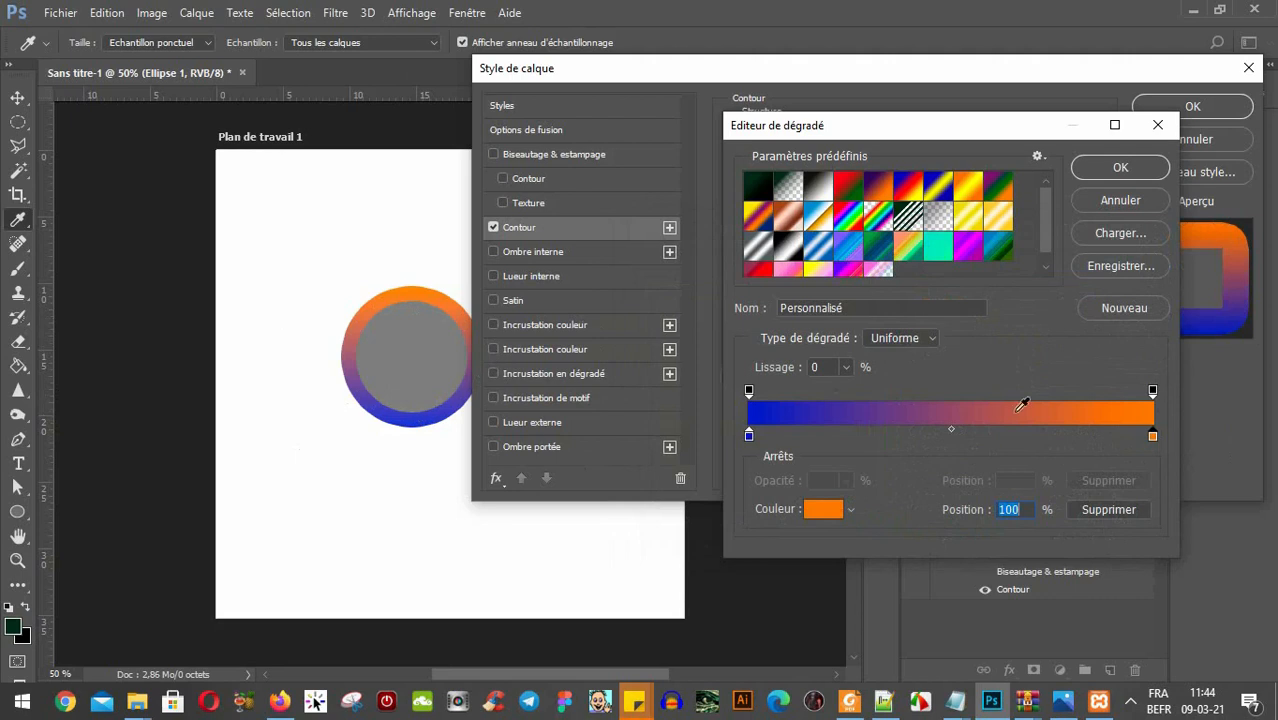
Lower the starting opacity stop to 0 % opacity, and try it at positions 9 % and 45 % before returning it to 0 %.
click(749, 391)
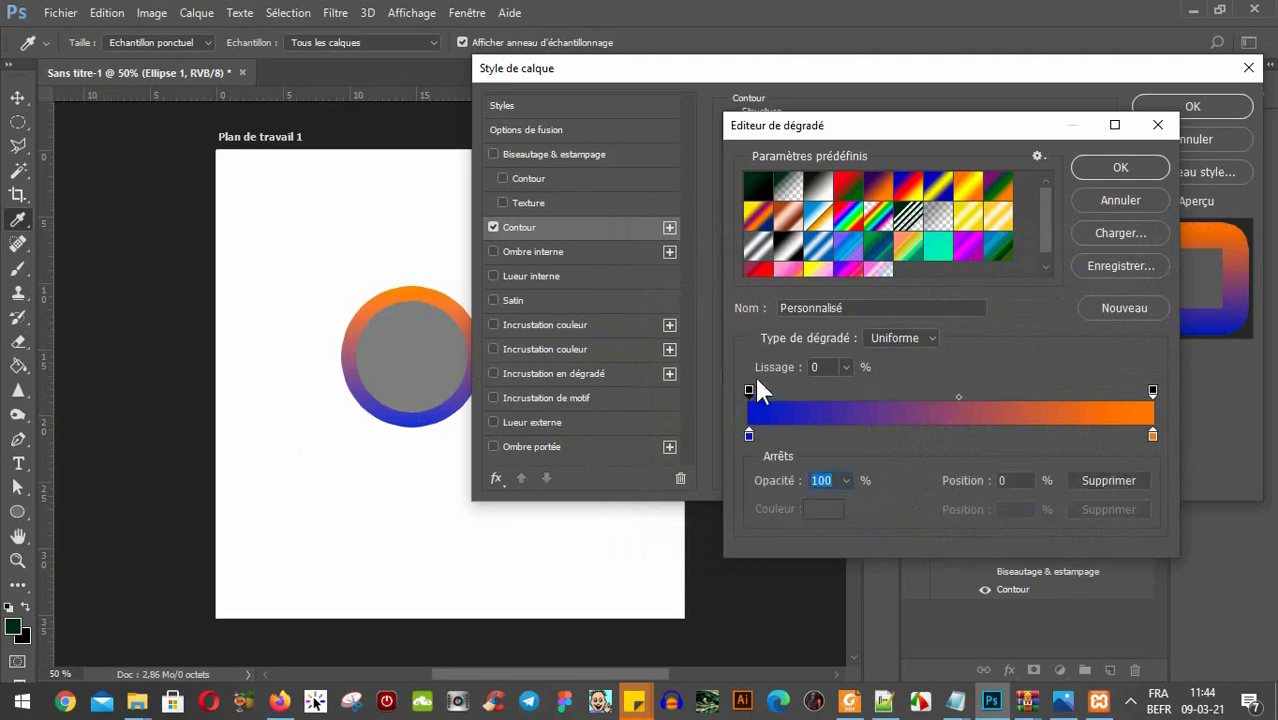
drag(846, 481, 717, 511)
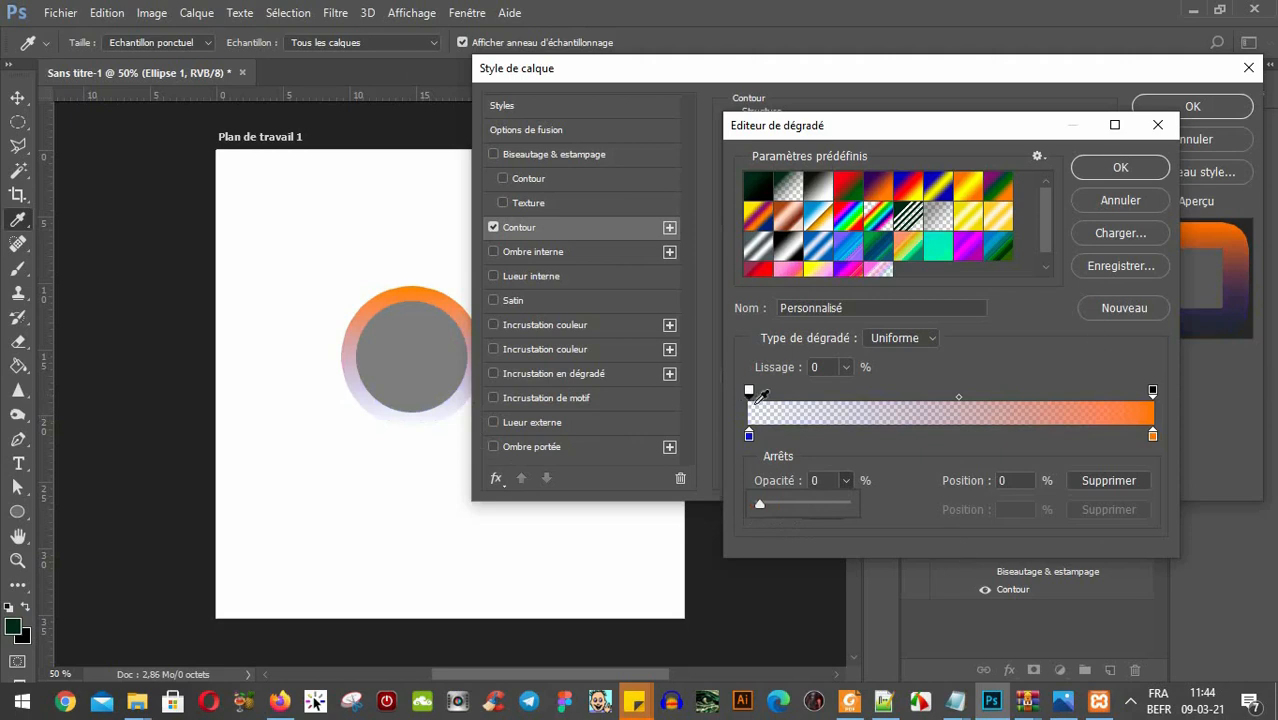
drag(743, 398, 779, 374)
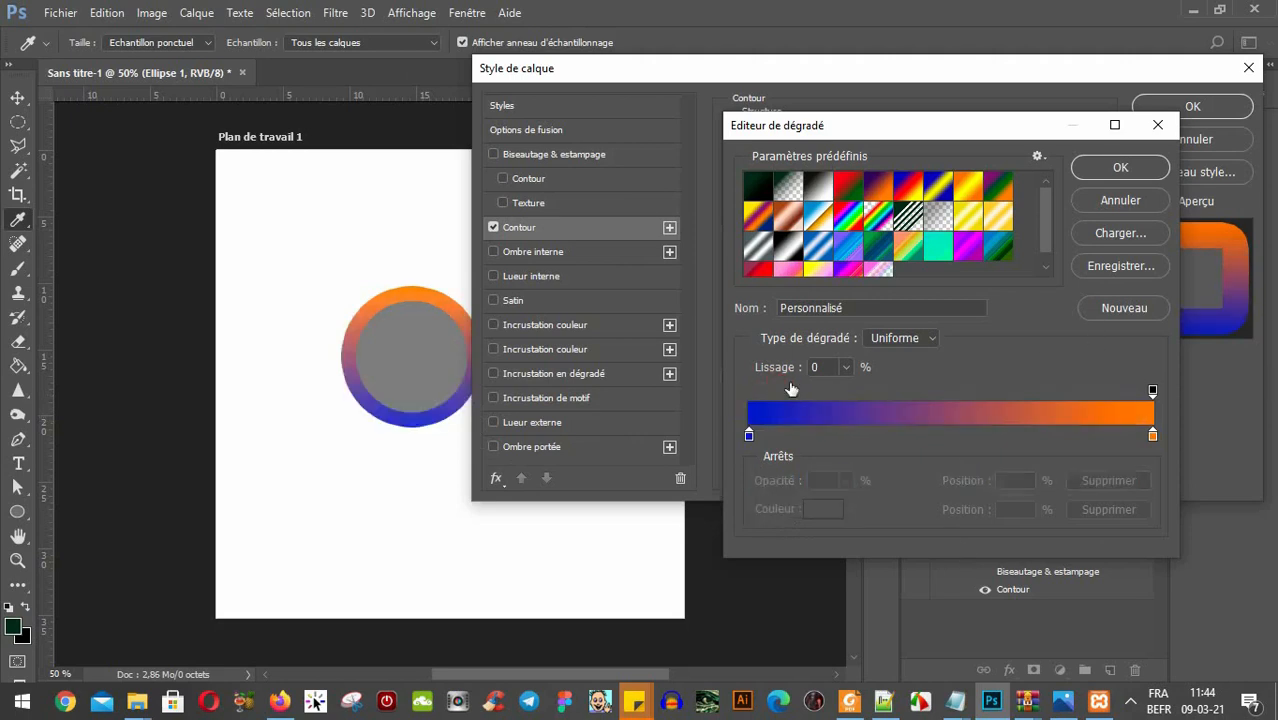
click(784, 393)
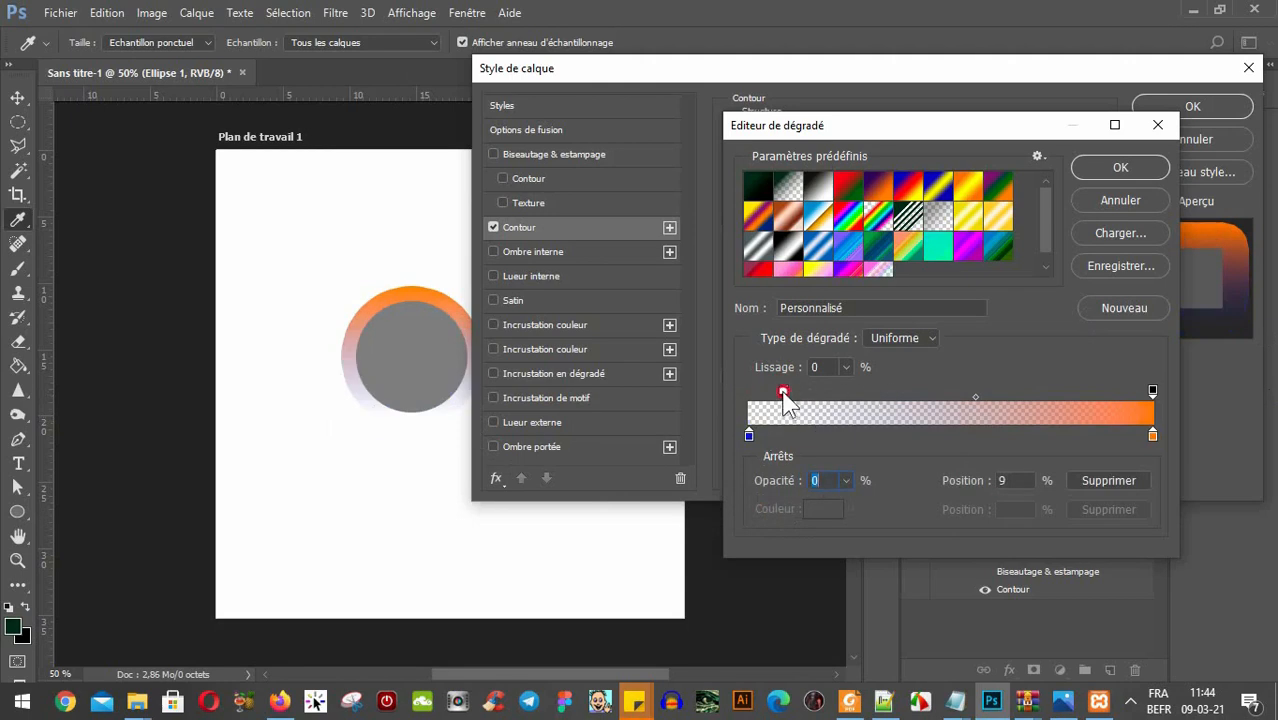
drag(784, 390, 931, 390)
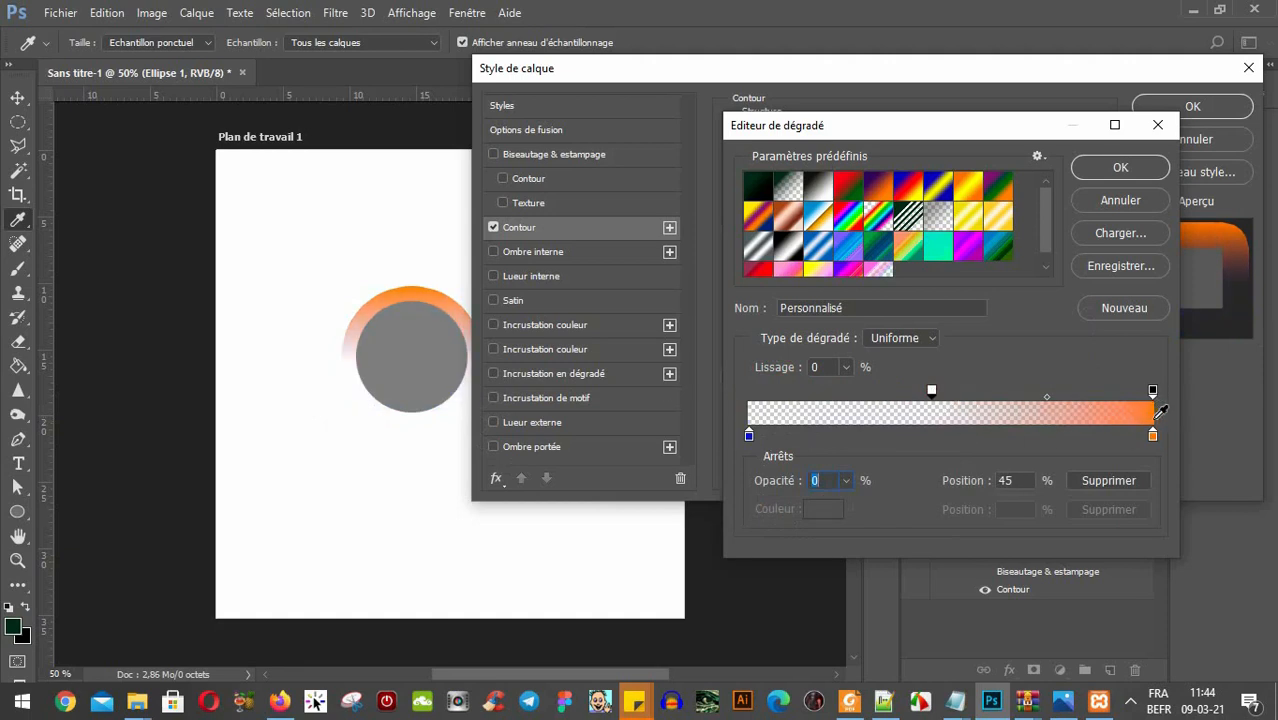
drag(931, 391, 749, 402)
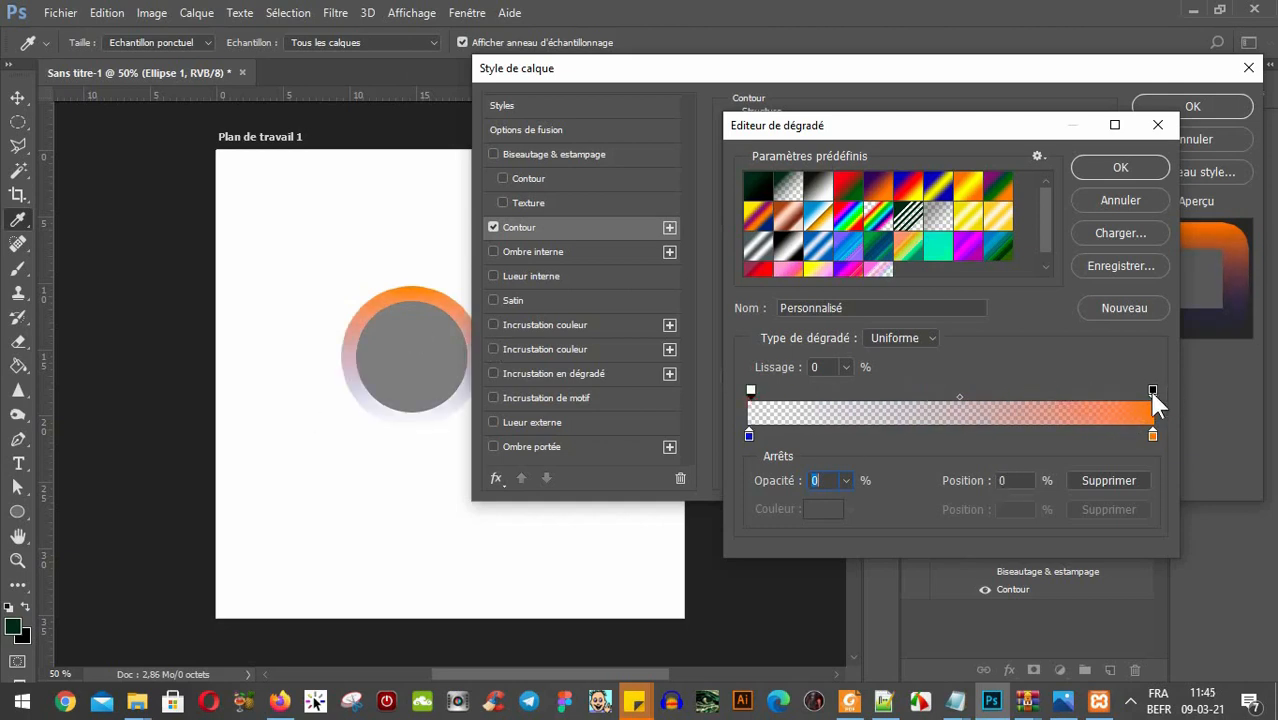
Add an opacity stop at position 45 % and set its opacity to 51 %.
mouse_move(1152, 390)
mouse_down()
mouse_move(918, 398)
mouse_move(1127, 391)
mouse_move(919, 389)
mouse_move(1082, 388)
mouse_move(995, 380)
mouse_move(912, 392)
mouse_move(1155, 391)
mouse_up()
click(751, 391)
click(930, 392)
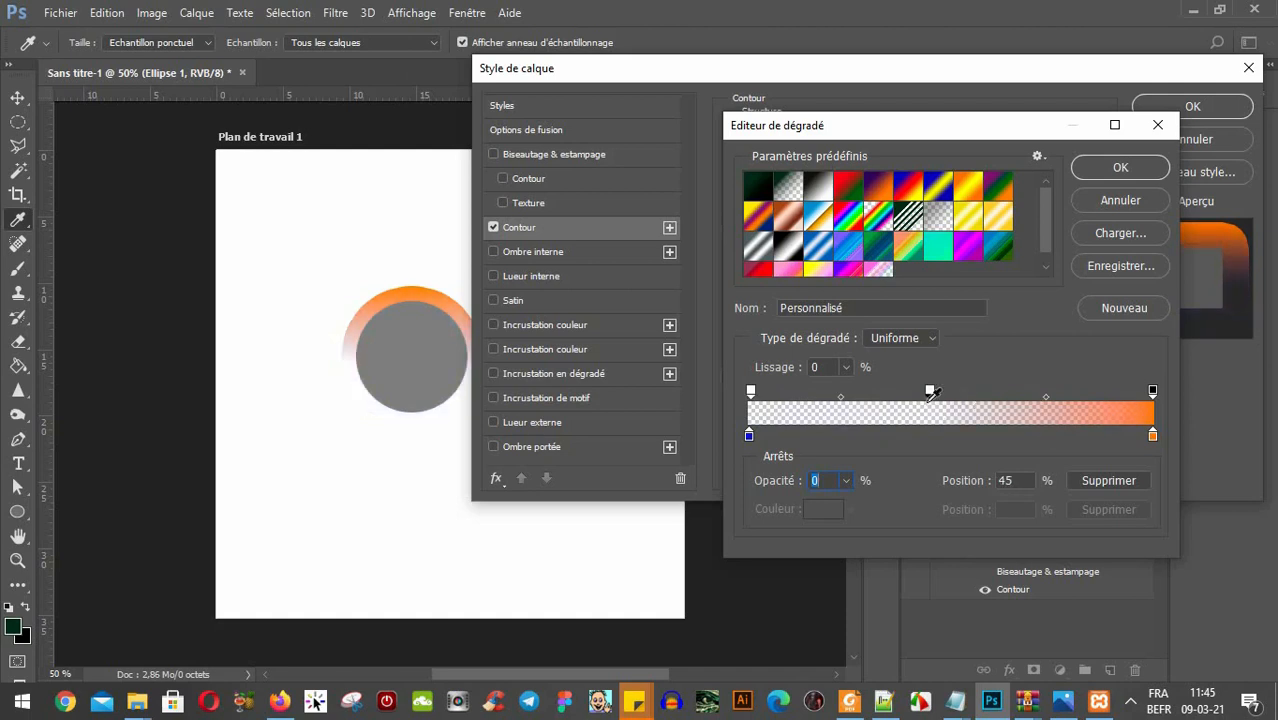
click(849, 478)
drag(837, 502, 886, 503)
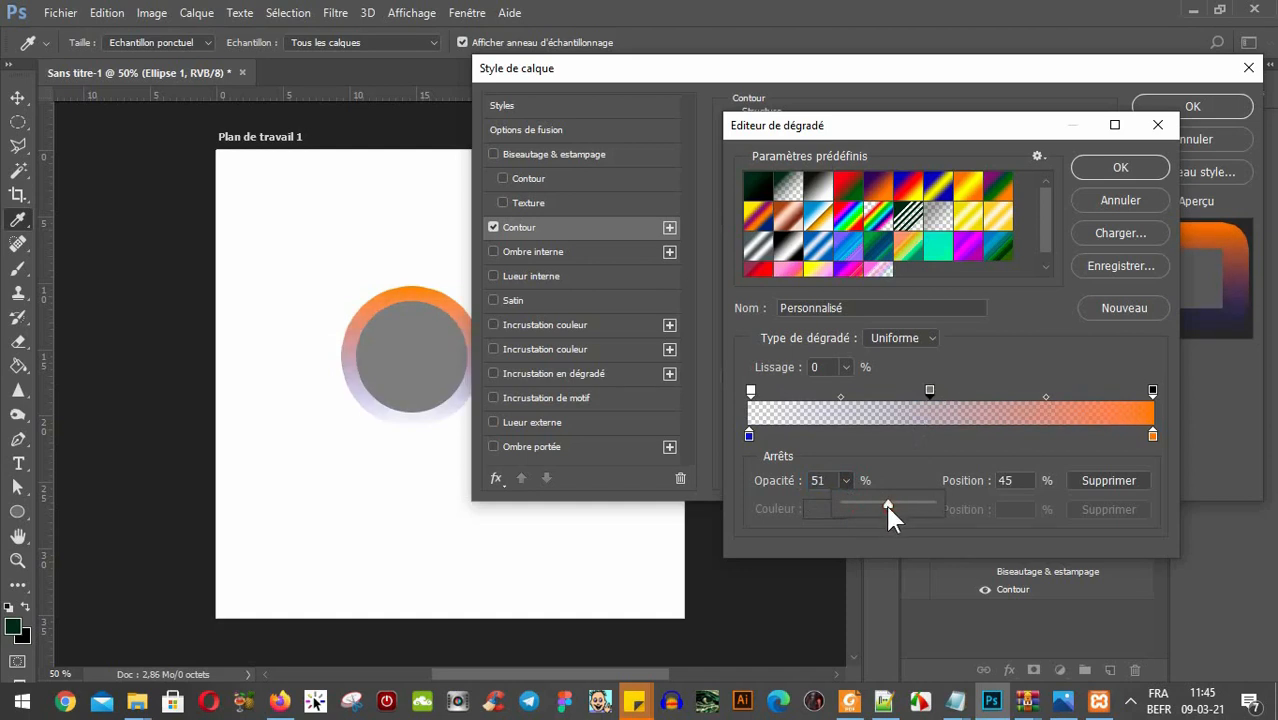
click(930, 395)
click(921, 358)
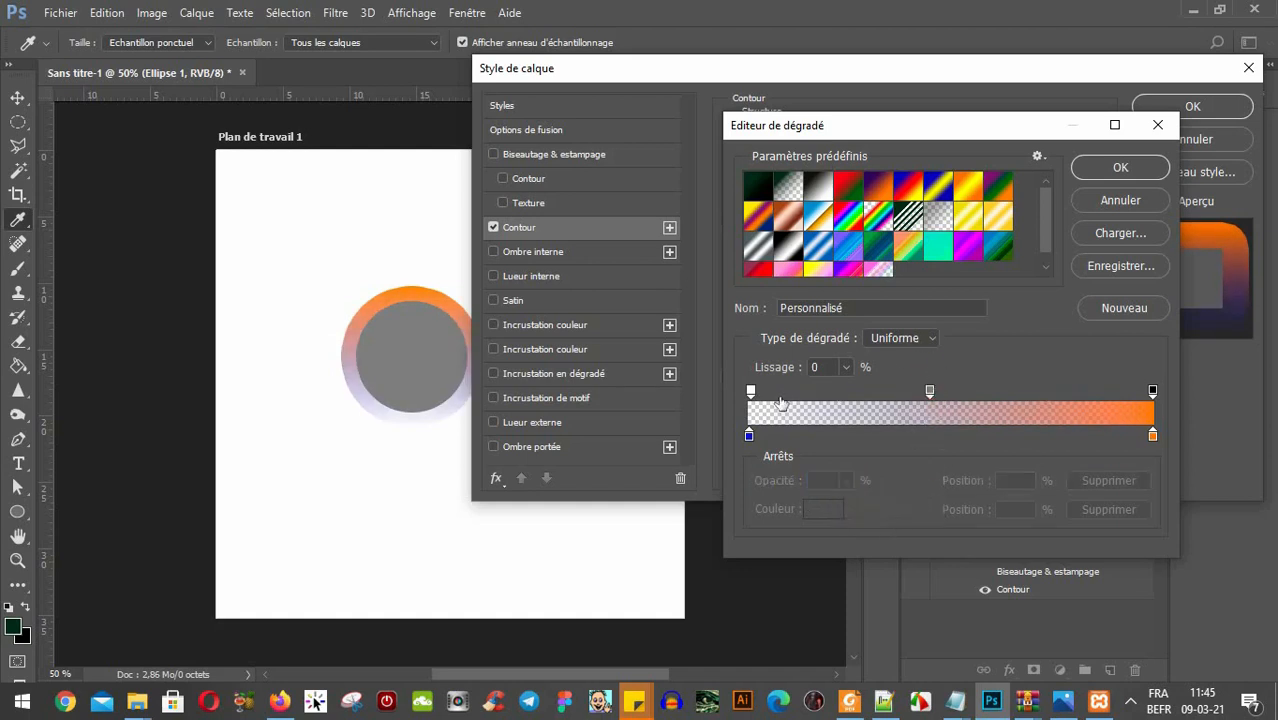
Set the opacity of the stop at position 0 % to 100 %.
click(751, 391)
click(846, 481)
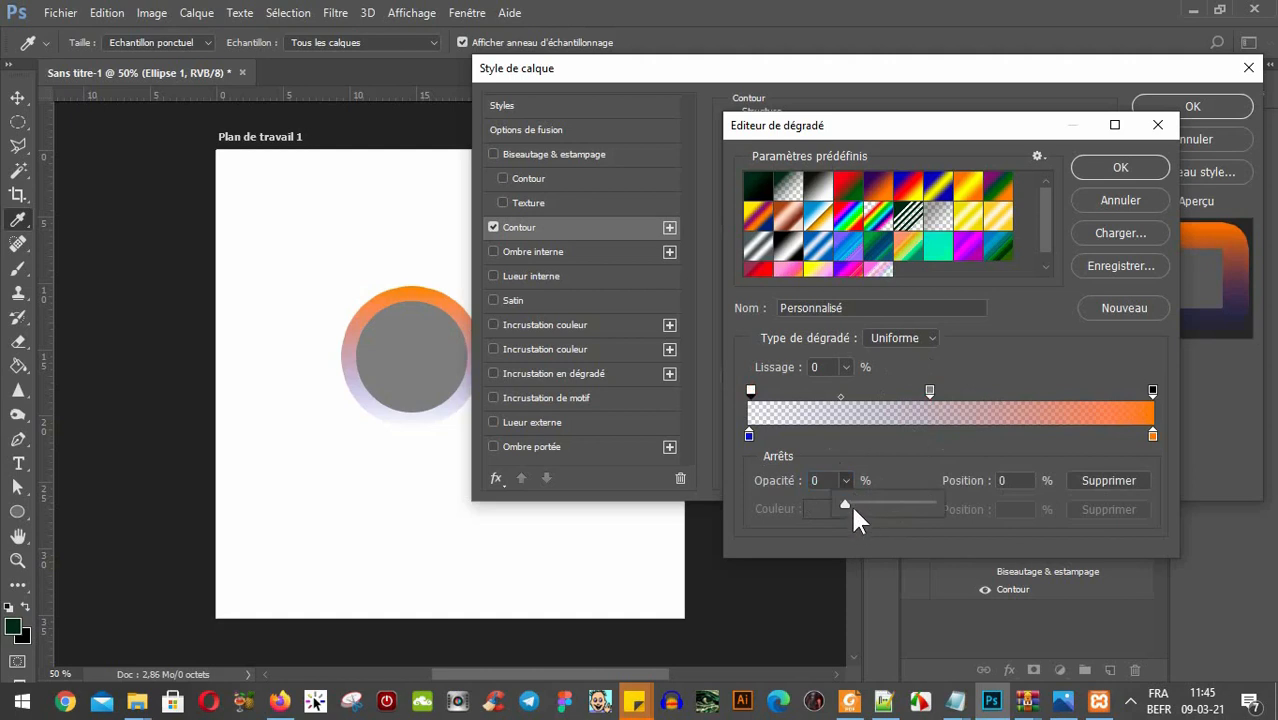
drag(848, 500, 932, 501)
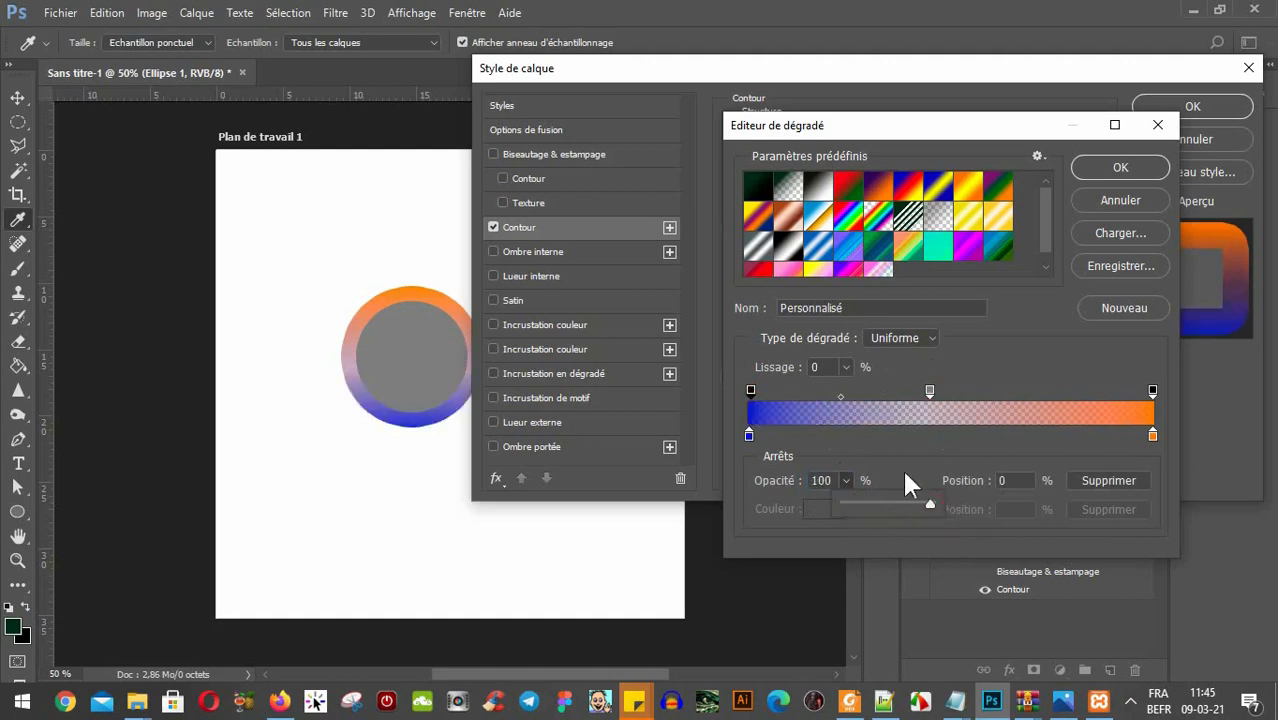
click(751, 392)
Move the middle opacity stop to position 50 % and lower its opacity to 0 %.
click(930, 391)
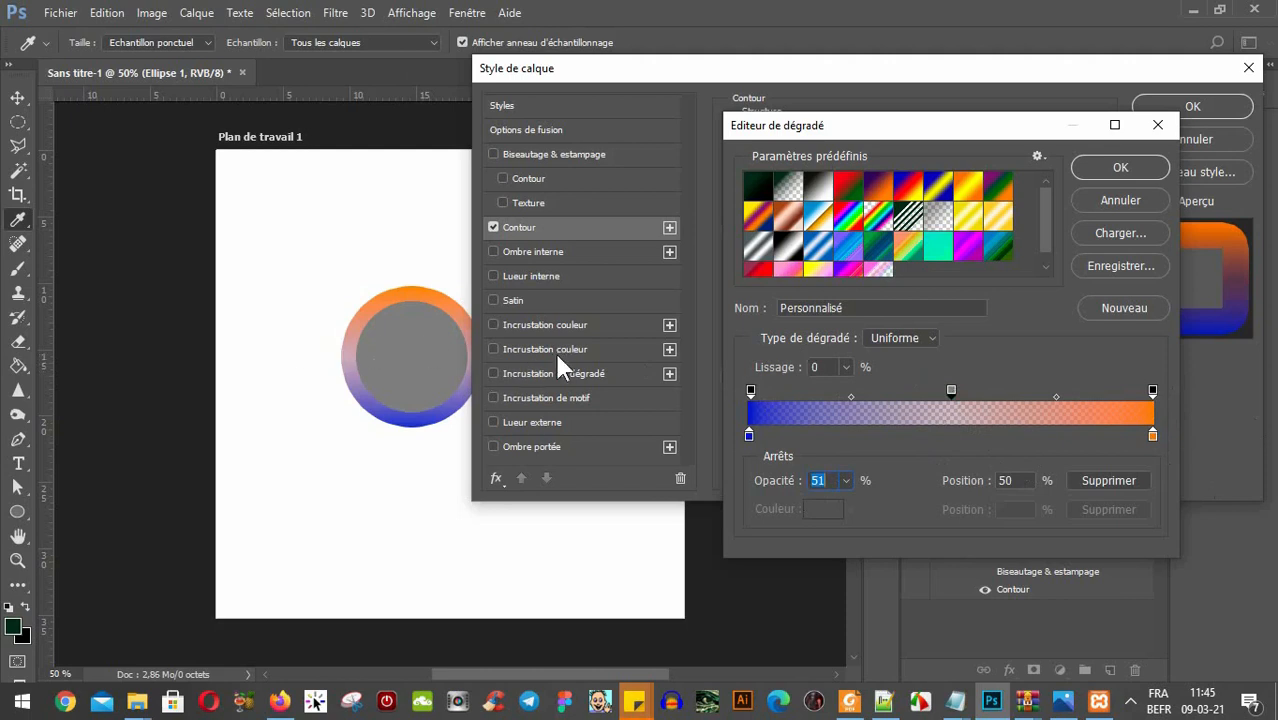
click(845, 481)
drag(834, 495, 779, 503)
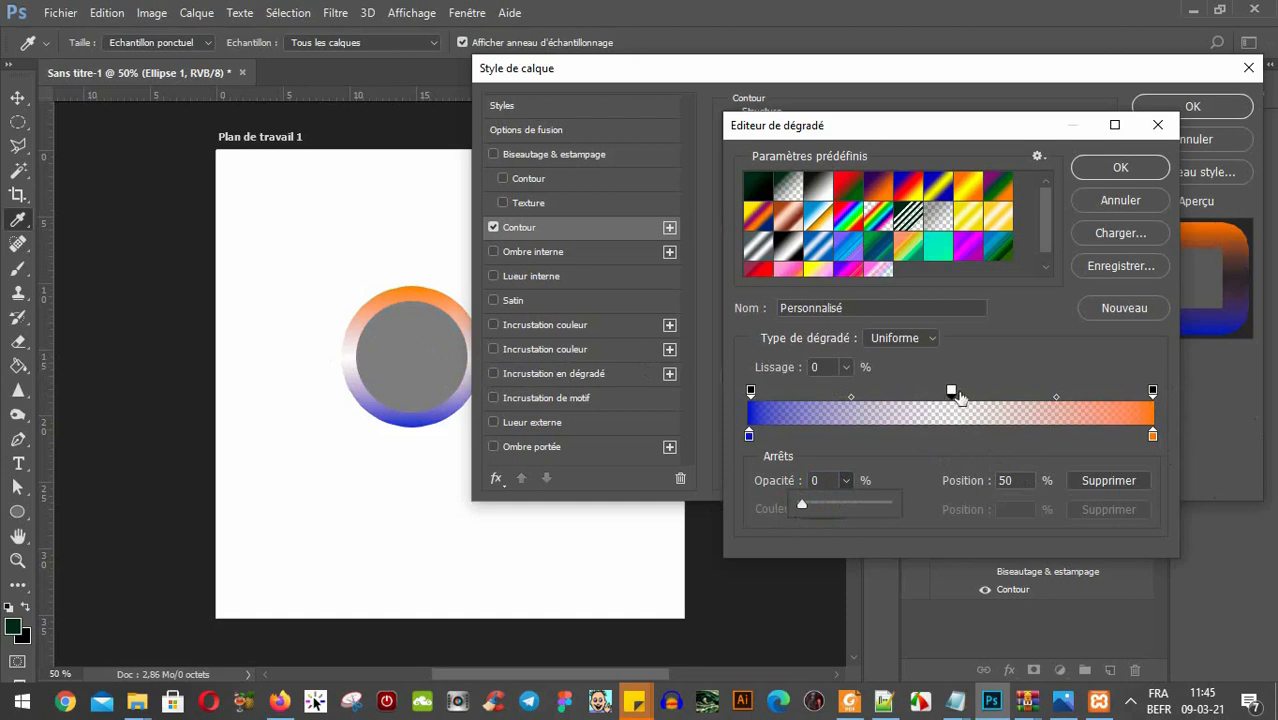
Add two opacity stops past the middle one, the second at position 71 %, and remove all intermediate opacity stops.
click(1003, 397)
click(1036, 396)
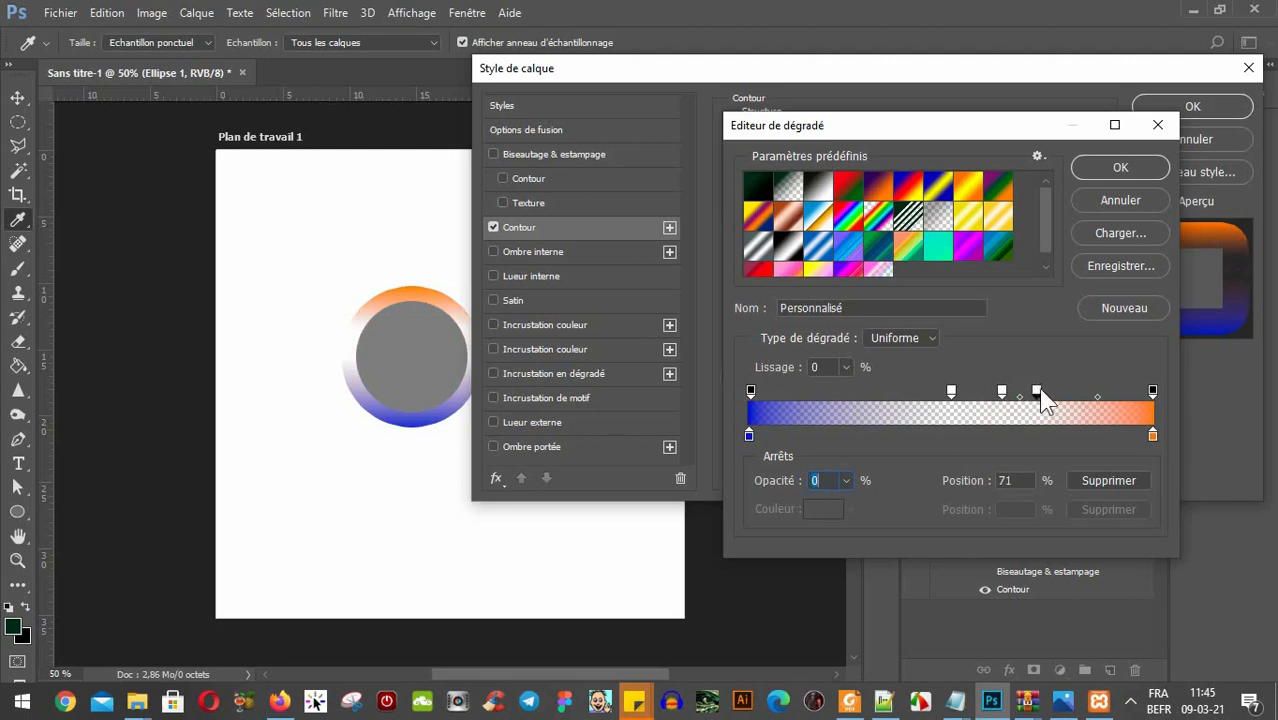
drag(1040, 392, 1024, 290)
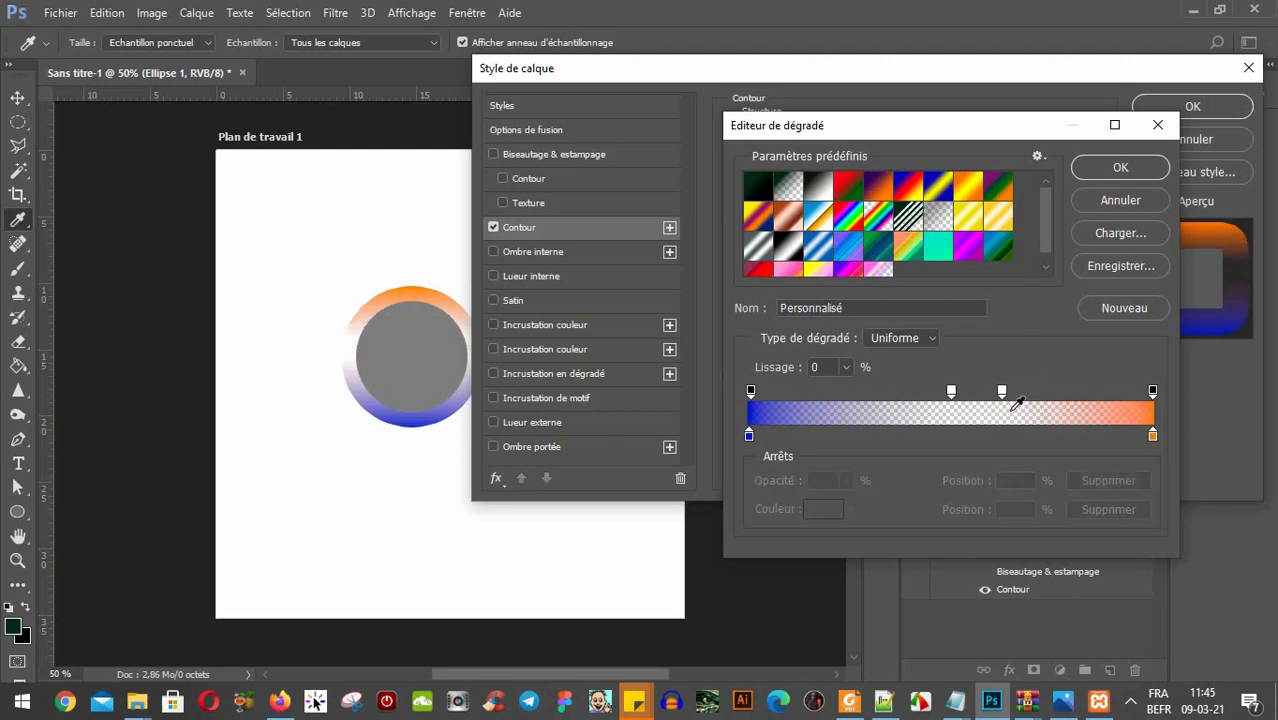
drag(1002, 393, 947, 344)
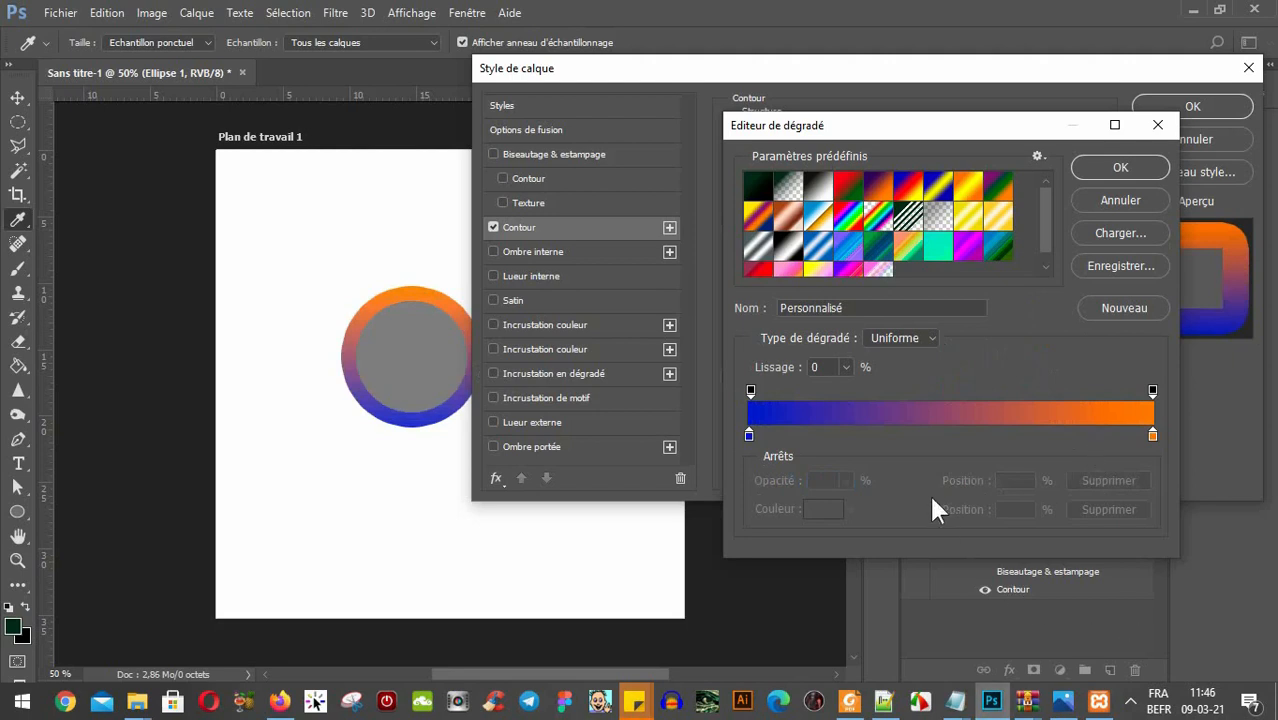
Add a green #00f800 colour stop near the middle of the gradient and move it to position 46 %.
click(969, 437)
click(830, 510)
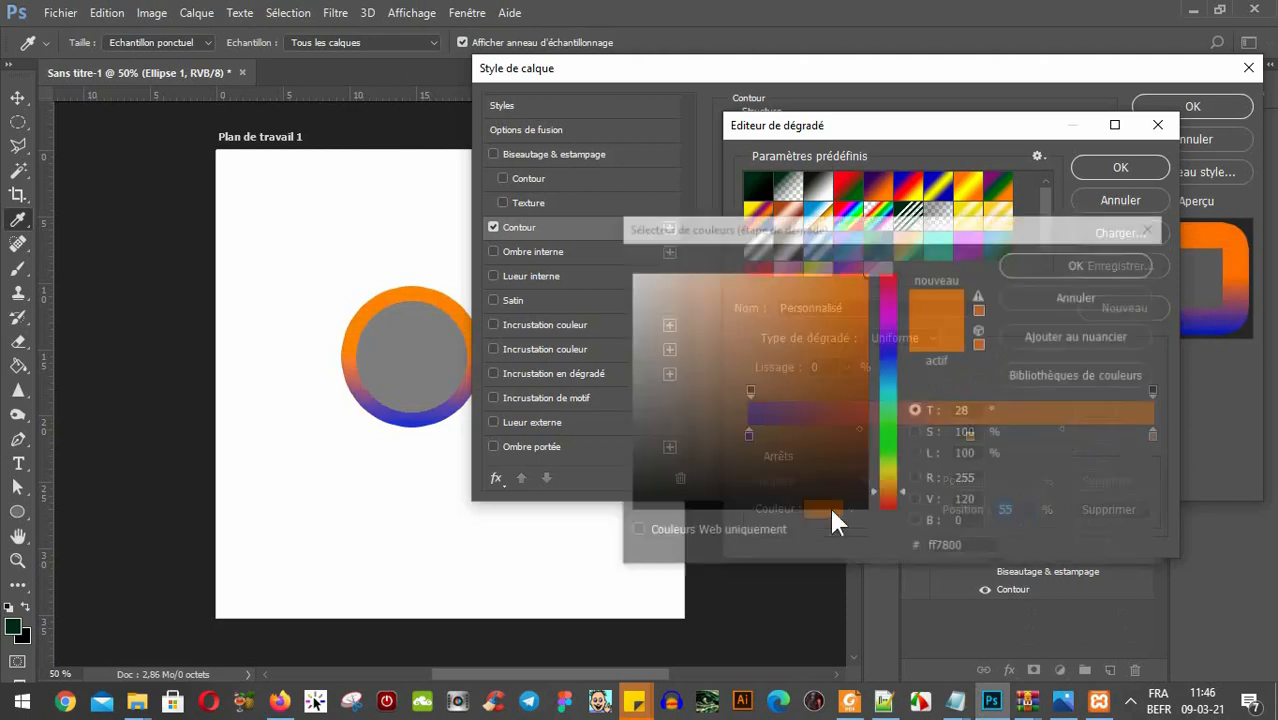
click(888, 432)
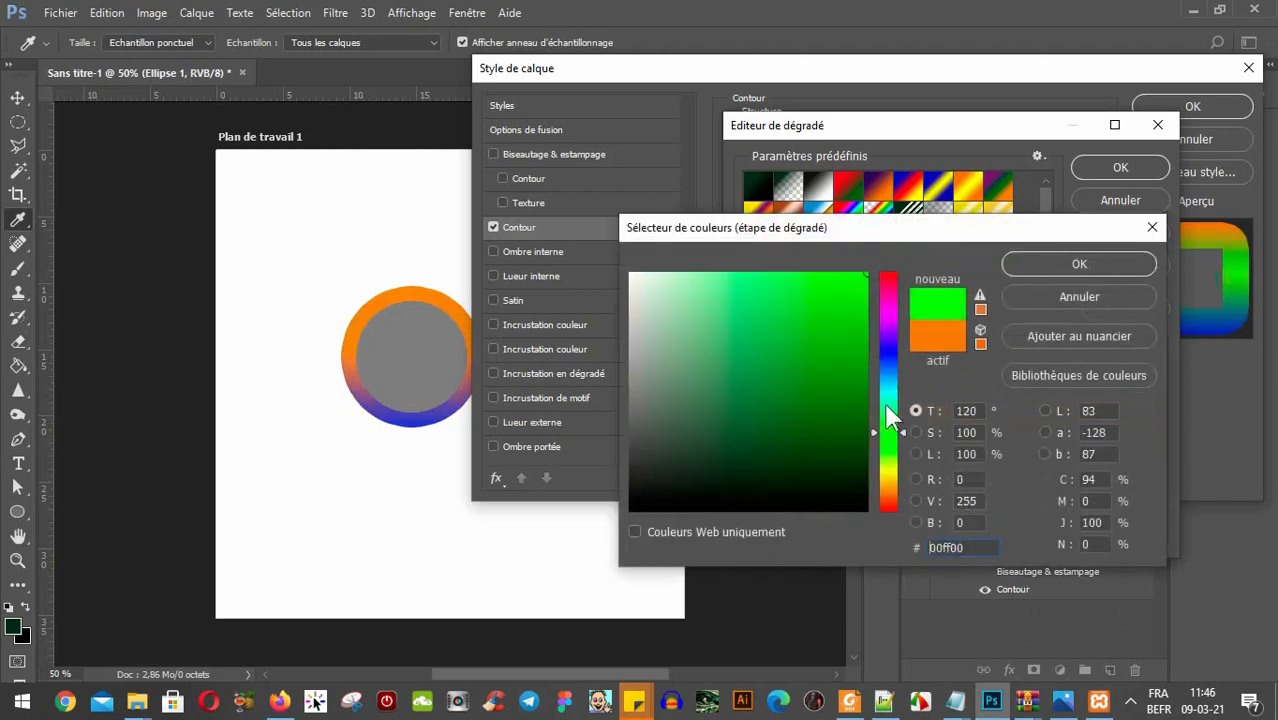
click(848, 300)
click(866, 279)
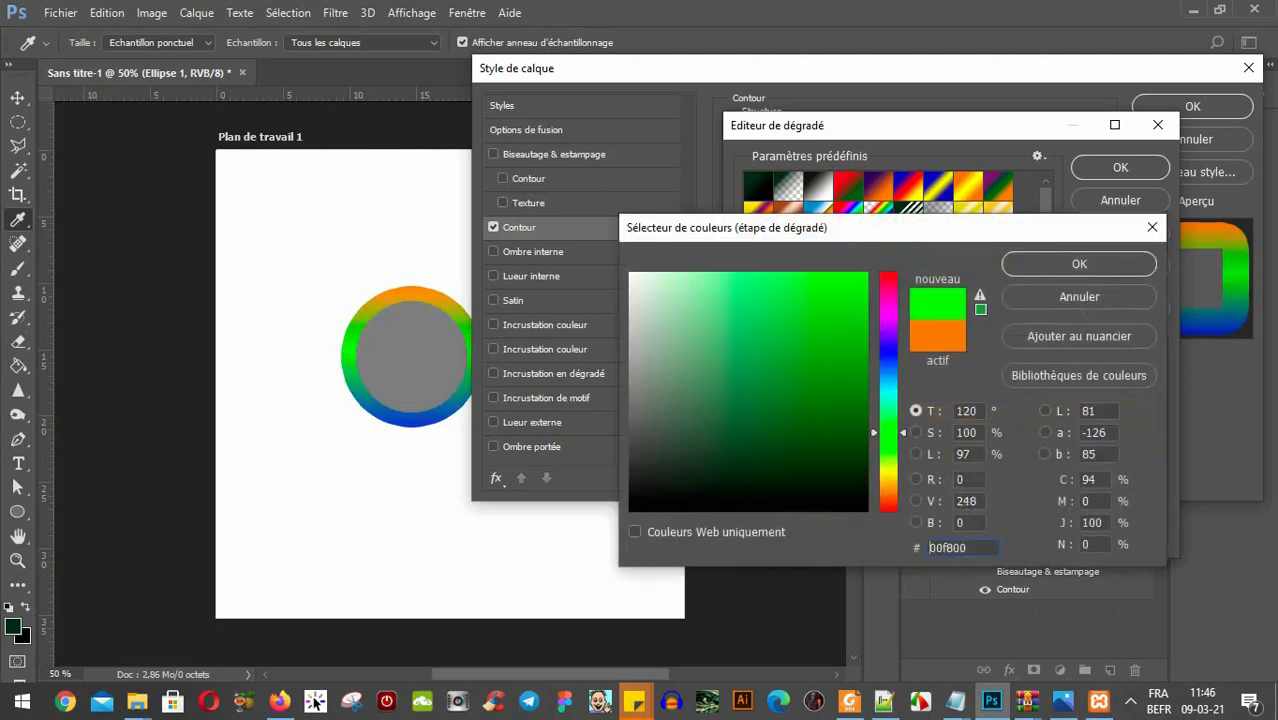
click(1119, 264)
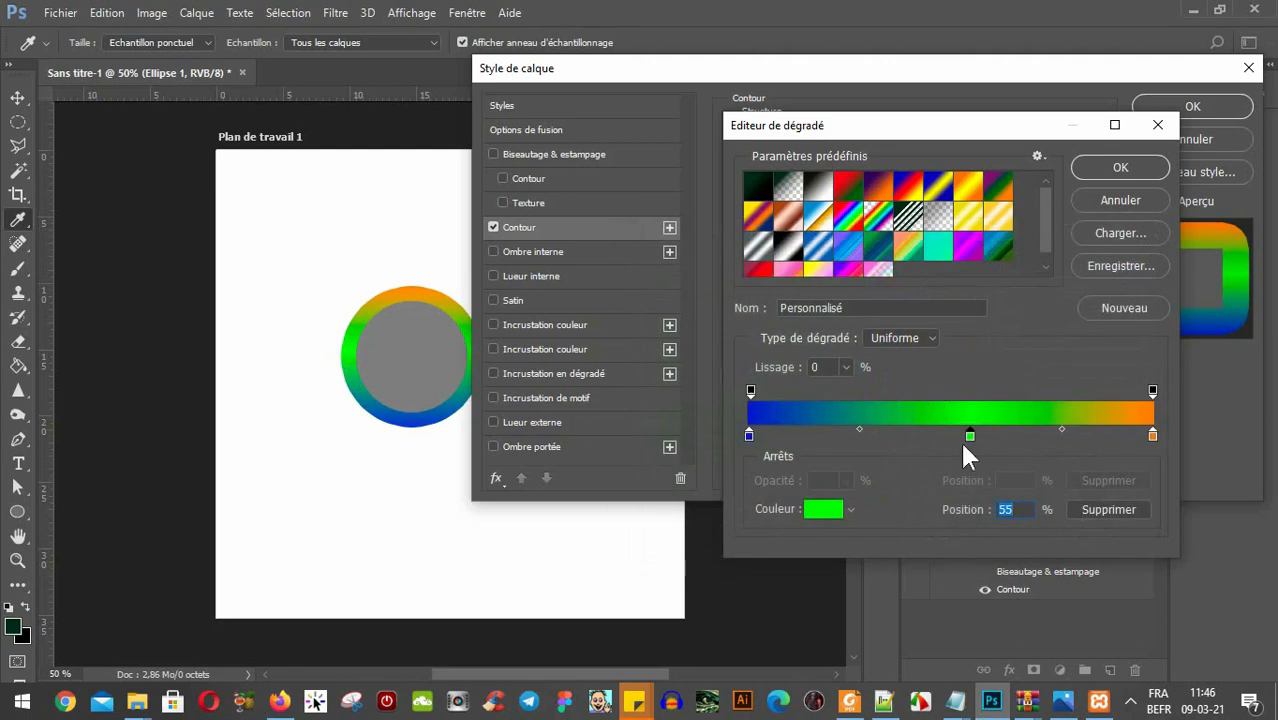
drag(970, 441, 933, 436)
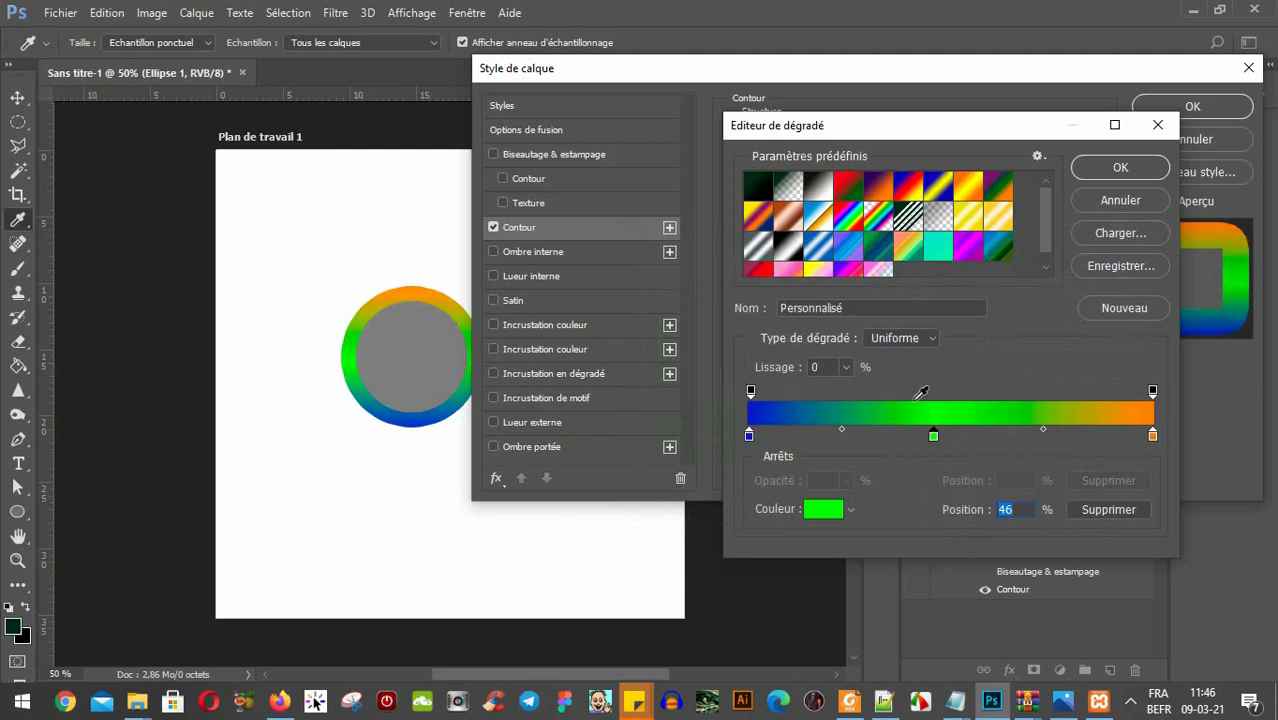
Try the Bruit type on the three-colour gradient, and switch the type back to Uniforme.
click(903, 340)
click(885, 370)
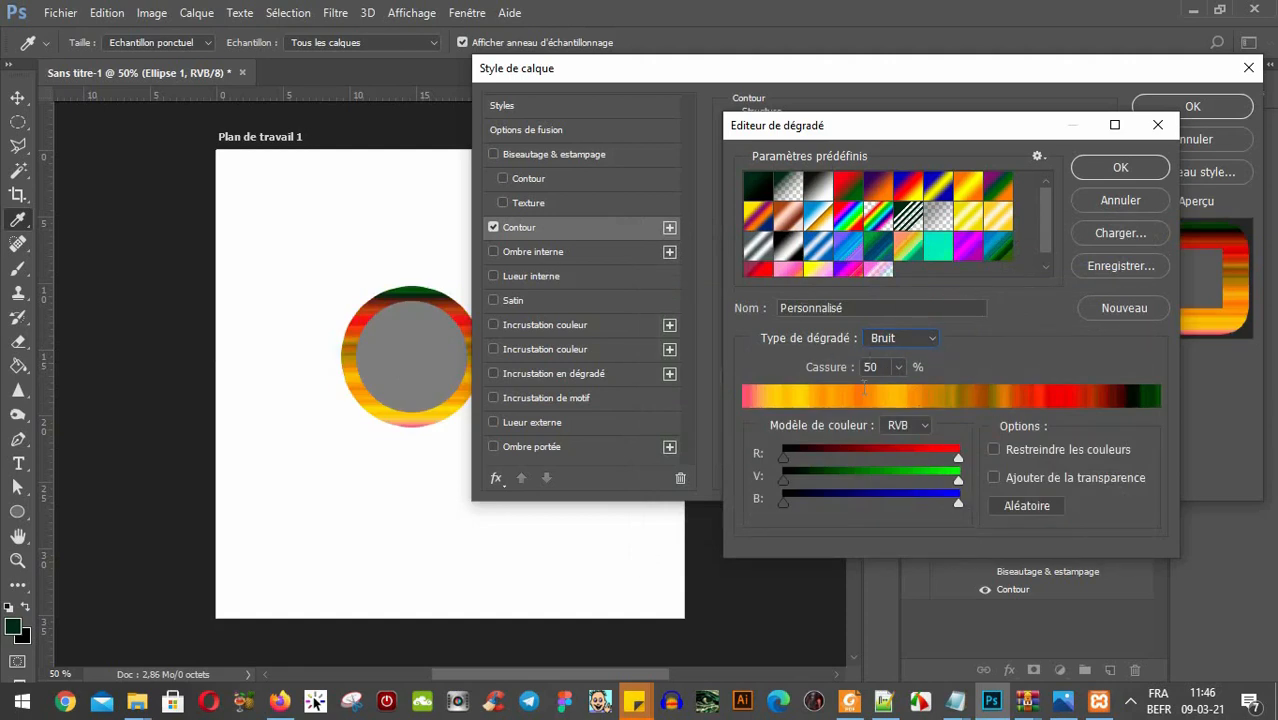
click(926, 340)
click(903, 356)
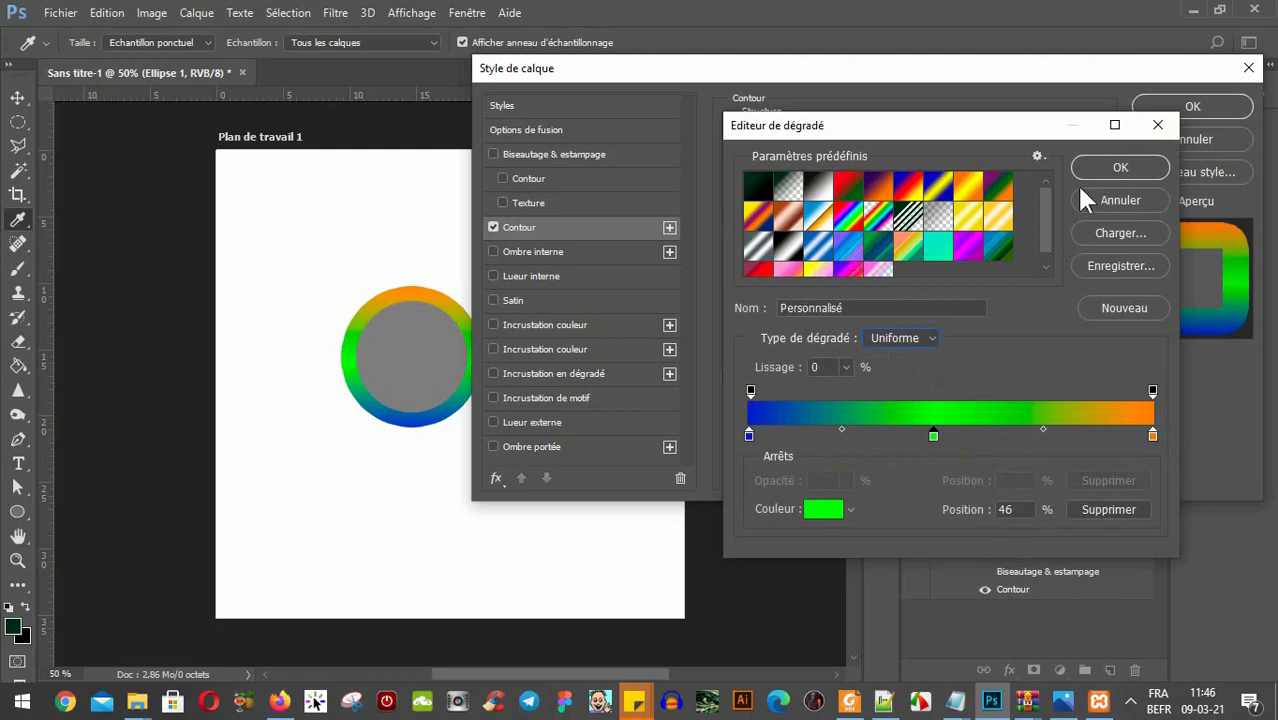
Accept the three-colour gradient, then reduce the stroke's size to 9 px and set the gradient angle to 112°.
click(1121, 168)
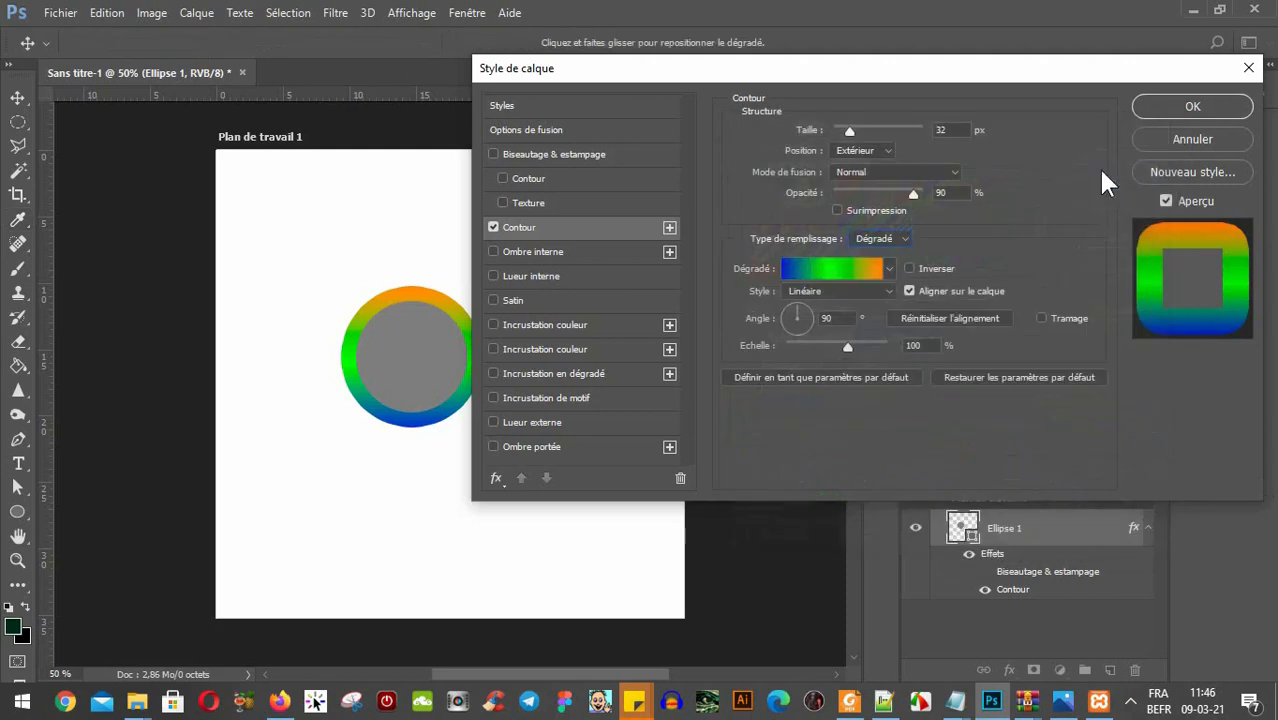
mouse_move(849, 131)
mouse_down()
mouse_move(895, 140)
mouse_move(900, 128)
mouse_move(845, 143)
mouse_move(840, 132)
mouse_up()
click(794, 313)
mouse_move(797, 314)
mouse_down()
mouse_move(811, 320)
mouse_move(800, 308)
mouse_move(789, 317)
mouse_move(788, 301)
mouse_up()
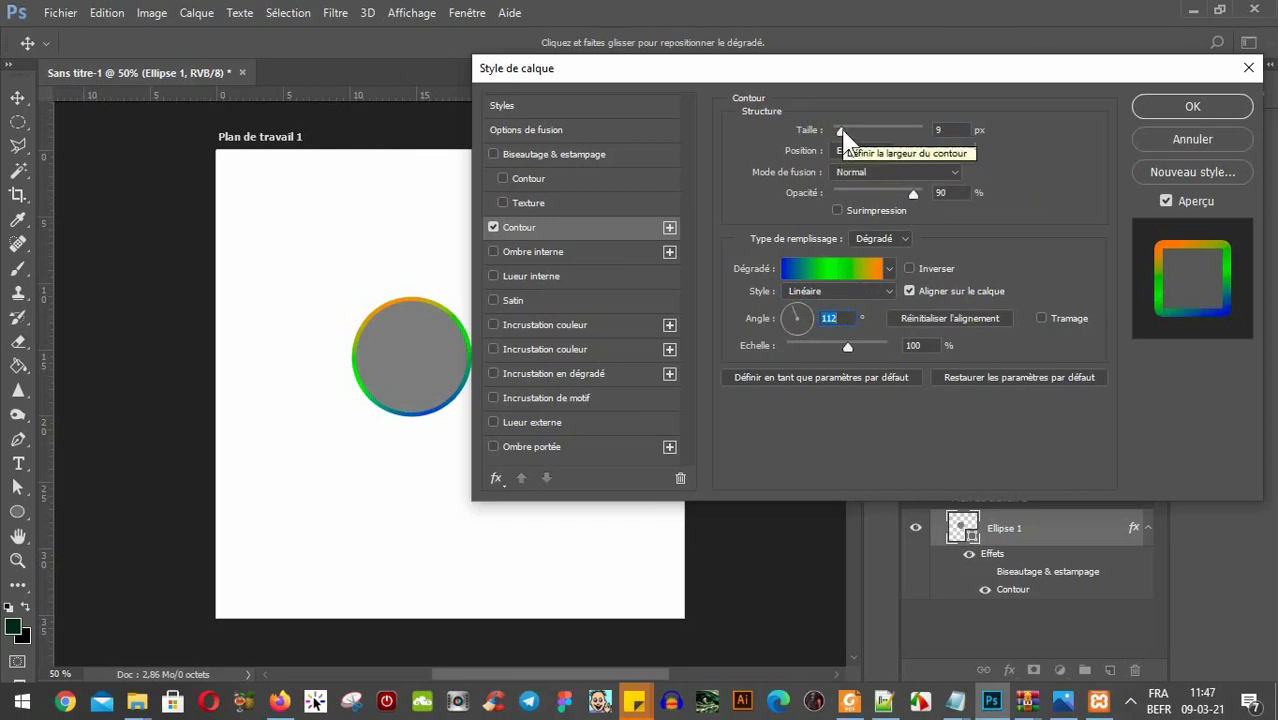
Enlarge the stroke to 172 px and try the Radial style for its gradient.
drag(841, 130, 897, 130)
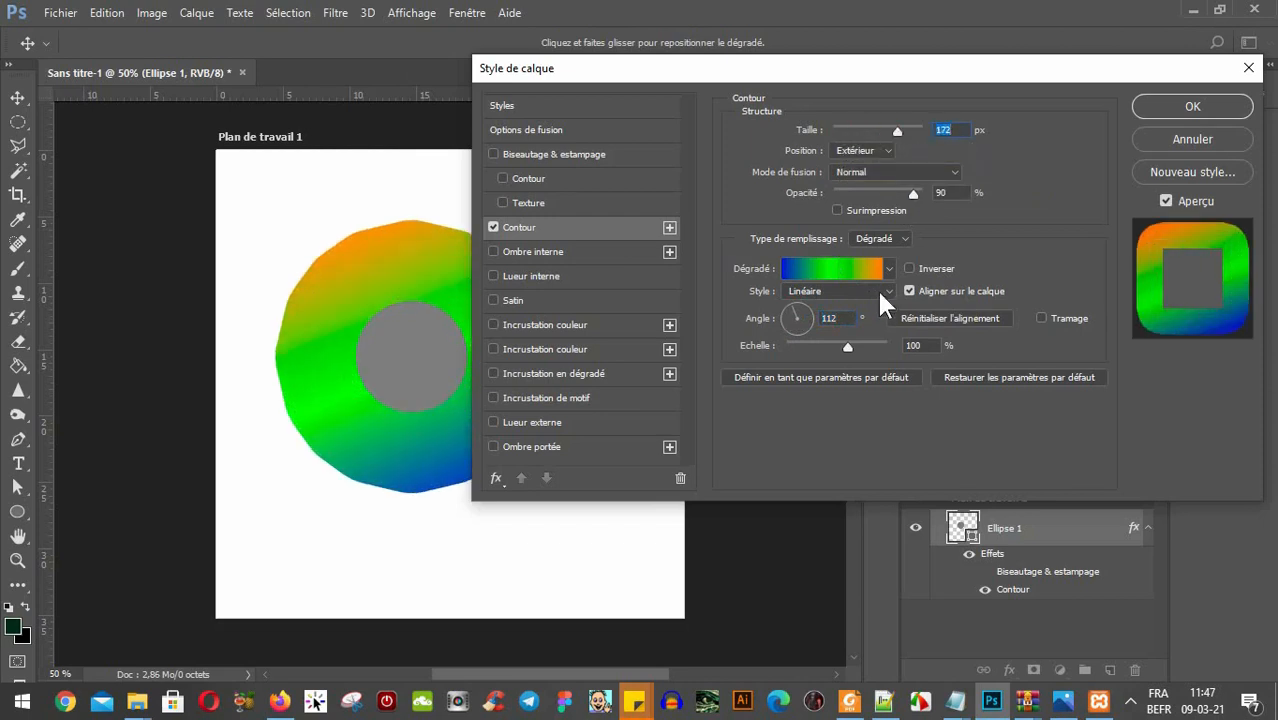
click(876, 290)
click(802, 317)
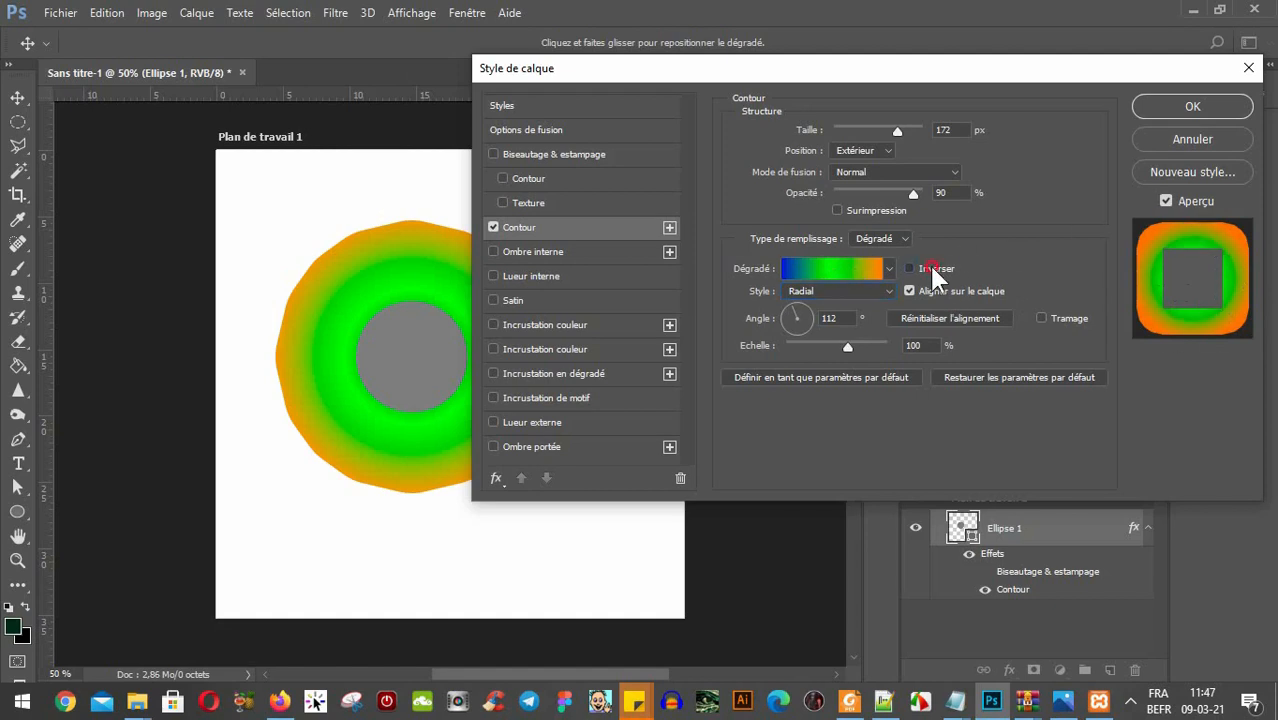
Reverse the stroke's gradient and try the Angle style, with the dialog moved clear of the circle.
click(929, 262)
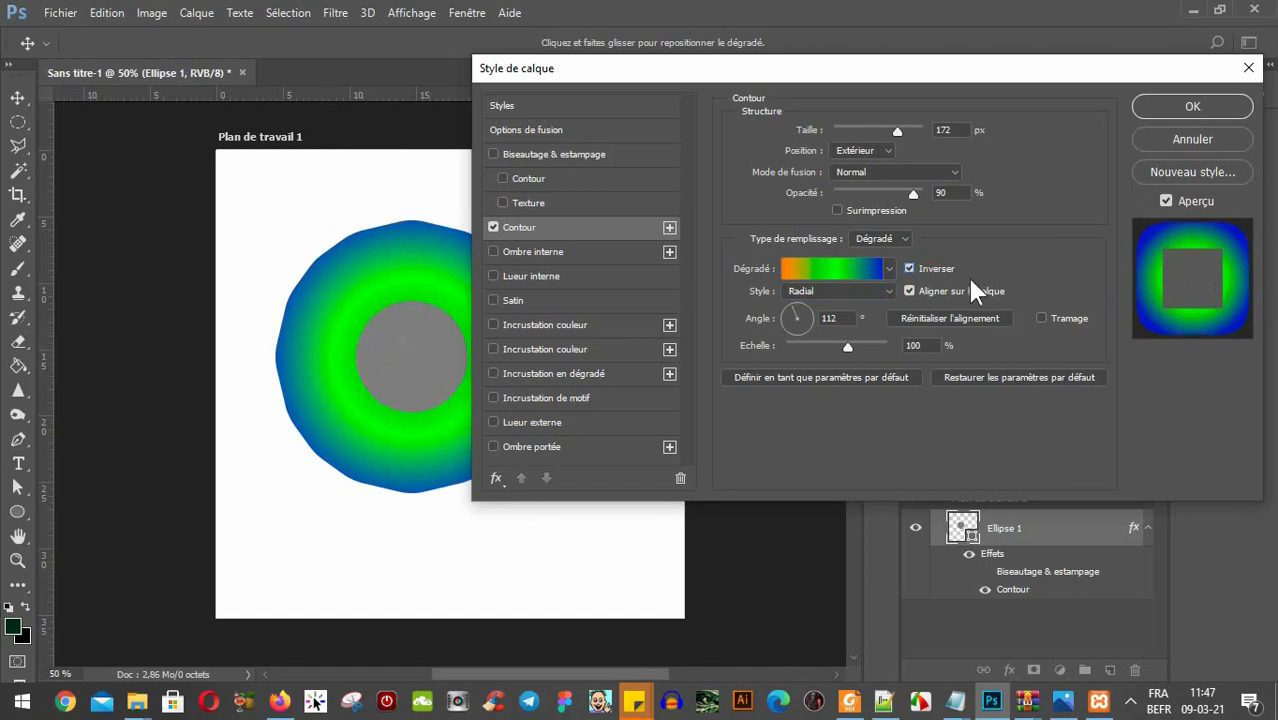
click(897, 237)
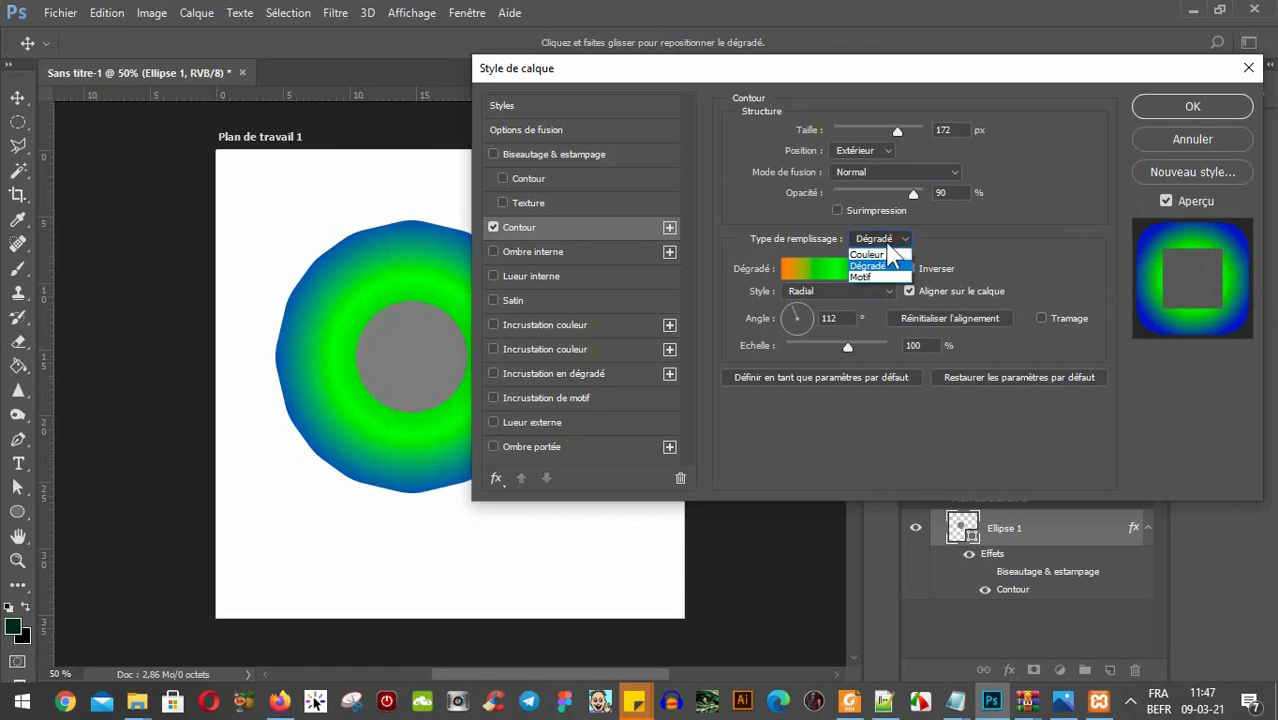
click(884, 238)
click(840, 290)
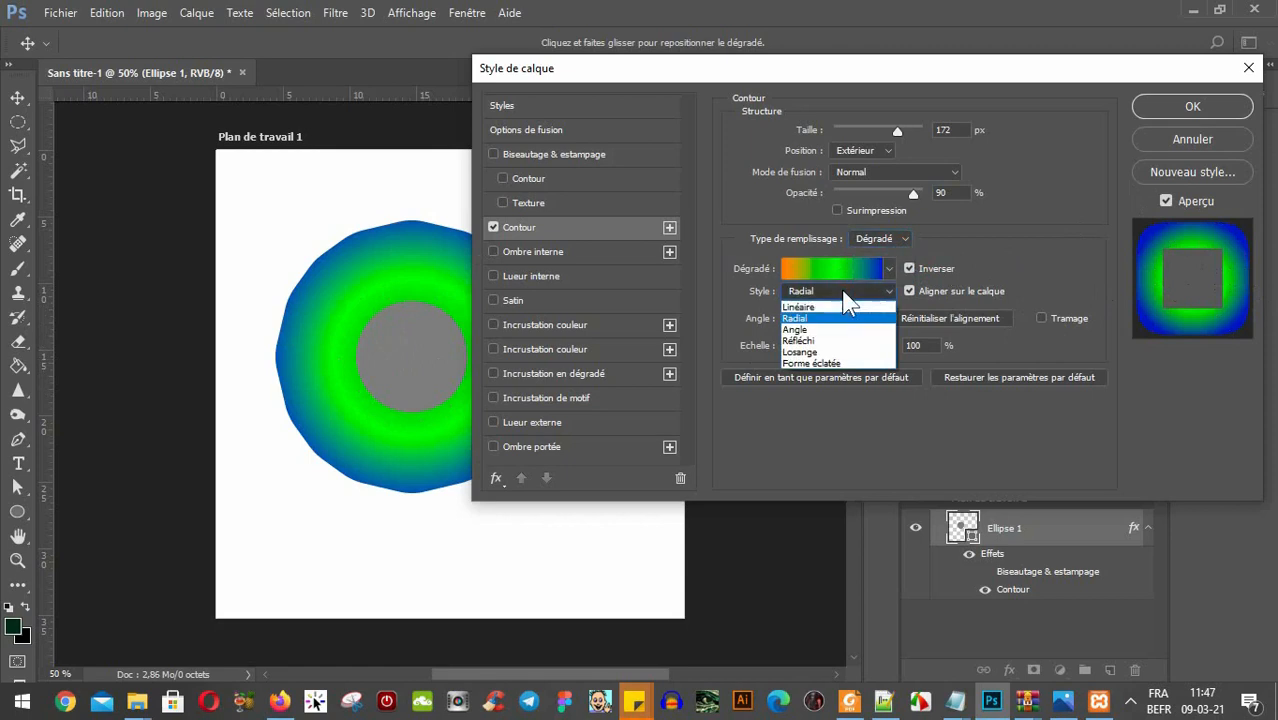
click(808, 328)
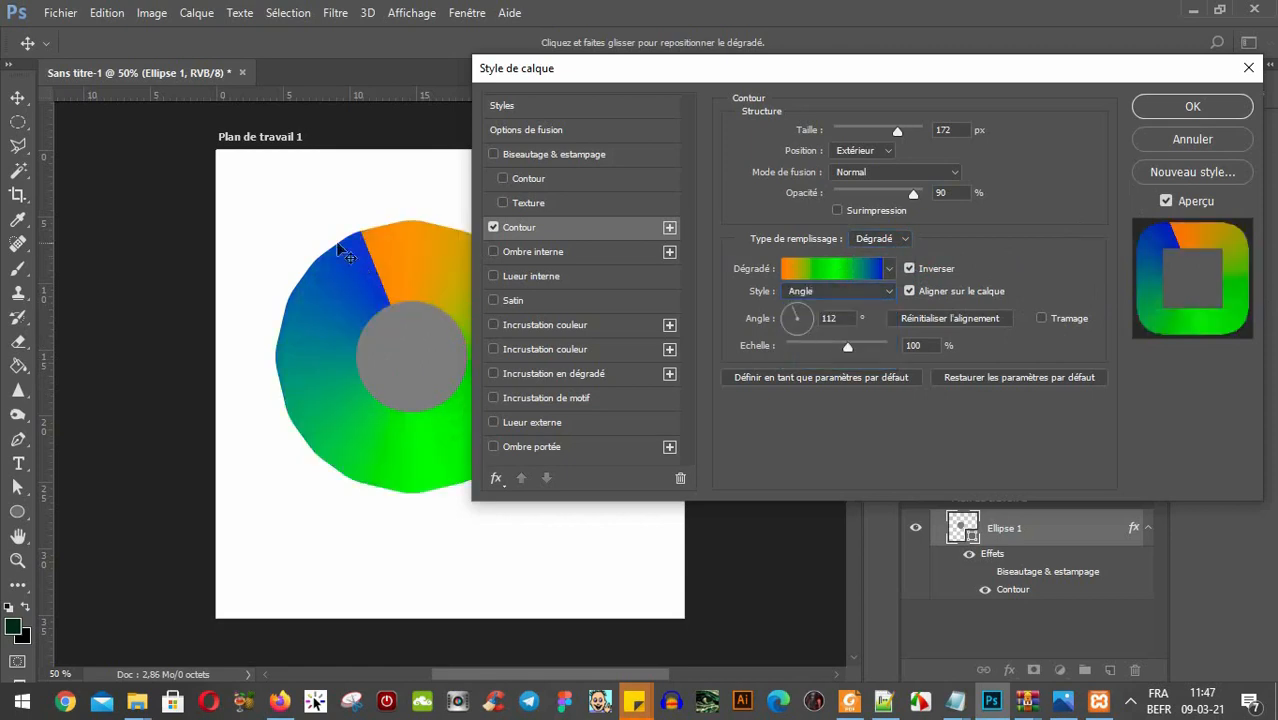
drag(626, 68, 704, 60)
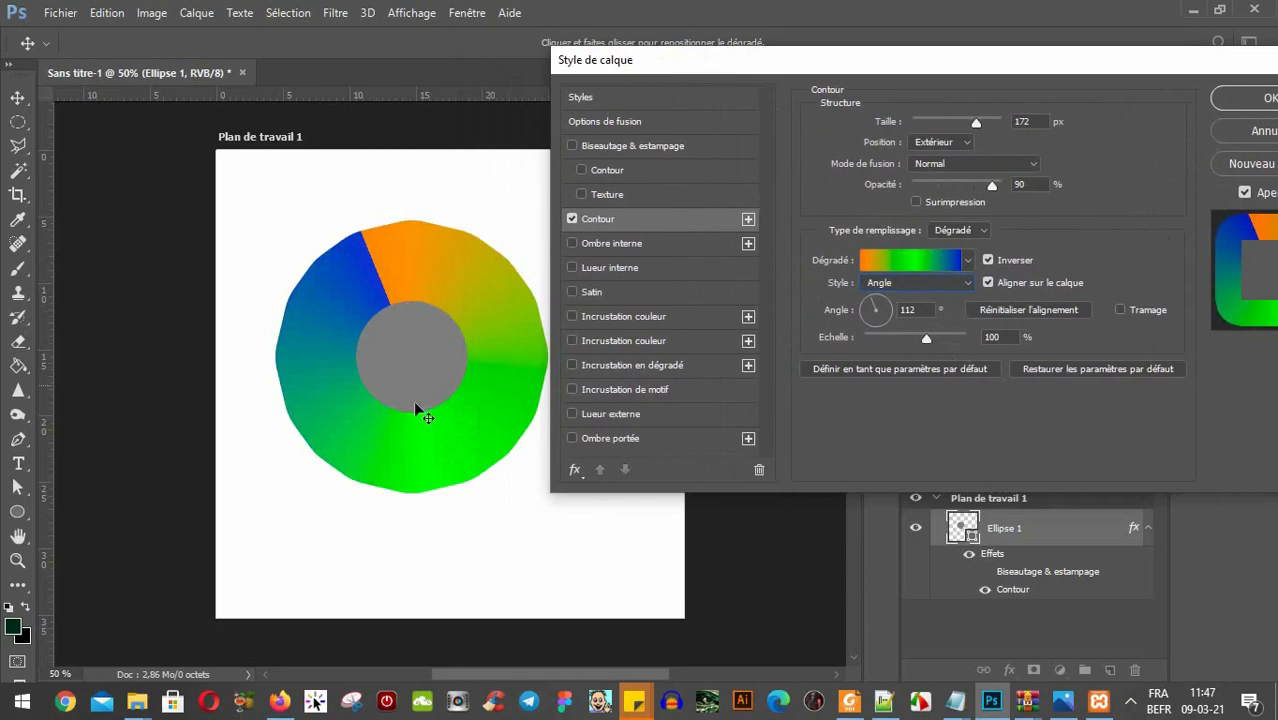
Try the Losange style on the stroke's gradient without reversal, and view its colour stops without changing them.
click(949, 287)
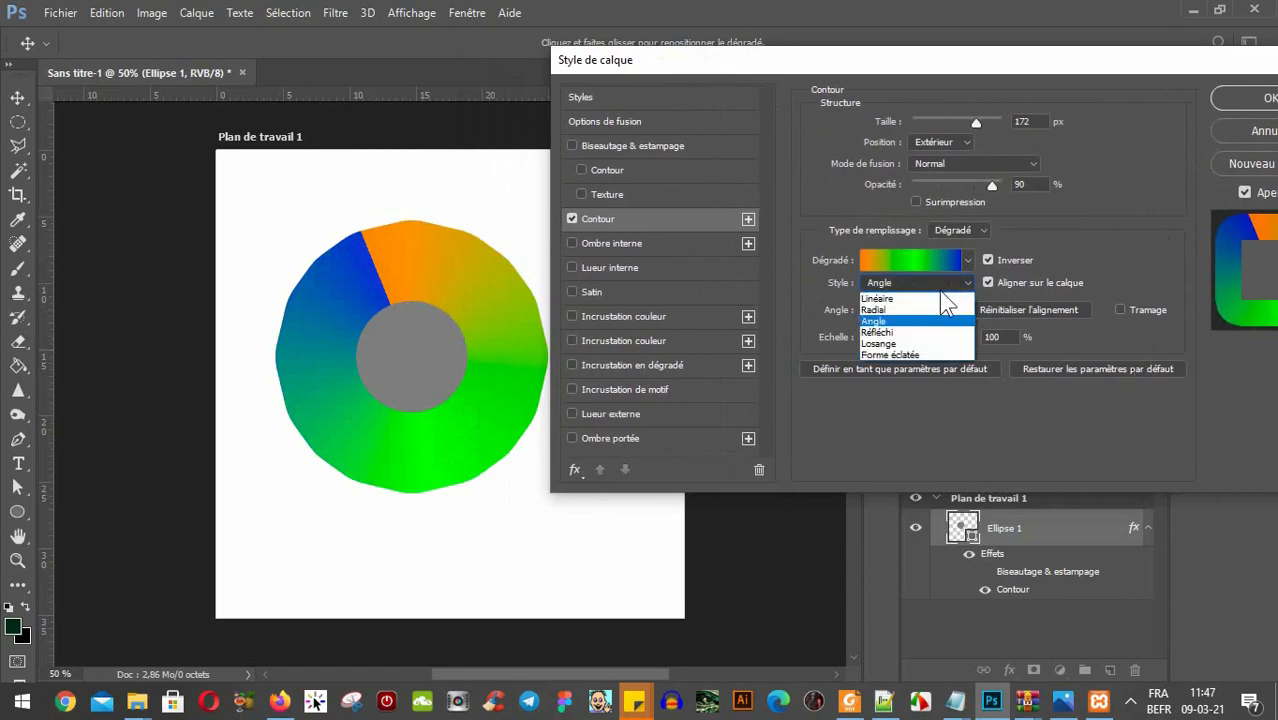
click(896, 344)
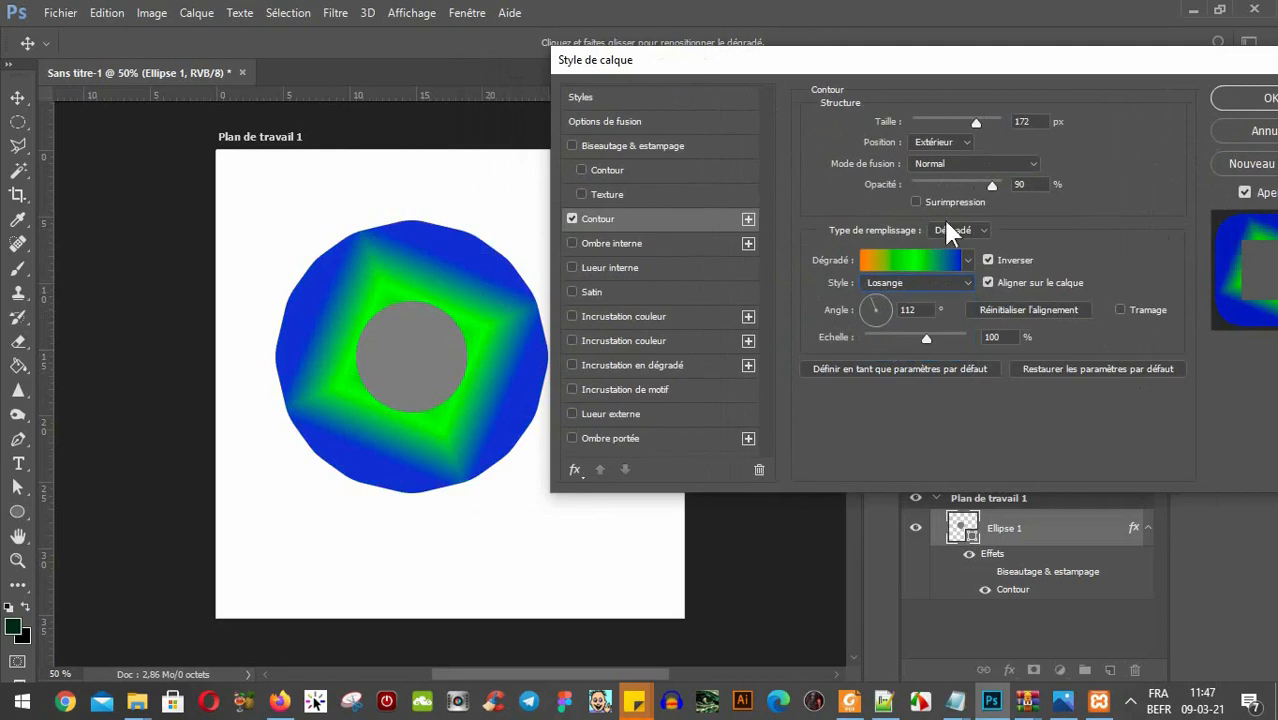
click(988, 260)
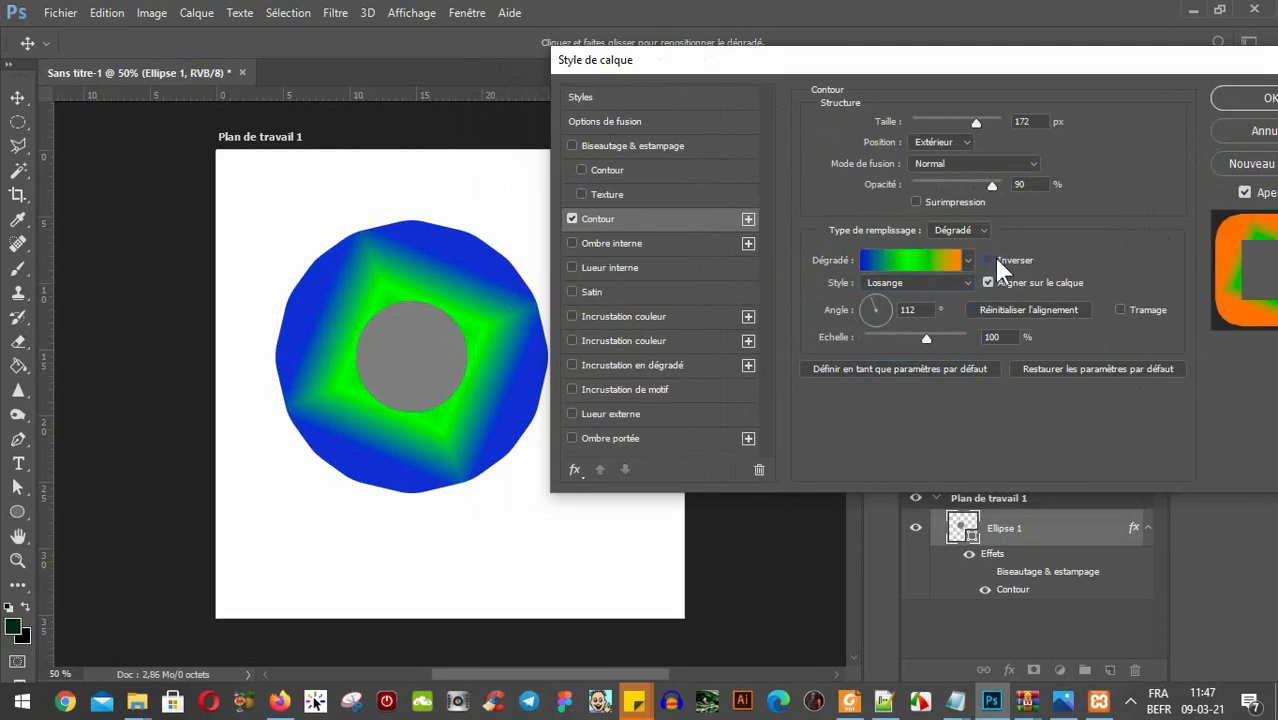
click(918, 264)
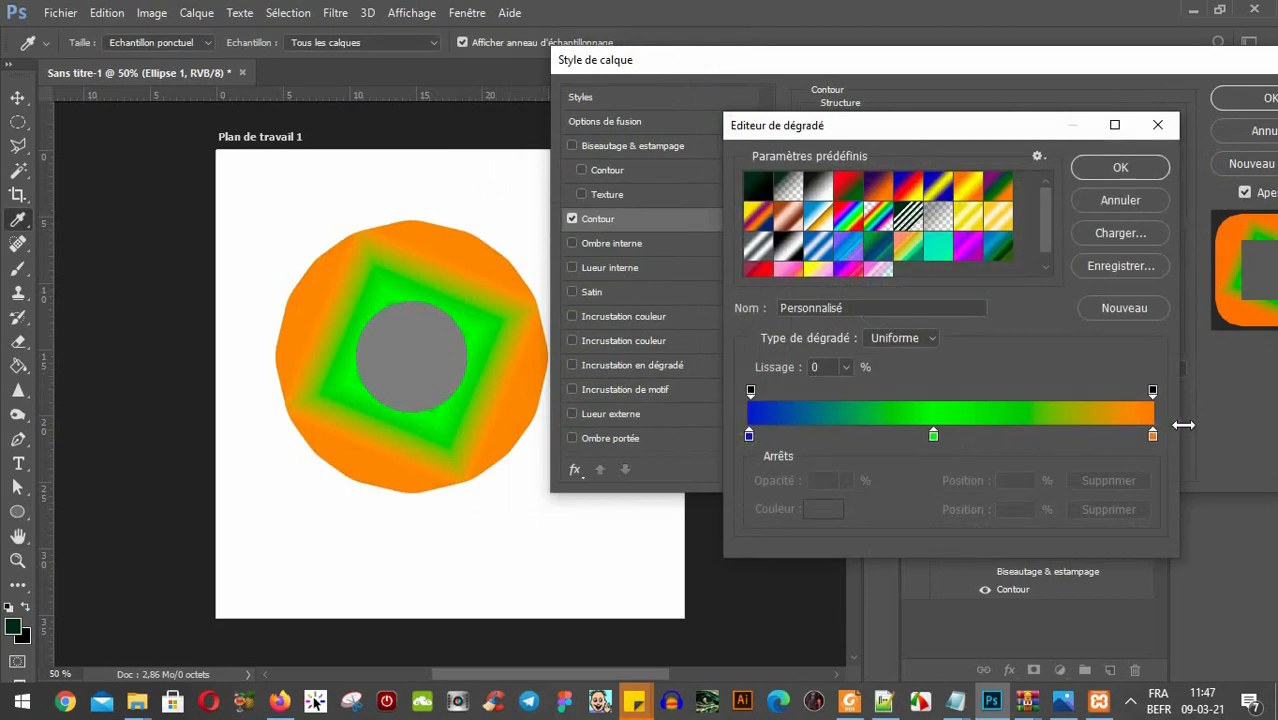
click(1139, 199)
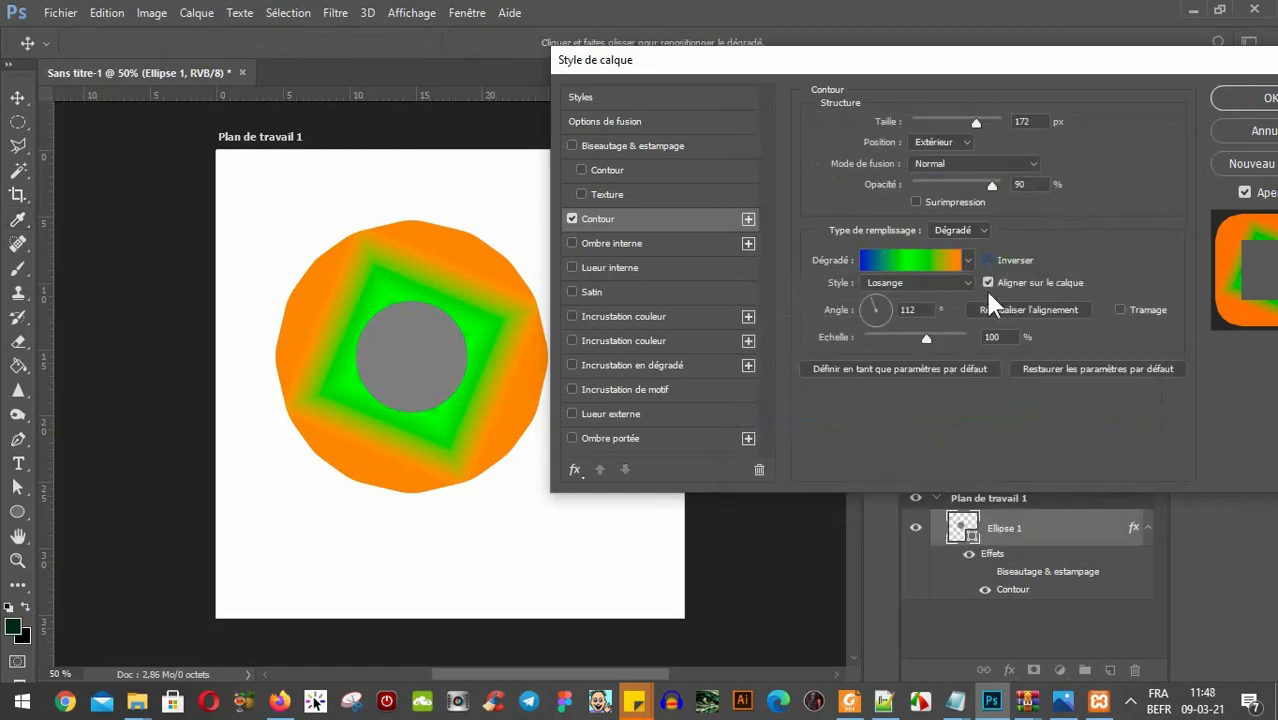
Set the stroke's gradient style back to Linéaire.
click(889, 285)
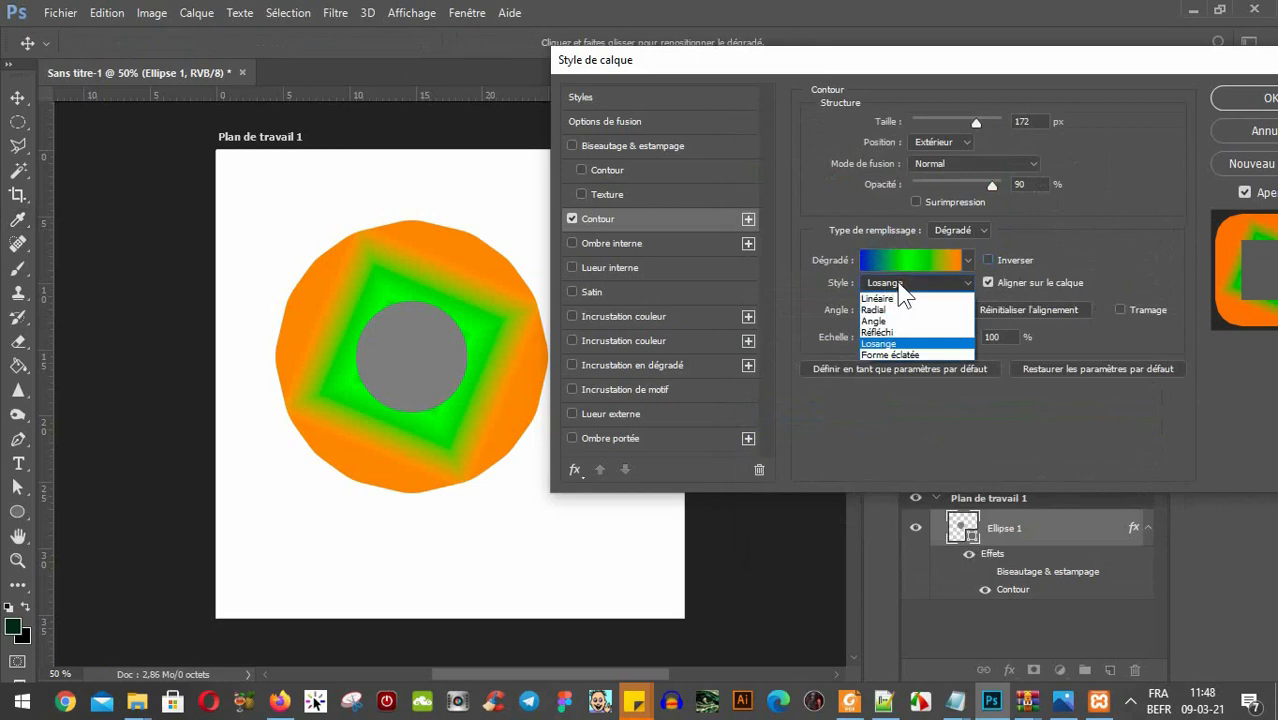
click(882, 298)
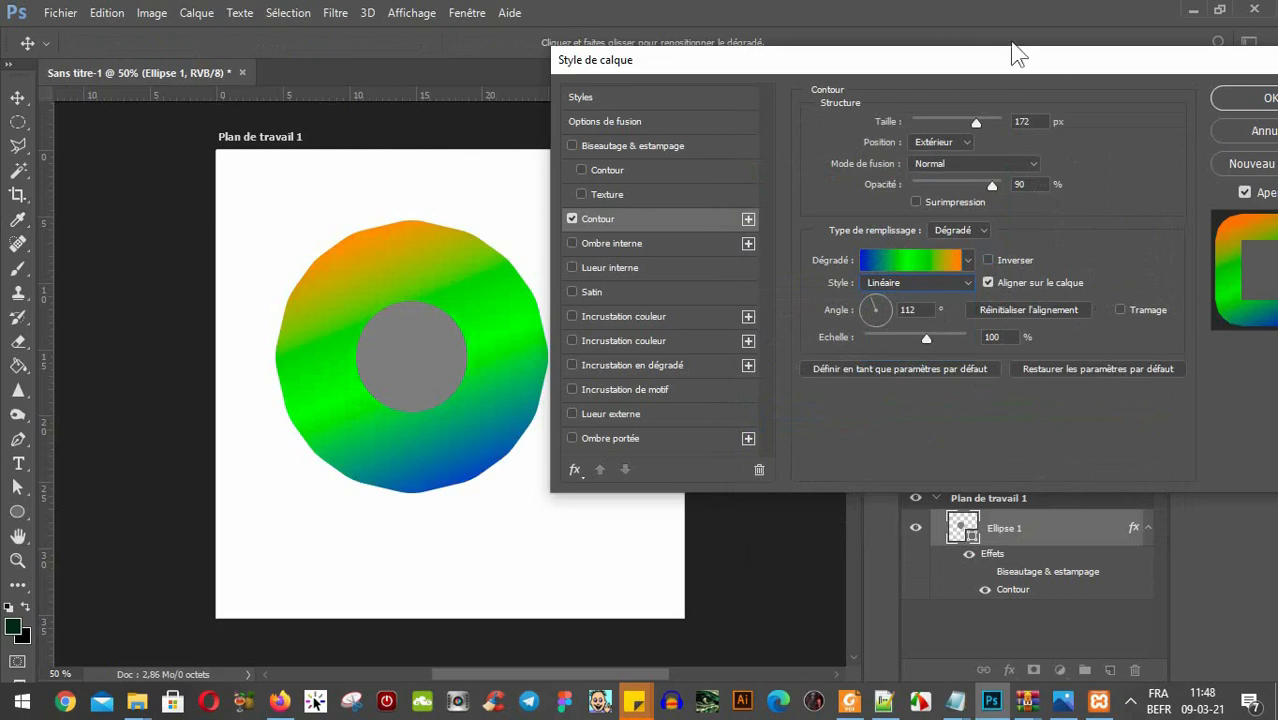
drag(988, 59, 912, 47)
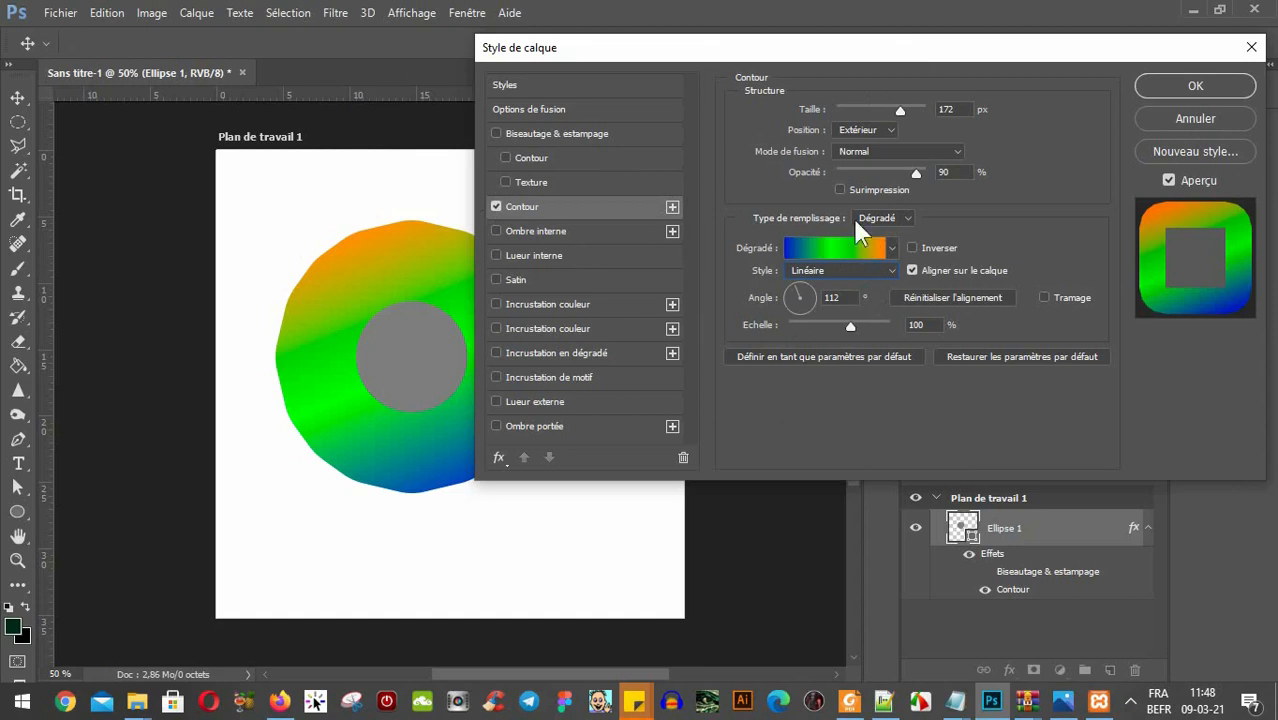
Change the stroke's fill type to Motif and view the available patterns.
click(900, 220)
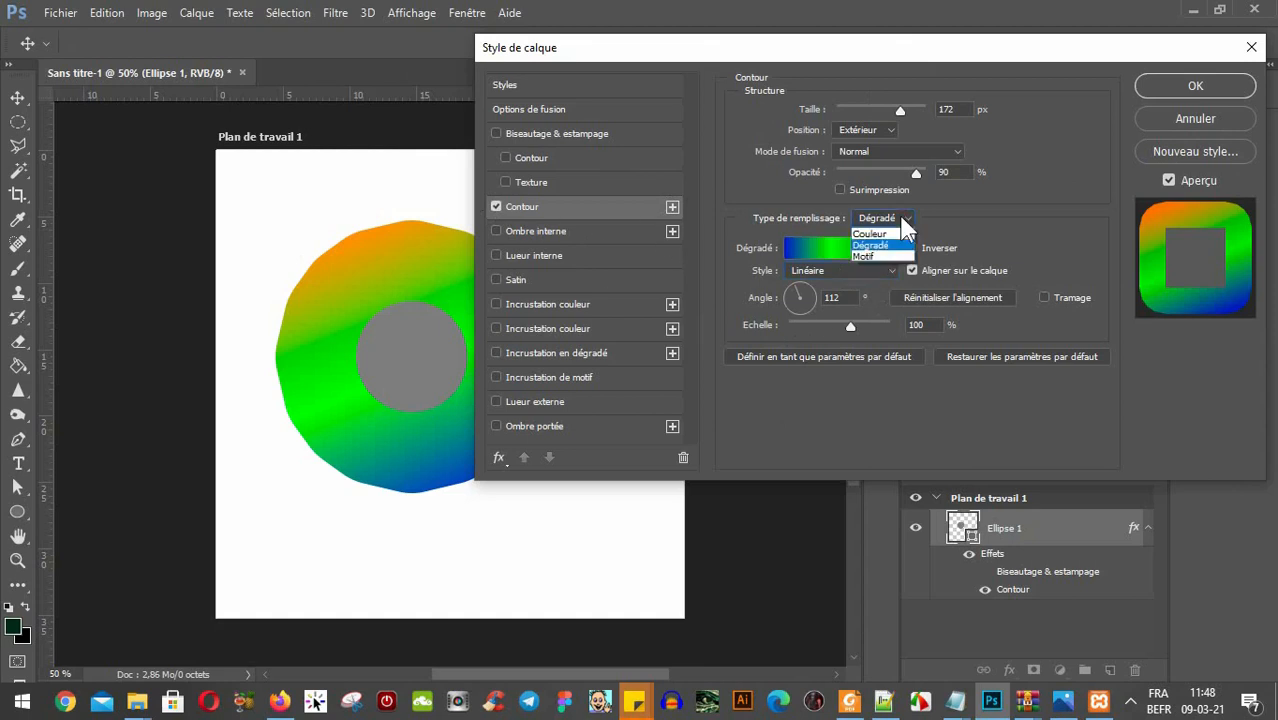
click(864, 251)
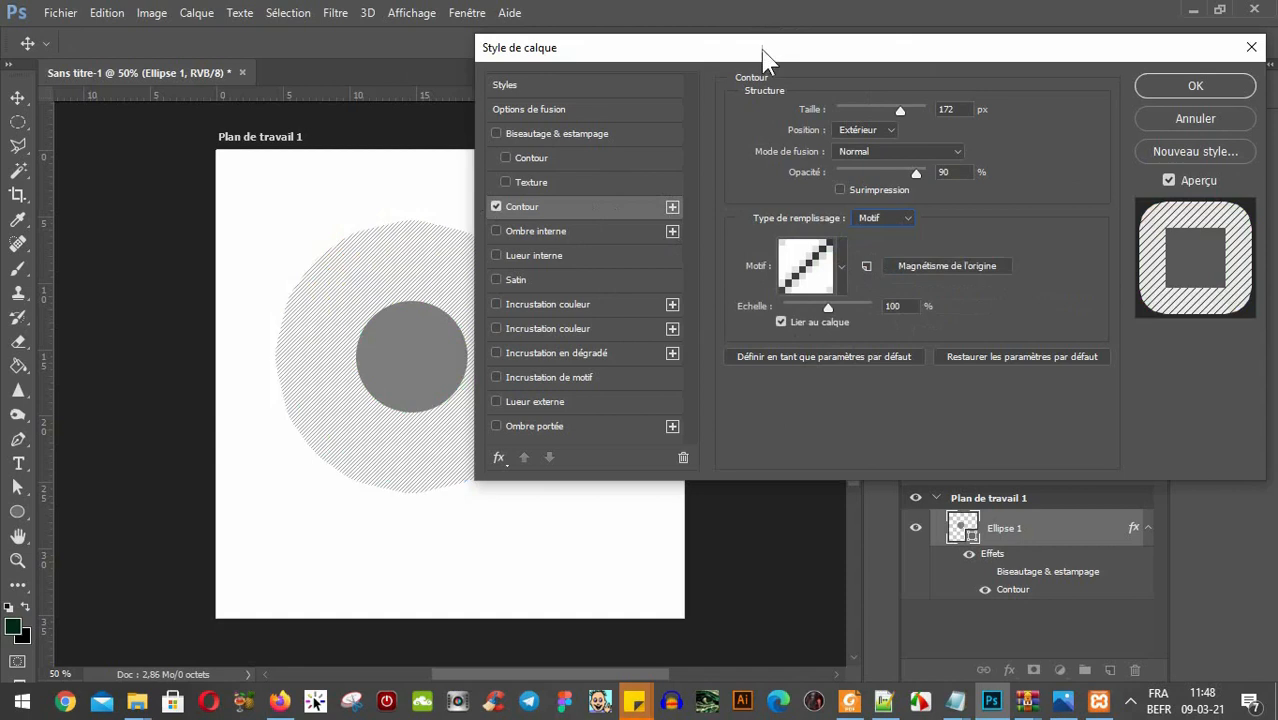
drag(762, 48, 856, 50)
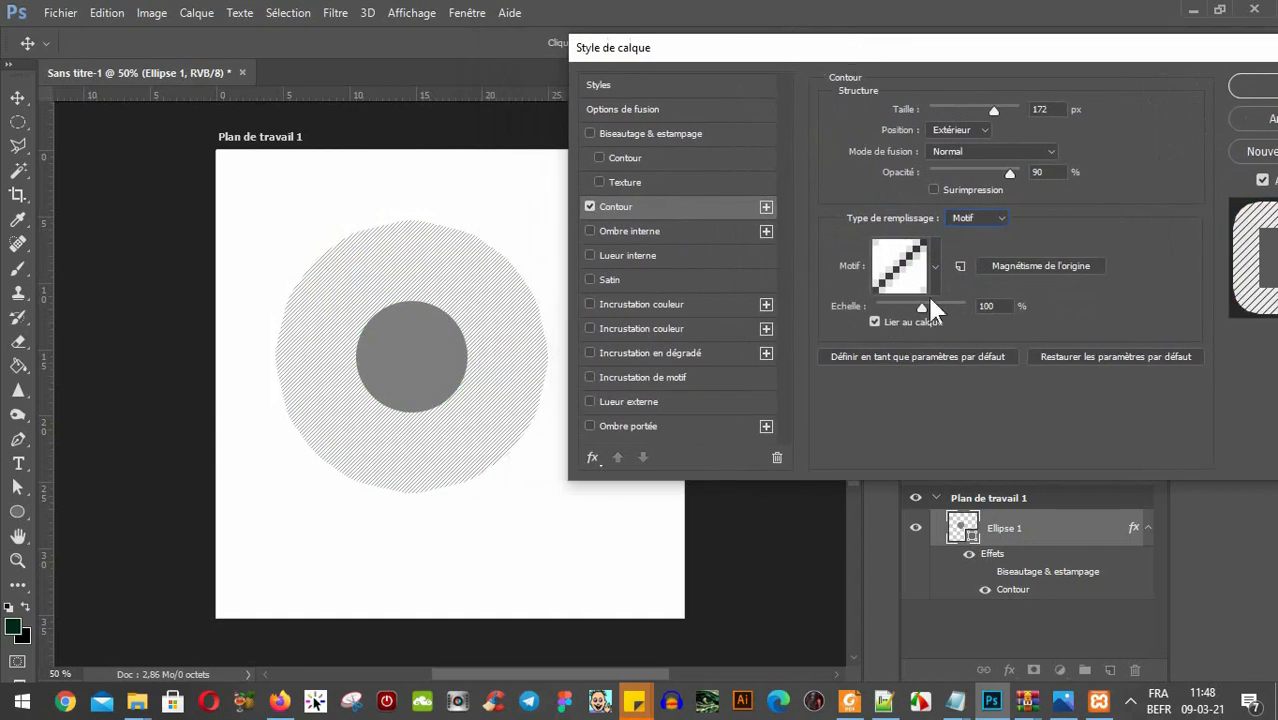
click(934, 266)
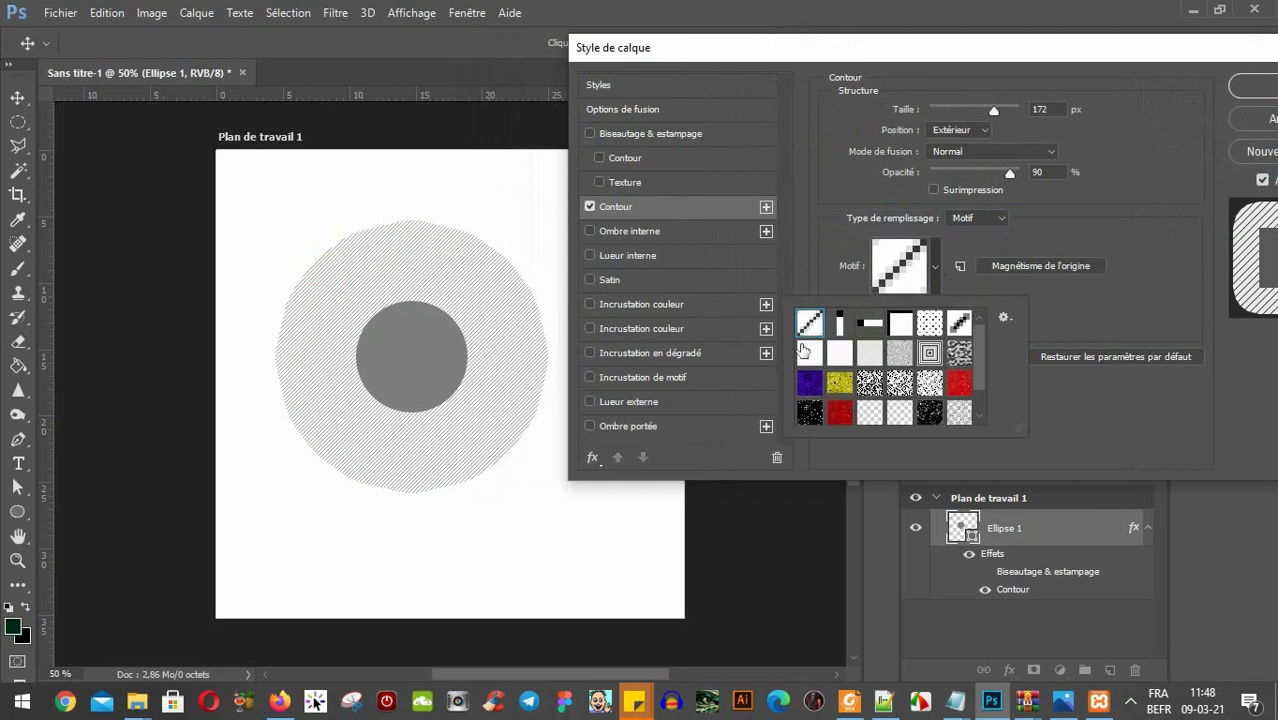
click(1094, 230)
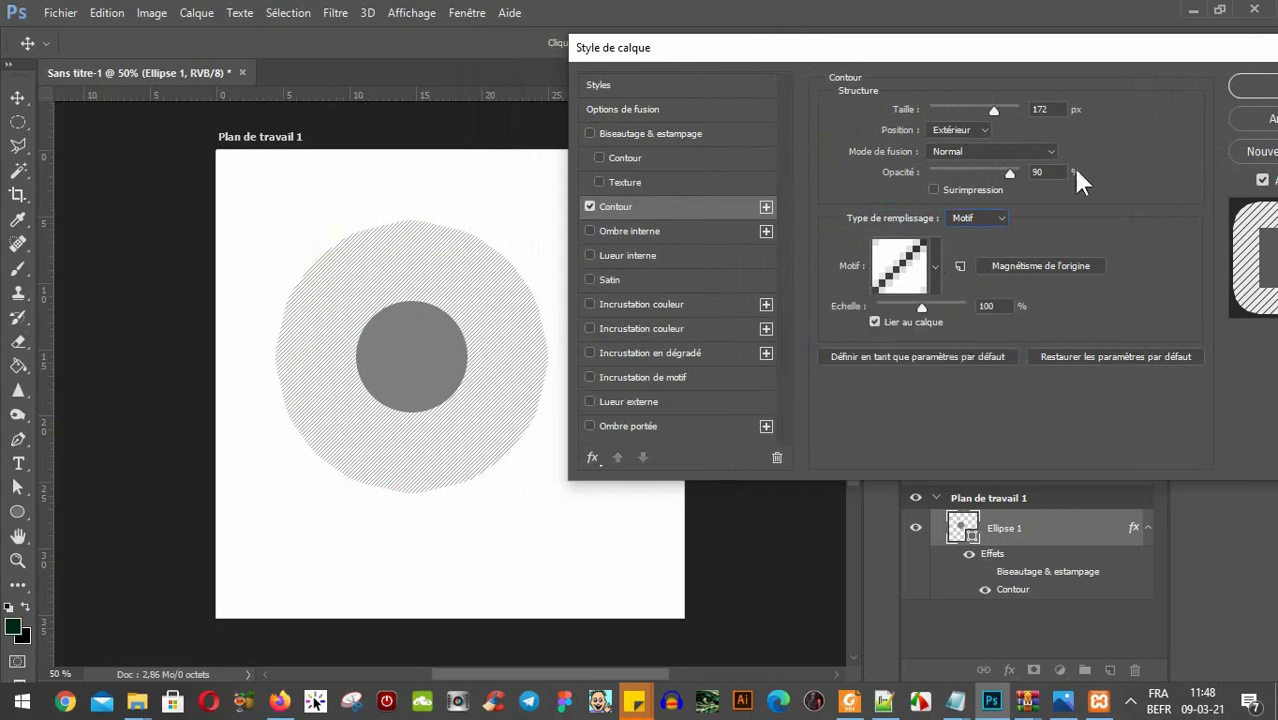
Reduce the stroke's size to 109 px and fill it with the black-dotted pattern.
mouse_move(993, 113)
mouse_down()
mouse_move(949, 118)
mouse_move(969, 120)
mouse_up()
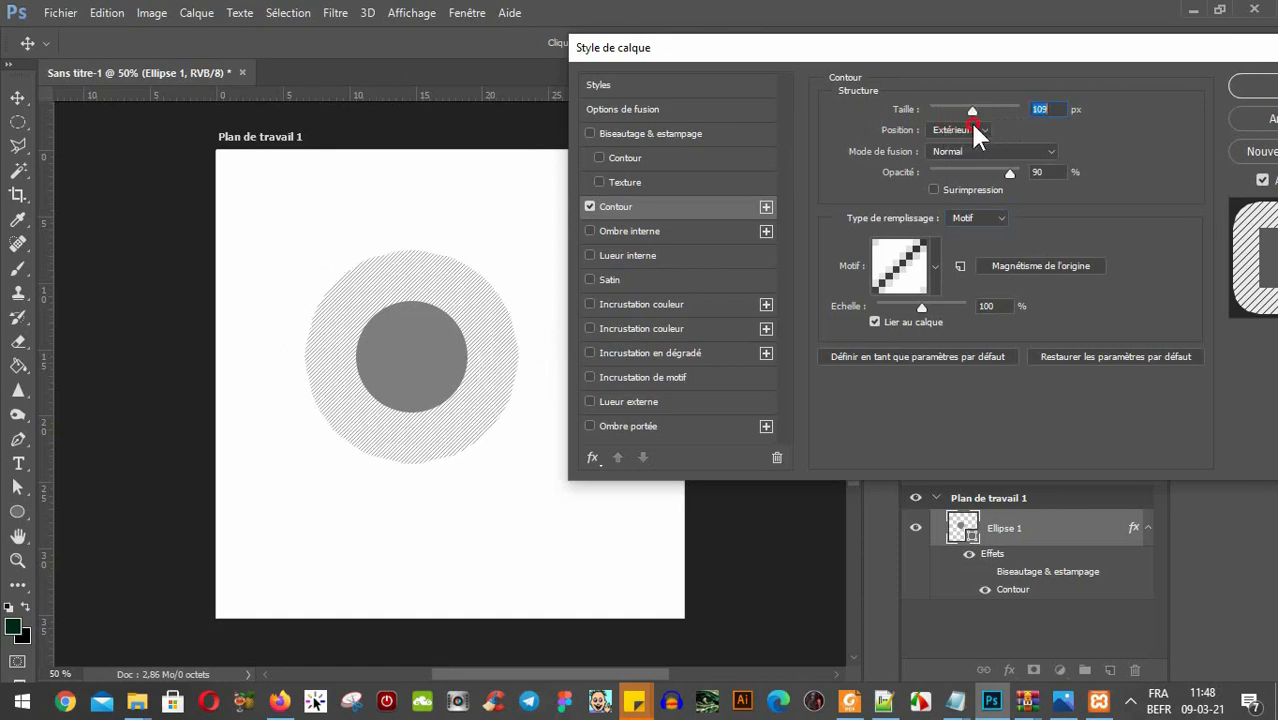
click(932, 277)
click(930, 322)
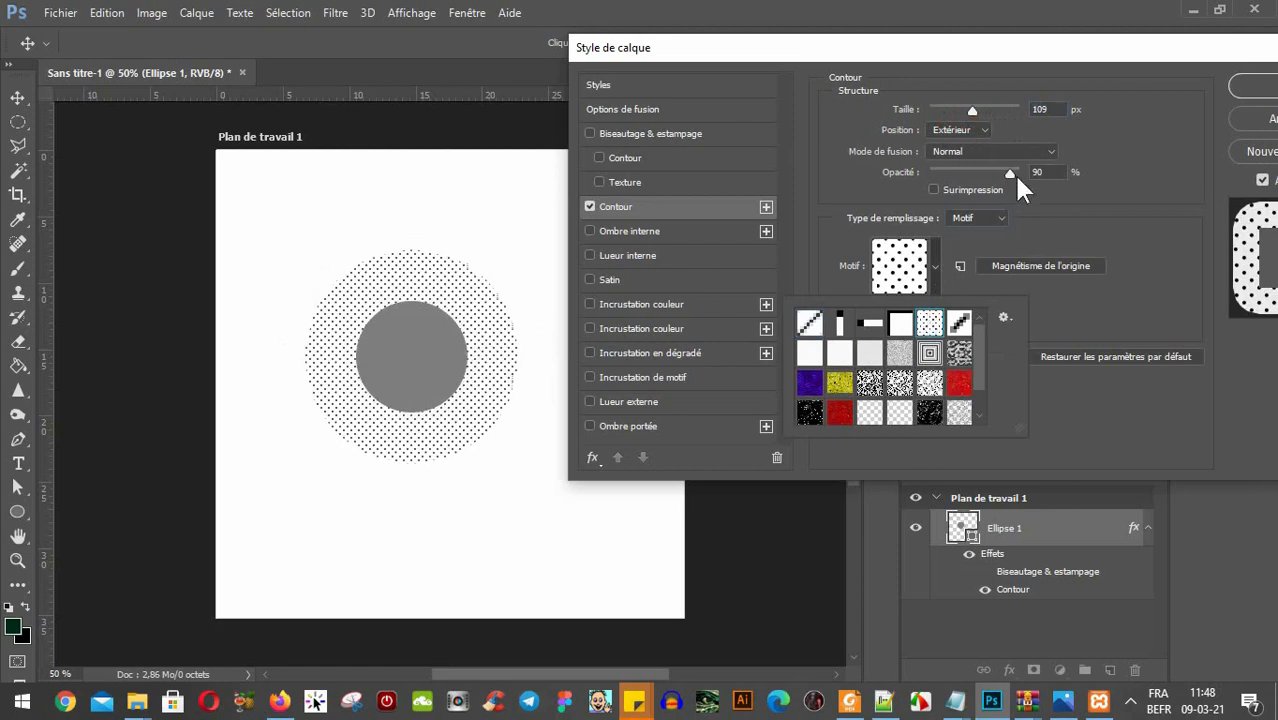
Raise the stroke's opacity to 100 % and reduce its size to 81 px, keeping the Extérieur position.
mouse_move(1006, 172)
mouse_down()
mouse_move(941, 182)
mouse_move(902, 169)
mouse_move(1025, 172)
mouse_up()
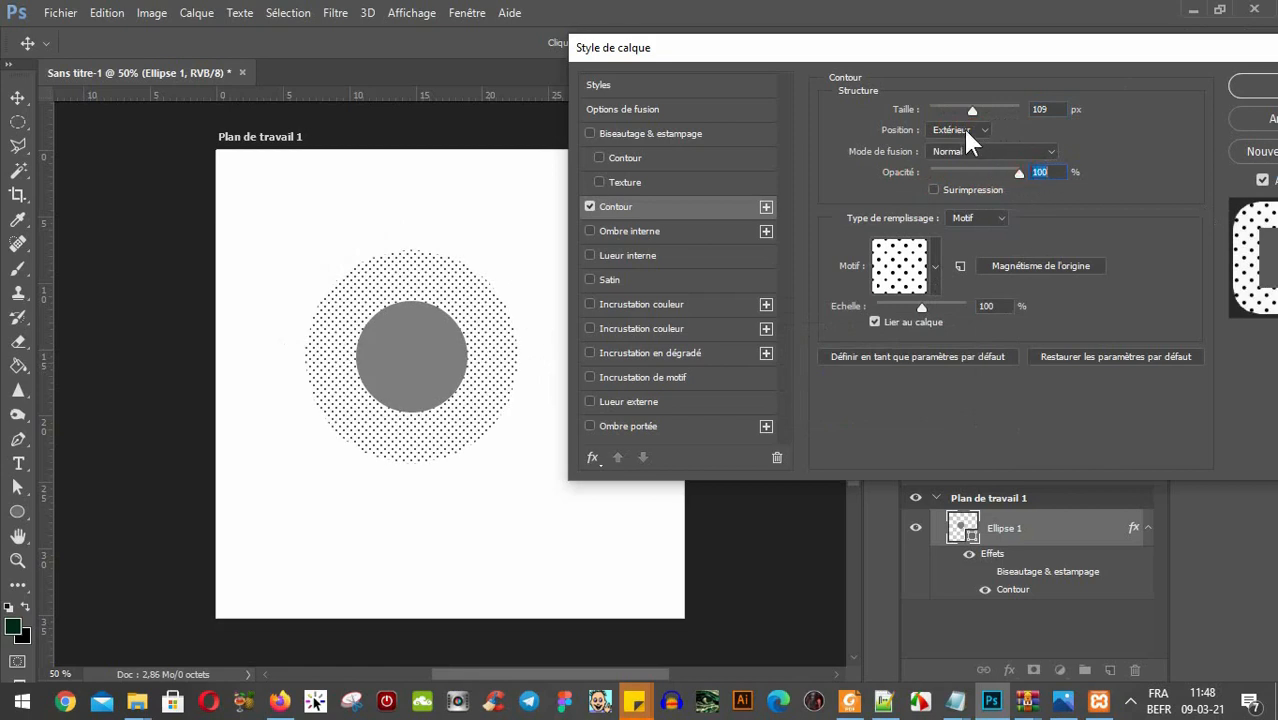
click(962, 128)
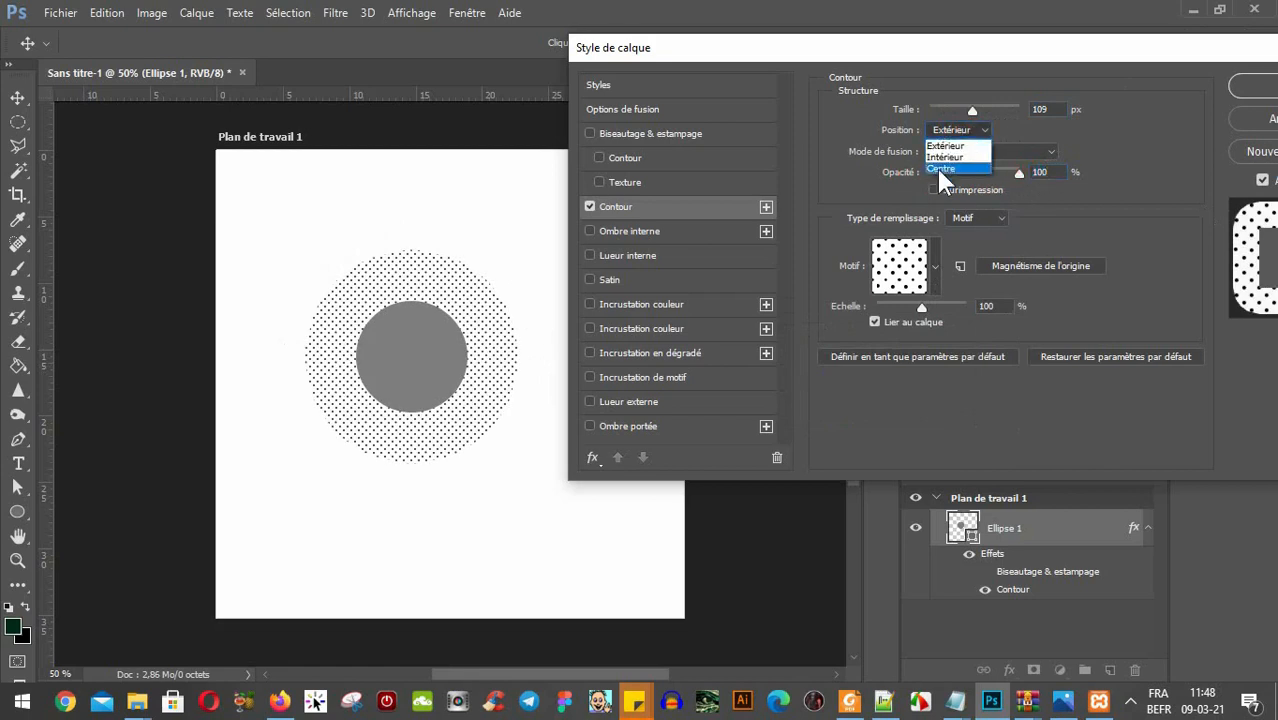
click(958, 101)
drag(954, 112, 963, 110)
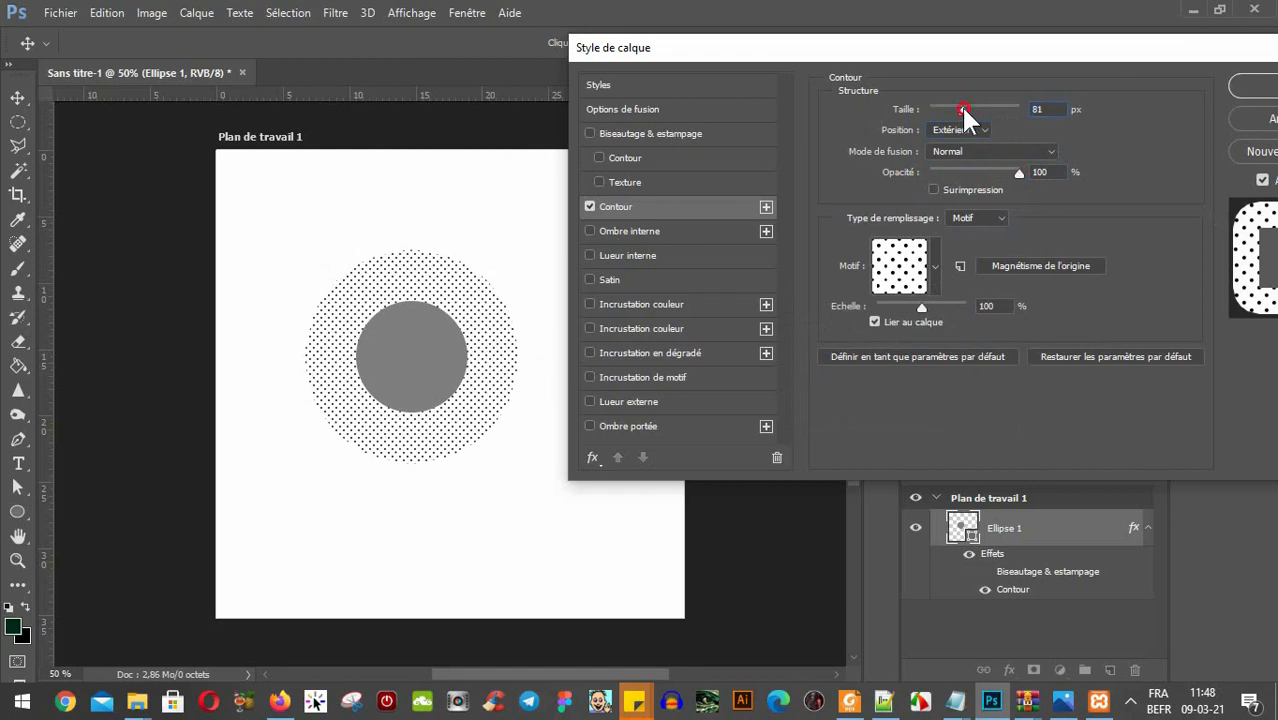
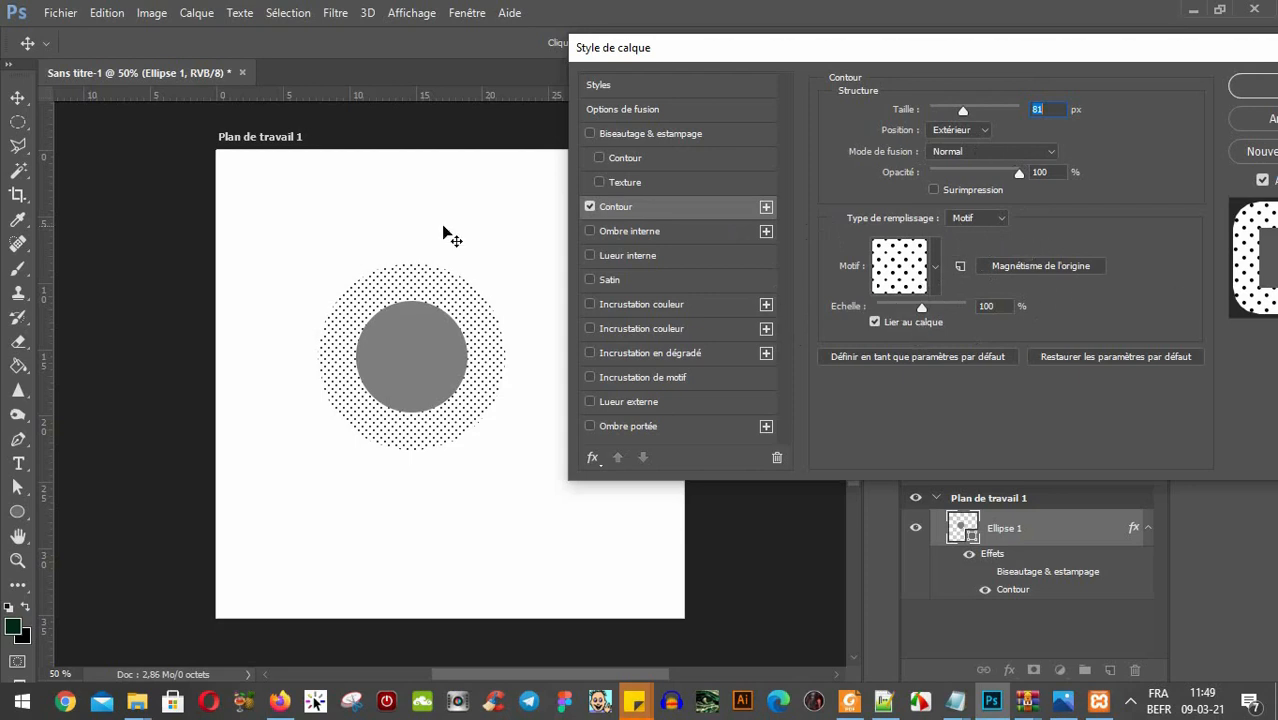
Turn off the stroke, enable the inner shadow (Ombre interne) and view its blend modes, keeping Densité linéaire - (Ajout).
click(589, 206)
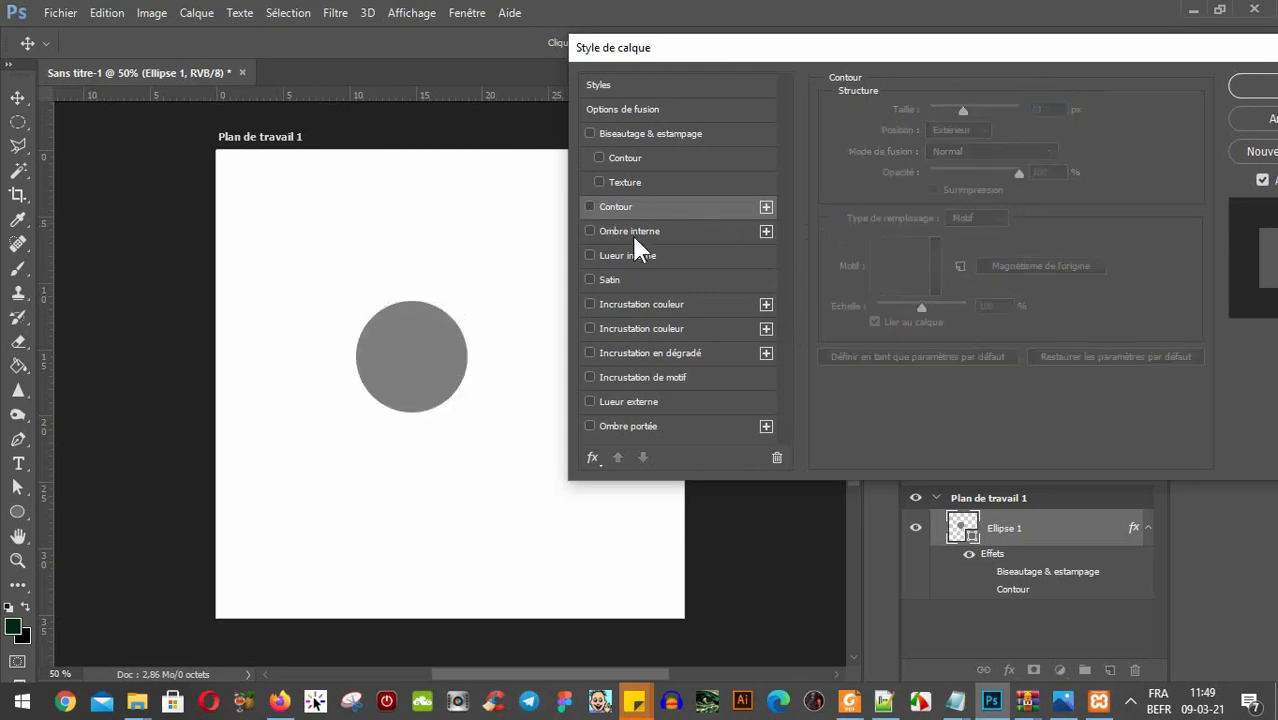
click(636, 230)
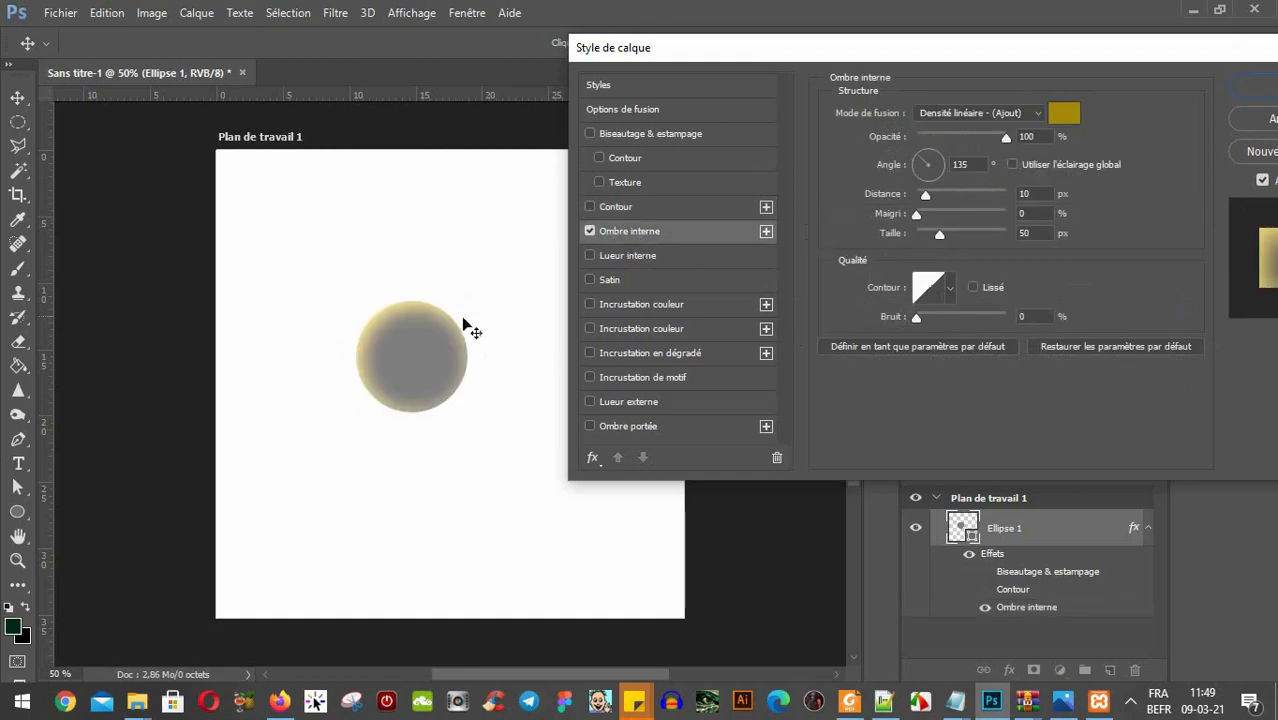
click(985, 113)
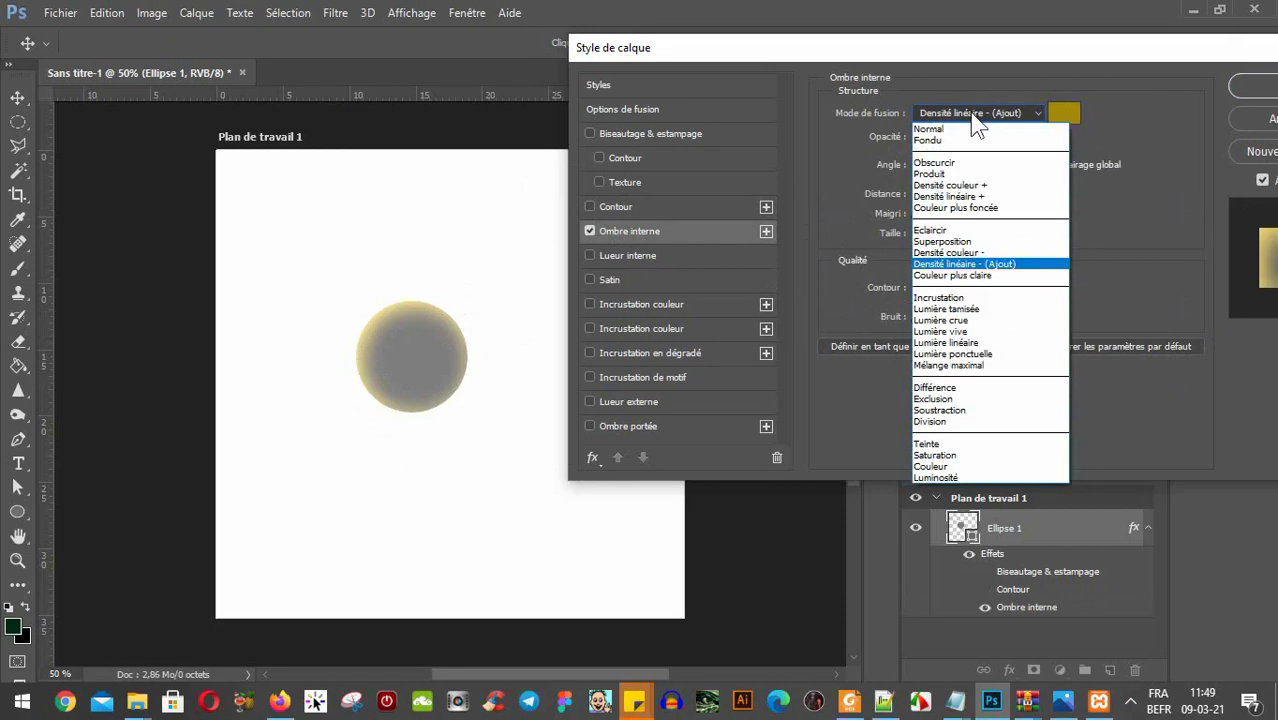
click(1124, 108)
Set the inner shadow's colour to red #ff0000.
click(1066, 114)
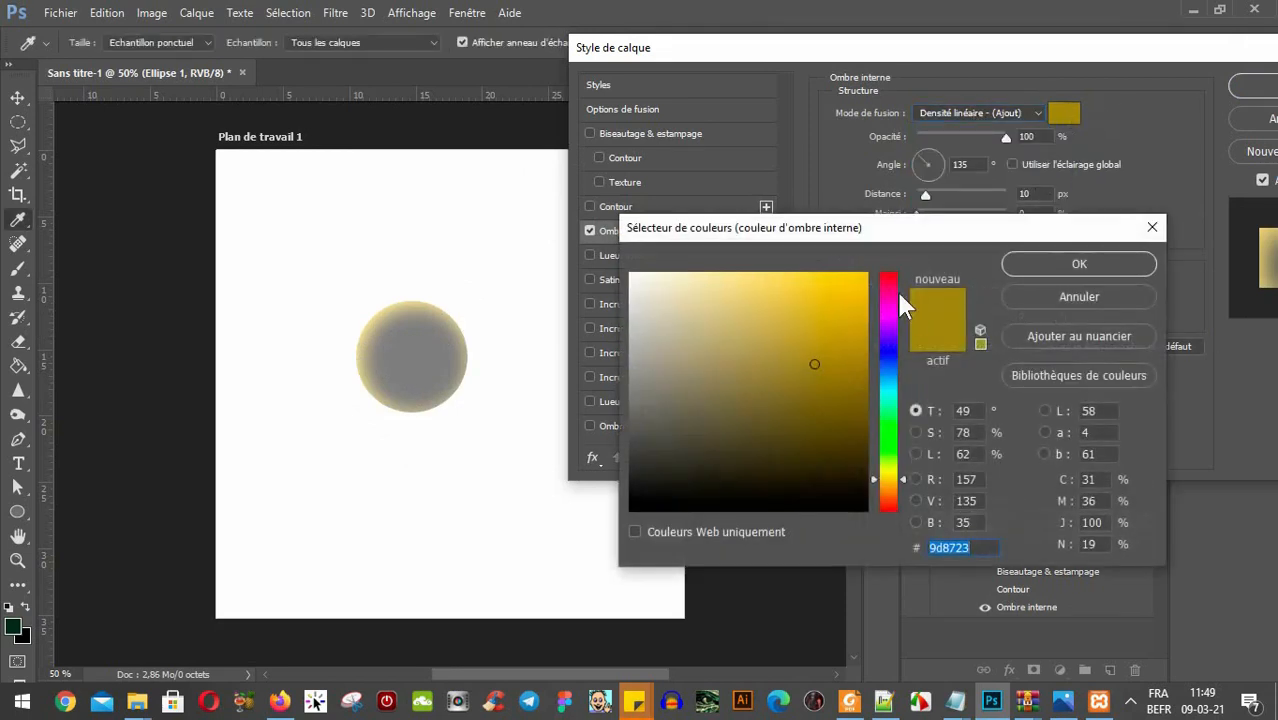
click(888, 510)
text(ff0000)
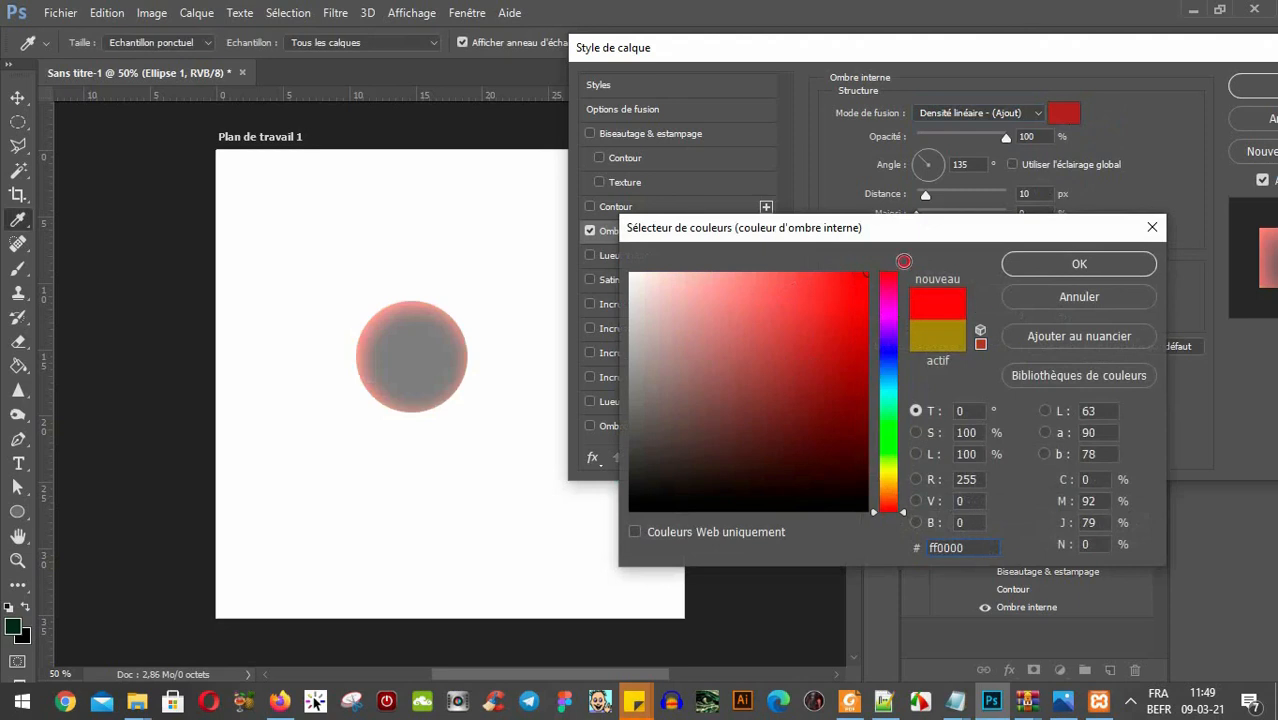
click(1121, 268)
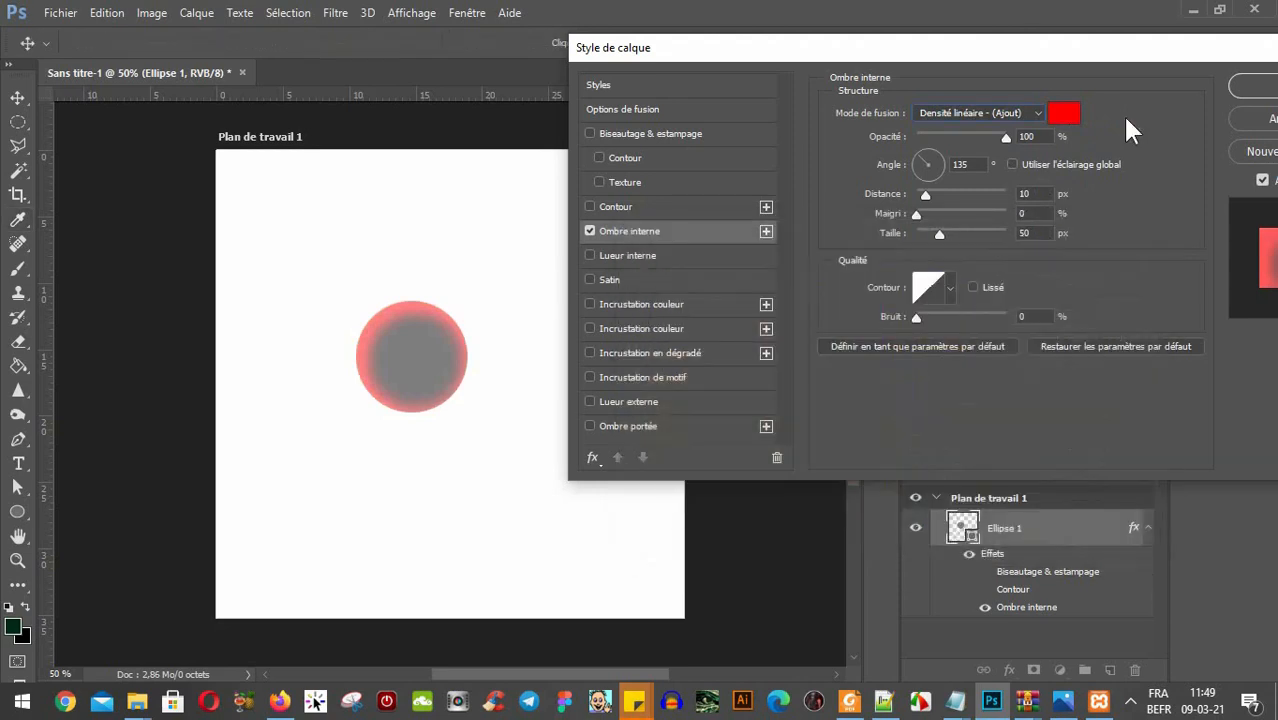
Set the inner shadow's colour to black #000000.
click(1066, 114)
drag(827, 294, 597, 526)
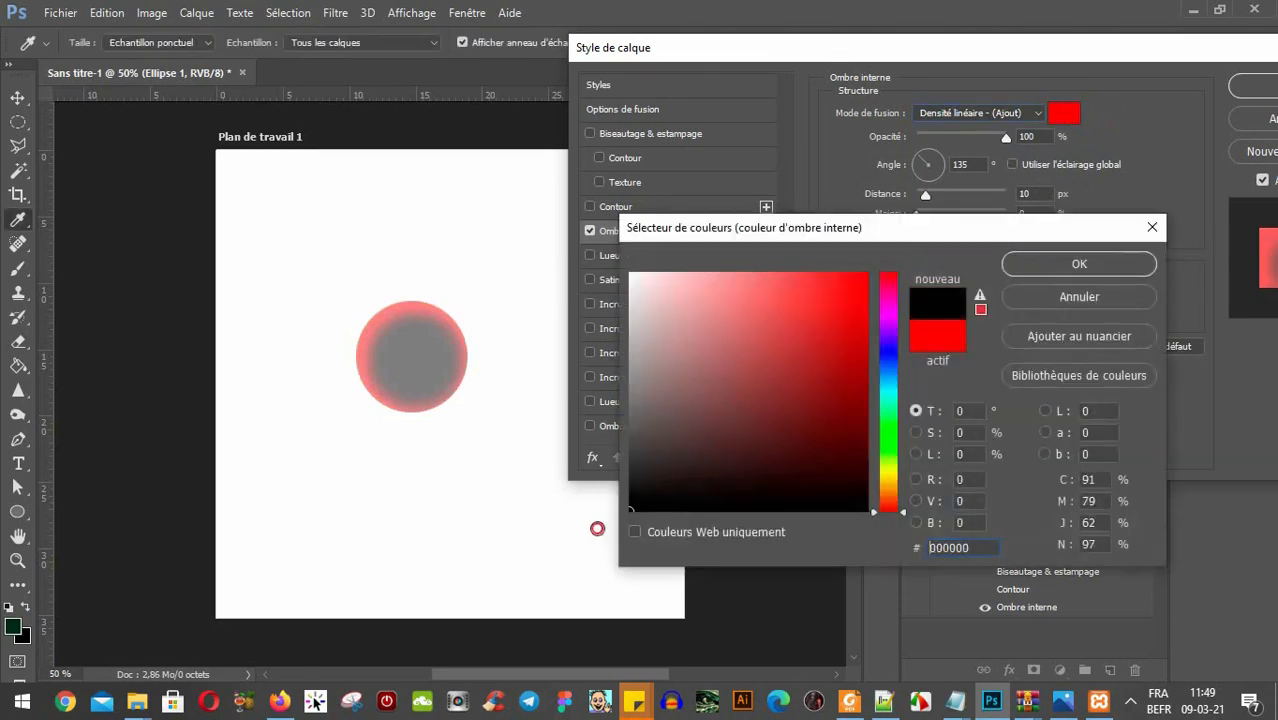
click(1080, 264)
Set the inner shadow's blend mode to Produit, distance to 33 px, Maigri to 8 % and size to 32 px.
click(1033, 113)
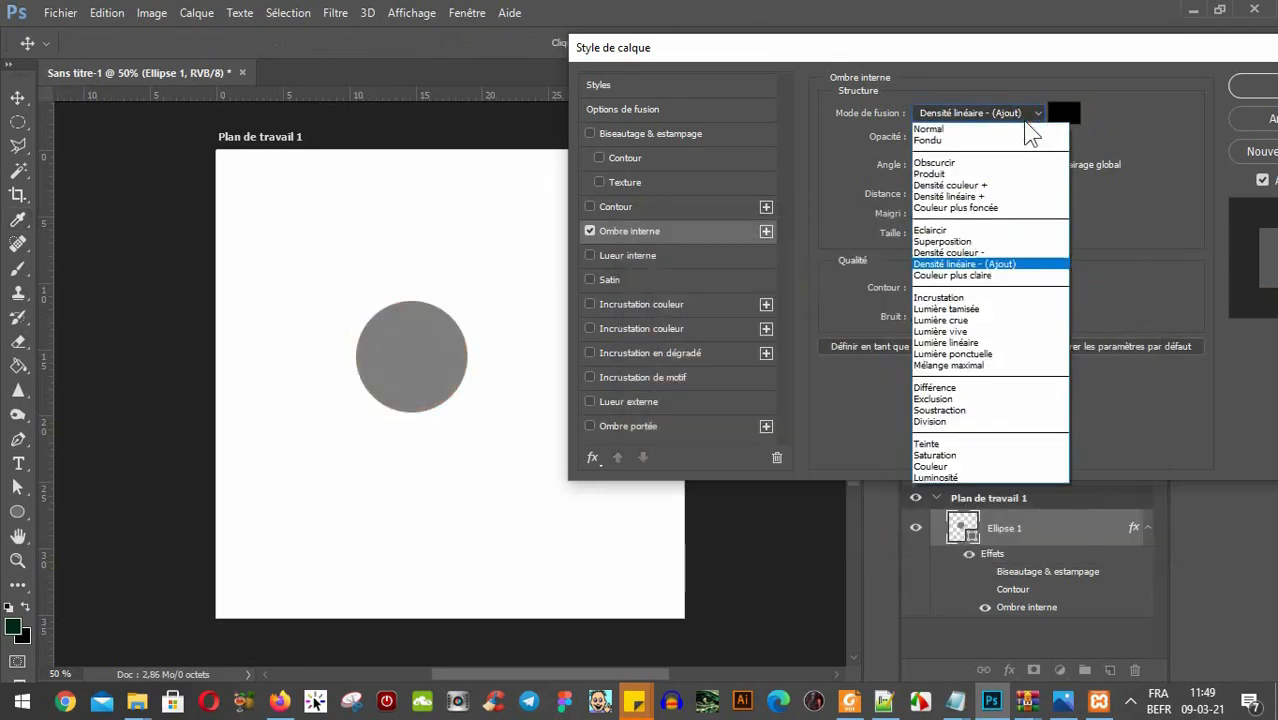
click(940, 175)
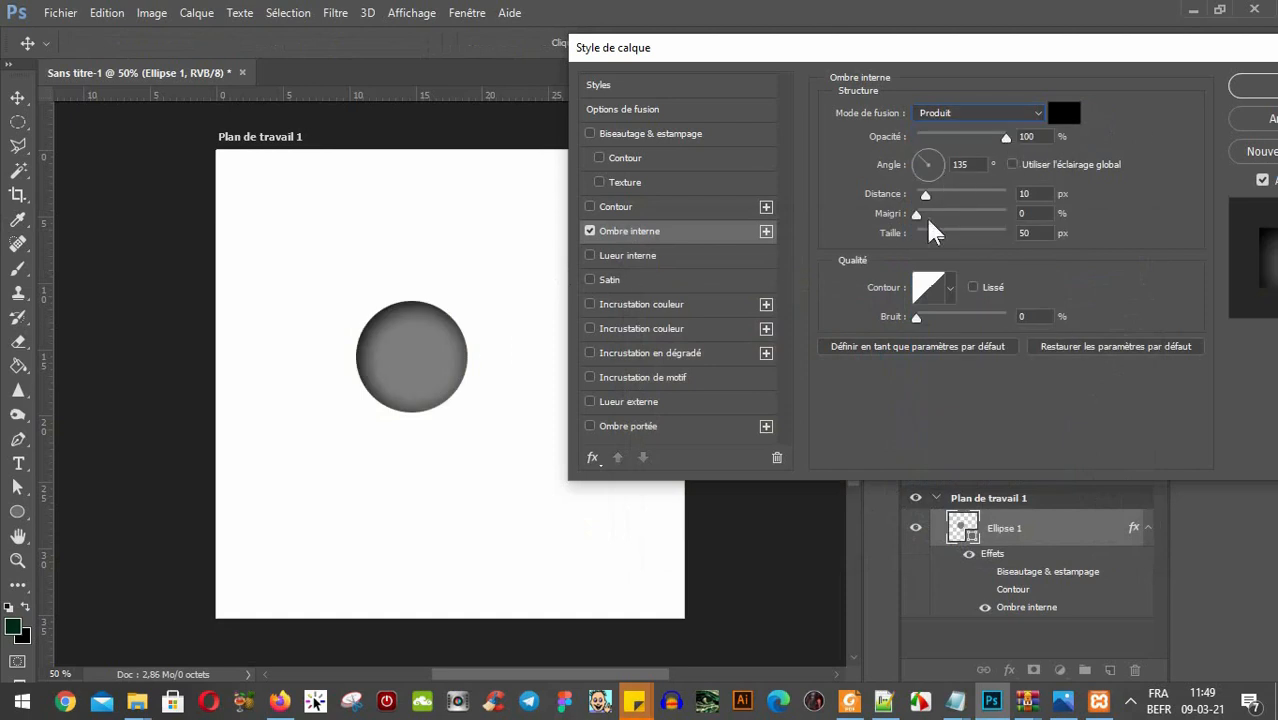
mouse_move(925, 193)
mouse_down()
mouse_move(995, 197)
mouse_move(947, 196)
mouse_up()
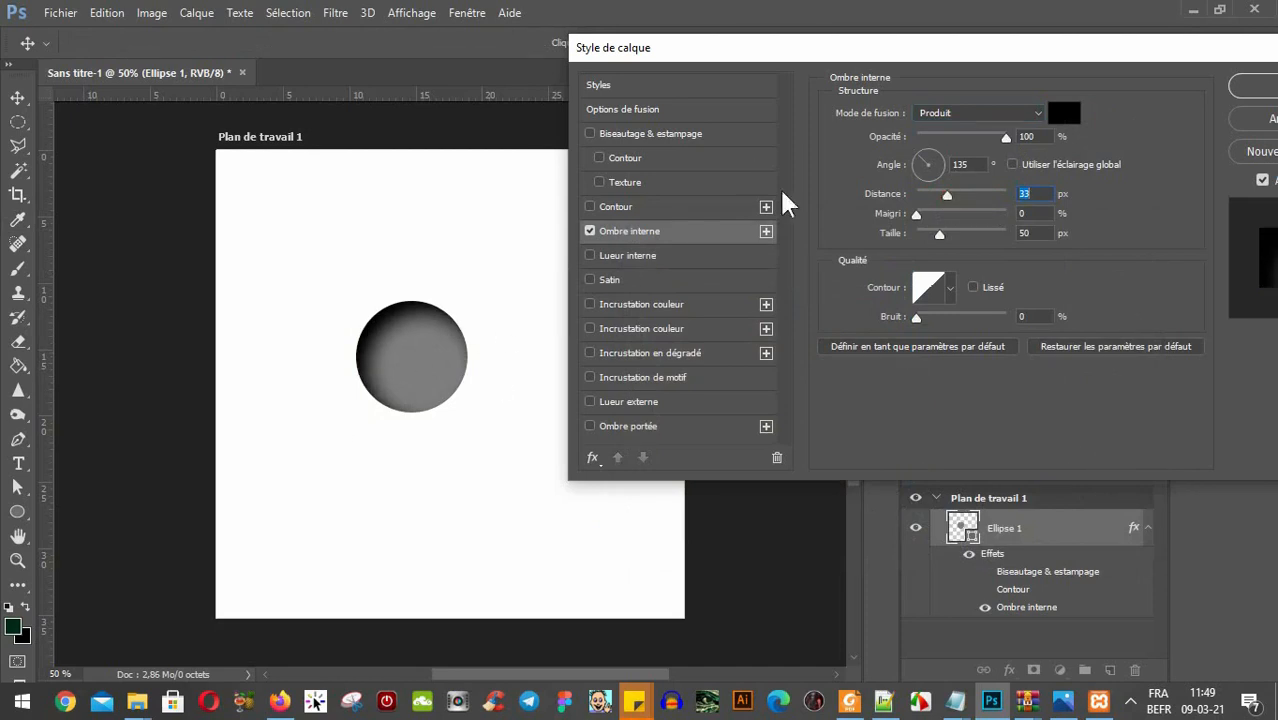
drag(916, 214, 934, 250)
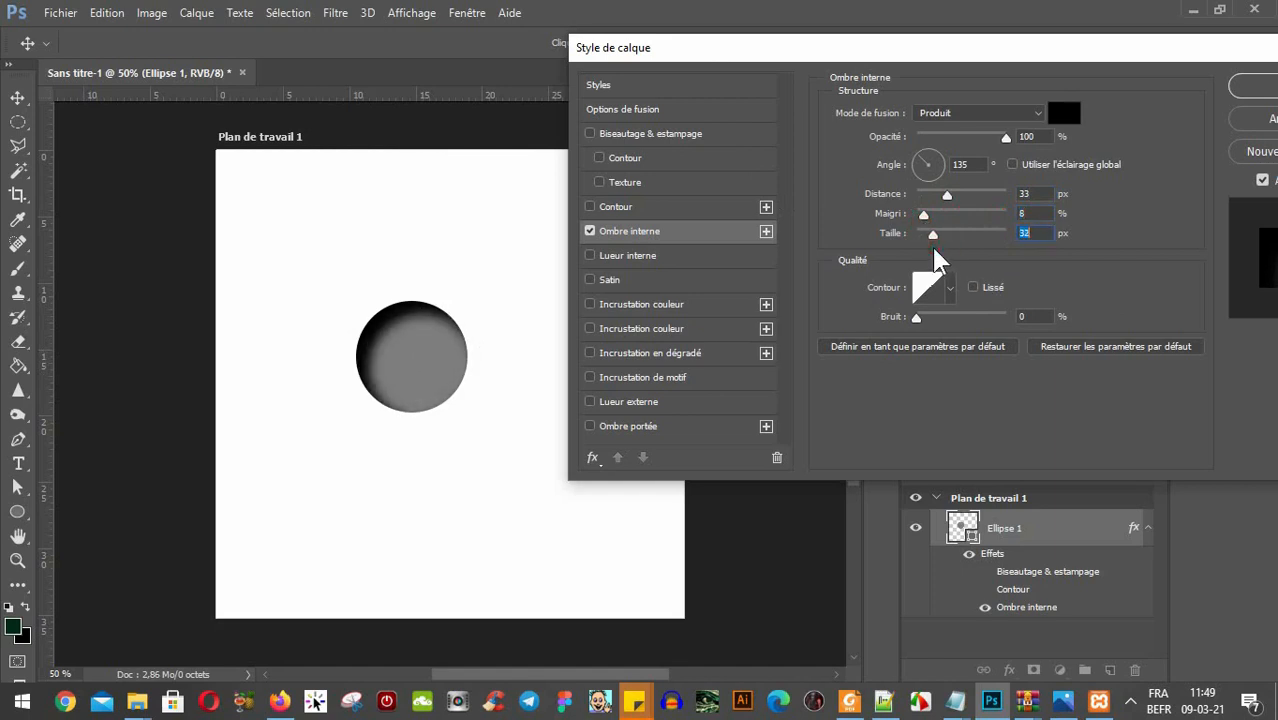
Try several contour presets on the inner shadow, ending with the fourth preset of the second row, and keep the distance at 33 px.
click(950, 287)
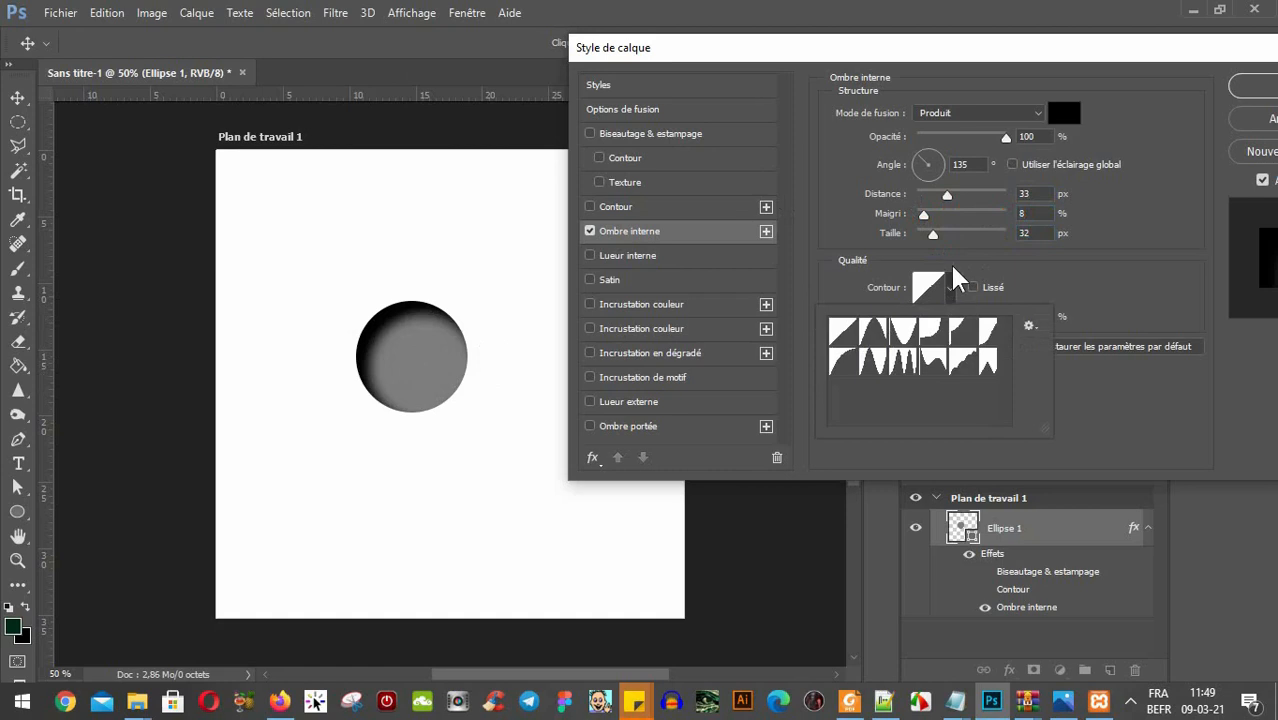
click(872, 334)
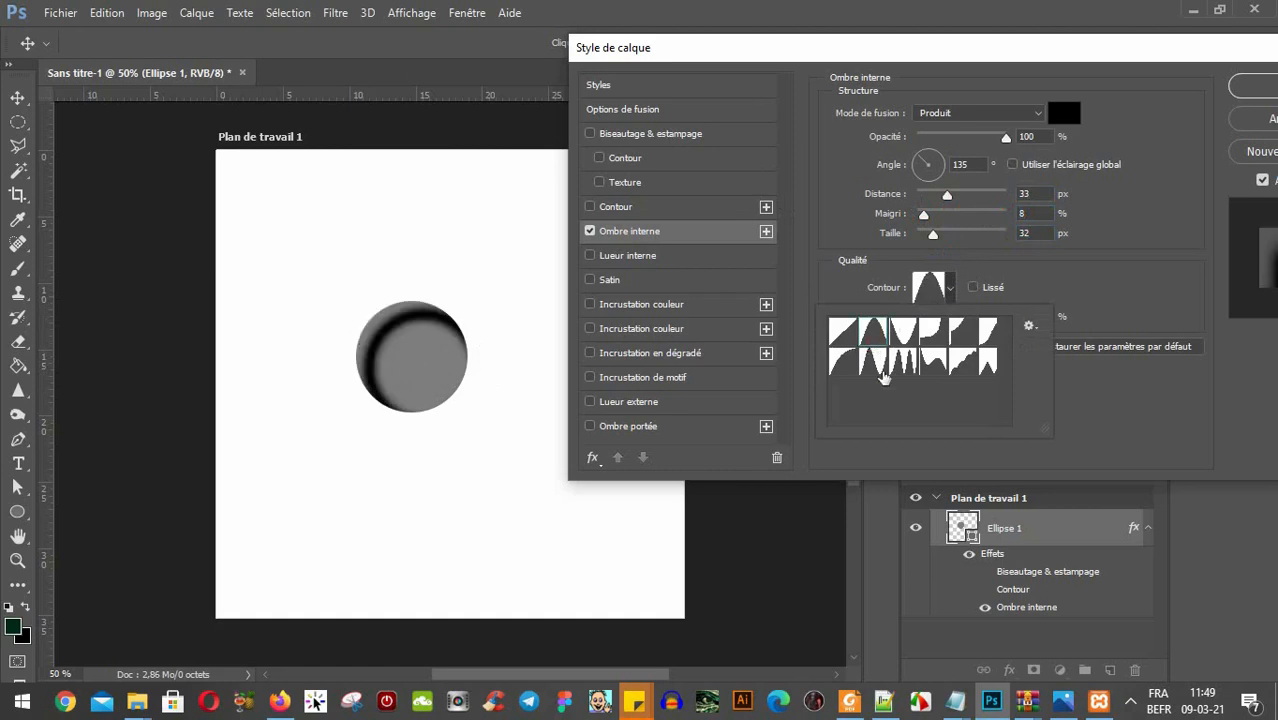
click(884, 368)
click(908, 366)
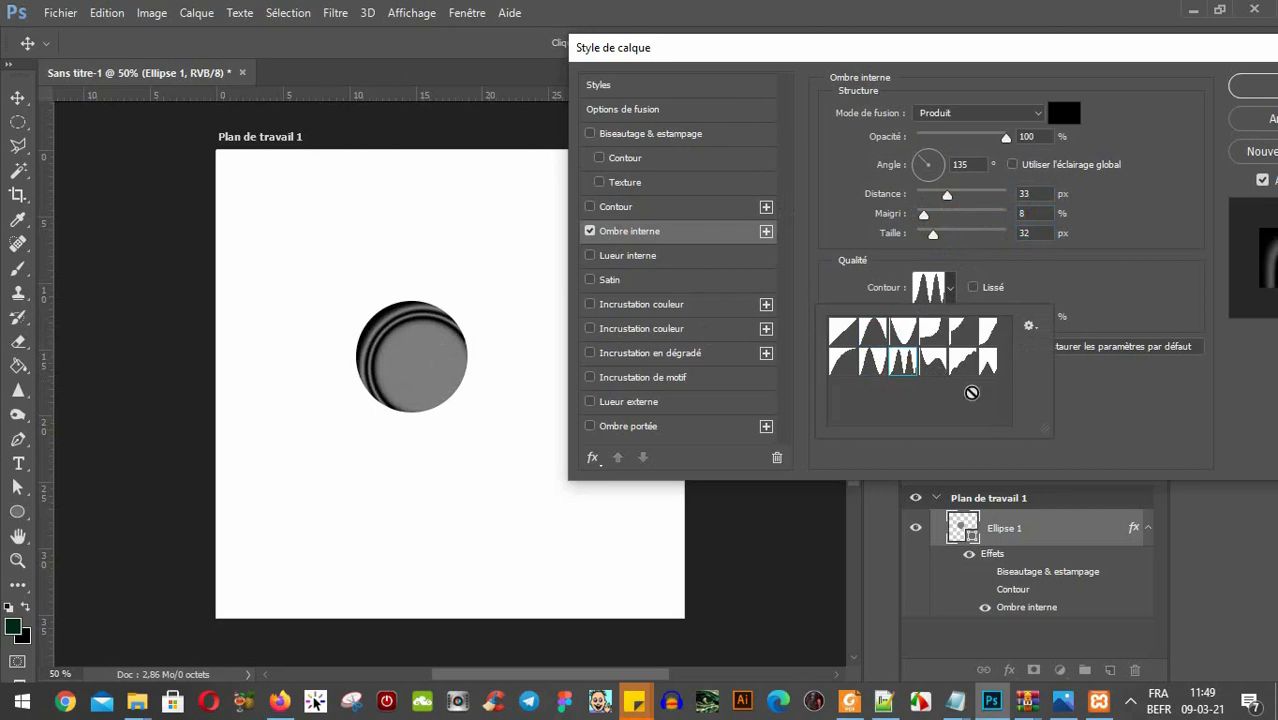
click(934, 366)
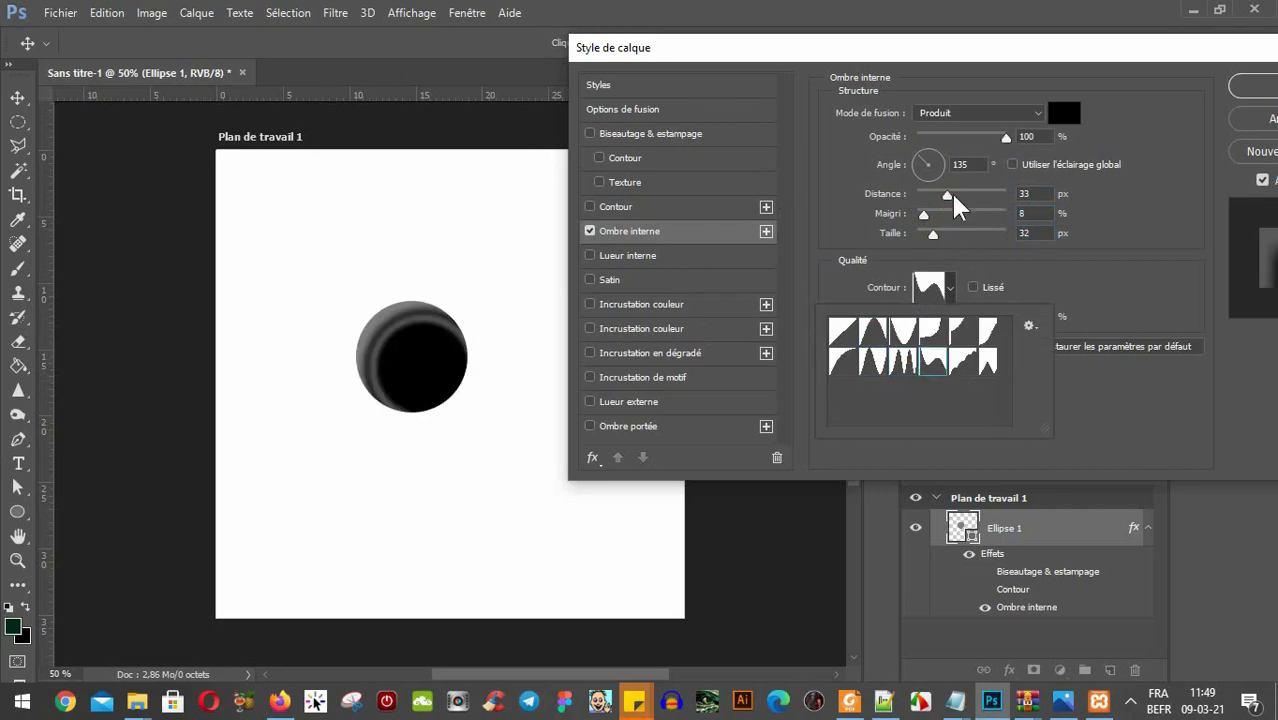
mouse_move(948, 196)
mouse_down()
mouse_move(893, 198)
mouse_move(990, 195)
mouse_move(947, 207)
mouse_up()
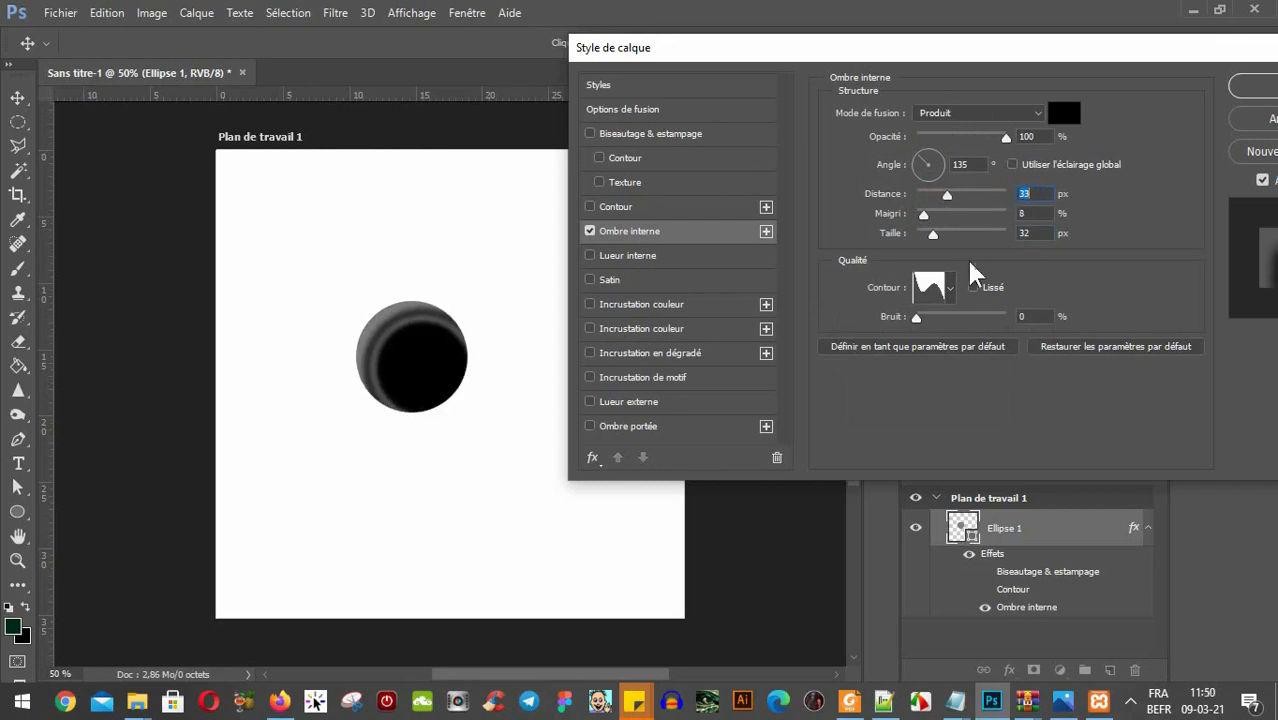
Turn off the inner shadow, enable the inner glow (Lueur interne) and give it the linear contour preset.
click(585, 231)
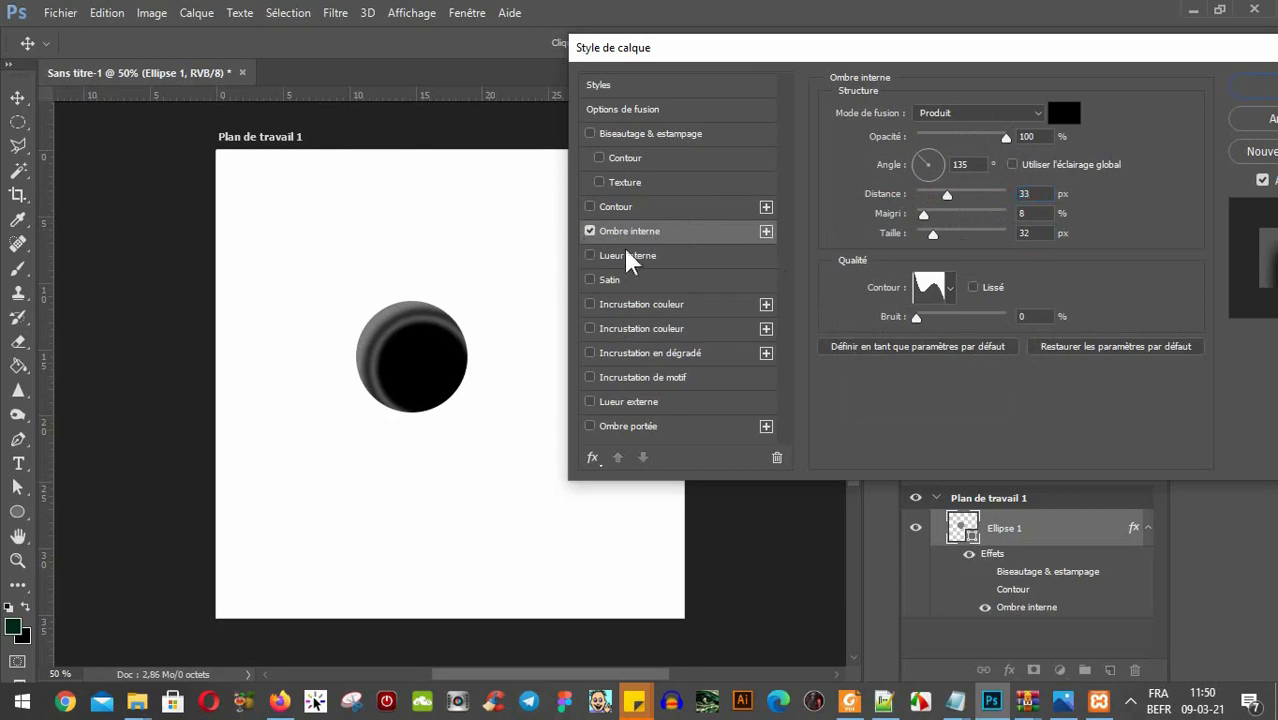
click(590, 231)
click(630, 255)
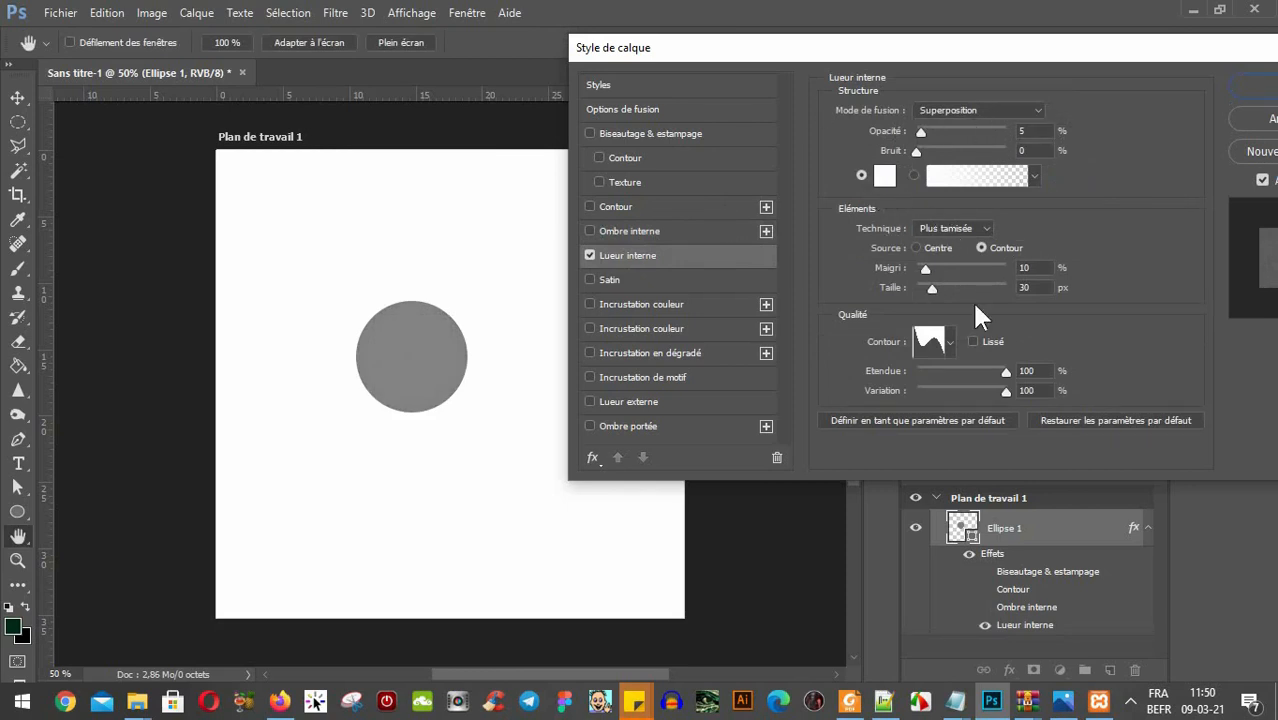
click(949, 343)
click(845, 387)
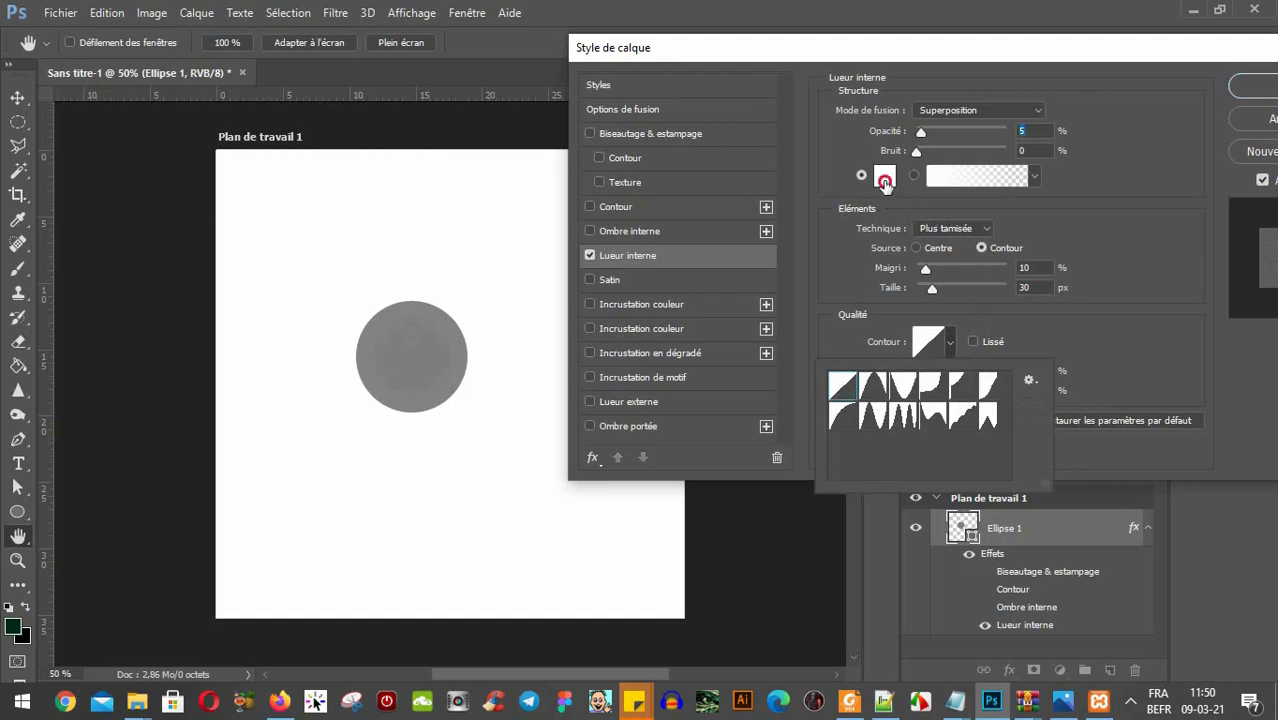
Set the inner glow's colour to red #ff0000.
click(884, 176)
text(fa0000)
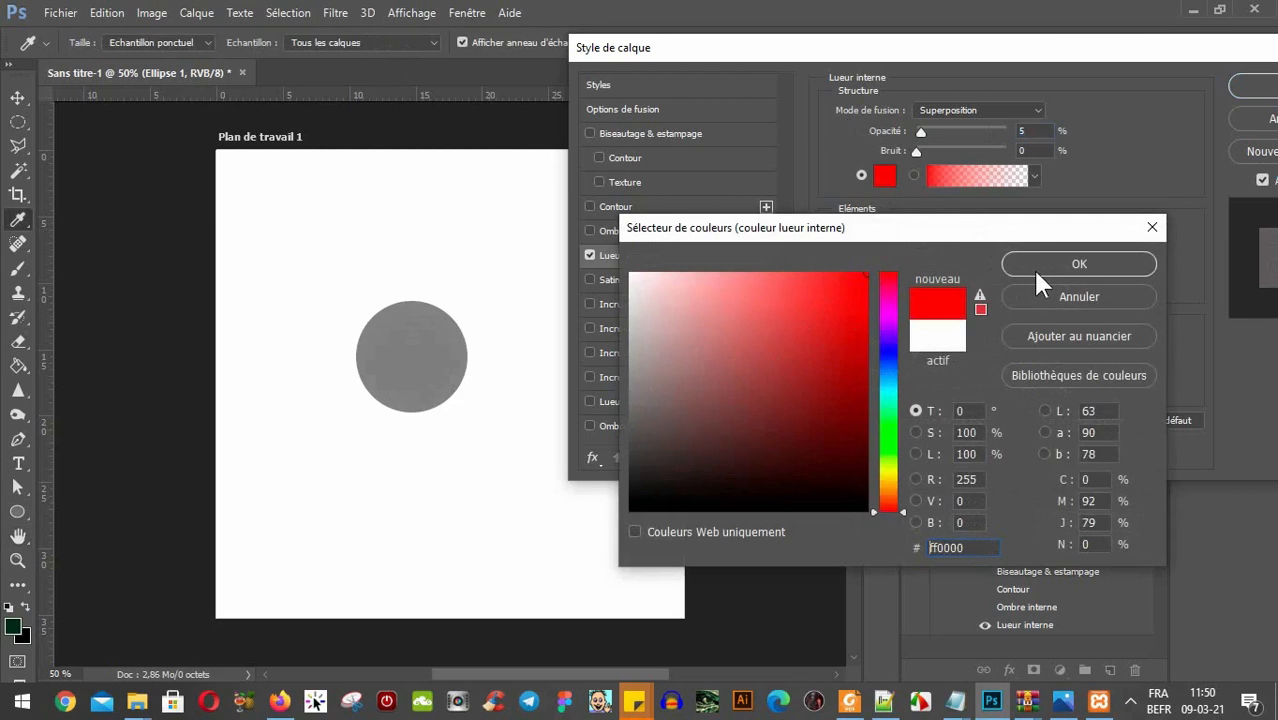
click(1070, 264)
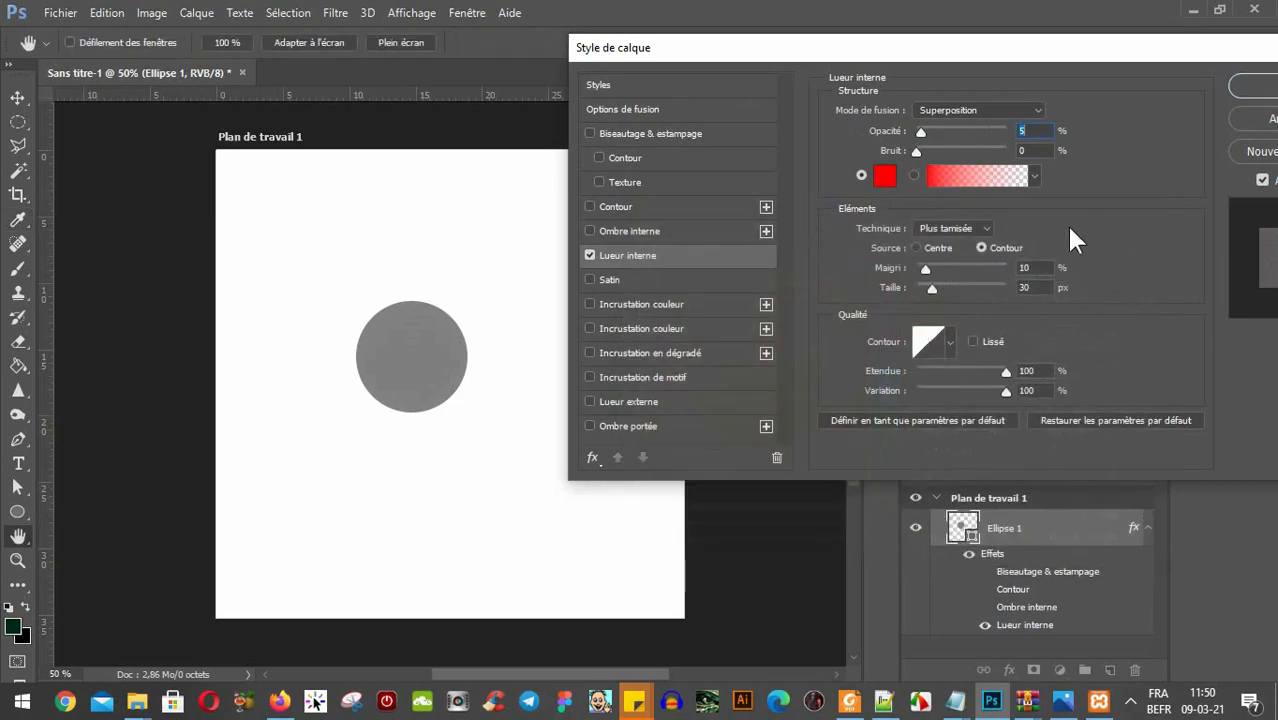
Set the inner glow to Normal mode at 75 % opacity with the Précise technique, testing the noise and returning it to 0 %.
click(975, 110)
click(930, 125)
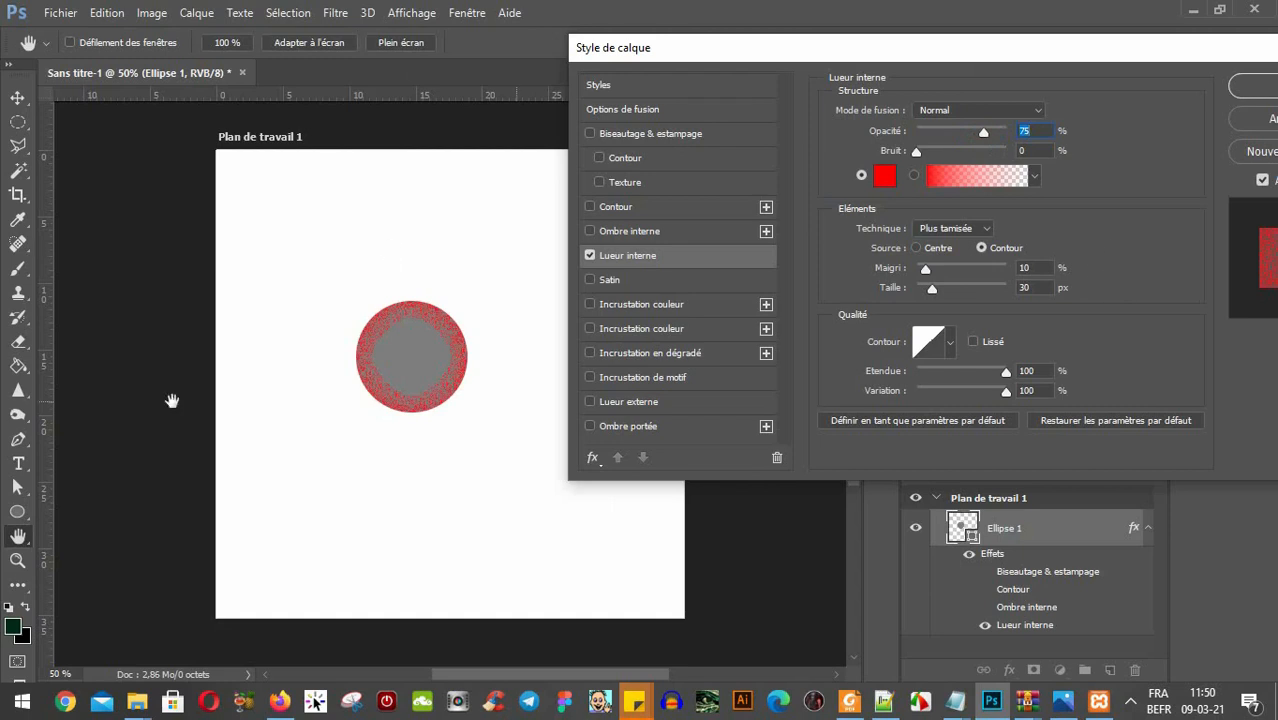
click(975, 235)
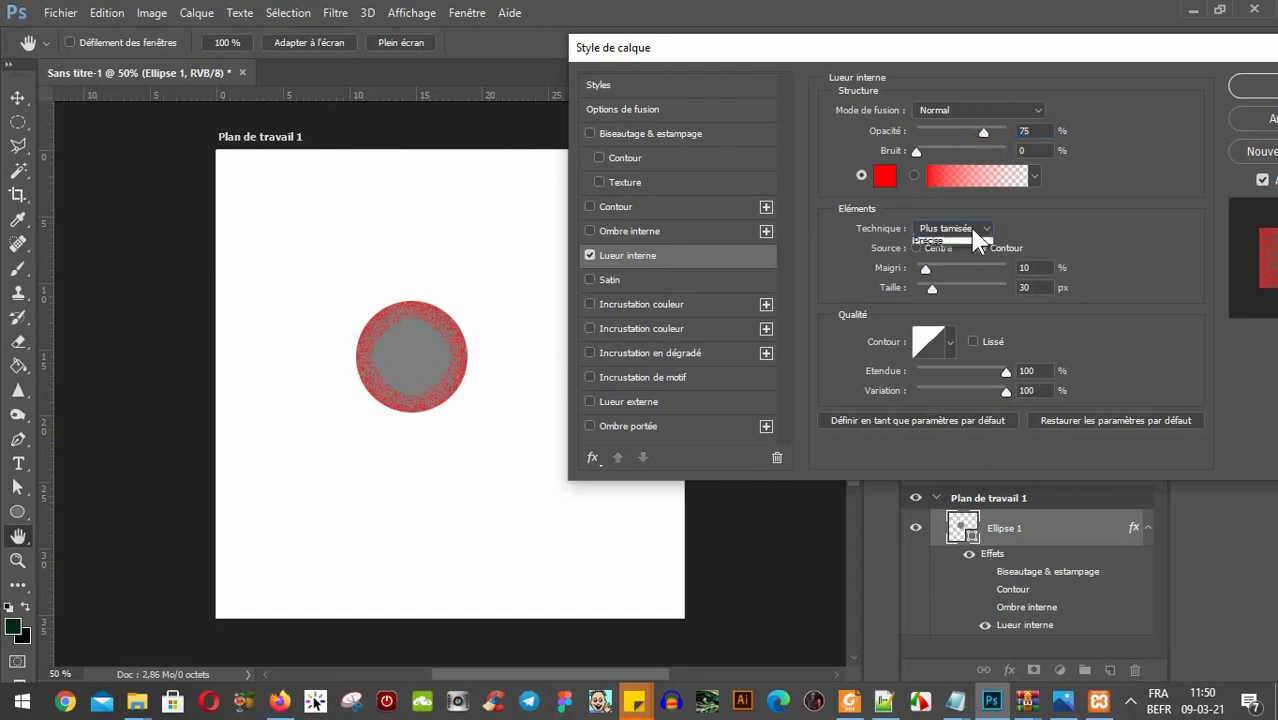
click(948, 248)
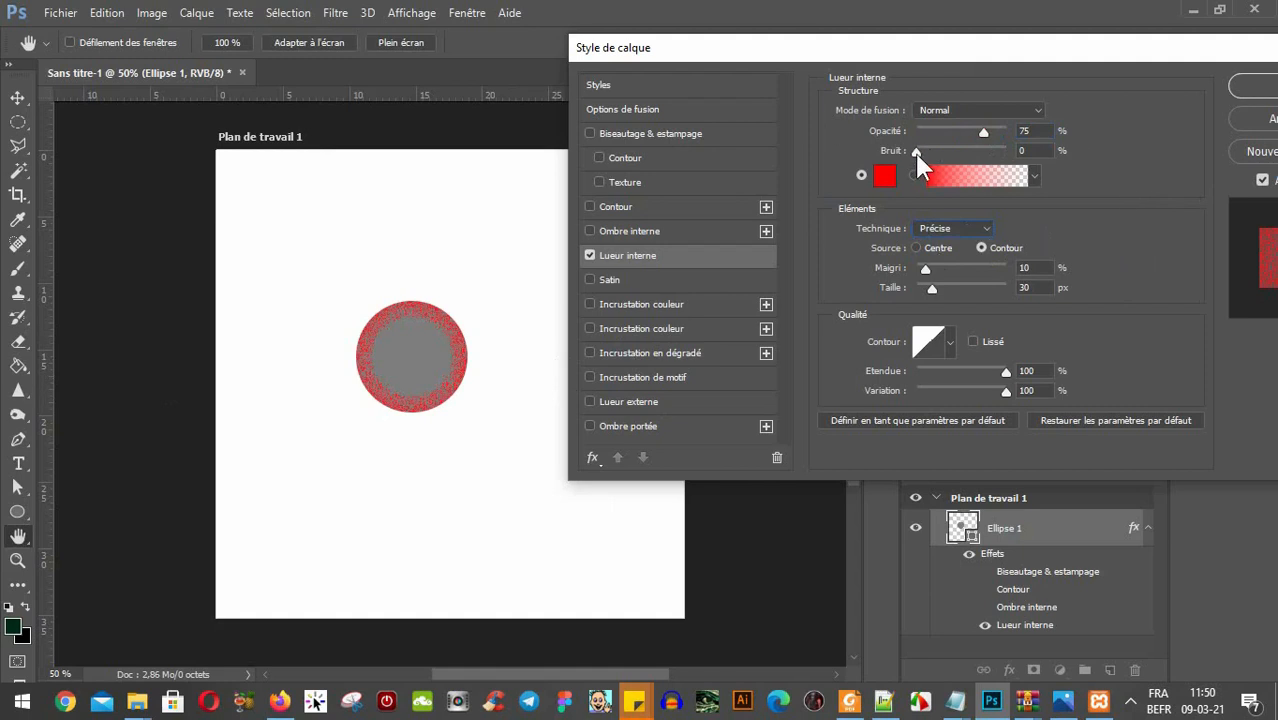
drag(916, 150, 951, 174)
drag(934, 150, 906, 152)
Examine both opacity stops of the inner glow's gradient in the gradient editor, then cancel.
click(966, 178)
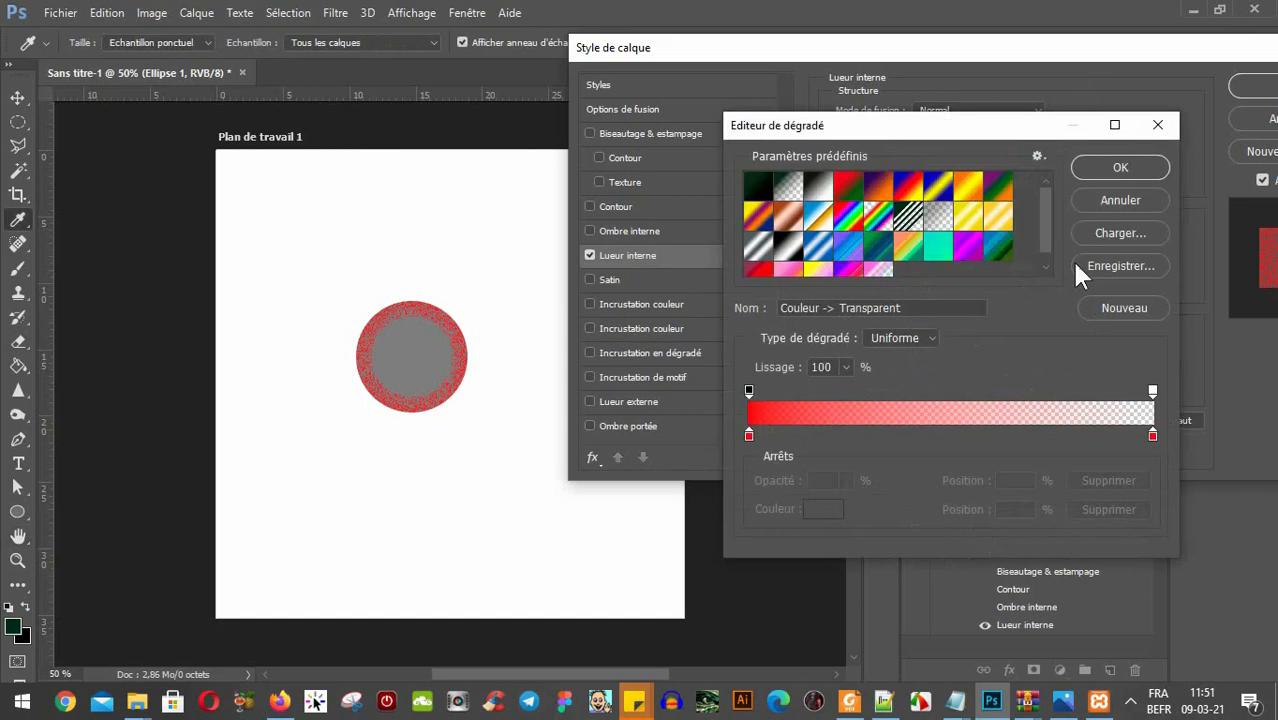
click(749, 390)
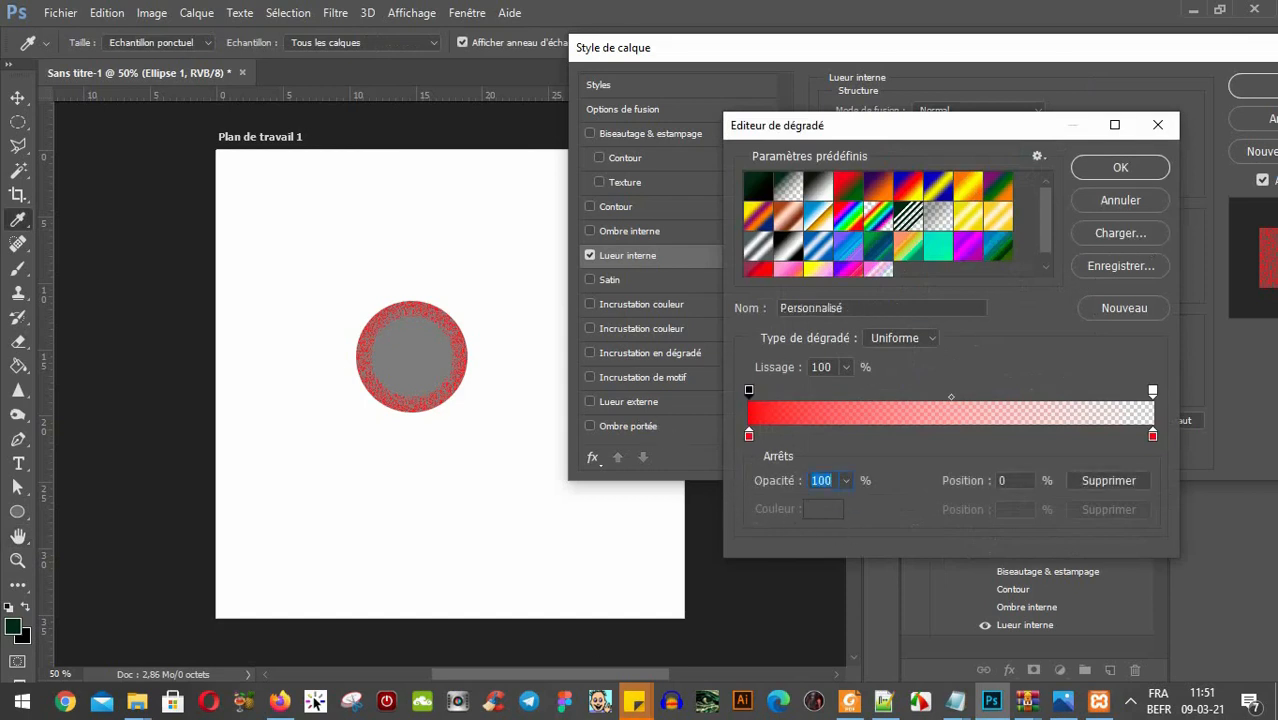
click(1152, 392)
click(1094, 203)
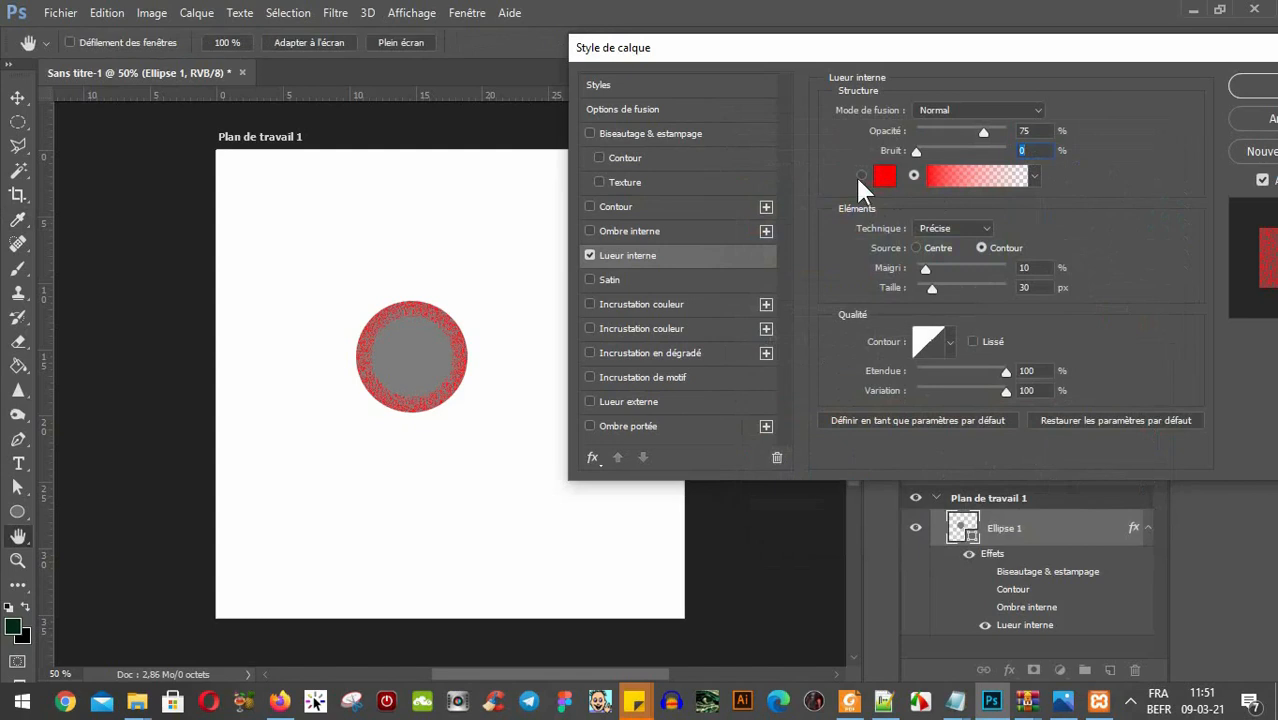
Switch the inner glow back to a solid colour and make it turquoise, about #1addd6.
click(884, 177)
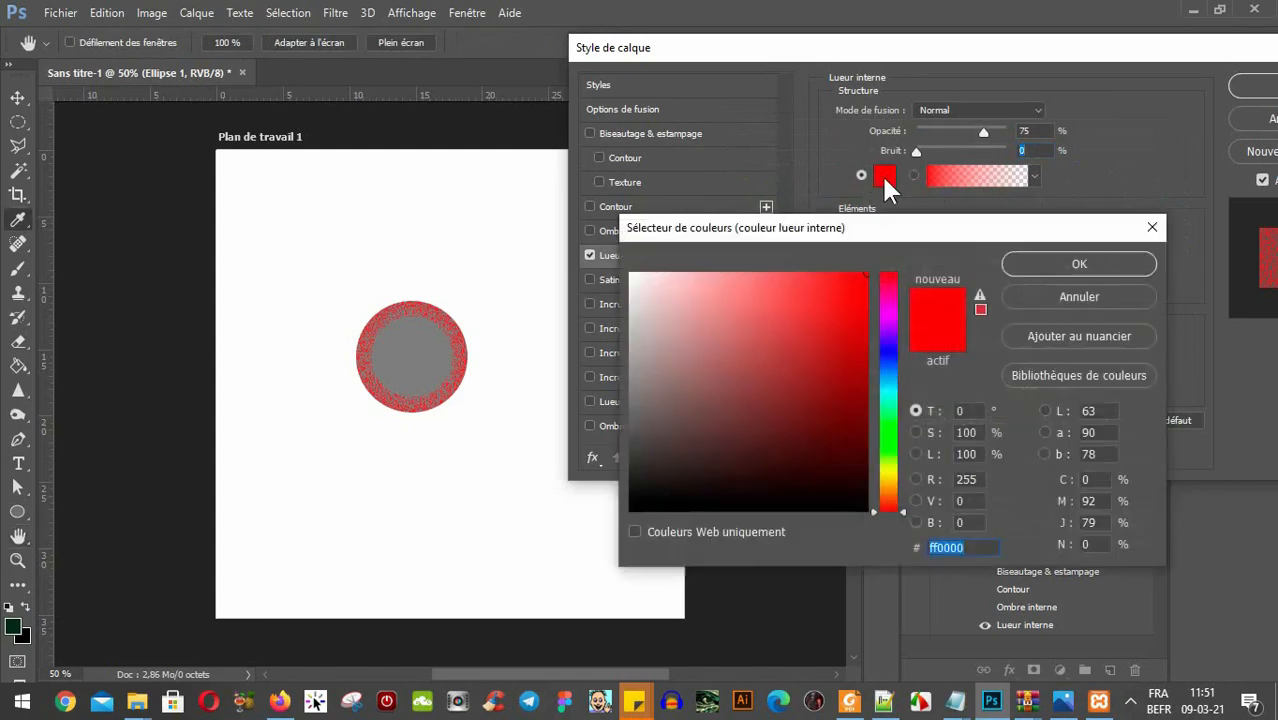
drag(889, 440, 889, 394)
click(842, 300)
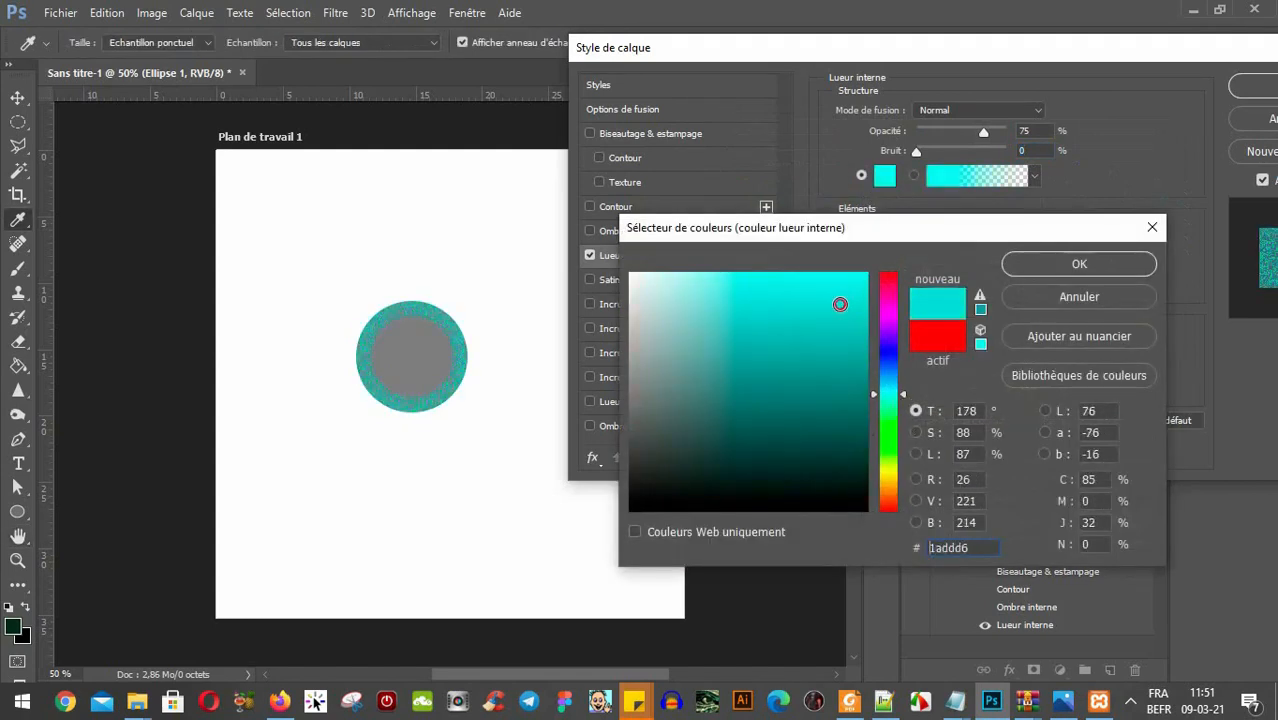
click(1058, 263)
Set the inner glow's technique to Plus tamisée and its source to Centre.
drag(1104, 62, 1080, 61)
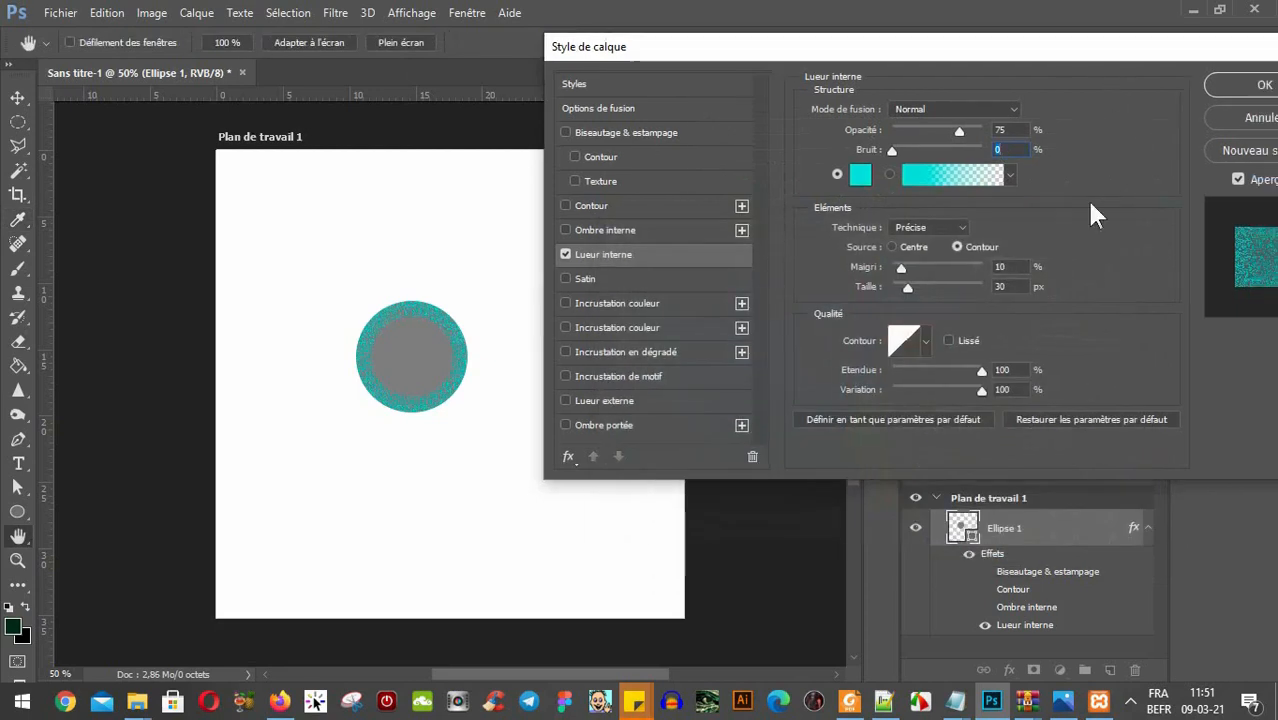
click(943, 237)
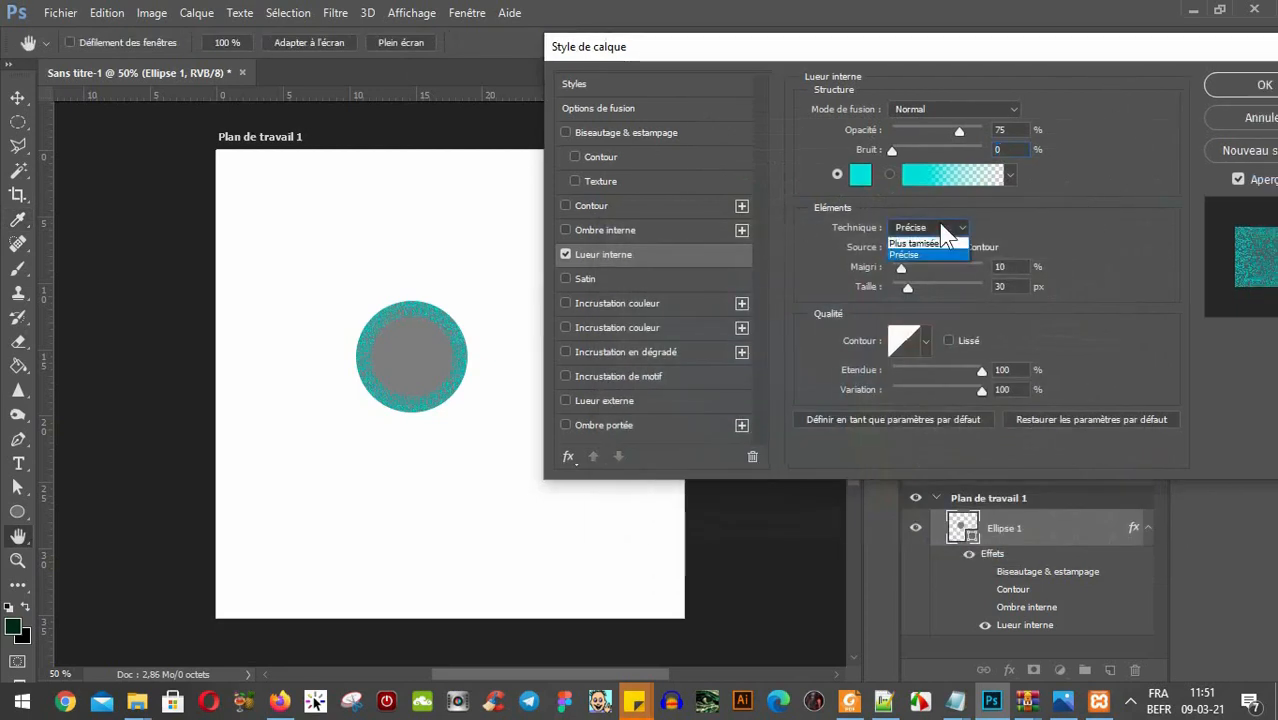
click(913, 252)
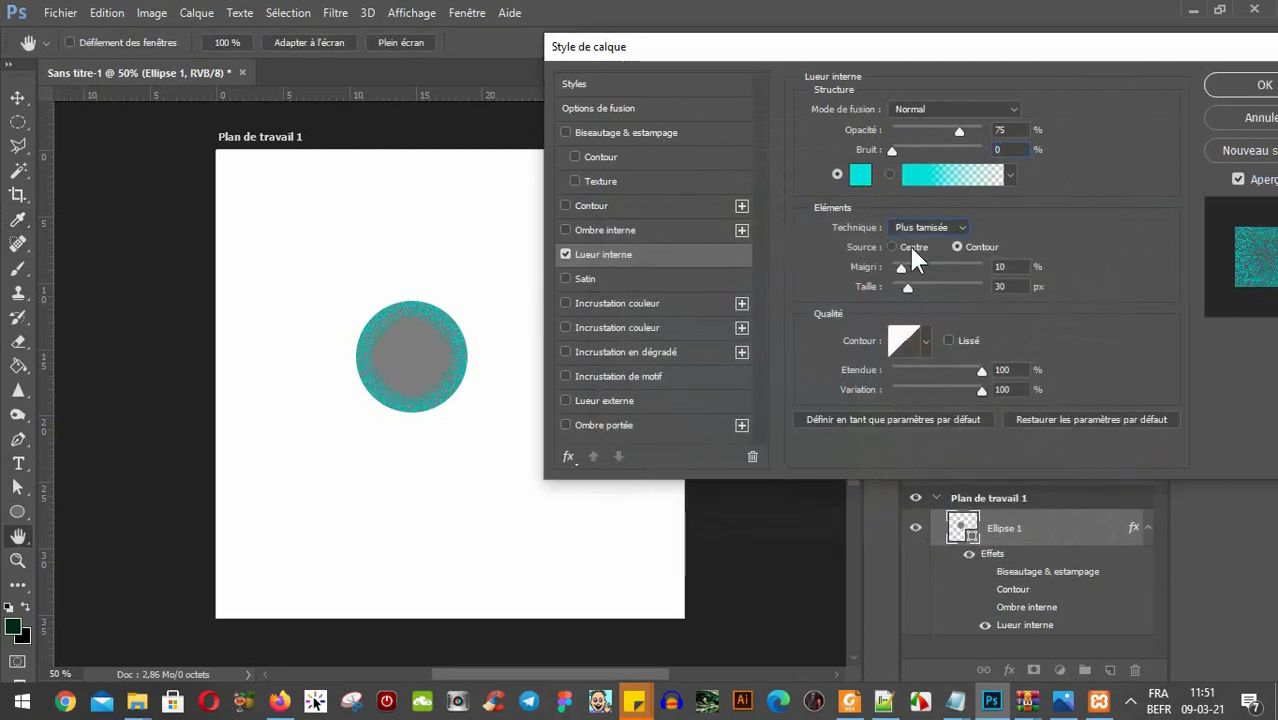
click(892, 247)
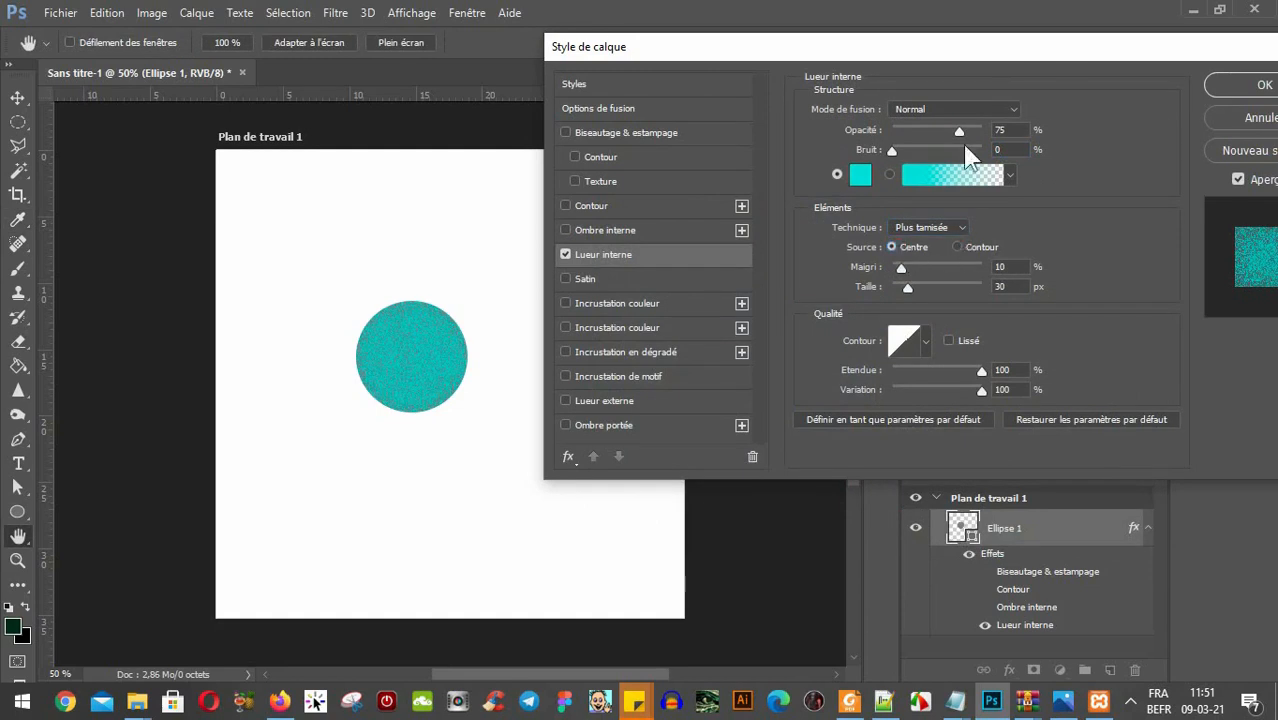
Set the inner glow's opacity to 80 %, noise to 21 % and size to 8 px, with Contour as its source.
drag(959, 131, 930, 165)
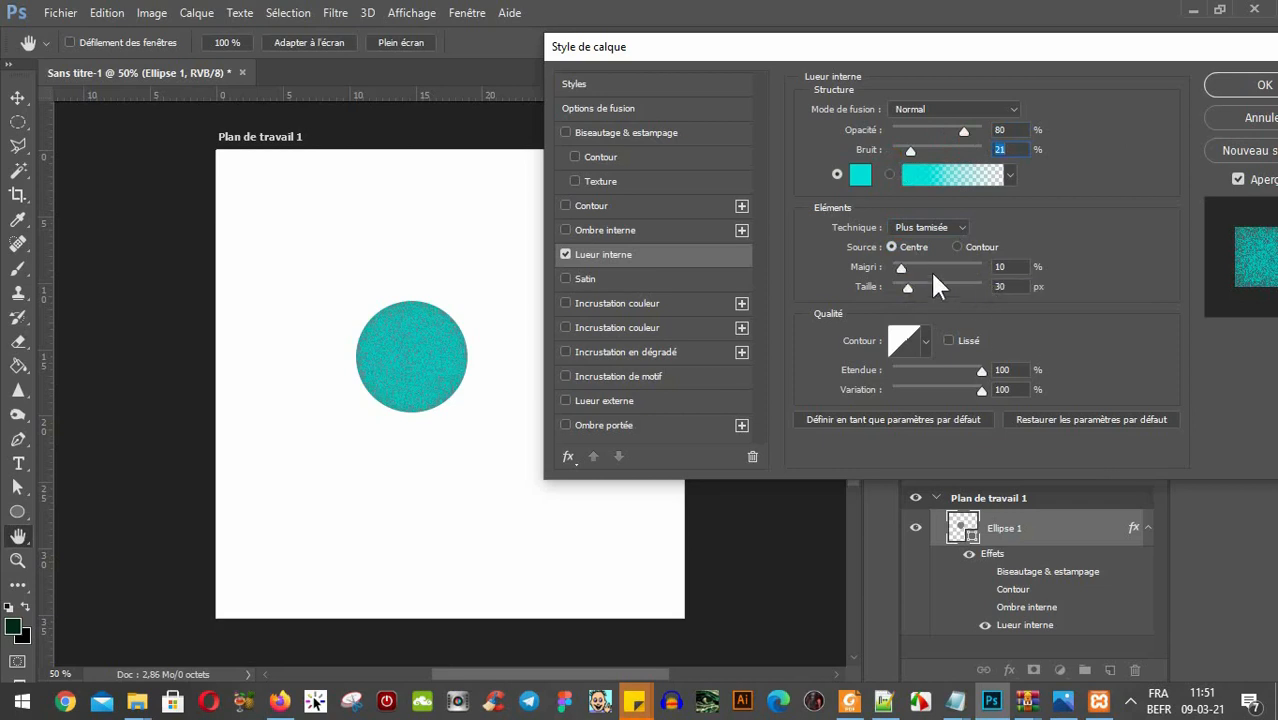
mouse_move(908, 287)
mouse_down()
mouse_move(945, 290)
mouse_move(884, 290)
mouse_move(922, 289)
mouse_move(900, 294)
mouse_up()
click(960, 248)
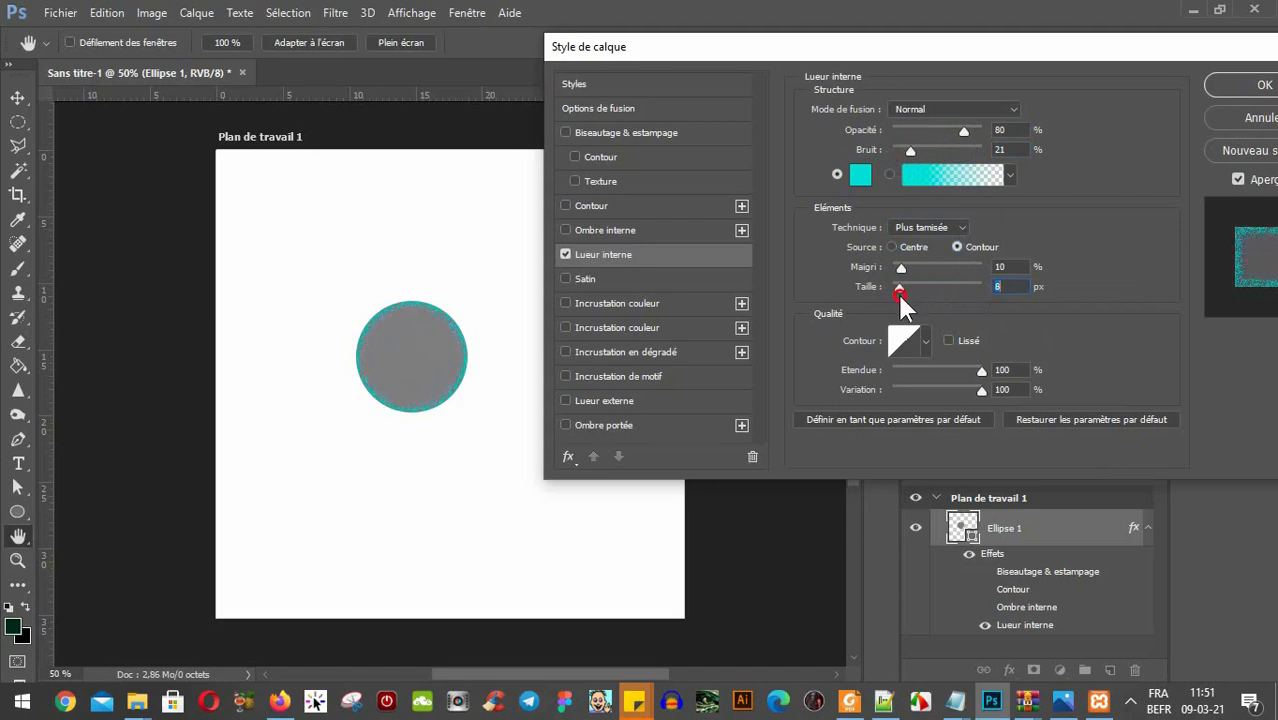
Try the various contour presets on the inner glow and return to the linear one.
click(926, 340)
click(851, 383)
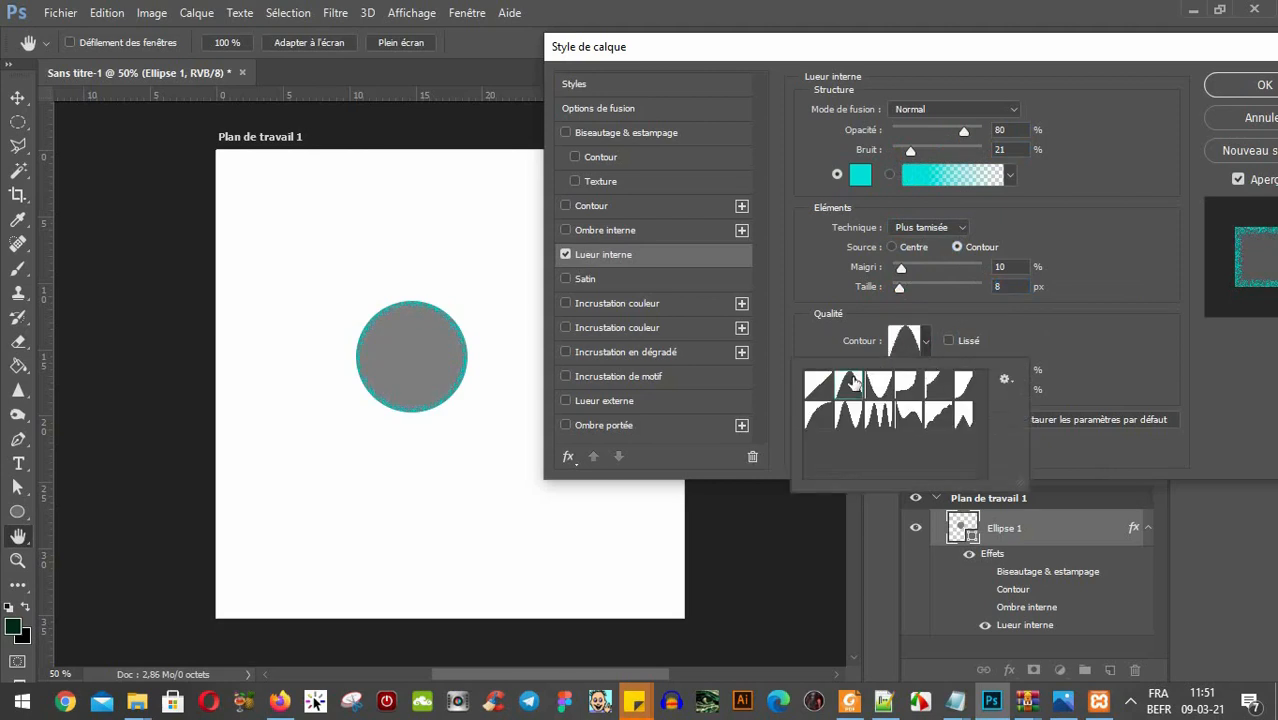
click(880, 384)
click(908, 385)
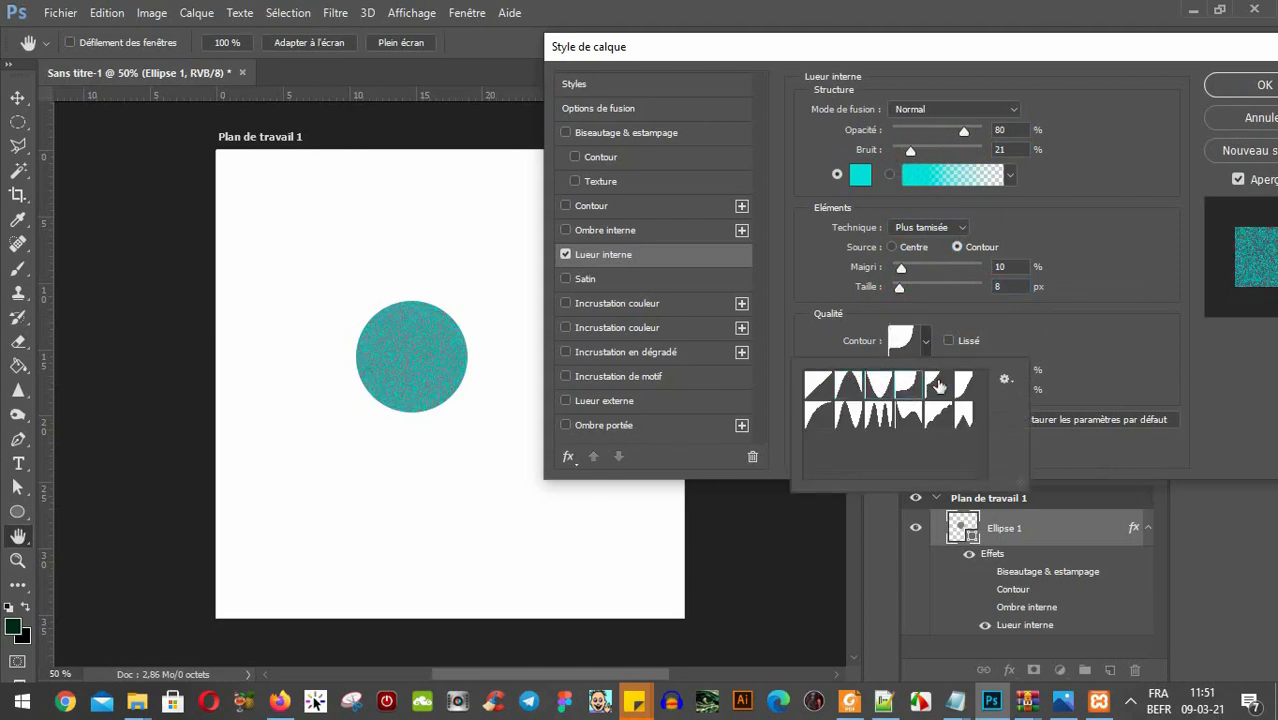
click(937, 384)
click(963, 384)
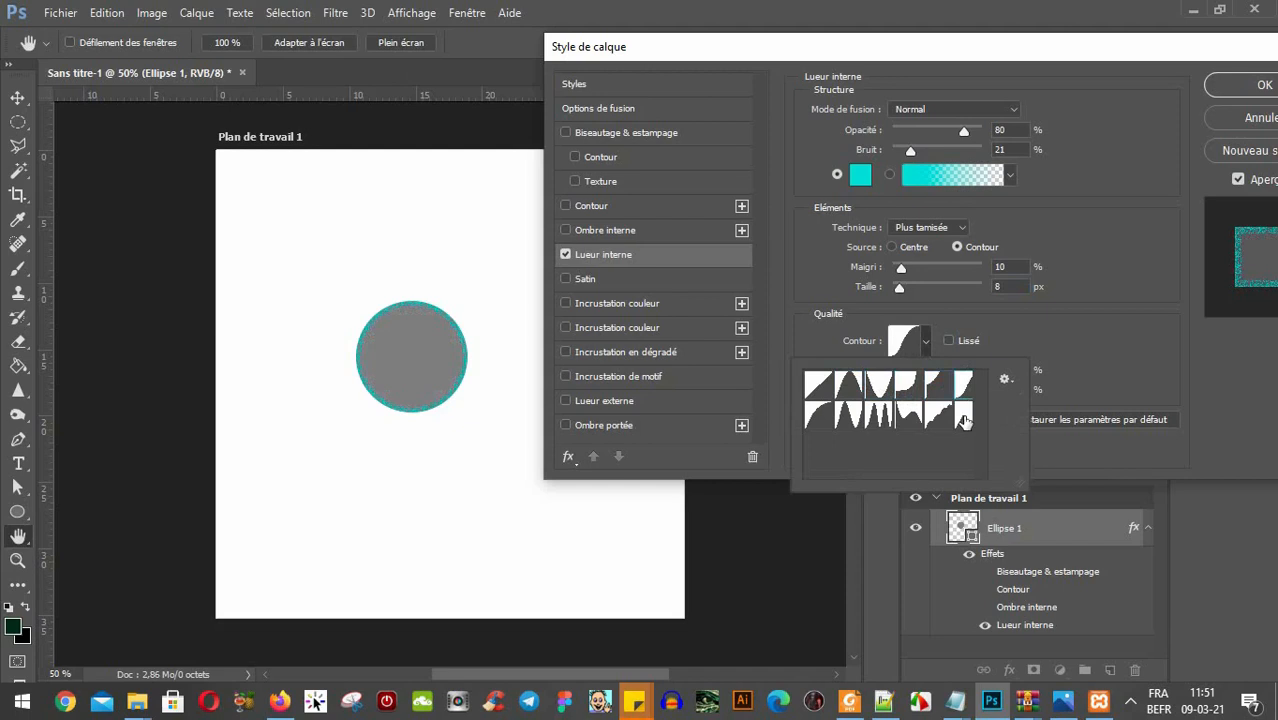
click(963, 415)
click(937, 415)
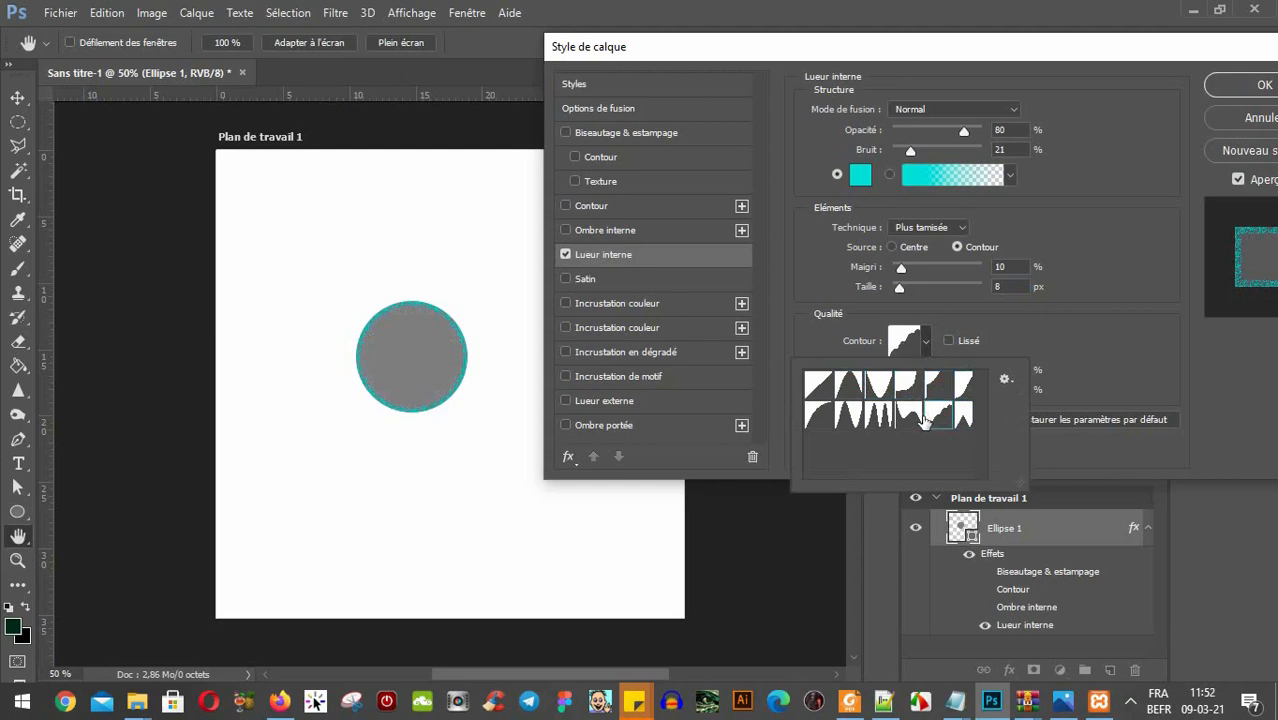
click(909, 415)
click(885, 421)
click(822, 412)
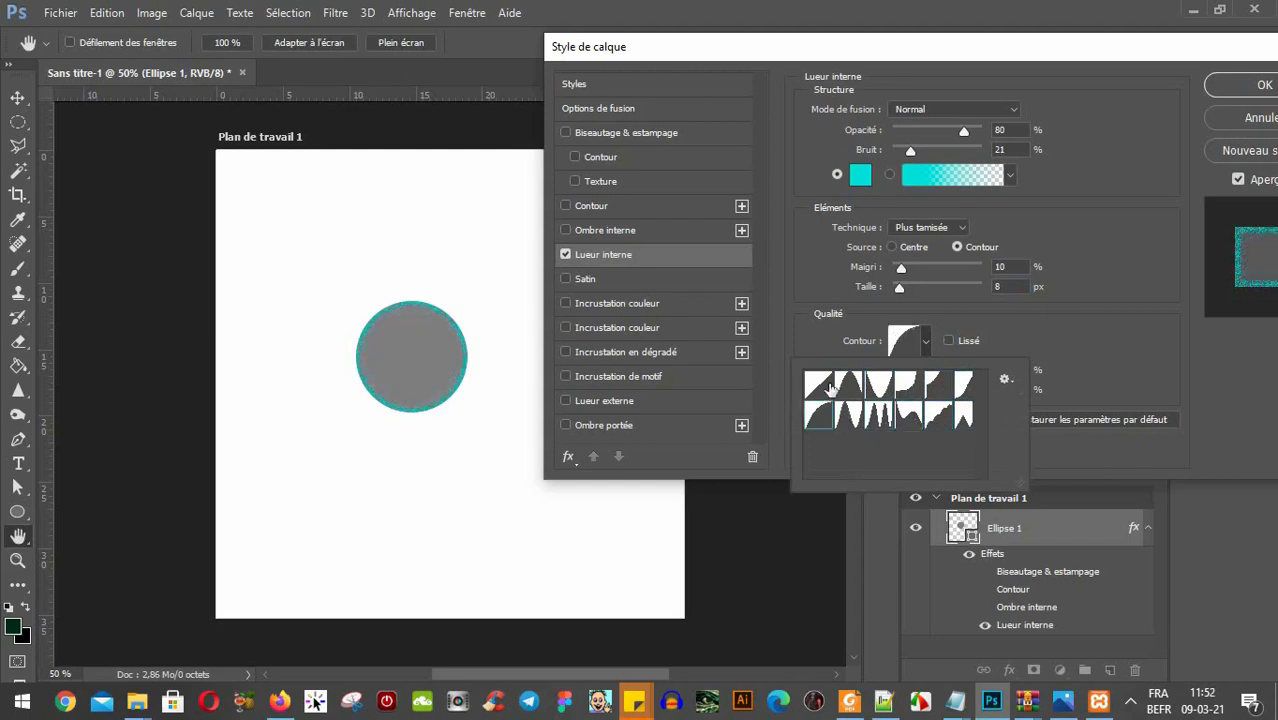
click(825, 384)
click(1097, 238)
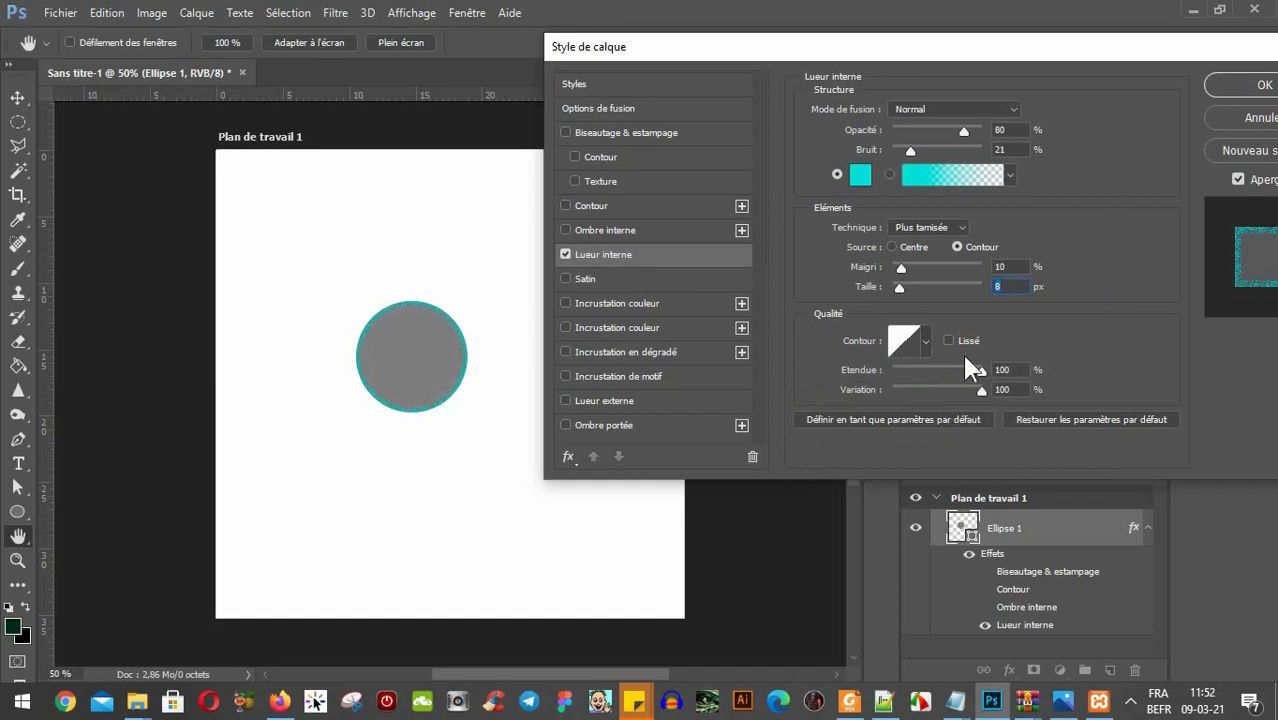
Smooth the inner glow's contour and set its range (Etendue) to 86 %, variation to 0 % and size to 32 px.
click(950, 342)
drag(981, 371, 897, 405)
mouse_move(900, 286)
mouse_down()
mouse_move(927, 290)
mouse_move(906, 292)
mouse_up()
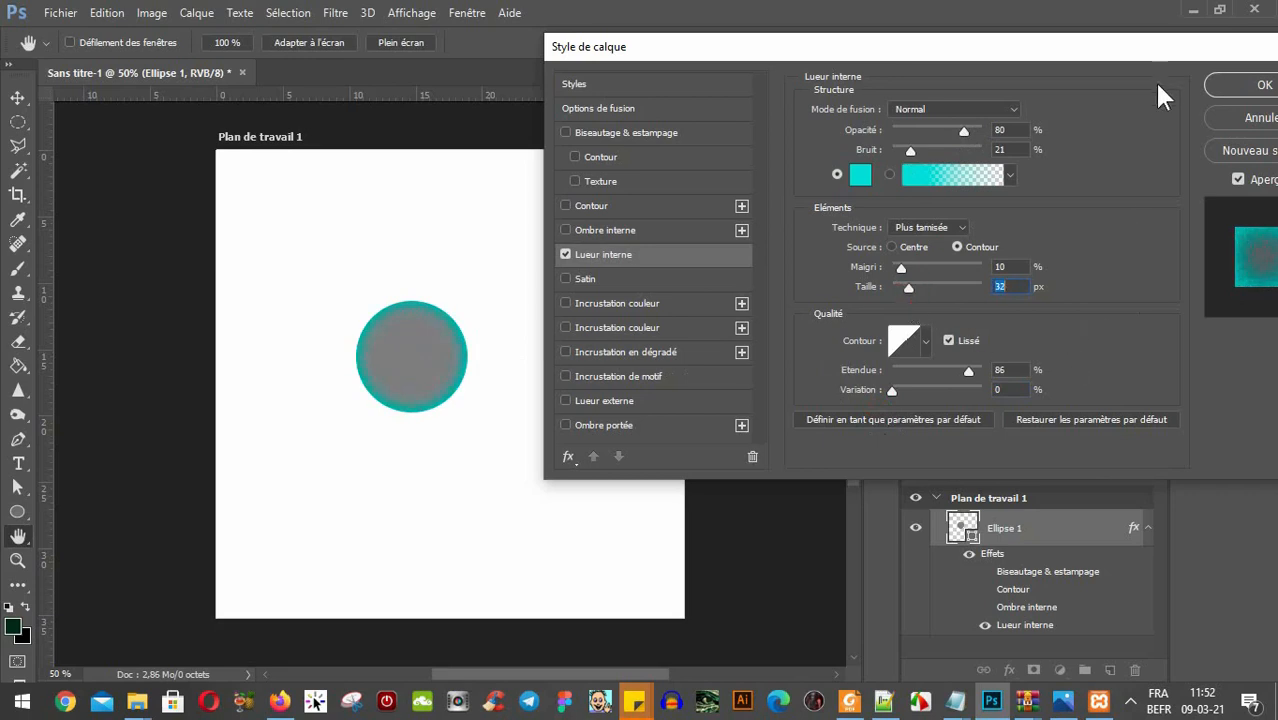
Turn off the inner glow and enable a satin effect coloured bright red.
click(565, 256)
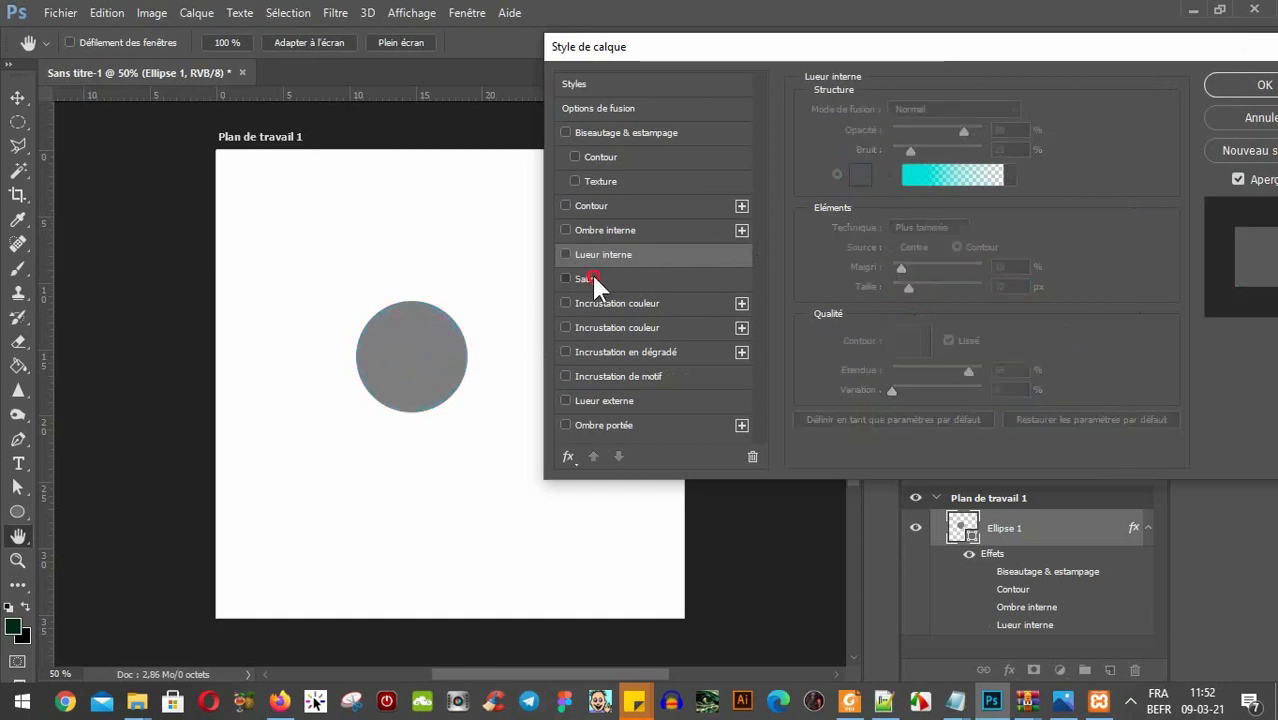
click(591, 279)
click(1039, 112)
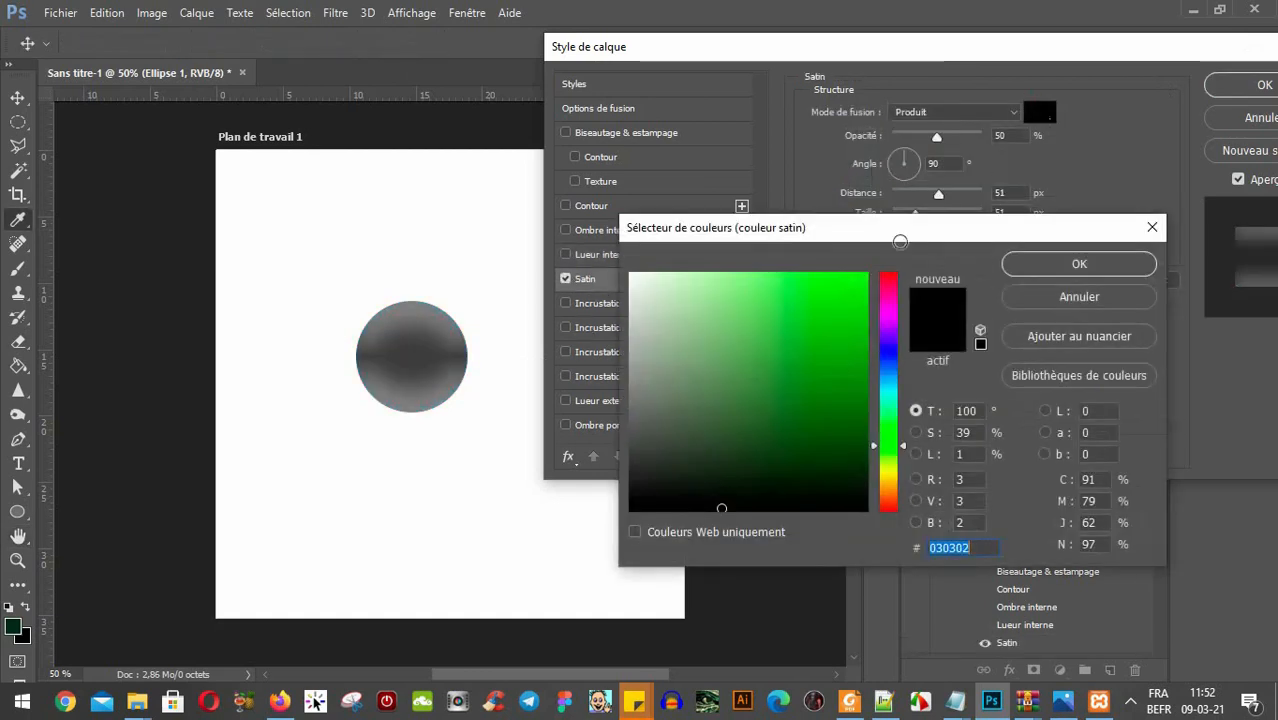
drag(892, 328, 889, 273)
click(858, 282)
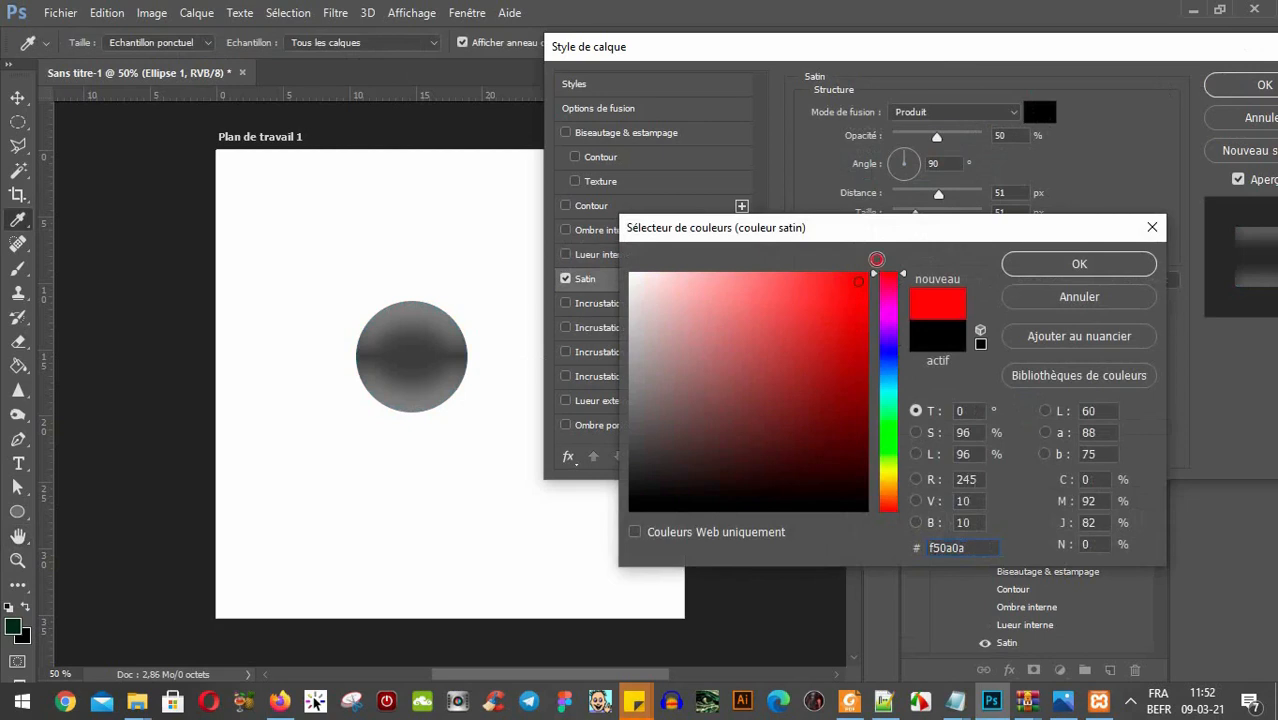
click(1040, 262)
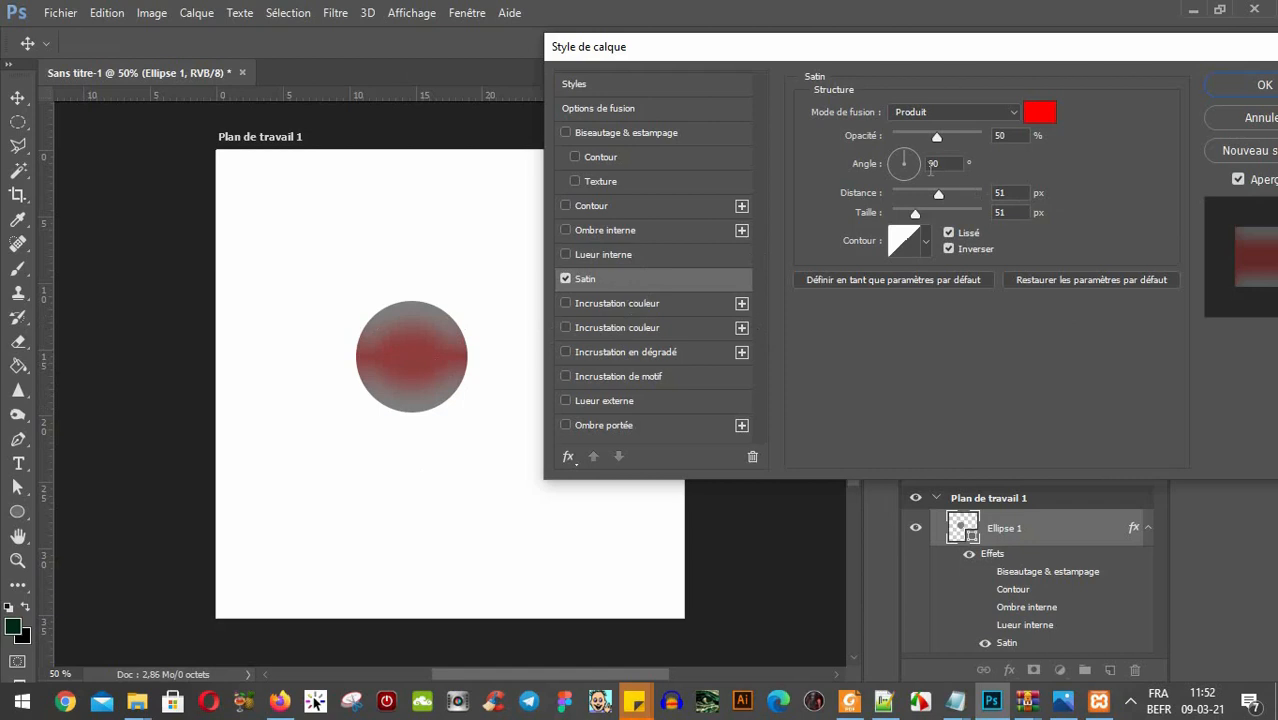
Set the satin's opacity to 95 %, angle to 82°, distance to 46 px and size to 8 px, and try several contour presets.
drag(936, 138, 978, 140)
drag(895, 157, 921, 248)
click(926, 241)
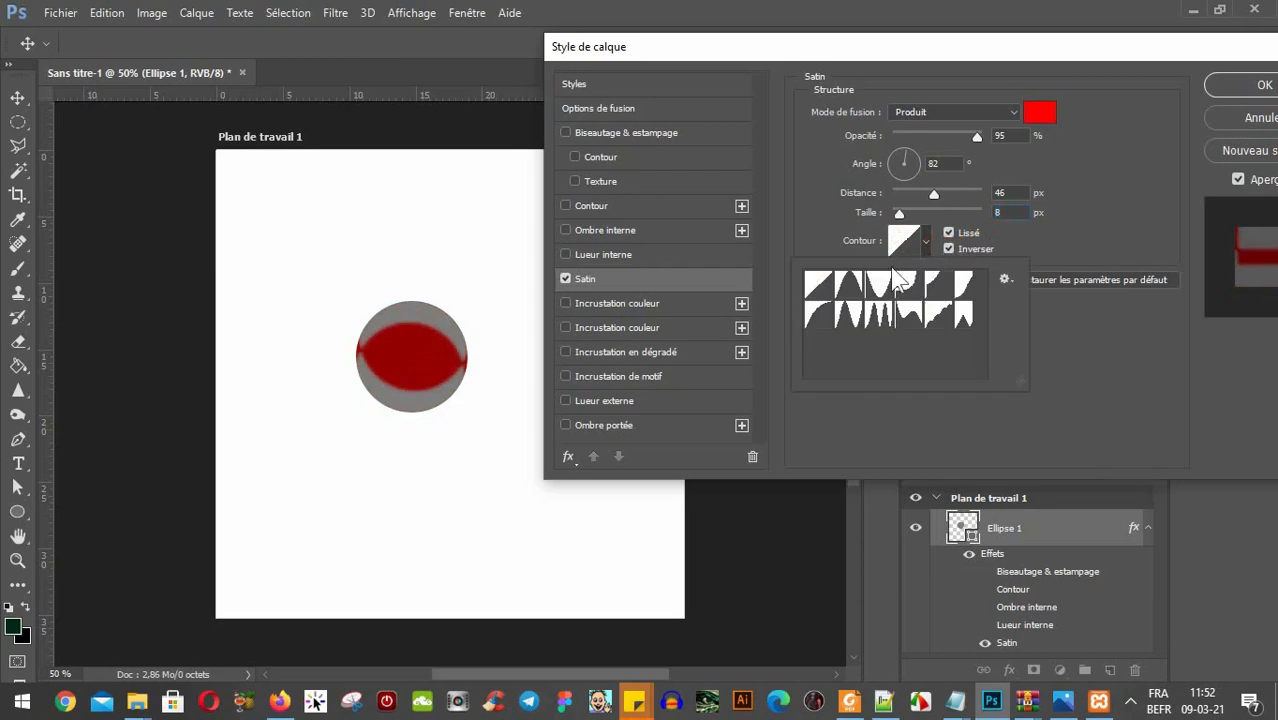
click(848, 287)
click(880, 288)
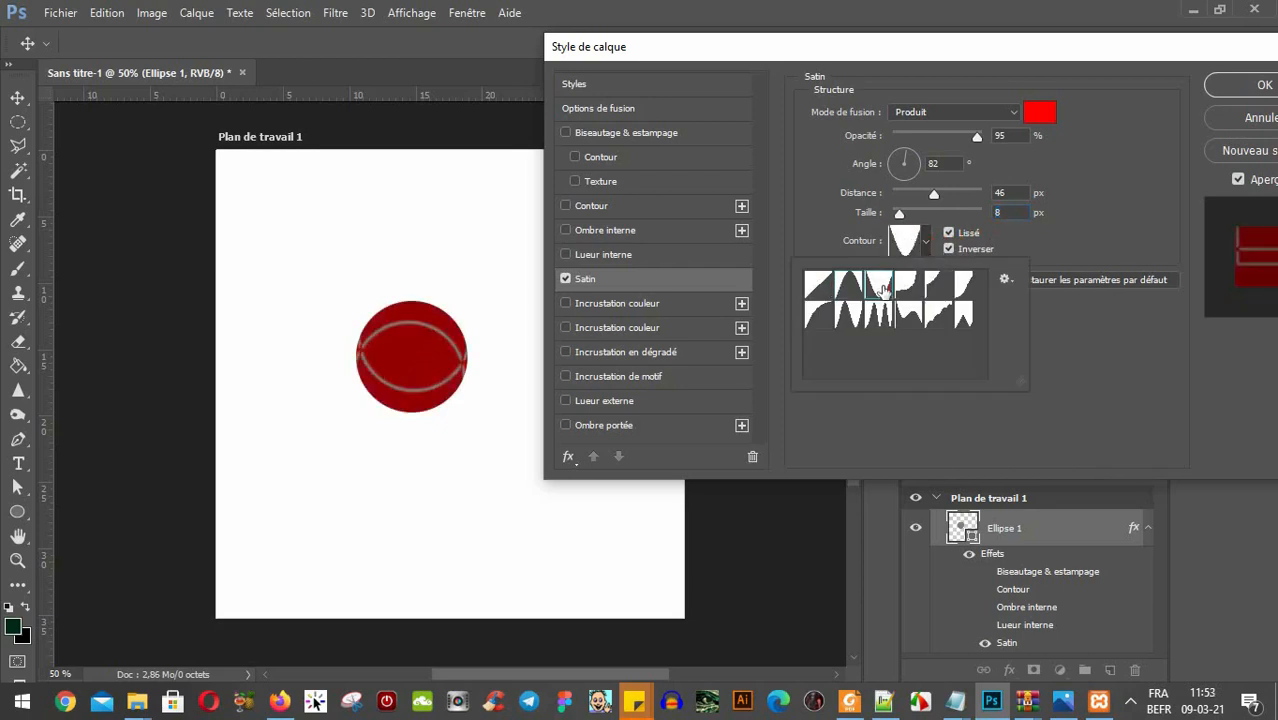
click(1080, 156)
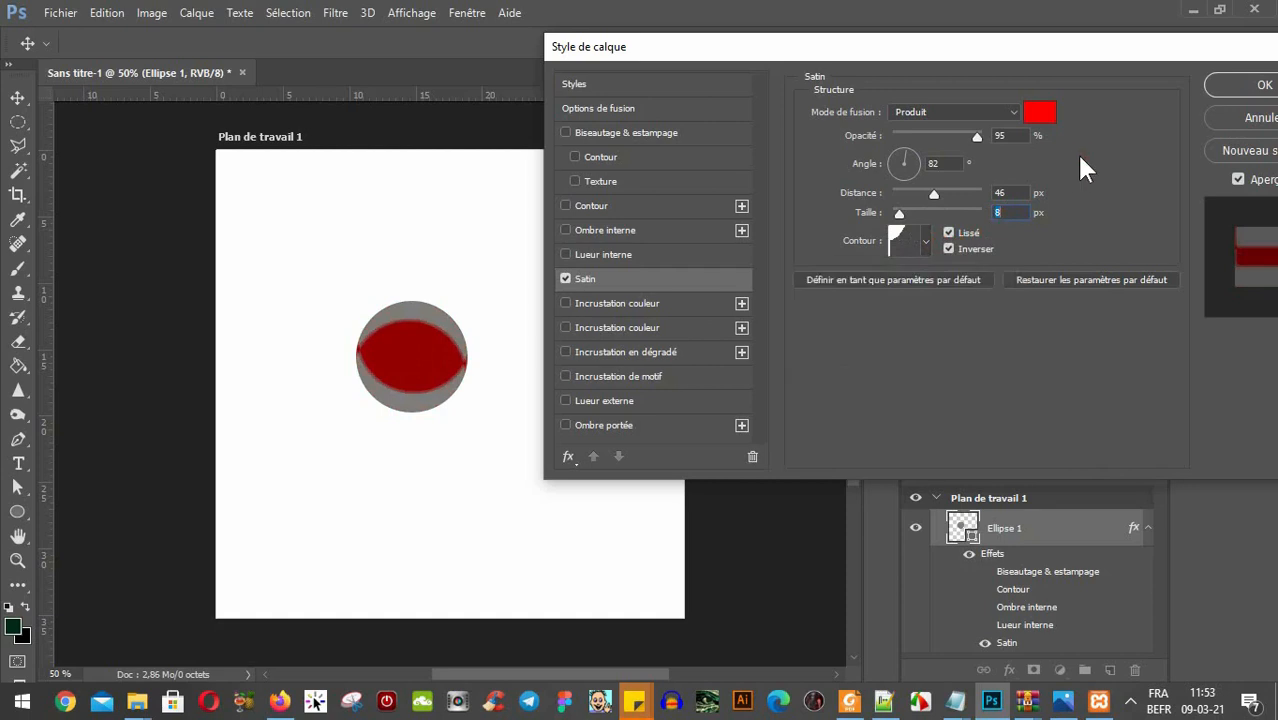
Turn off the satin effect and enable the first colour overlay in orange, #ff6a00.
click(565, 278)
click(631, 301)
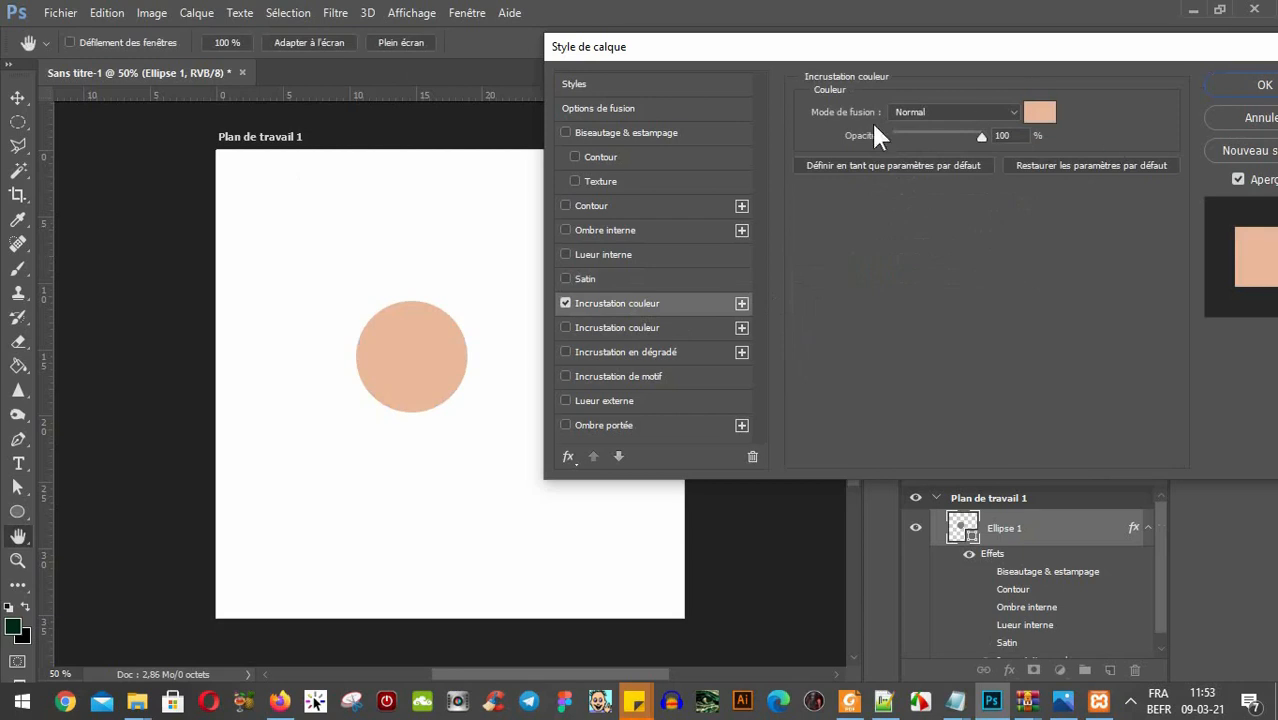
click(1039, 112)
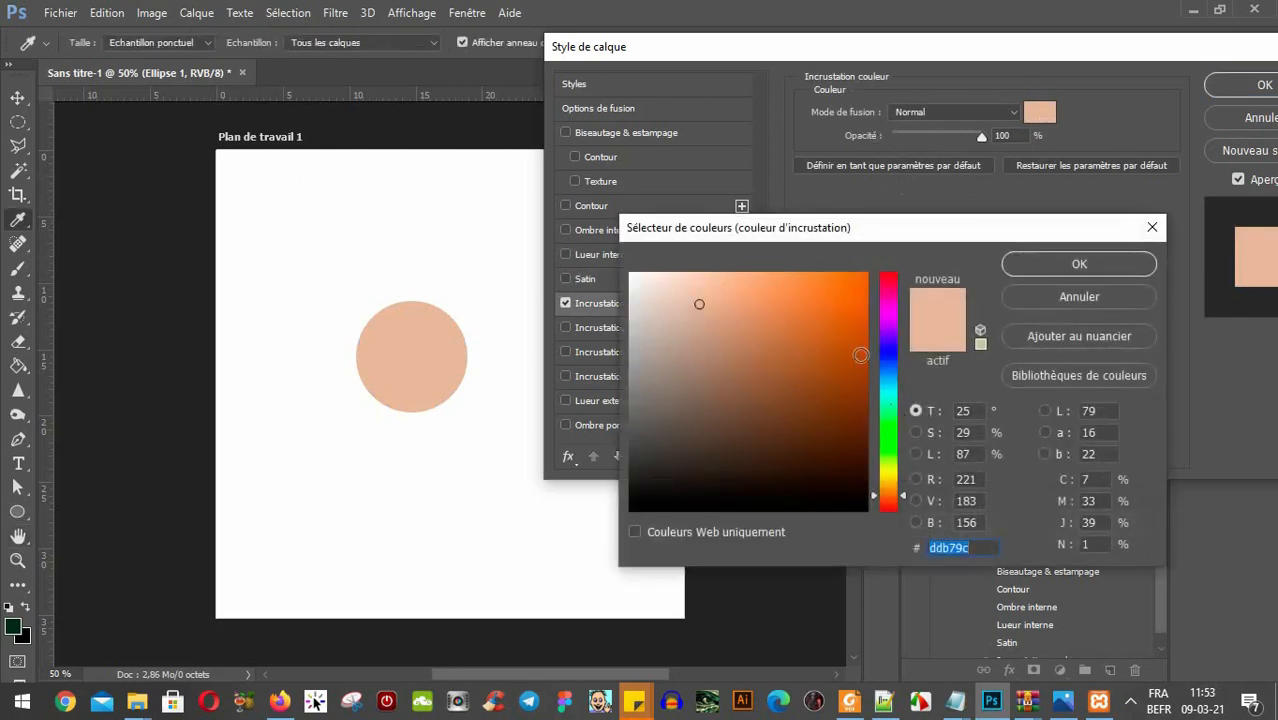
text(ff6a00)
click(1022, 260)
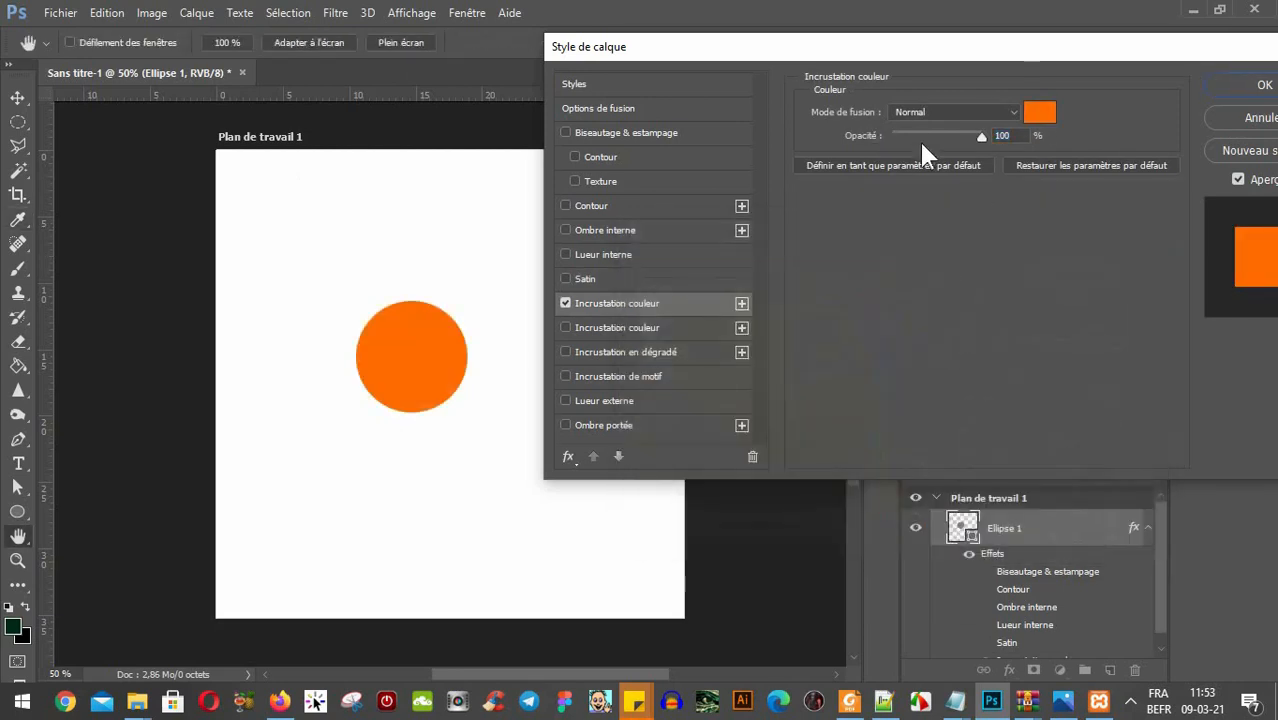
Try the colour overlay at 0 % opacity, return it to 100 % and turn the overlay off.
click(945, 113)
click(961, 108)
drag(975, 135, 840, 145)
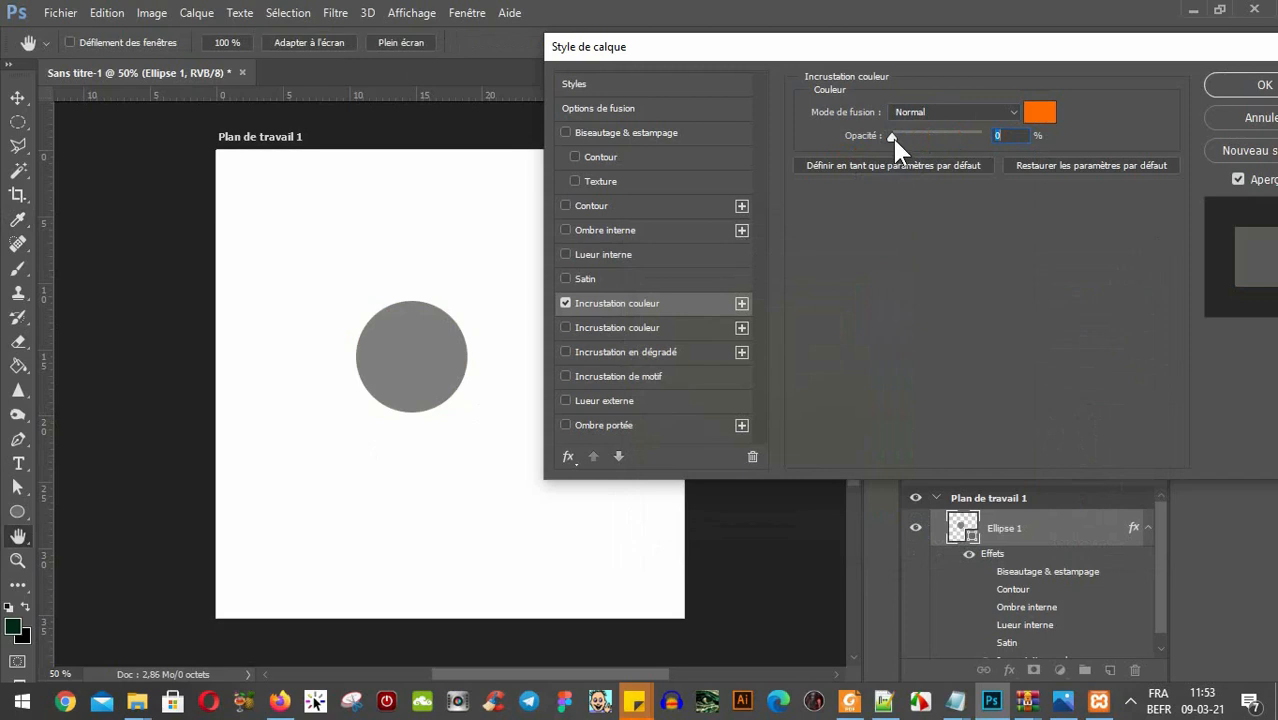
drag(894, 138, 987, 138)
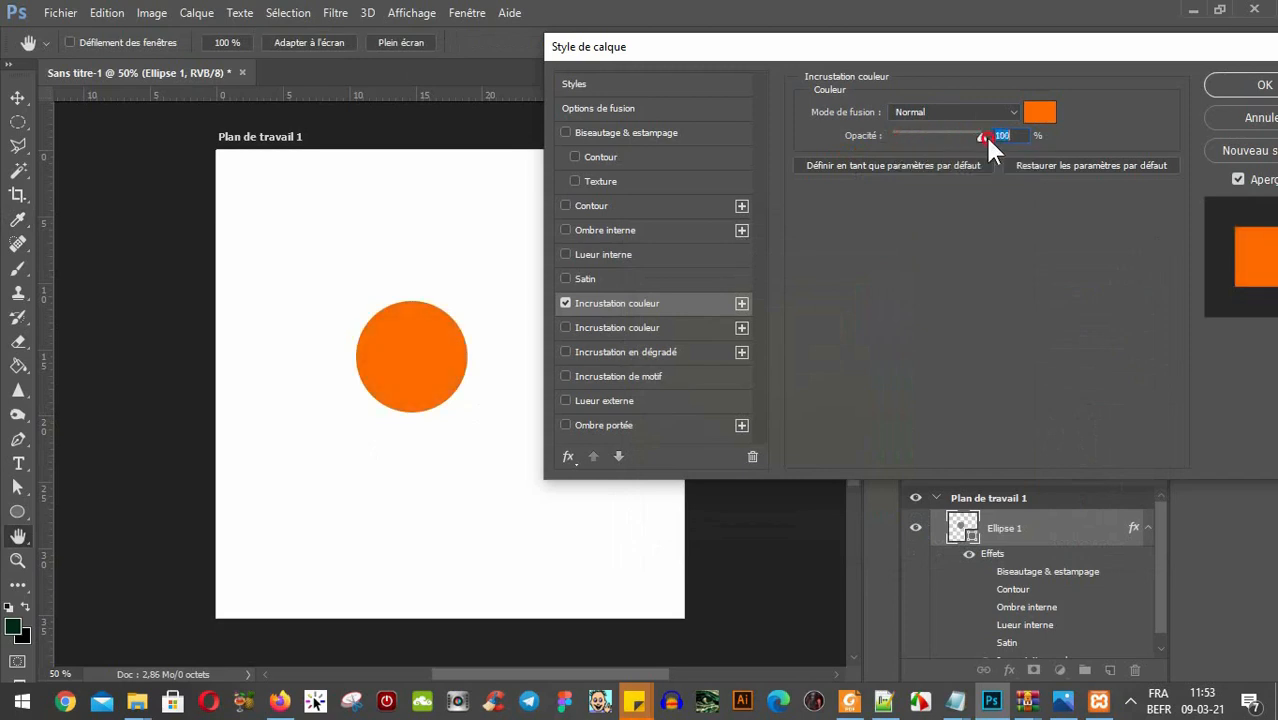
click(565, 303)
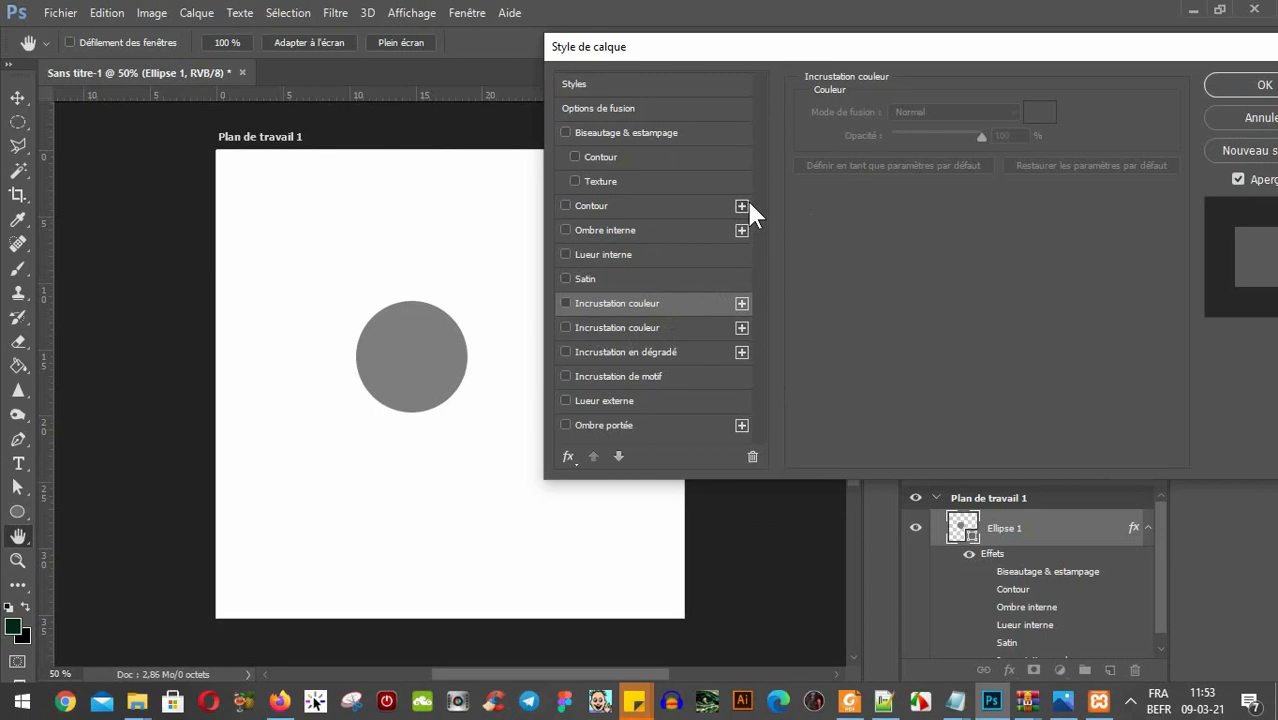
Enable the dotted-pattern stroke at 32 px and add a second stroke beneath it.
click(588, 206)
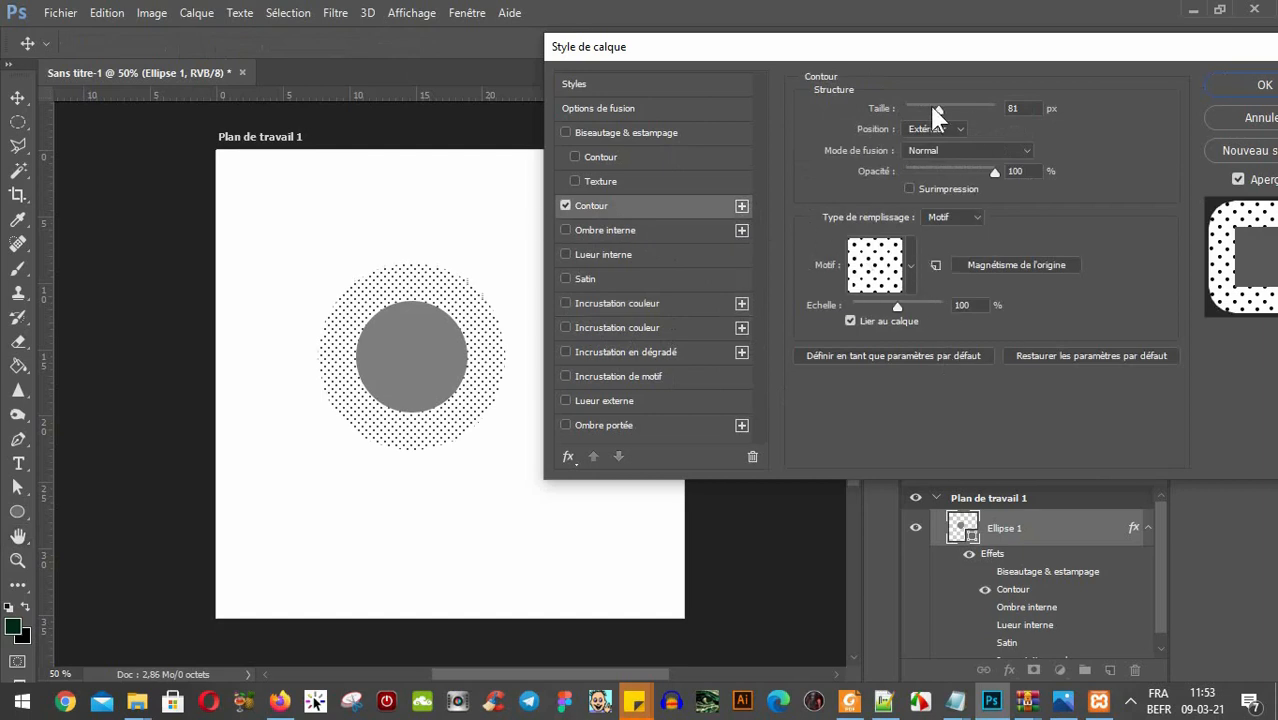
drag(932, 105, 921, 108)
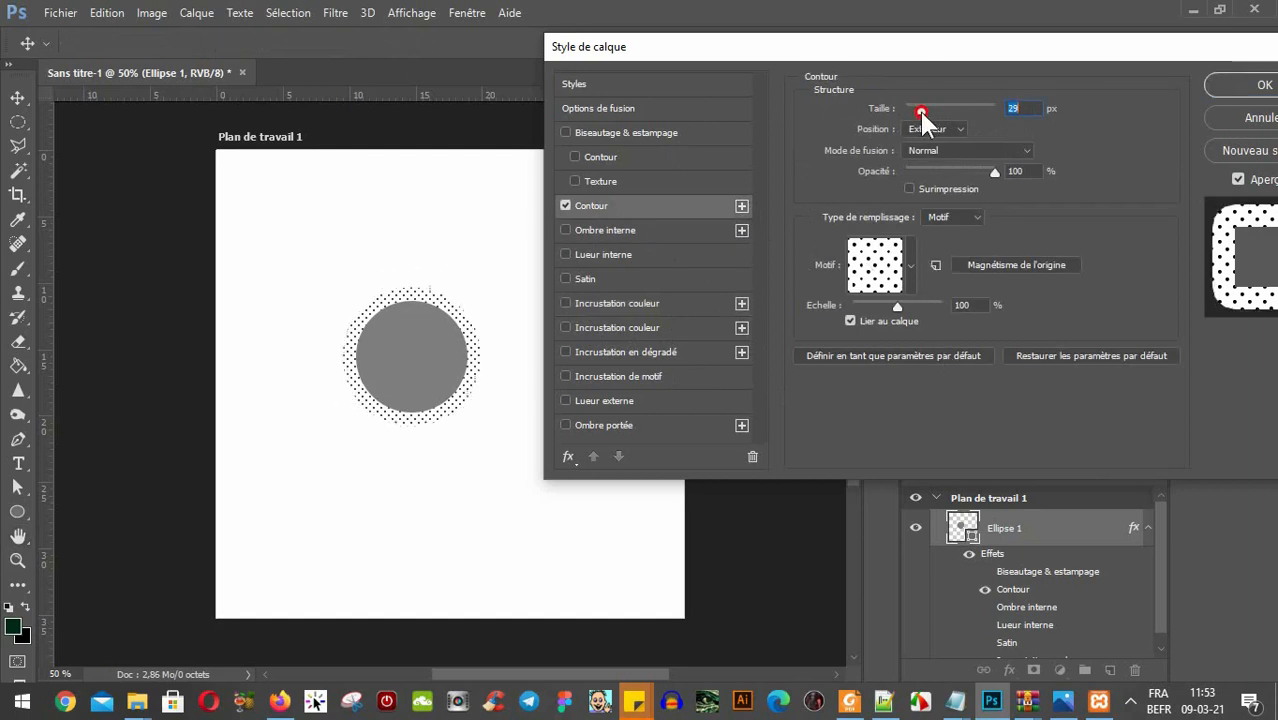
click(741, 206)
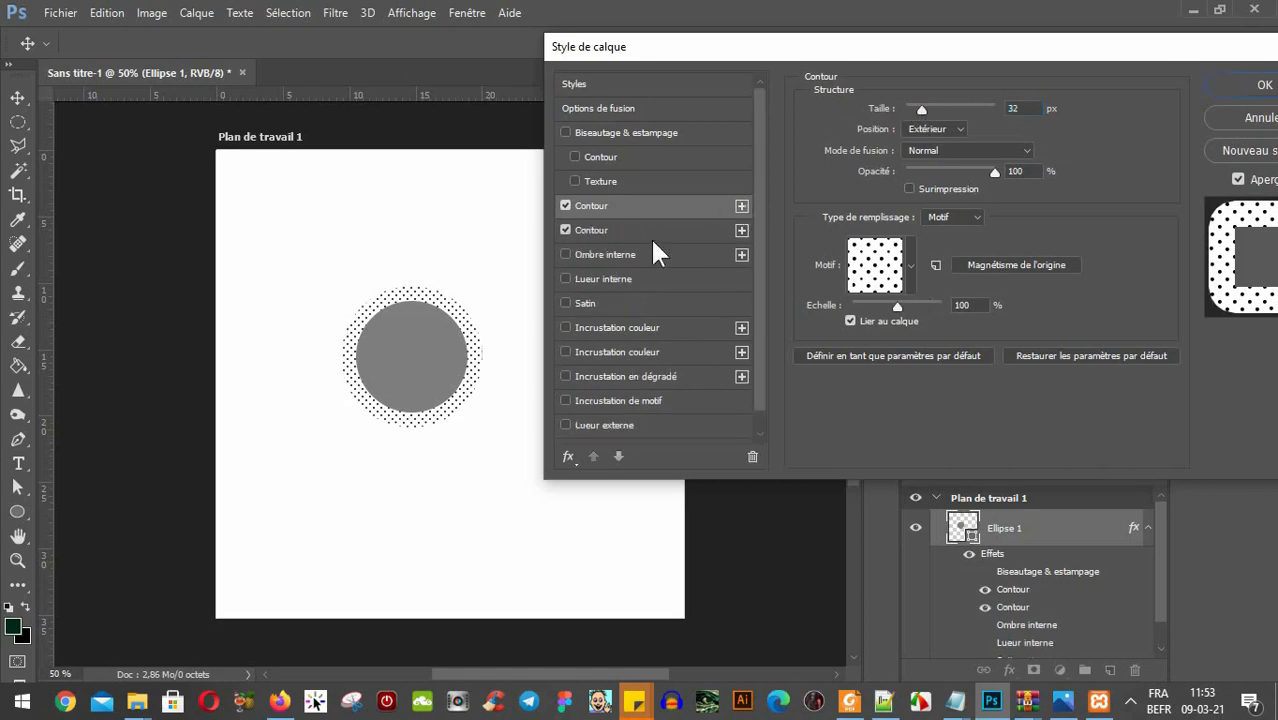
click(604, 229)
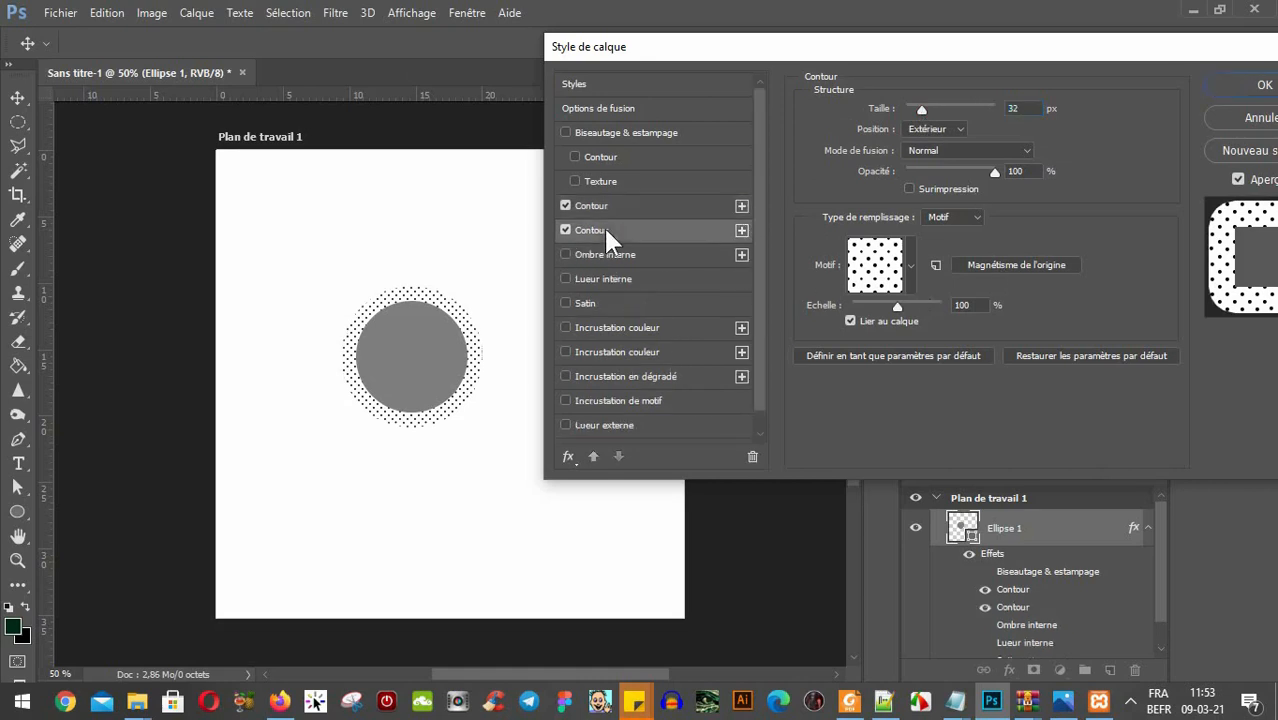
Give the second stroke a solid bright red fill, about #fb0000, and a size of 57 px.
click(941, 214)
click(942, 232)
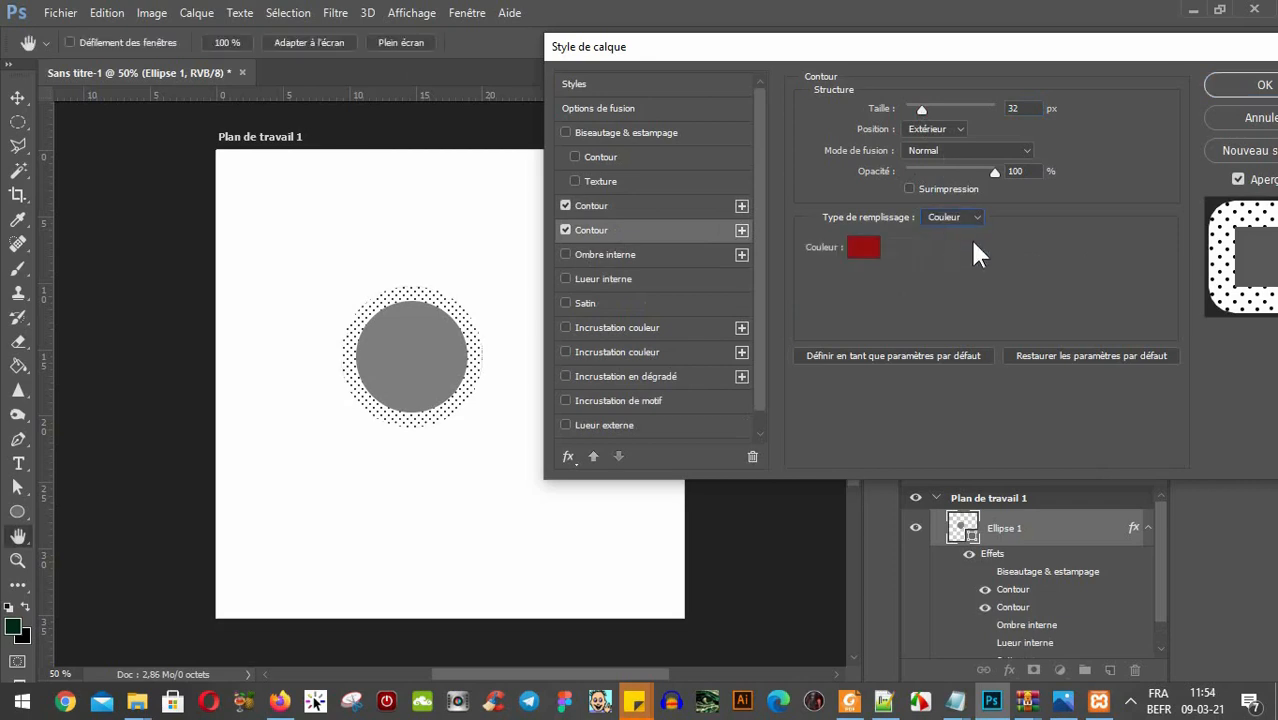
drag(919, 104, 930, 104)
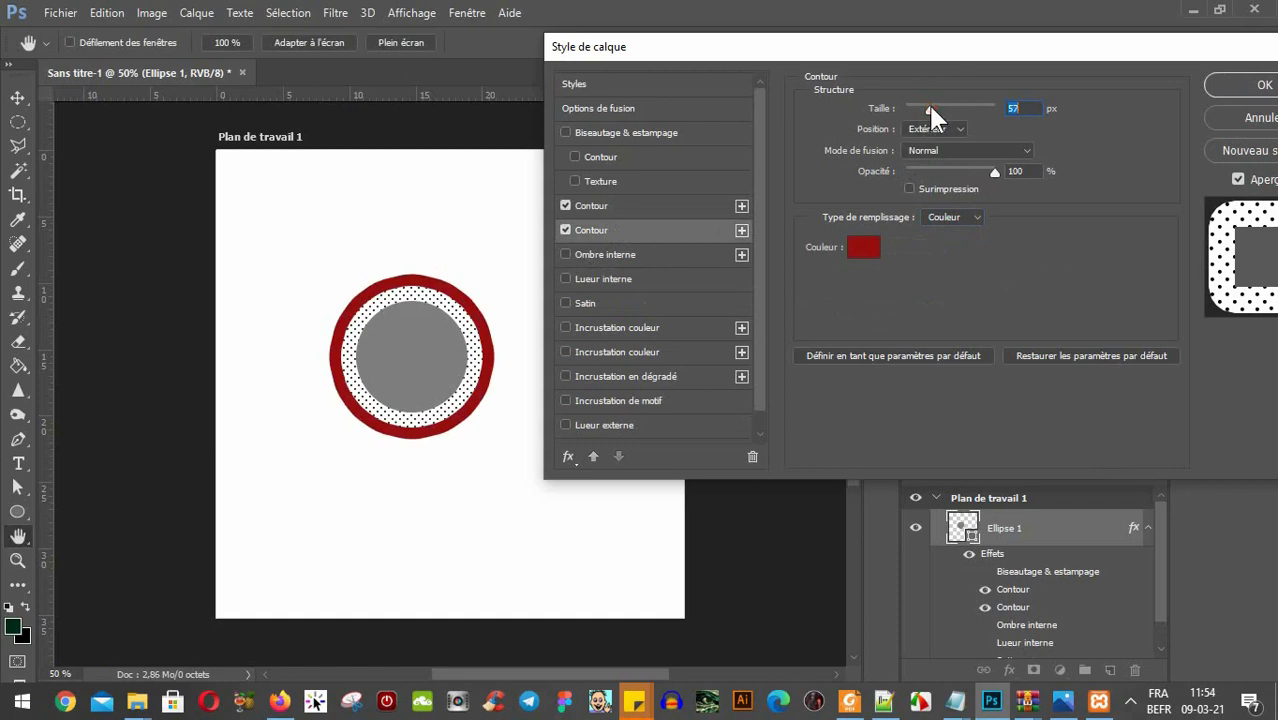
click(864, 248)
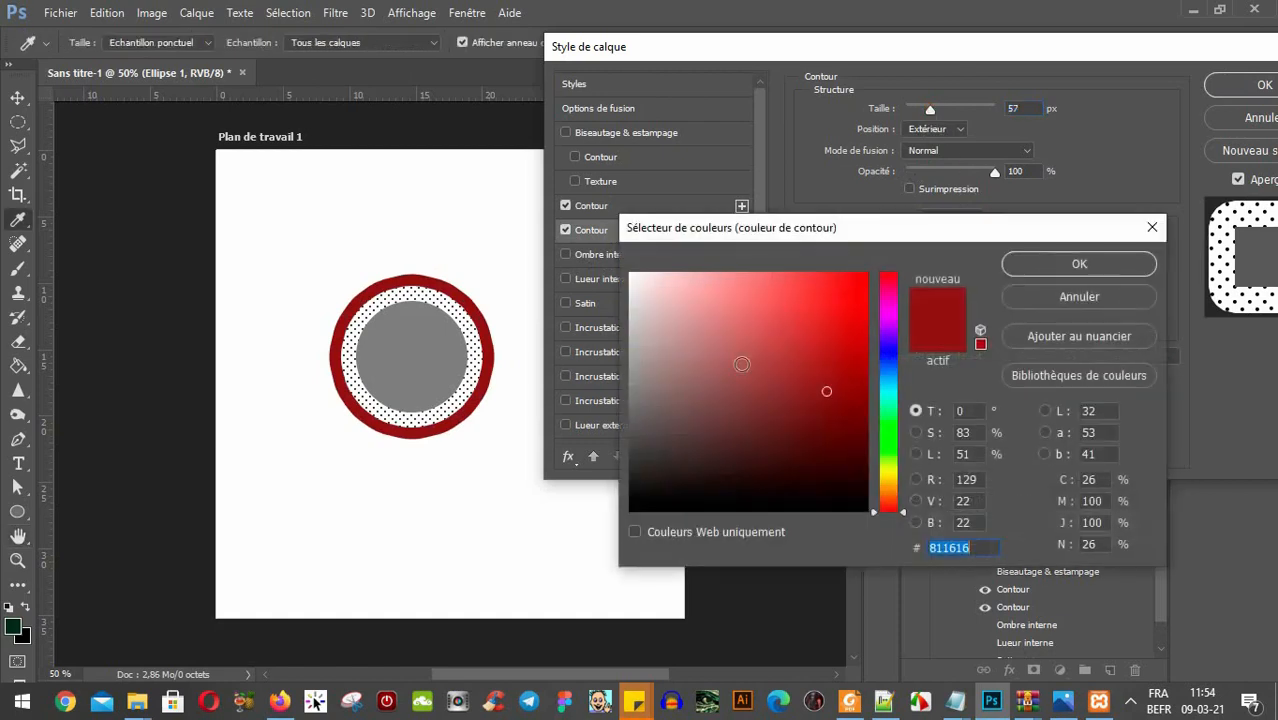
drag(736, 361, 910, 295)
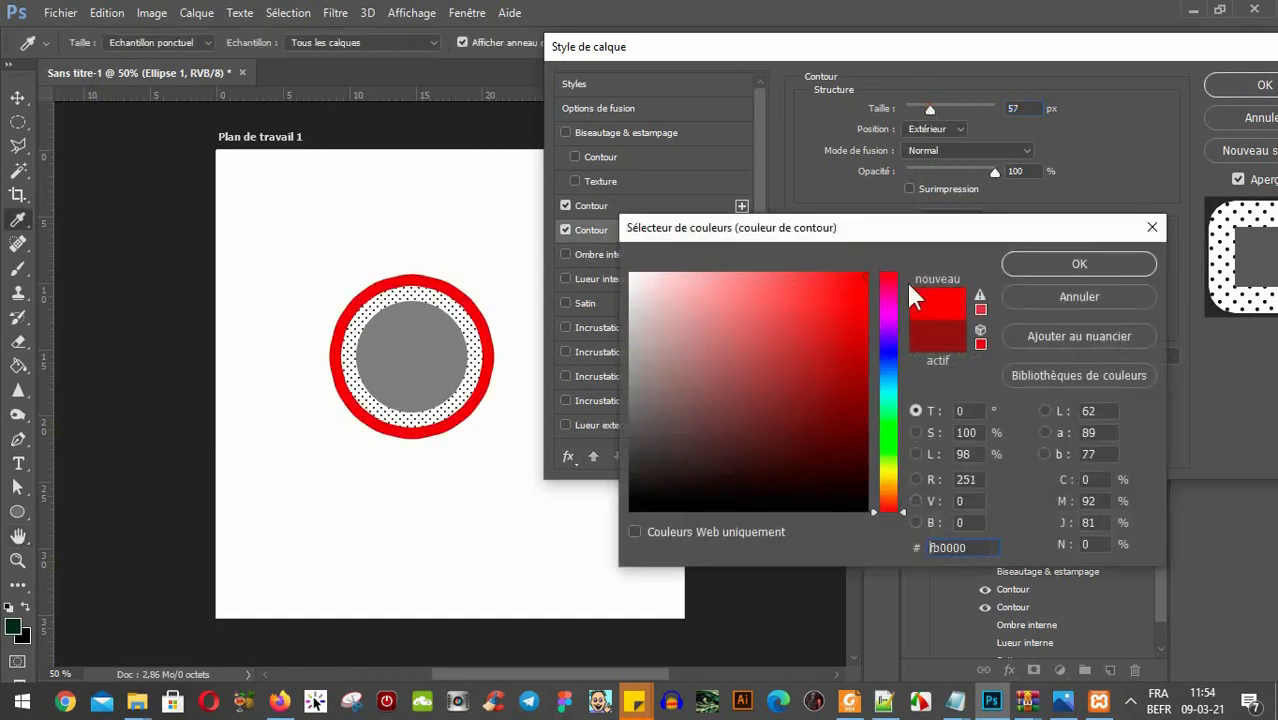
click(1022, 263)
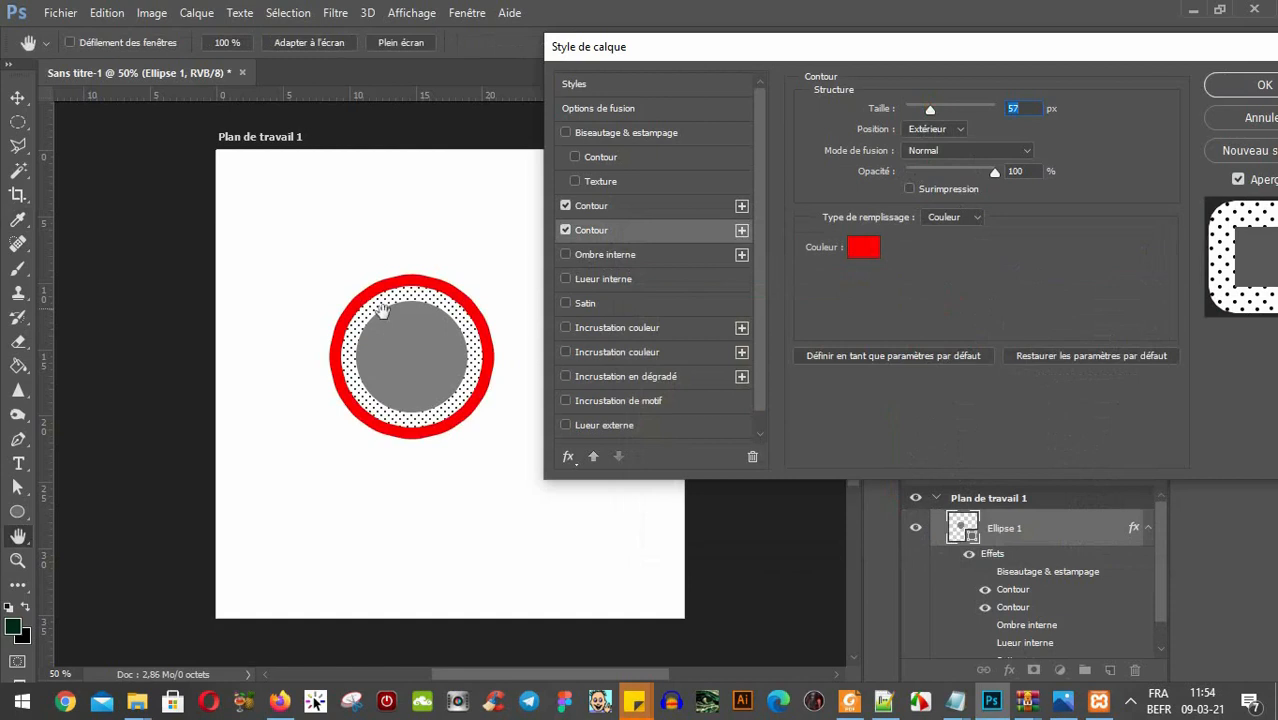
Add a third stroke with a gradient fill (Dégradé) and set its size to 98 px.
click(741, 230)
click(695, 252)
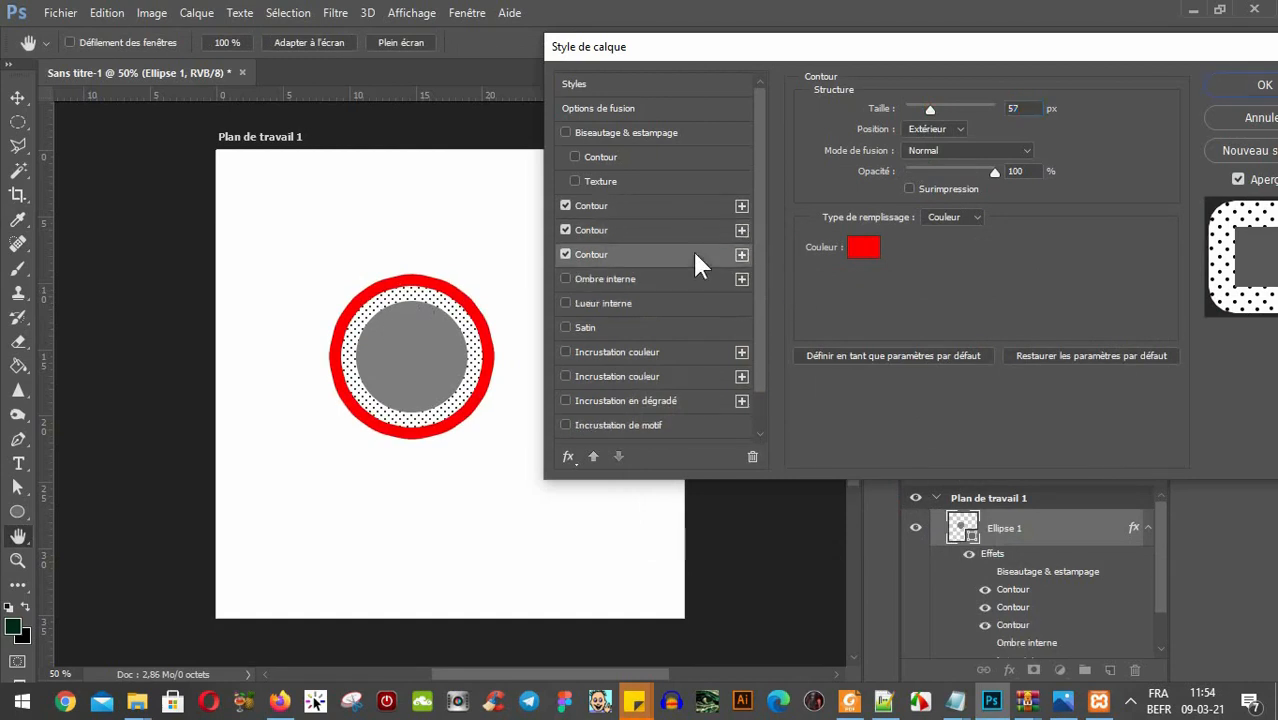
click(953, 216)
click(945, 241)
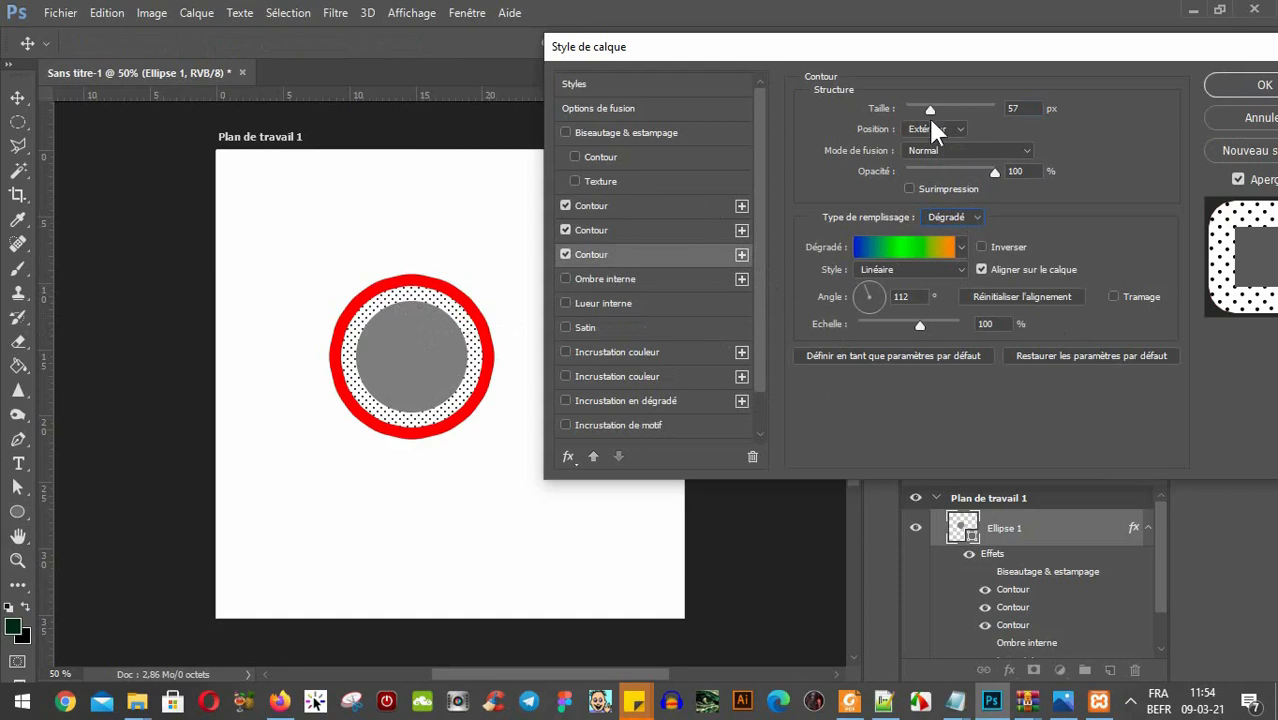
drag(928, 109, 945, 106)
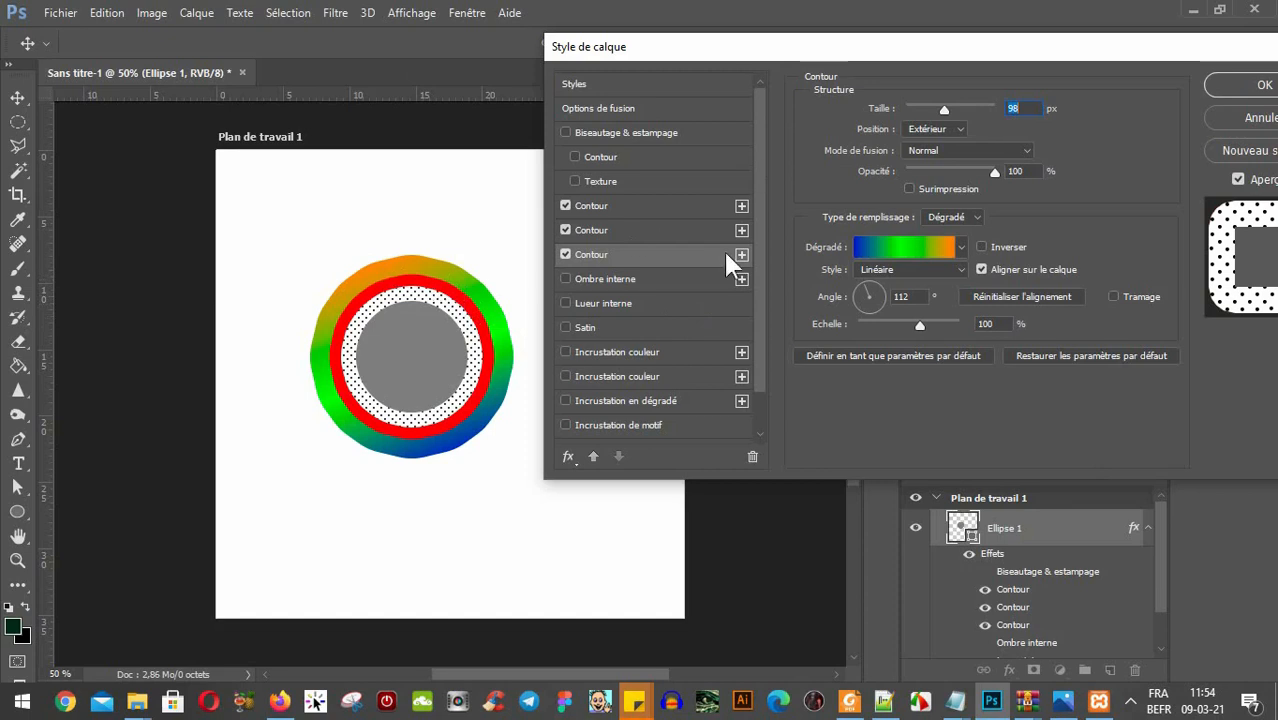
Turn off all three strokes on the circle.
click(565, 254)
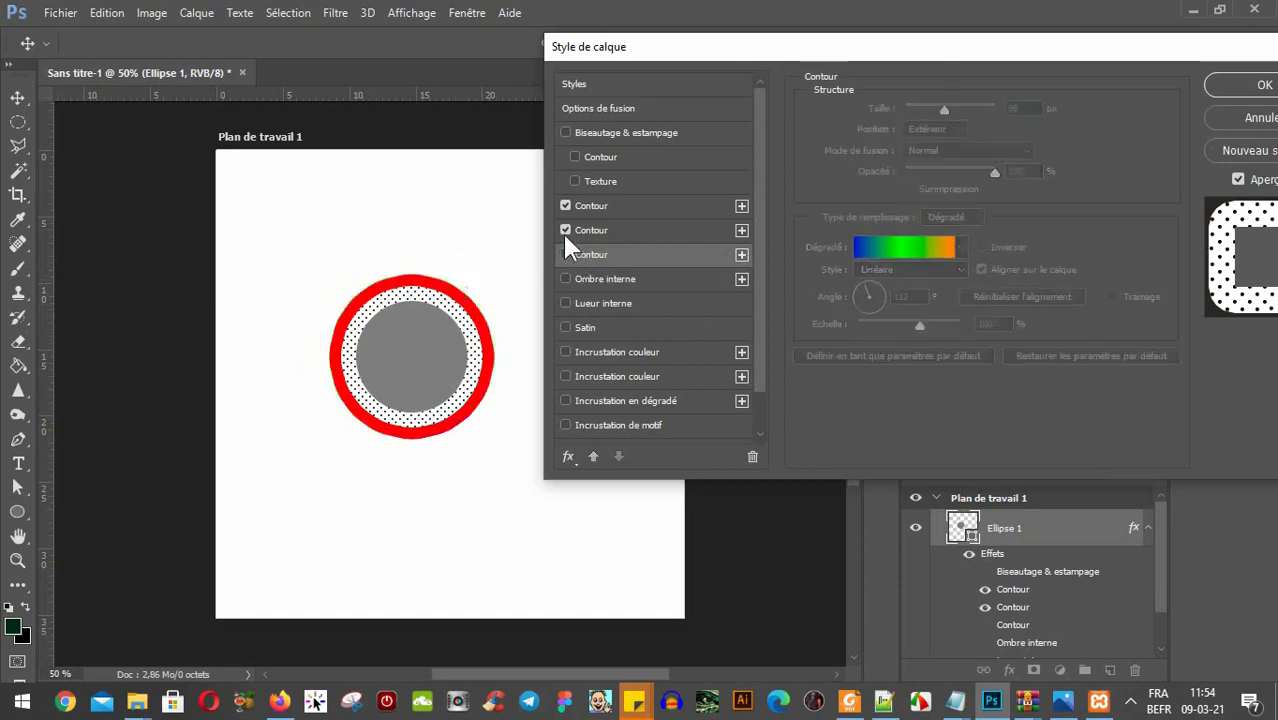
click(564, 230)
click(566, 205)
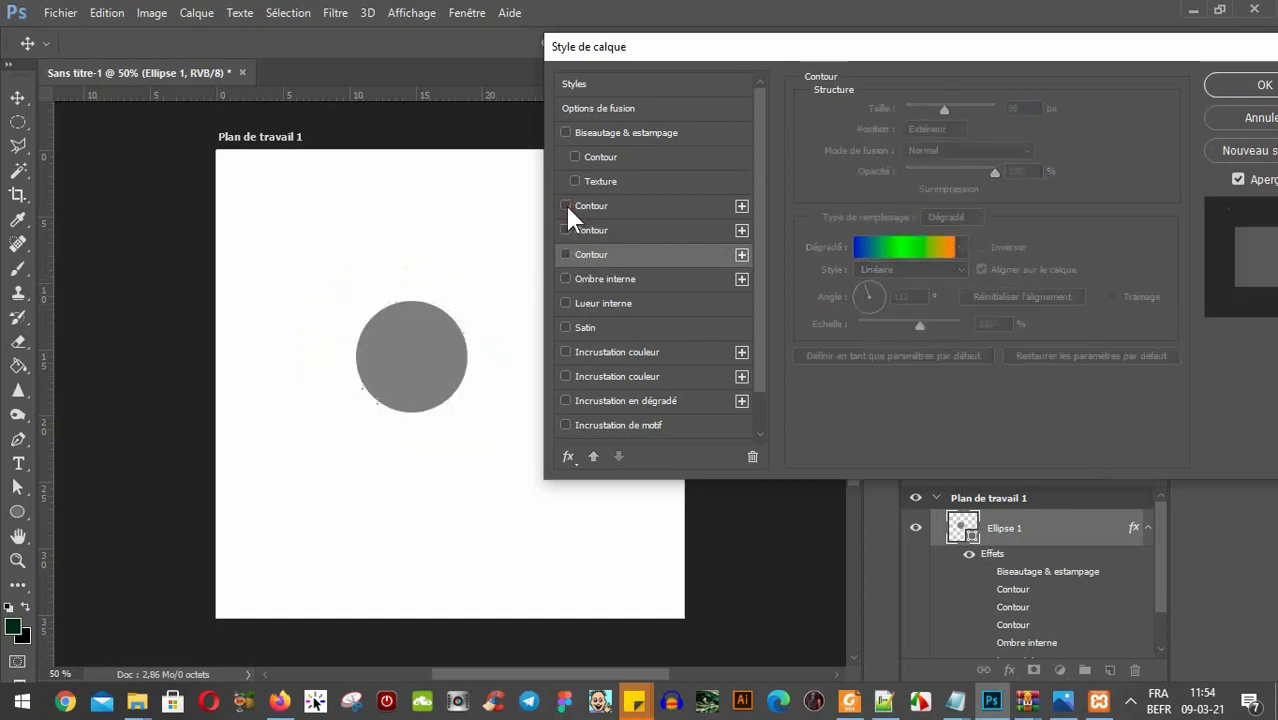
Enable the first colour overlay and change its colour to green, #0cff00.
click(639, 353)
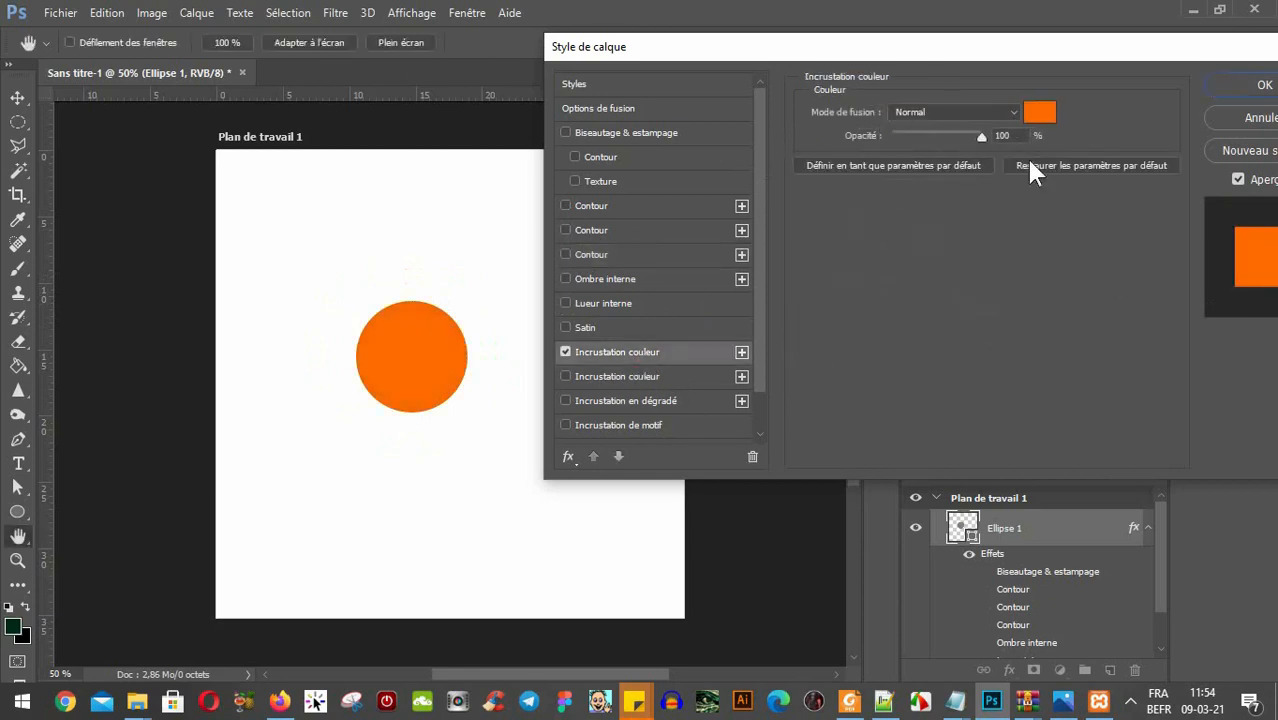
click(1040, 114)
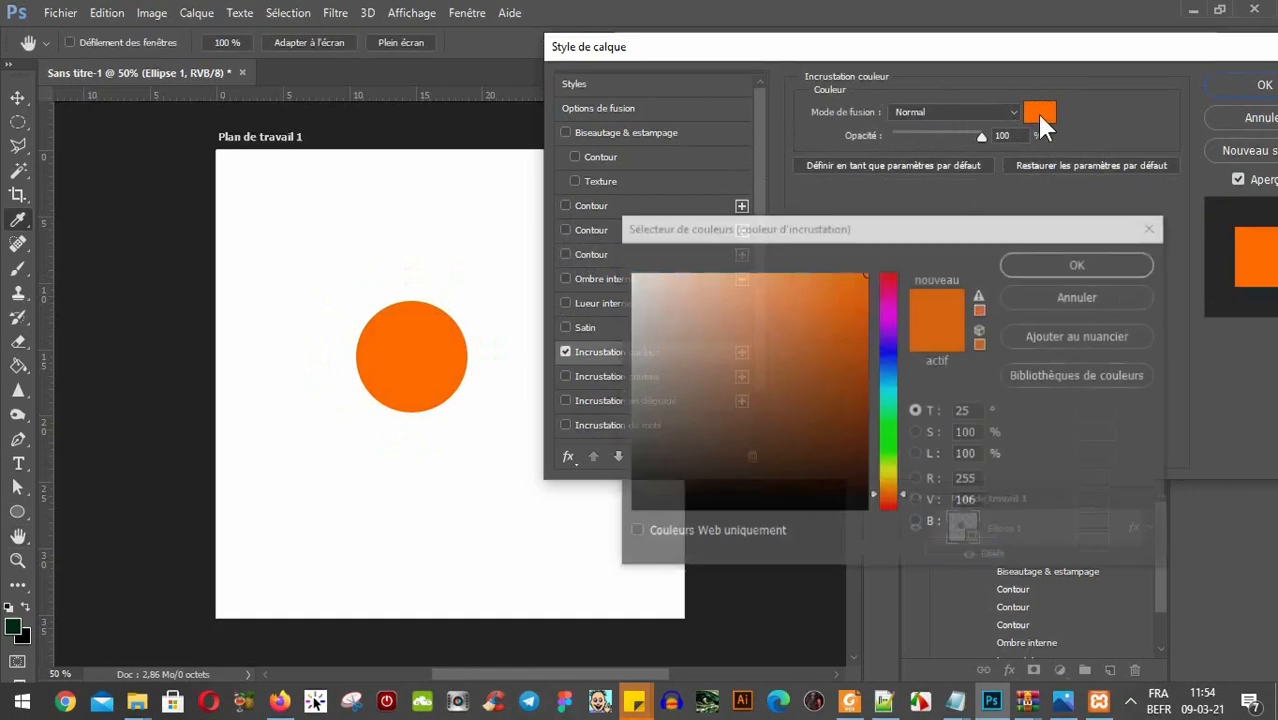
click(891, 430)
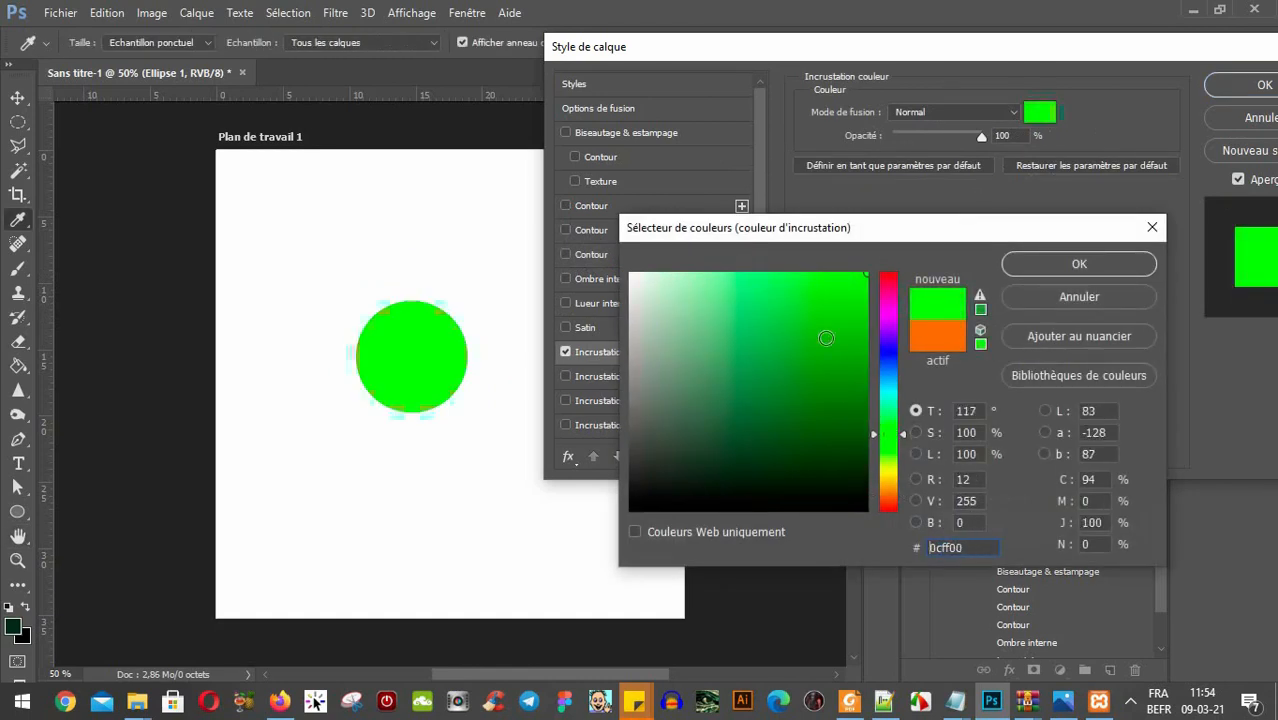
click(1090, 260)
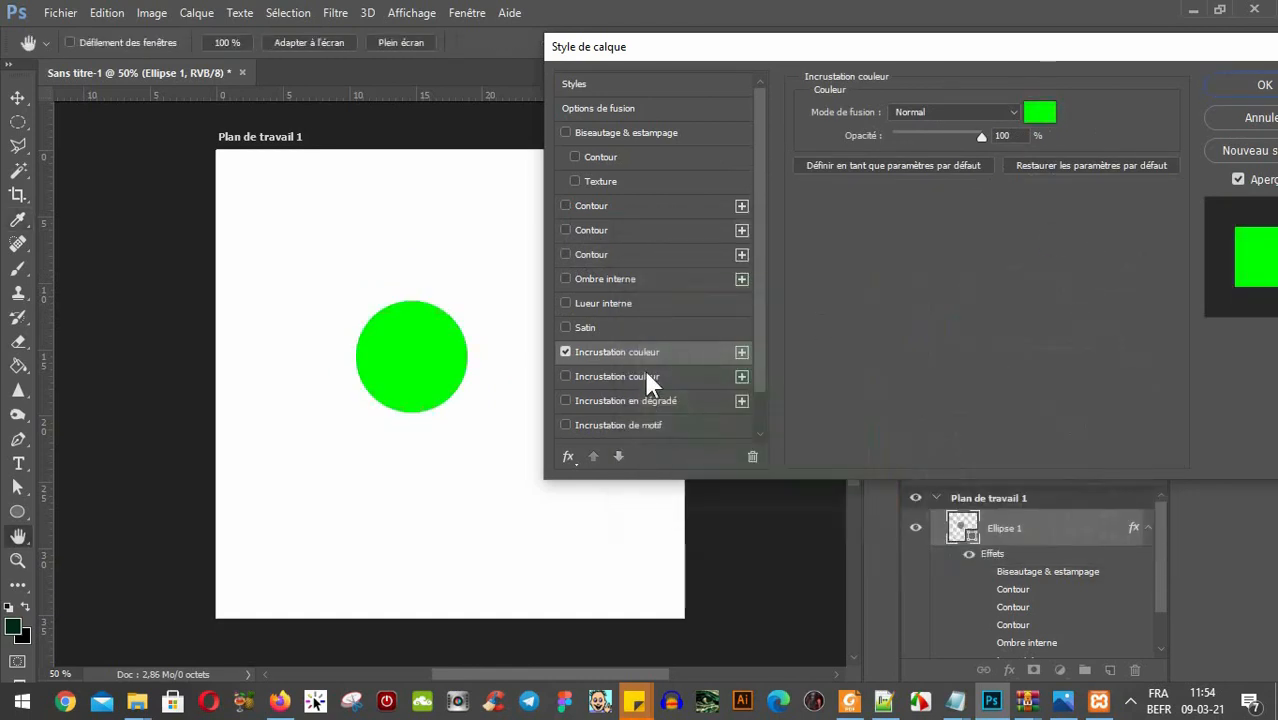
Enable the second colour overlay and make it bright red.
click(597, 378)
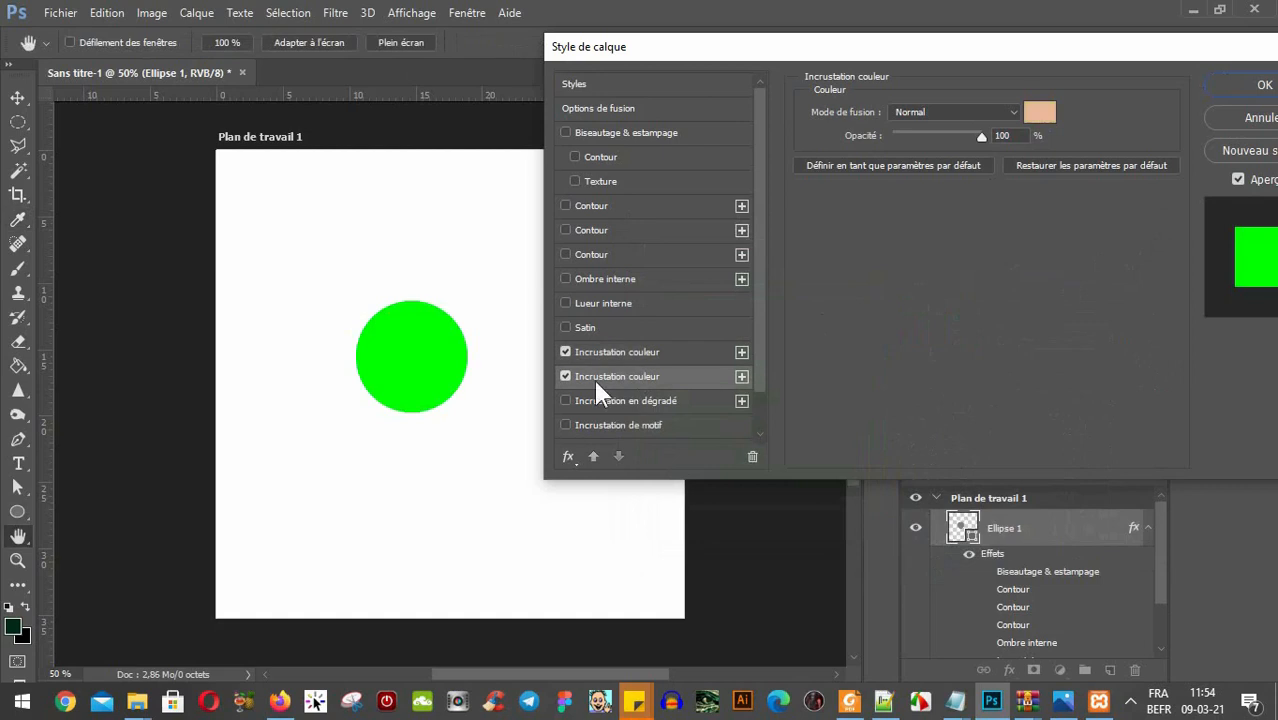
click(1040, 112)
drag(885, 279, 890, 264)
click(864, 278)
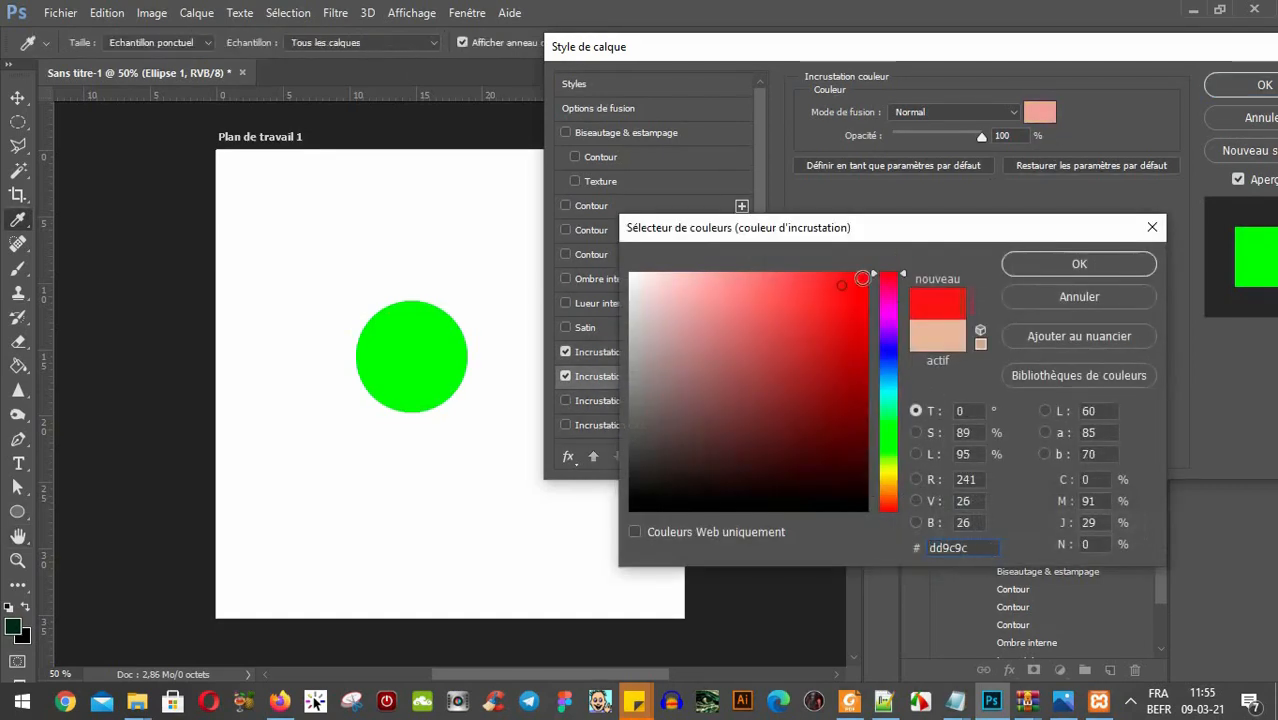
click(1076, 264)
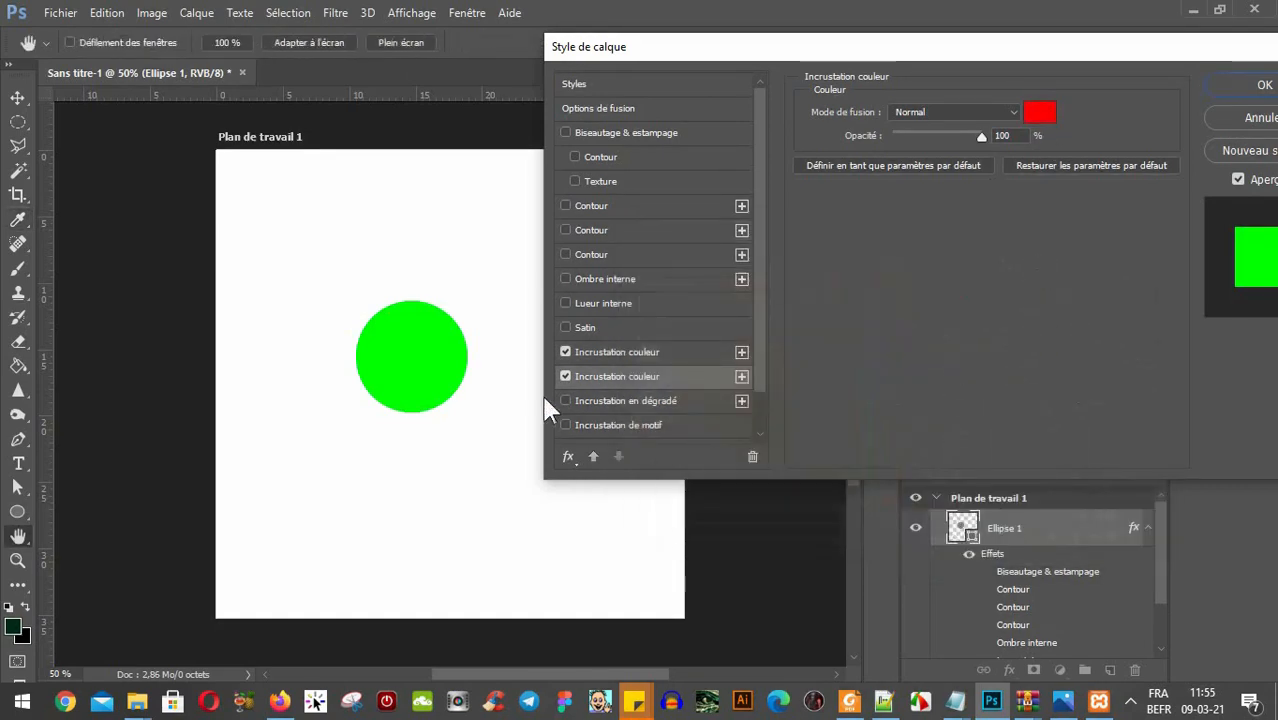
Lower the green colour overlay's opacity to 0 %, raise it to 43 %, and turn that overlay off.
click(620, 353)
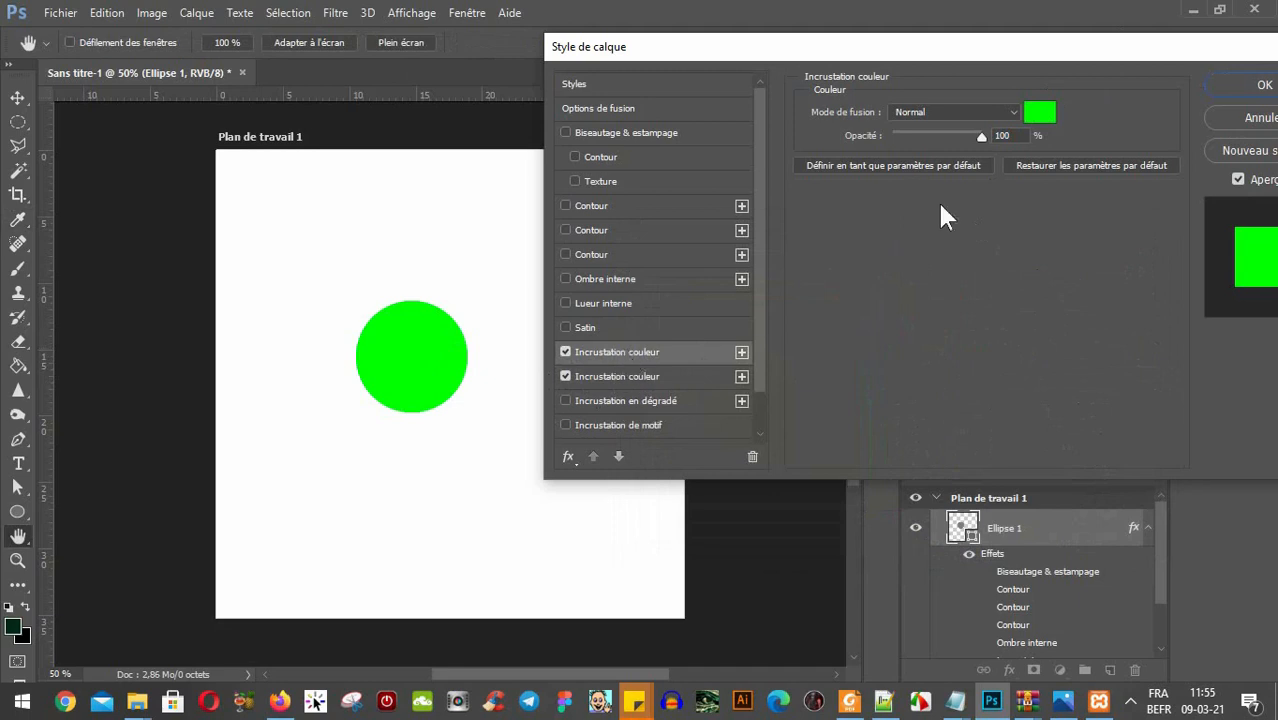
drag(981, 137, 873, 135)
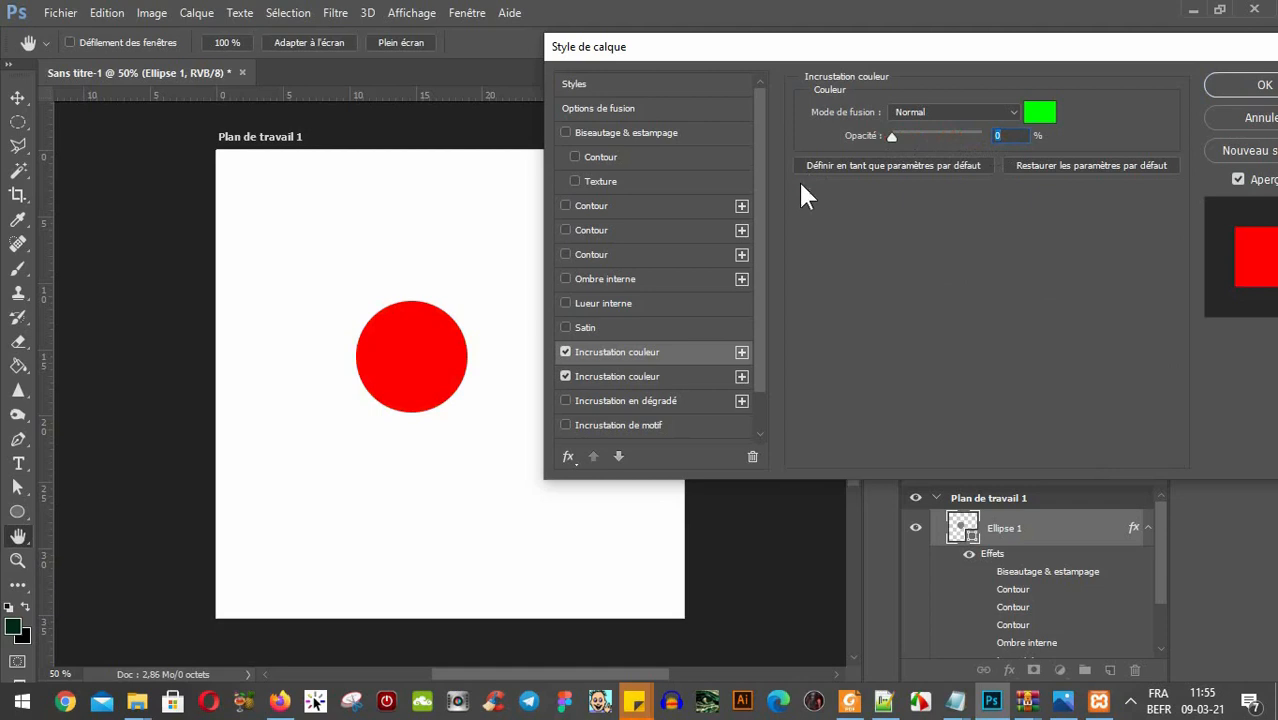
click(660, 376)
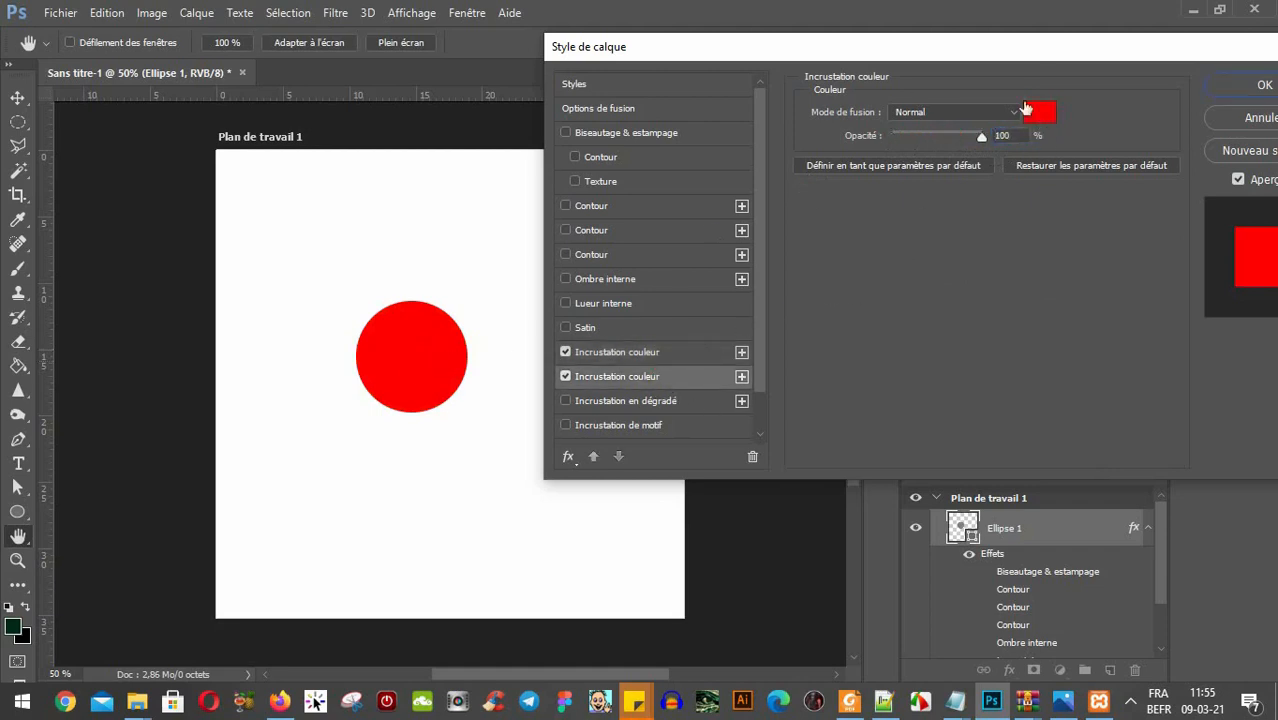
click(662, 352)
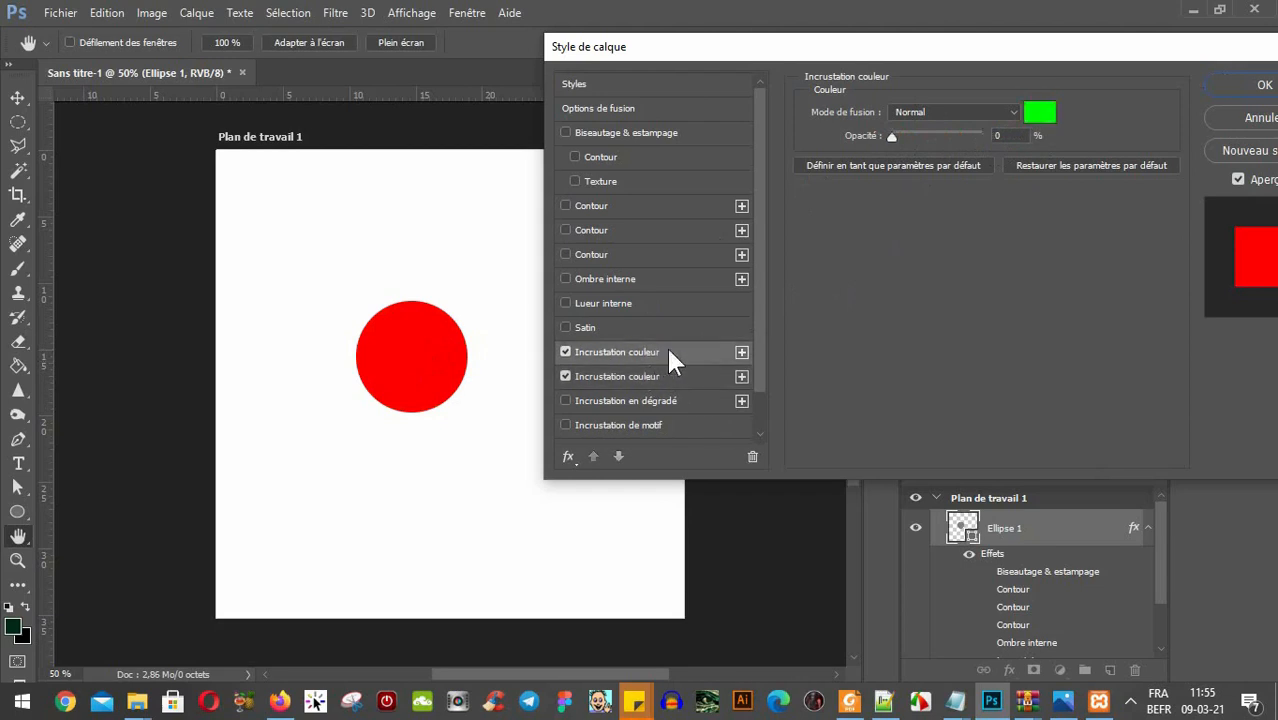
drag(892, 134, 930, 136)
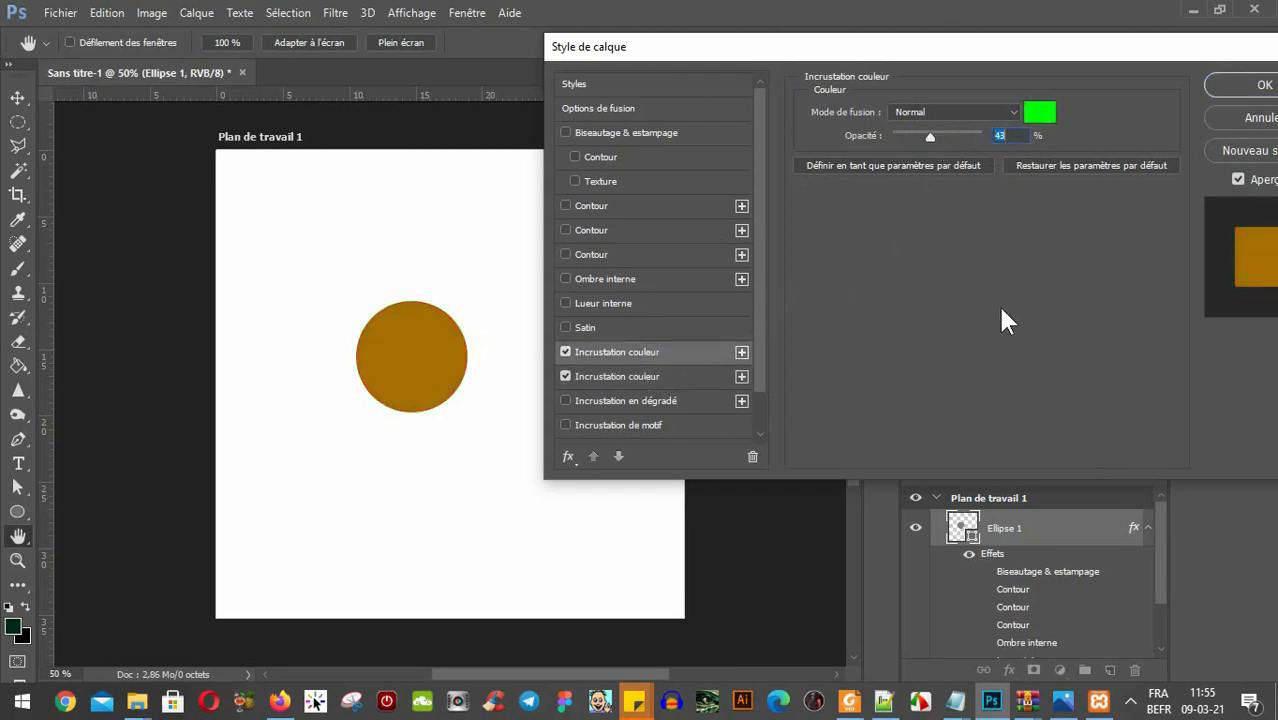
click(566, 352)
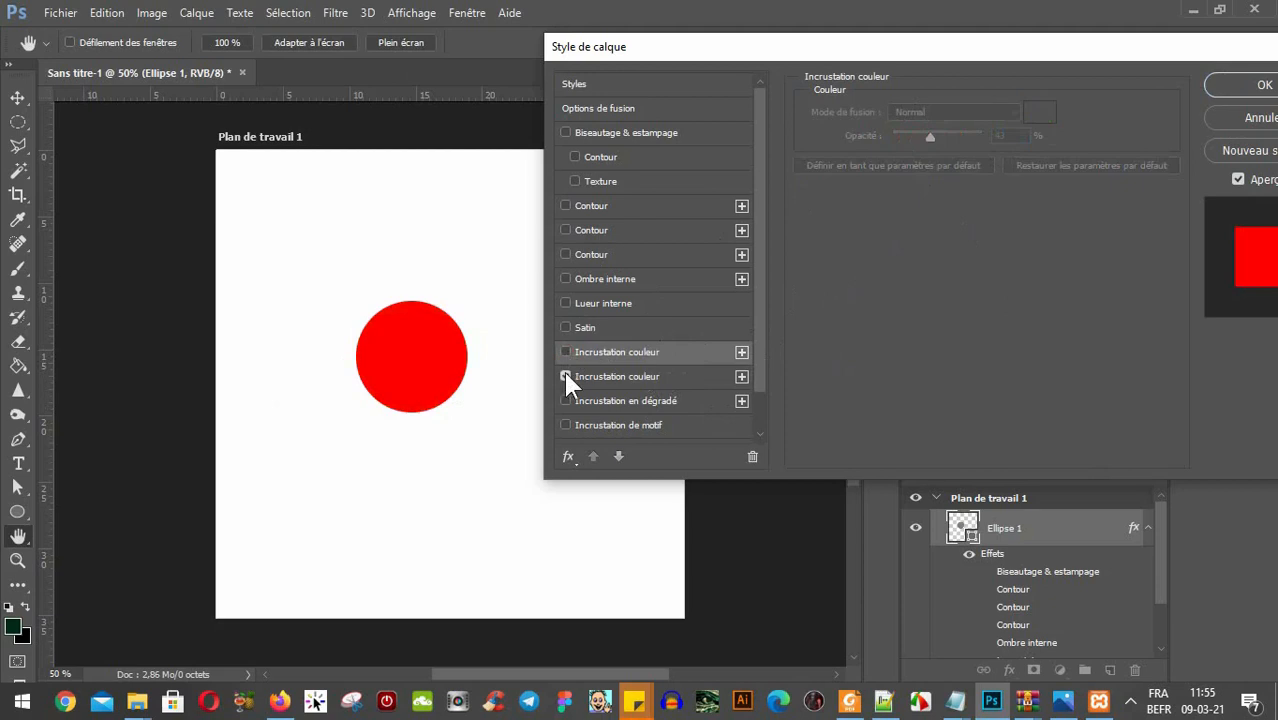
Try bevel and emboss, the first stroke, inner shadow, inner glow and satin over the red overlay, and switch them back off.
click(566, 132)
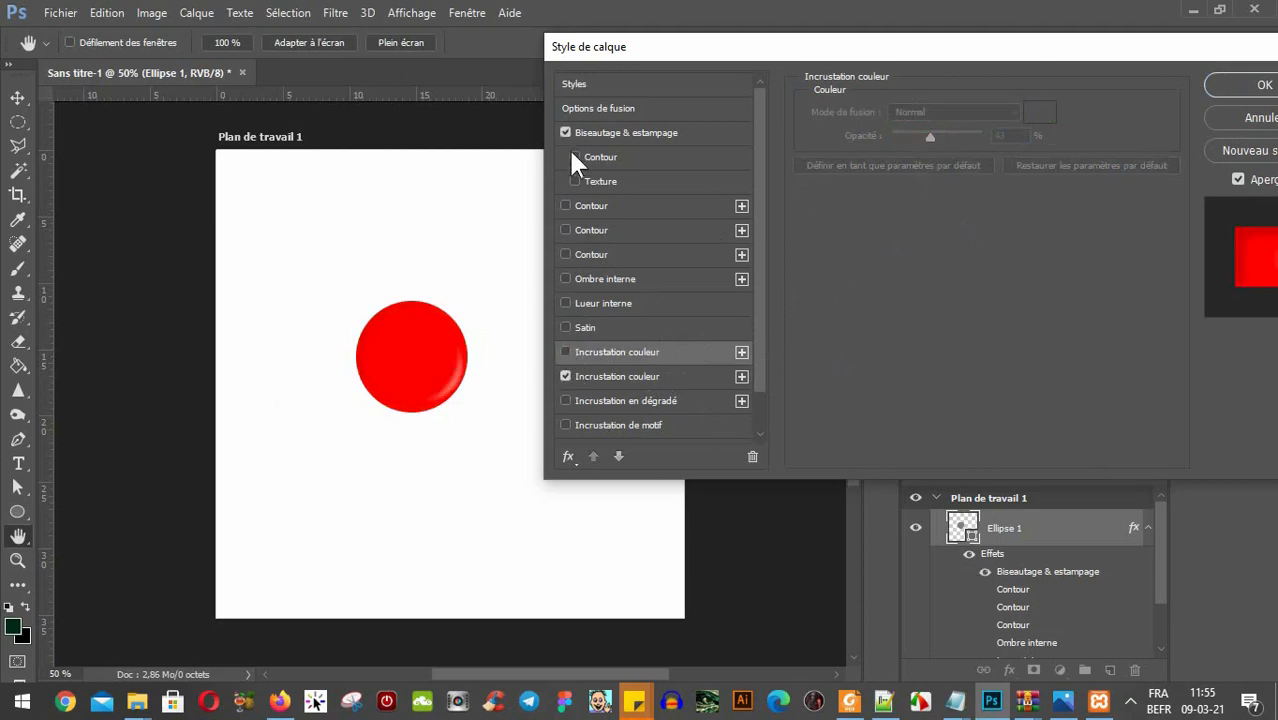
click(566, 203)
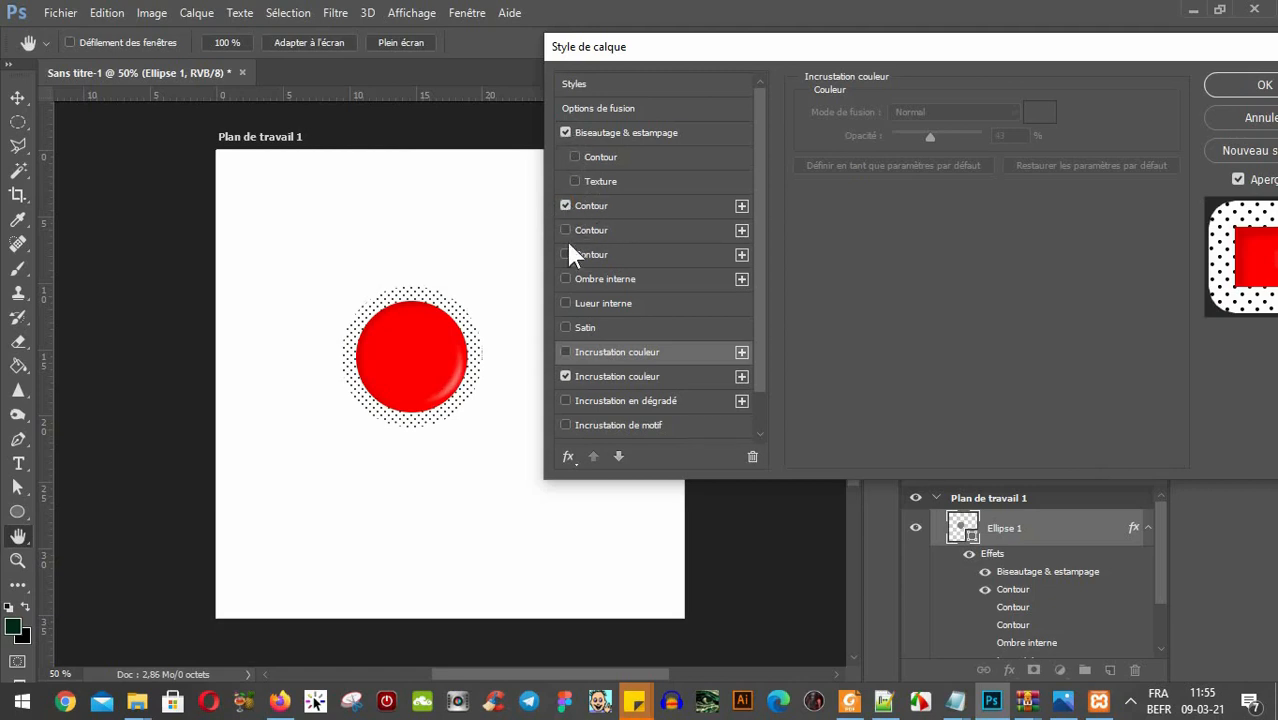
click(566, 279)
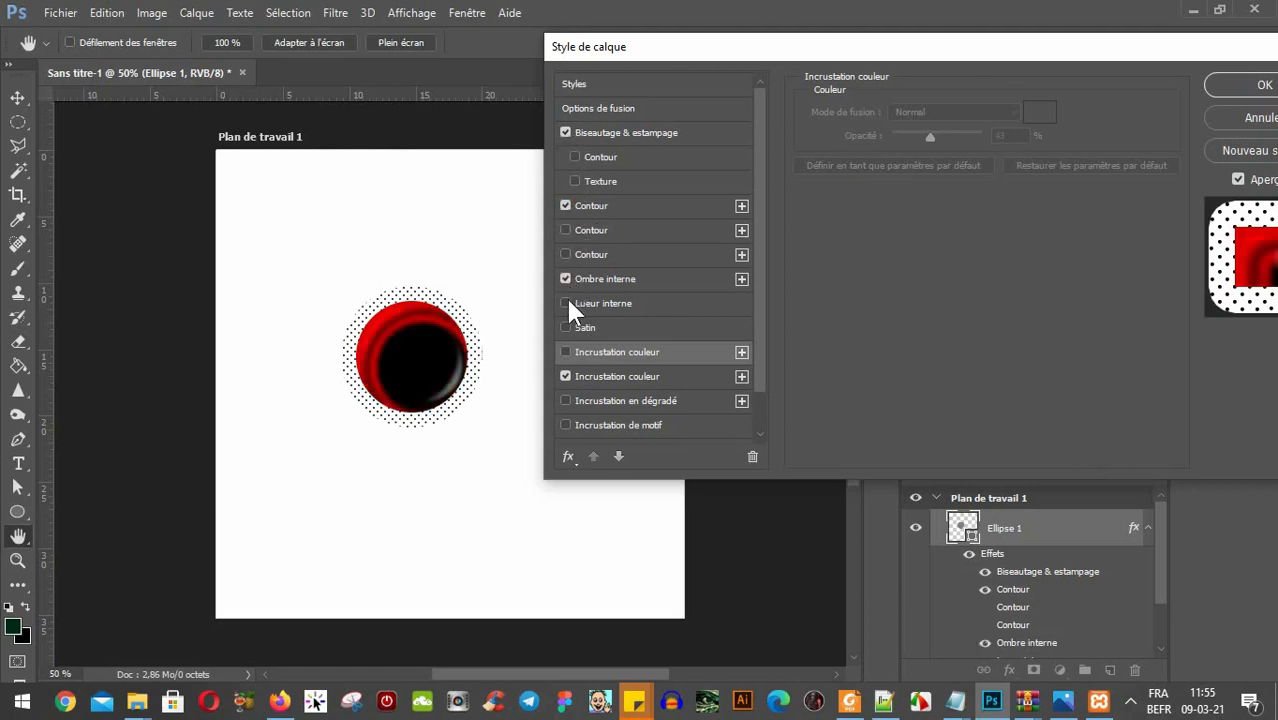
click(566, 303)
click(566, 328)
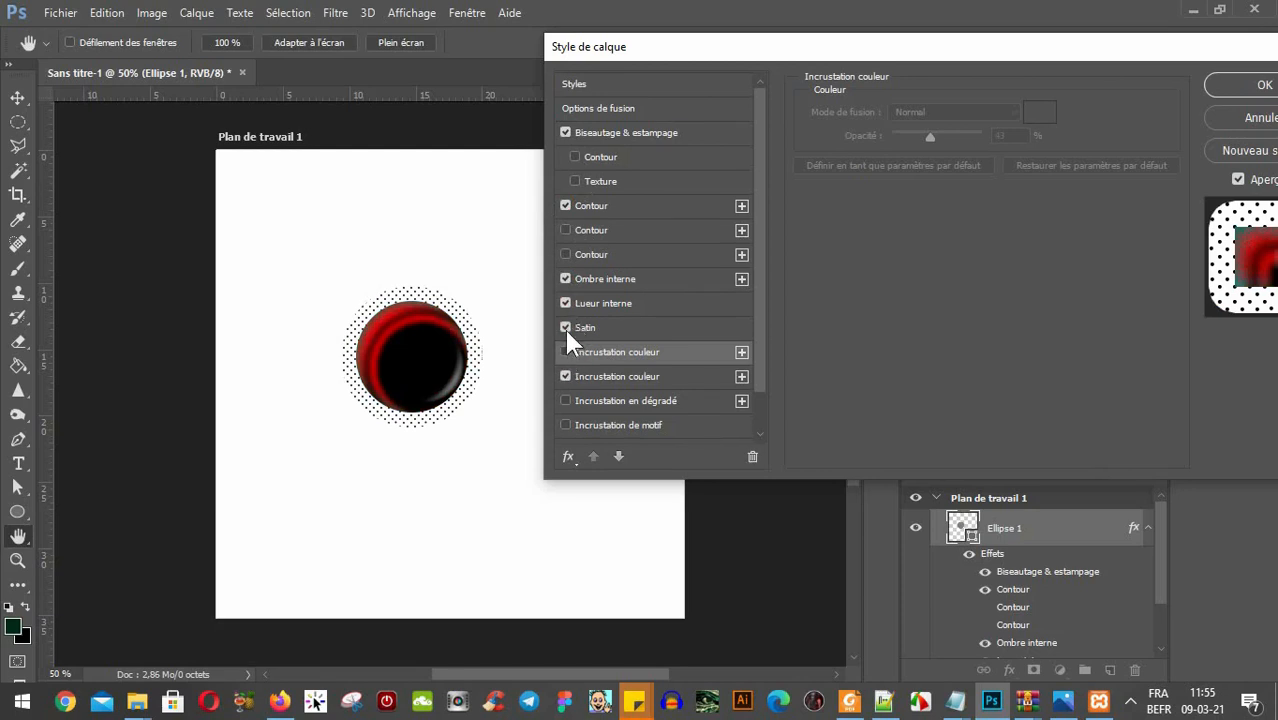
click(565, 303)
click(565, 279)
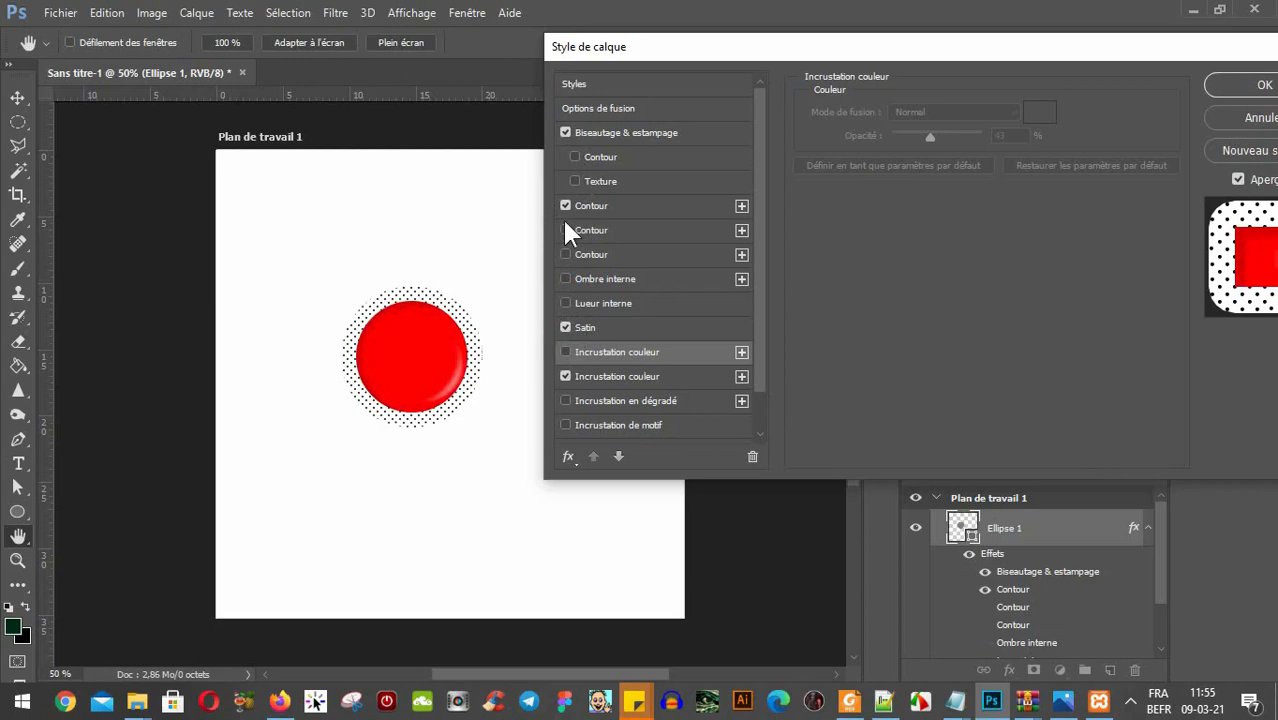
click(565, 205)
click(565, 133)
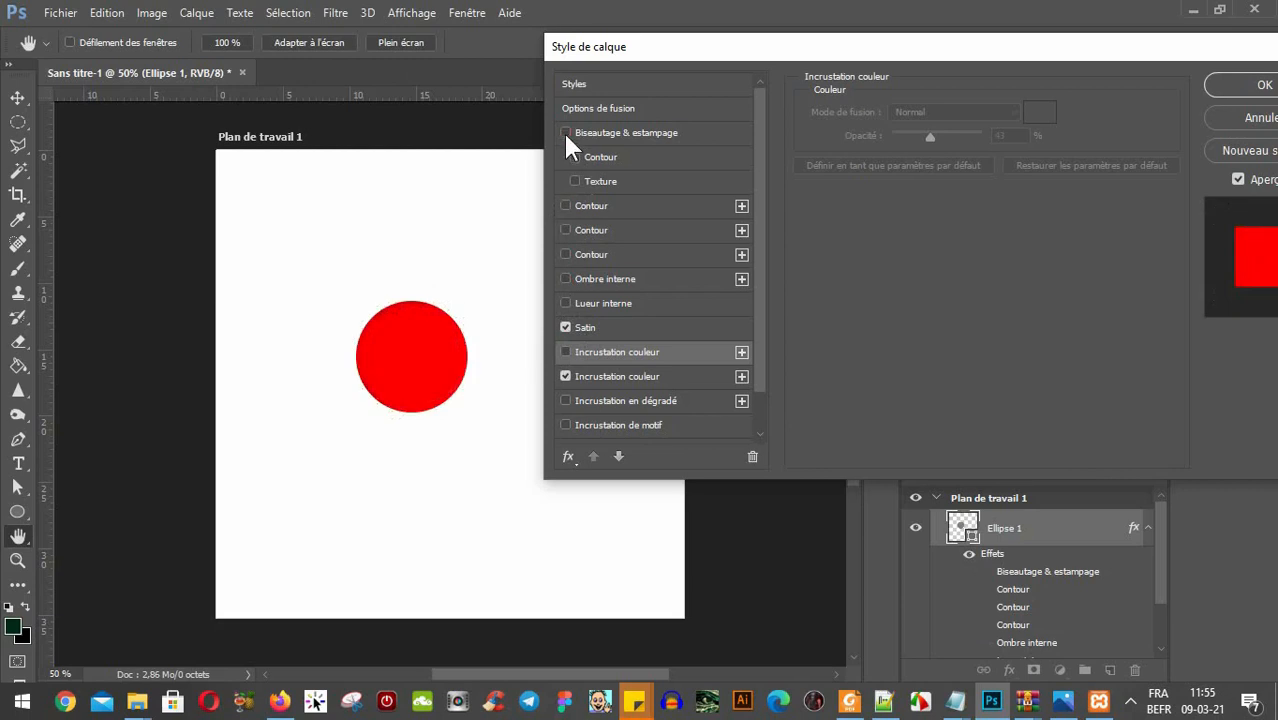
Turn off the red colour overlay and enable a gradient overlay with the preset Bleu, rouge, jaune.
click(565, 376)
click(643, 398)
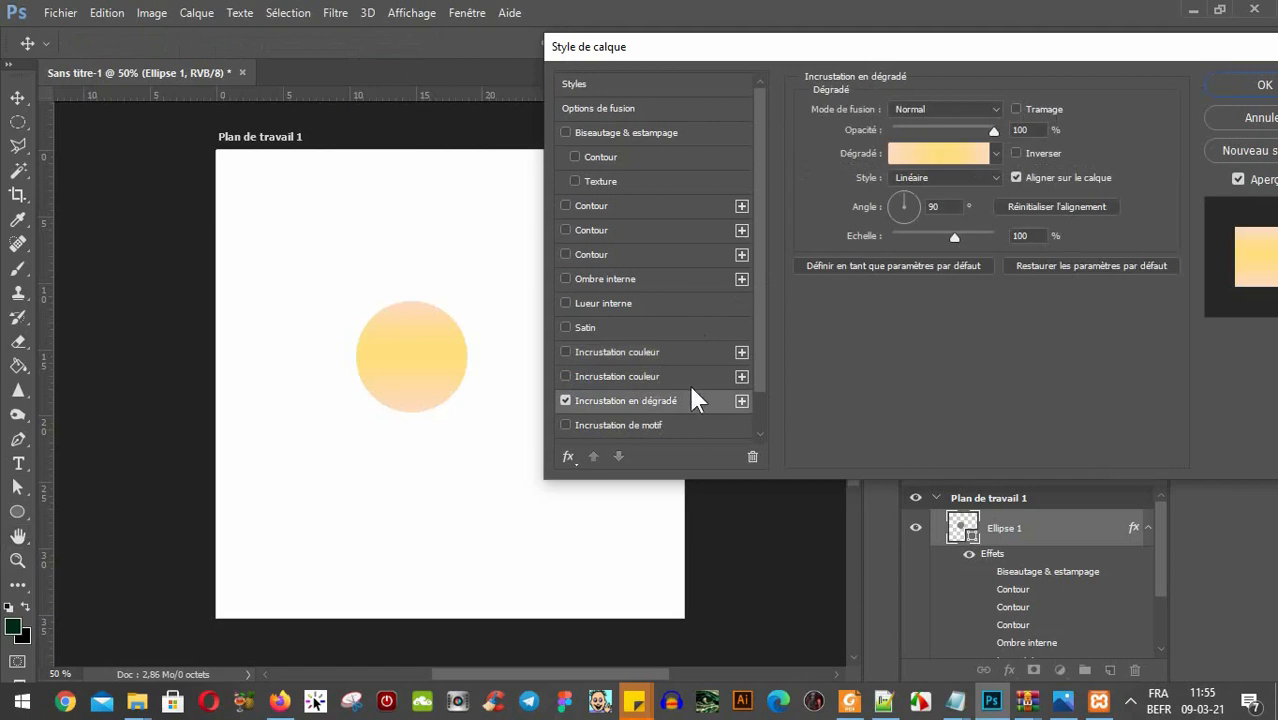
click(976, 107)
click(948, 110)
mouse_move(993, 130)
mouse_down()
mouse_move(889, 131)
mouse_move(1001, 129)
mouse_up()
click(952, 152)
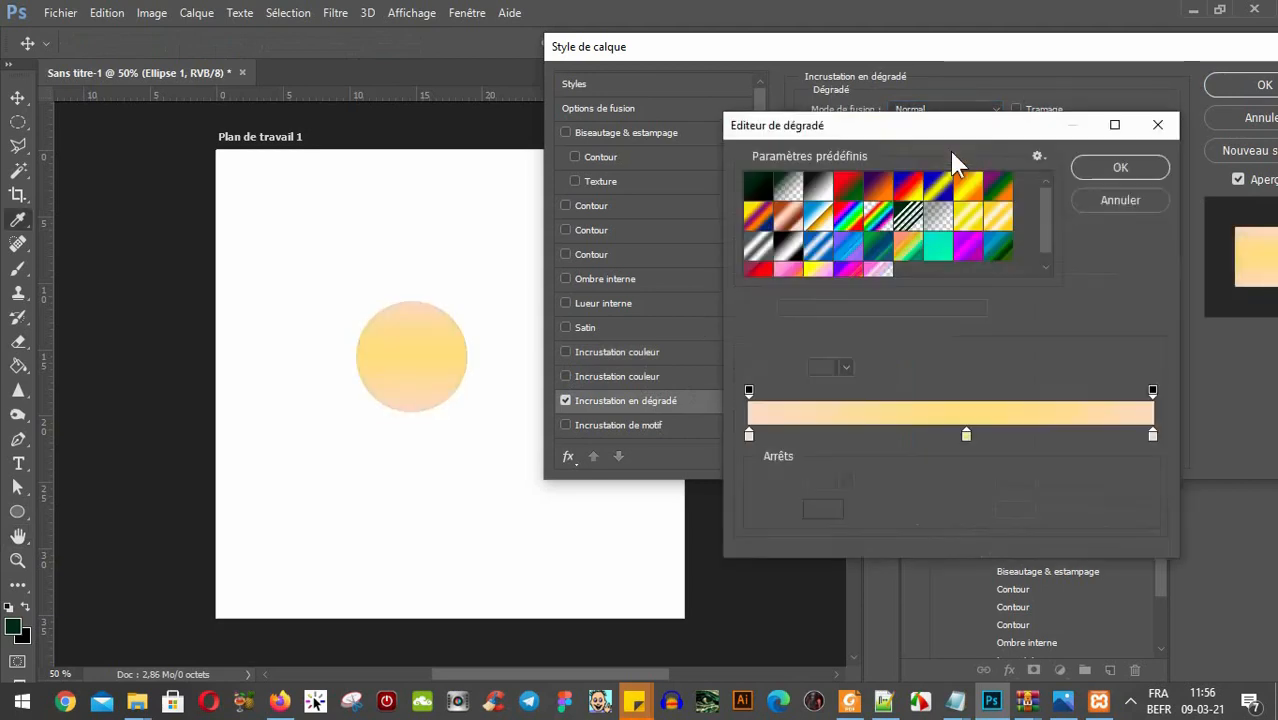
click(818, 190)
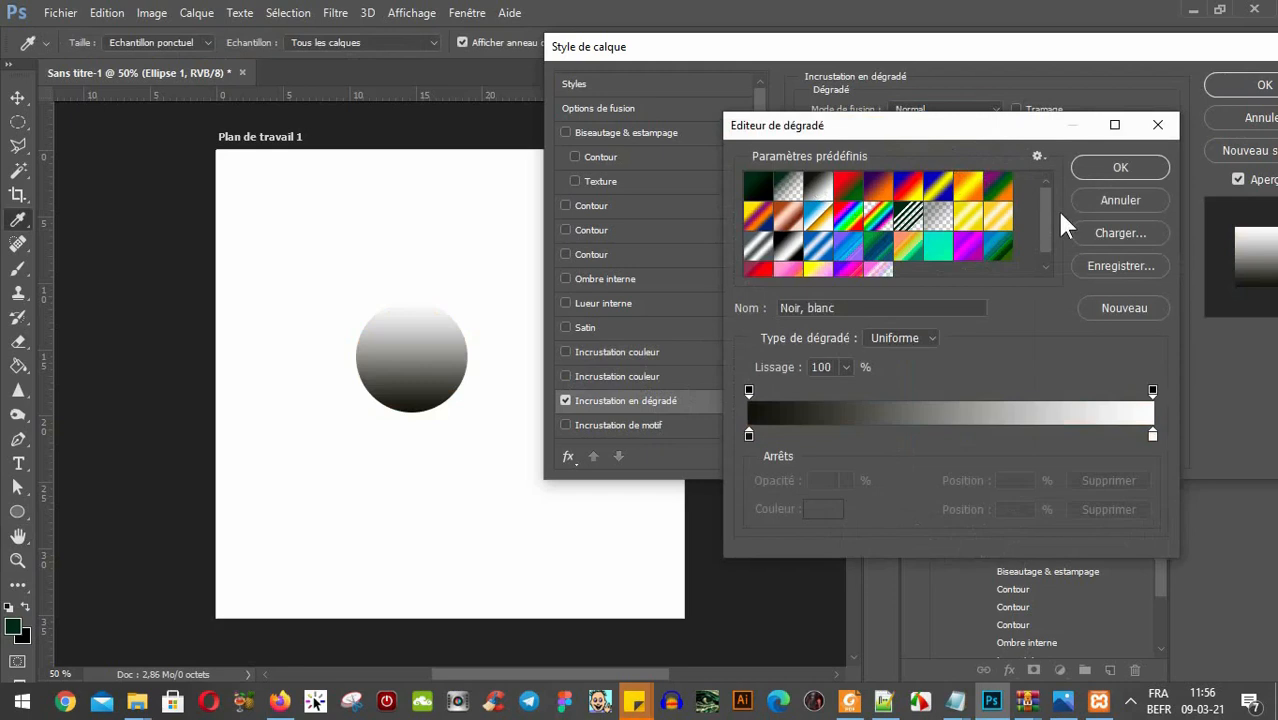
click(912, 190)
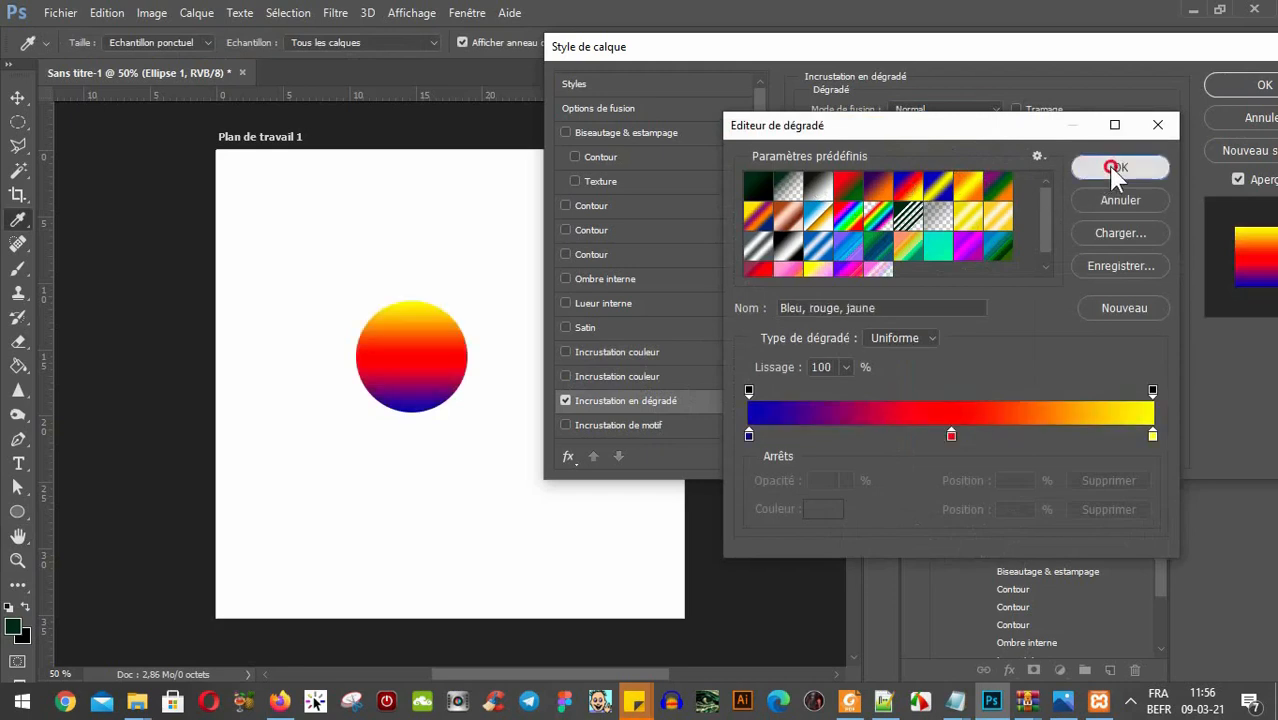
click(1100, 168)
Try the Radial, Angle and Réfléchi styles on the gradient overlay, ending on Angle.
click(937, 178)
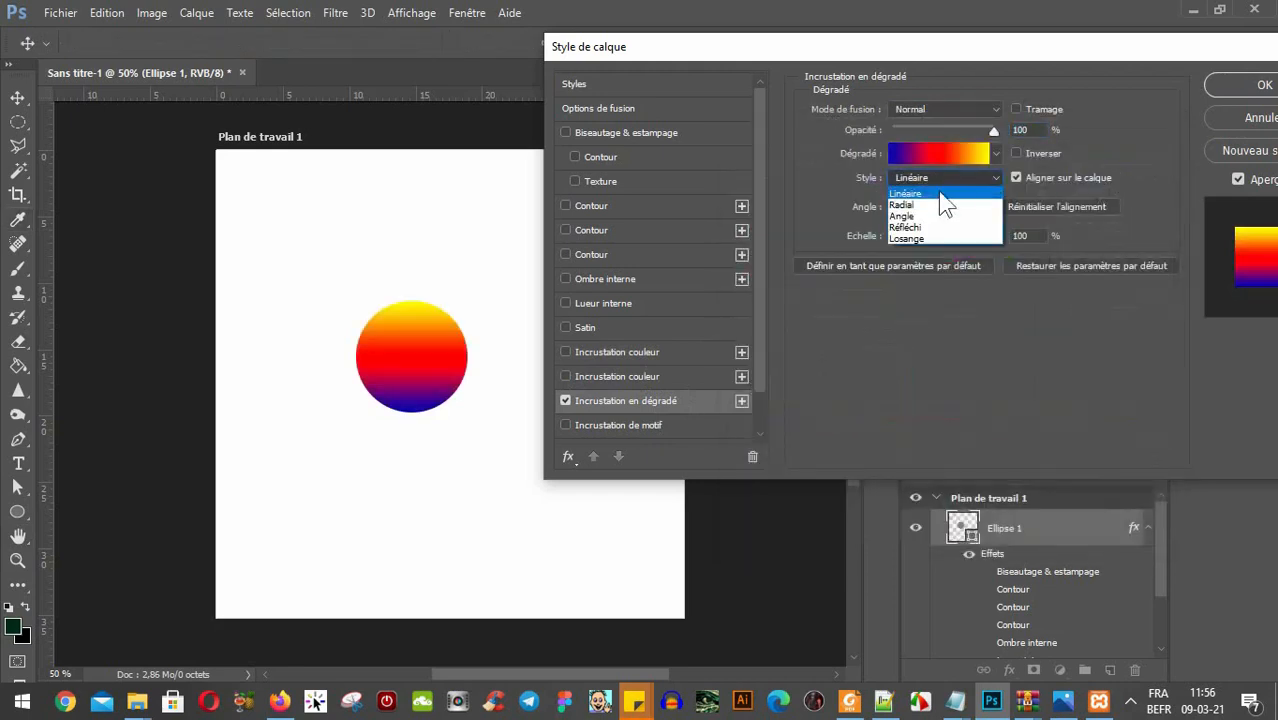
click(912, 200)
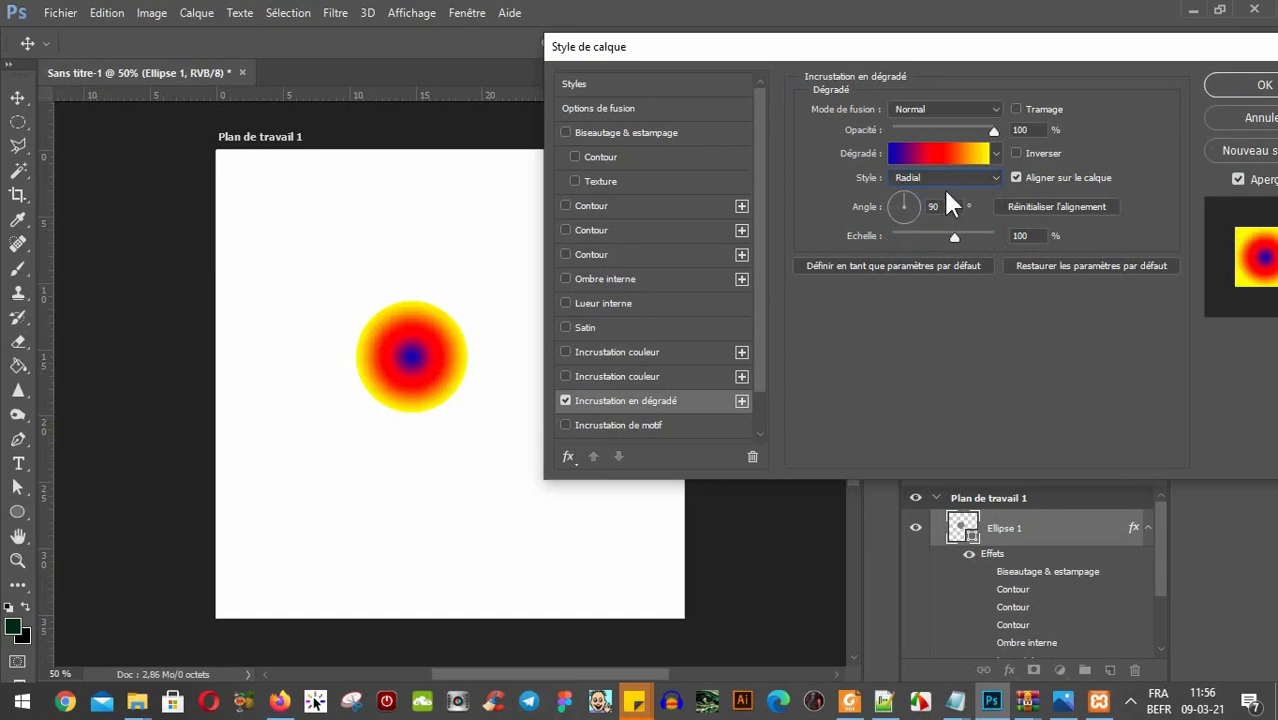
click(946, 177)
click(919, 210)
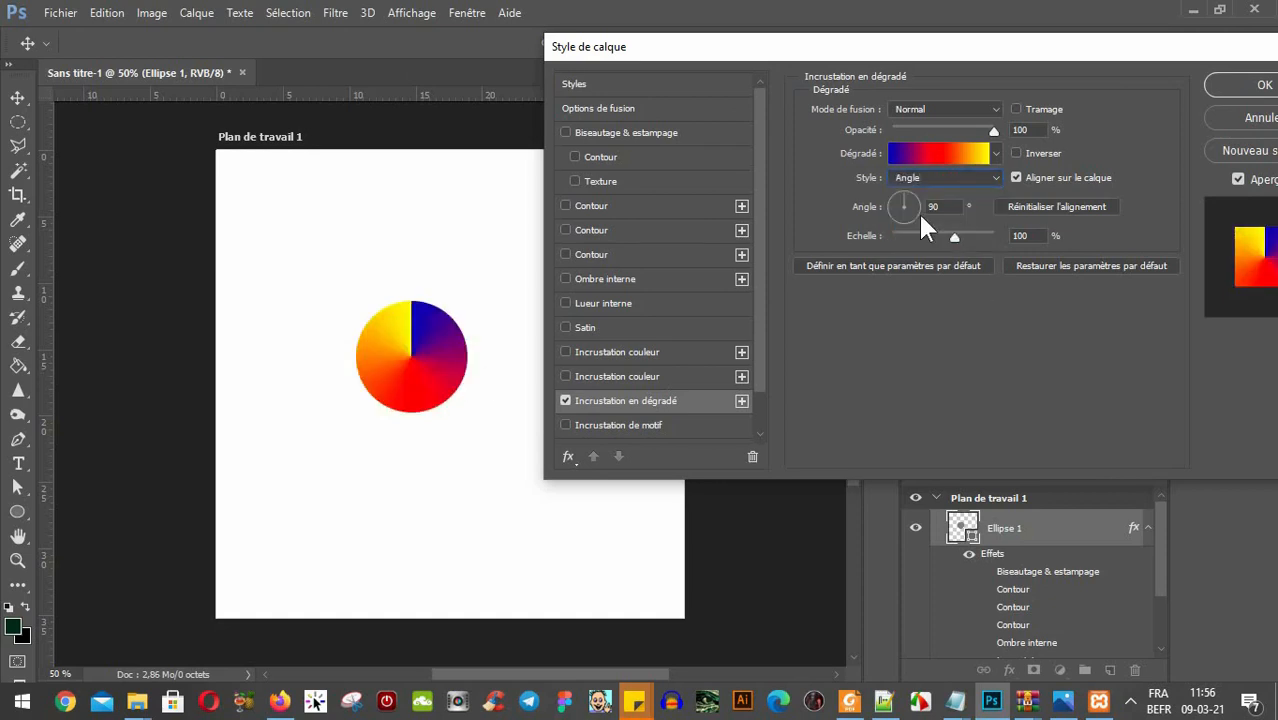
click(935, 179)
click(914, 226)
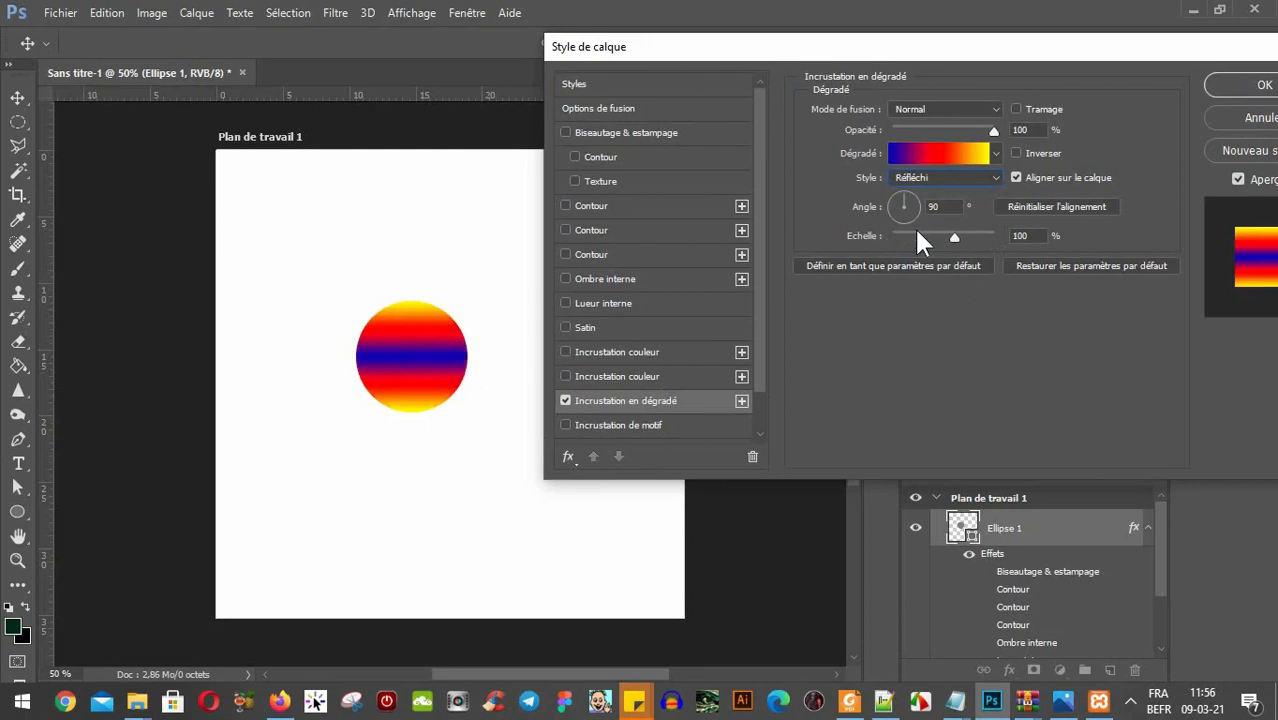
click(946, 180)
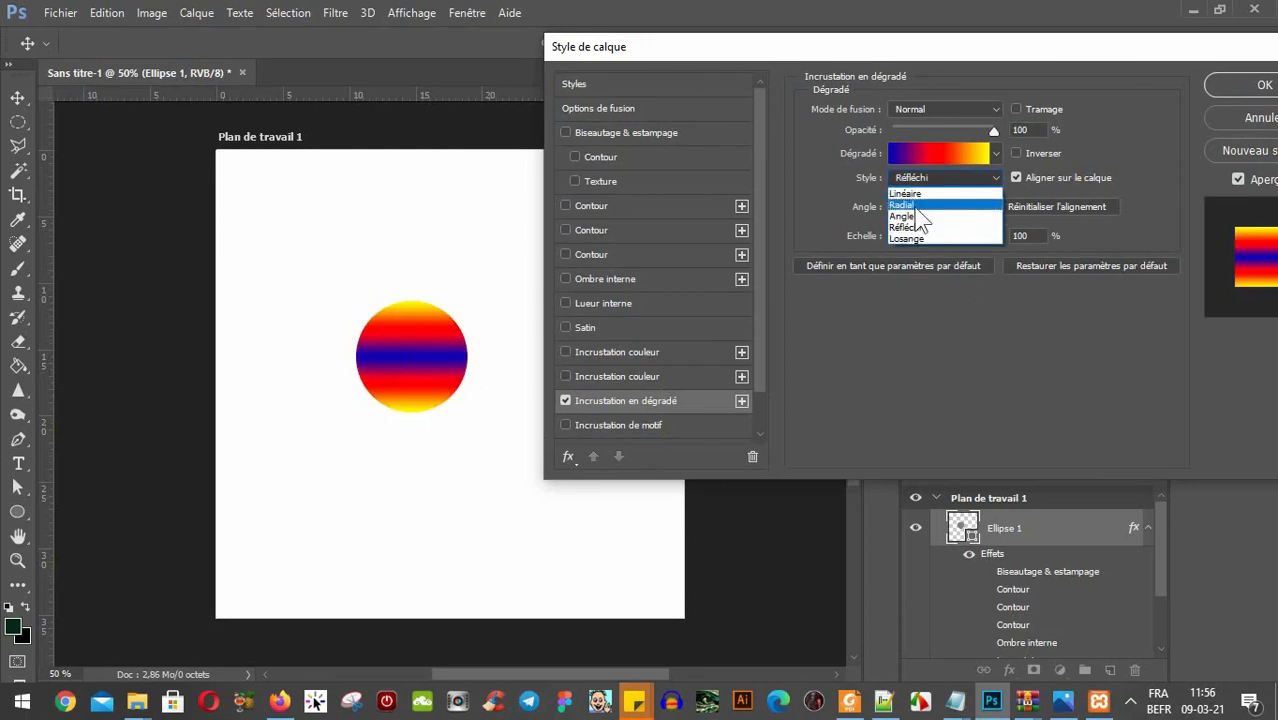
click(906, 216)
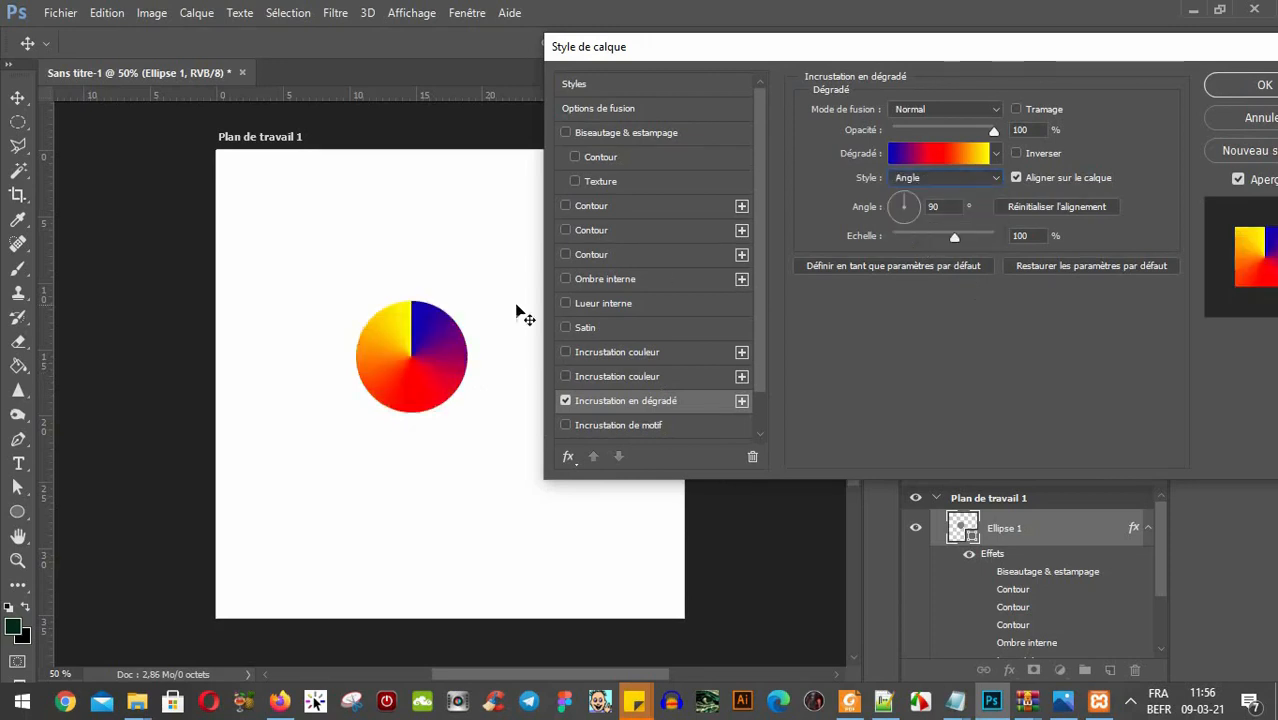
Set the gradient overlay's angle to 72°, its style to Linéaire and its scale to 114 %.
mouse_move(903, 198)
mouse_down()
mouse_move(901, 216)
mouse_move(909, 197)
mouse_up()
click(915, 177)
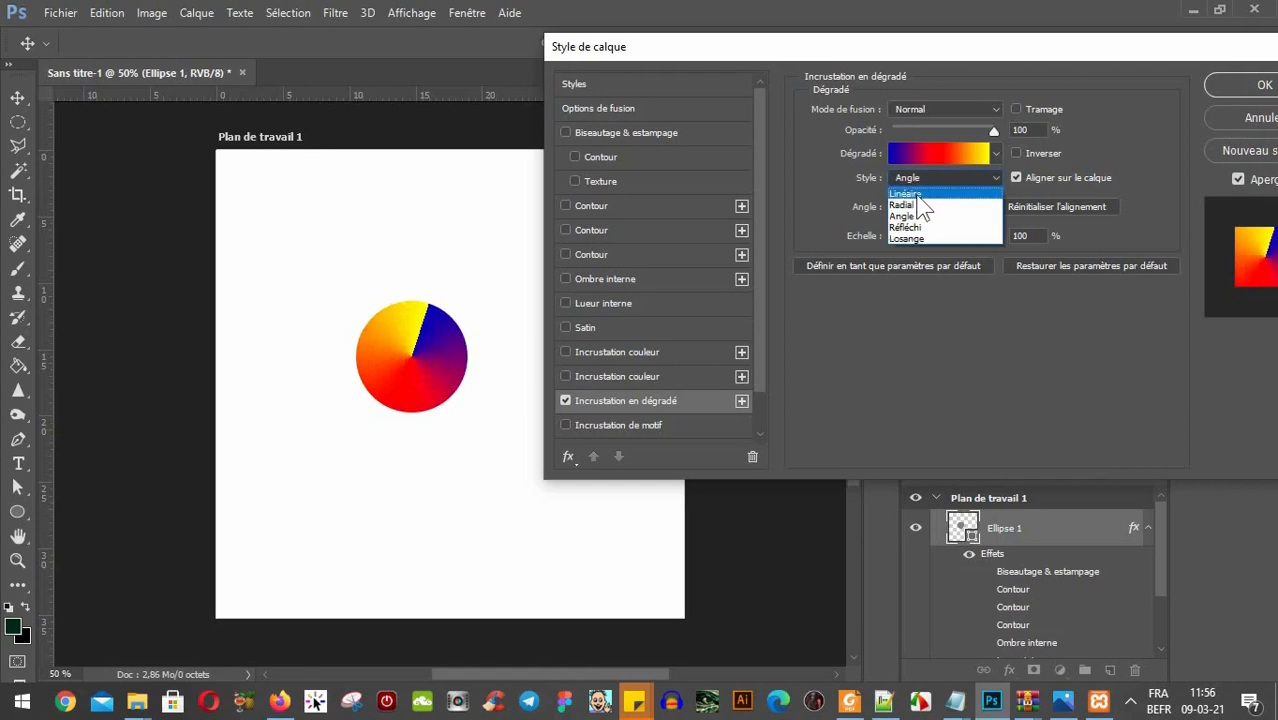
click(915, 194)
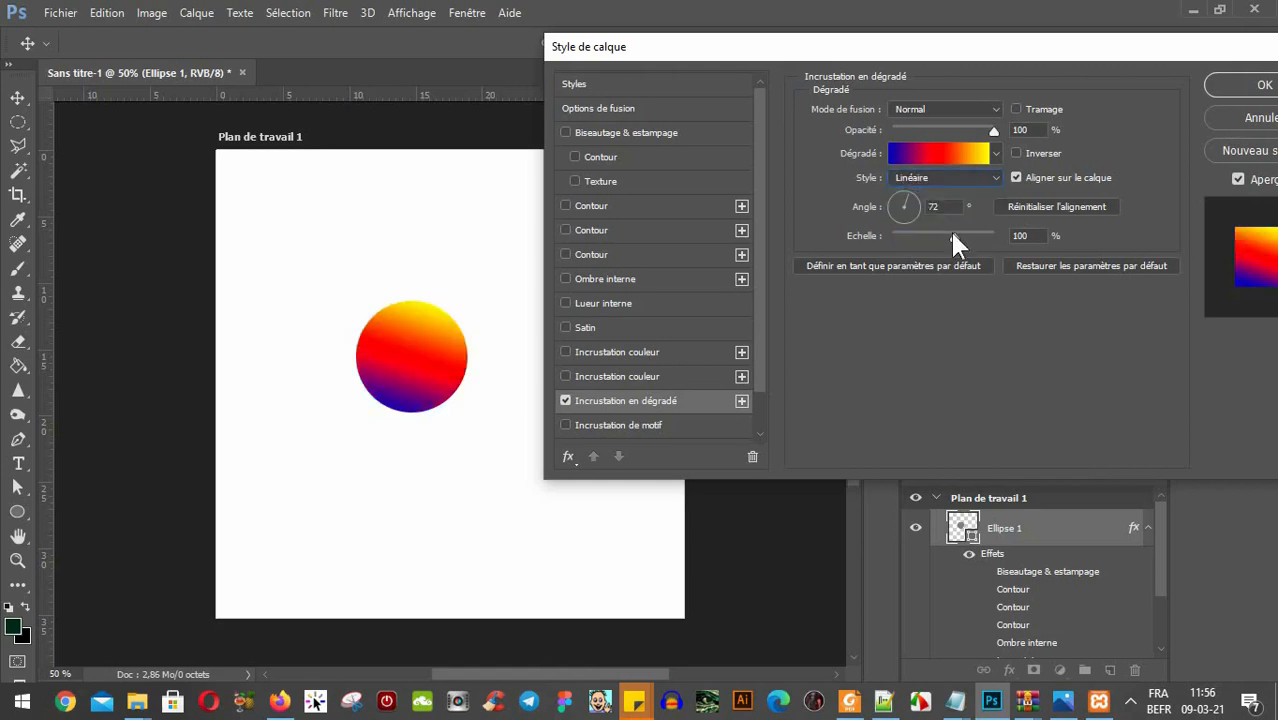
mouse_move(953, 235)
mouse_down()
mouse_move(901, 242)
mouse_move(1017, 241)
mouse_move(936, 241)
mouse_move(966, 238)
mouse_up()
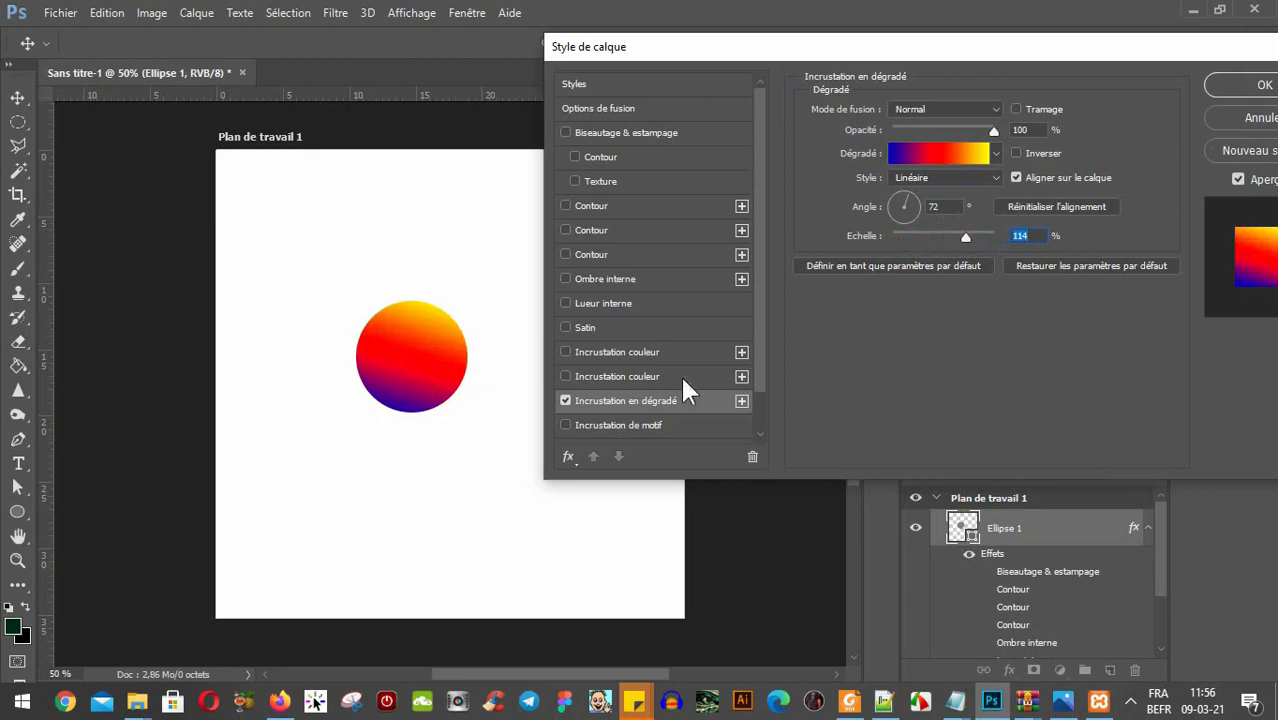
Replace the gradient overlay with a pattern overlay using Normal blend mode and 84 % opacity.
click(565, 400)
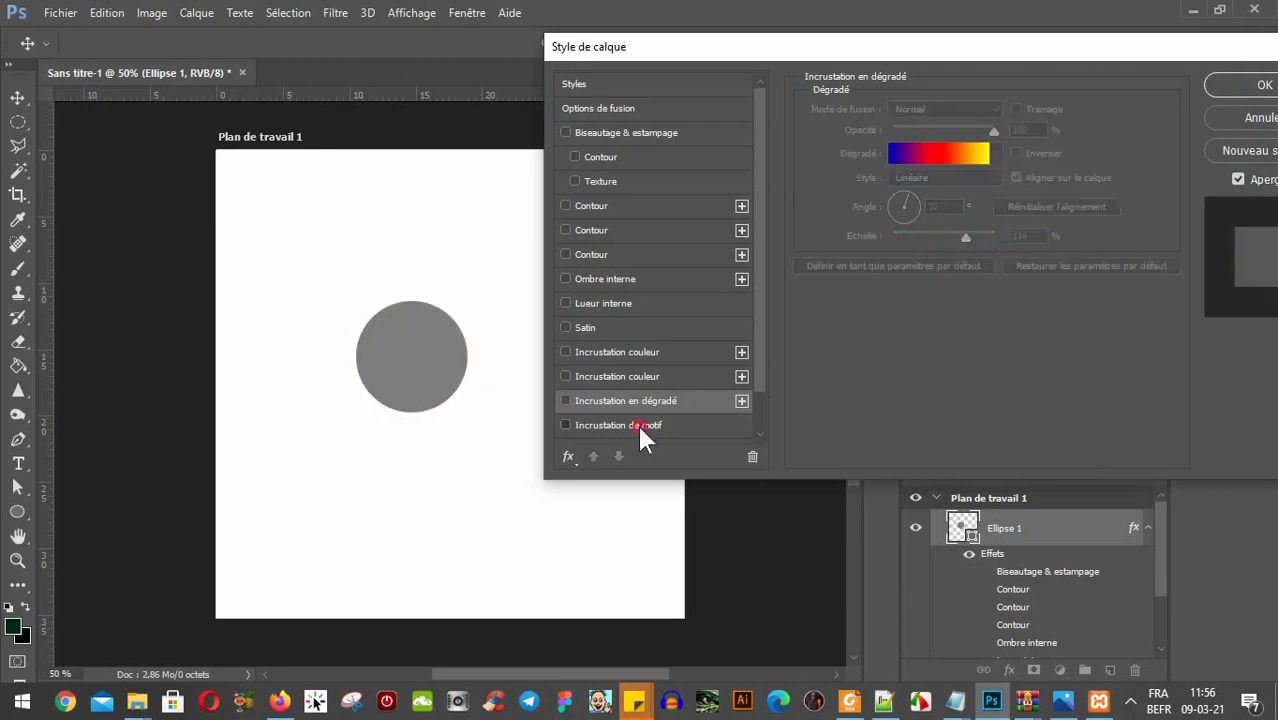
click(637, 424)
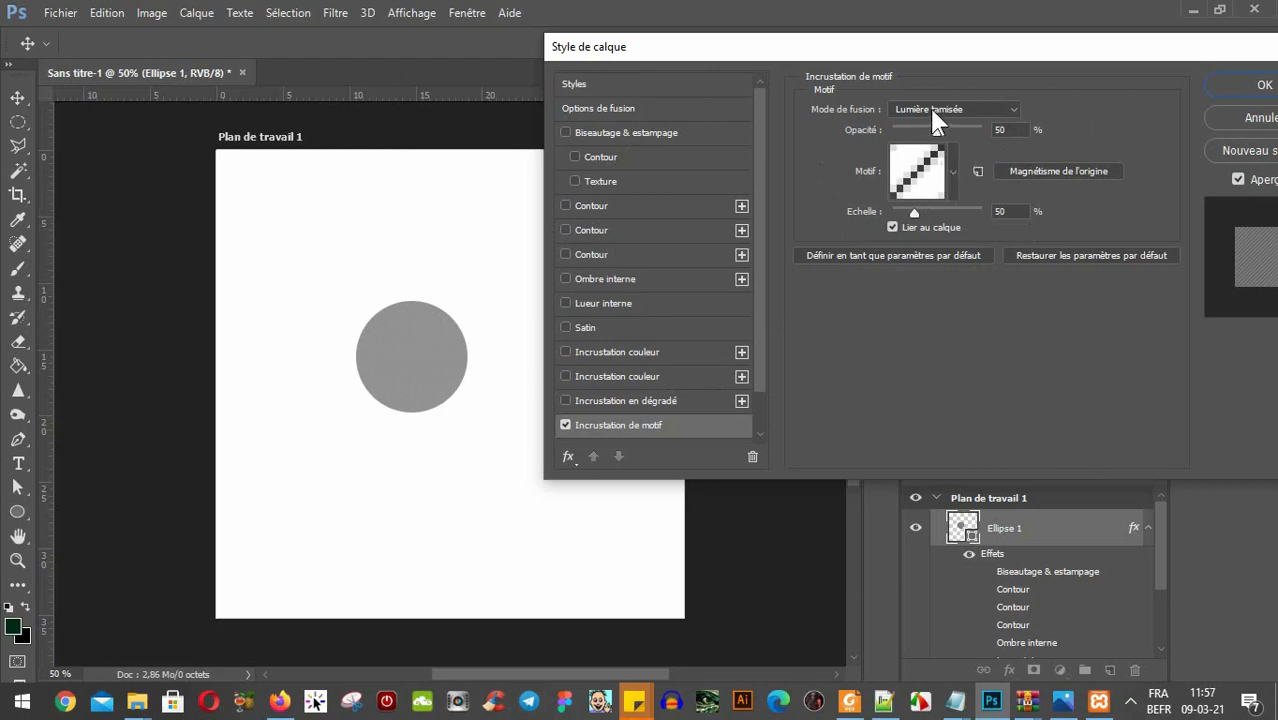
click(932, 110)
click(932, 110)
click(972, 112)
scroll(940, 128, up, 1)
click(928, 127)
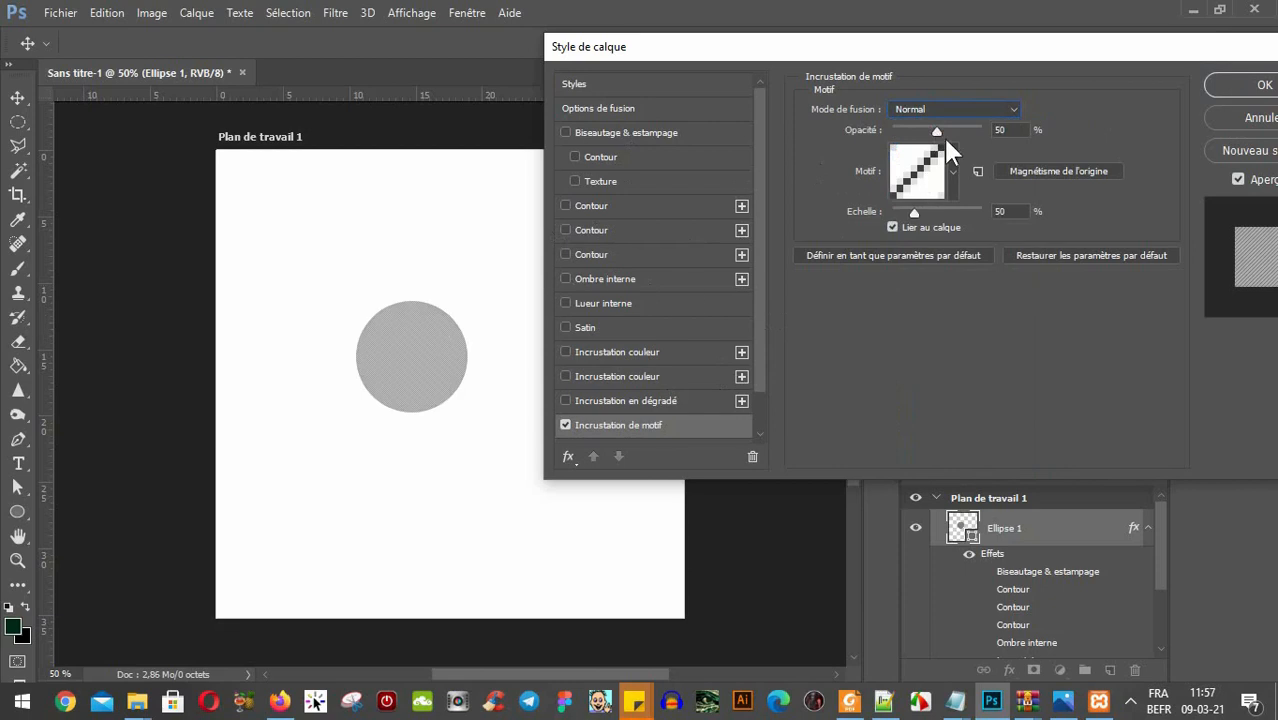
mouse_move(945, 128)
mouse_down()
mouse_move(983, 129)
mouse_move(968, 133)
mouse_up()
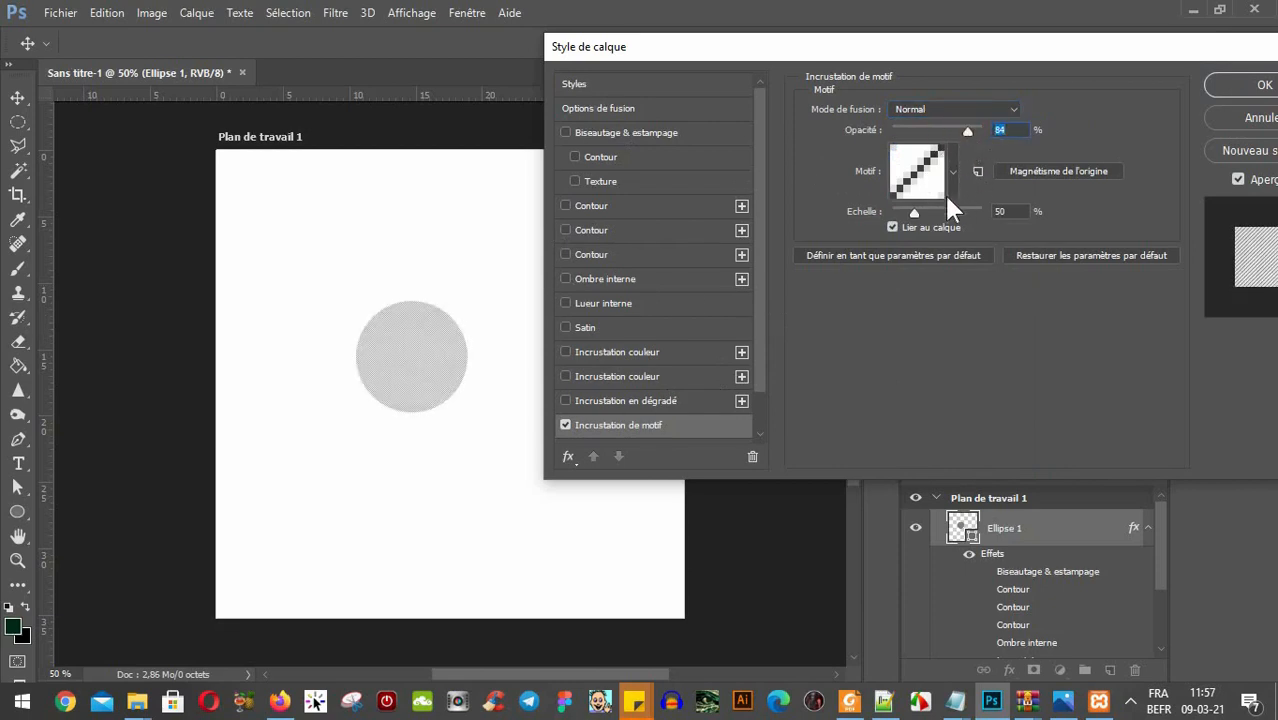
Try the yellow, red and black patterns, then apply the black-and-grey mottled pattern at 87 % scale.
click(950, 172)
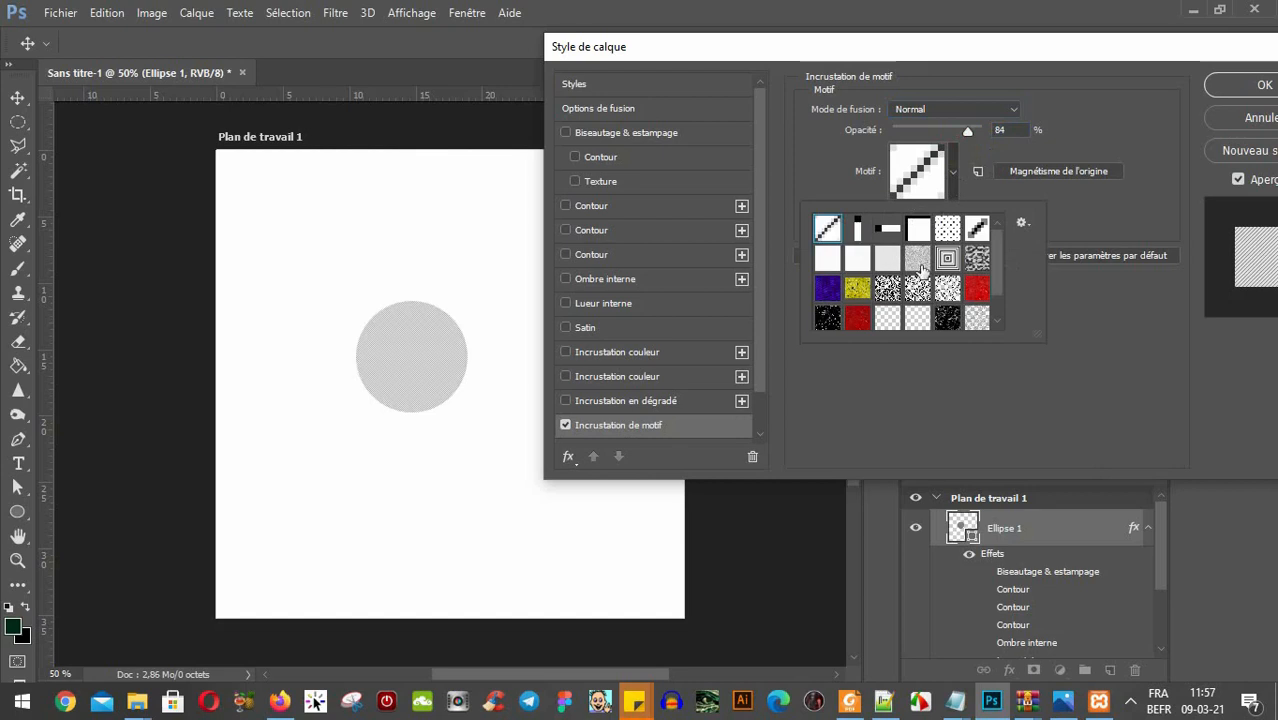
click(857, 289)
click(857, 318)
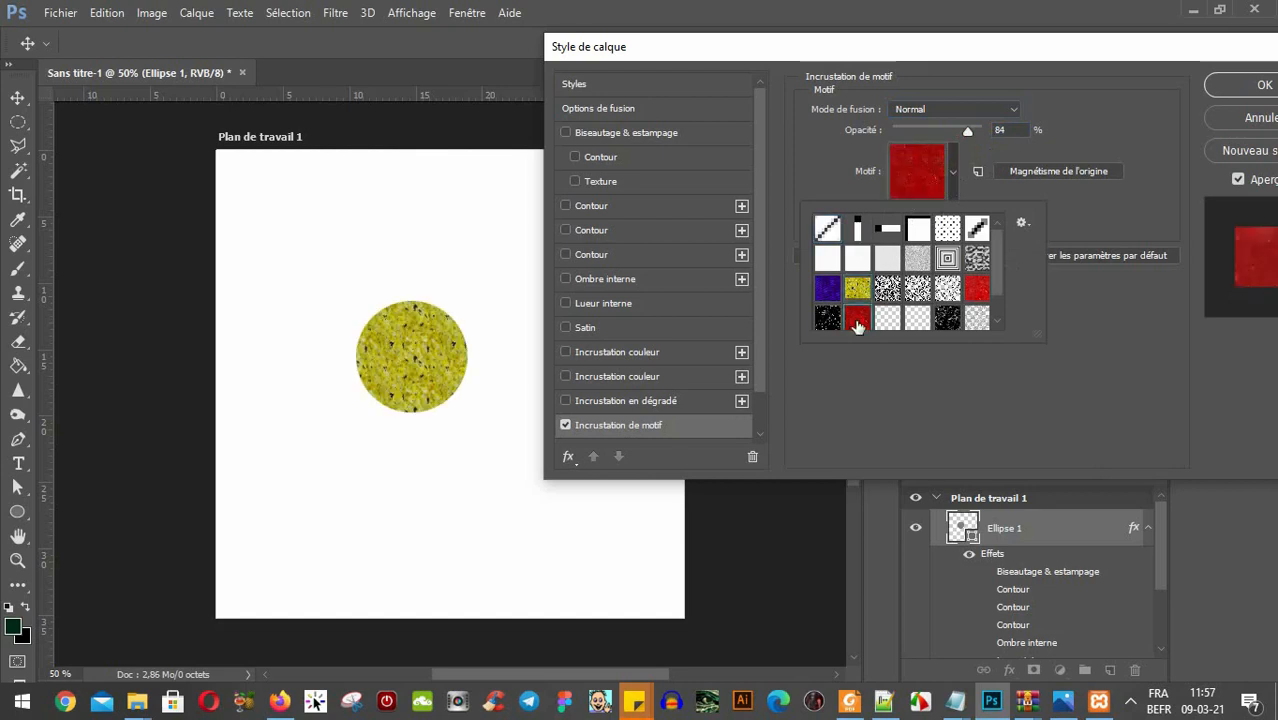
click(827, 318)
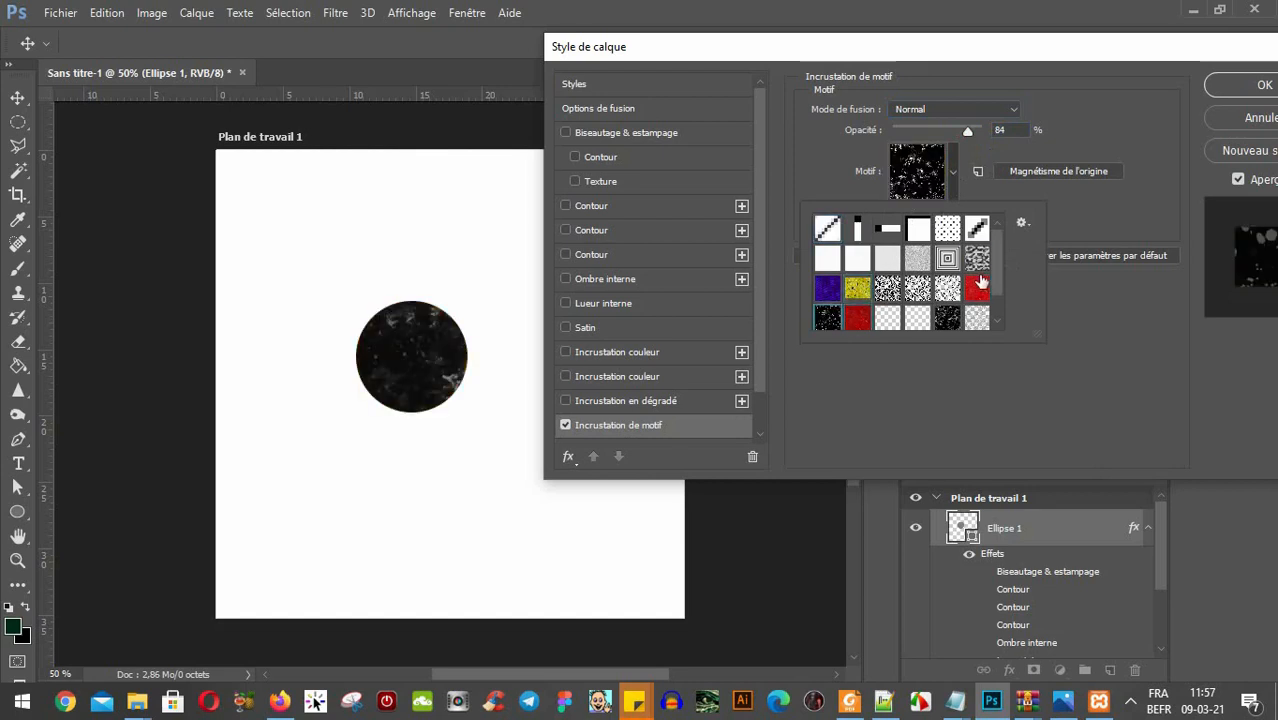
click(977, 262)
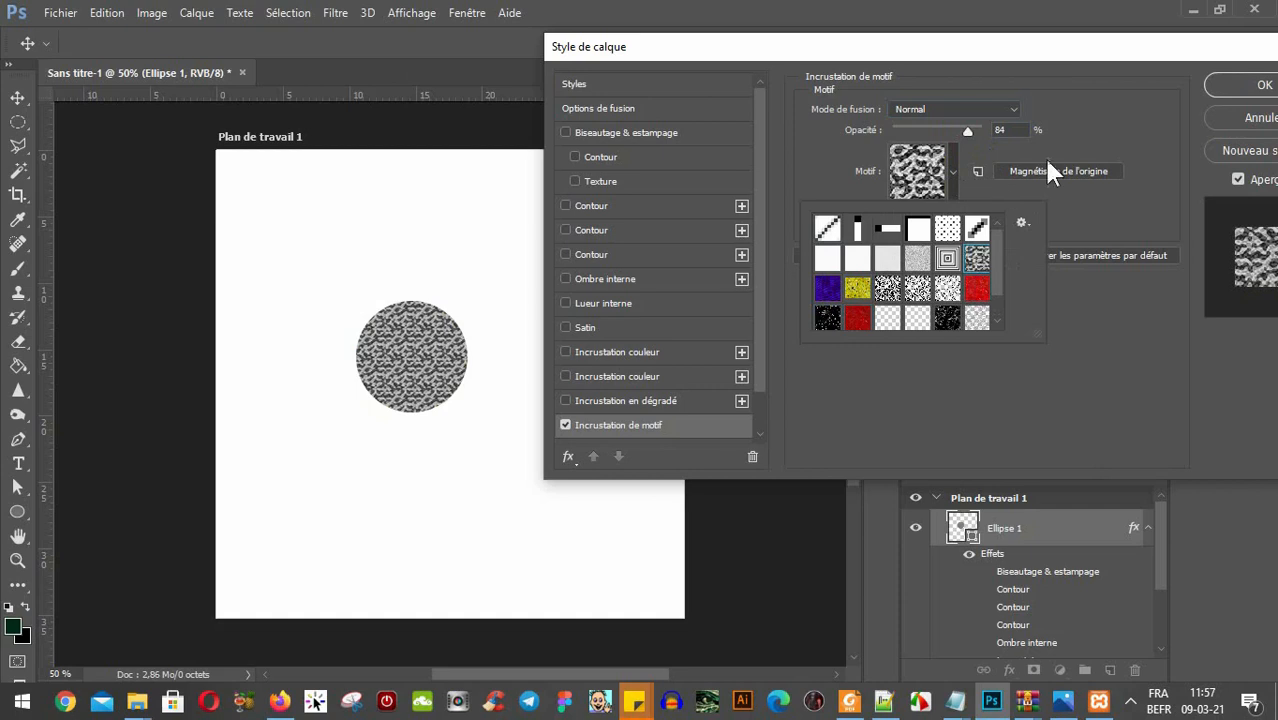
click(1085, 125)
mouse_move(914, 215)
mouse_down()
mouse_move(967, 210)
mouse_move(947, 225)
mouse_move(934, 222)
mouse_move(953, 214)
mouse_move(909, 213)
mouse_move(930, 209)
mouse_up()
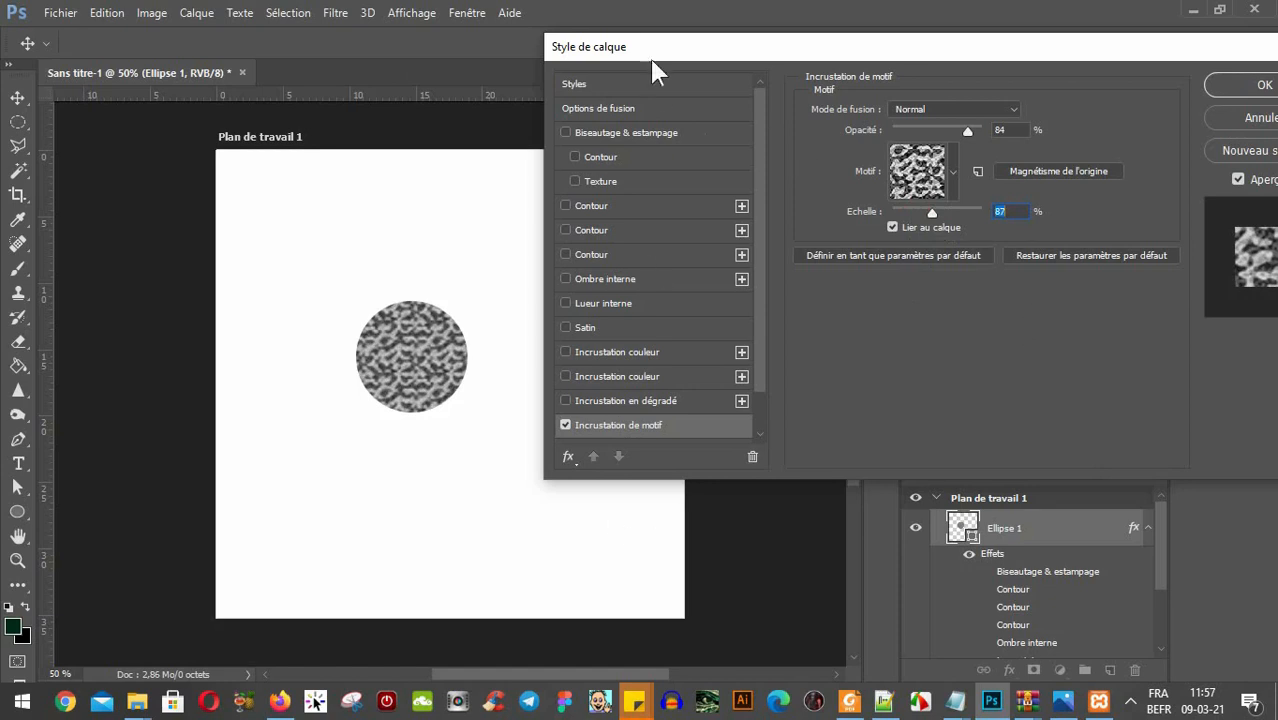
click(834, 43)
drag(834, 43, 658, 32)
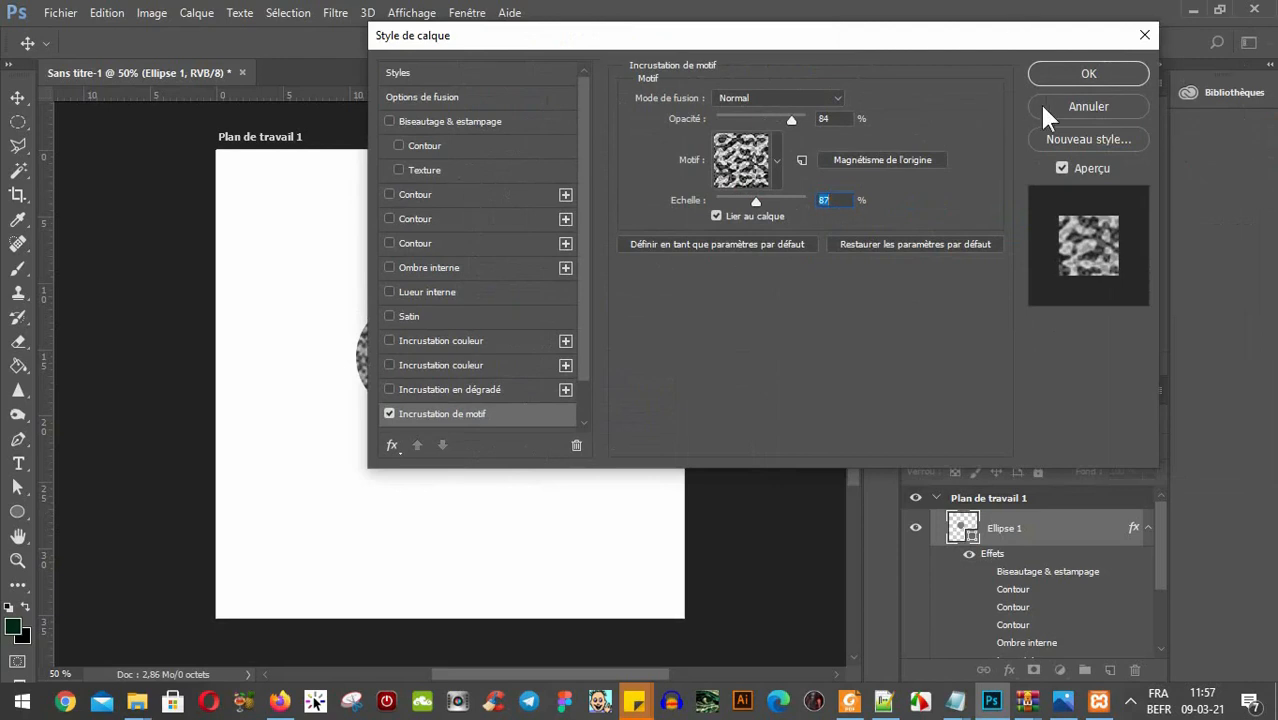
Cancel the layer style changes on the circle, discarding the pattern overlay and the other effects.
drag(968, 44, 1023, 249)
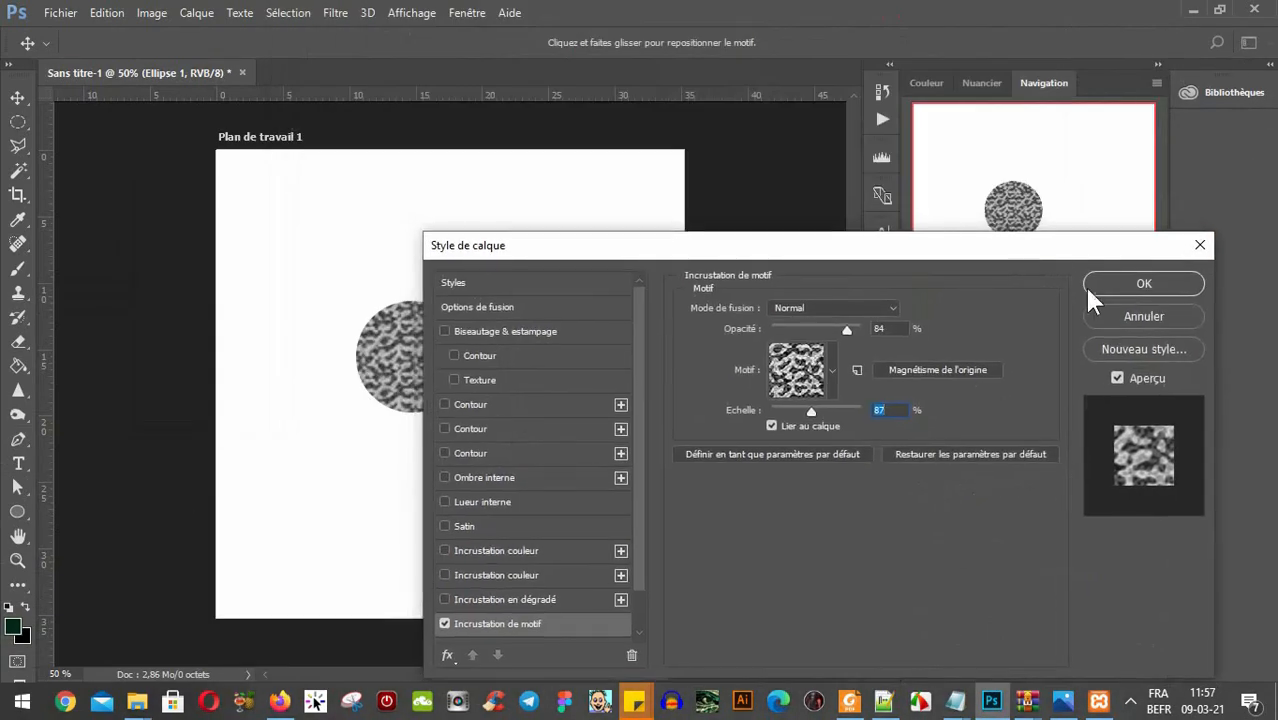
click(1138, 318)
Open glace.psd from the Style de calques folder in File Explorer and deselect its active layer.
mouse_move(140, 705)
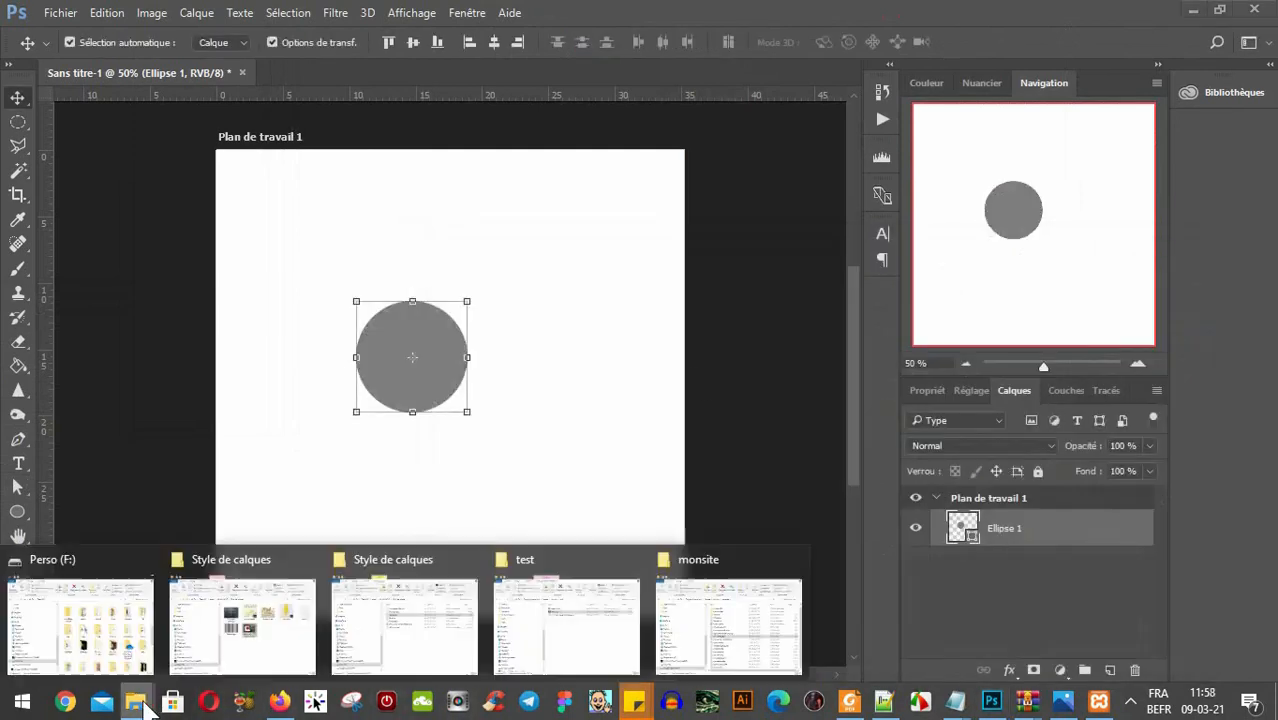
click(268, 627)
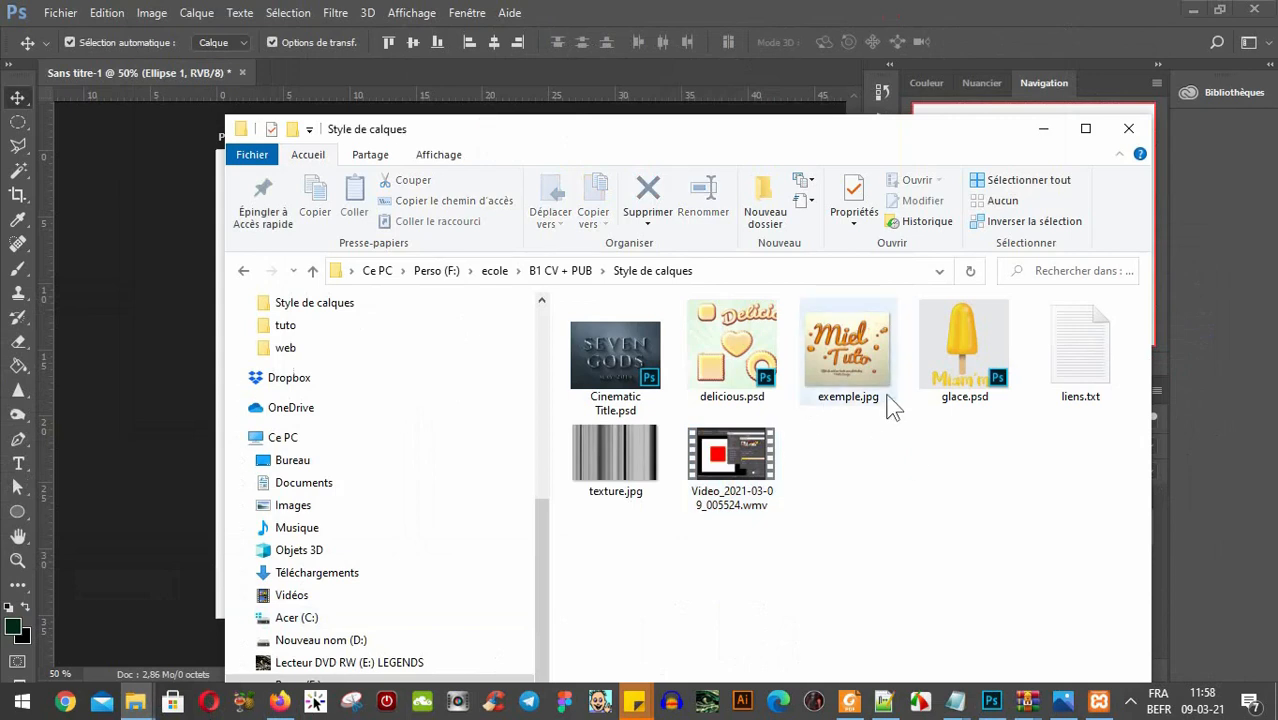
double_click(963, 343)
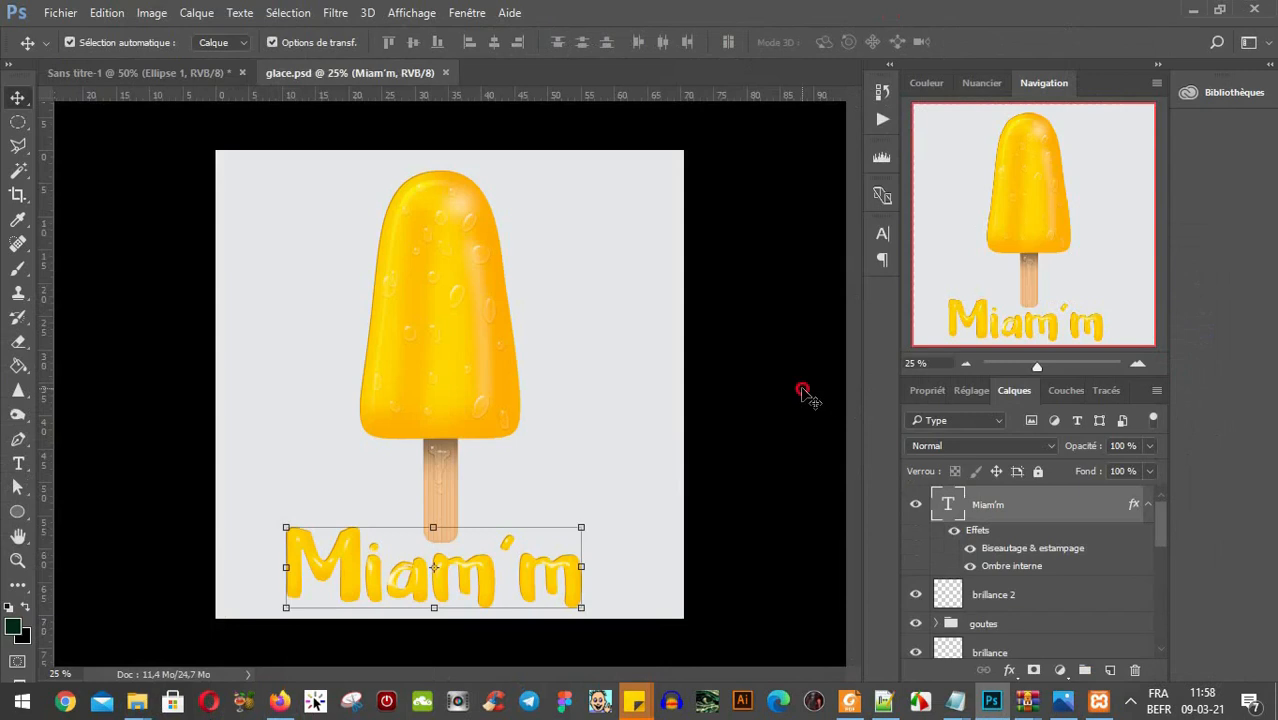
click(803, 390)
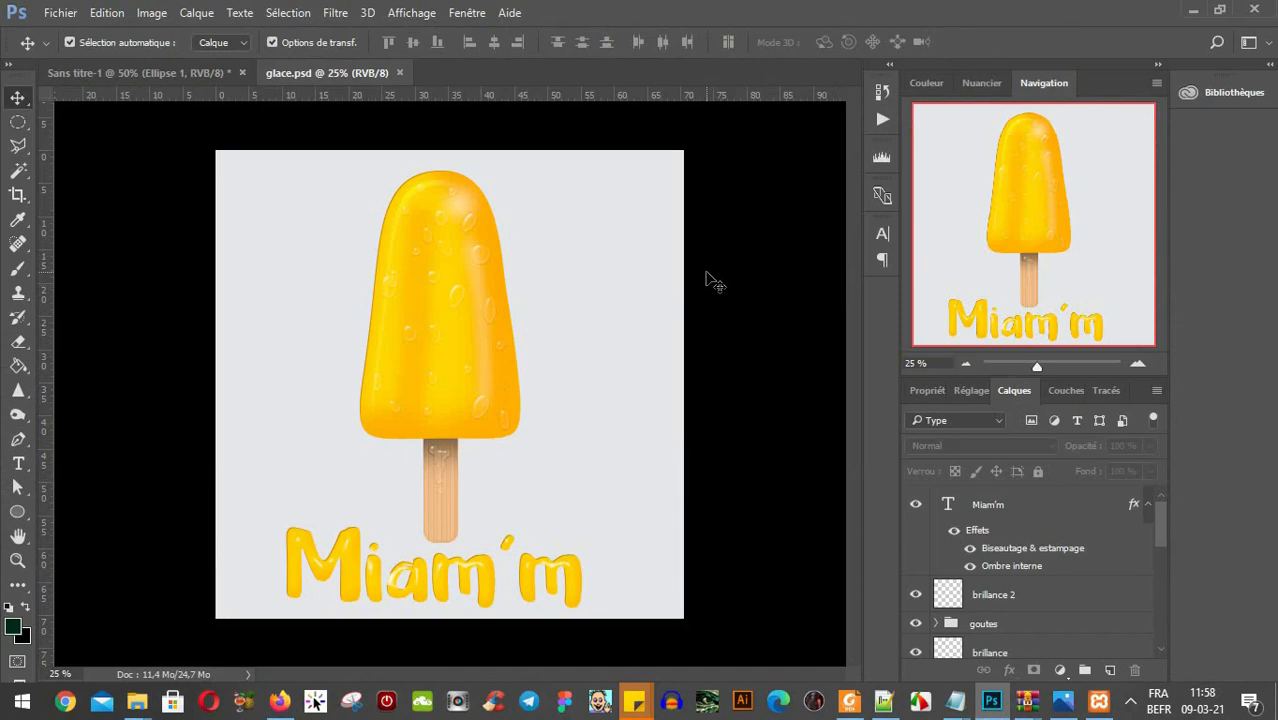
Move the ice cream's wooden stick out to the empty area at the canvas's upper right and deselect it.
click(455, 527)
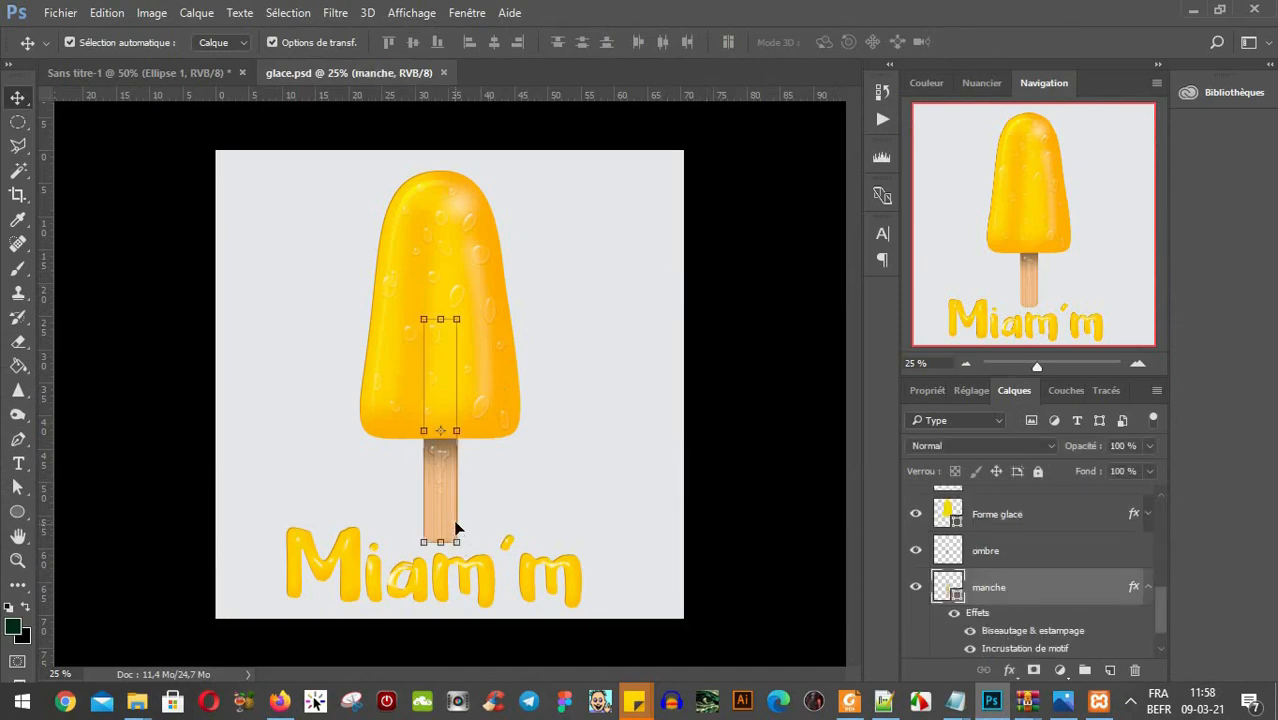
drag(485, 525, 619, 339)
key(ctrl+z)
drag(442, 528, 603, 368)
click(670, 385)
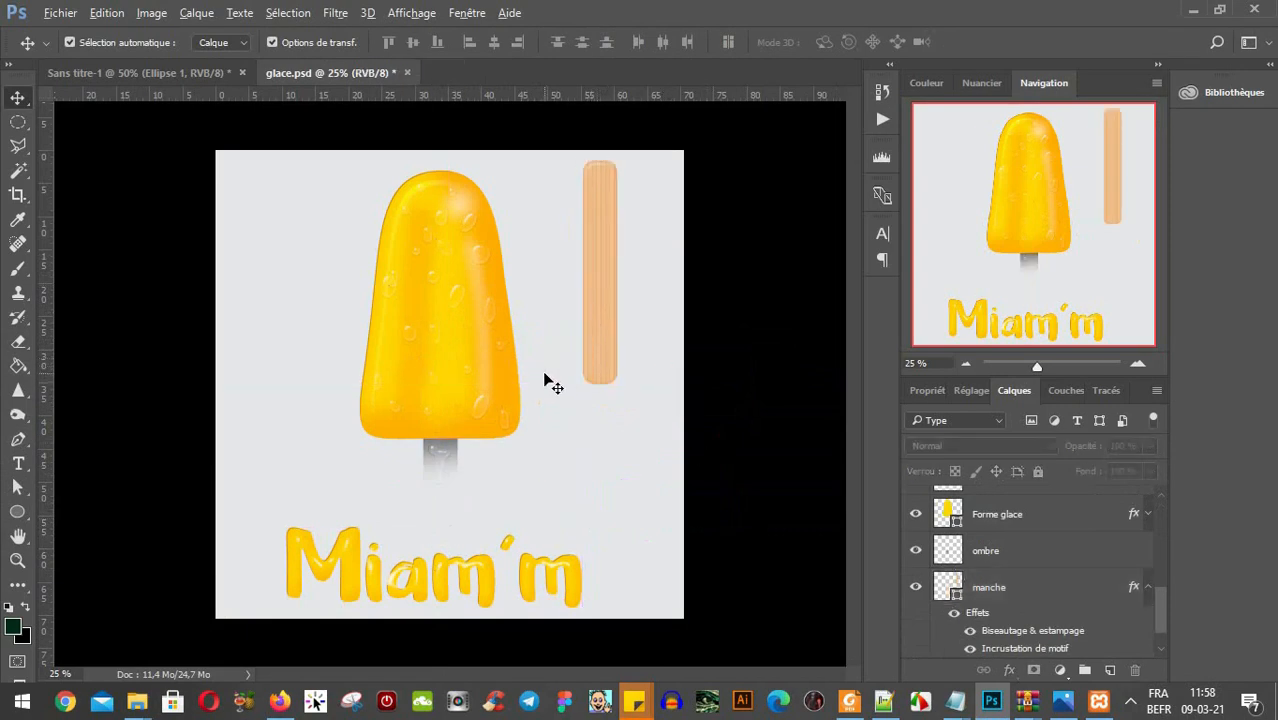
scroll(550, 372, up, 1)
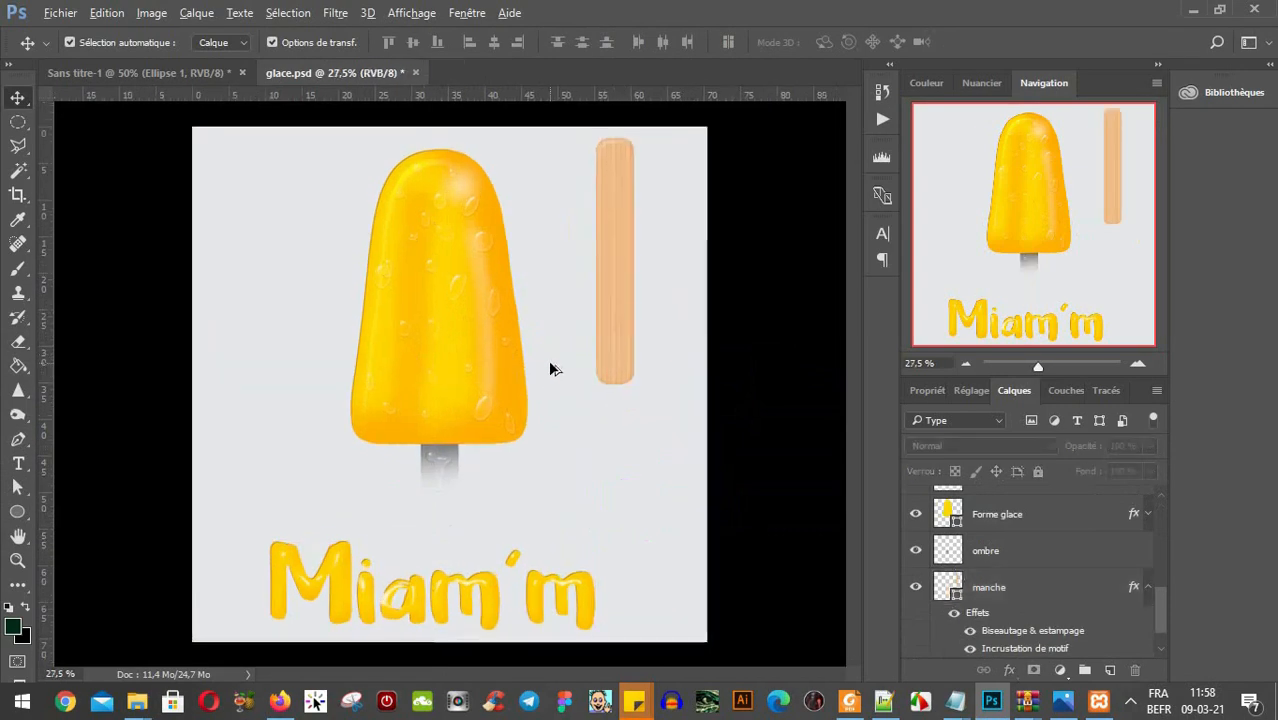
Hide the manche layer's effects to examine the plain stick shape and its path, and show the effects again.
click(624, 340)
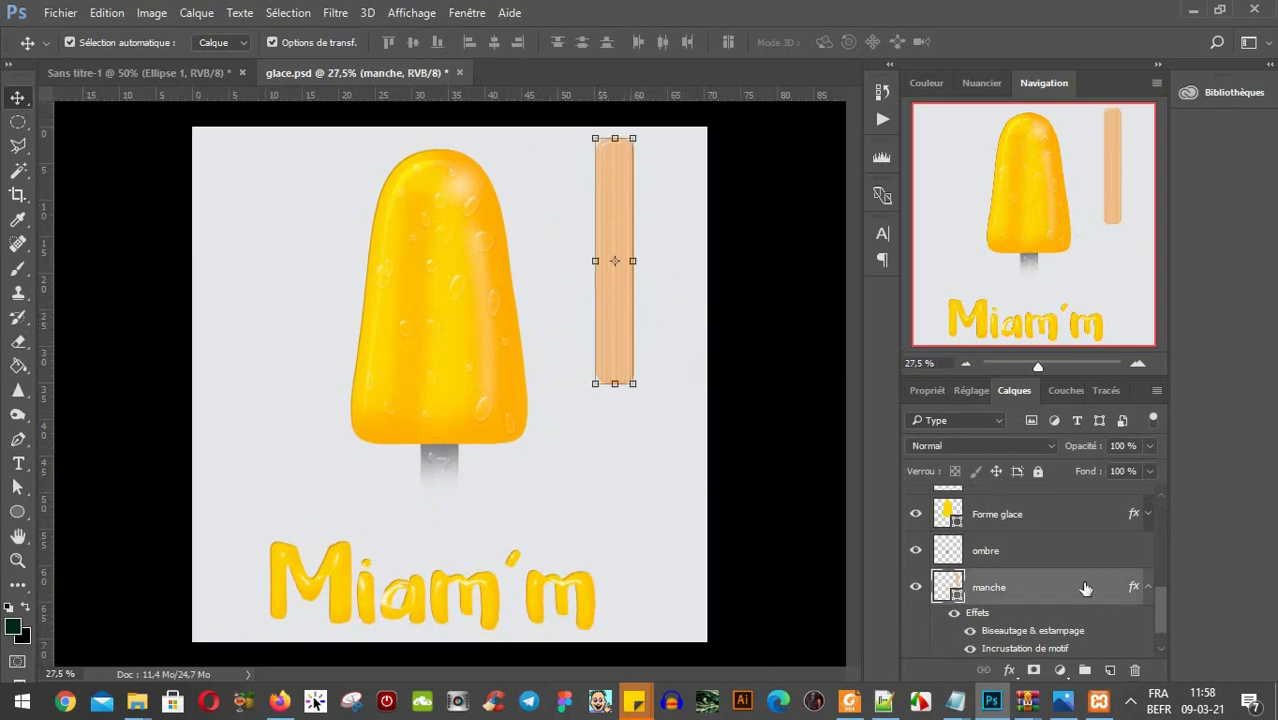
scroll(1086, 587, down, 1)
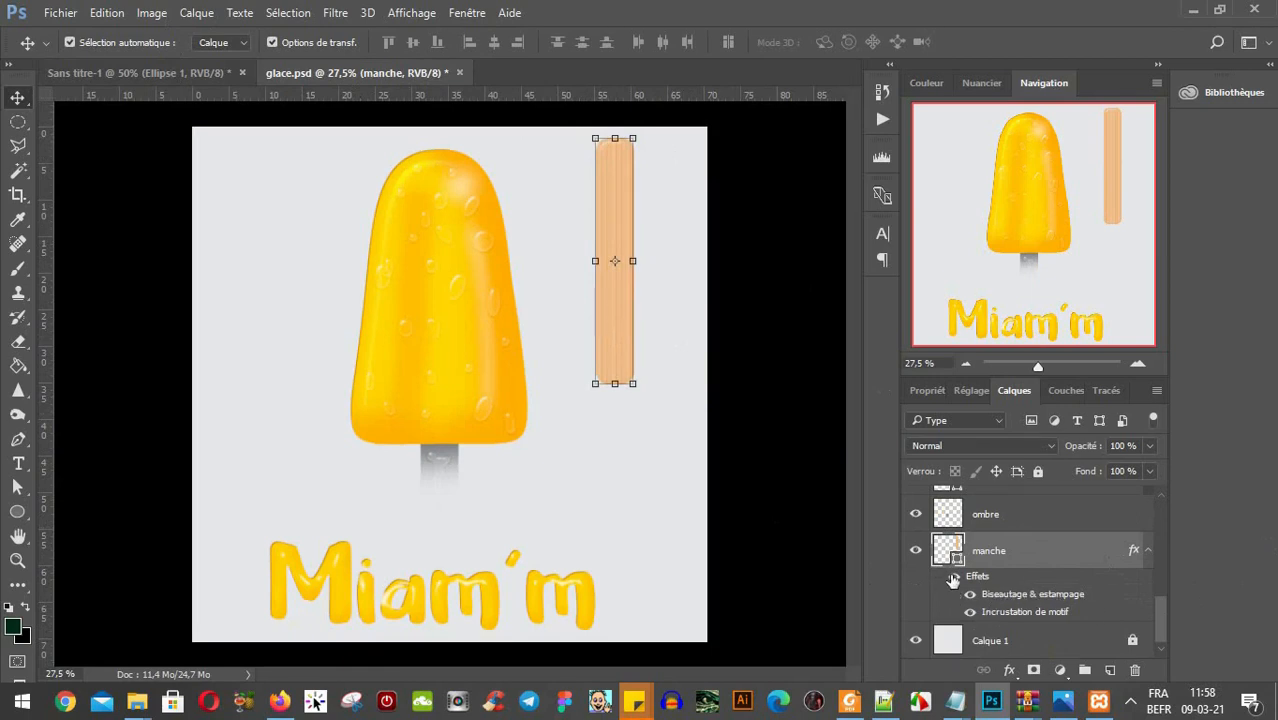
click(658, 498)
click(617, 322)
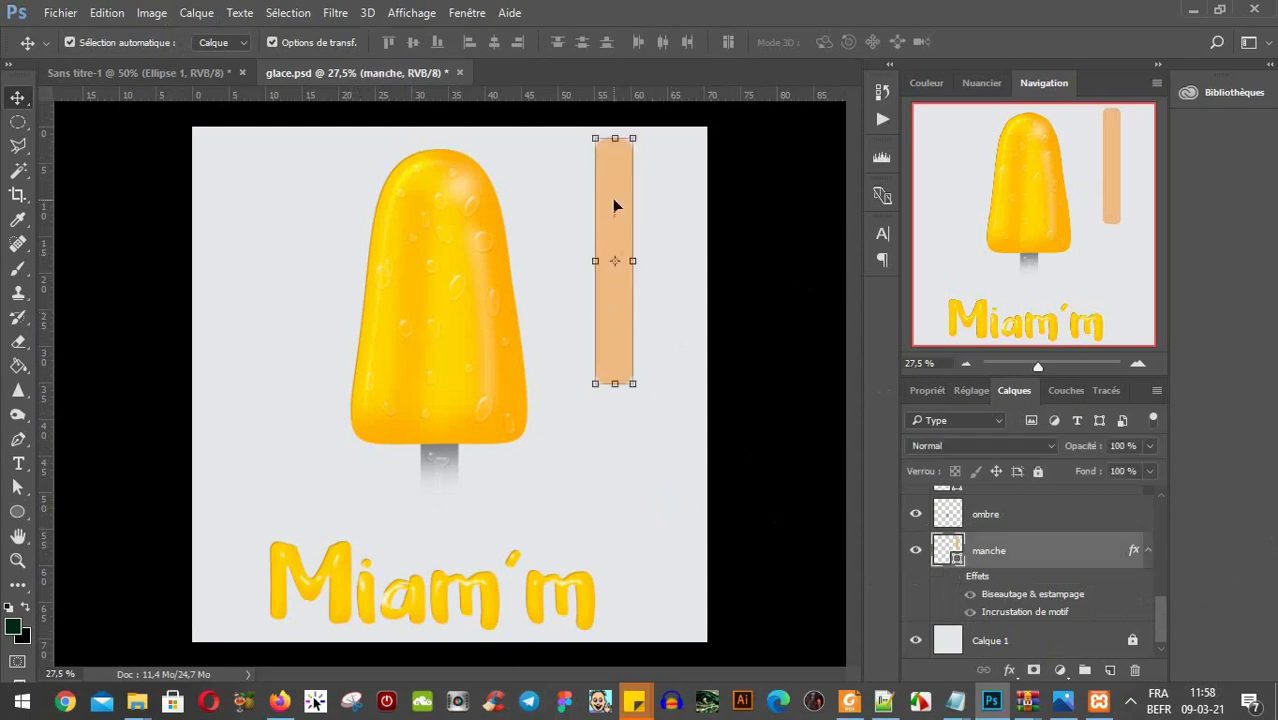
key(a)
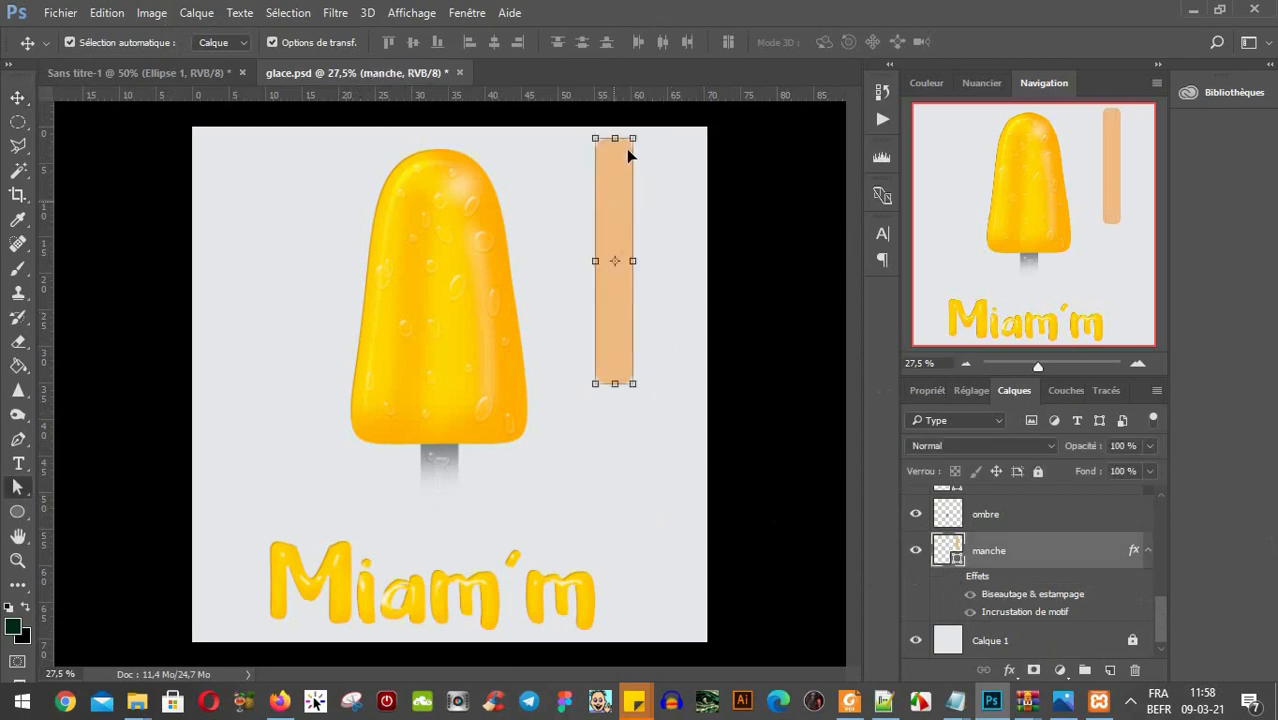
click(631, 152)
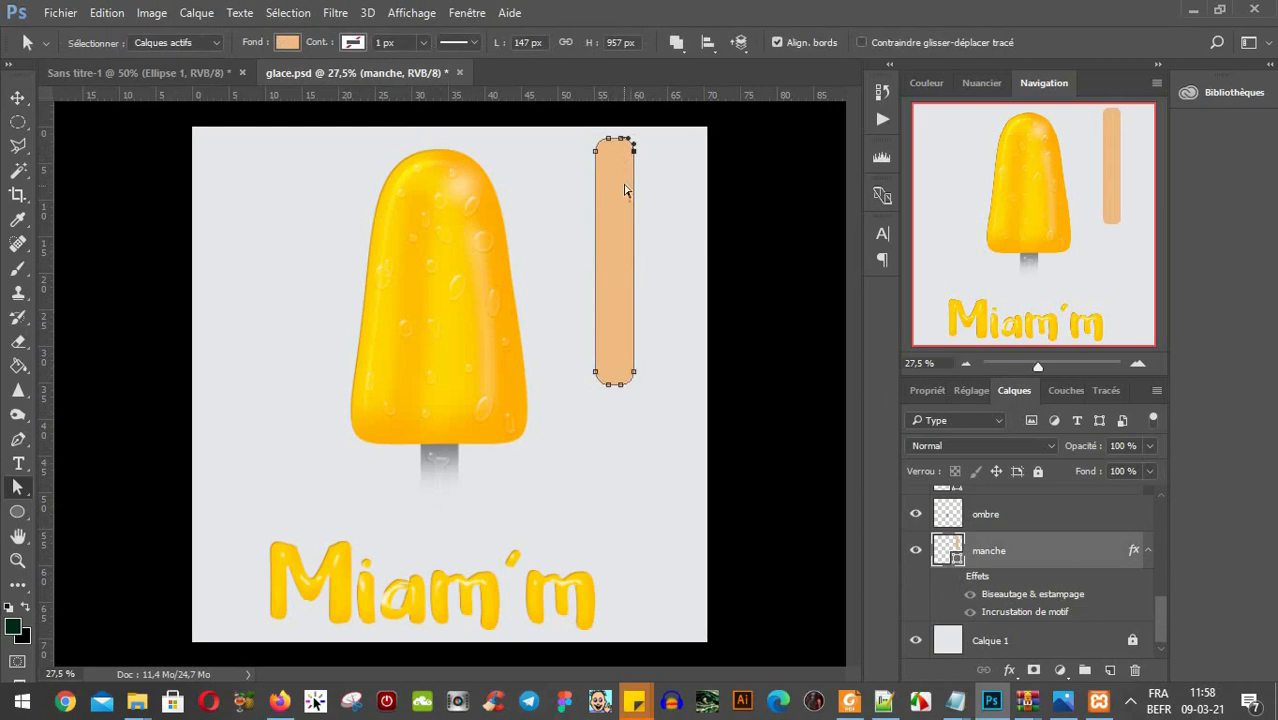
click(16, 98)
click(956, 577)
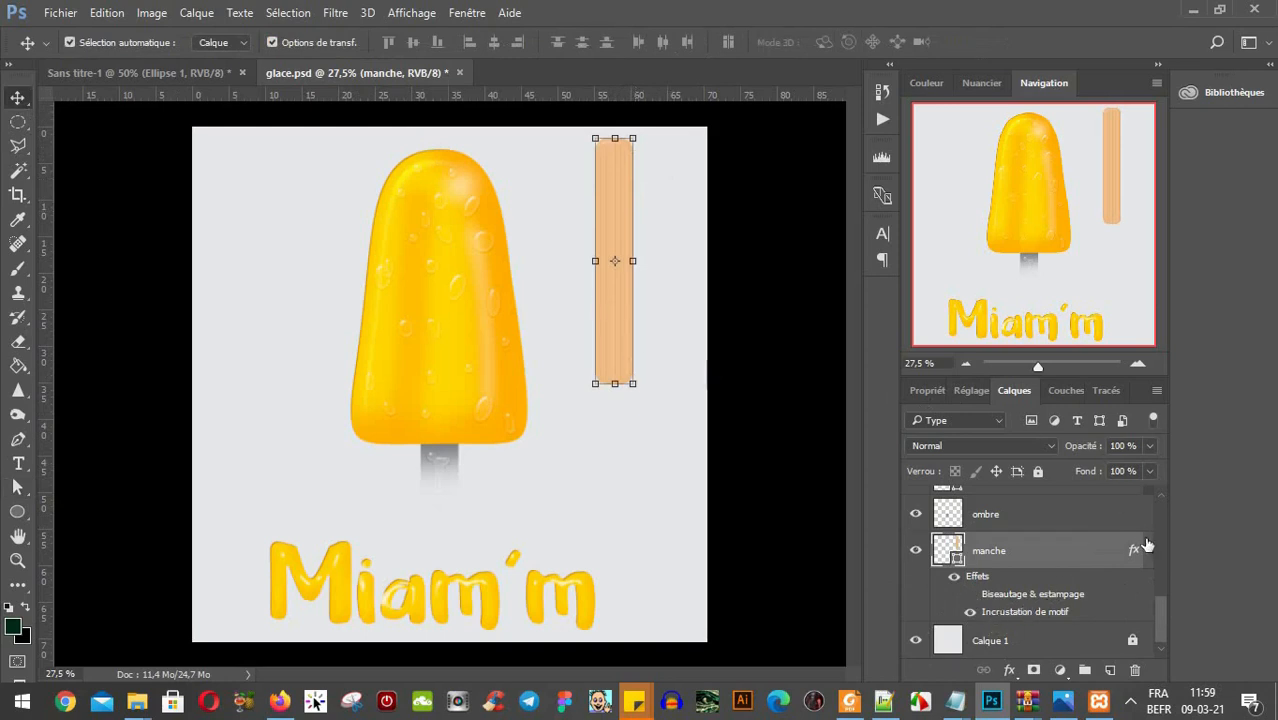
Open the manche layer's Biseautage & estampage settings and move the dialog clear of the stick.
double_click(1016, 598)
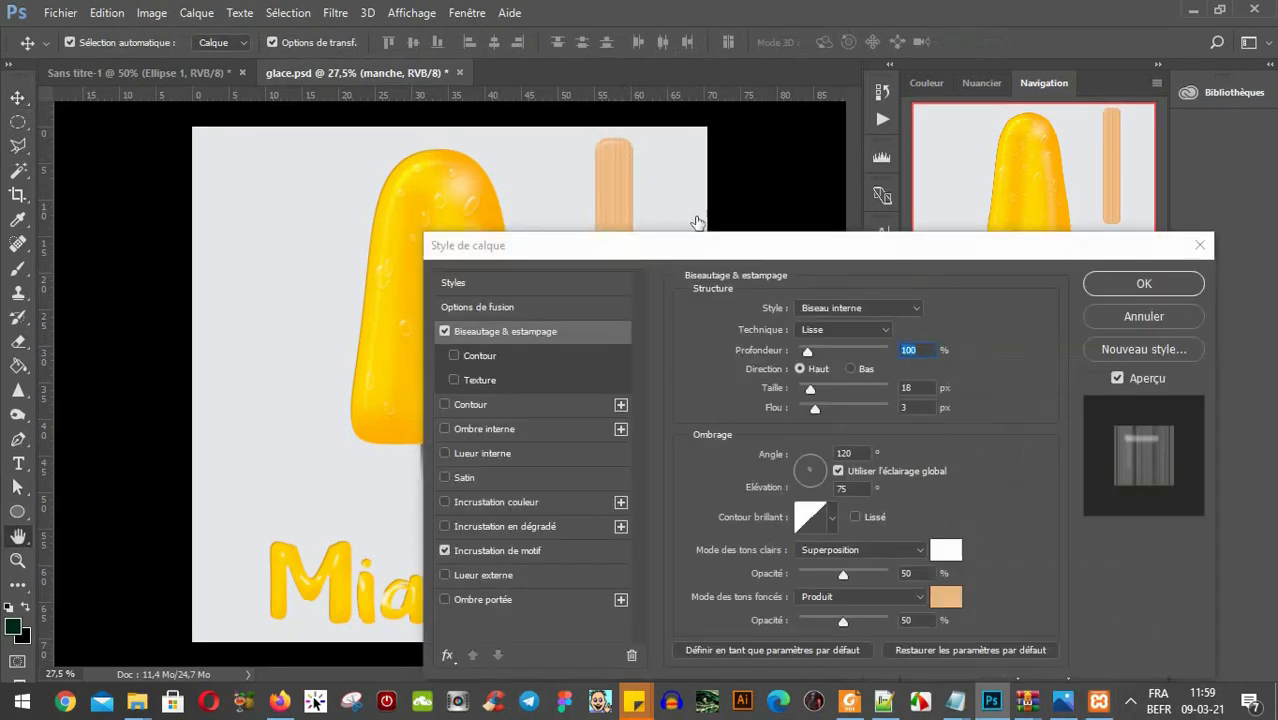
drag(652, 274, 924, 120)
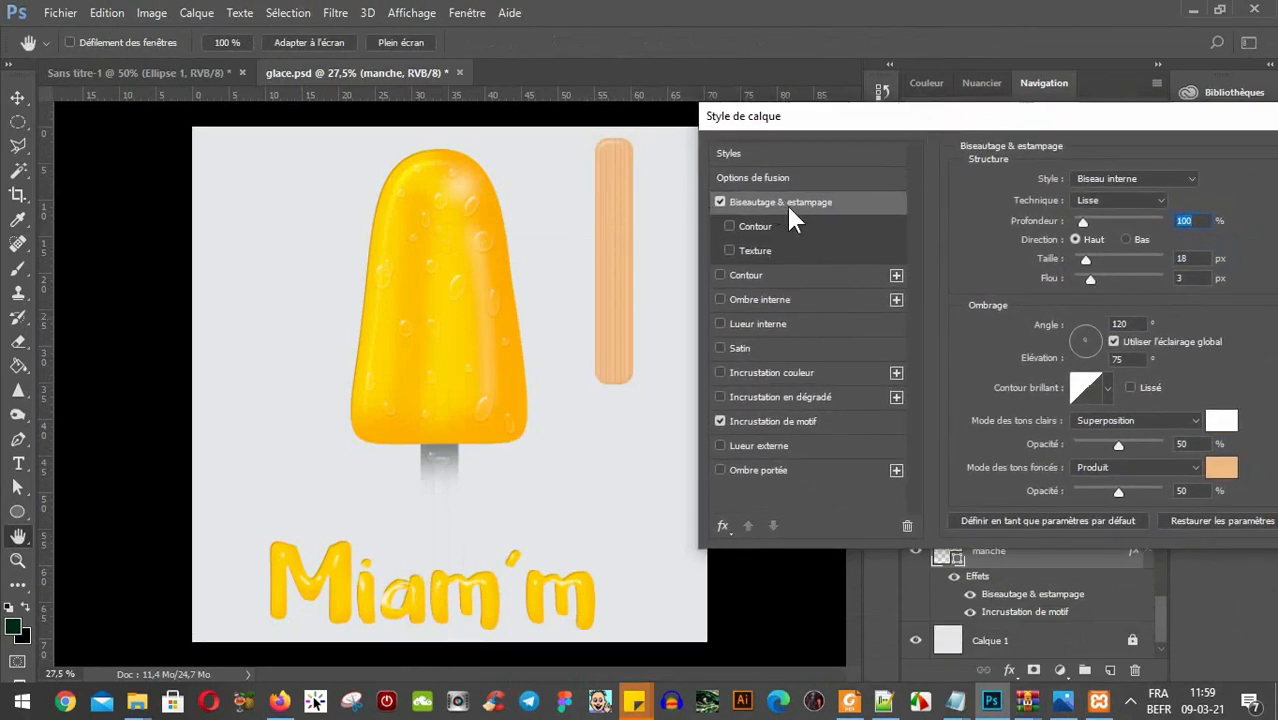
Set the handle's bevel size to 21 px and try the Biseau externe style before switching back to Biseau interne.
drag(922, 116, 879, 136)
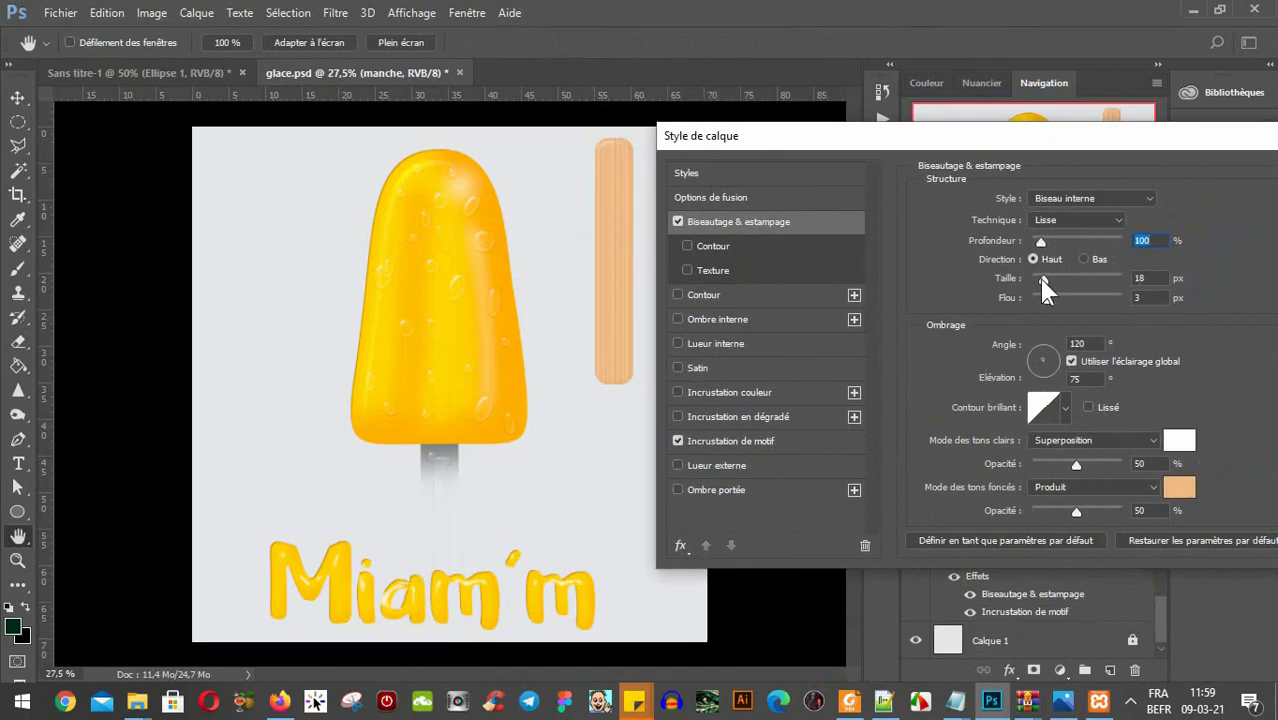
mouse_move(1042, 277)
mouse_down()
mouse_move(1093, 274)
mouse_move(1041, 282)
mouse_up()
click(1067, 204)
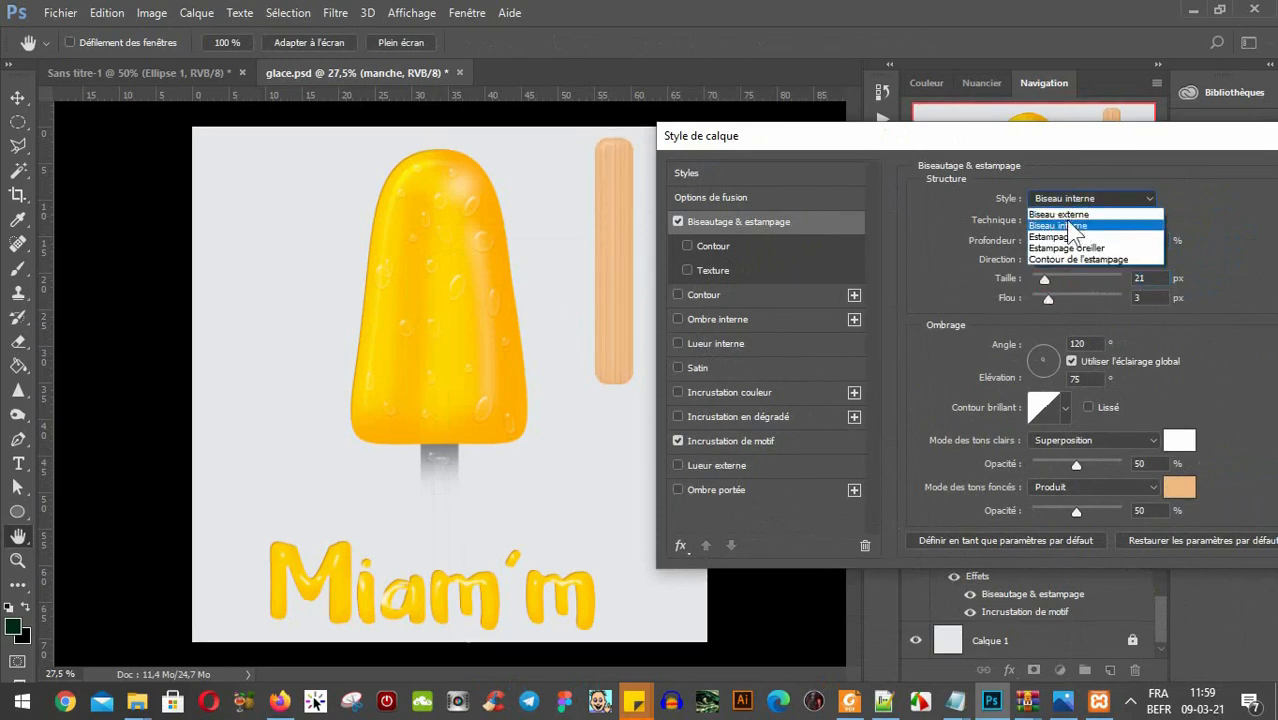
click(1083, 214)
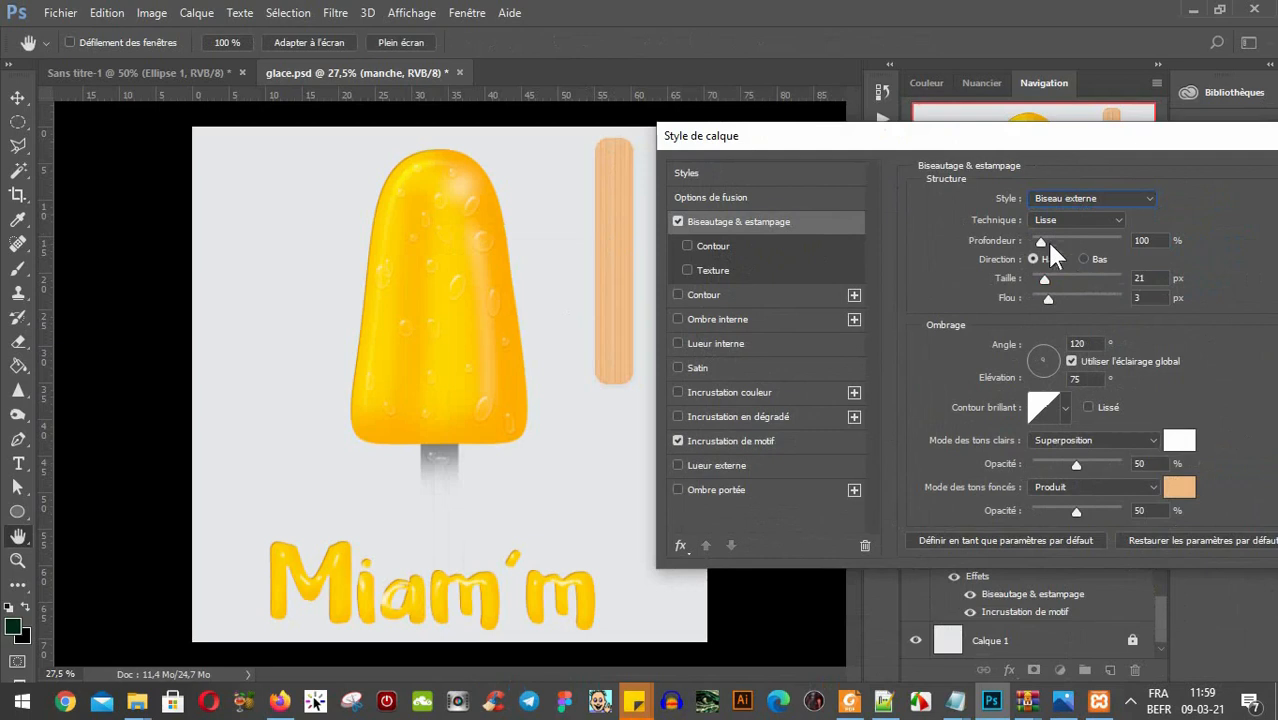
click(1090, 201)
click(1071, 223)
Change the handle's bevel shadow colour to pure red and raise its shadow opacity to 100%.
click(1181, 490)
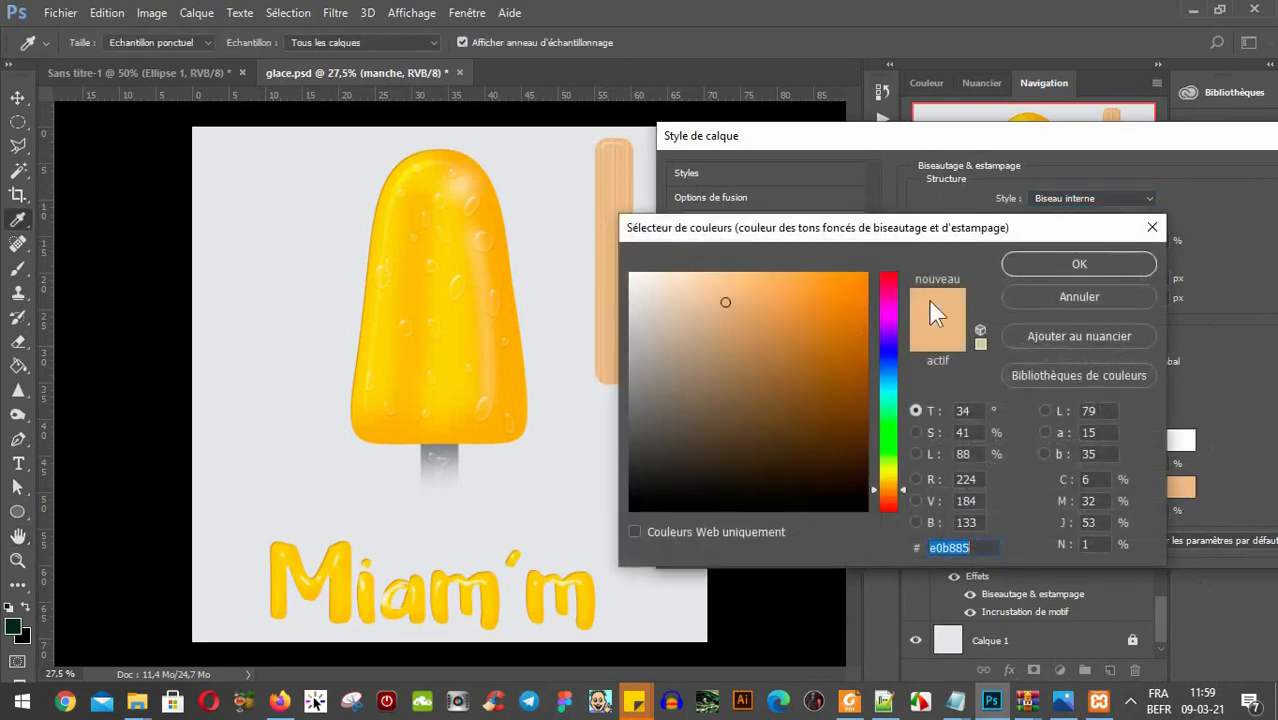
click(886, 300)
drag(886, 300, 884, 244)
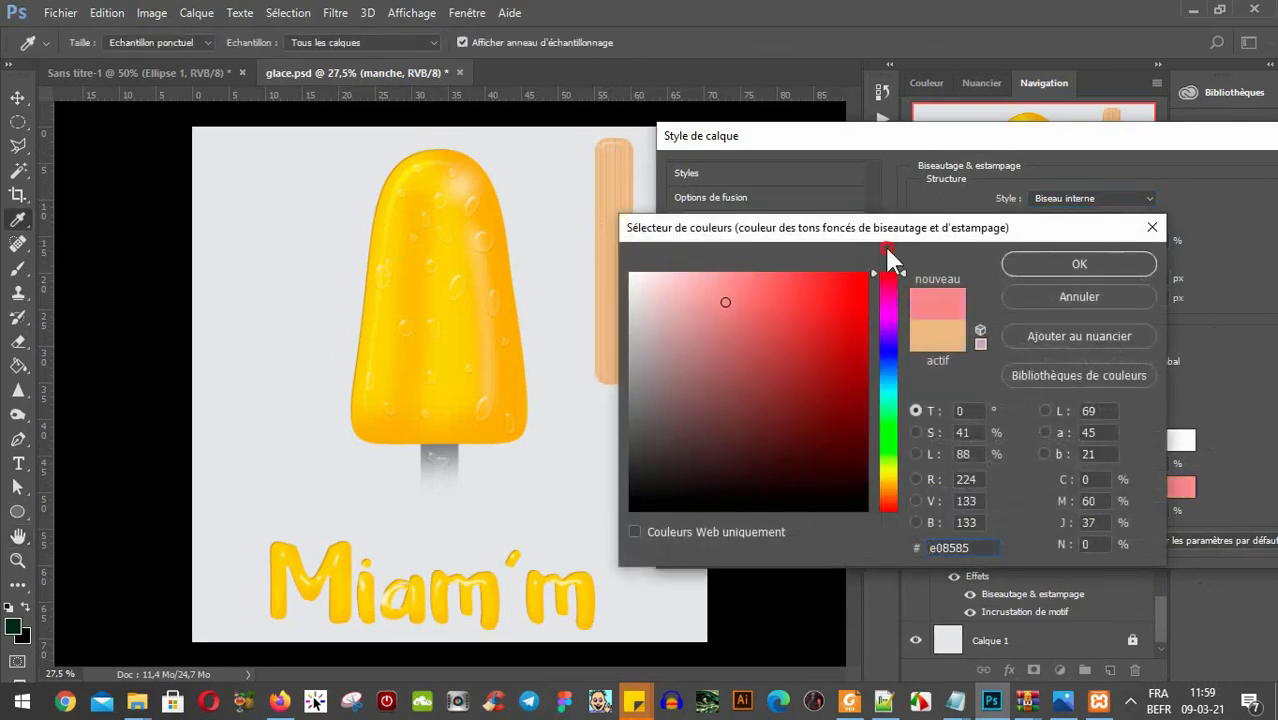
click(1072, 263)
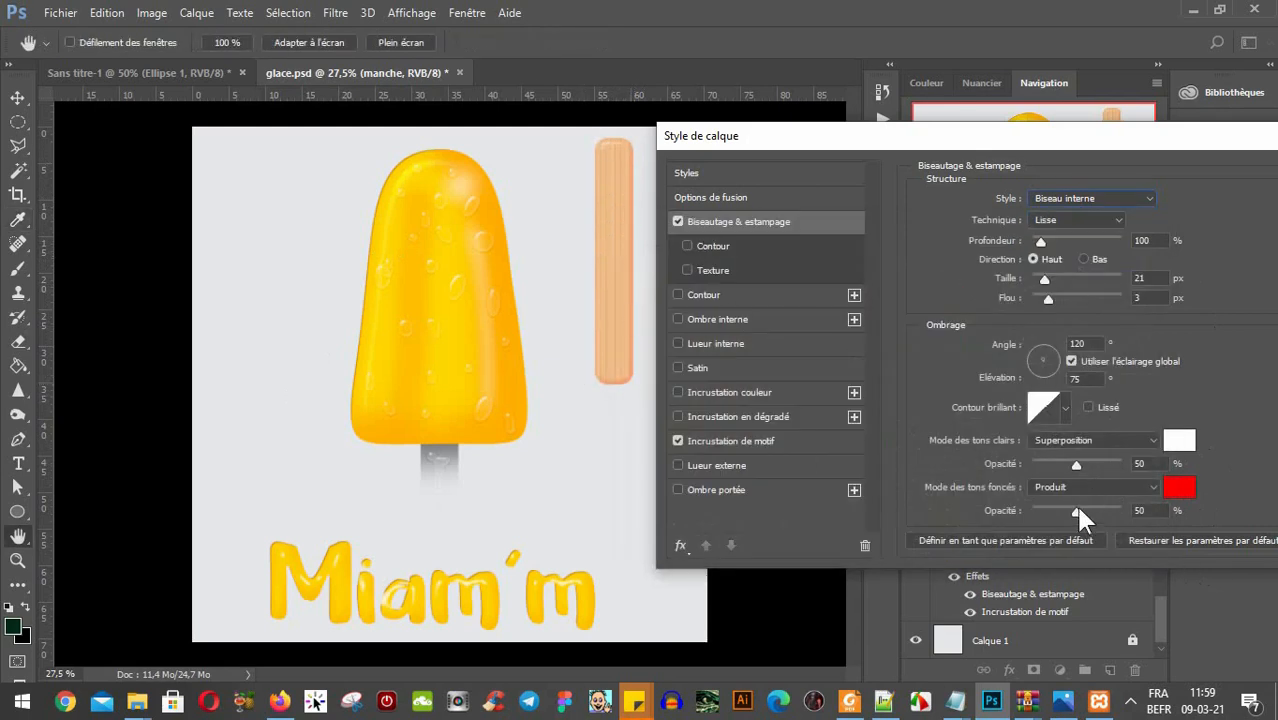
drag(1077, 508, 1130, 508)
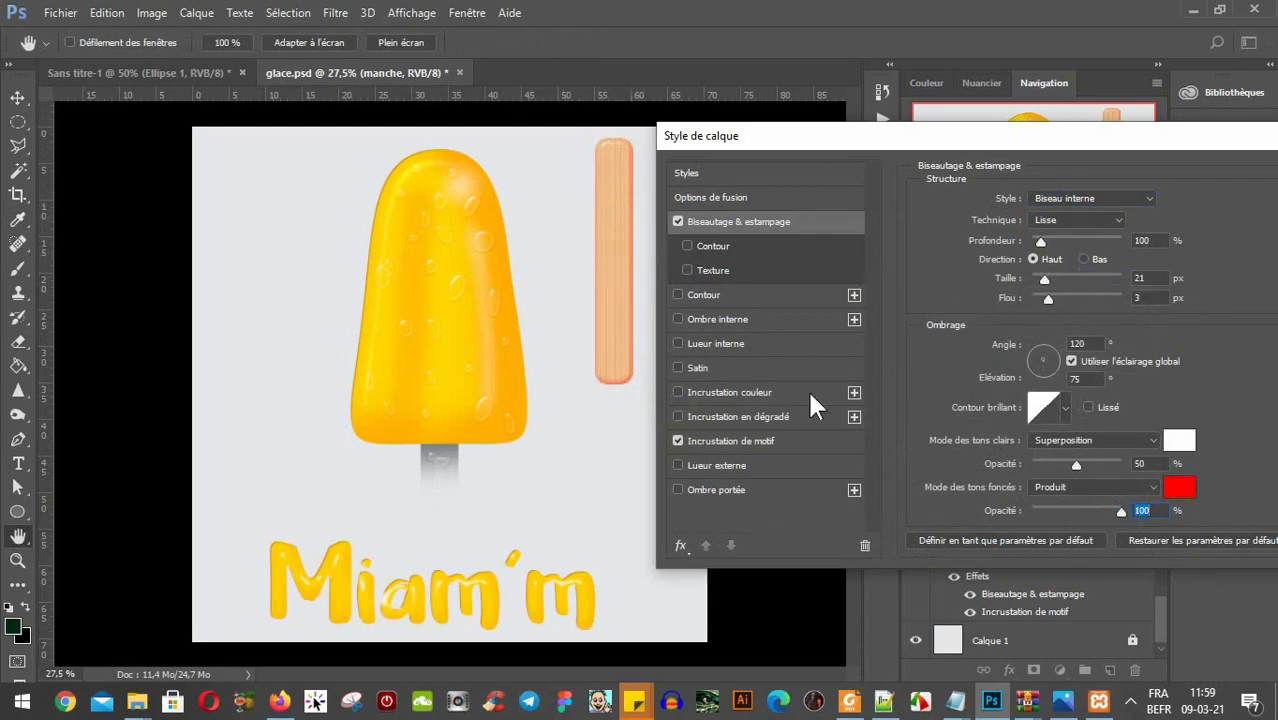
Try several different patterns for the handle's Incrustation de motif effect, then discard all the layer style changes.
click(733, 441)
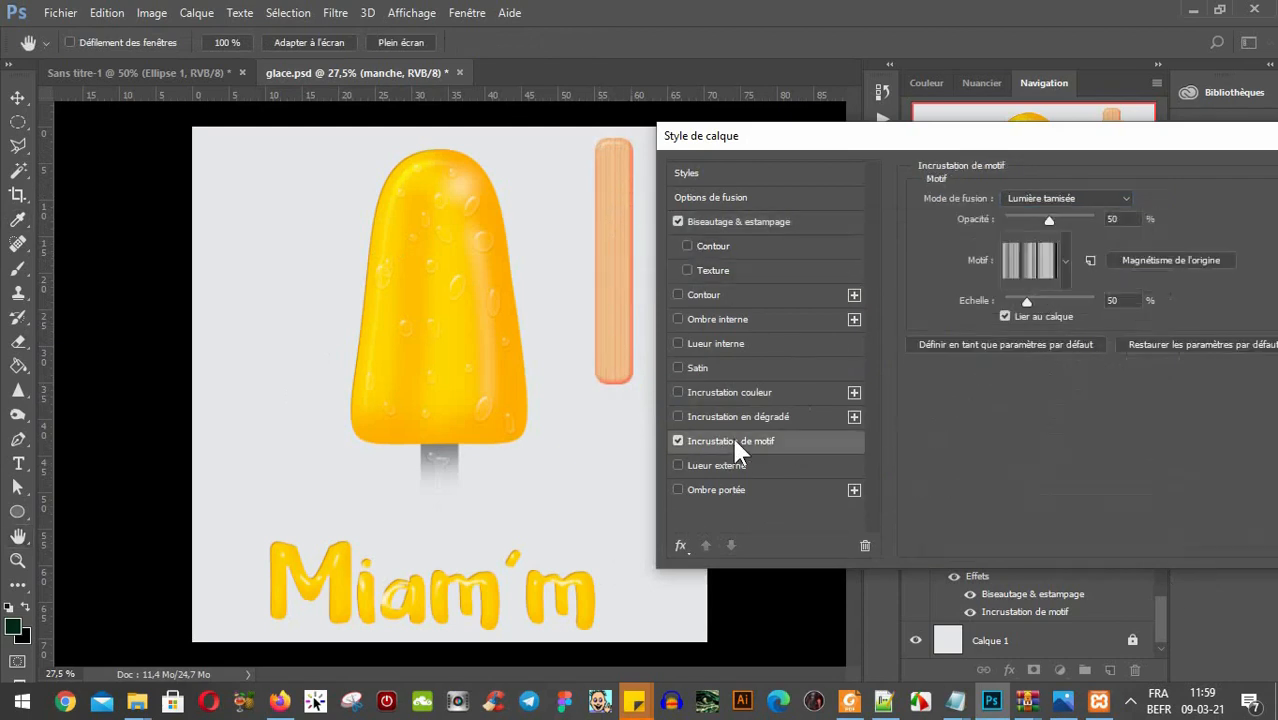
click(1065, 258)
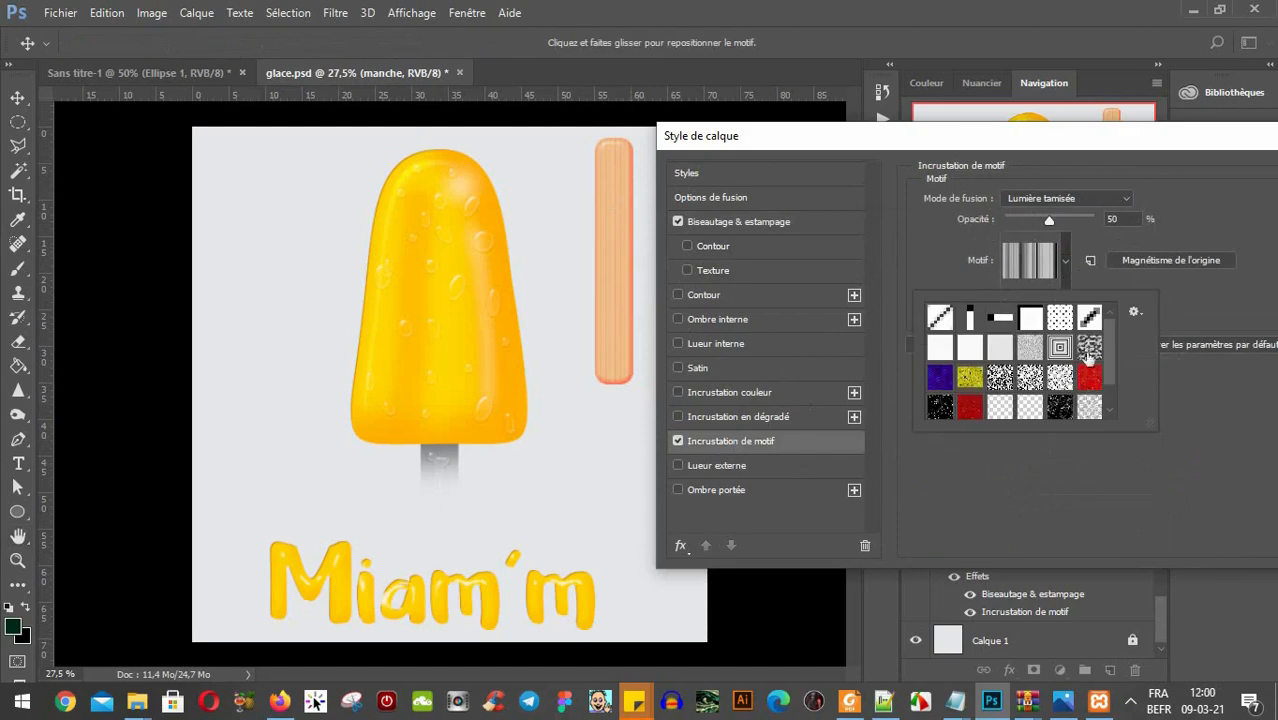
scroll(1030, 380, down, 3)
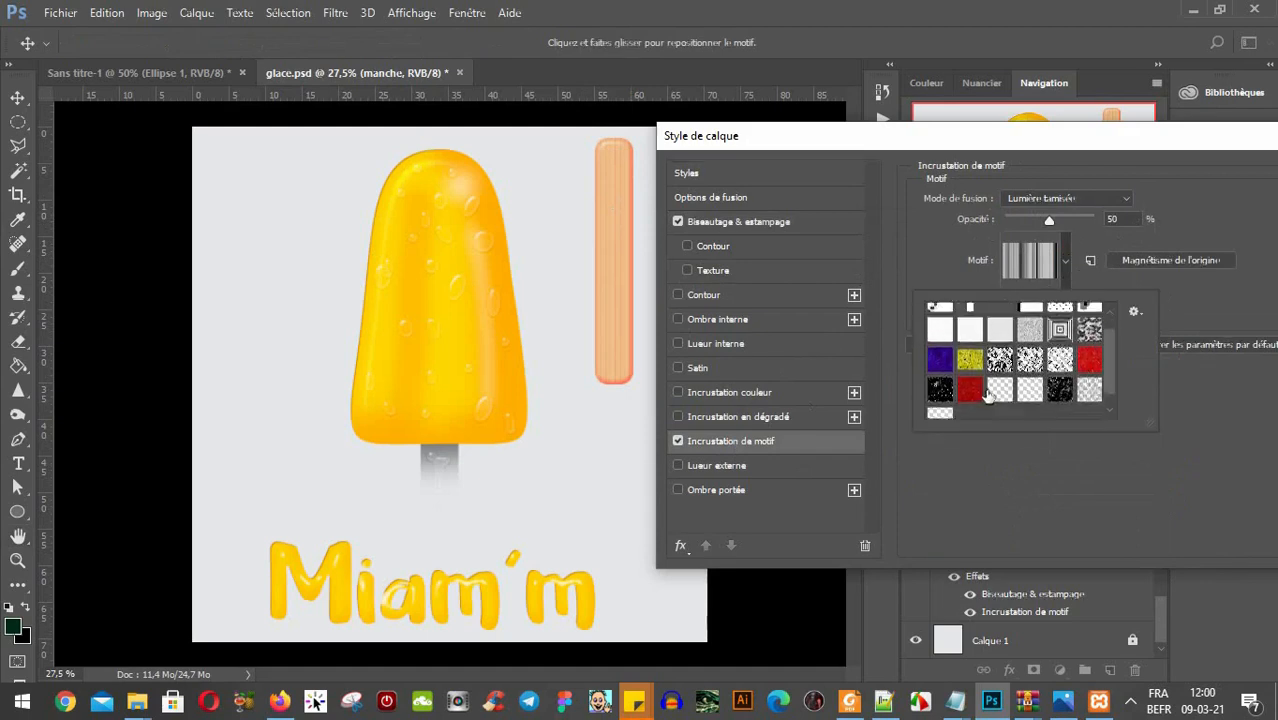
scroll(987, 395, up, 3)
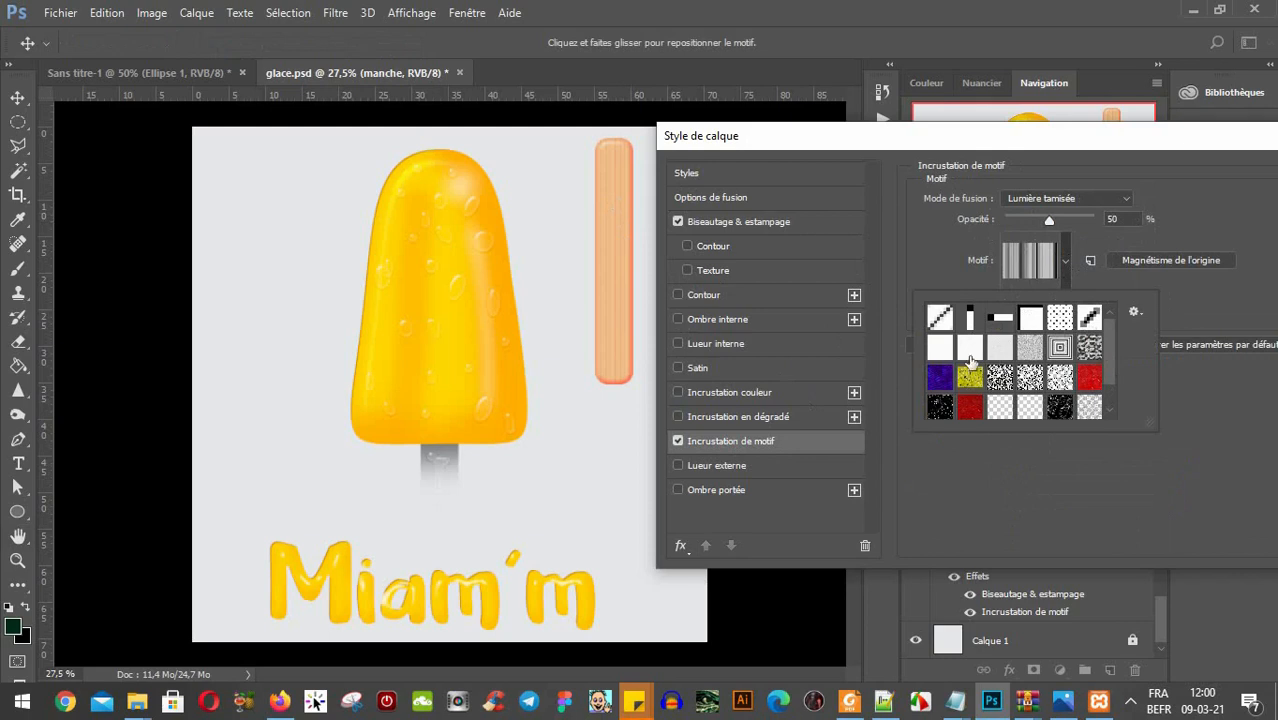
scroll(1030, 370, down, 2)
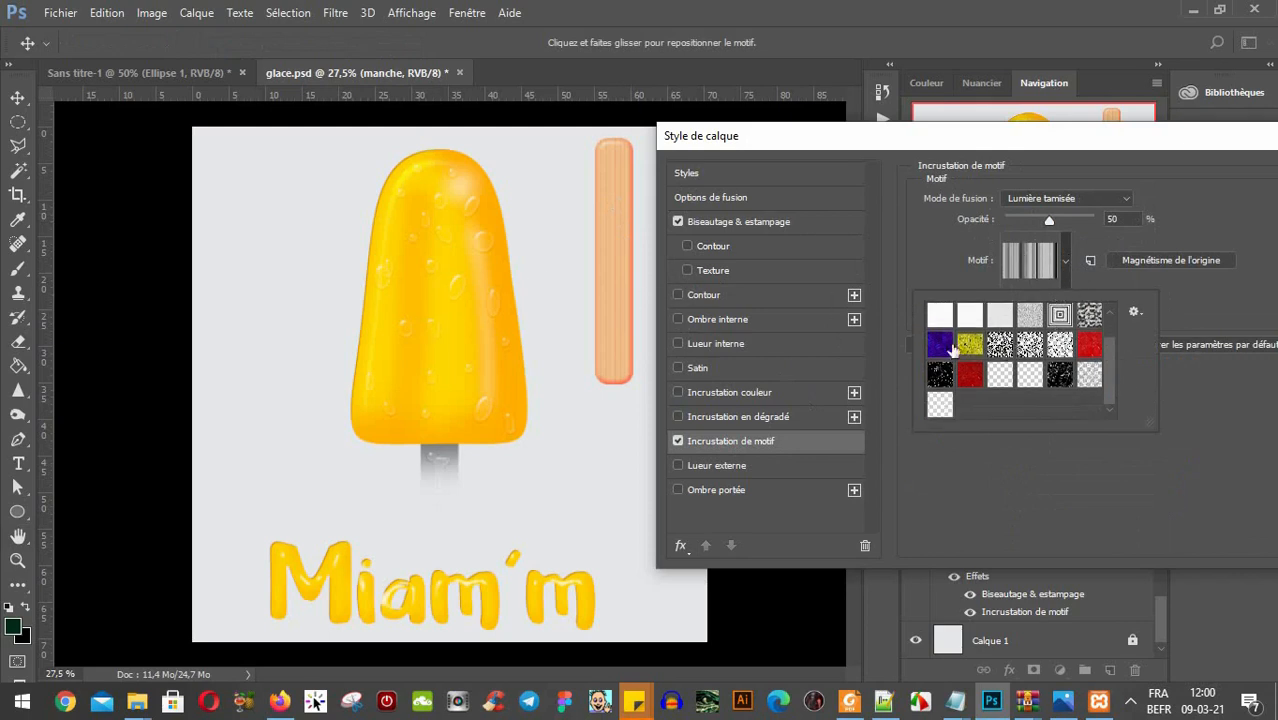
click(1030, 345)
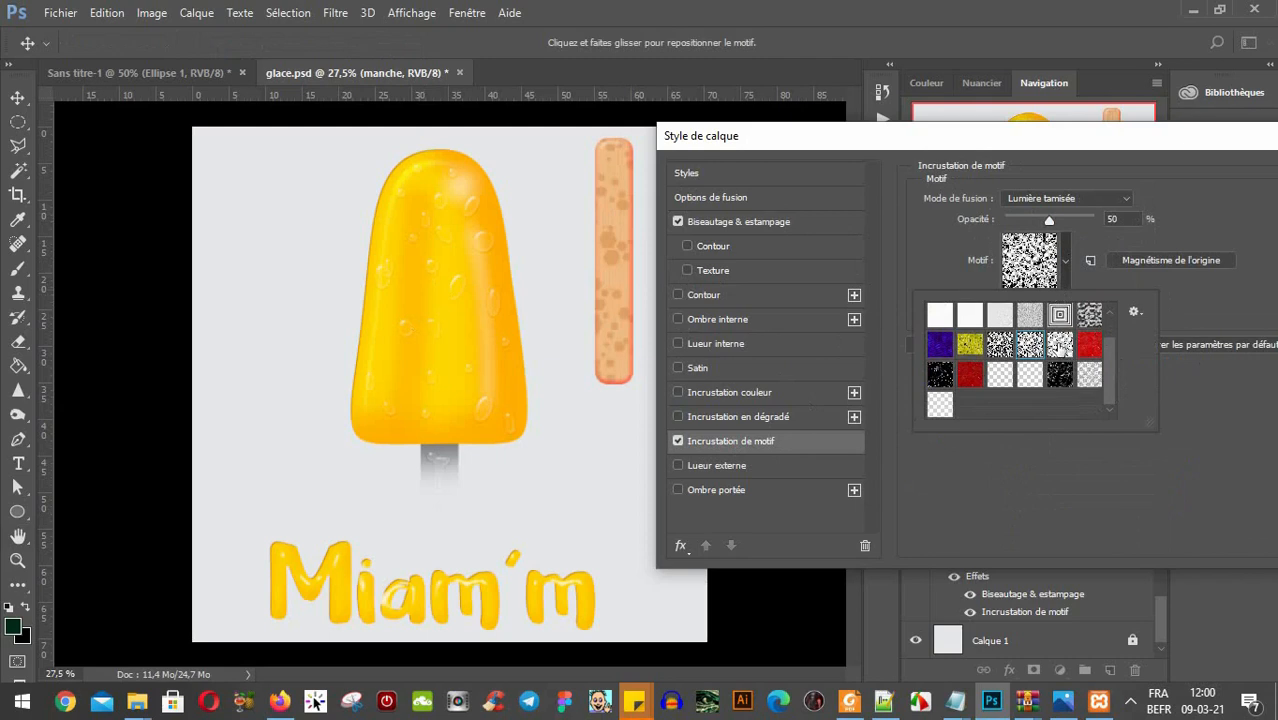
click(1030, 315)
click(1000, 345)
click(970, 345)
click(940, 345)
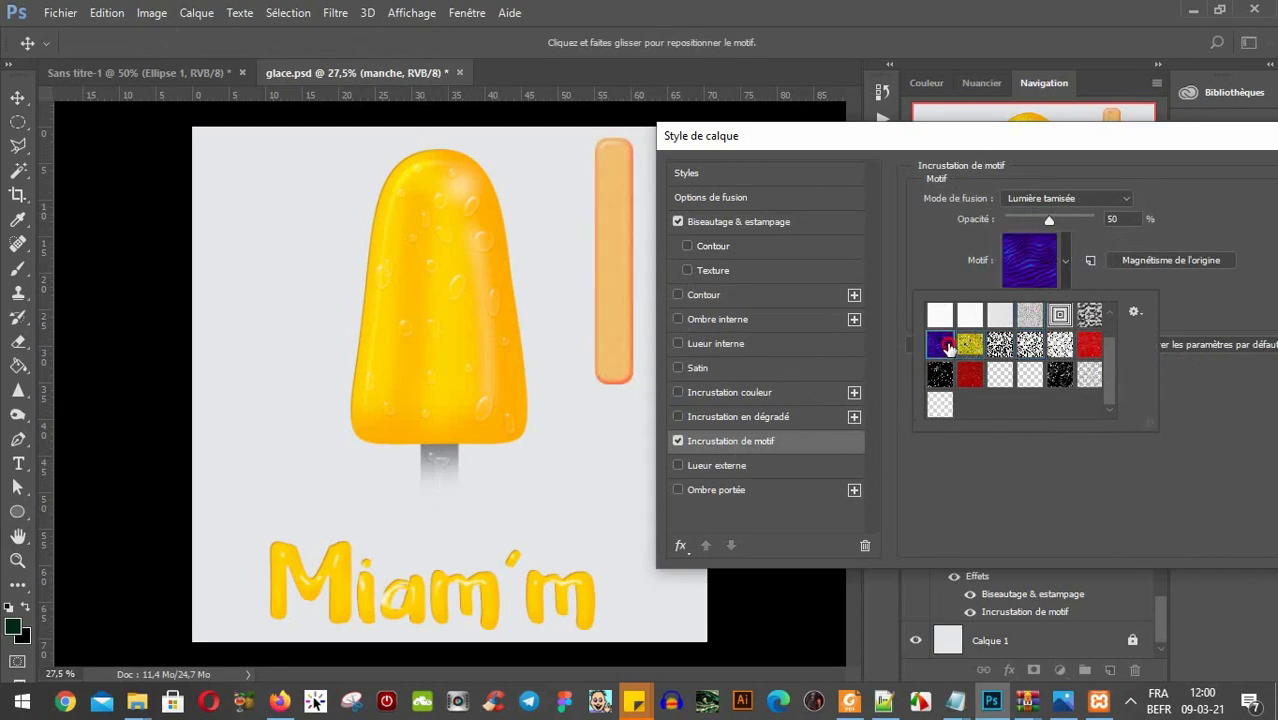
click(940, 375)
click(970, 375)
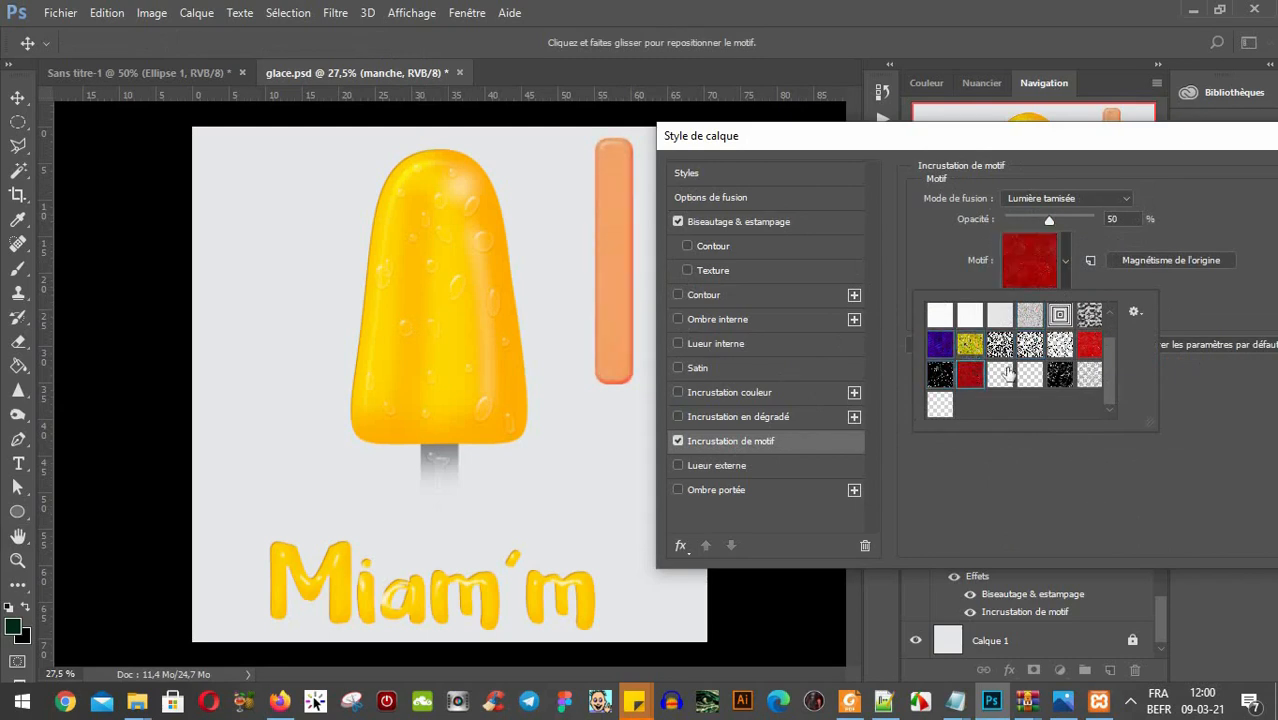
click(1060, 375)
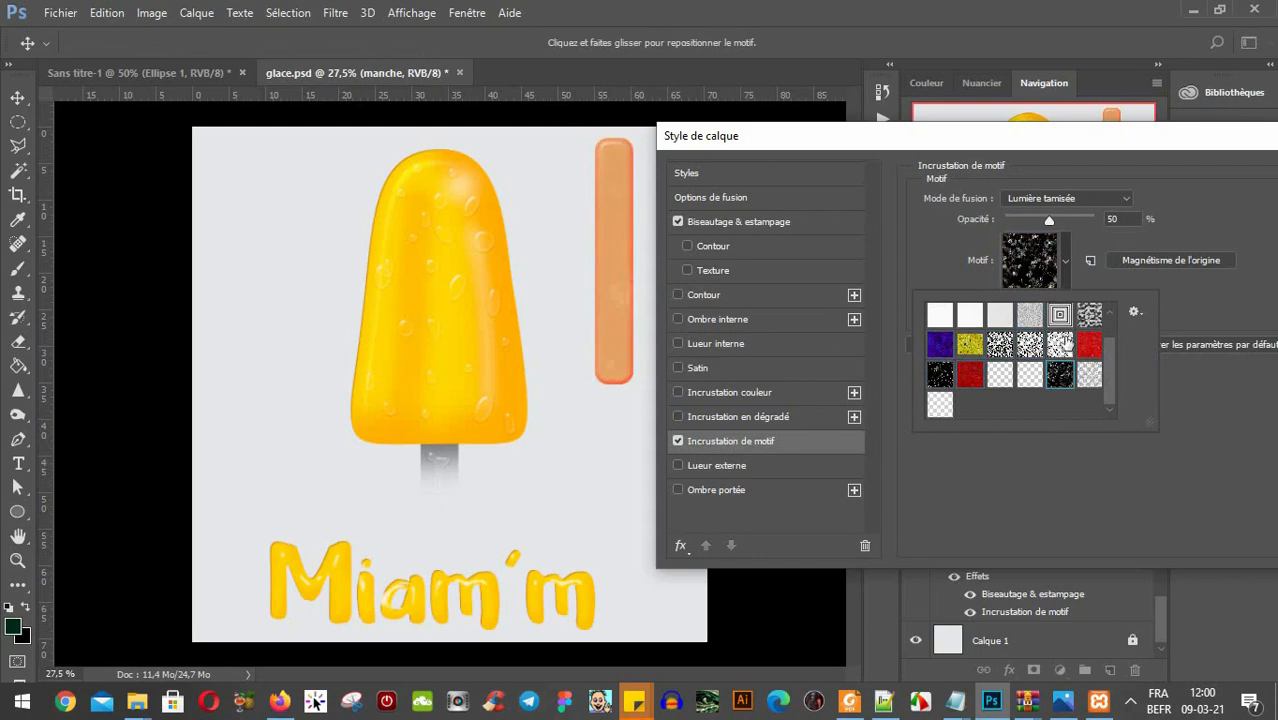
click(1155, 155)
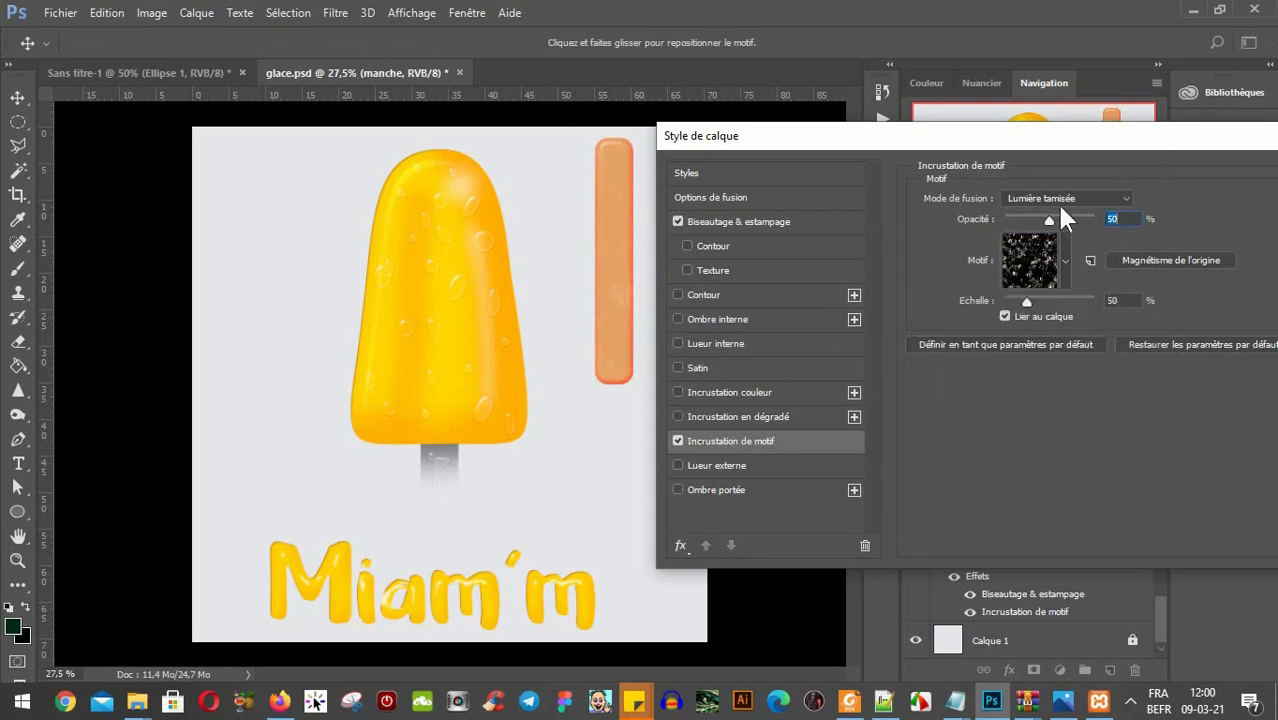
mouse_move(1047, 212)
mouse_down()
mouse_move(1027, 212)
mouse_move(1116, 217)
mouse_move(1044, 212)
mouse_move(962, 230)
mouse_move(1110, 220)
mouse_move(1045, 222)
mouse_move(1061, 226)
mouse_up()
drag(978, 134, 685, 142)
click(1060, 184)
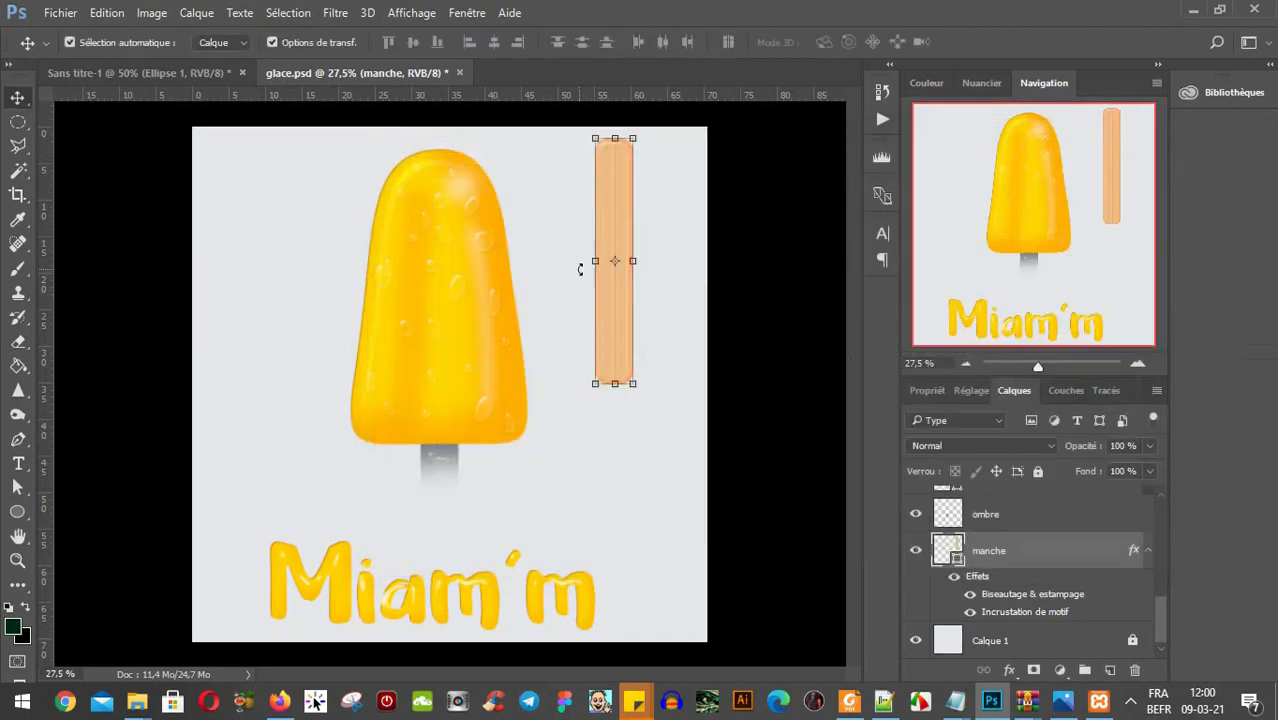
Compare the handle with and without its Biseautage & estampage effect, leaving both layer effects enabled.
click(761, 229)
click(633, 262)
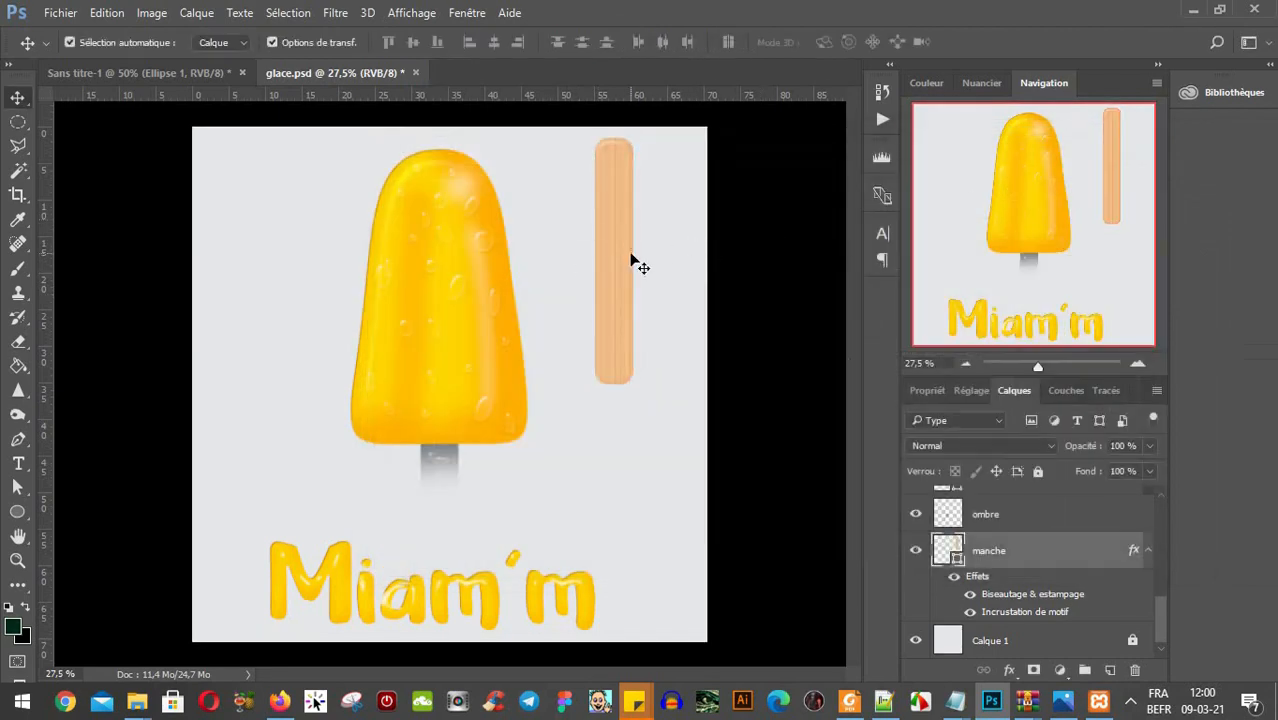
click(970, 595)
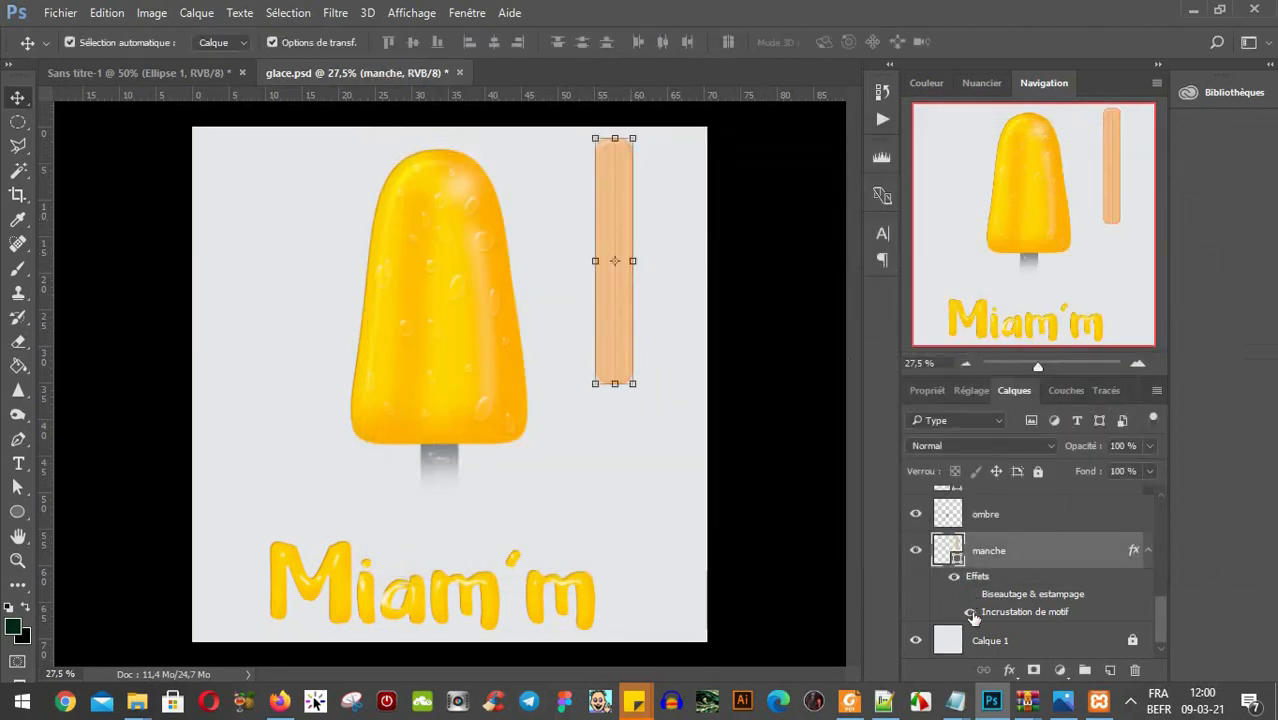
click(807, 476)
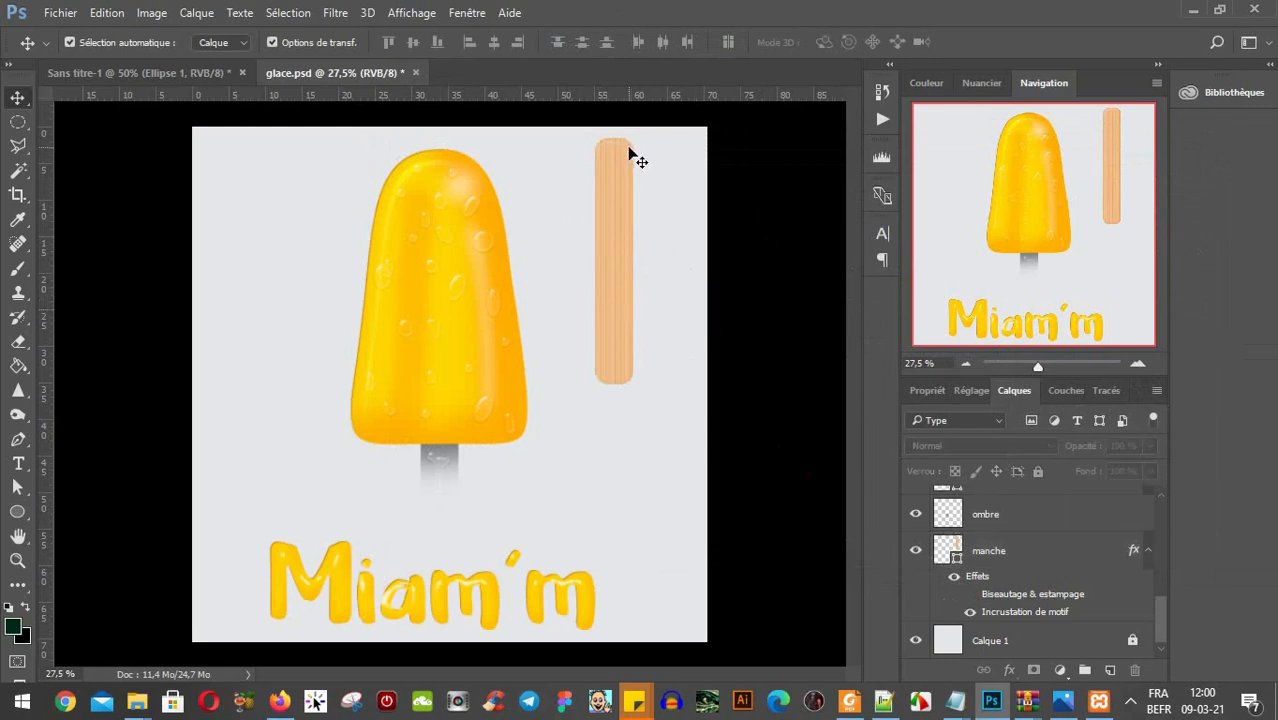
click(971, 596)
click(970, 612)
Move the wooden handle beneath the ice cream, centred with its upper end tucked behind the yellow shape.
drag(608, 274, 434, 500)
click(456, 208)
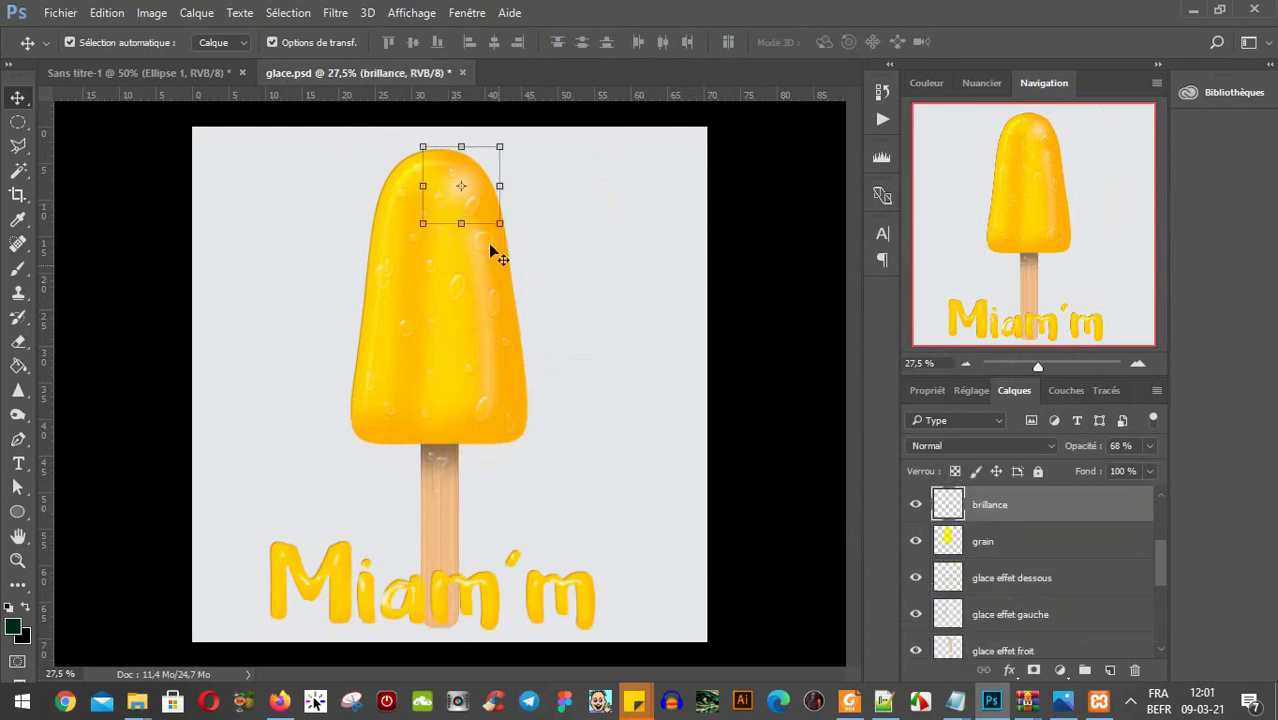
click(557, 311)
Hide the Miam'm text, all the ice cream layers and the manche layer, leaving only the background Calque 1 shown.
scroll(1086, 617, down, 5)
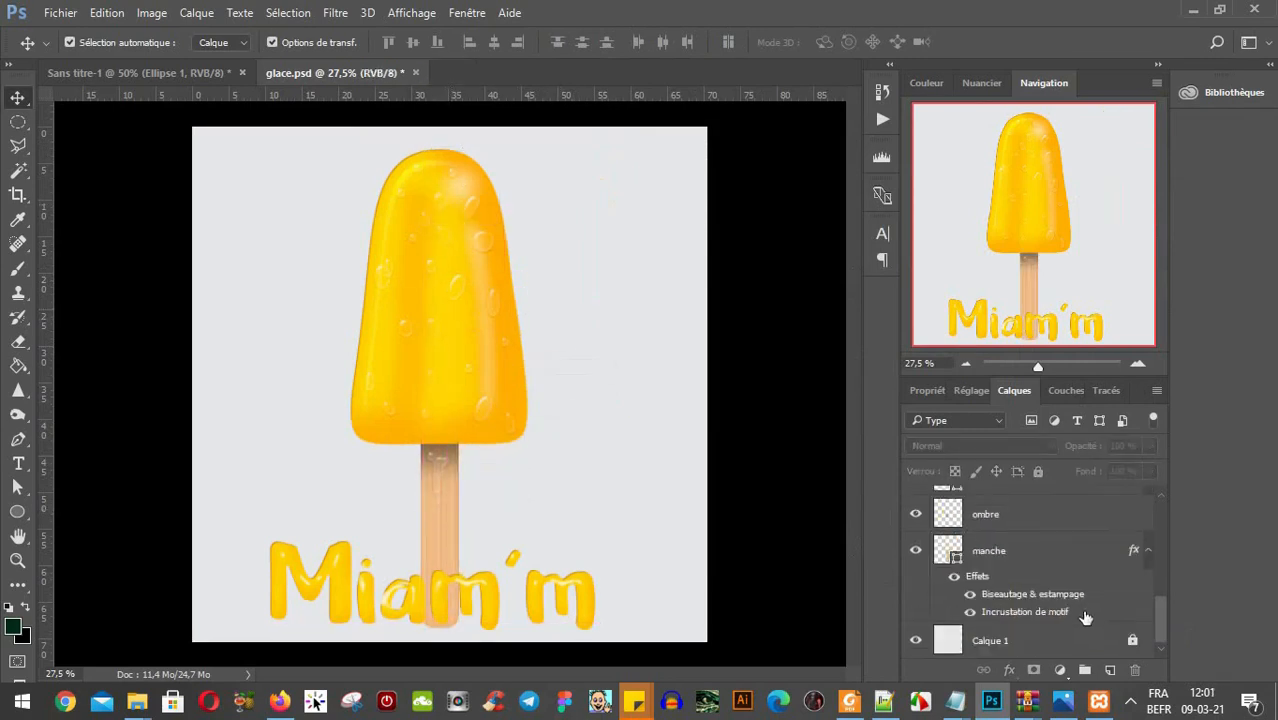
click(1010, 560)
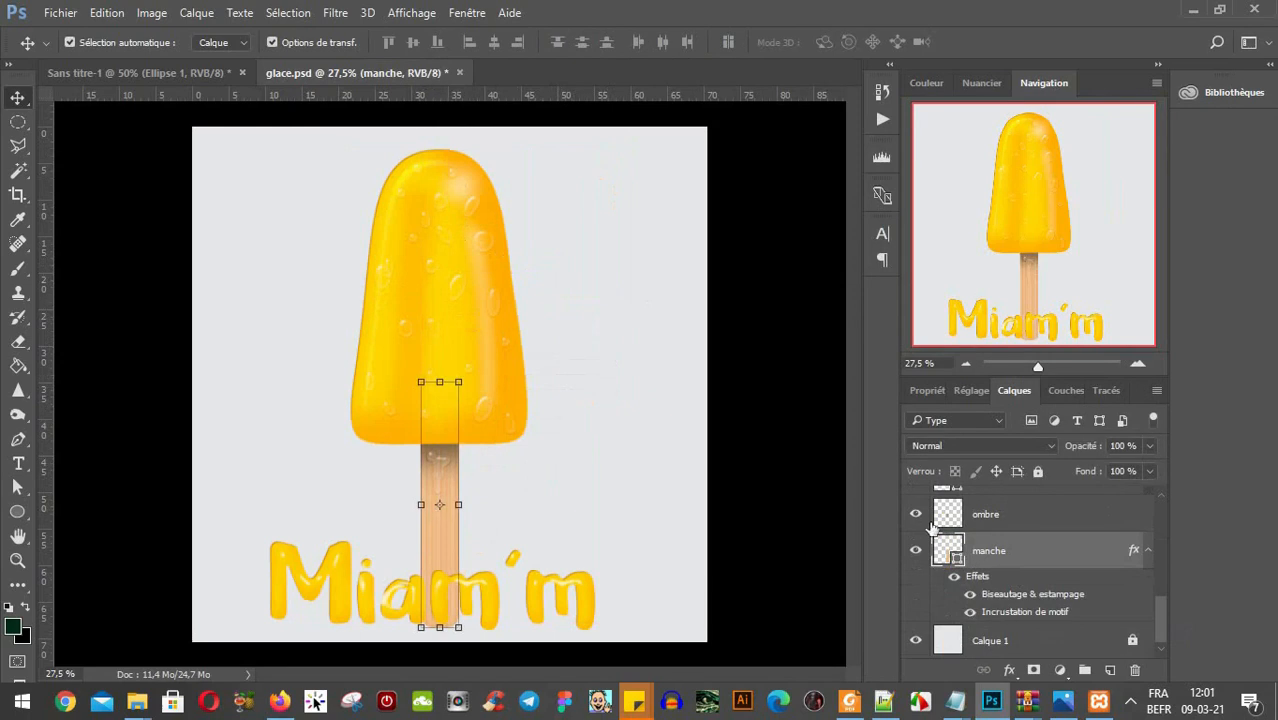
scroll(930, 525, up, 4)
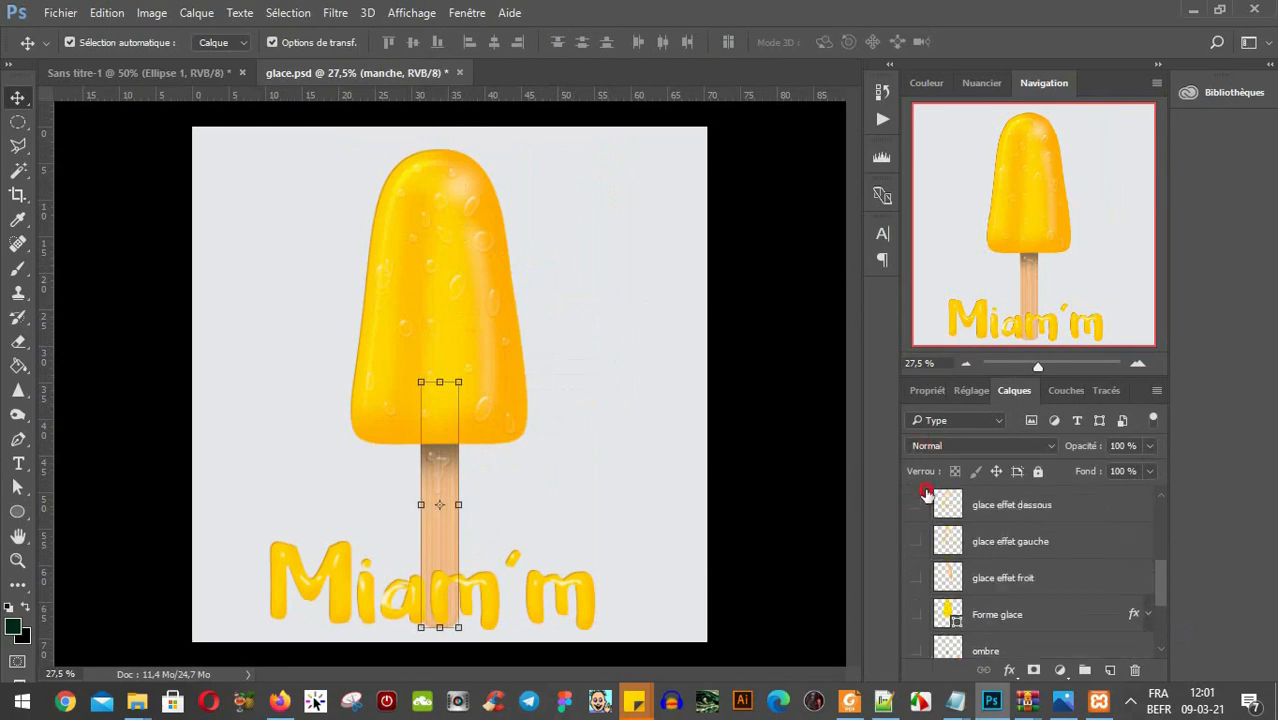
click(926, 493)
scroll(1013, 536, up, 3)
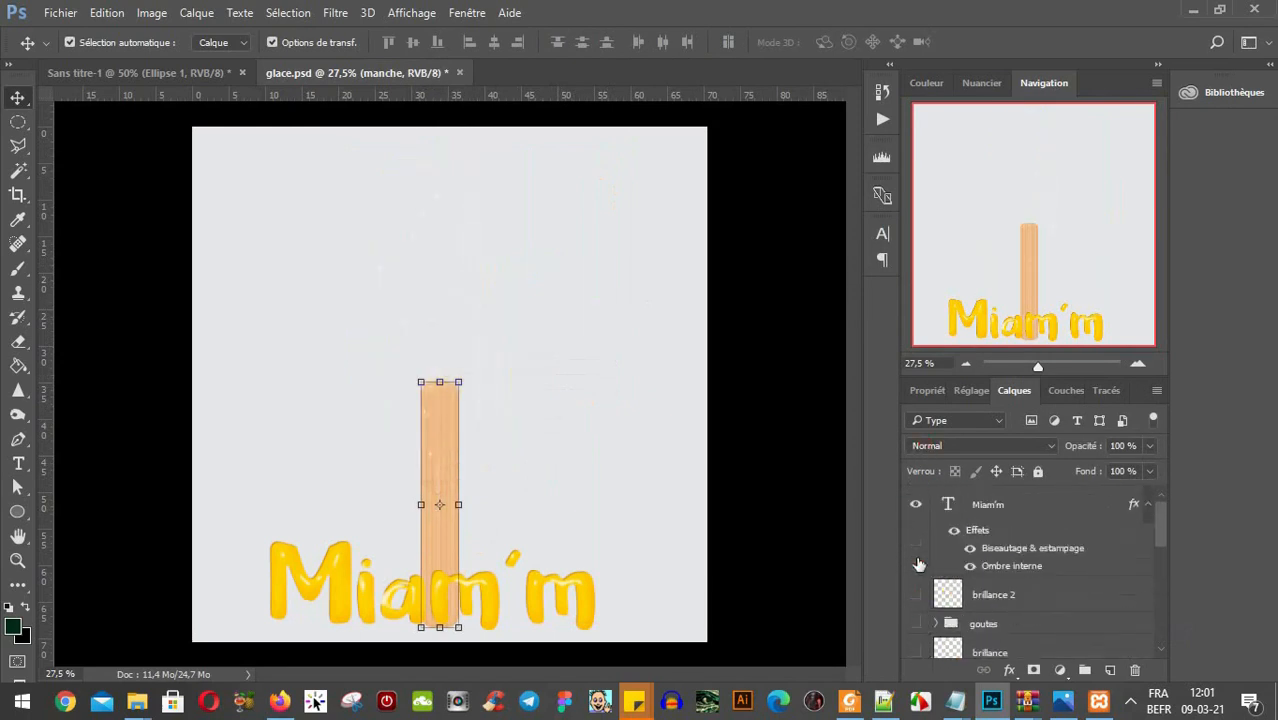
click(916, 505)
scroll(986, 538, down, 6)
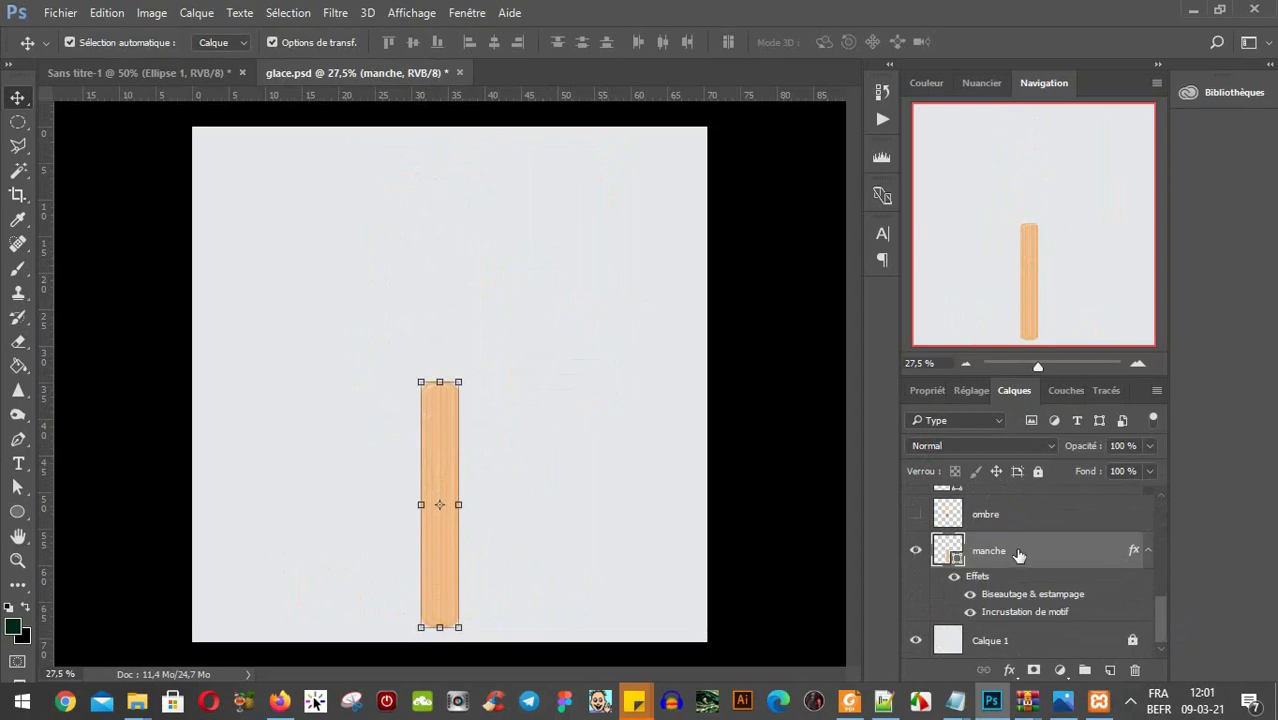
click(916, 550)
scroll(1013, 576, up, 3)
scroll(985, 588, down, 3)
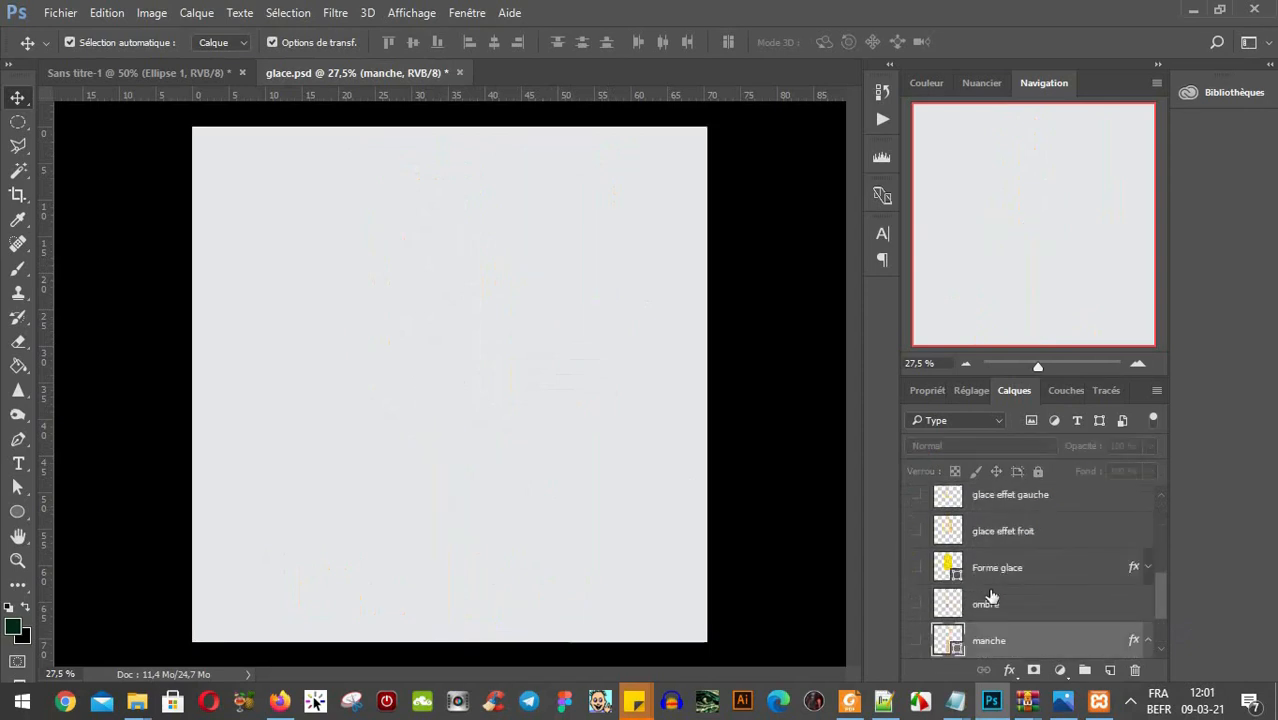
Show the Forme glace layer, expand its effects list and turn off all its layer effects.
click(916, 568)
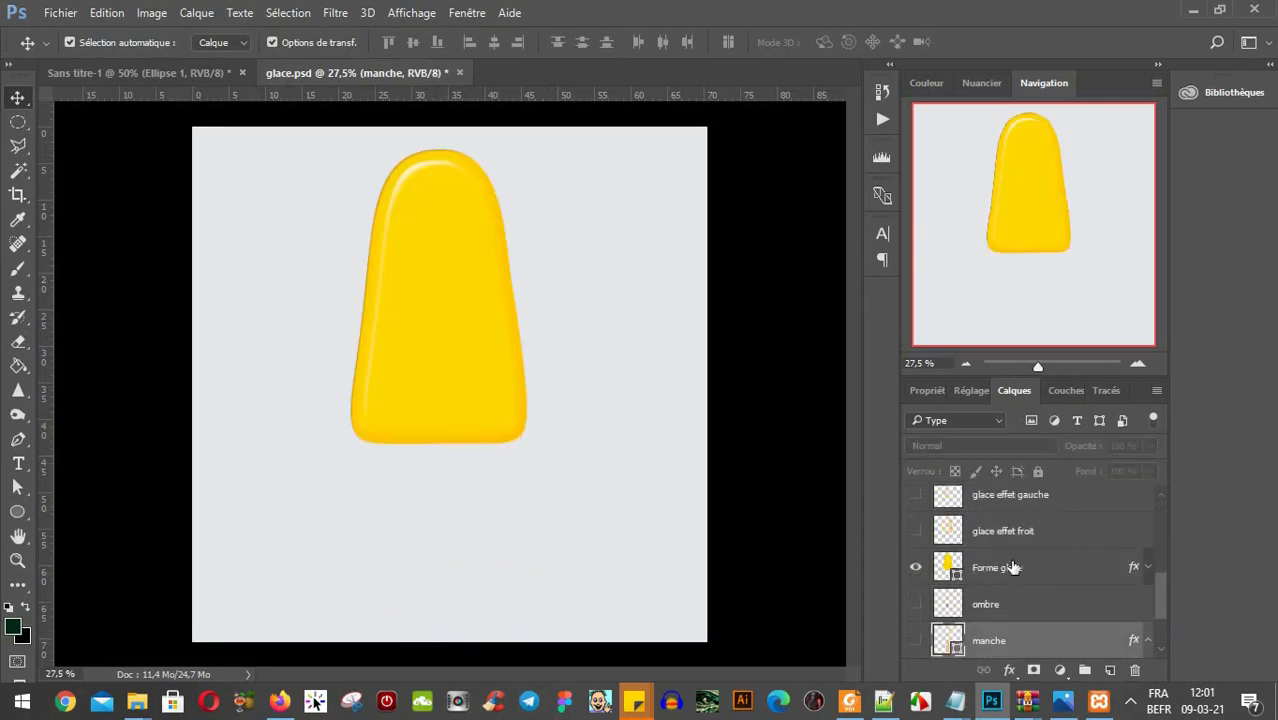
click(1149, 568)
scroll(1027, 580, down, 2)
scroll(950, 560, up, 2)
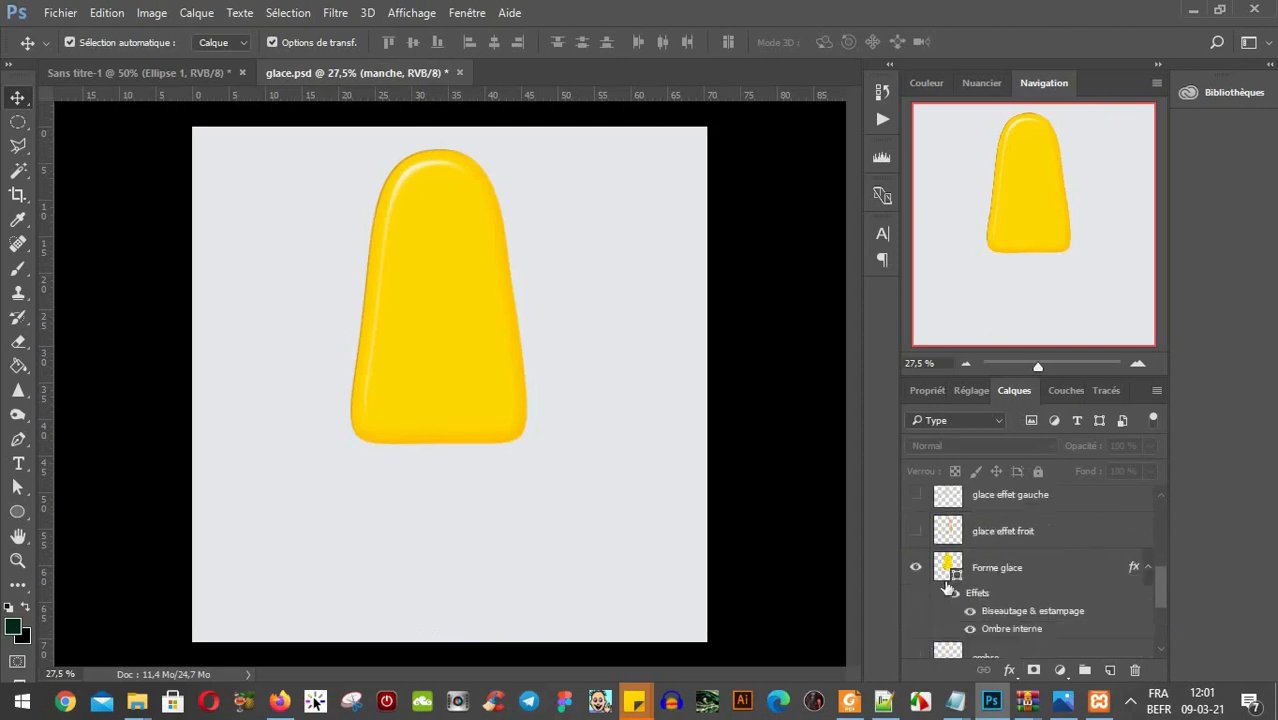
click(953, 593)
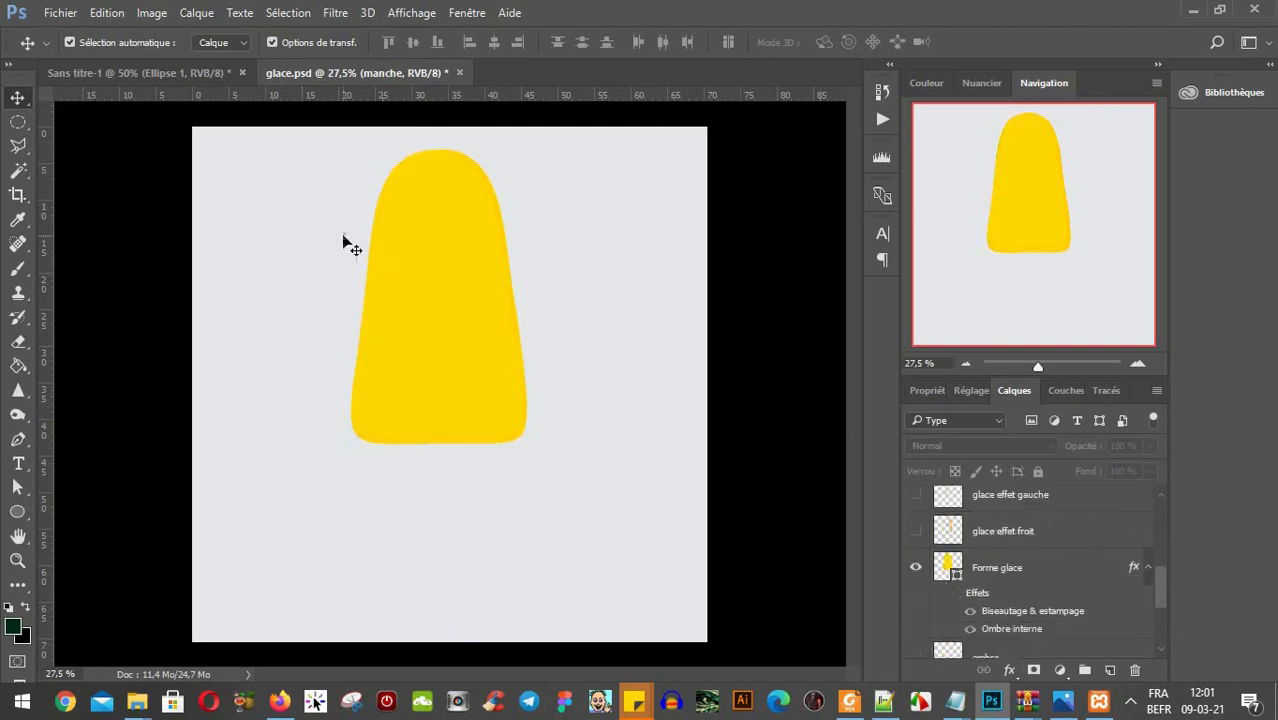
Examine the Forme glace shape's path, its anchor points and the direction handles of the uppermost point.
click(387, 198)
key(a)
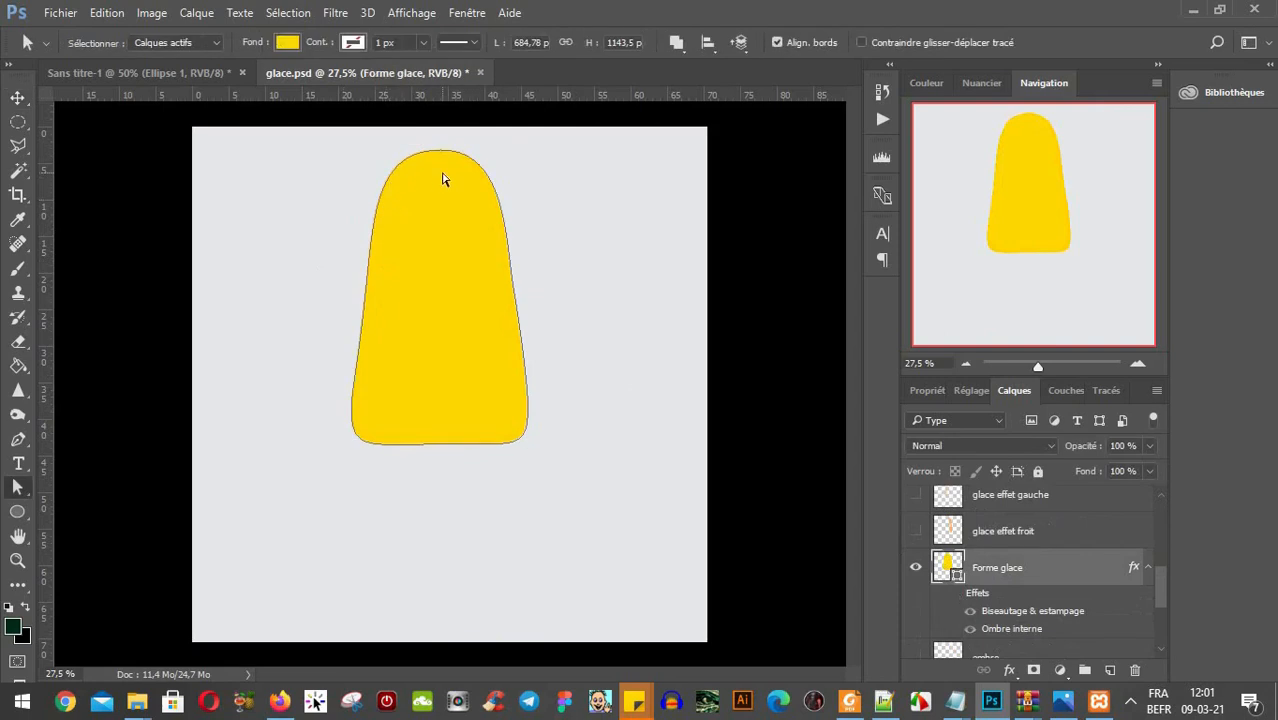
click(471, 163)
click(440, 151)
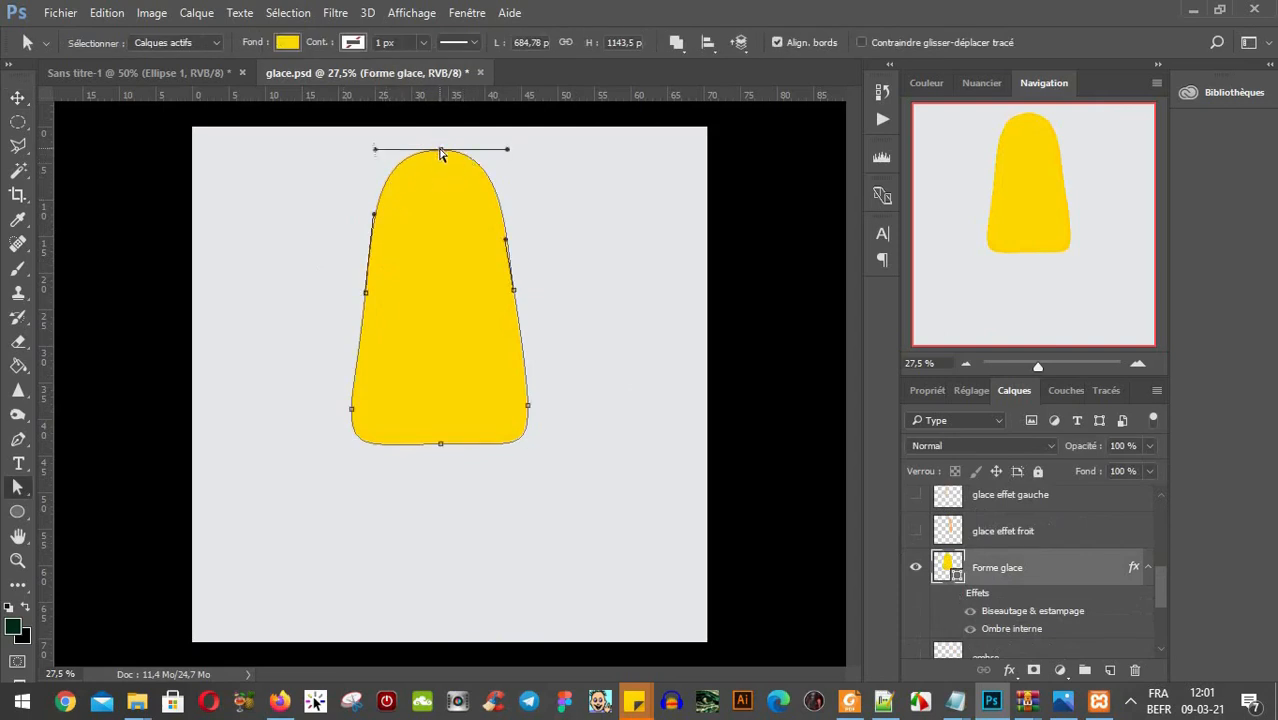
key(v)
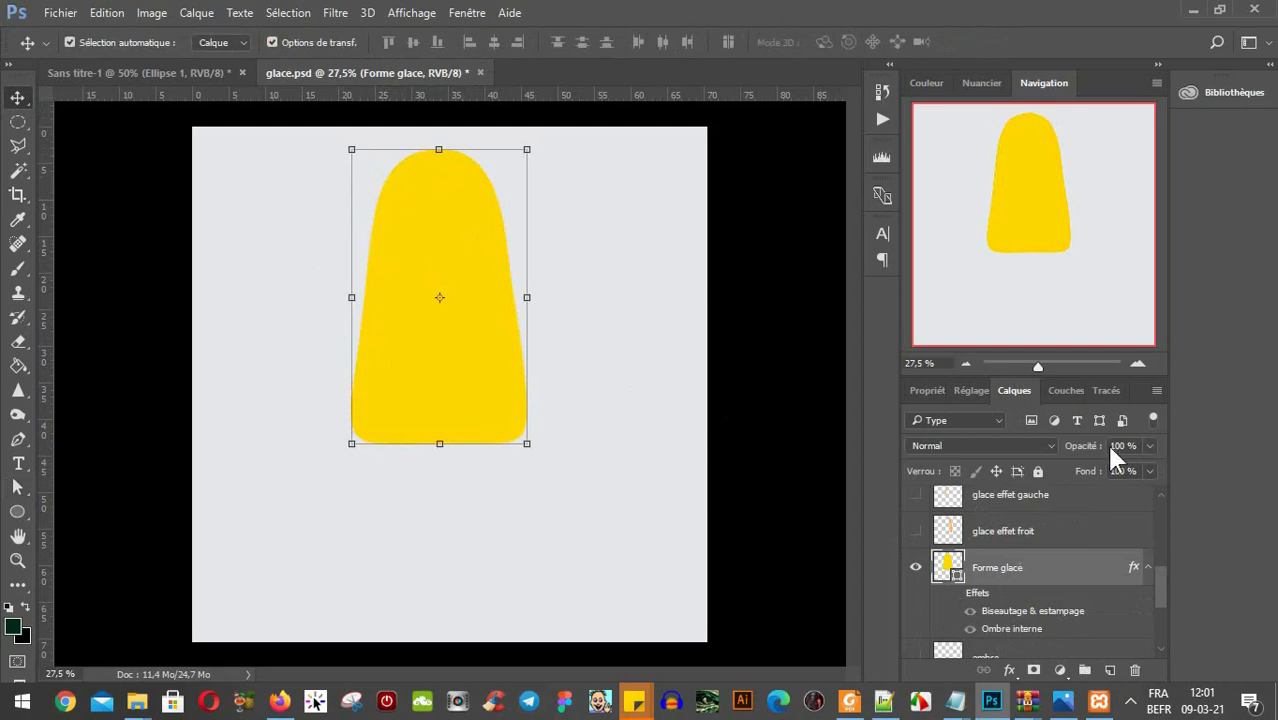
scroll(1020, 570, up, 5)
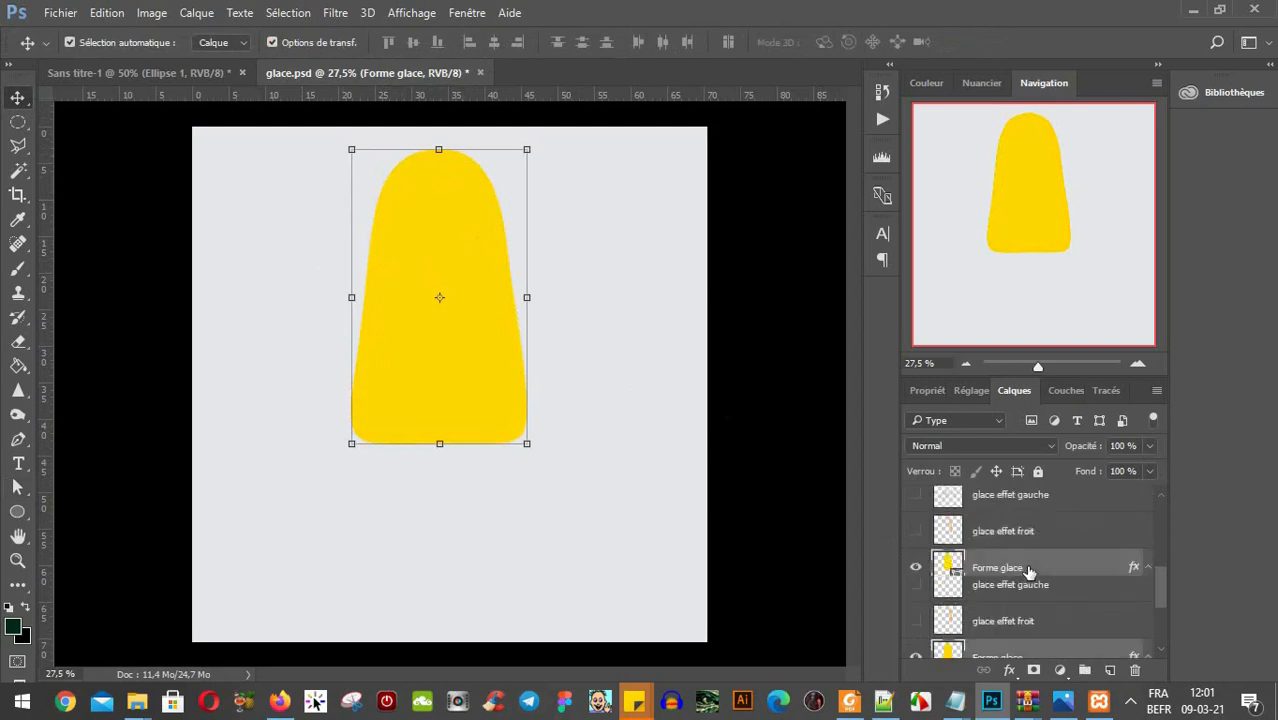
Turn the layer effects of the Forme glace layer back on.
scroll(1000, 605, down, 3)
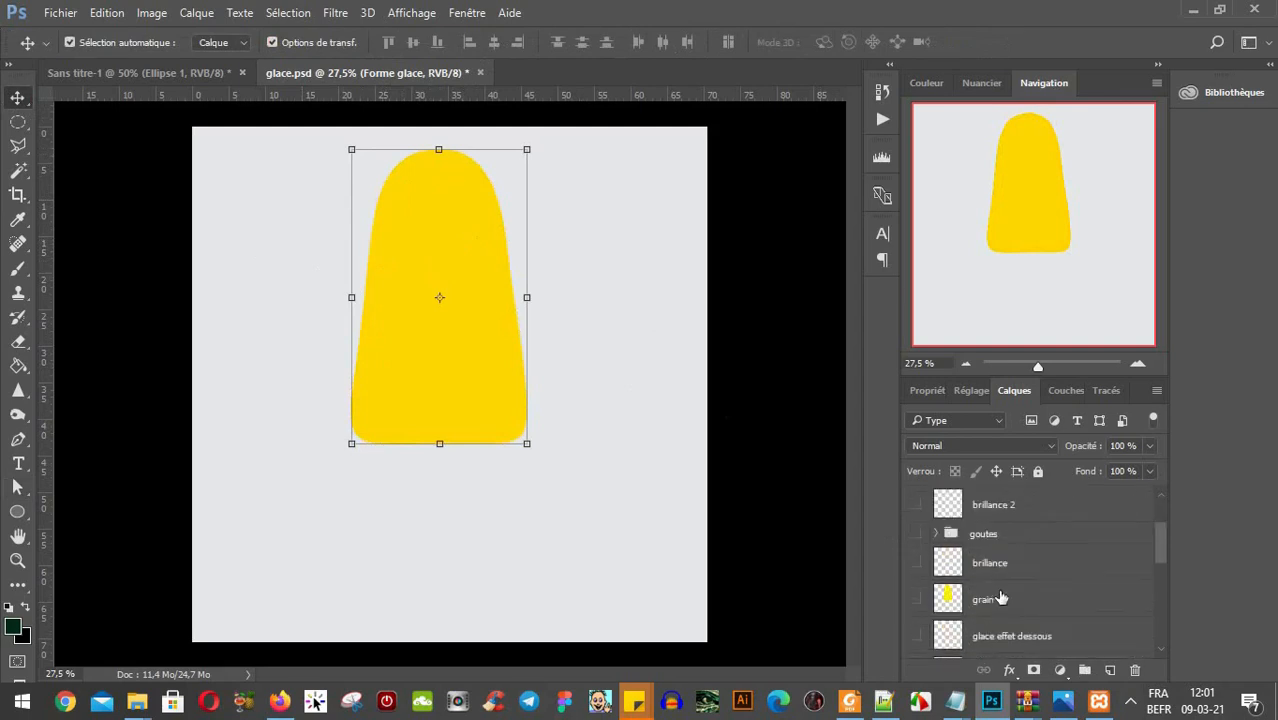
scroll(1000, 598, down, 5)
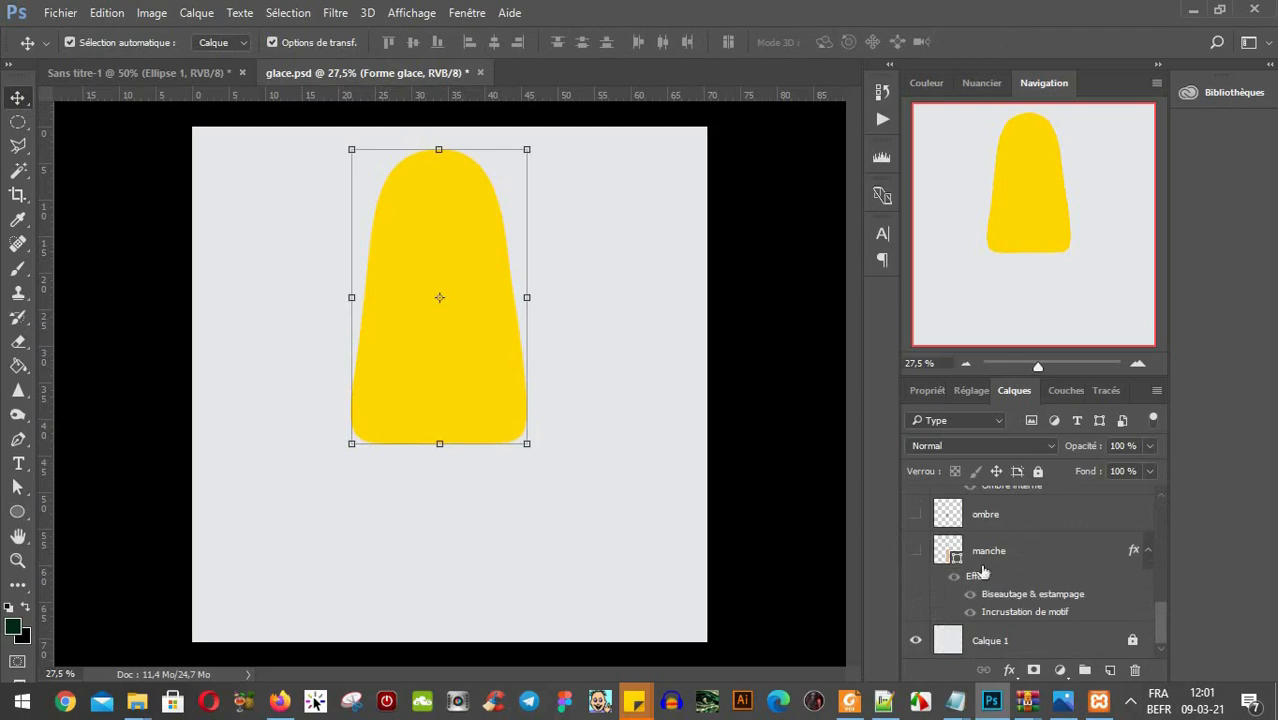
drag(1160, 620, 1158, 585)
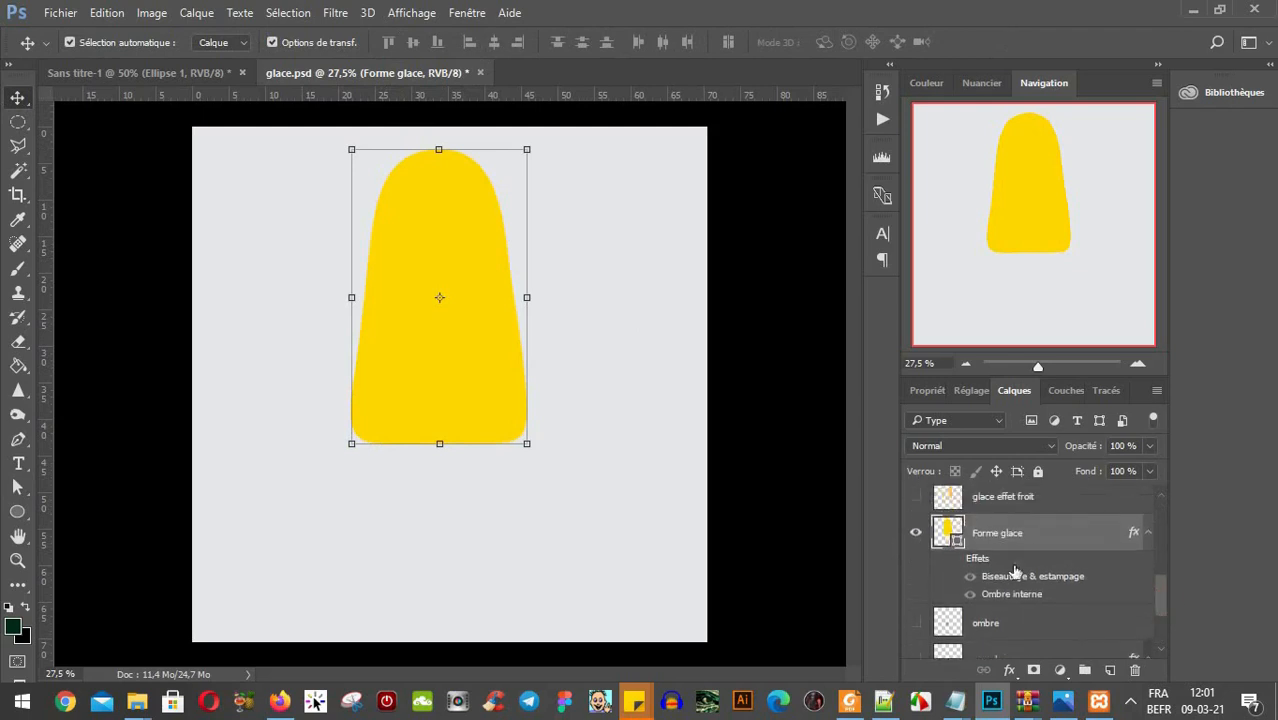
click(956, 559)
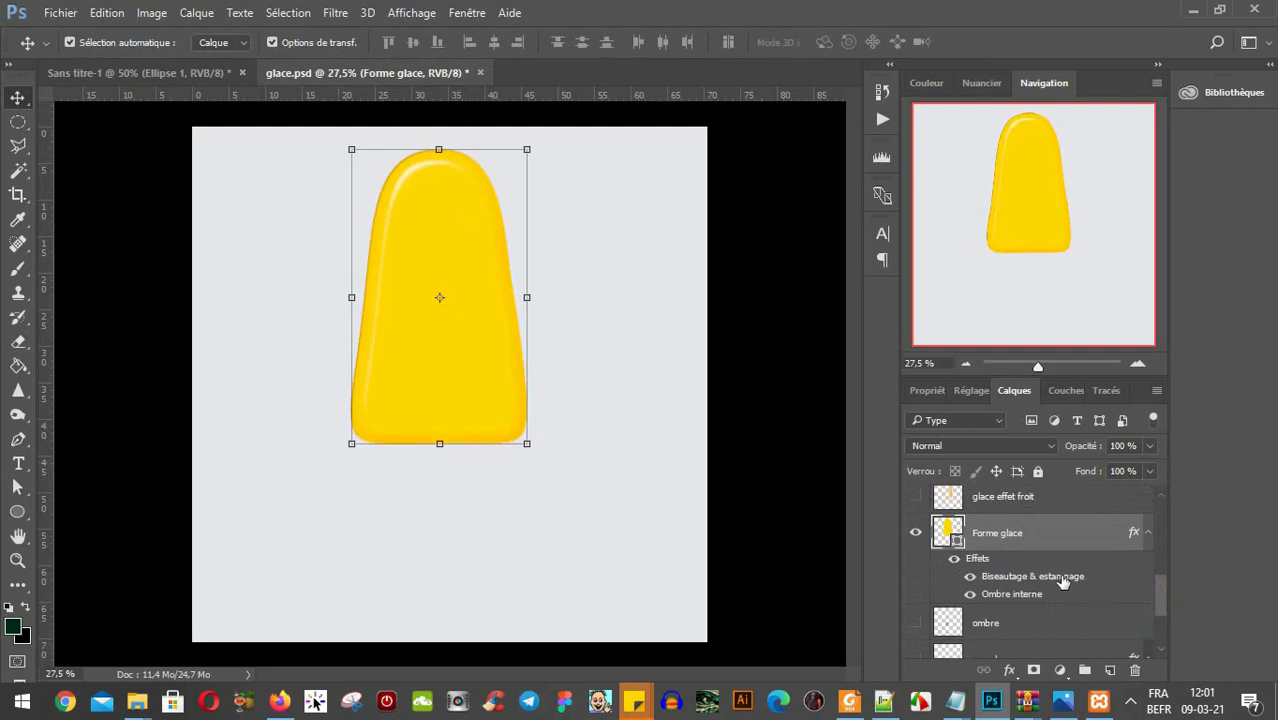
Open the Forme glace layer style and try Biseautage & estampage with depth 168 %, size 136 px and softness 9 px.
double_click(1120, 593)
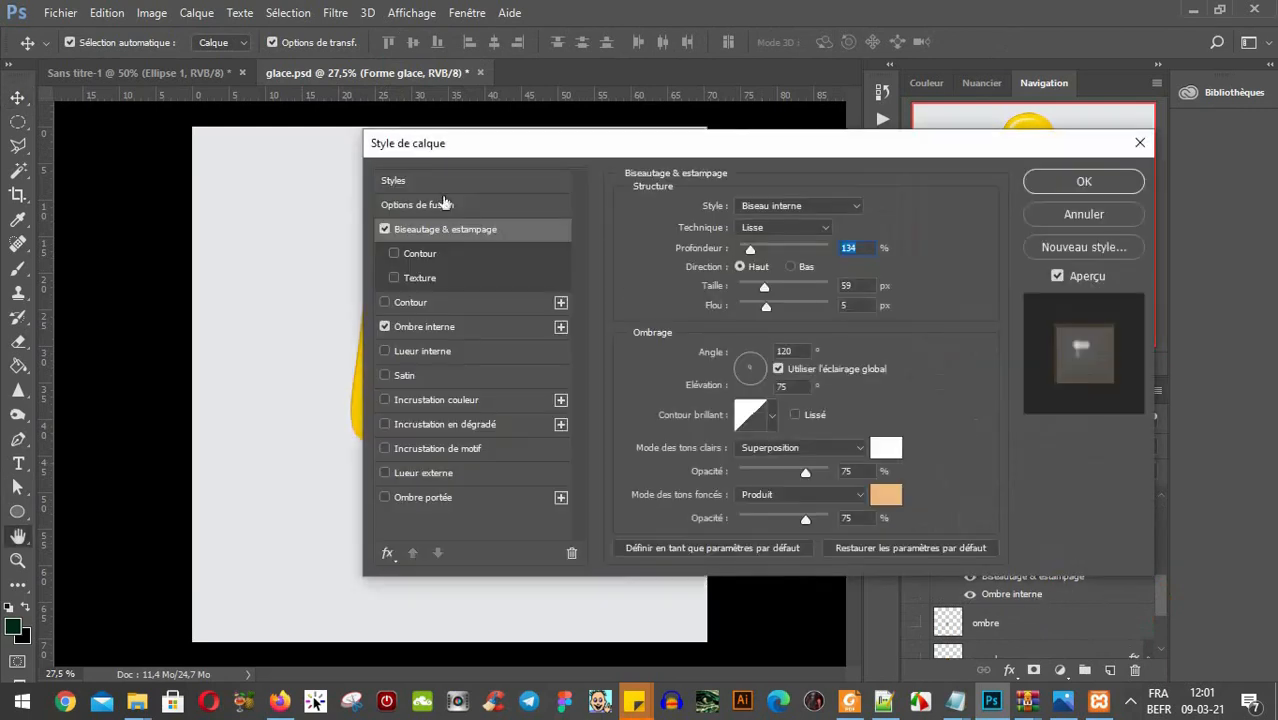
drag(475, 145, 739, 158)
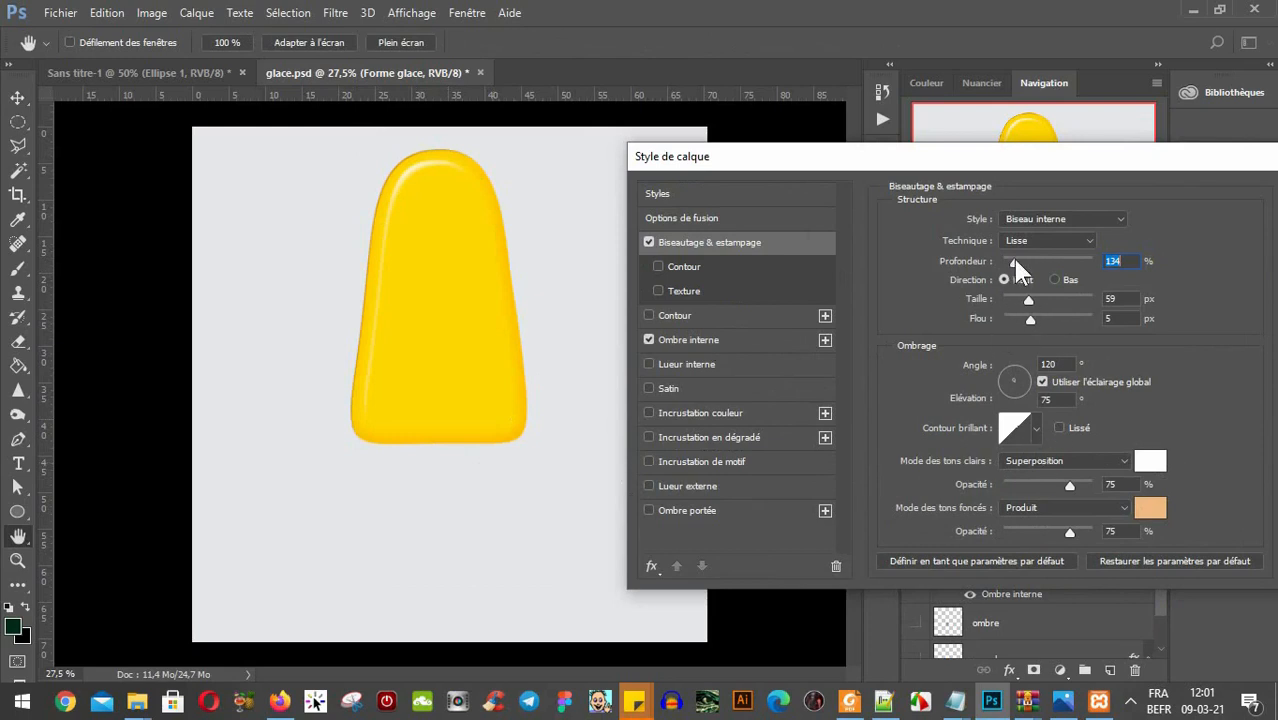
drag(1013, 262, 1050, 322)
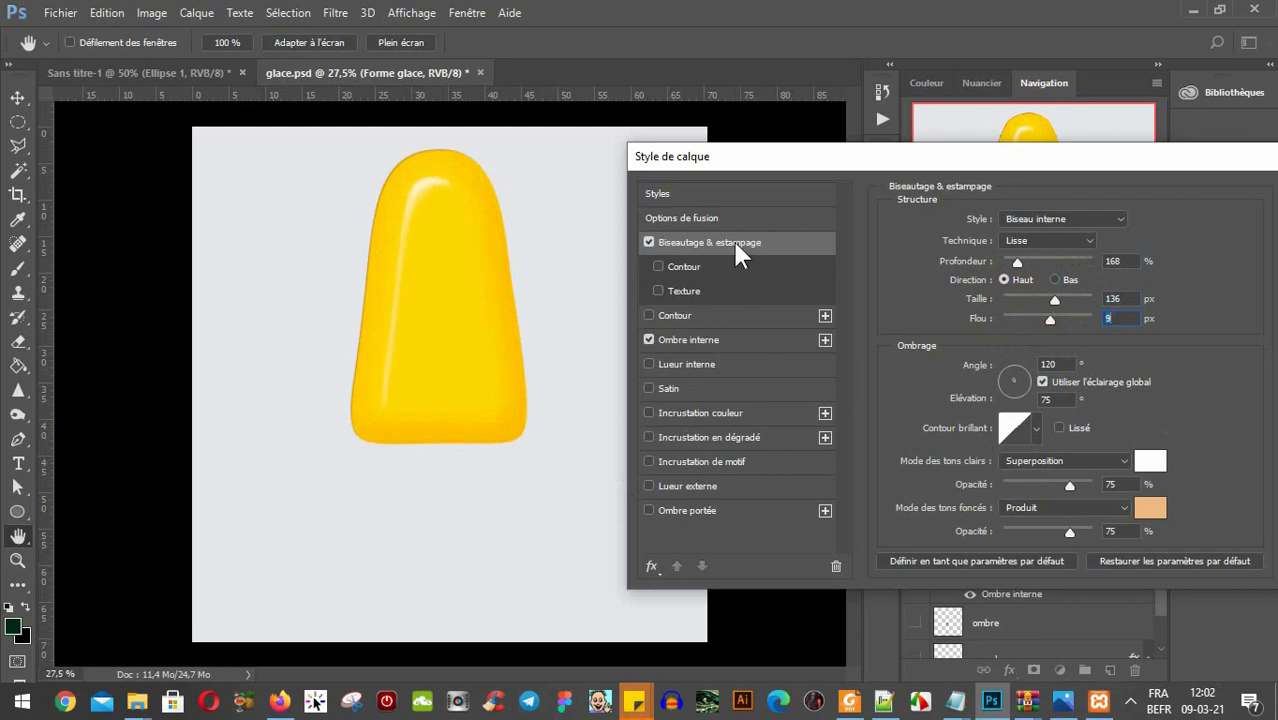
Compare Ombre interne off and on, try distance 7 px, choke 26 % and size 250 px, and cancel the layer style changes.
click(698, 342)
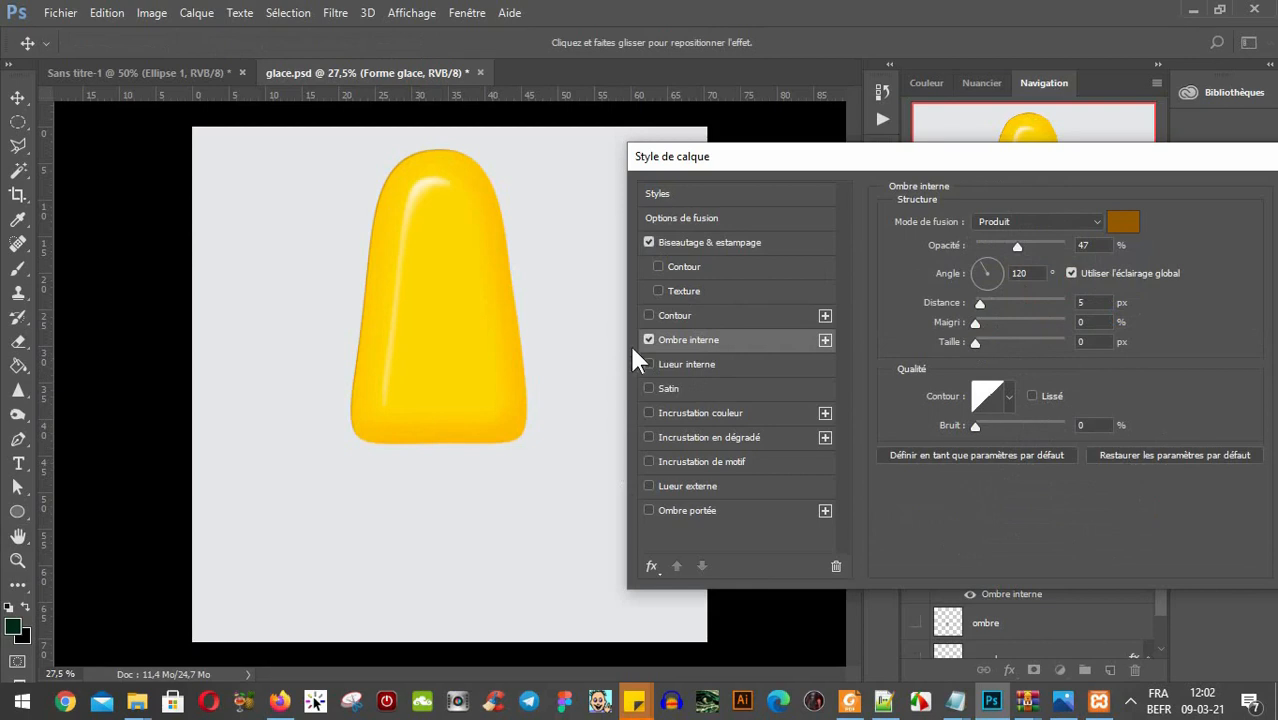
click(648, 340)
click(648, 340)
click(648, 340)
click(648, 340)
drag(979, 306, 988, 307)
drag(1027, 318, 1101, 357)
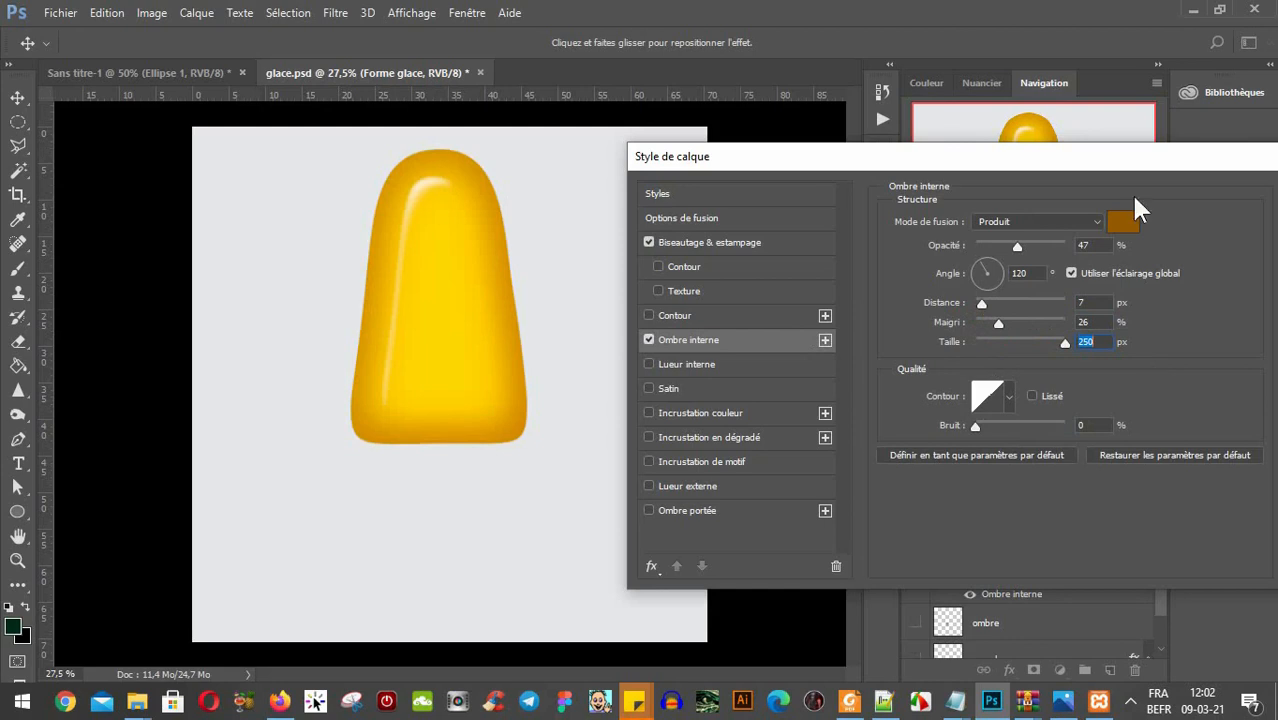
drag(1005, 162, 835, 156)
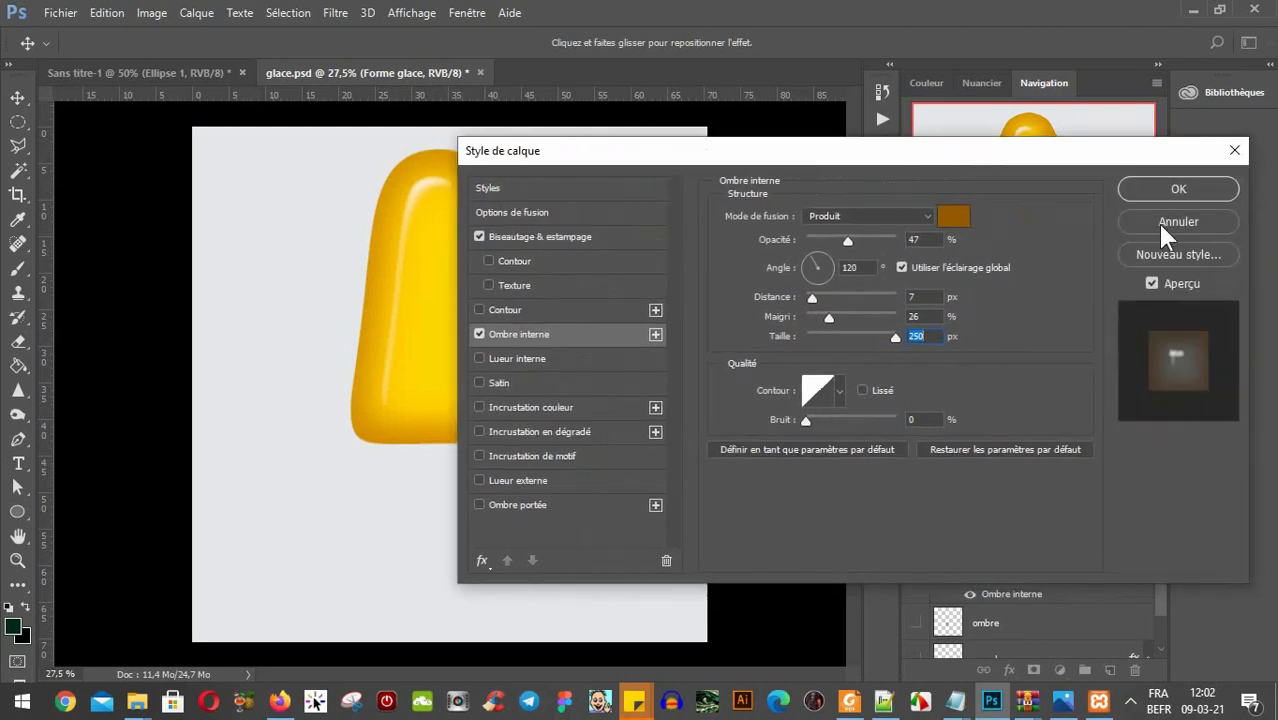
click(1161, 227)
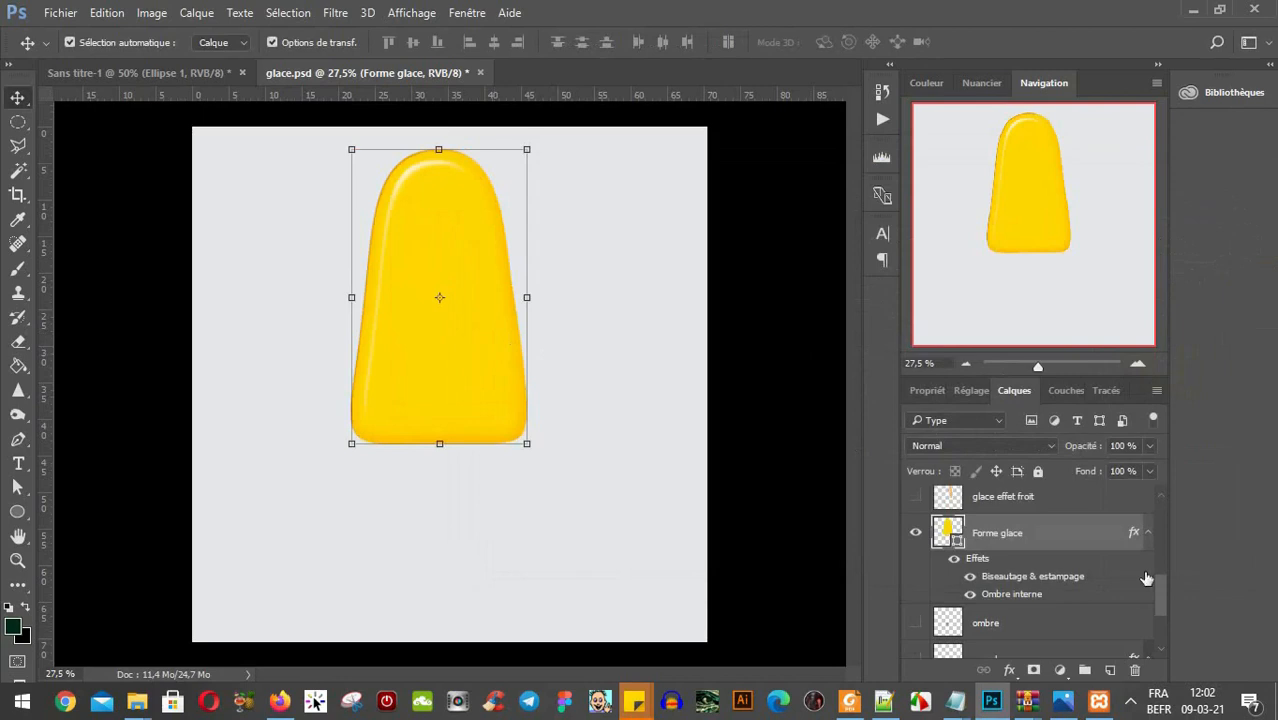
Show the glace effet froit and glace effet gauche shading layers above the Forme glace shape.
scroll(1093, 570, up, 2)
click(914, 587)
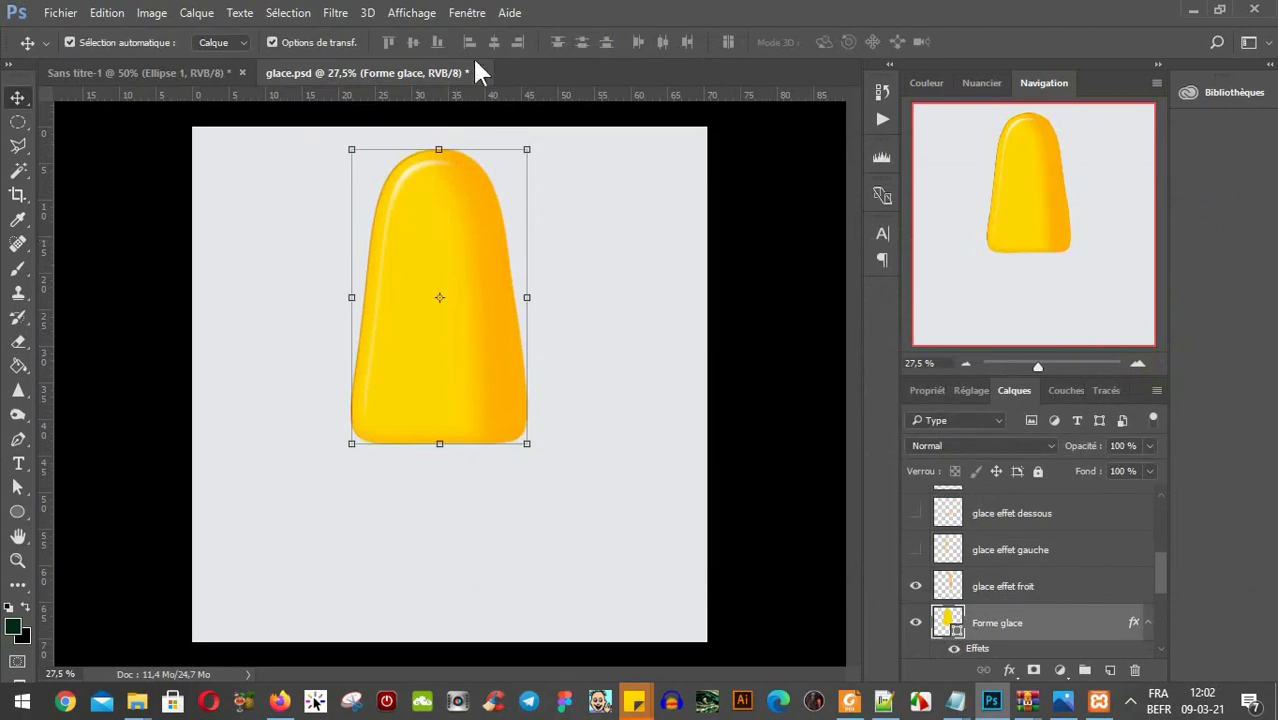
click(916, 587)
click(916, 587)
click(916, 550)
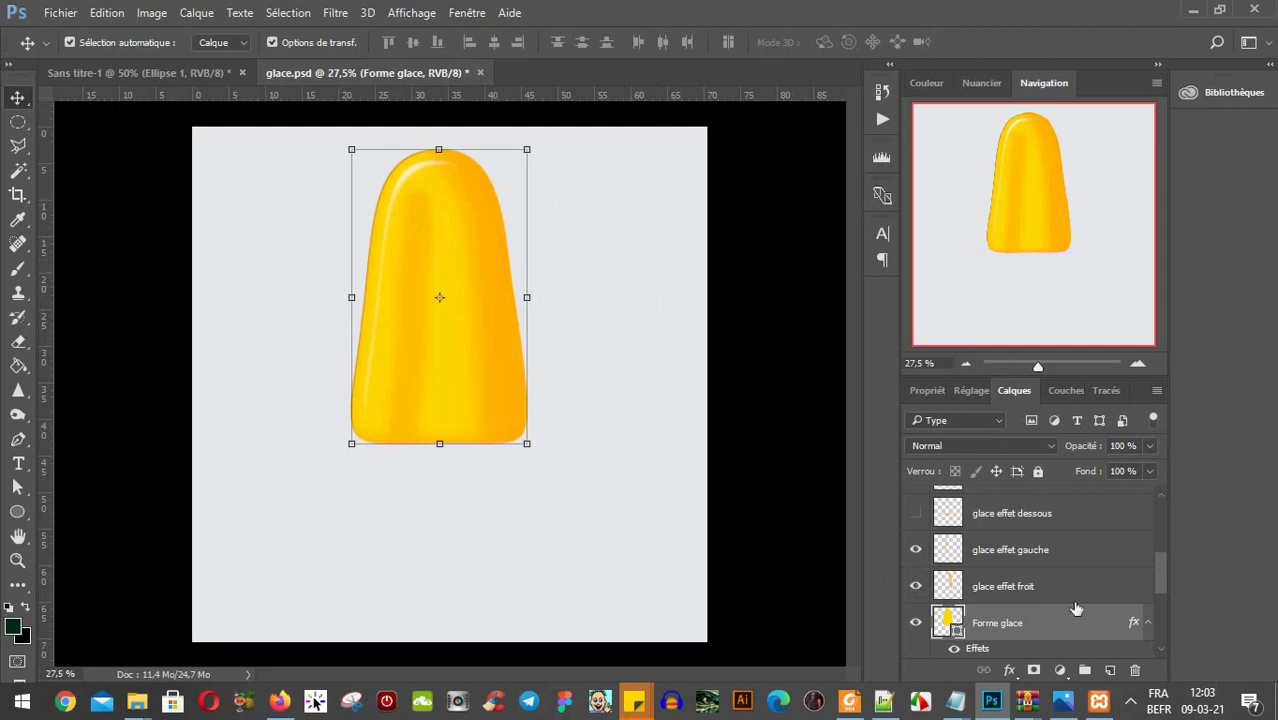
Show the manche layer and its ombre layer, and deselect all layers.
scroll(1010, 585, down, 3)
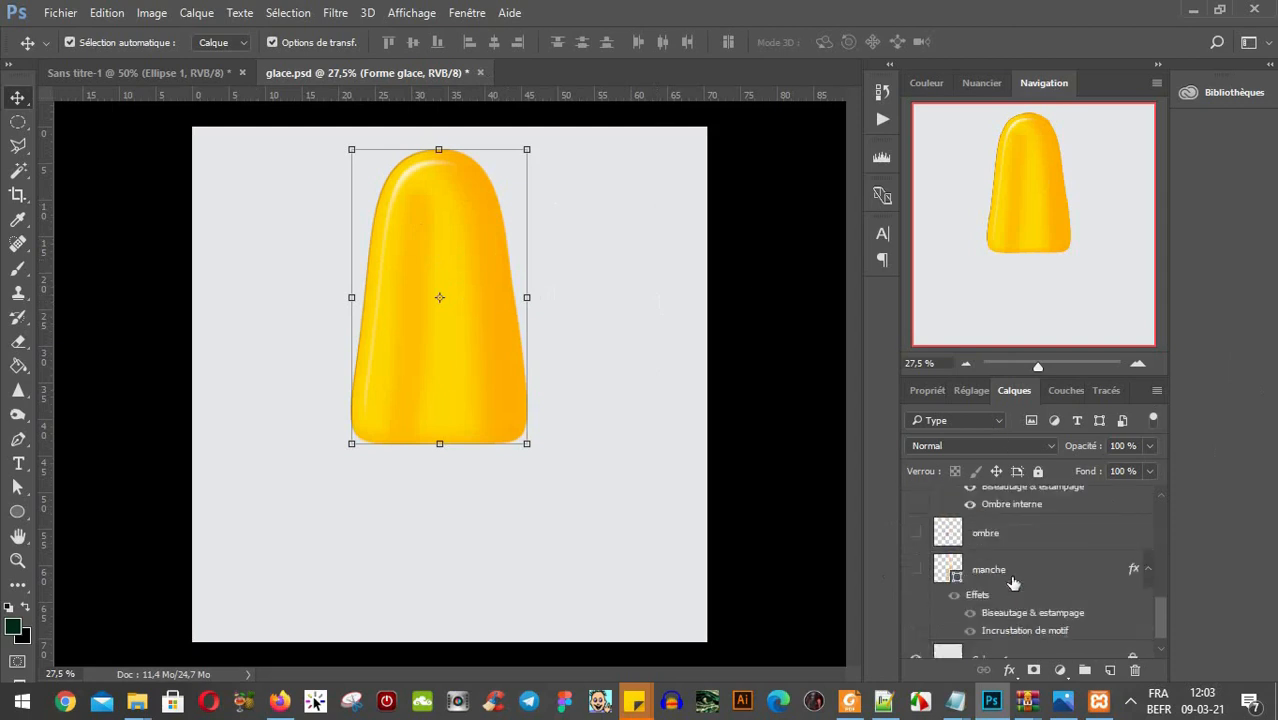
click(916, 570)
click(916, 534)
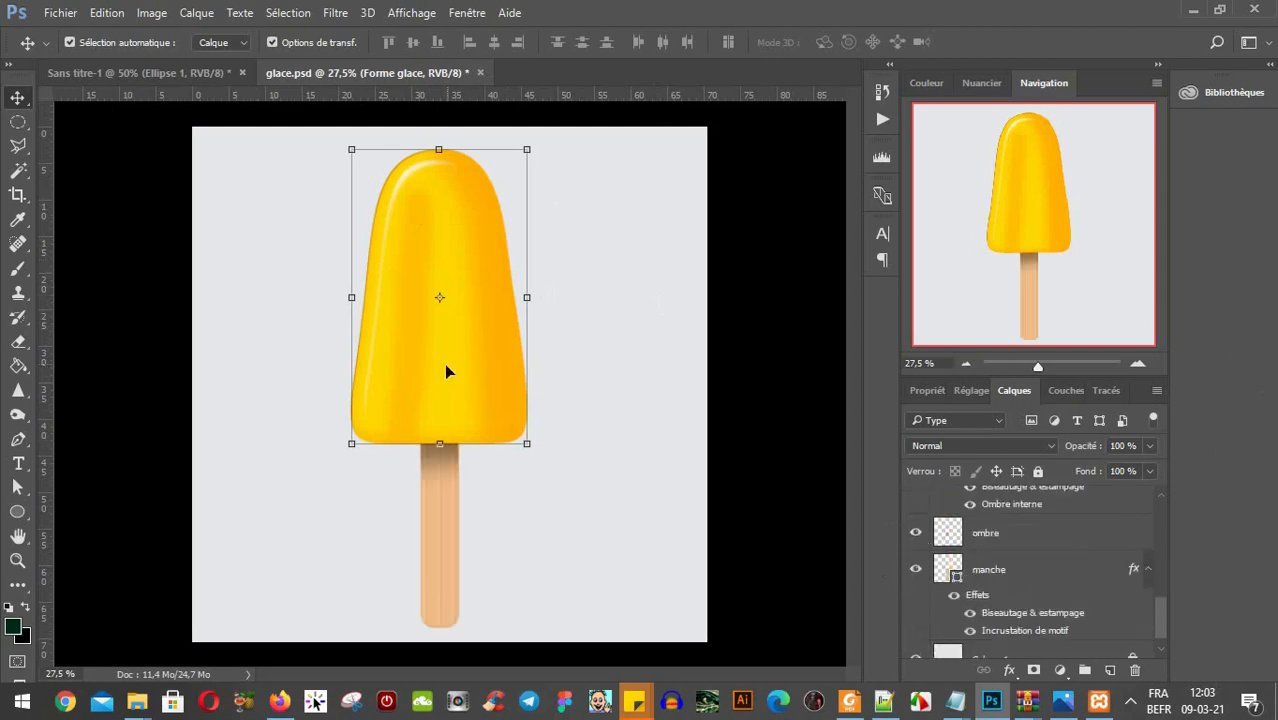
click(676, 277)
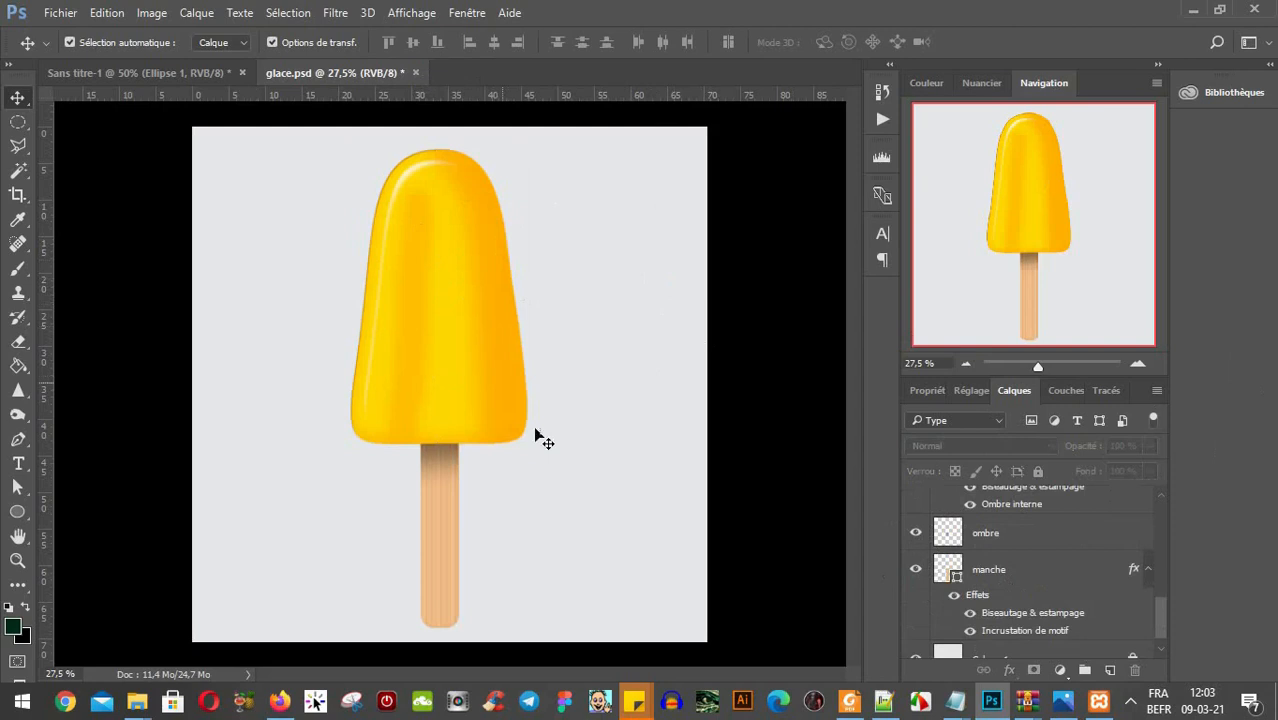
Show the goutes layer group that holds the drops on the ice cream.
scroll(1043, 566, up, 5)
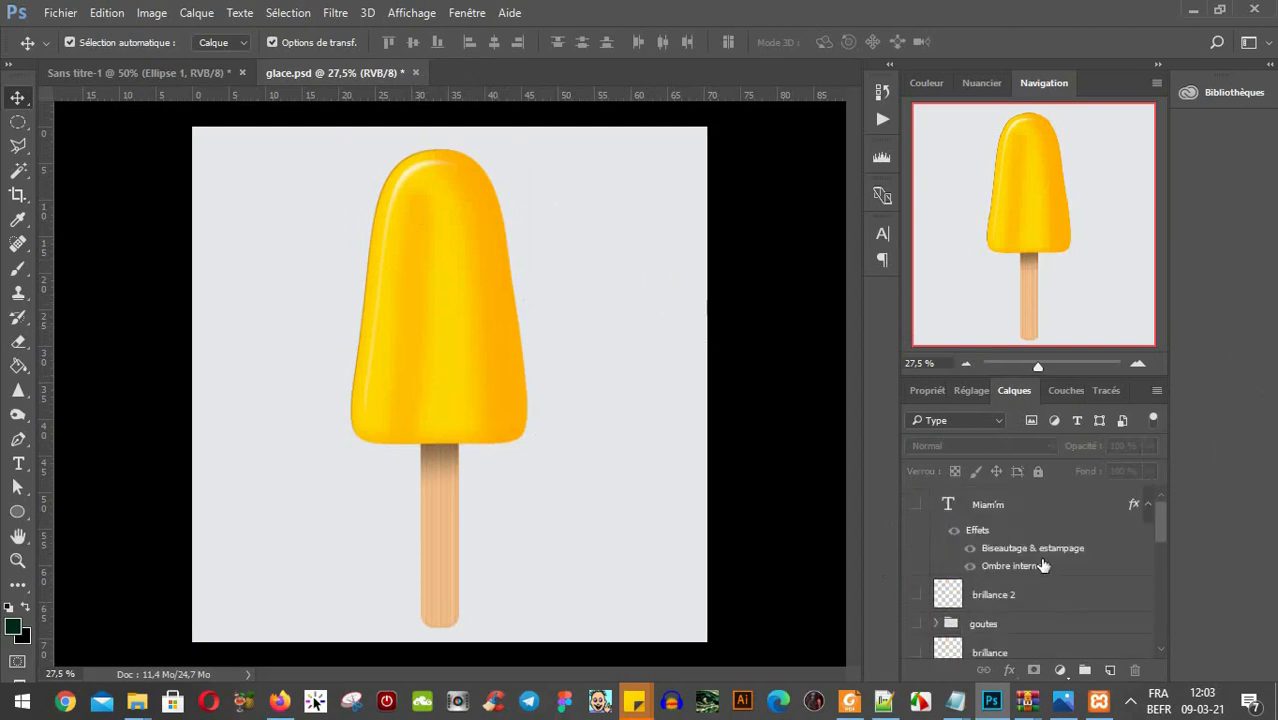
scroll(1040, 568, down, 3)
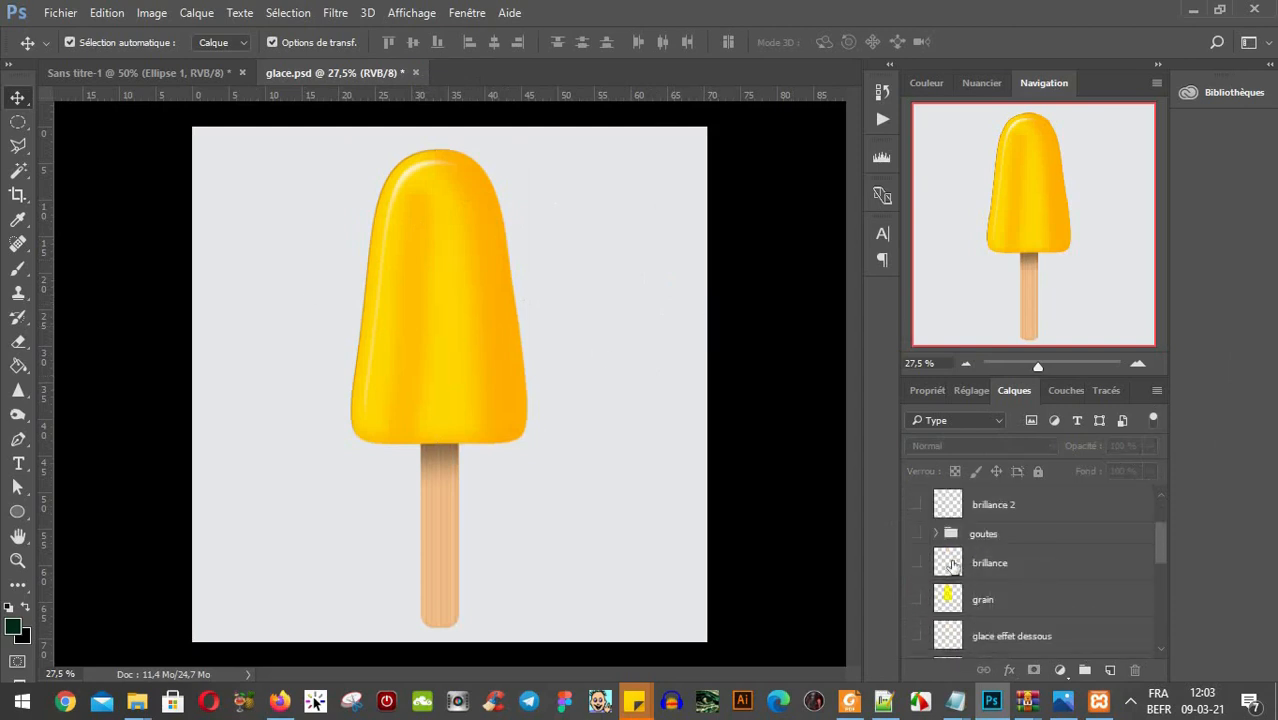
click(915, 535)
click(1138, 365)
click(1138, 365)
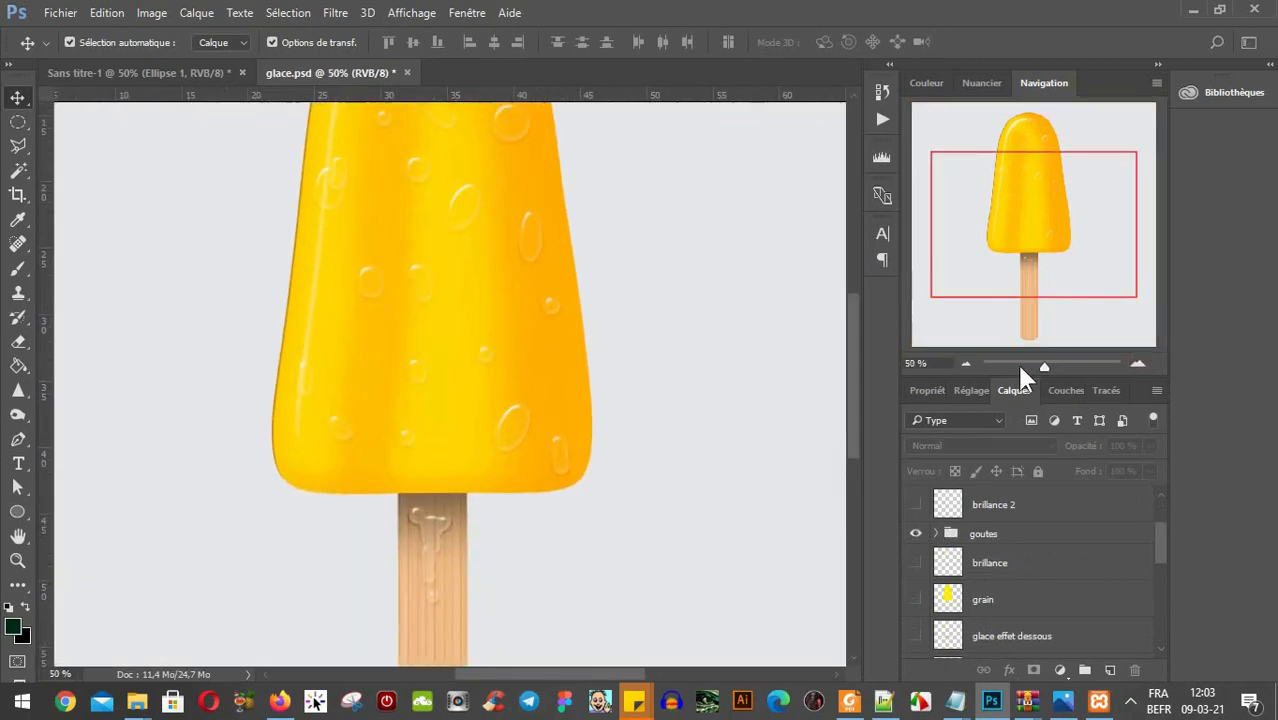
Examine which layers in the goutes group form the drops, selecting the Ellipse 4 and Ellipse 6 copie layers.
click(521, 196)
click(528, 298)
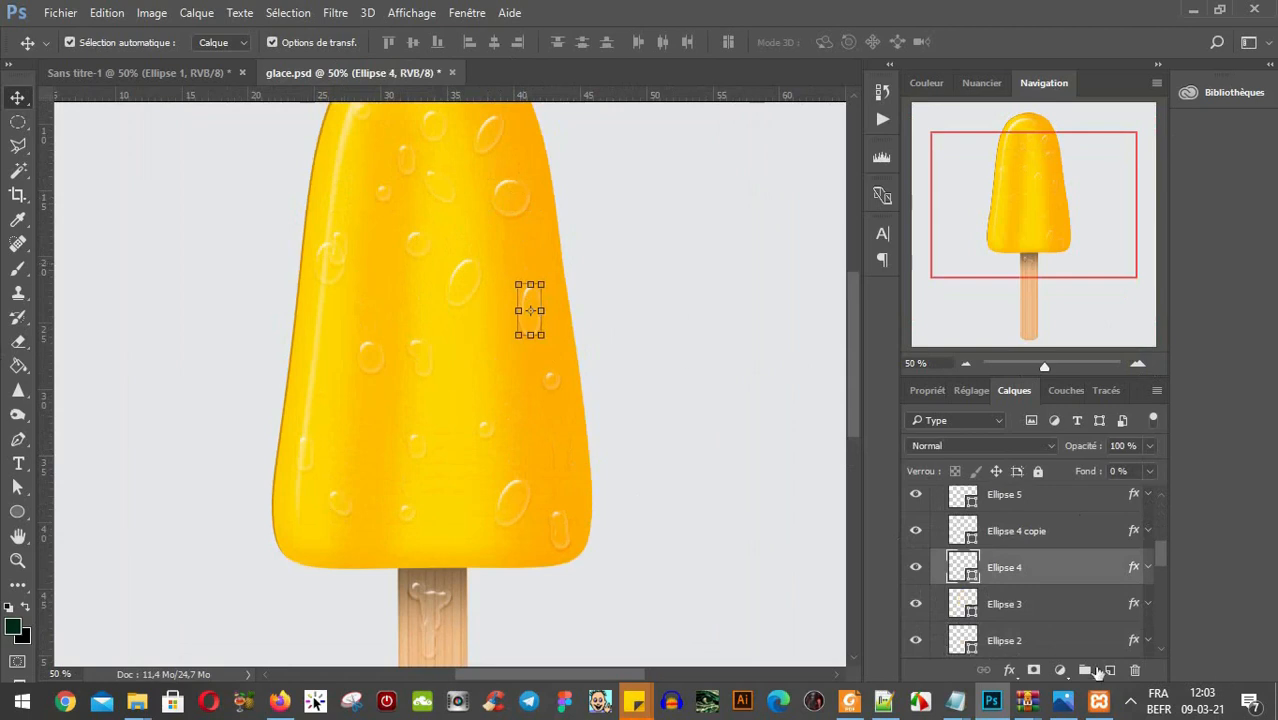
scroll(1106, 580, up, 3)
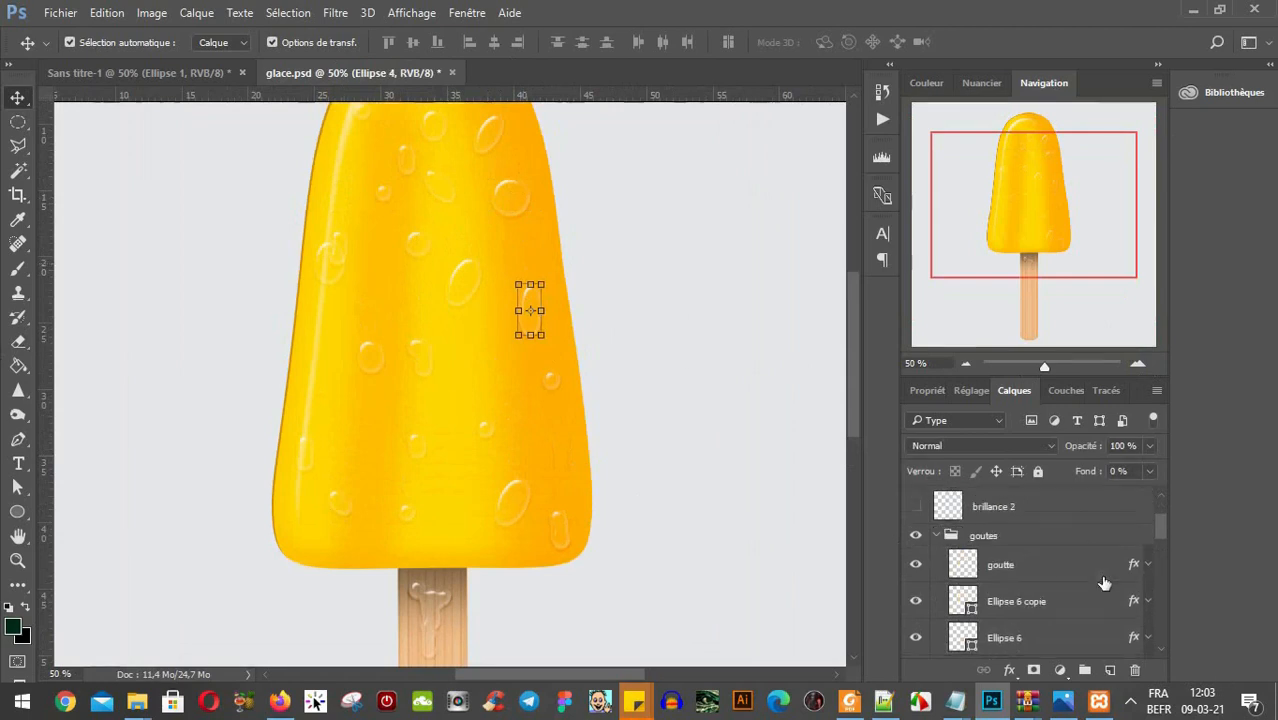
click(1010, 580)
click(1030, 604)
scroll(1038, 613, down, 3)
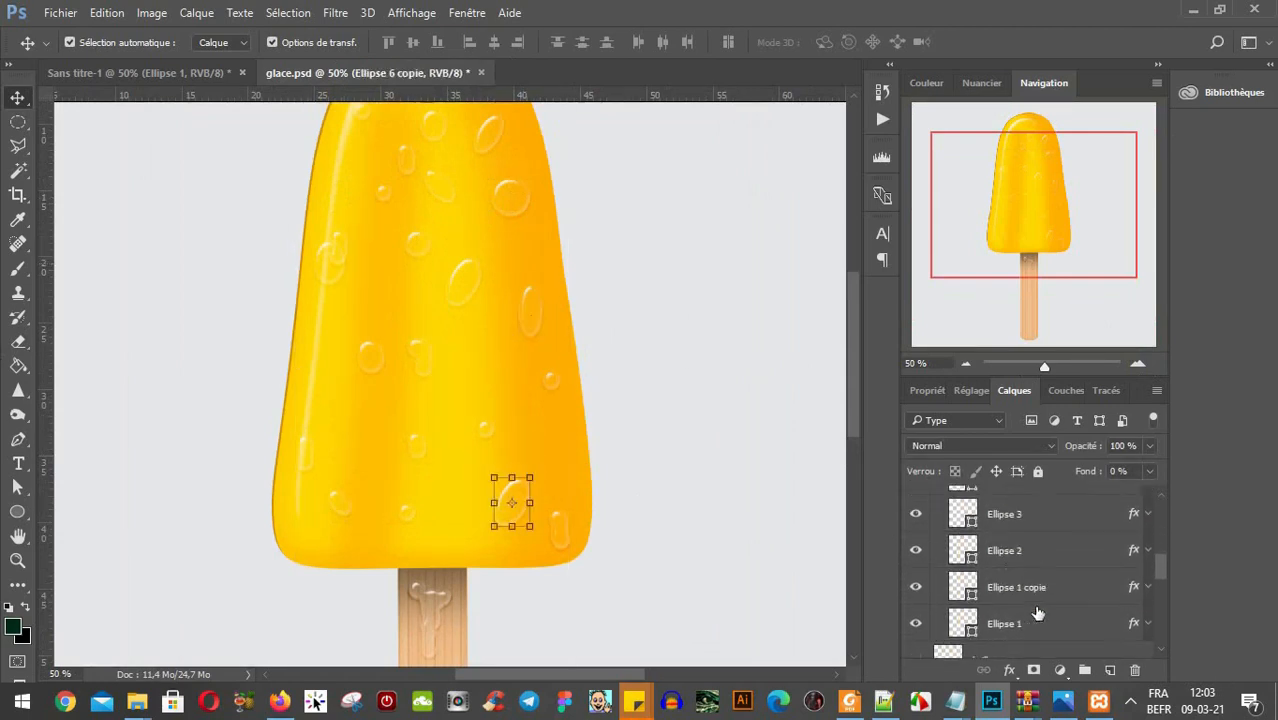
Select the layers from Ellipse 1 up to Ellipse 5 in the goutes group and hide them all.
click(968, 618)
scroll(1040, 628, up, 2)
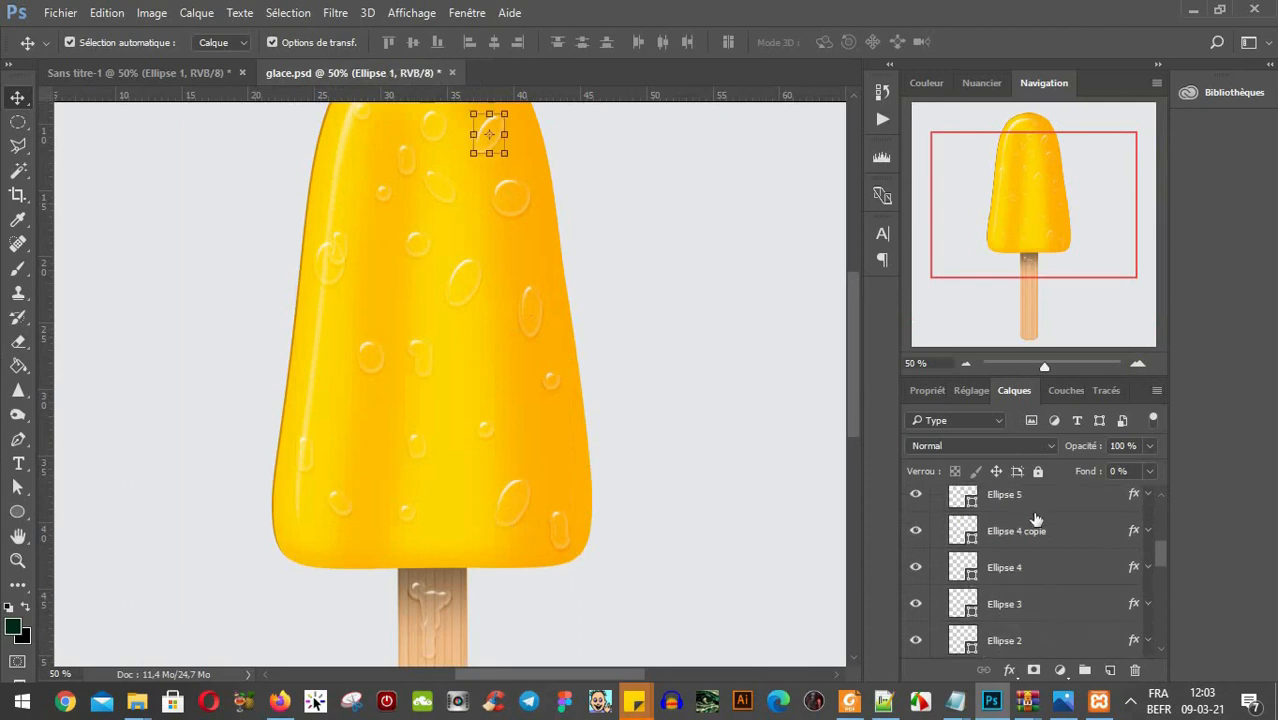
shift+click(1032, 498)
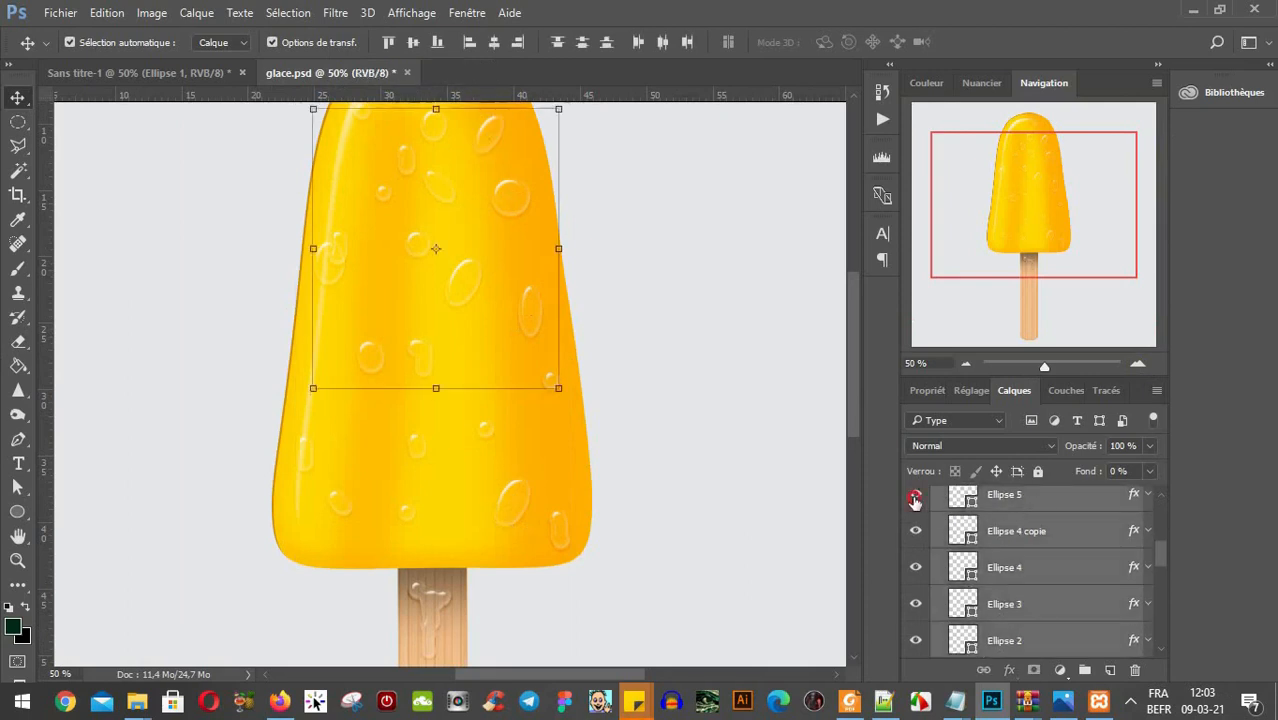
drag(915, 494, 901, 648)
scroll(906, 650, down, 2)
click(914, 594)
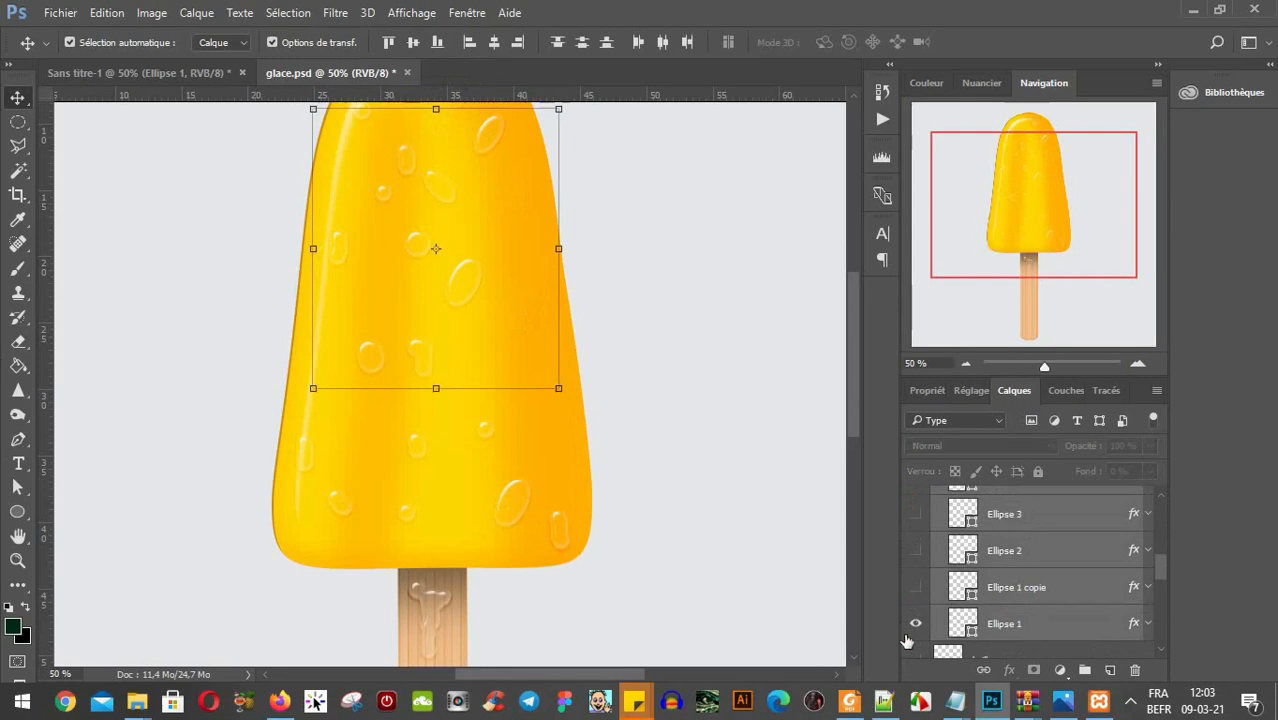
click(914, 627)
Turn off all layer effects of the goutte layer and hide the Ellipse 6 copie and Ellipse 6 layers.
scroll(1010, 615, up, 4)
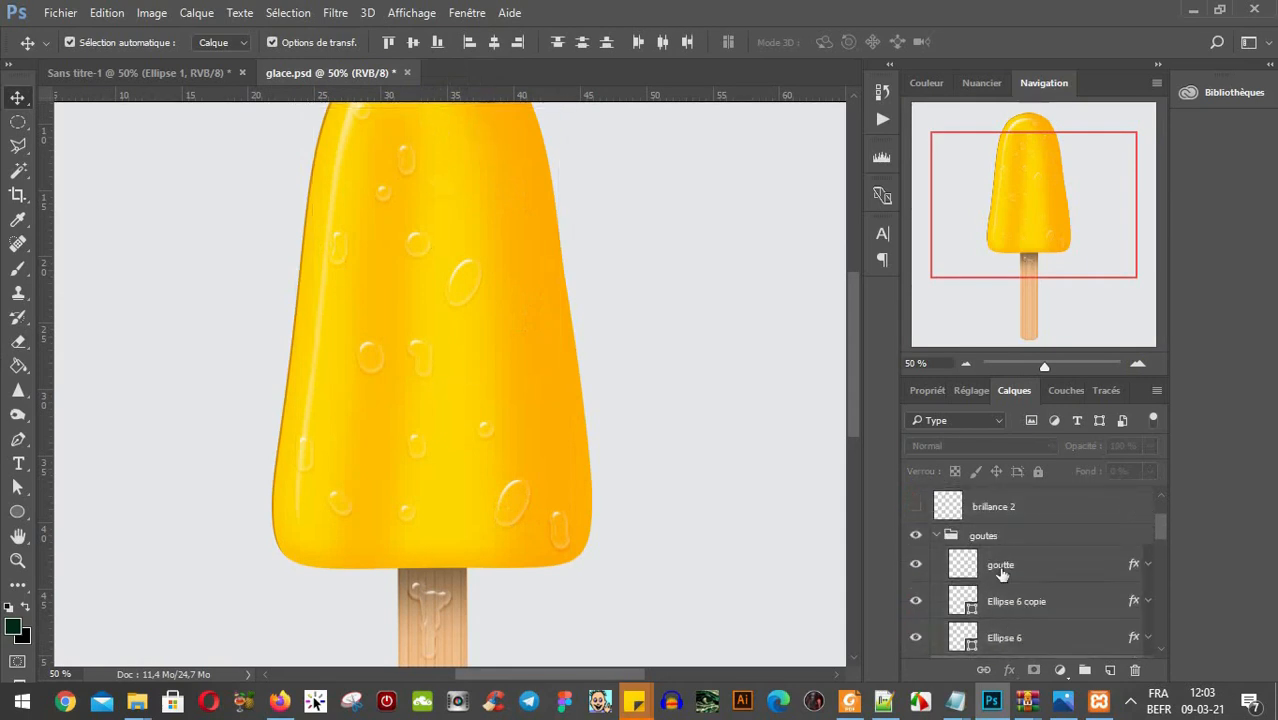
click(1003, 566)
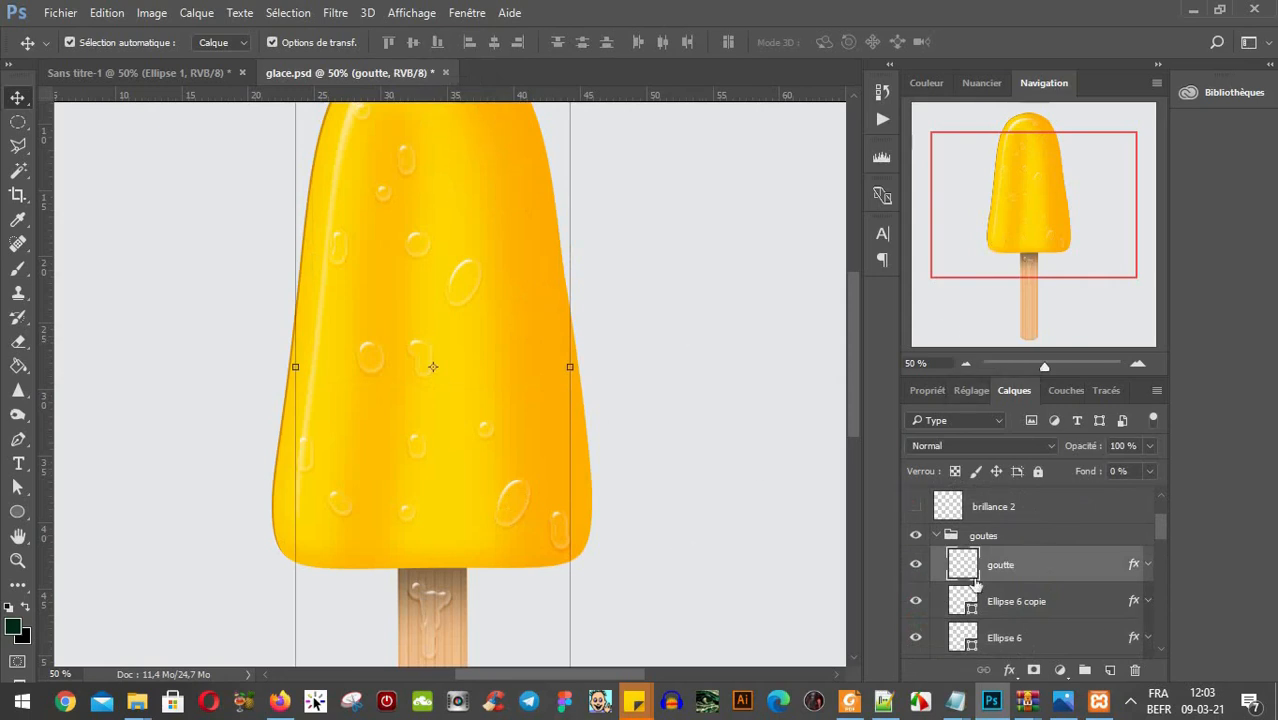
click(1147, 564)
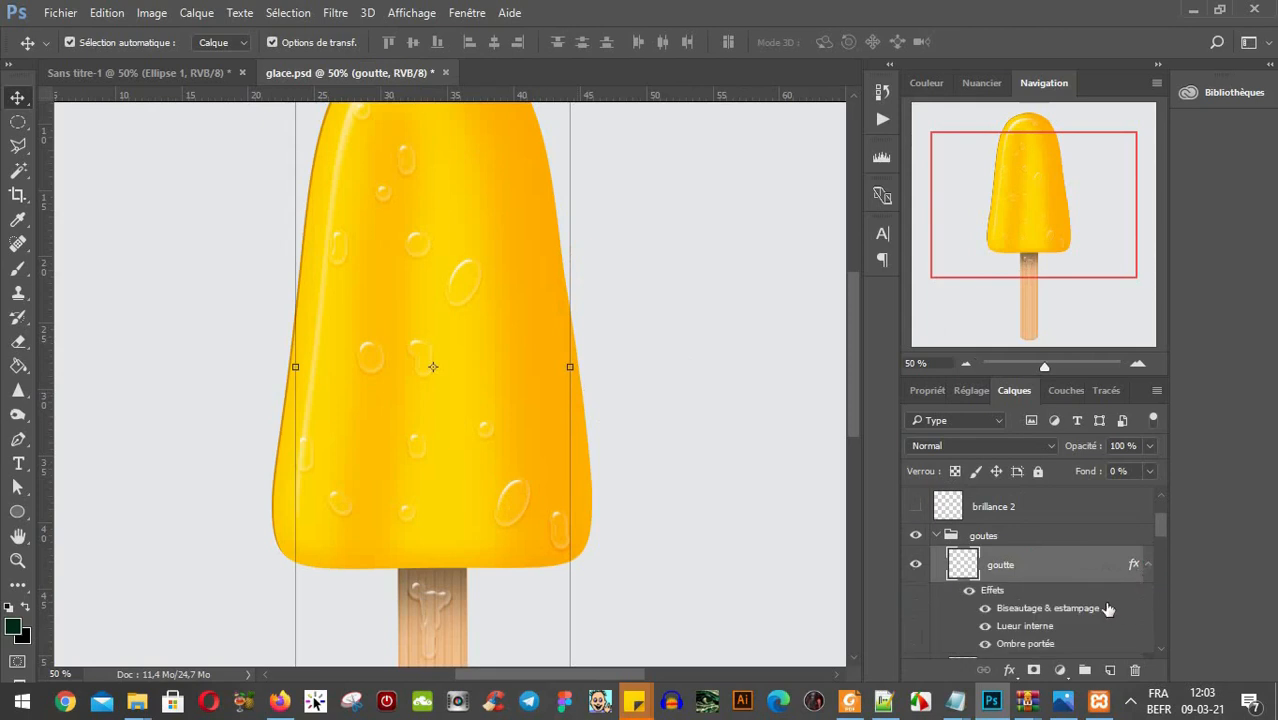
scroll(1108, 608, down, 2)
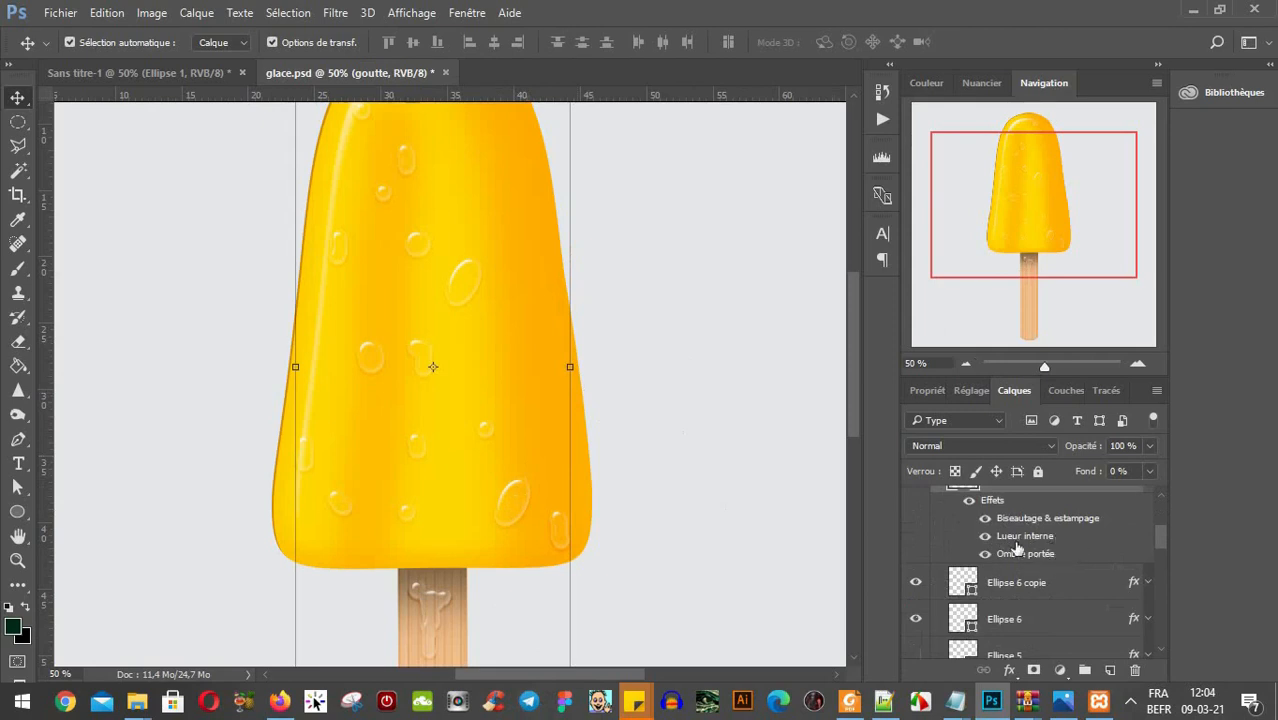
click(970, 501)
scroll(1095, 580, up, 2)
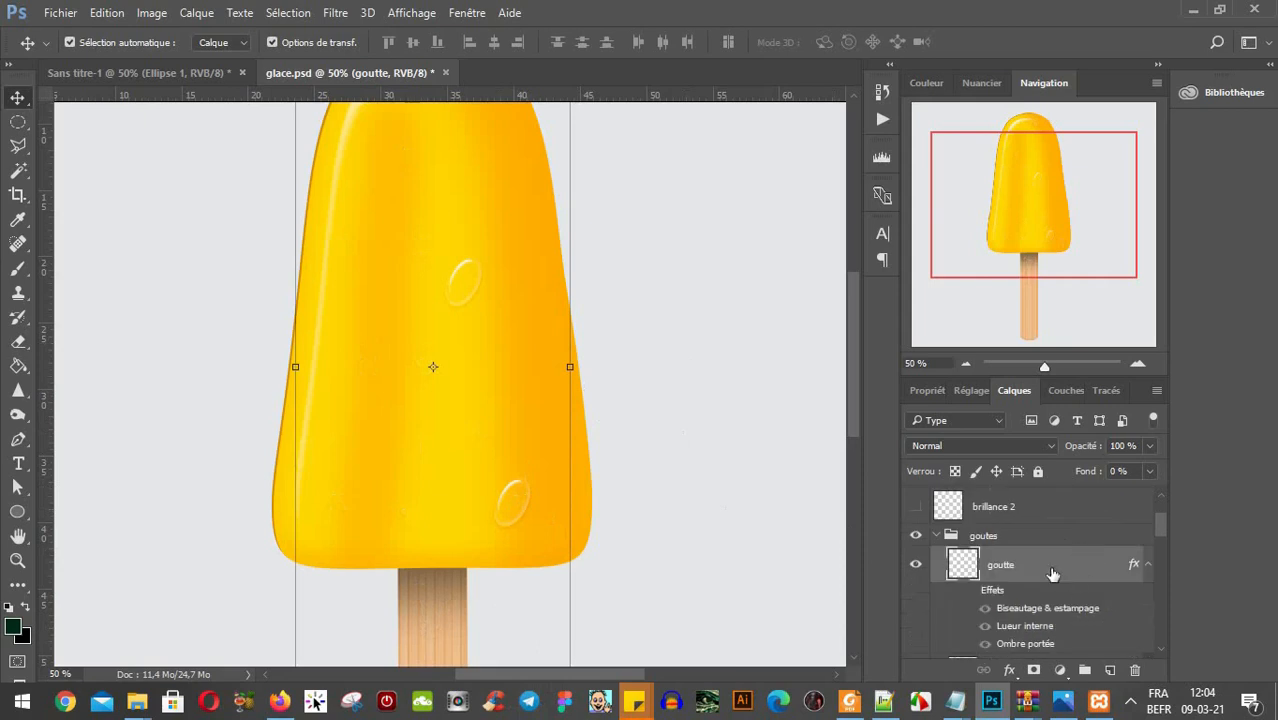
scroll(1006, 570, down, 5)
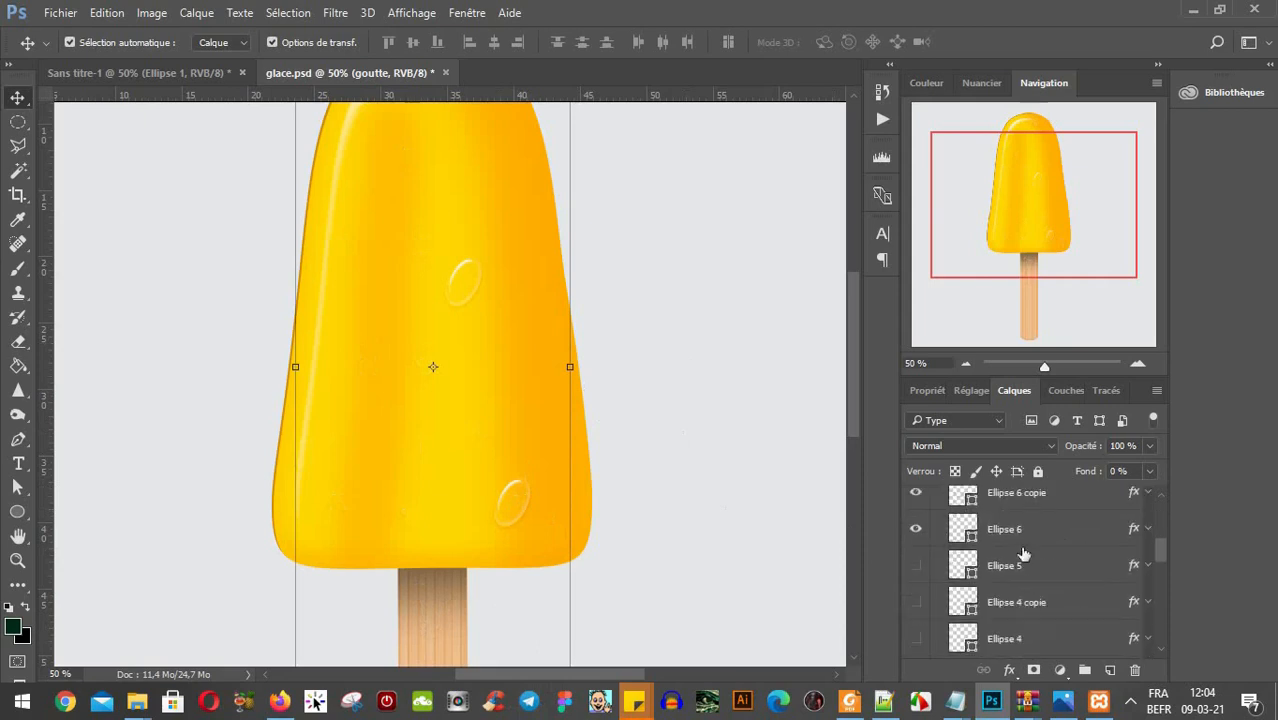
drag(918, 496, 919, 528)
Set the goutte layer's fill to 100 % and activate the Brush tool.
scroll(1003, 568, up, 4)
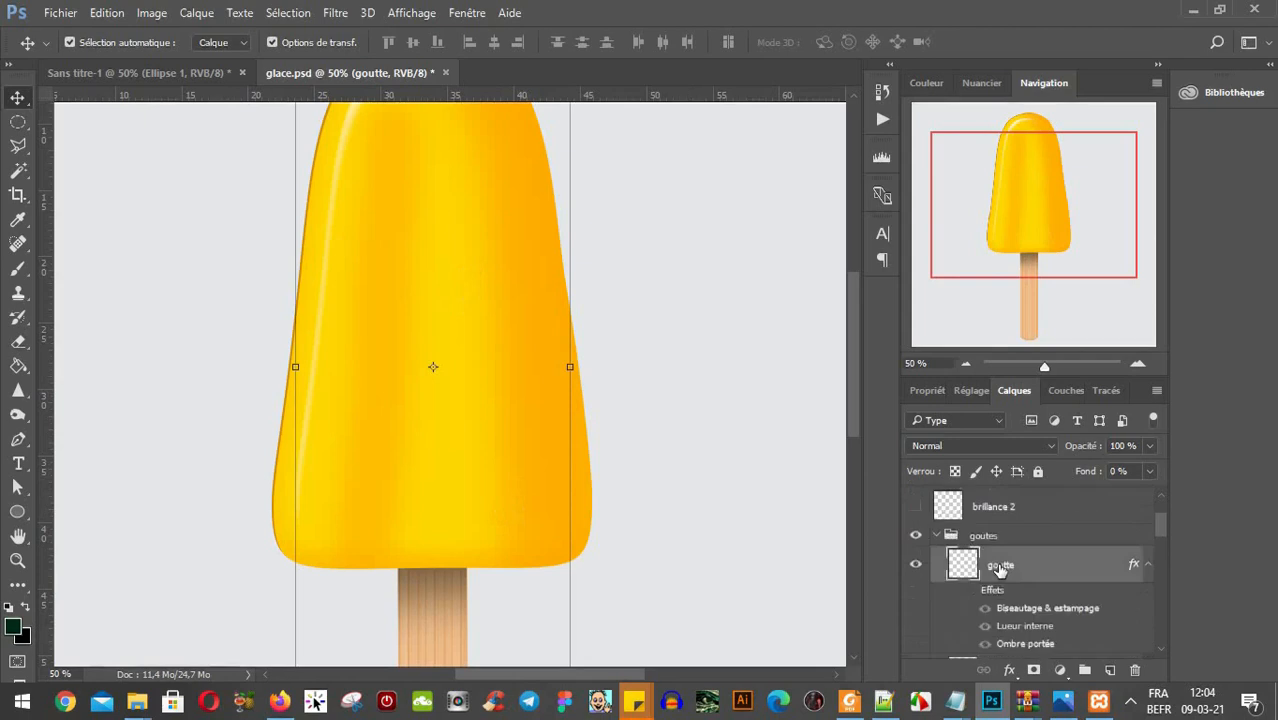
scroll(925, 562, down, 2)
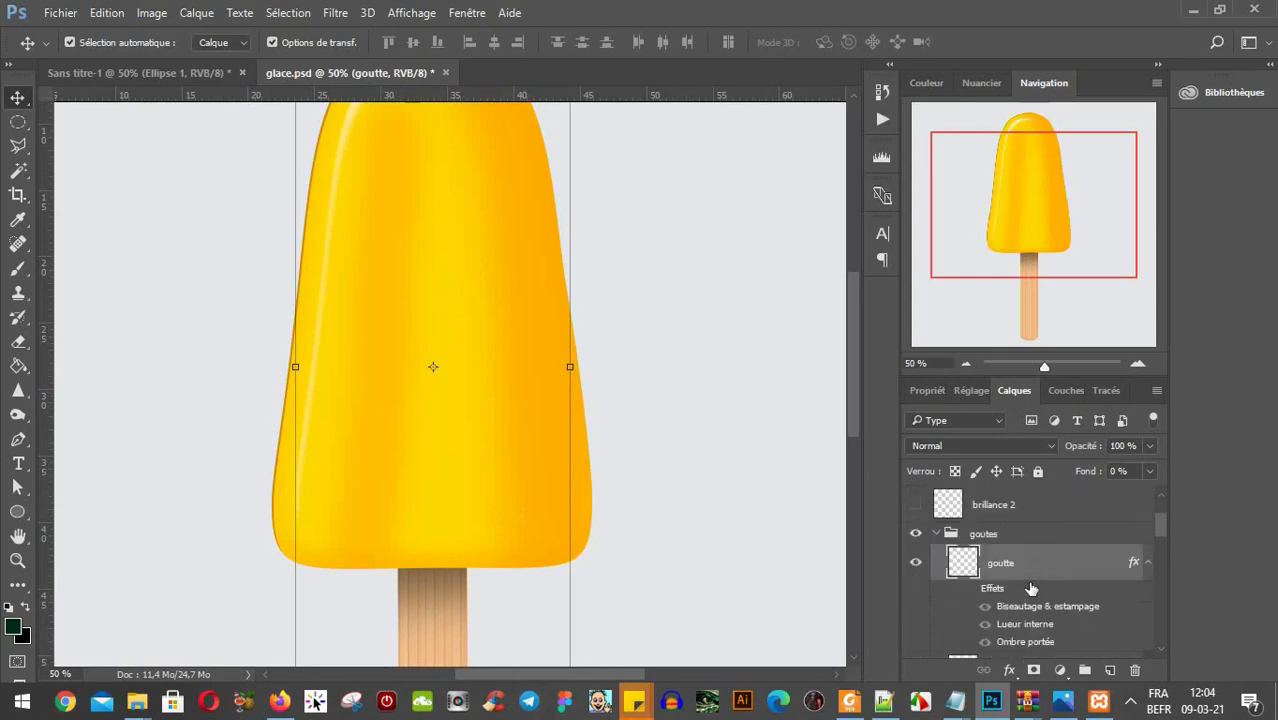
click(1150, 472)
drag(1165, 490, 1172, 490)
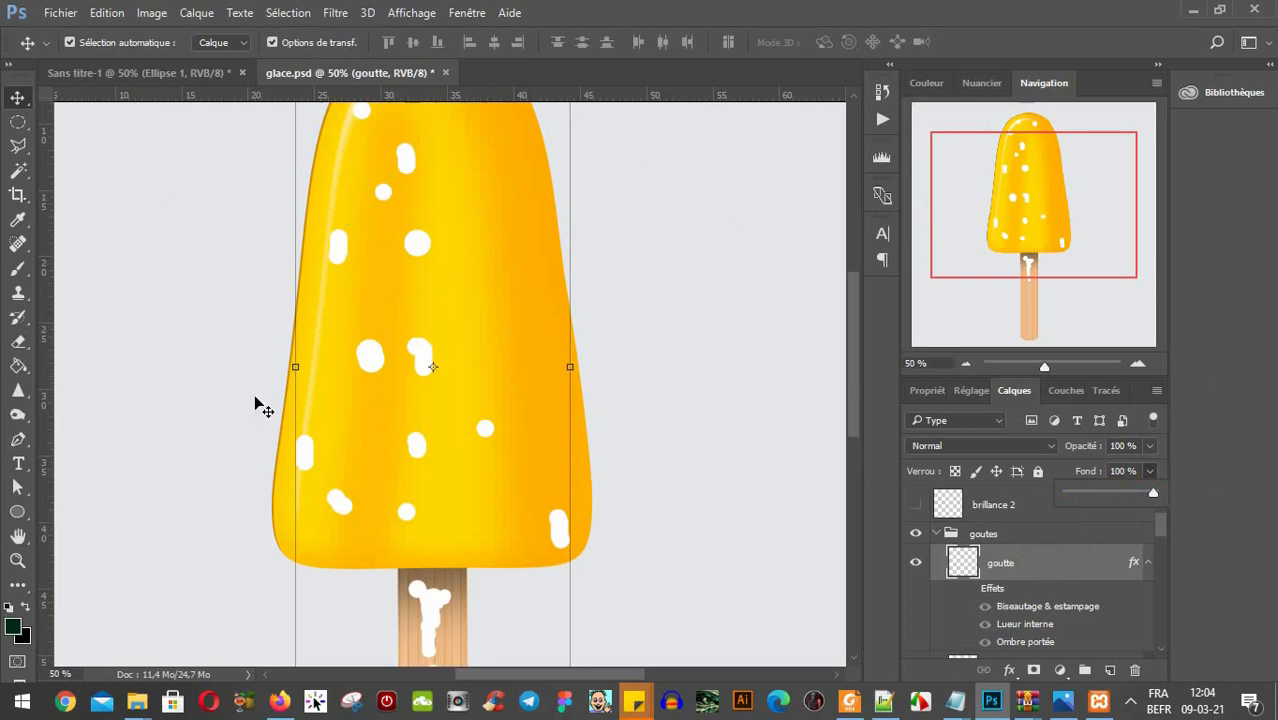
click(363, 356)
key(b)
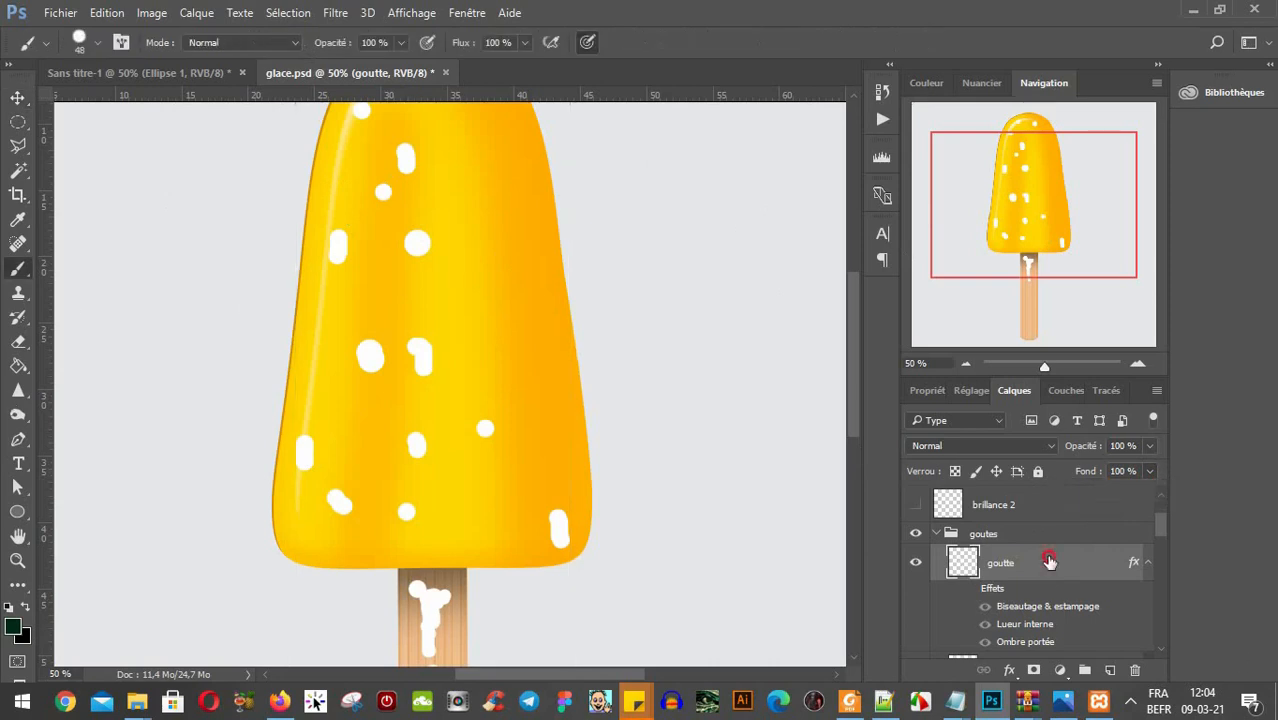
Set the foreground colour to white, ffffff, for painting on the goutte layer.
key(d)
click(18, 627)
text(ffffff)
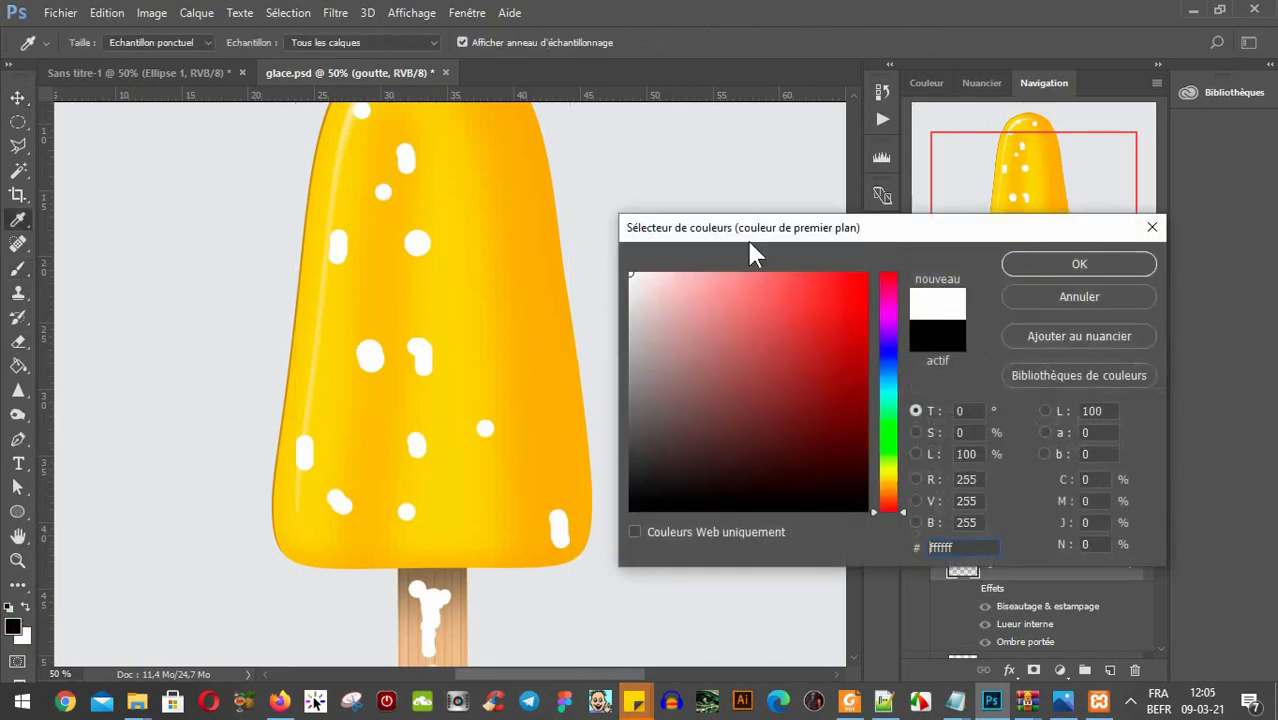
click(1072, 265)
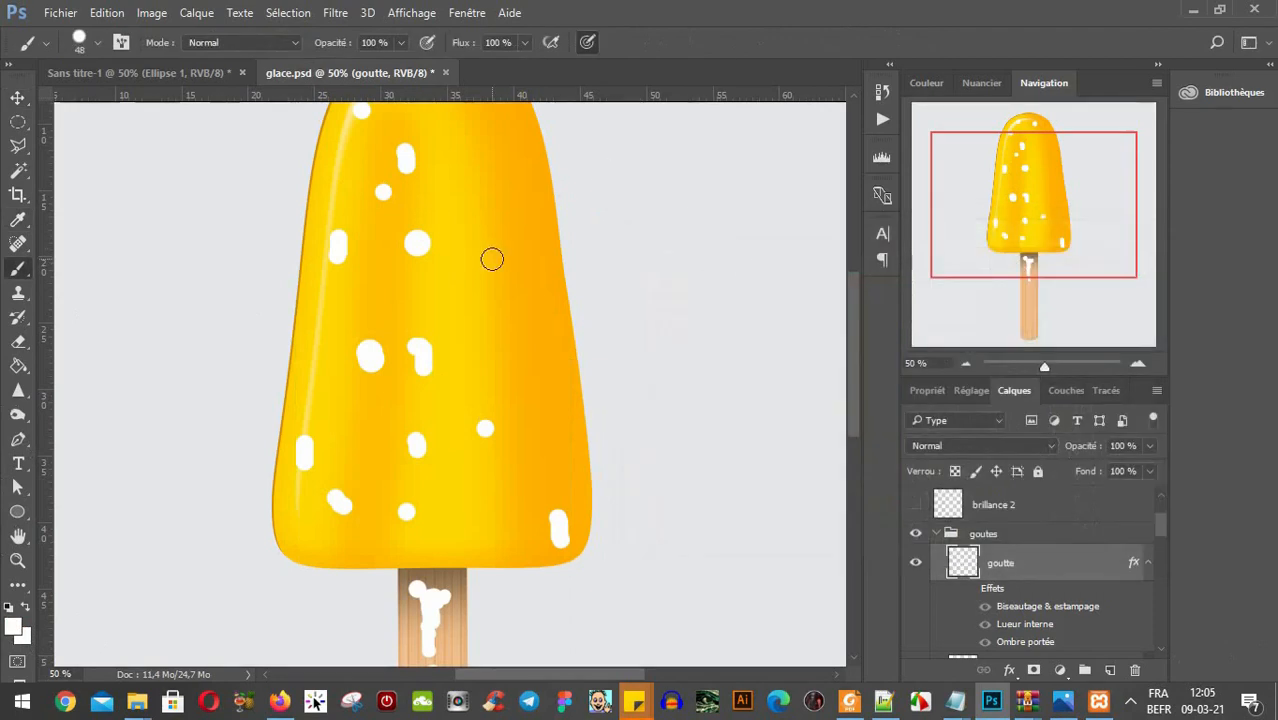
Paint five round white drops on the right half of the ice cream on the goutte layer.
click(492, 259)
click(510, 307)
click(513, 208)
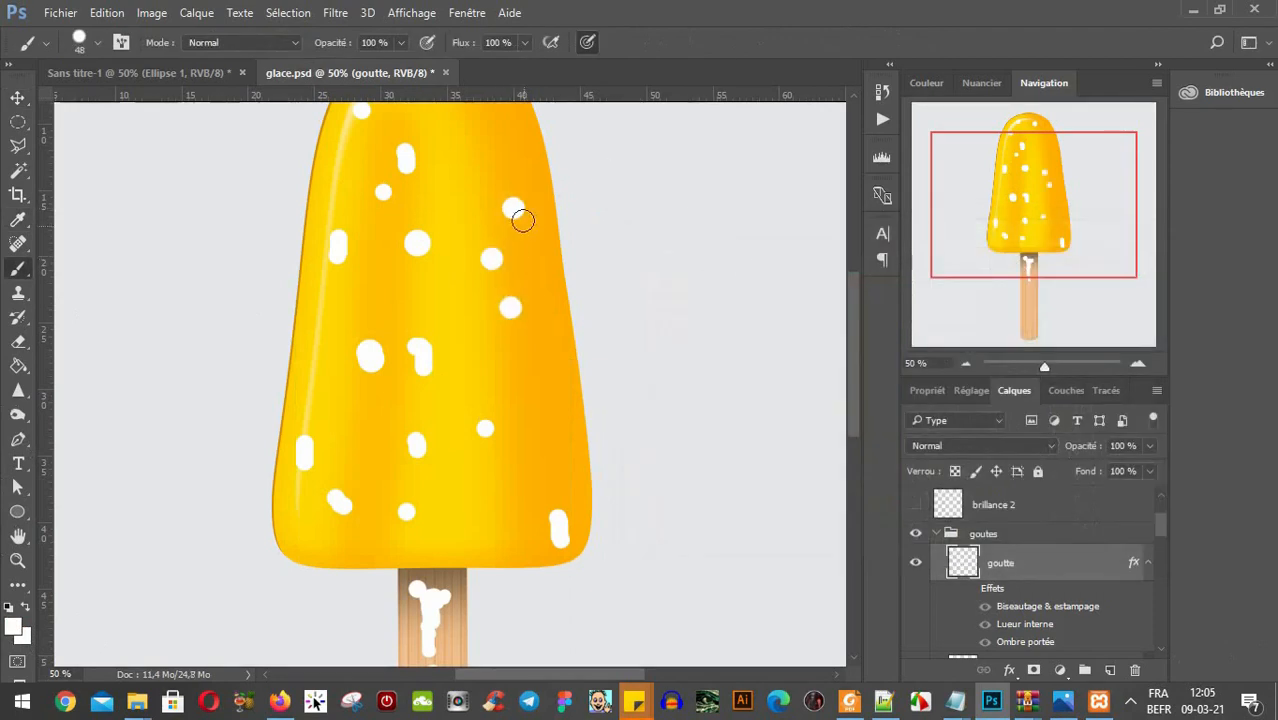
click(546, 349)
click(501, 349)
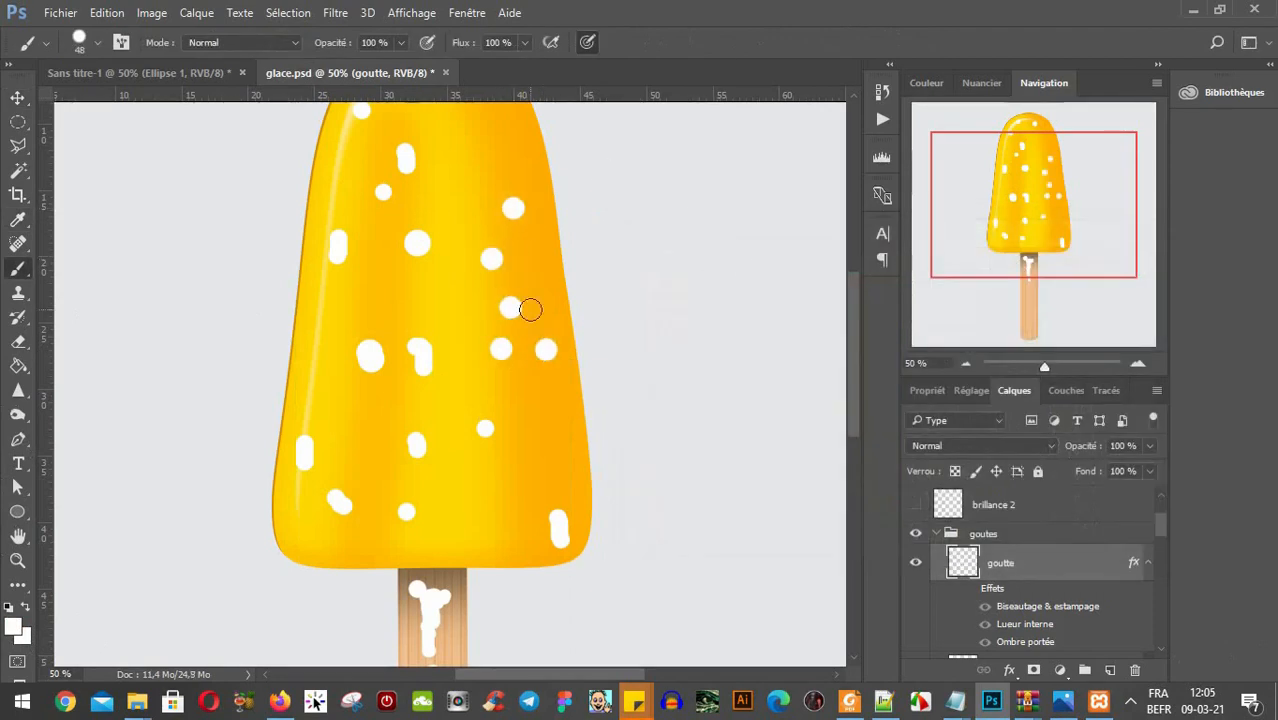
Activate the elliptical selection tool, look at its variants and undo the five painted drops.
click(17, 123)
right_click(17, 122)
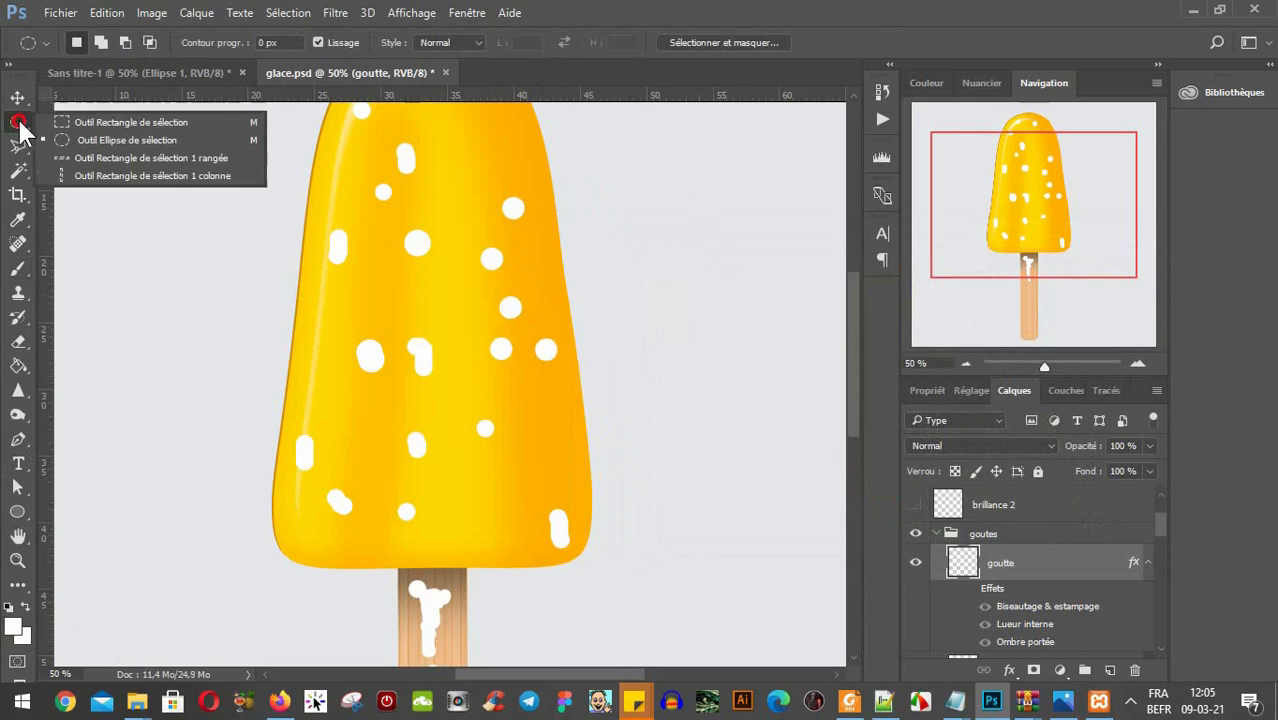
click(771, 2)
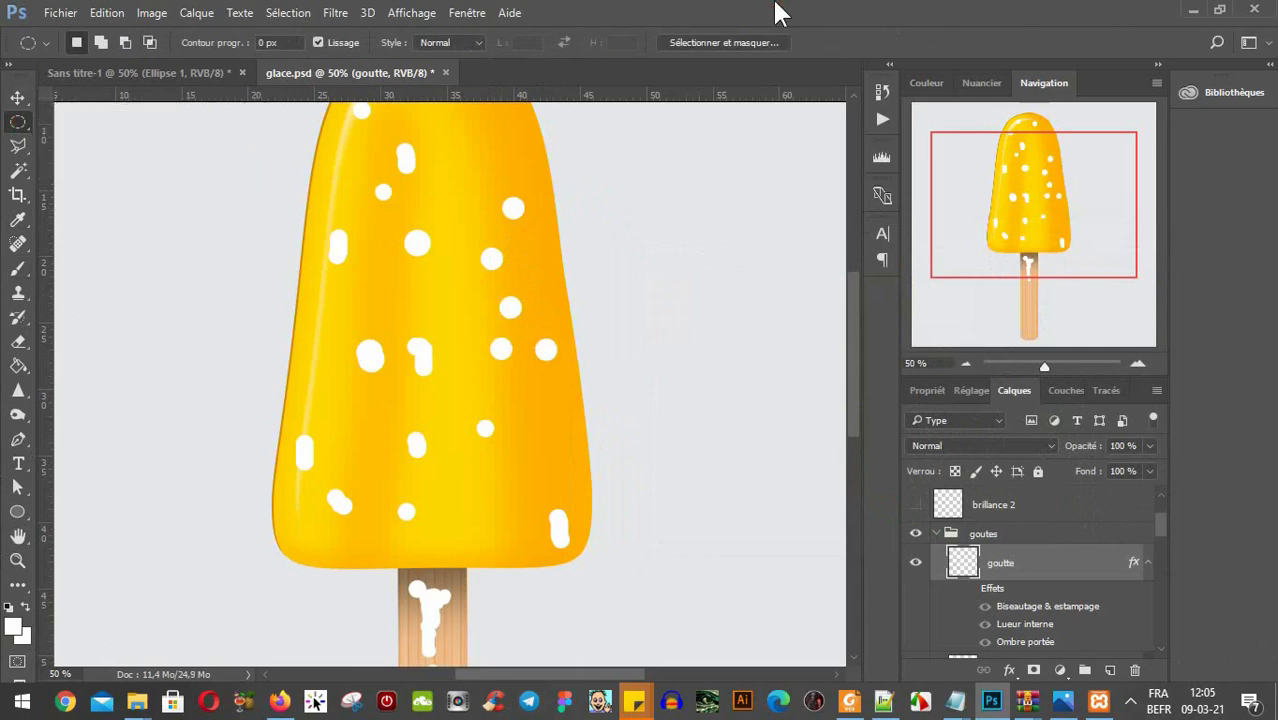
key(ctrl+alt+z)
key(ctrl+alt+z)
key(ctrl+alt+z)
key(ctrl+alt+z)
key(ctrl+alt+z)
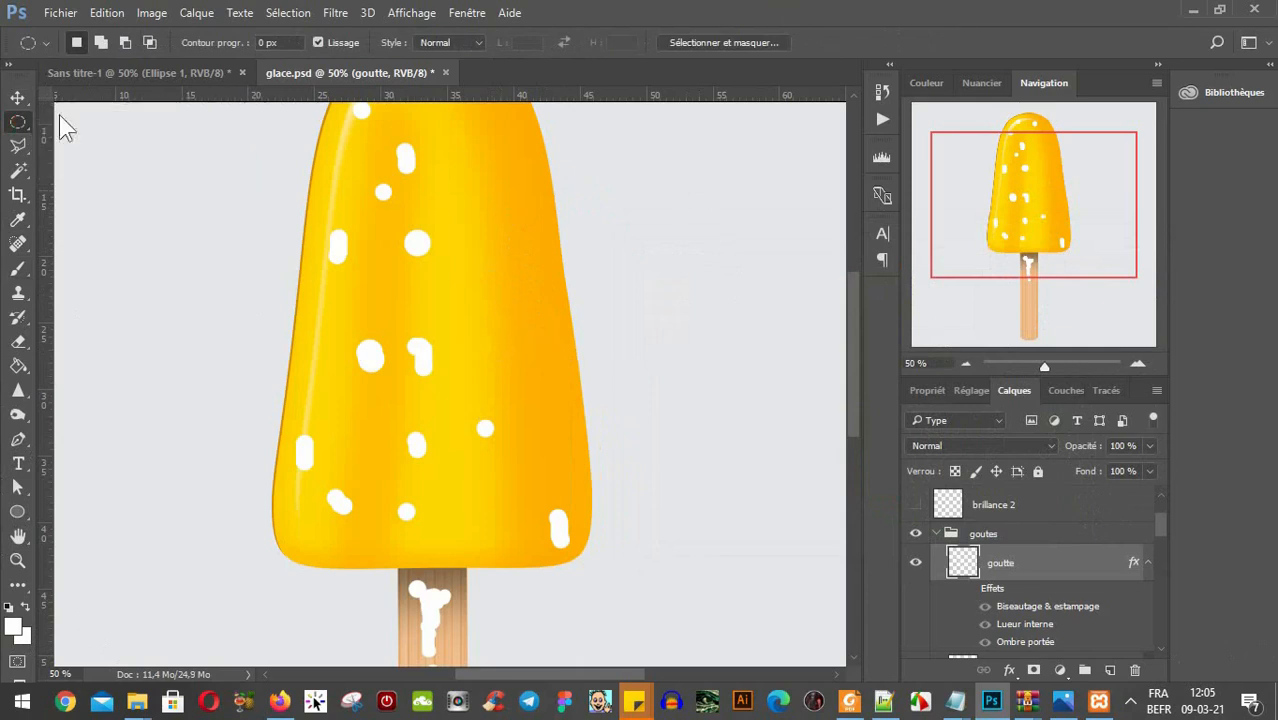
Set the goutte layer's fill to 0 % and turn its layer effects back on.
click(17, 98)
click(1148, 471)
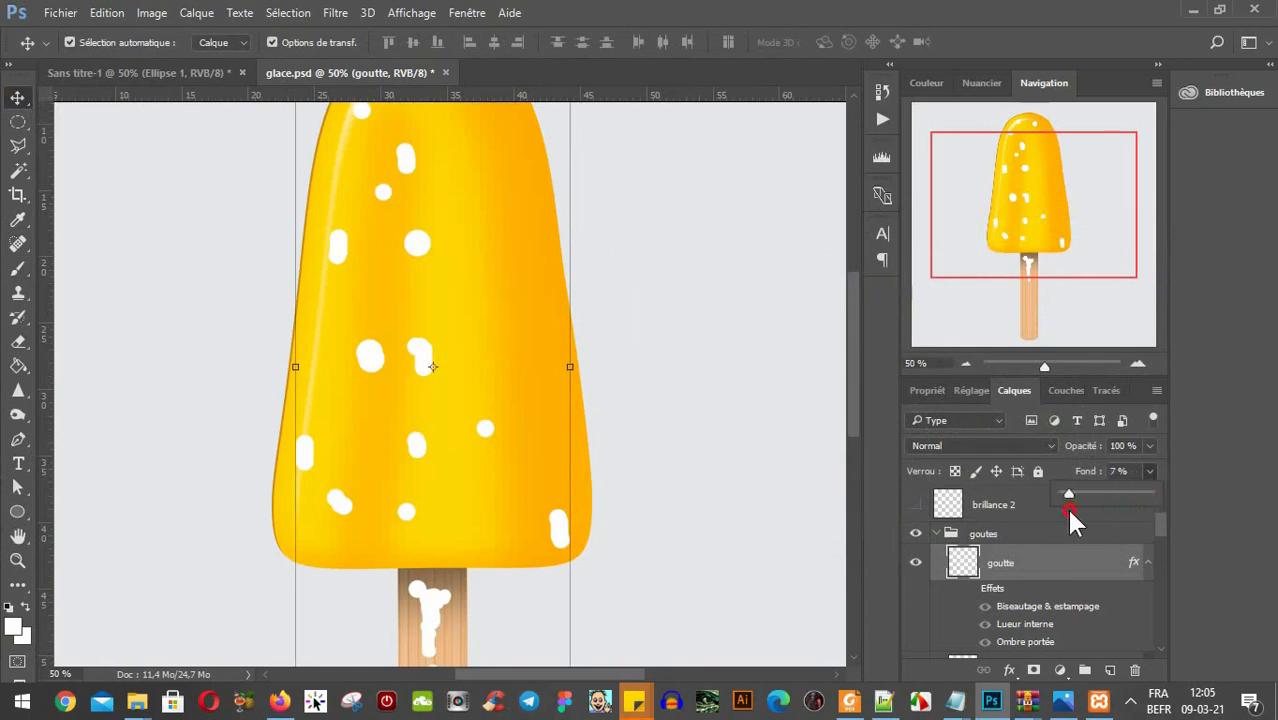
mouse_move(1068, 508)
mouse_down()
mouse_move(1045, 506)
mouse_move(1104, 503)
mouse_move(1056, 505)
mouse_up()
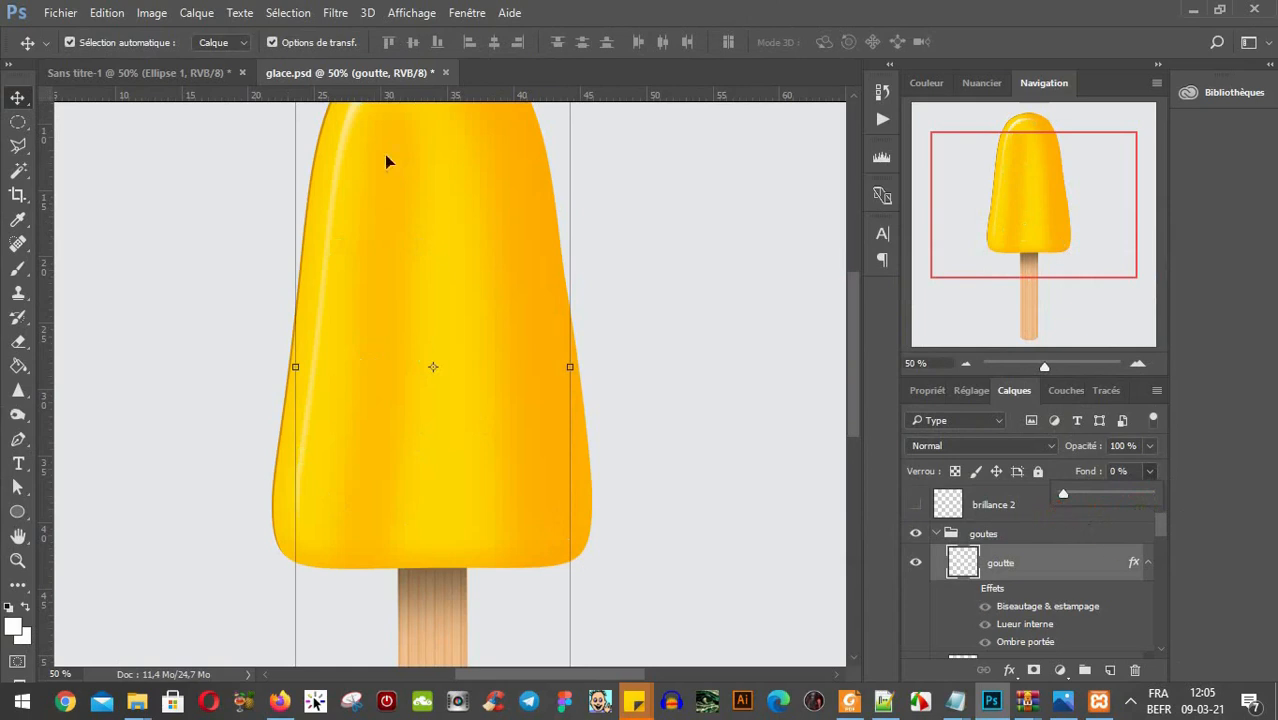
click(974, 591)
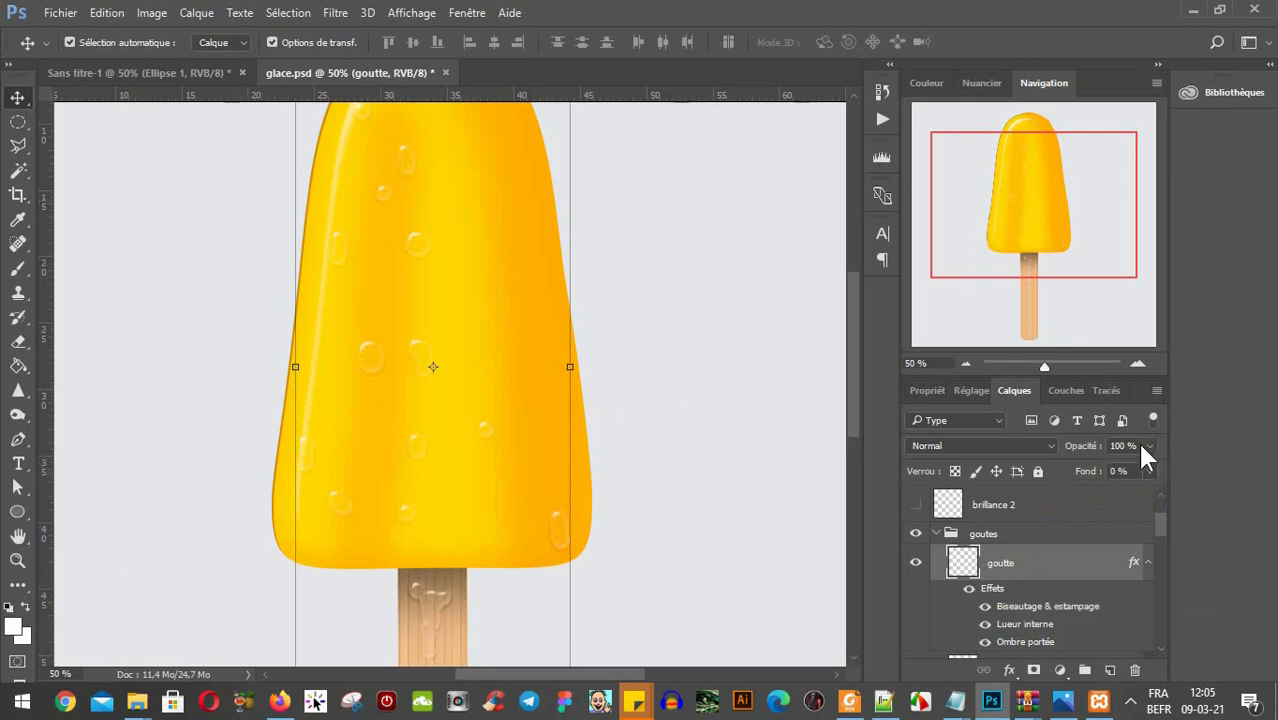
Compare the drops with the goutte layer's fill at 100 % and at 0 %, ending at 0 %.
click(1151, 471)
drag(1062, 491, 1167, 495)
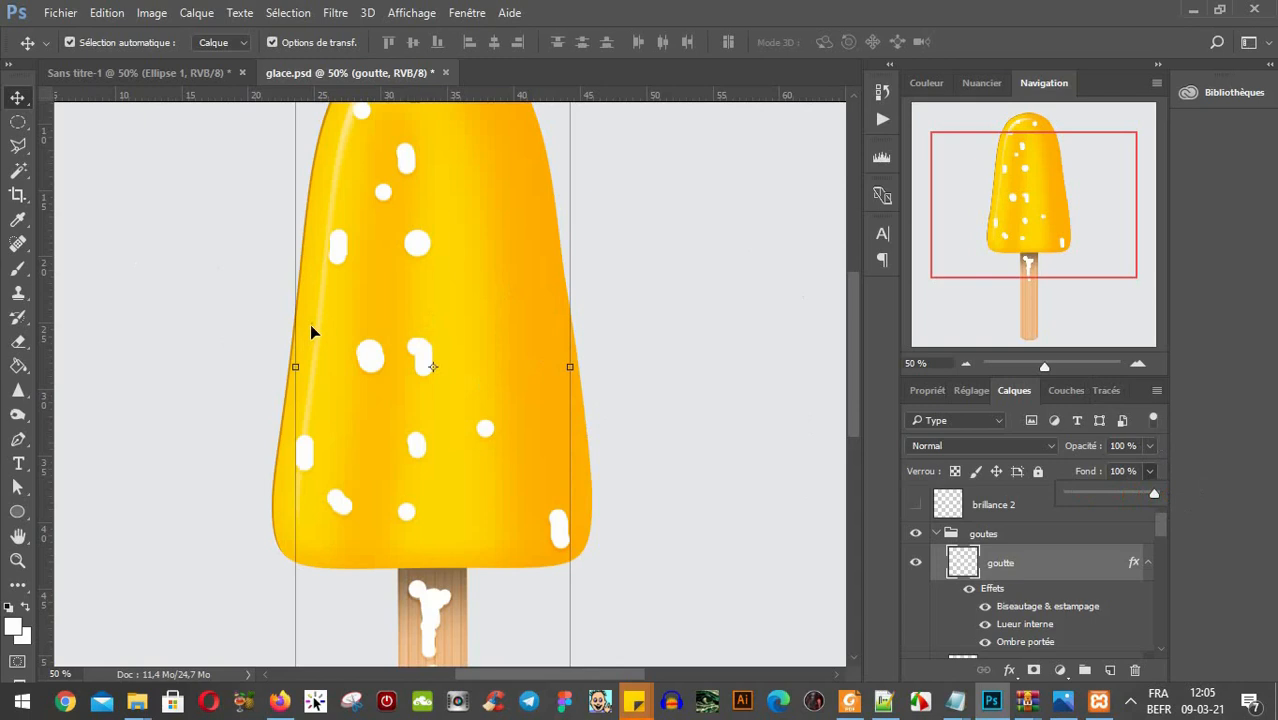
drag(1152, 500, 892, 509)
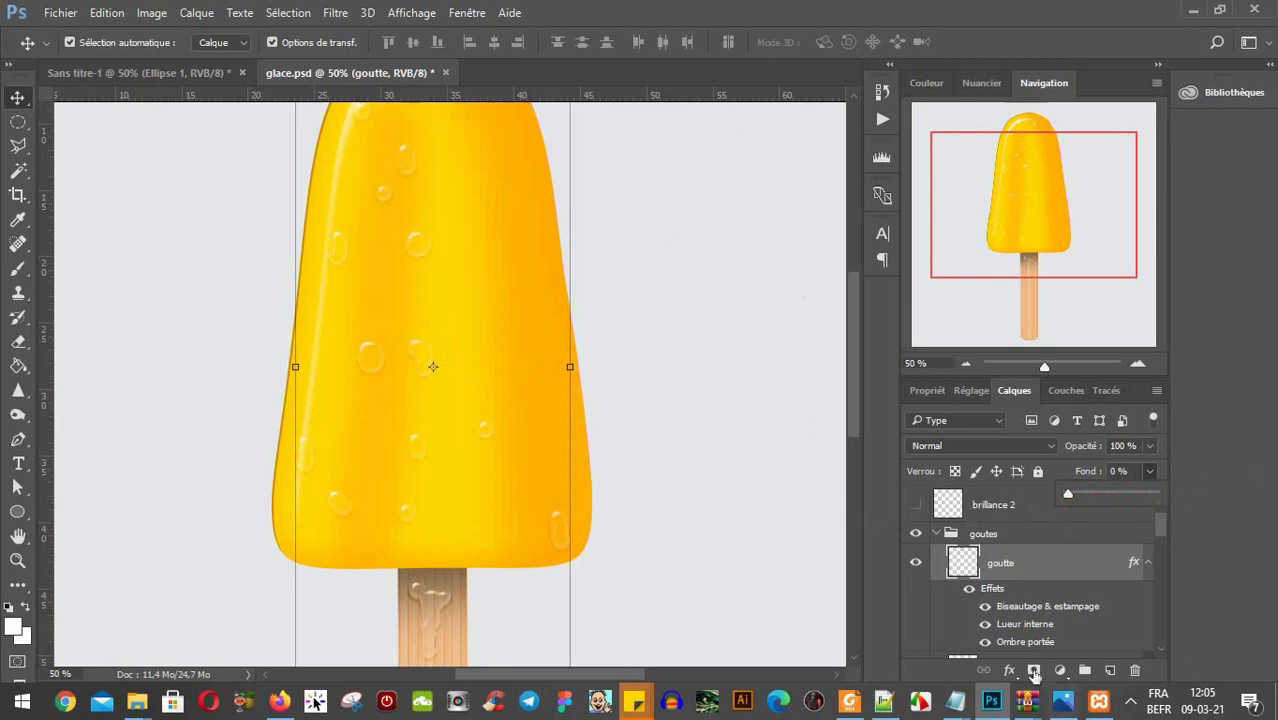
Try the goutte layer's Biseautage & estampage with 78 % depth and 65 % shadow opacity, and toggle the effect off and on.
click(1045, 606)
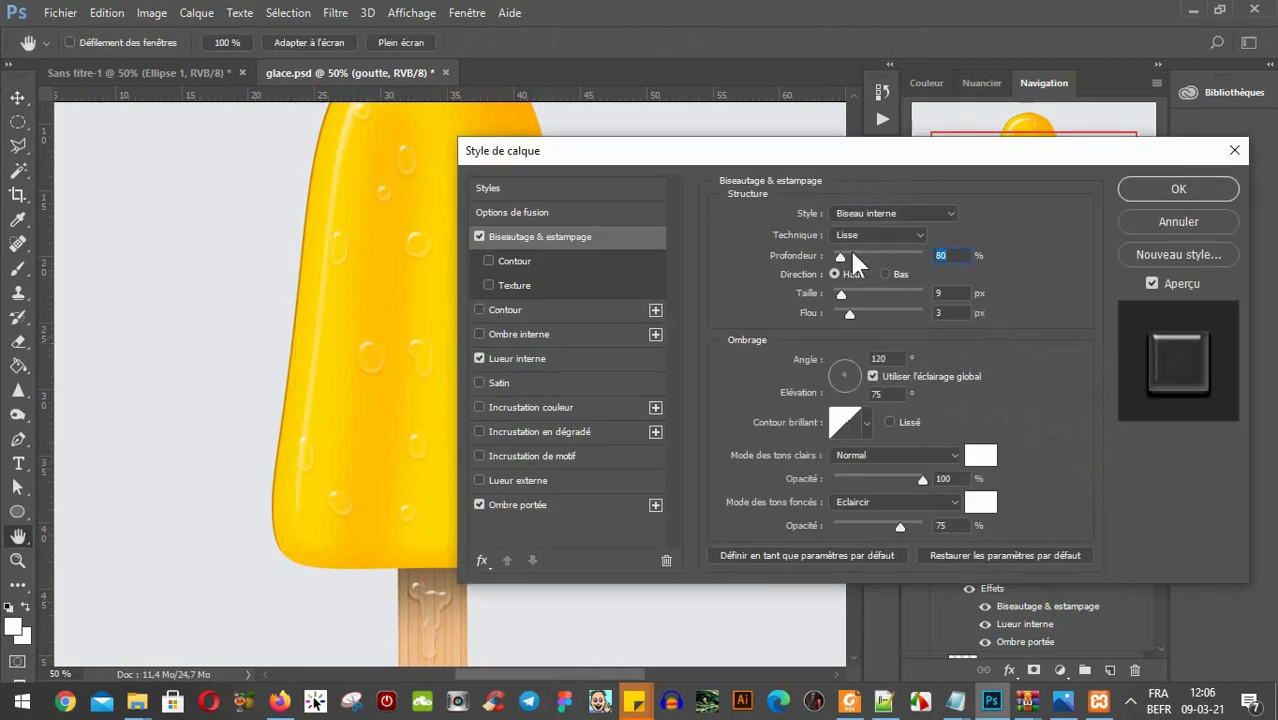
drag(894, 159, 1011, 134)
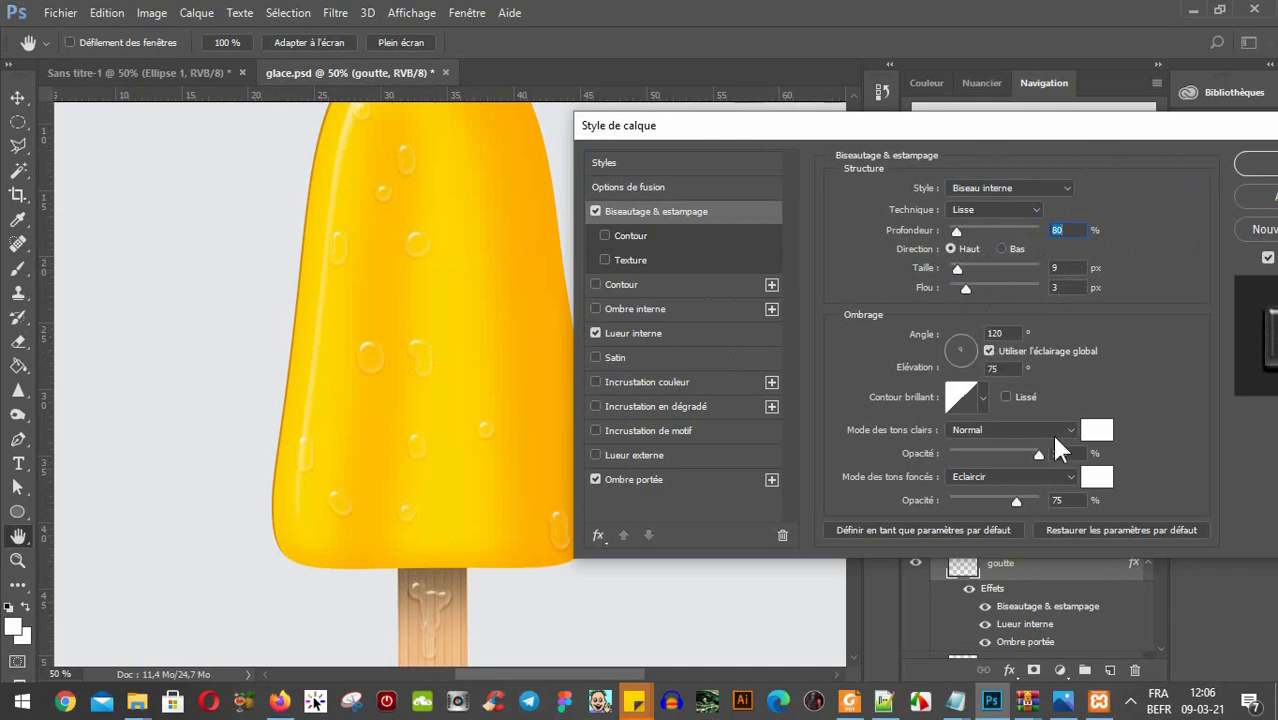
key(Down)
drag(1013, 502, 1059, 488)
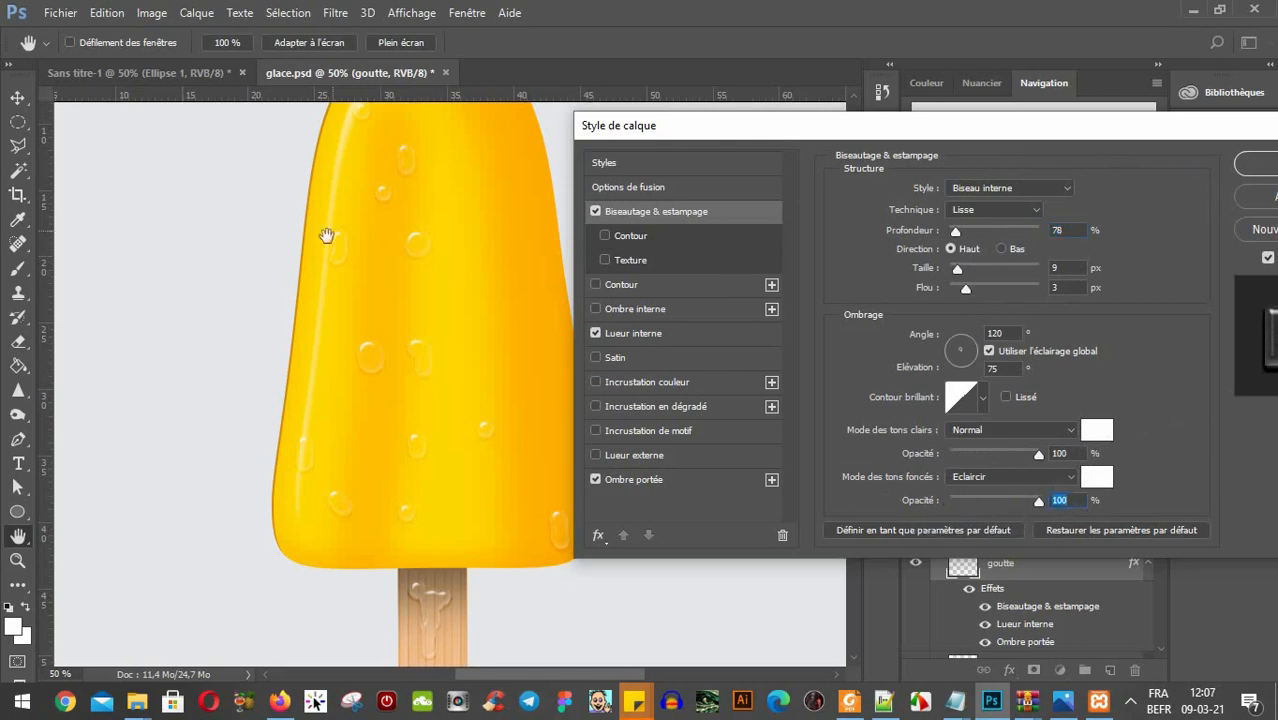
click(1005, 500)
click(596, 212)
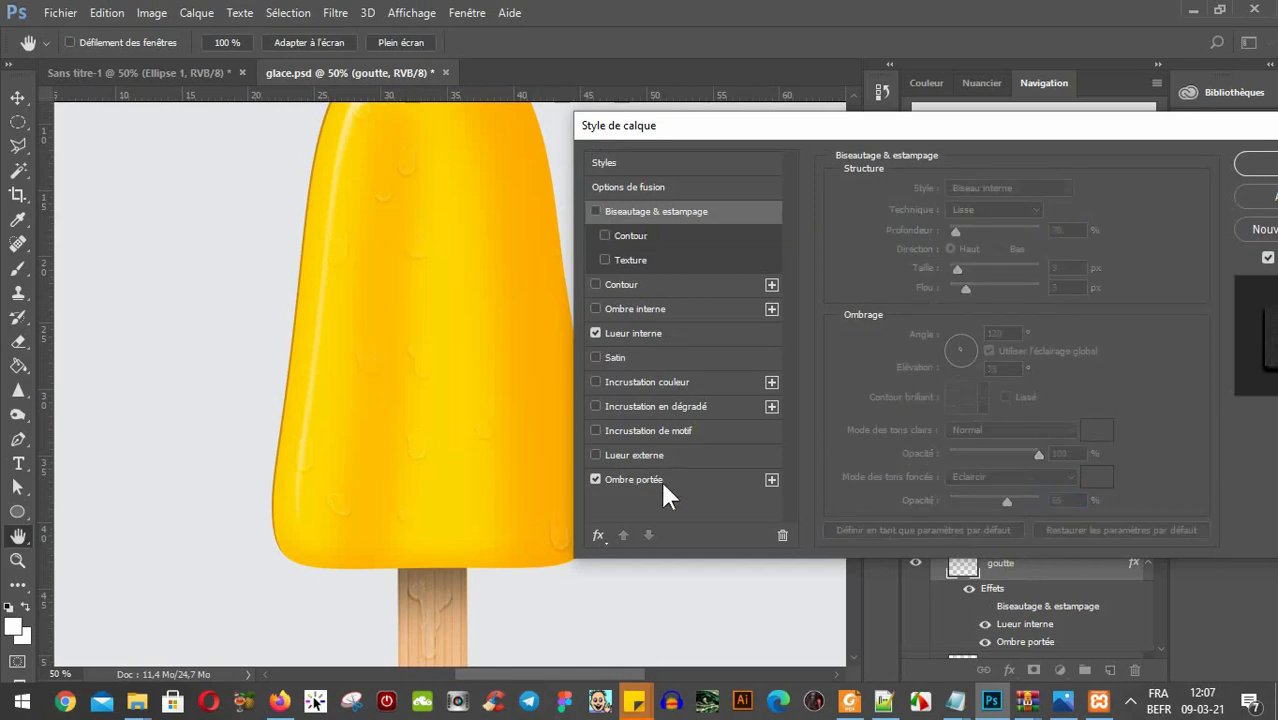
click(596, 212)
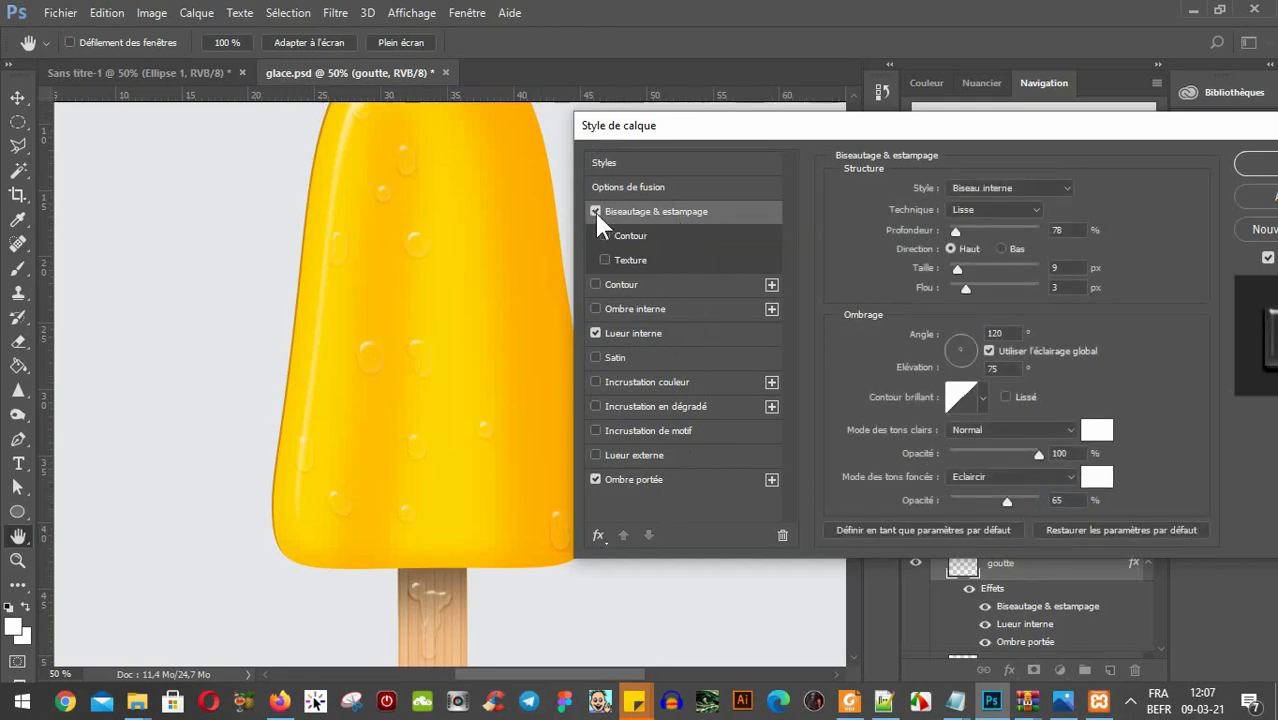
Try the Lueur interne effect at 100 % opacity and set its opacity back to 5 %.
click(645, 337)
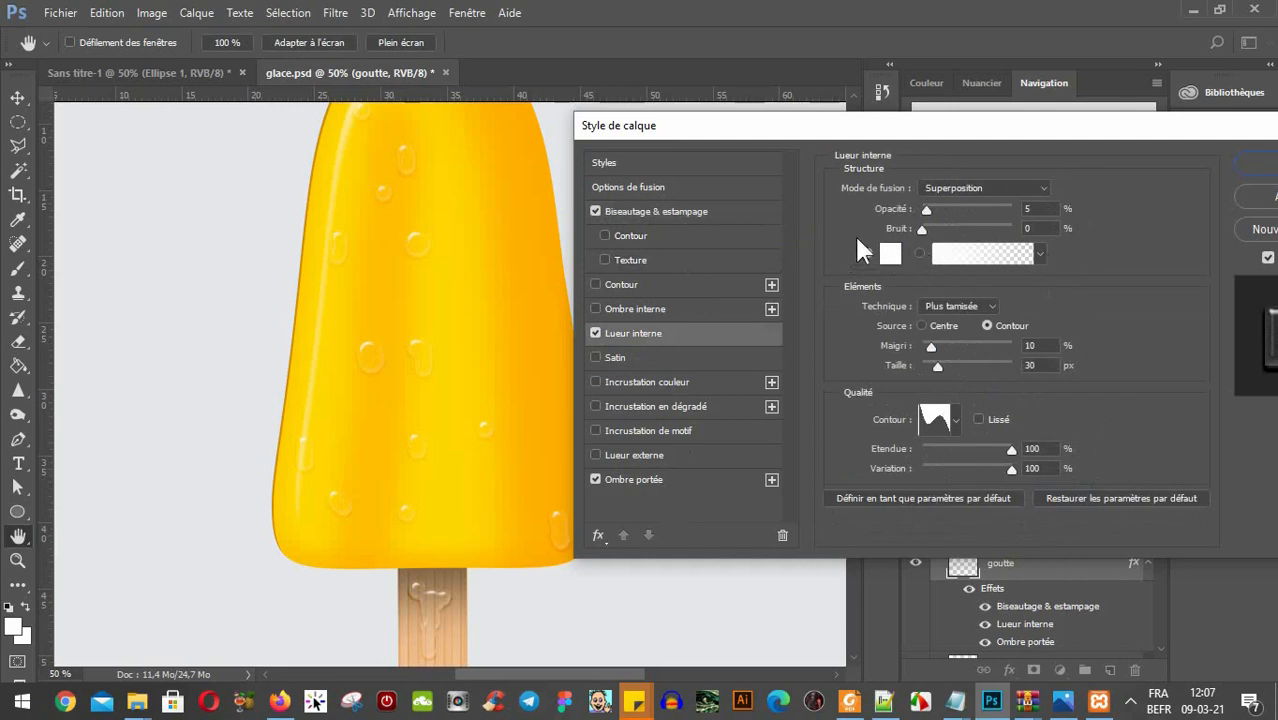
click(1028, 208)
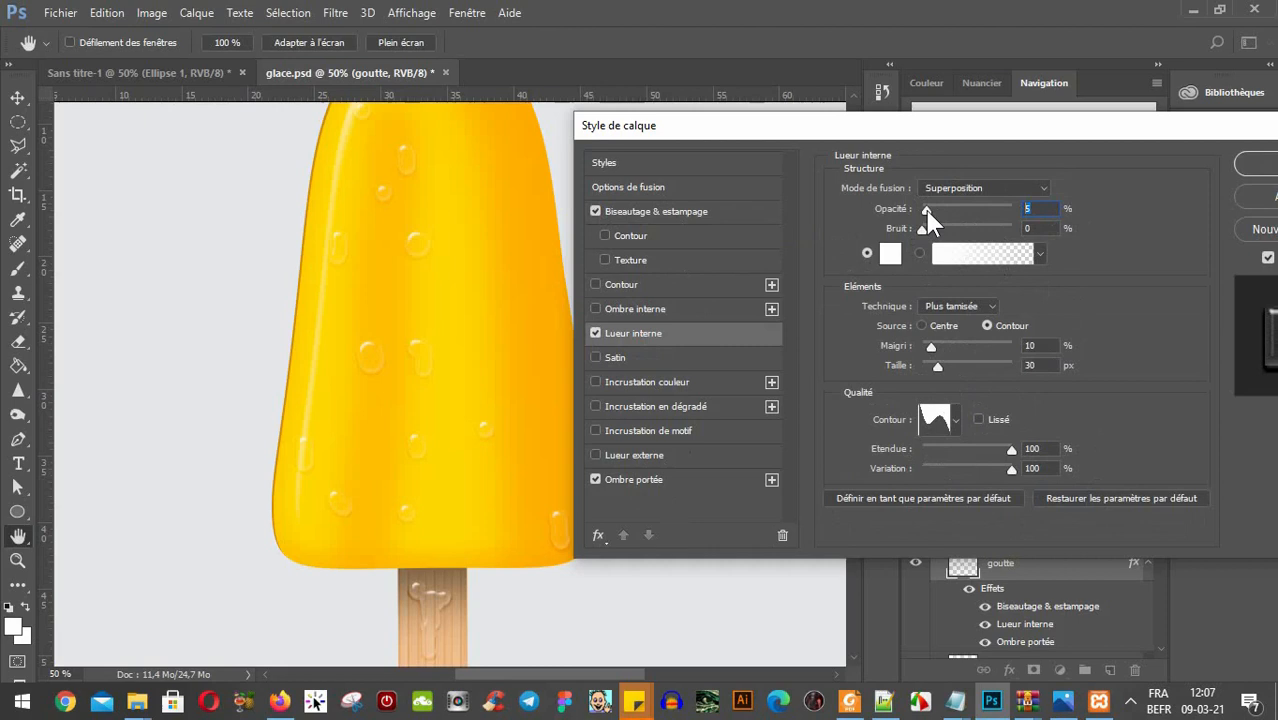
drag(927, 212, 1015, 210)
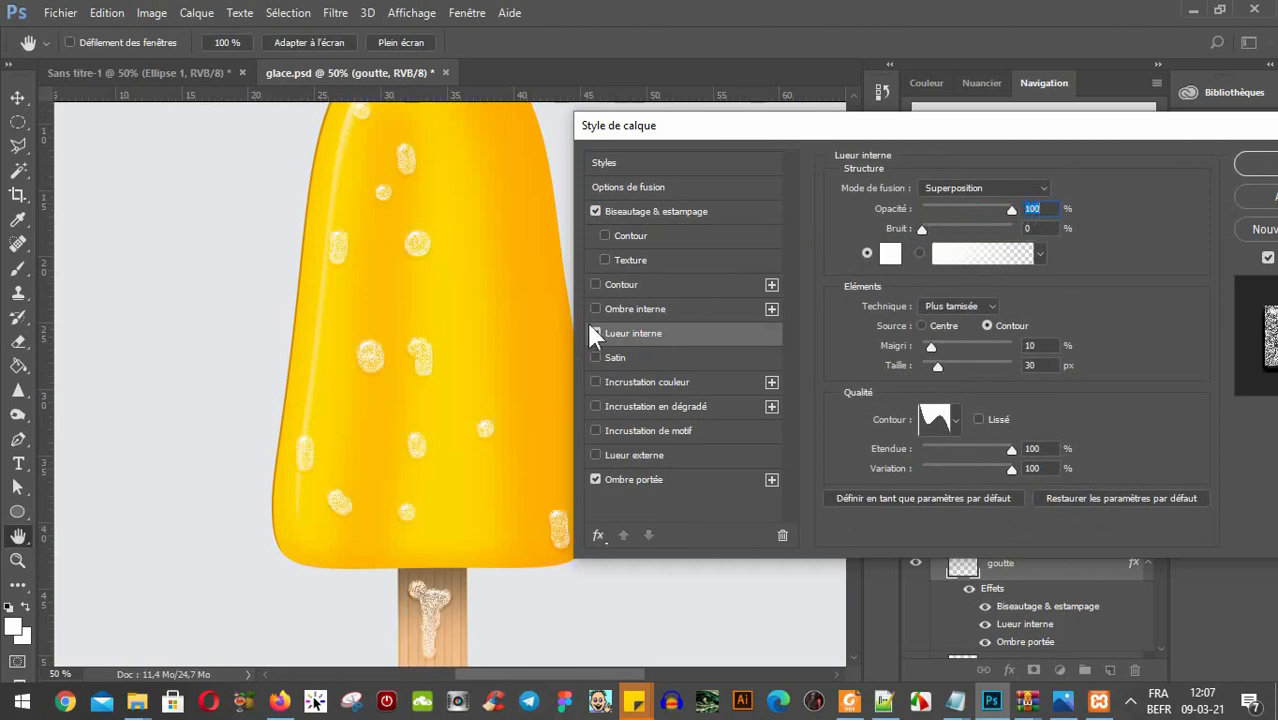
text(5)
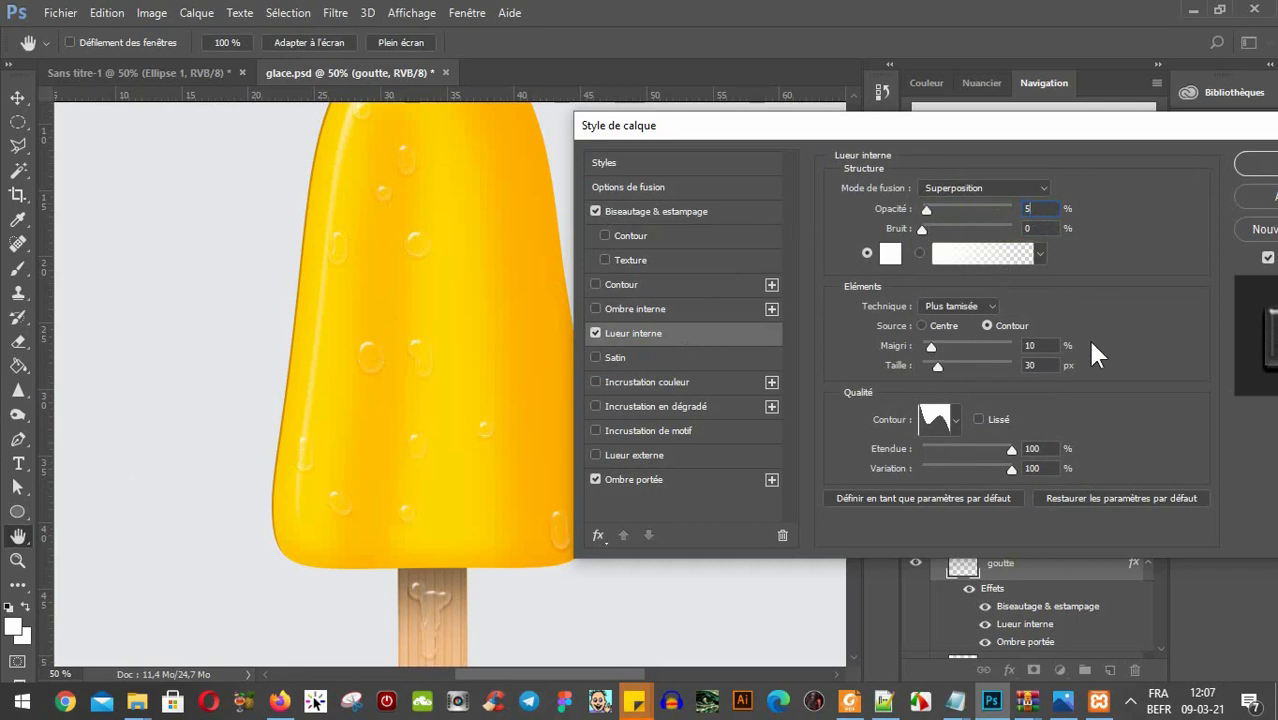
Try a red ff0909 Lueur interne in Normal blend mode at 11 % opacity, and discard the layer style changes.
click(890, 252)
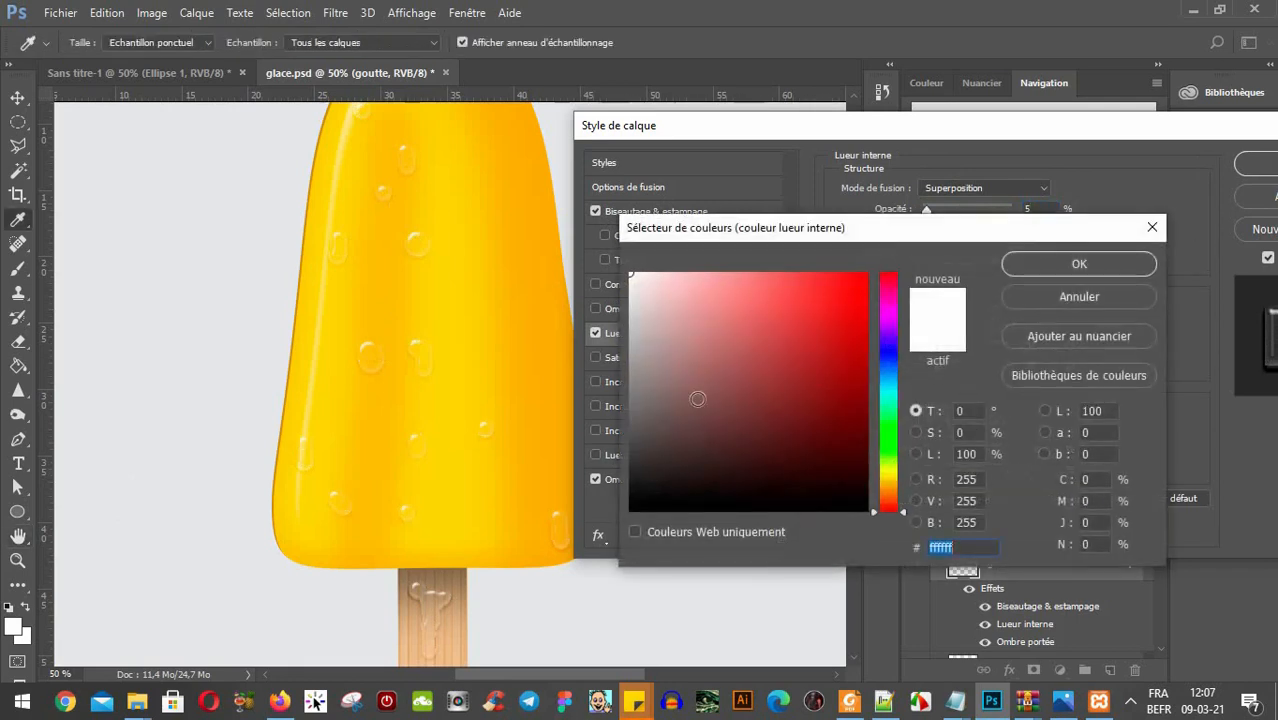
drag(735, 350, 863, 266)
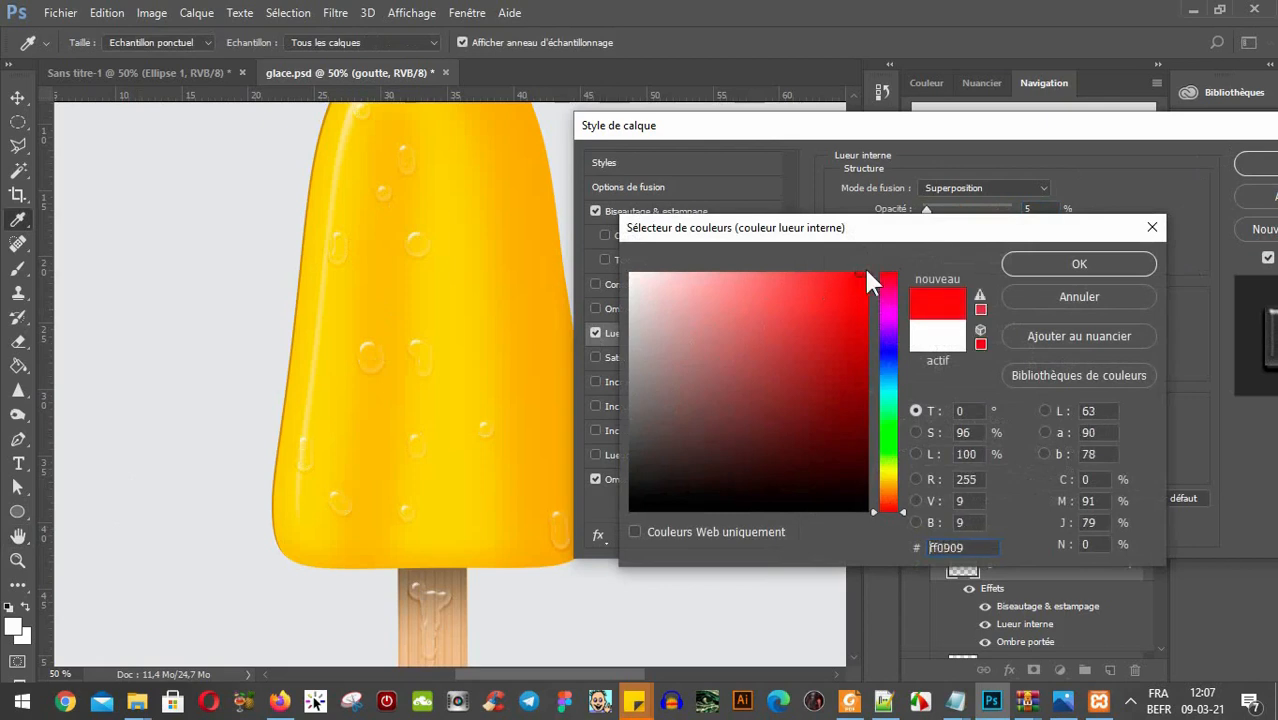
click(1056, 264)
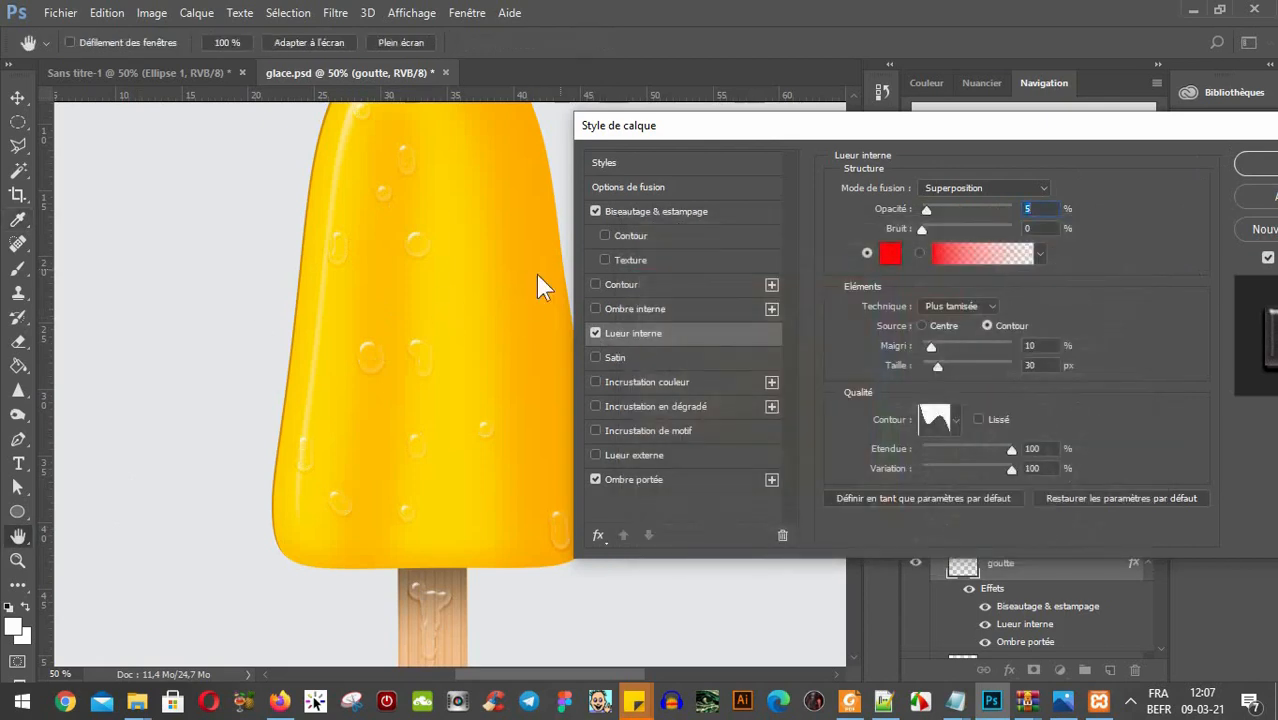
click(943, 188)
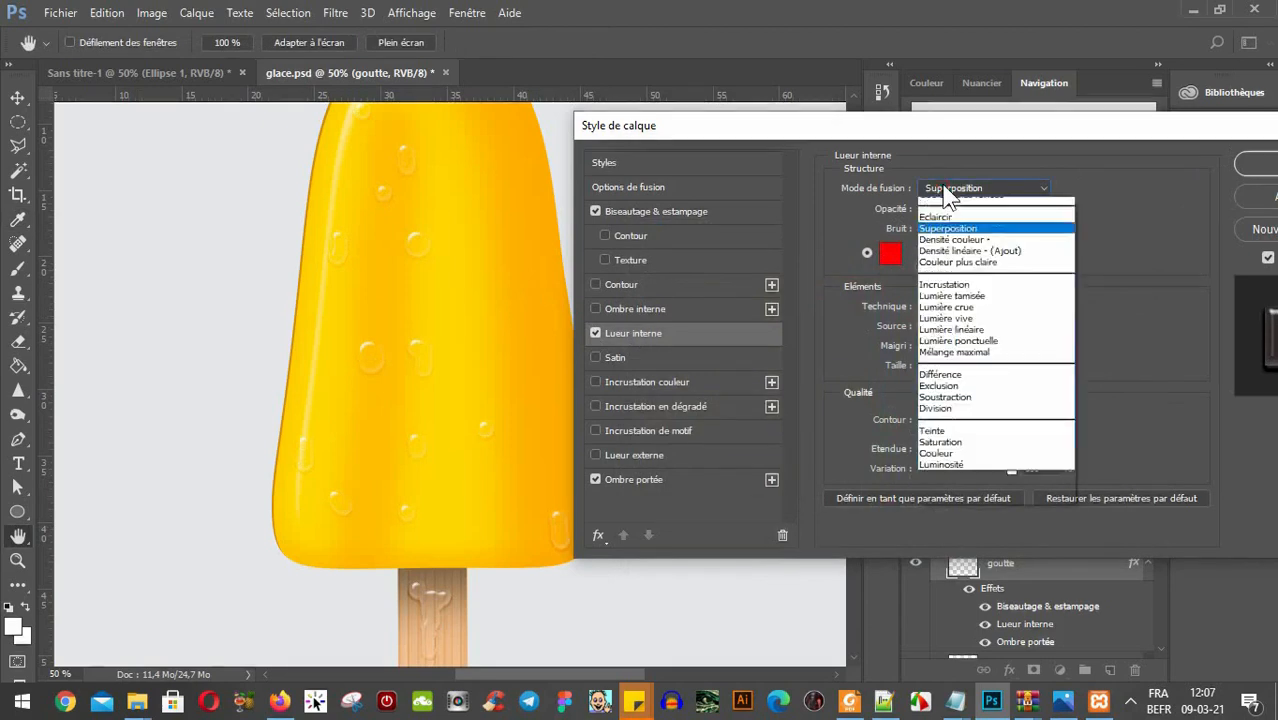
click(946, 202)
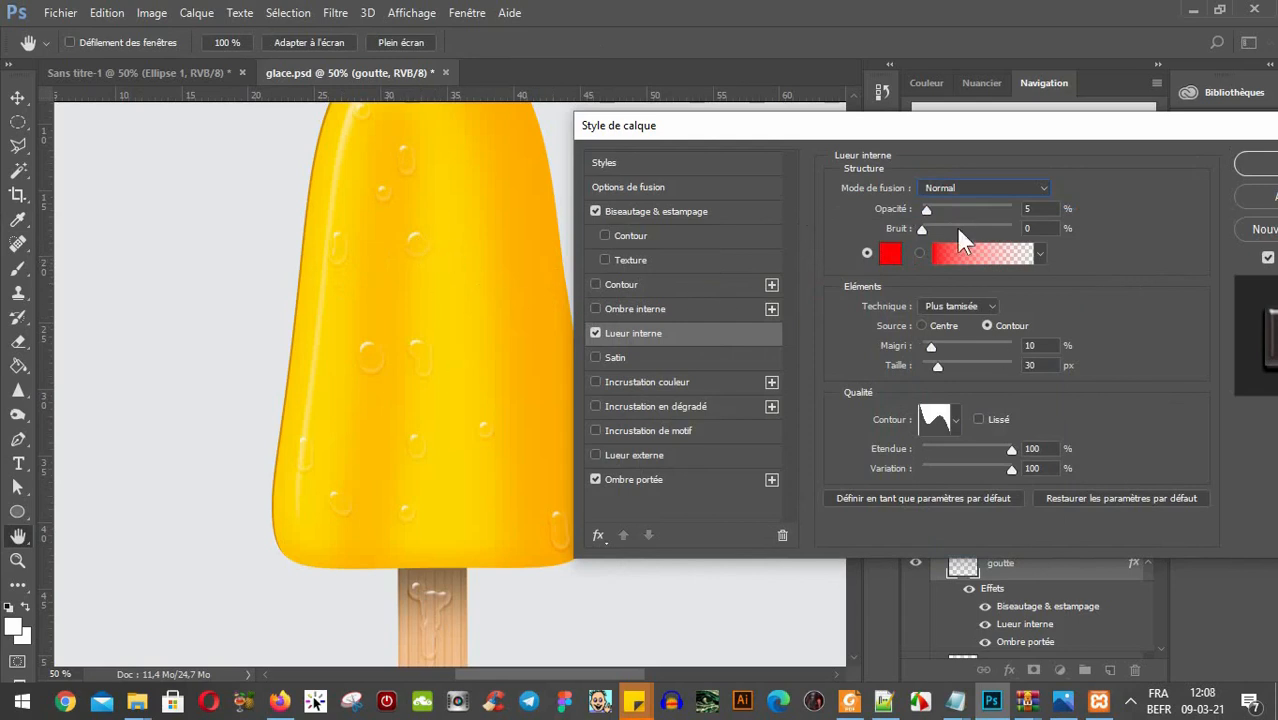
mouse_move(926, 210)
mouse_down()
mouse_move(976, 213)
mouse_move(926, 218)
mouse_up()
drag(1162, 132, 1056, 107)
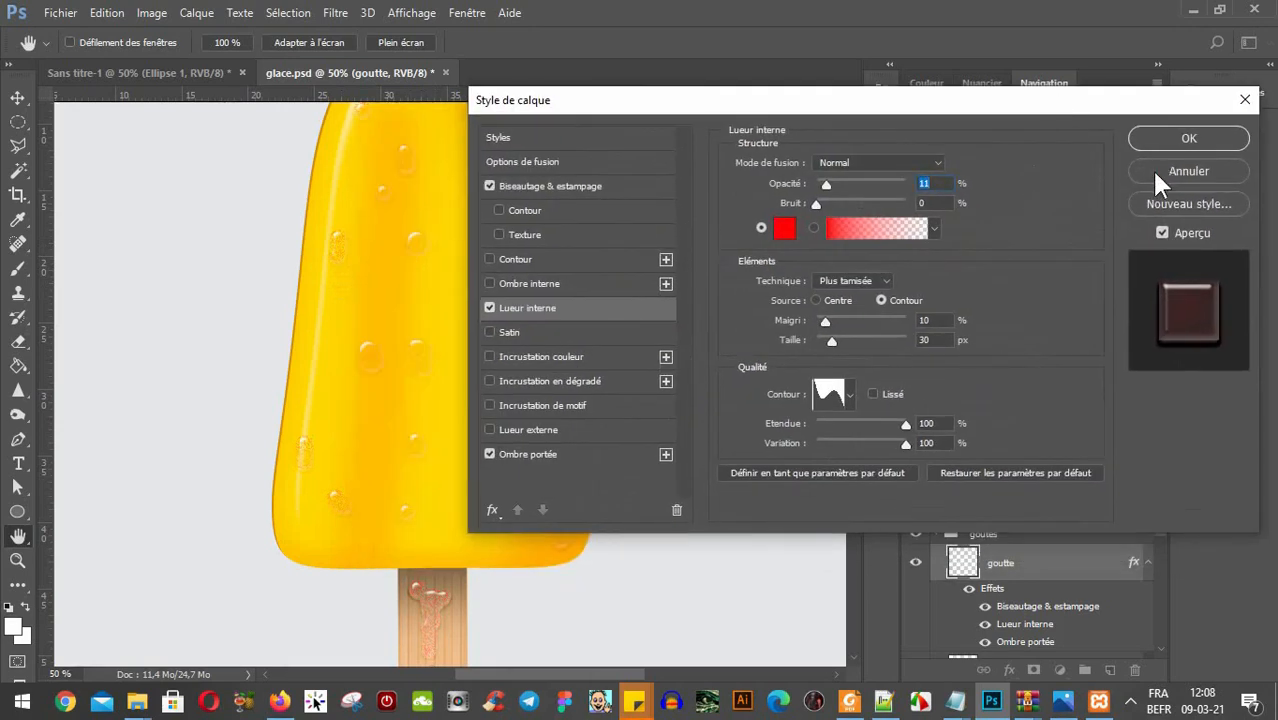
click(1156, 174)
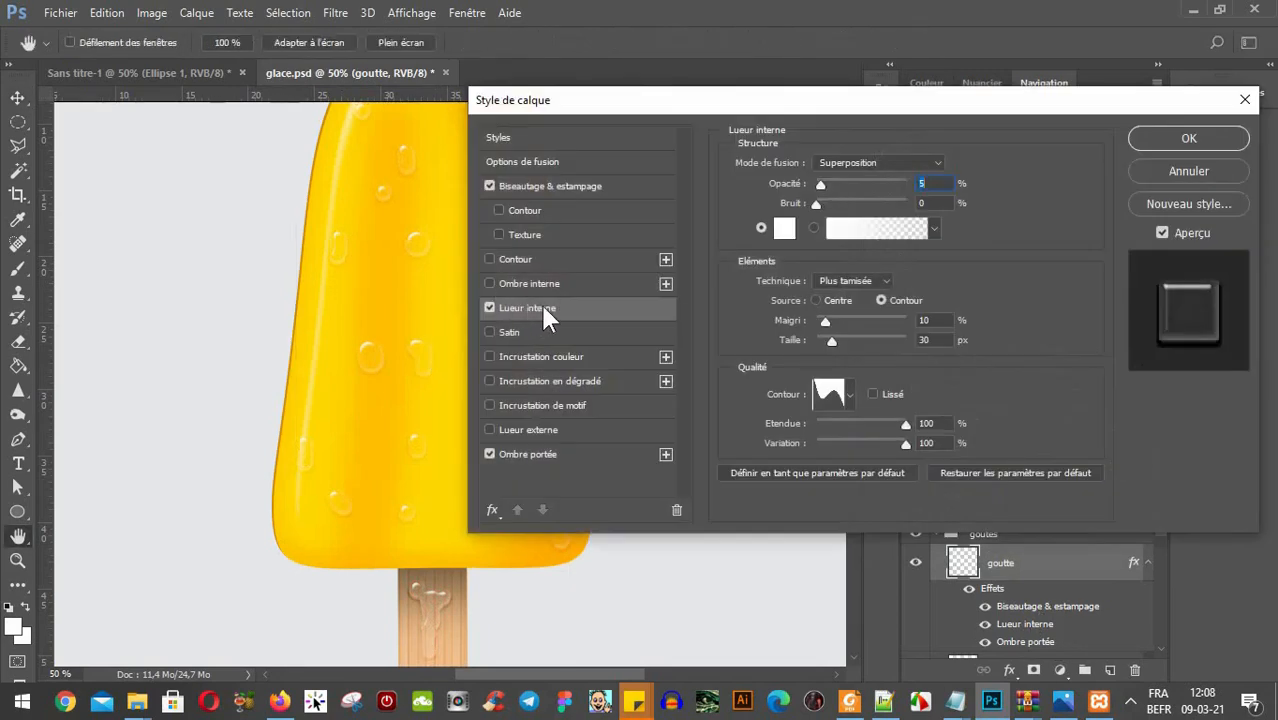
Toggle the goutte layer's Ombre portée off and on and set its distance to 91 px.
drag(609, 99, 716, 92)
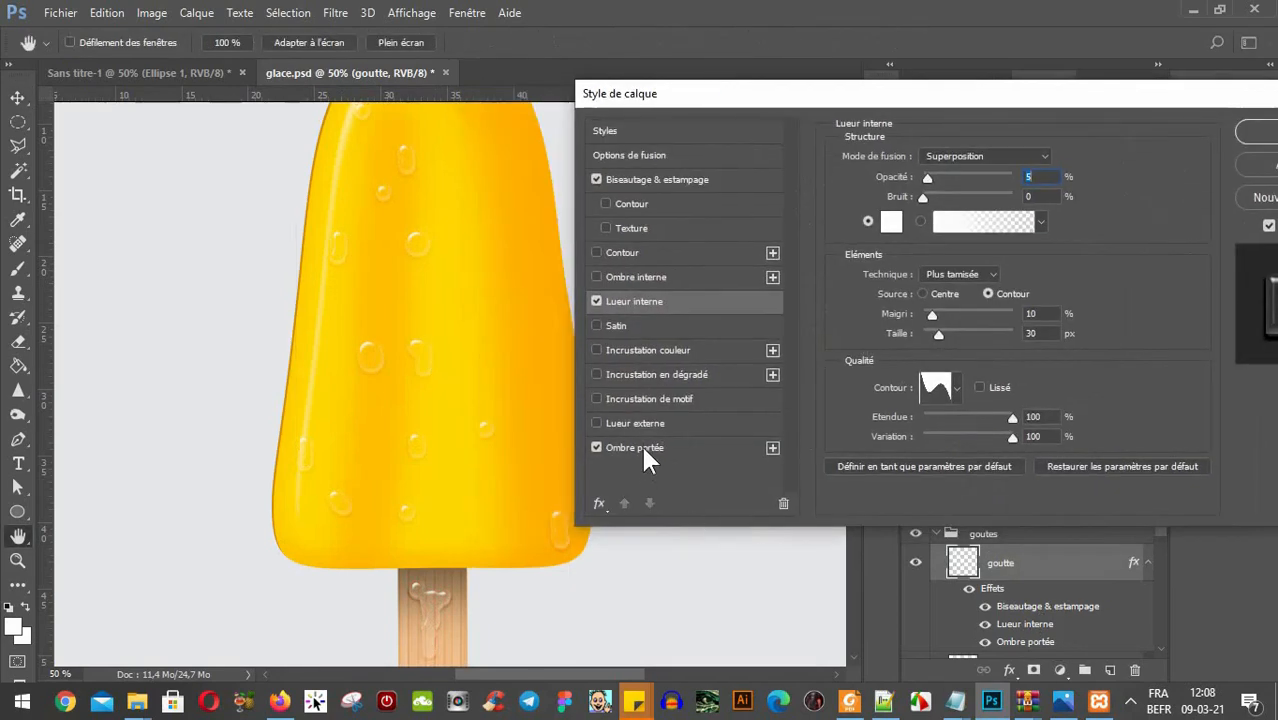
click(612, 448)
click(597, 448)
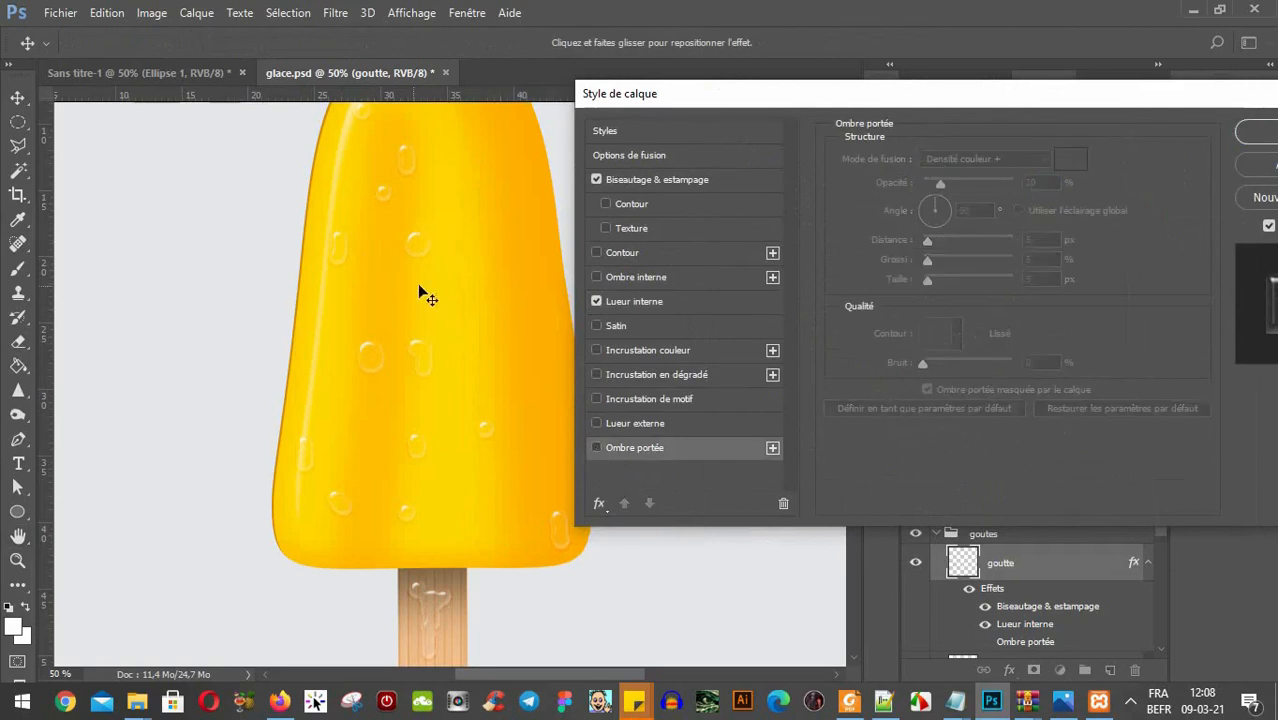
click(597, 448)
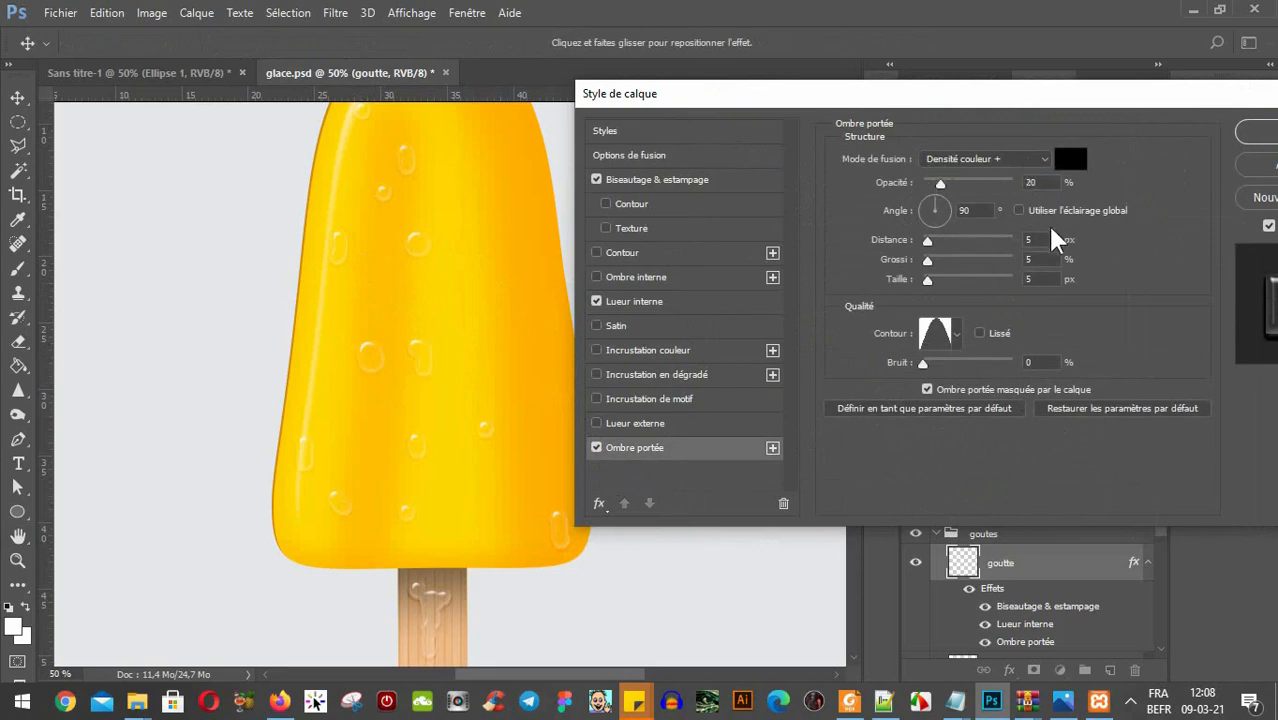
drag(927, 241, 988, 270)
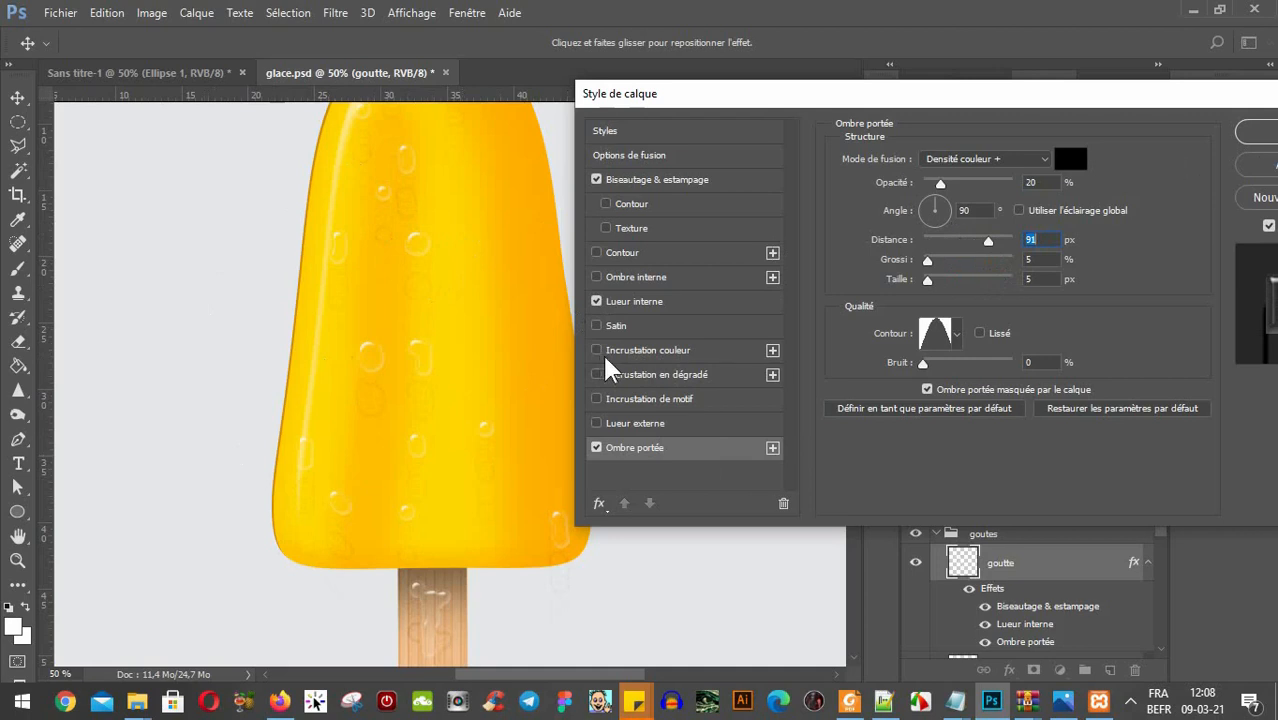
Try an Incrustation couleur effect on the goutte layer with its overlay color set to red ff0000.
click(691, 352)
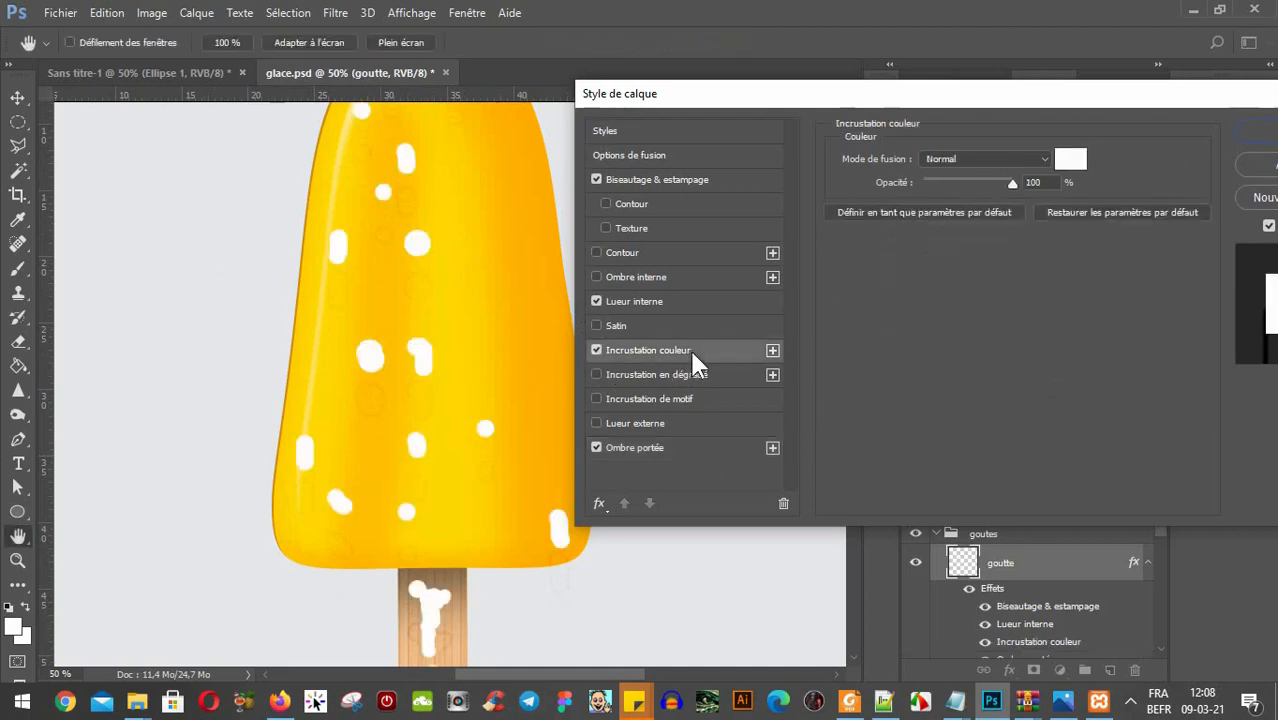
click(1072, 162)
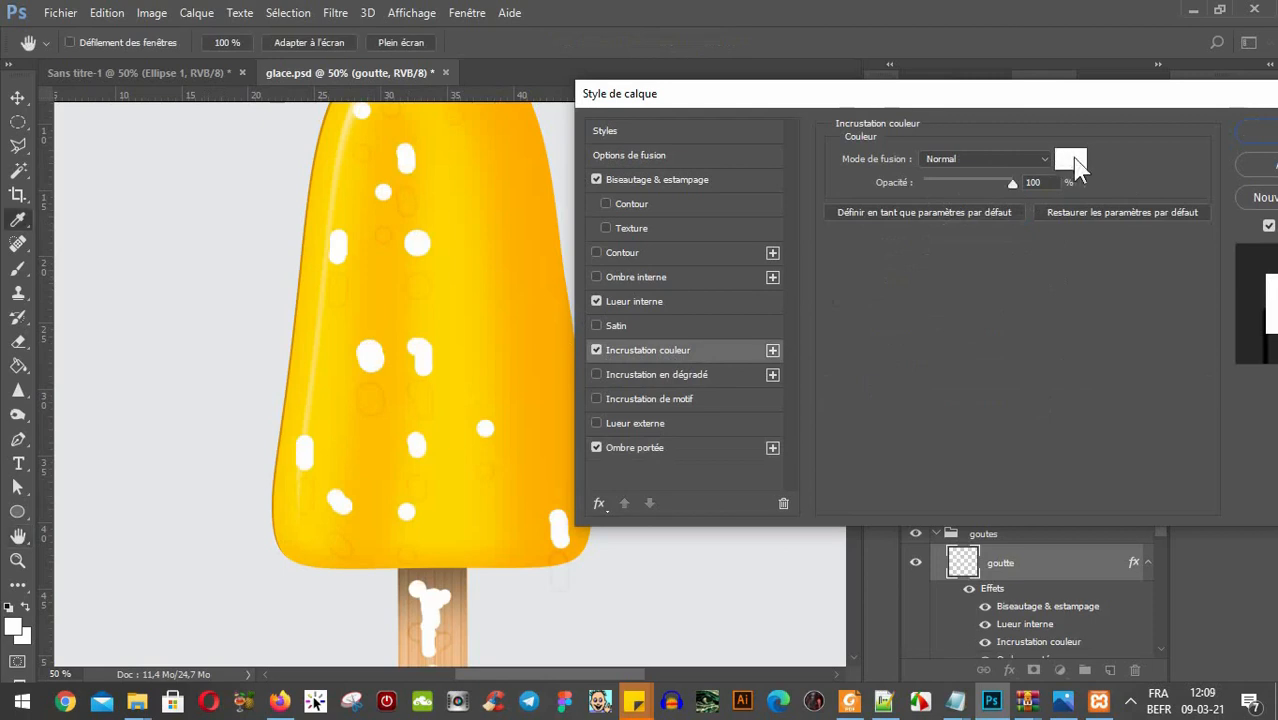
click(805, 336)
drag(852, 294, 869, 271)
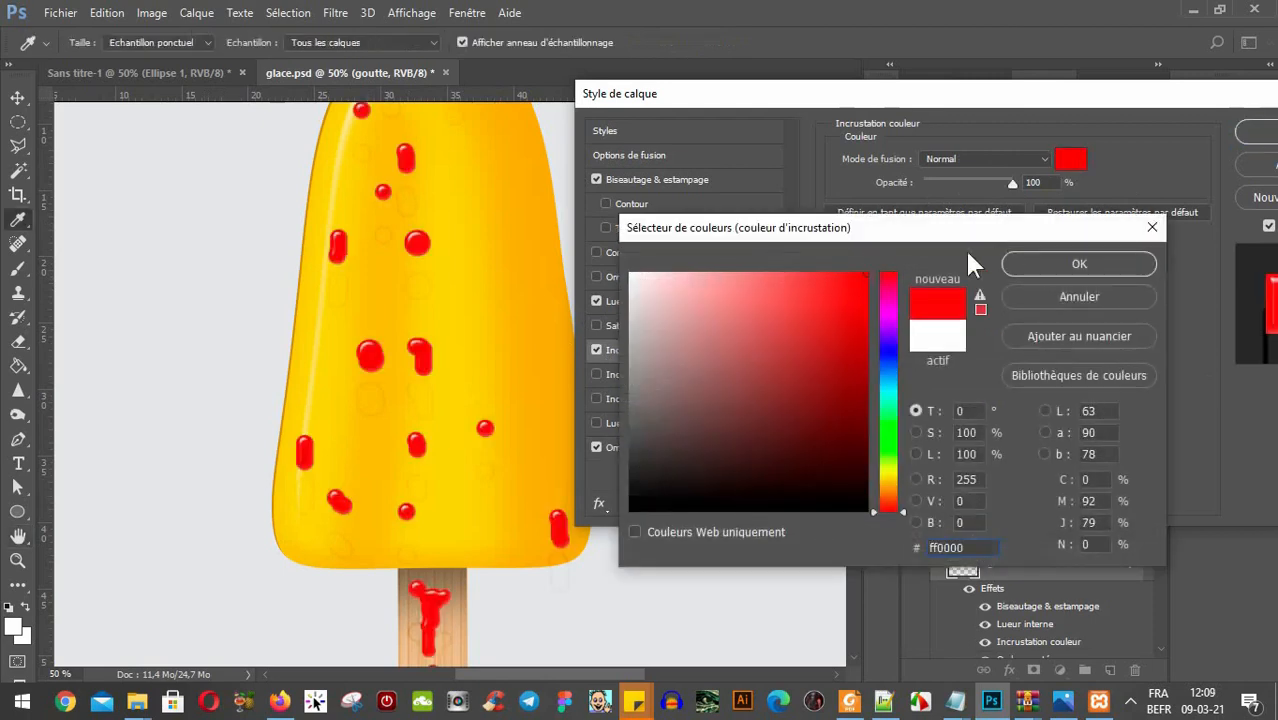
click(1048, 264)
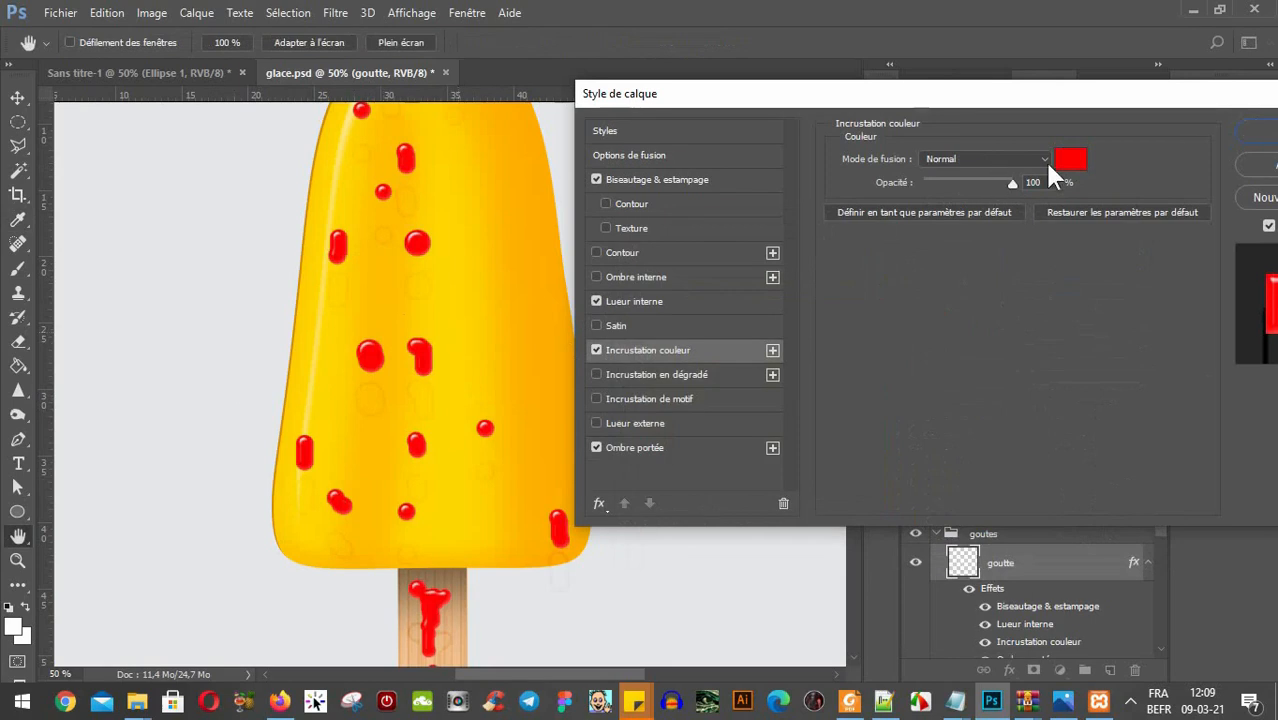
Try brown 6f3515 as the overlay color for the drops and cancel the color choice.
click(1073, 160)
drag(889, 466, 893, 505)
drag(855, 405, 822, 407)
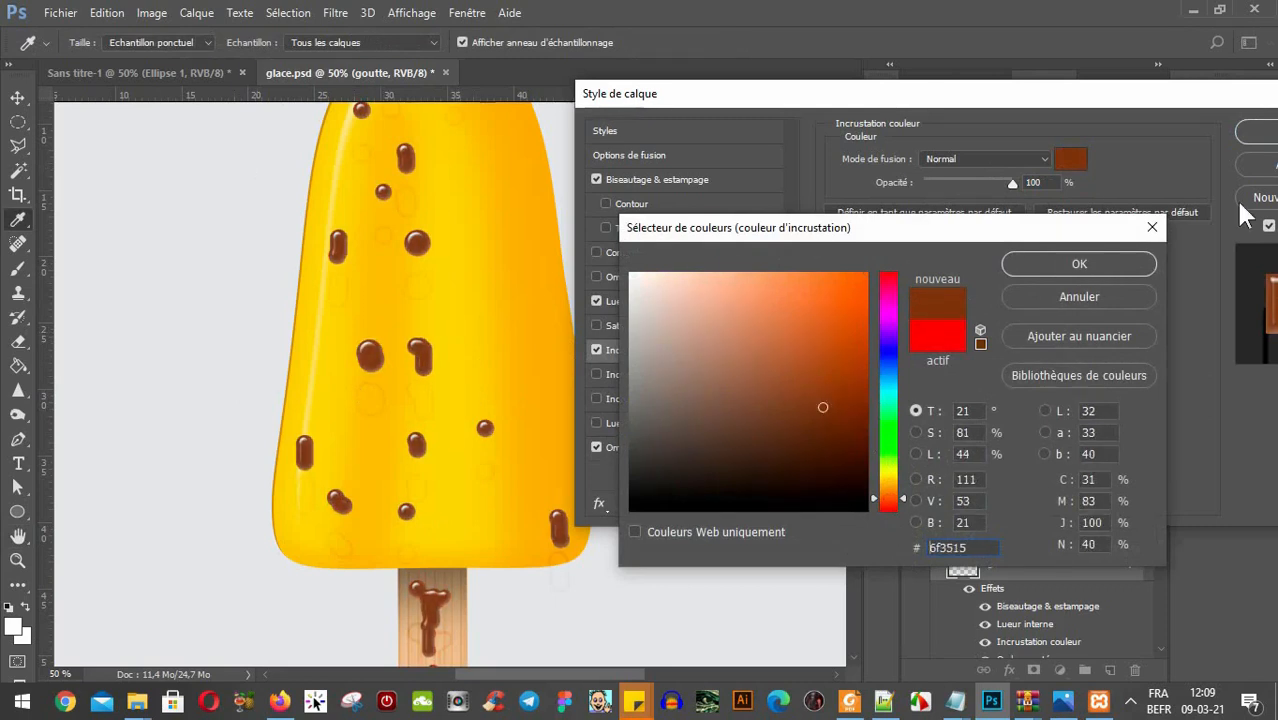
click(1078, 305)
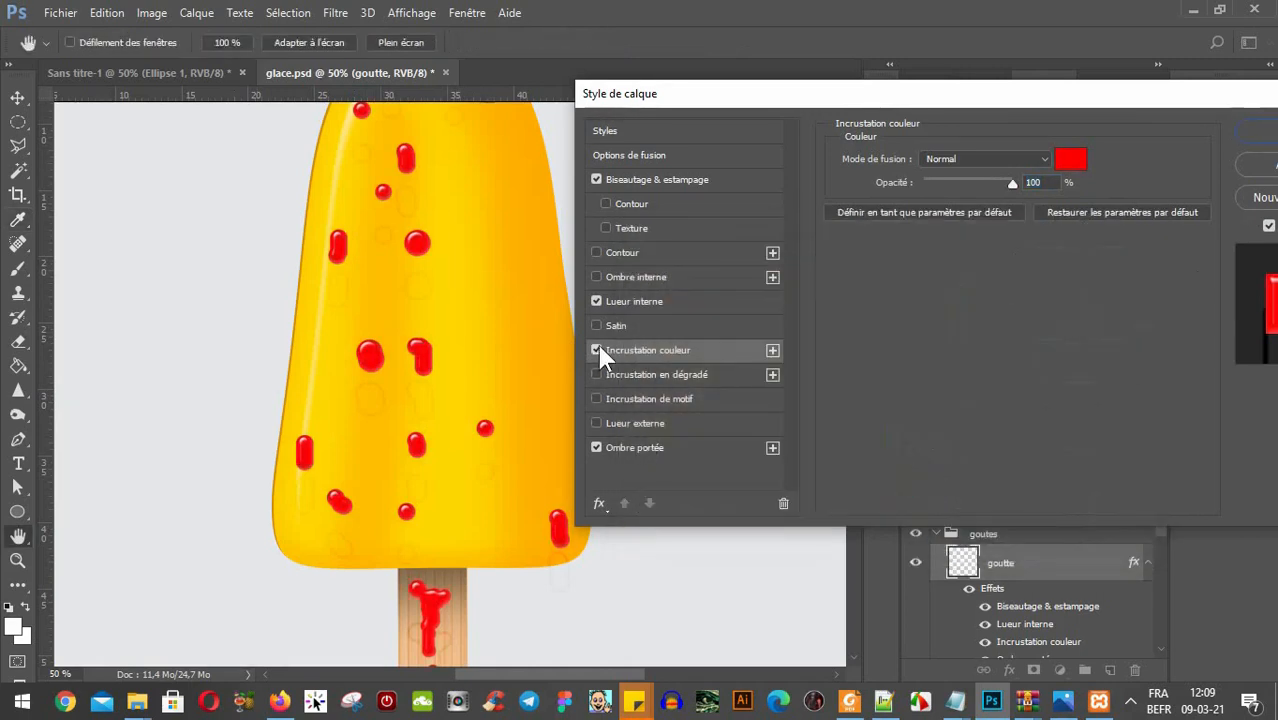
Turn off Incrustation couleur, look at the drops, and discard all the goutte layer style changes.
click(596, 350)
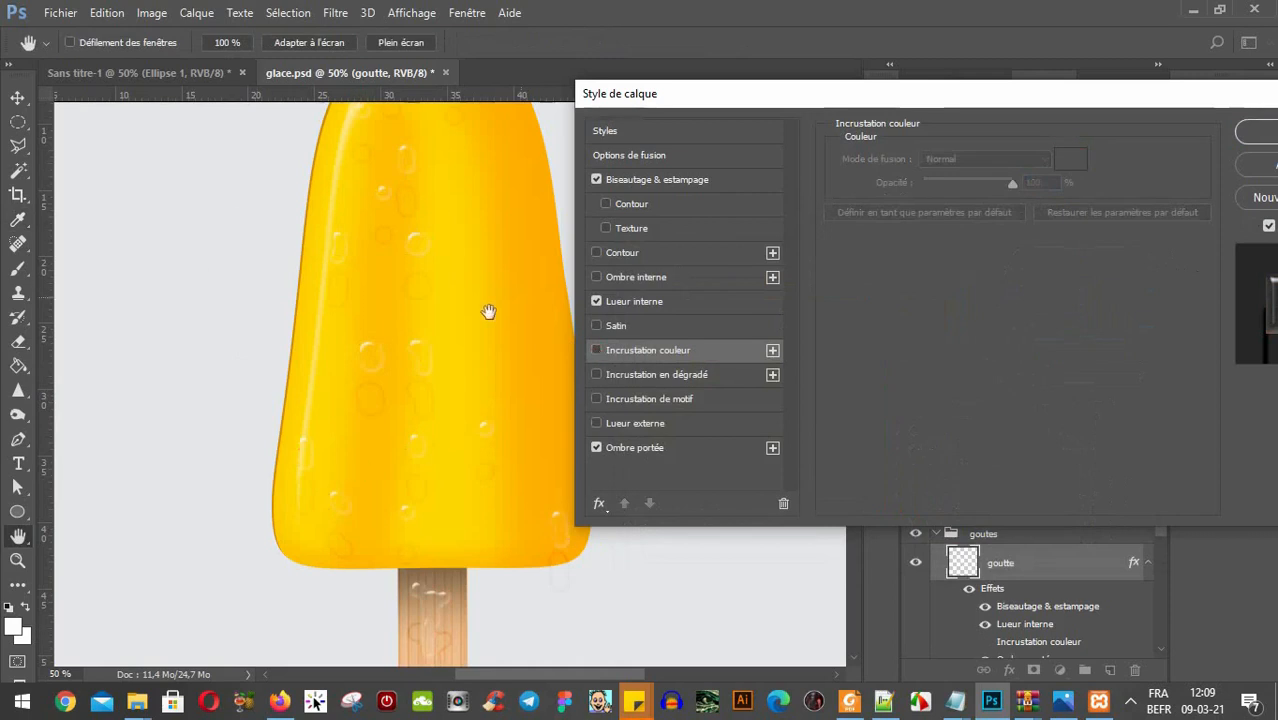
drag(955, 103, 732, 112)
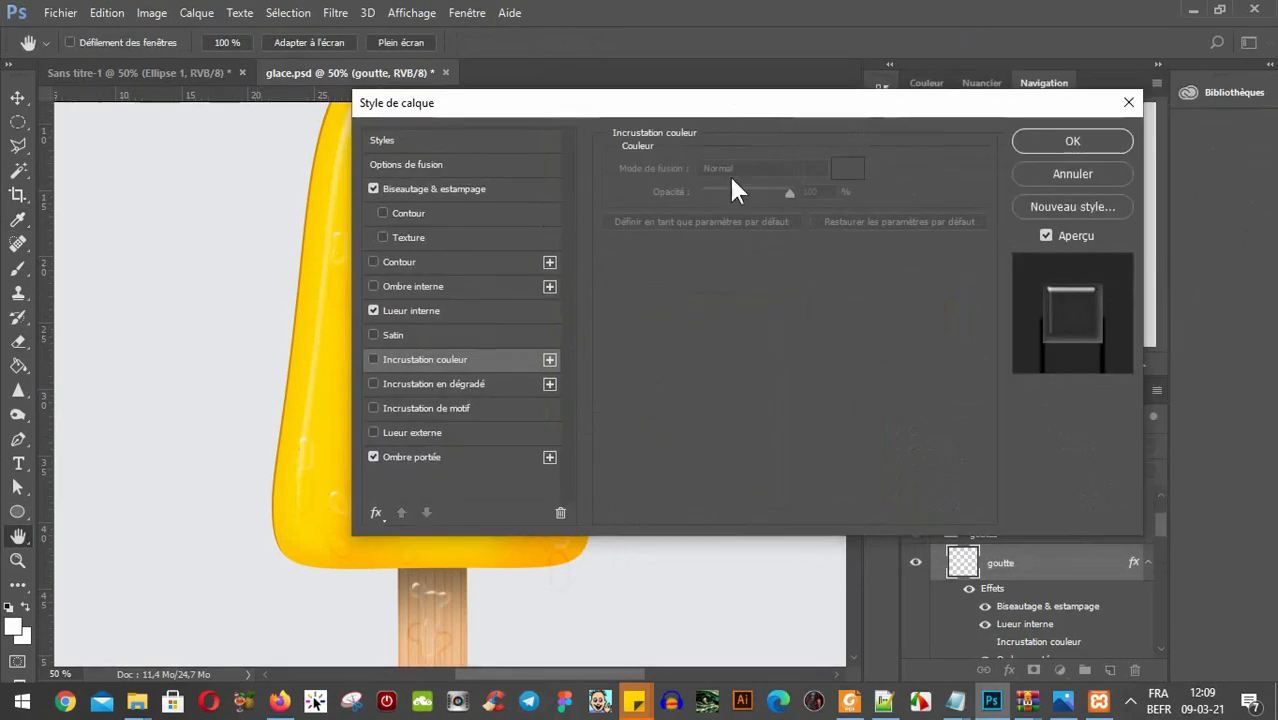
drag(884, 103, 702, 134)
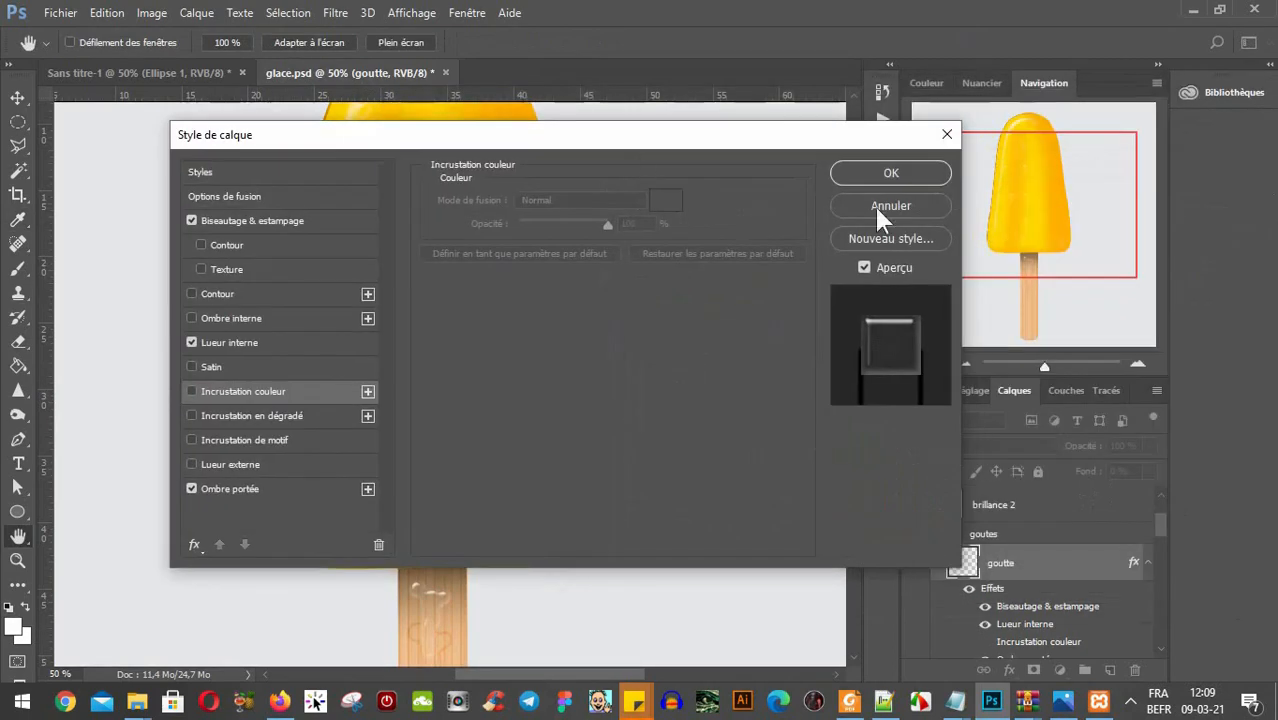
drag(605, 140, 975, 198)
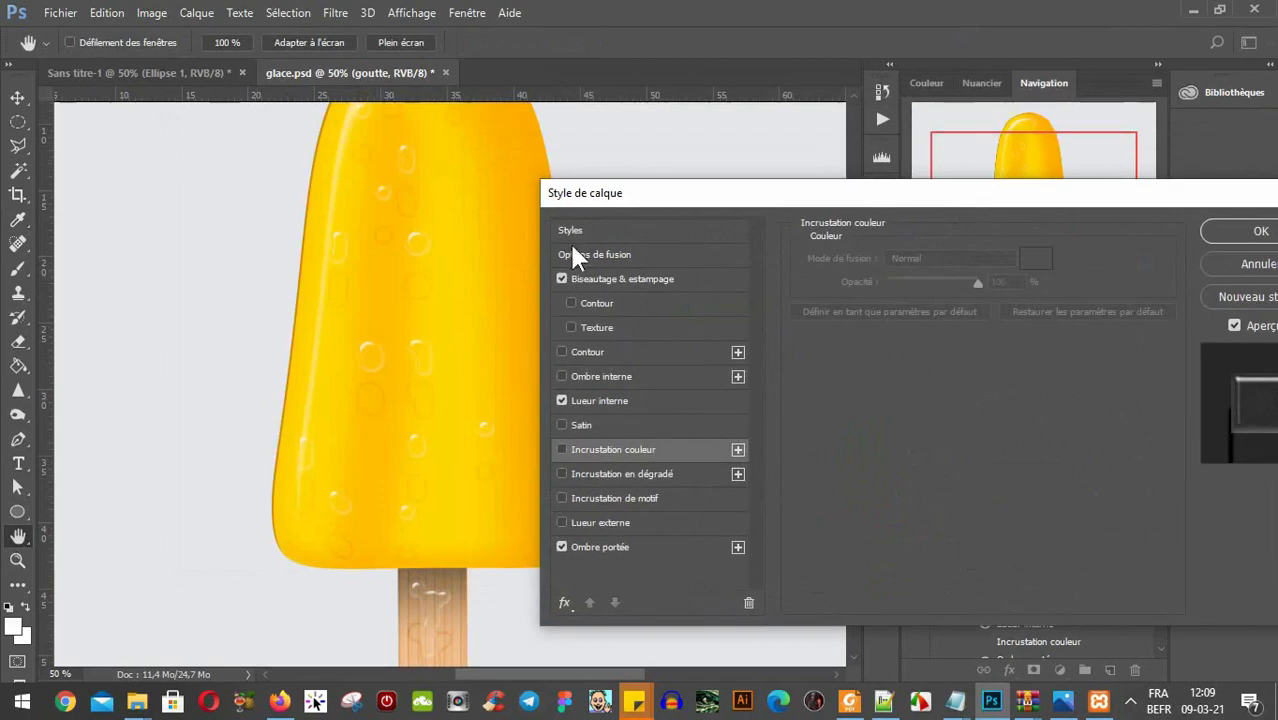
click(795, 199)
drag(795, 199, 593, 205)
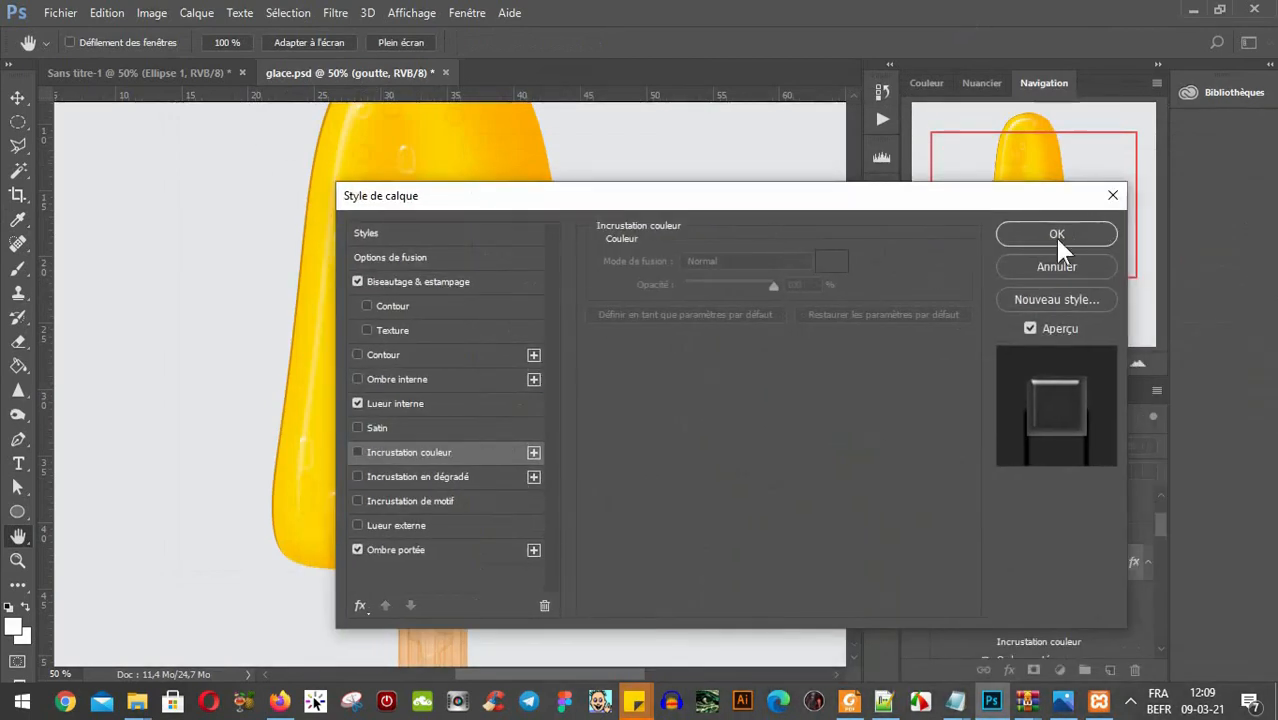
click(1050, 266)
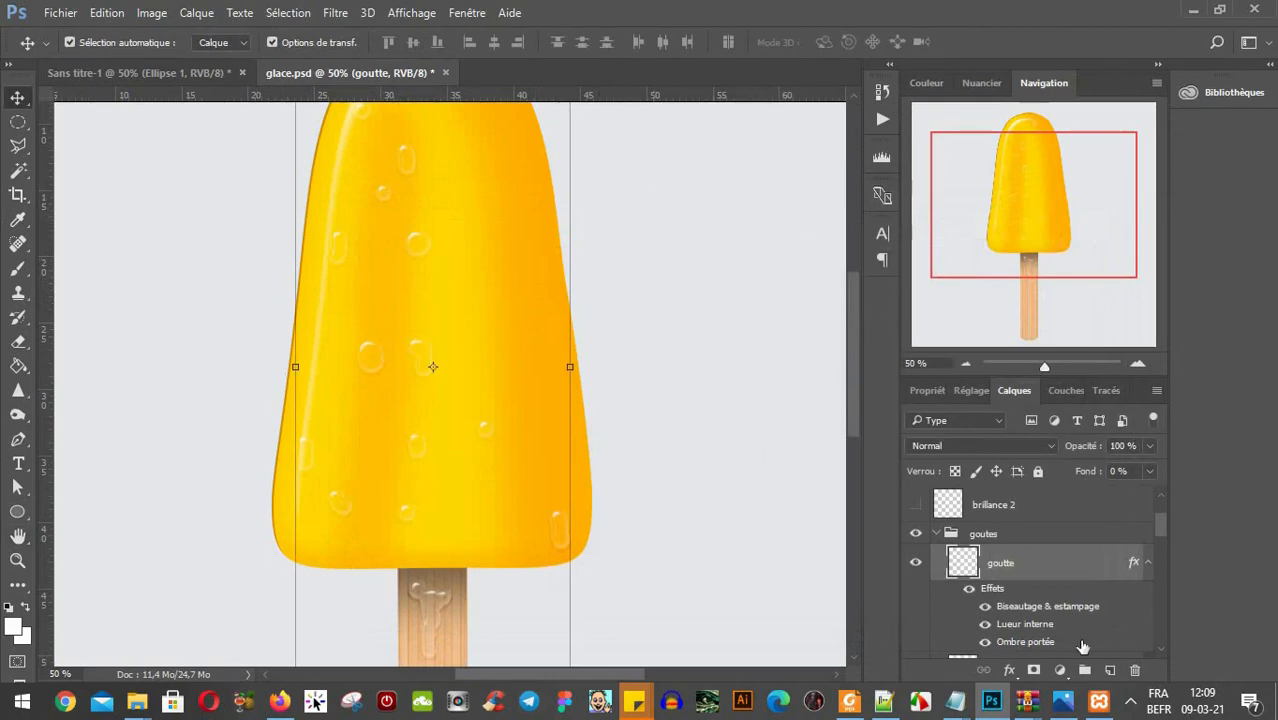
Add a new layer above goutte and paint white dots, a short dash and a long drip with the 48 px Brush.
click(1113, 671)
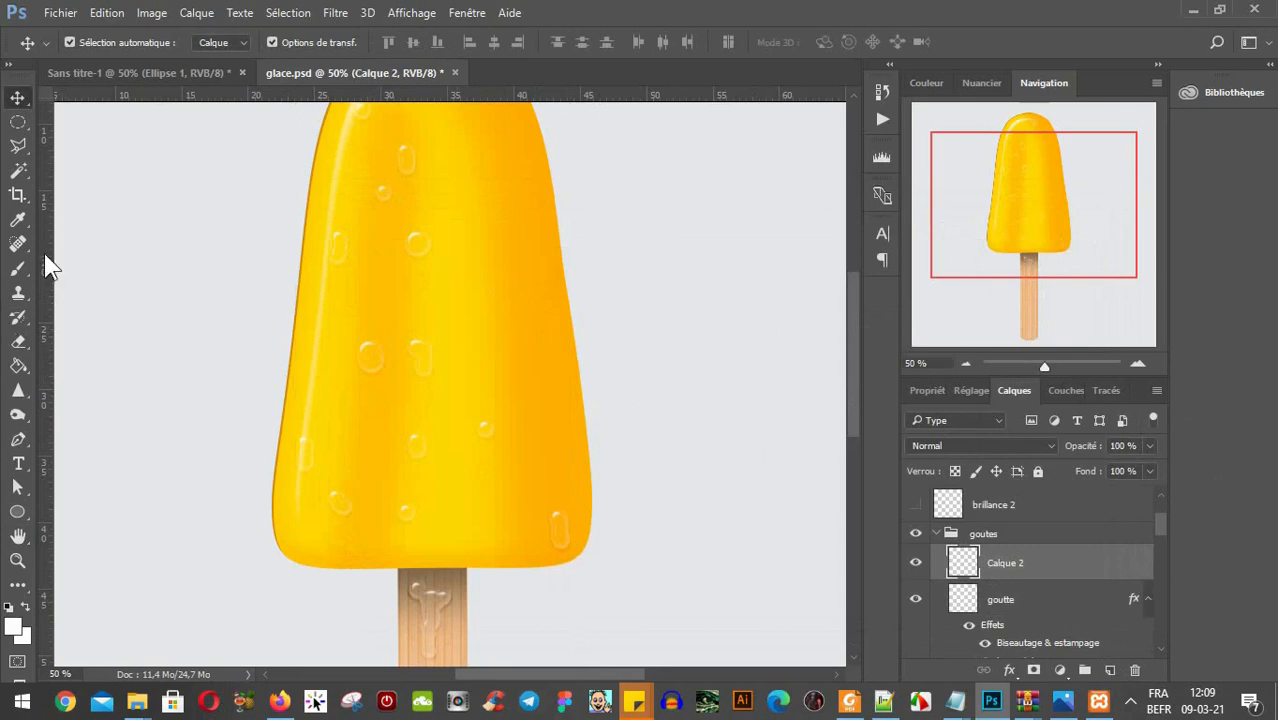
key(b)
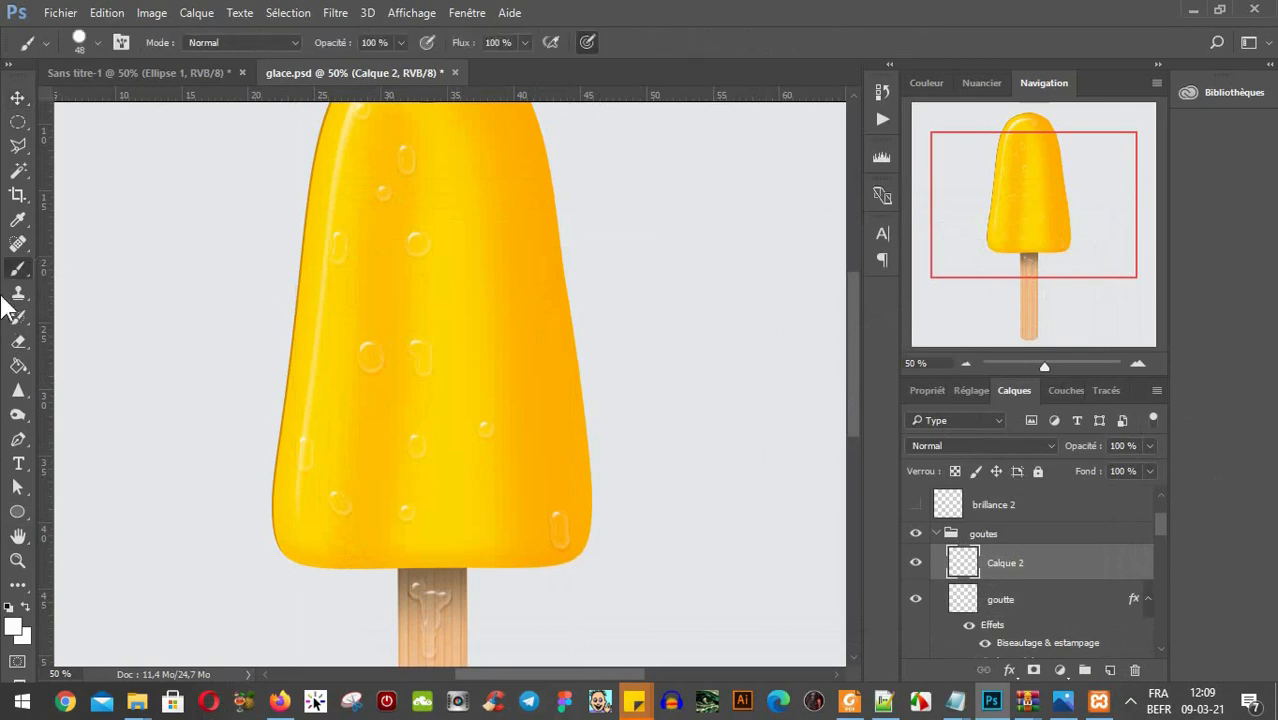
click(503, 227)
drag(506, 272, 551, 437)
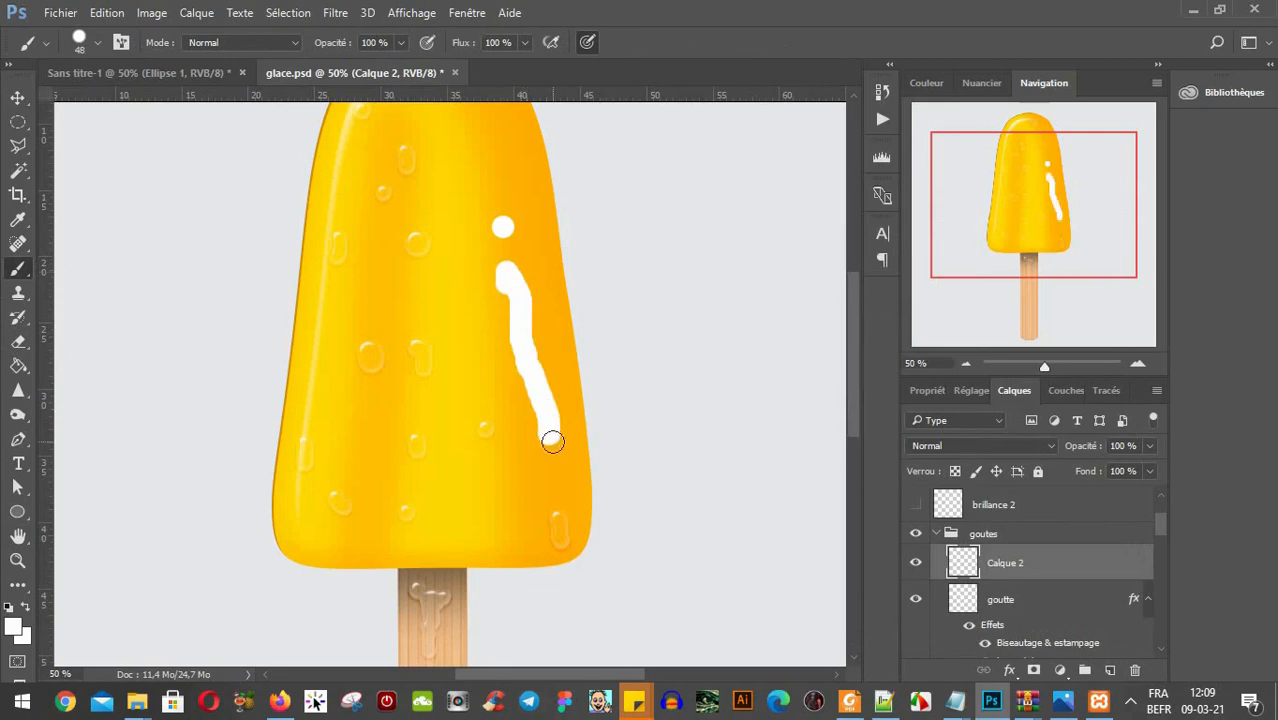
click(477, 206)
drag(468, 240, 469, 269)
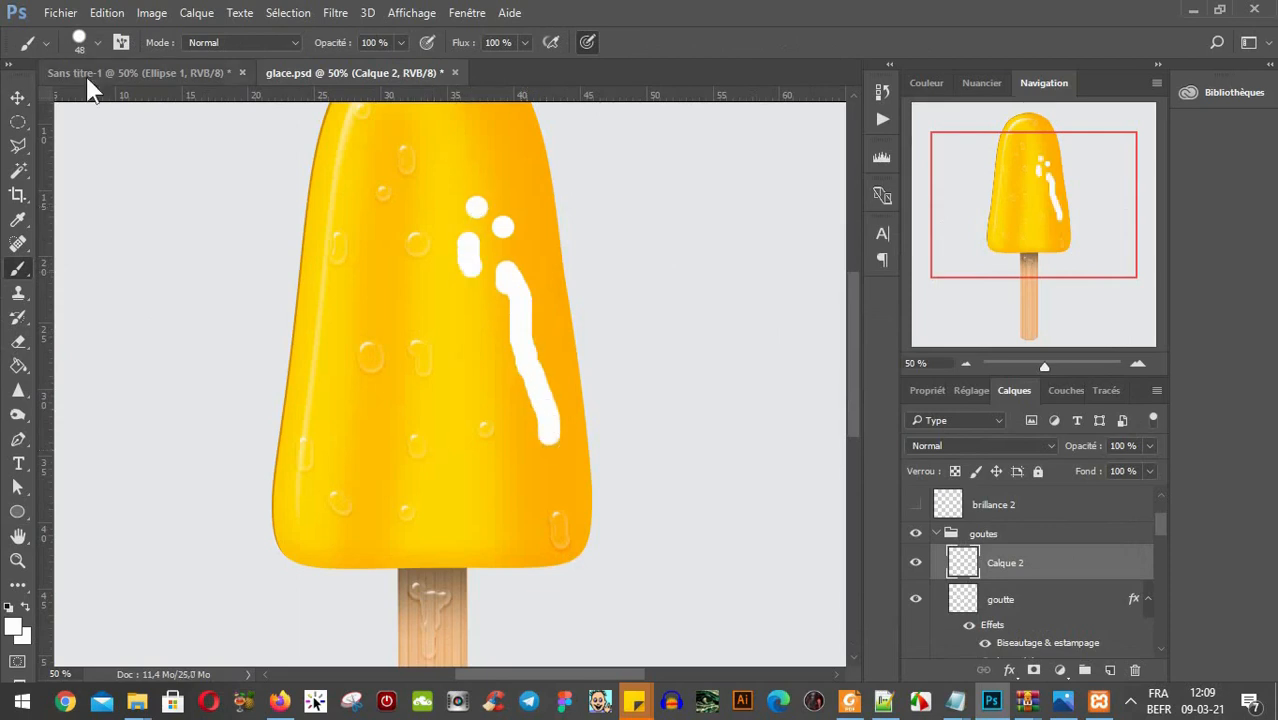
Copy the goutte layer's style, paste it onto Calque 2, and deselect the layer to view the drops.
click(20, 98)
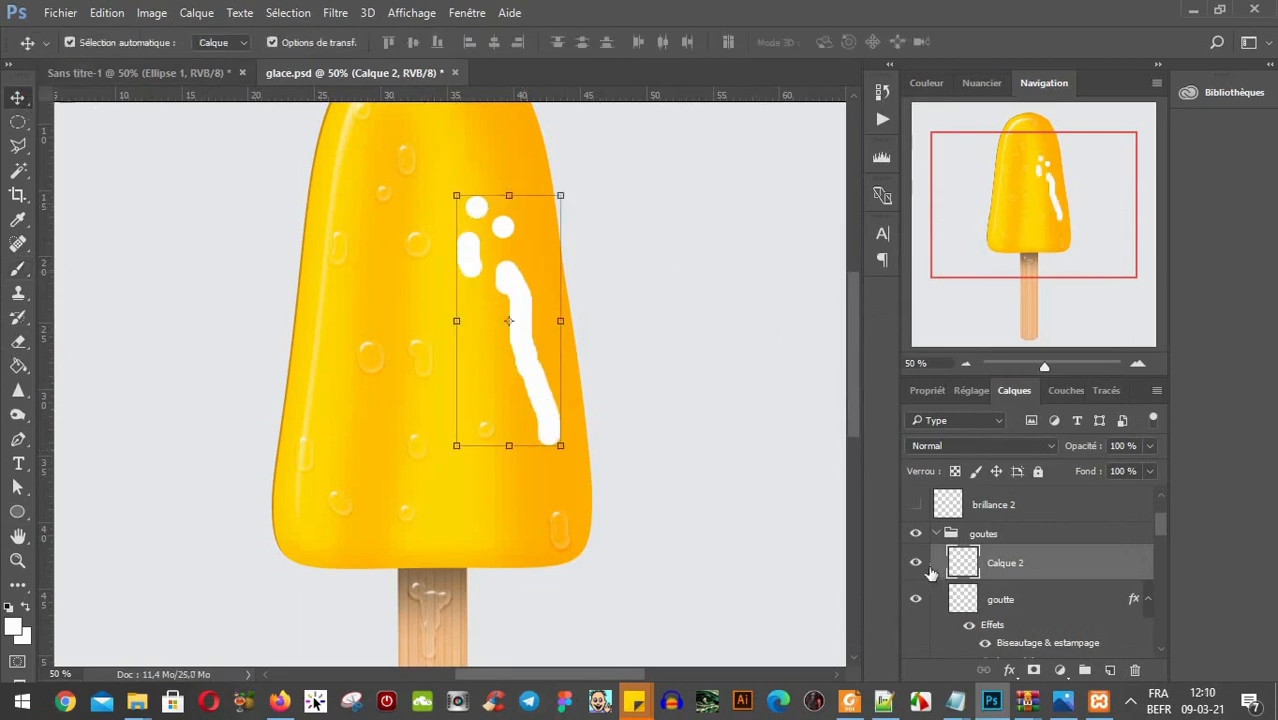
click(556, 530)
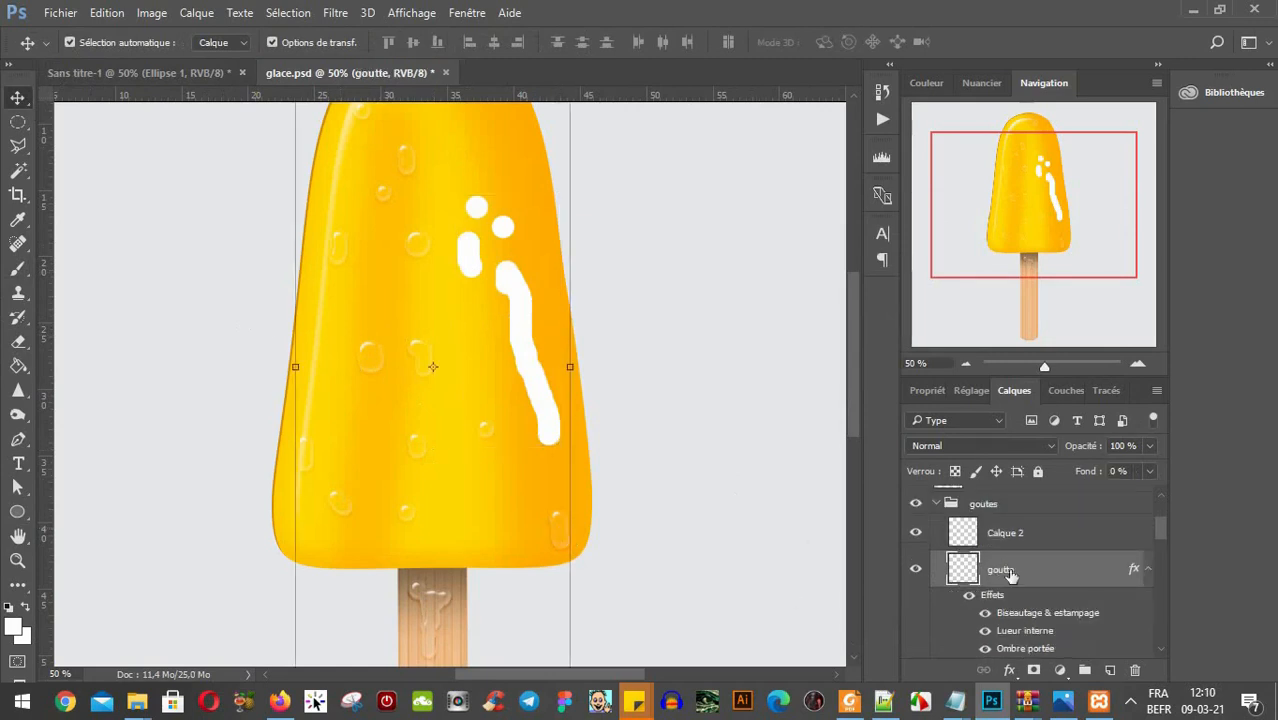
right_click(1069, 582)
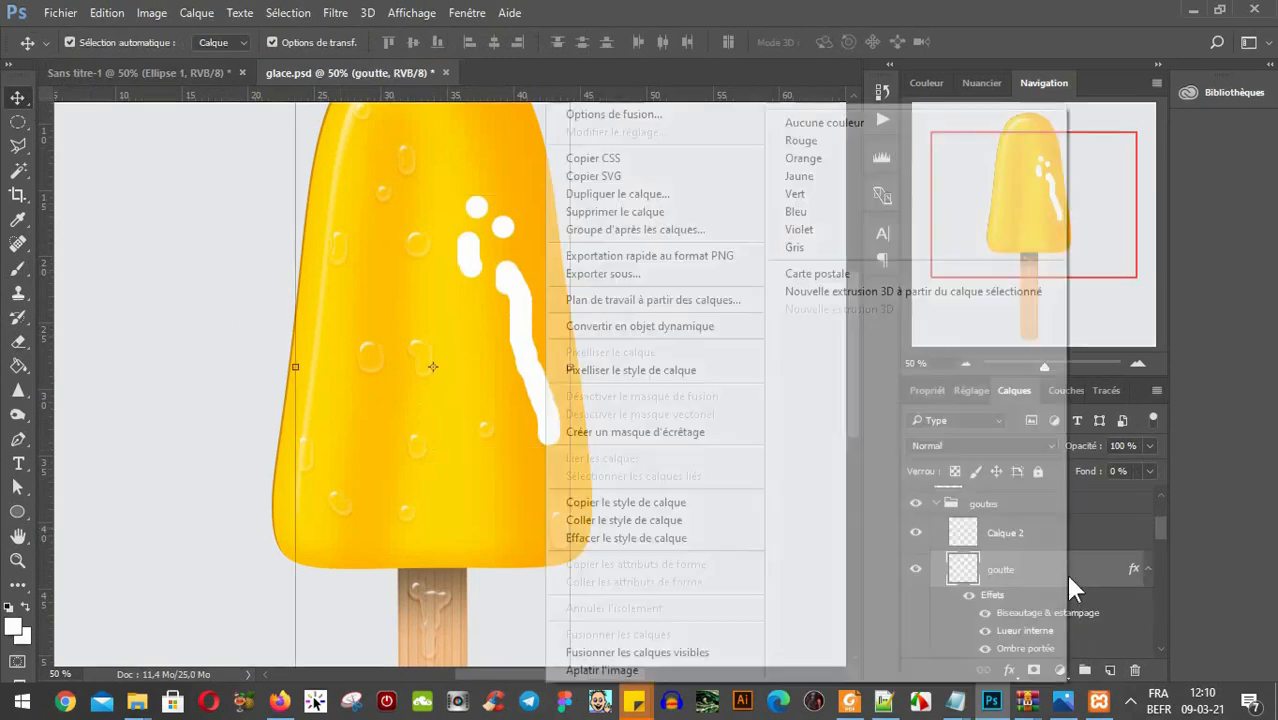
click(653, 505)
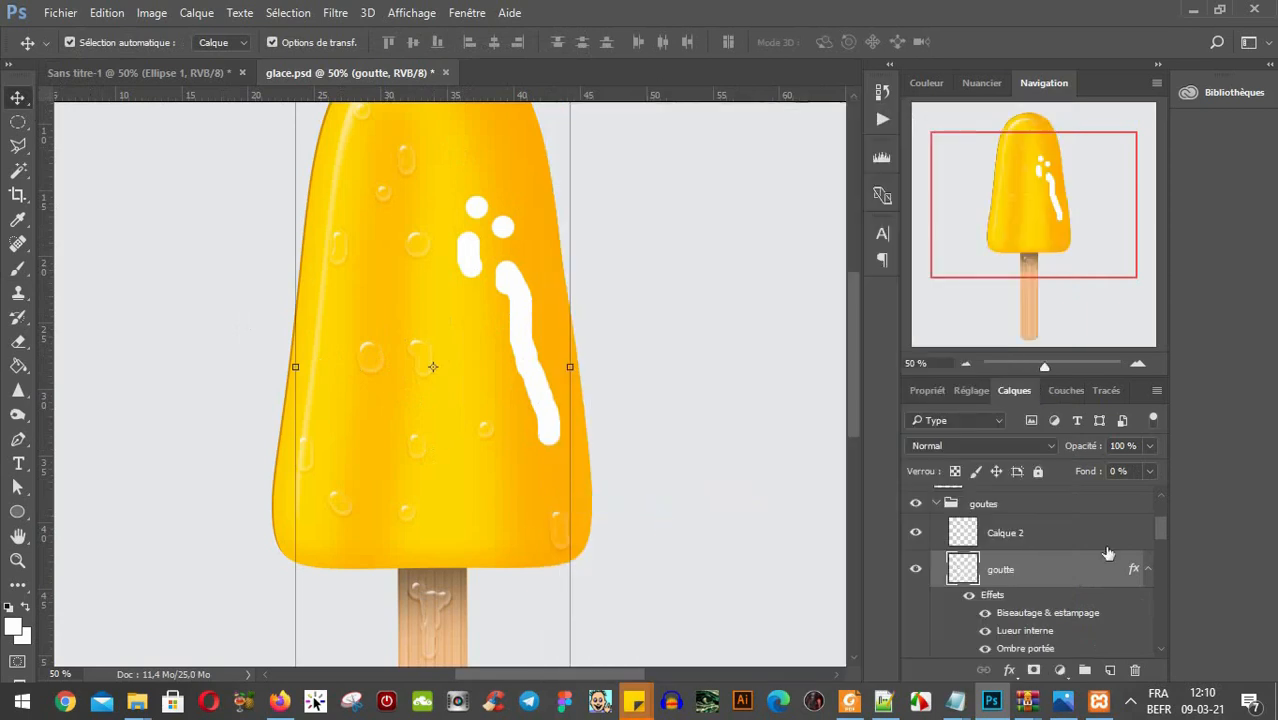
click(1050, 535)
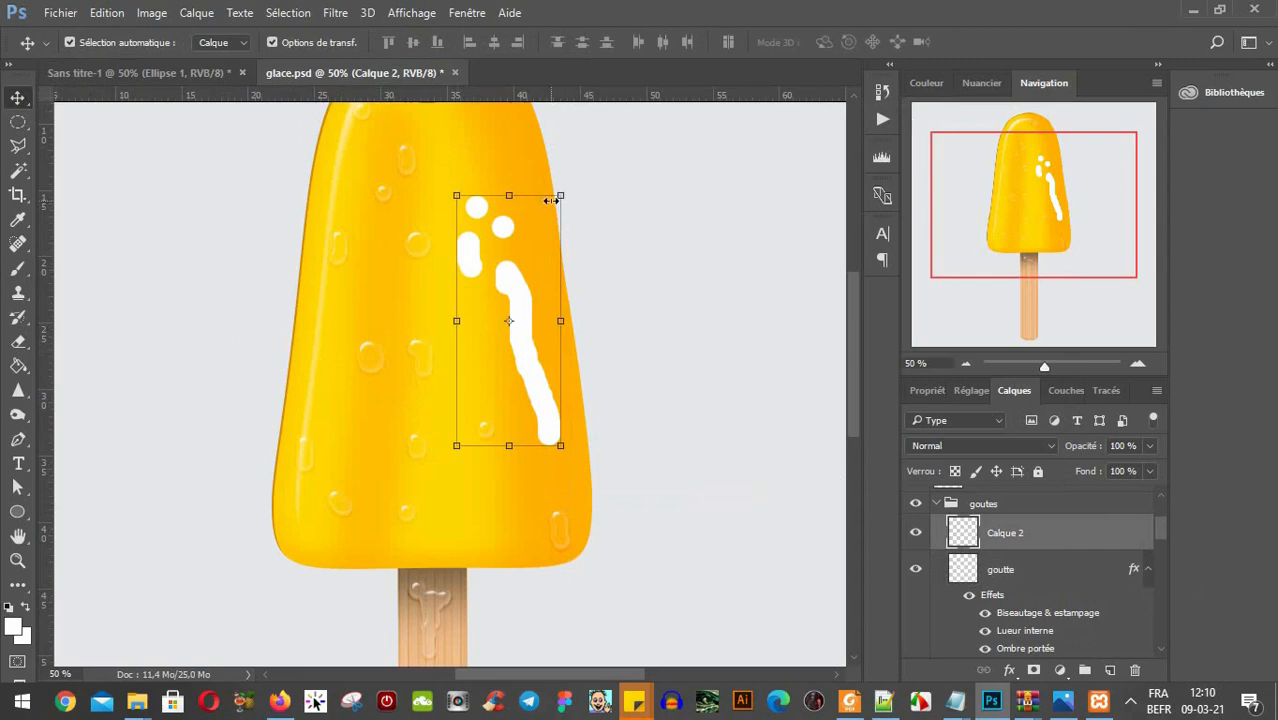
right_click(1094, 535)
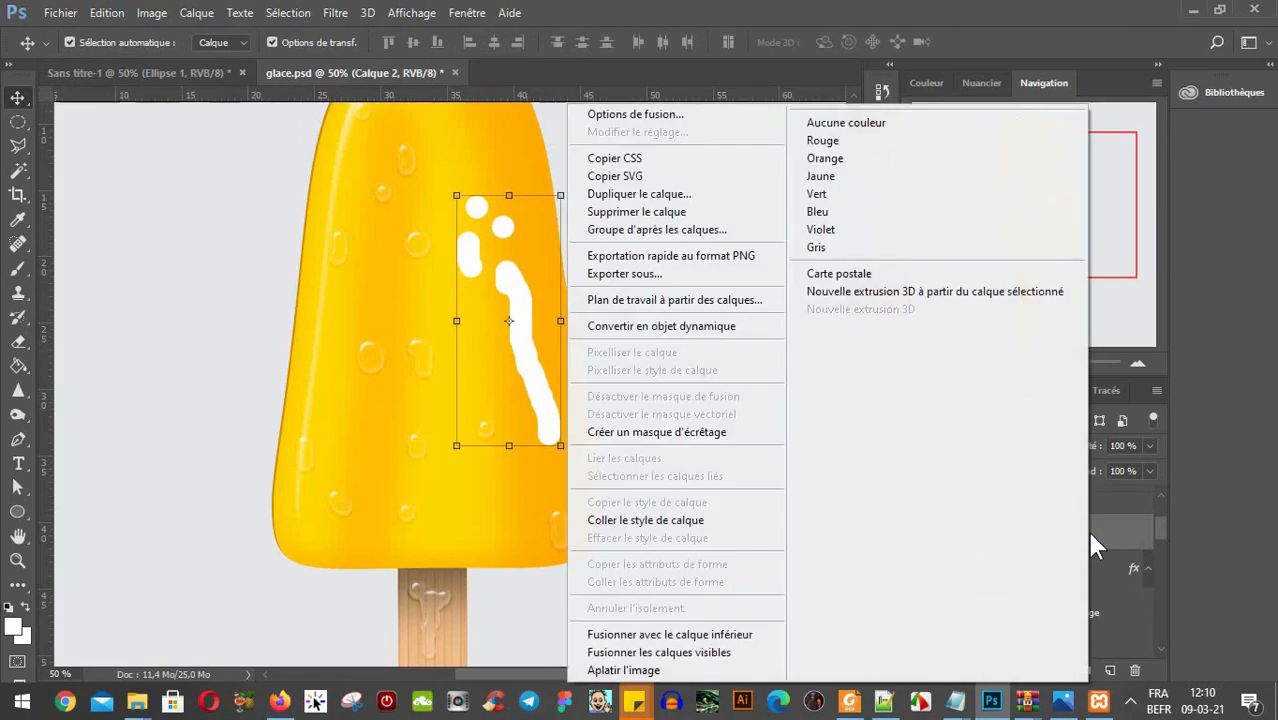
click(646, 520)
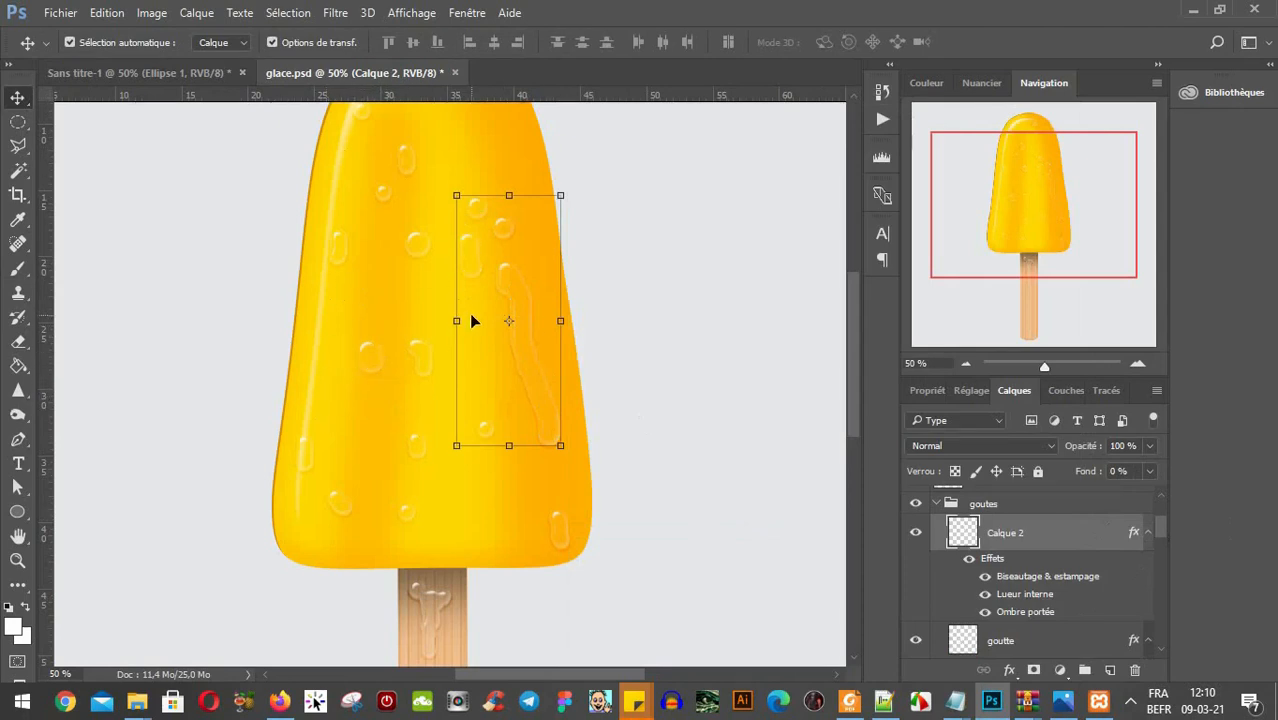
click(650, 245)
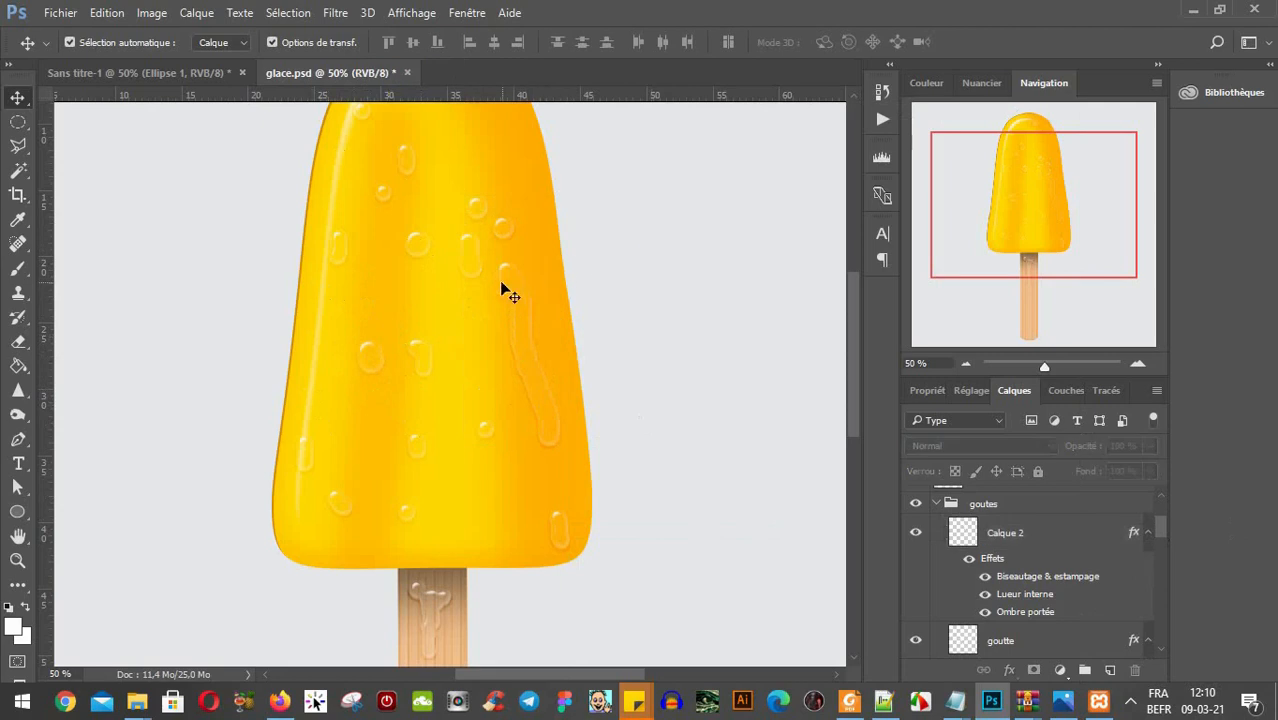
Set the Brush size to 20 px and paint thin irregular drips on Calque 2 along the ice cream's right edge.
click(508, 285)
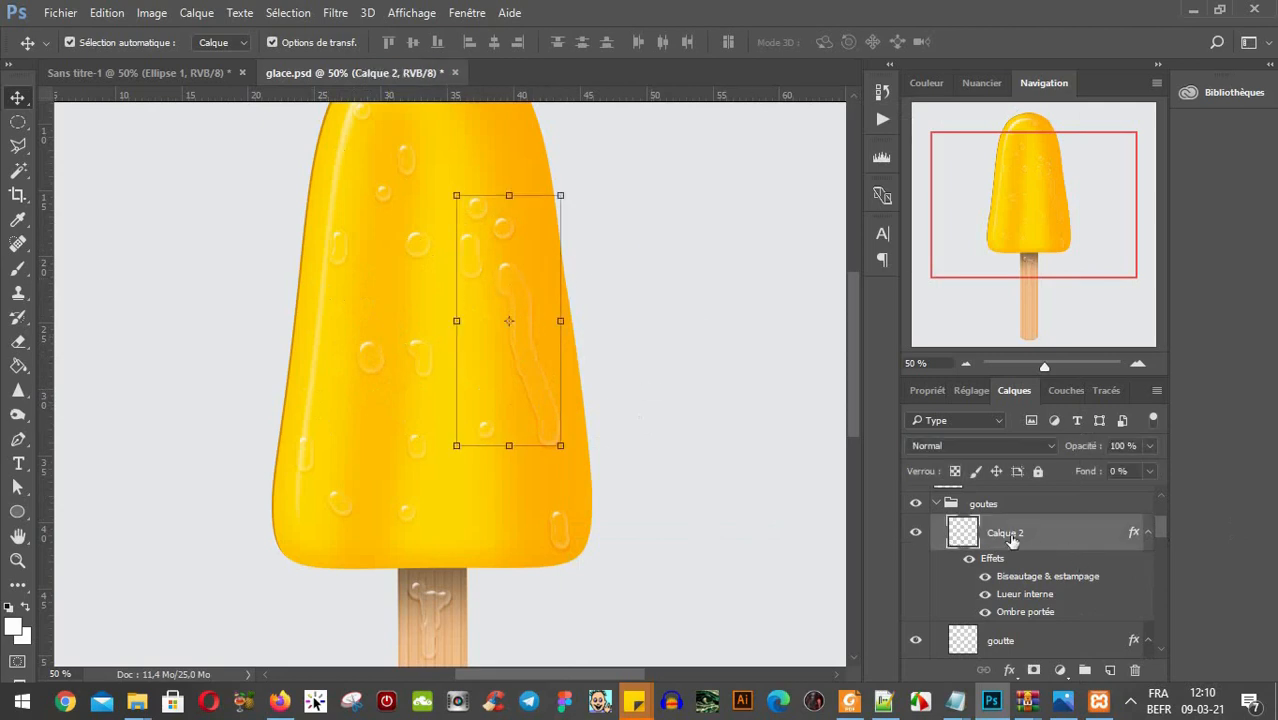
key(b)
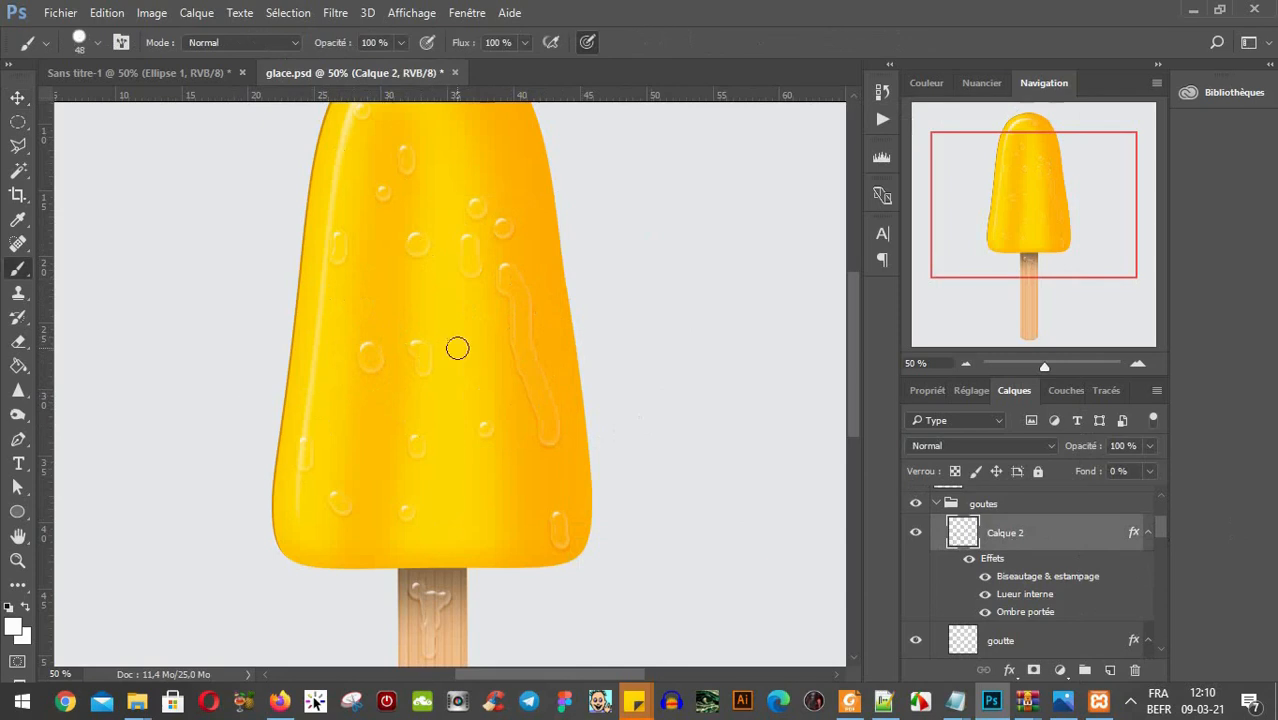
right_click(551, 359)
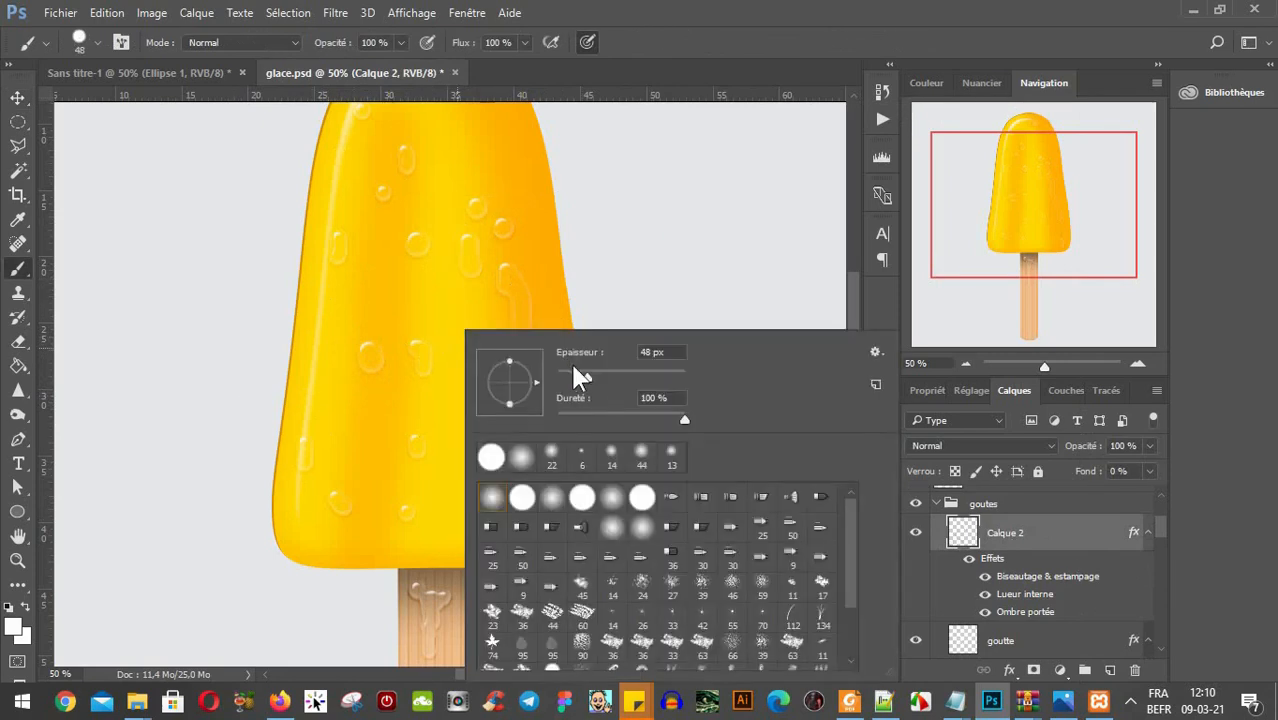
drag(575, 376, 569, 377)
click(790, 43)
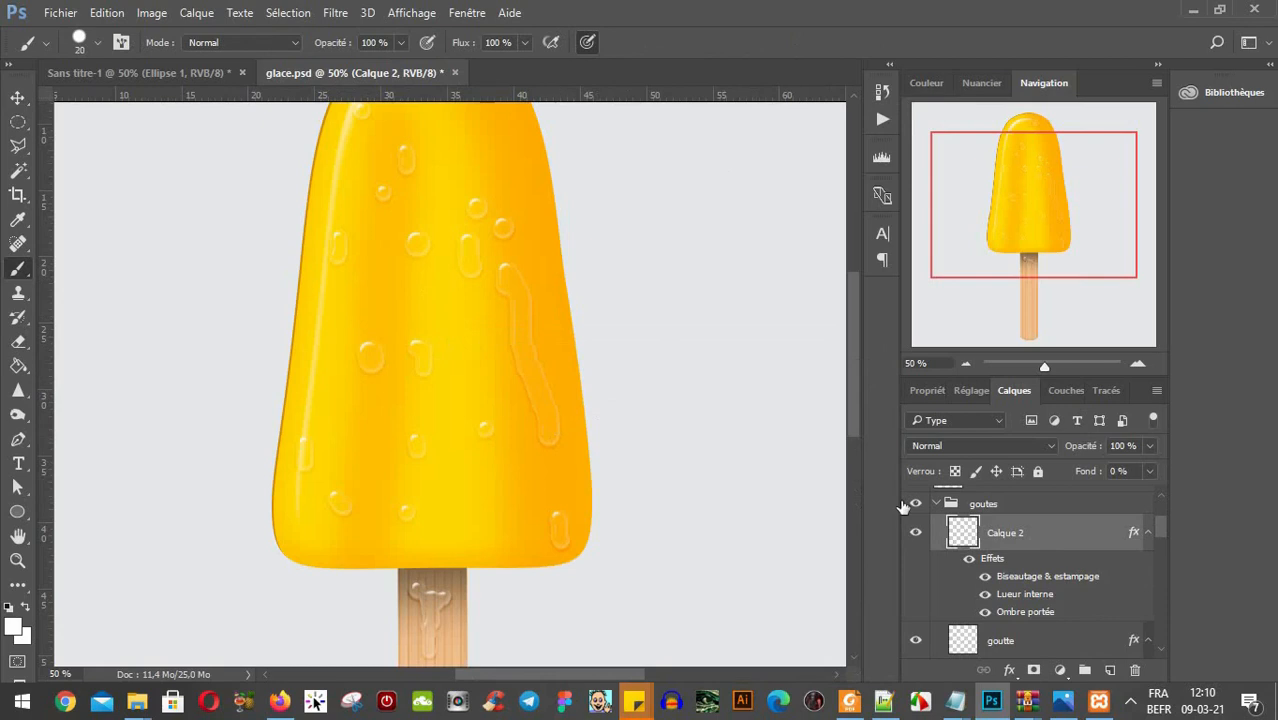
mouse_move(554, 441)
mouse_down()
mouse_move(515, 506)
mouse_move(511, 523)
mouse_move(530, 501)
mouse_move(521, 532)
mouse_move(525, 486)
mouse_move(513, 566)
mouse_move(498, 576)
mouse_move(514, 542)
mouse_up()
mouse_move(561, 462)
mouse_down()
mouse_move(575, 335)
mouse_move(555, 248)
mouse_up()
mouse_move(485, 137)
mouse_down()
mouse_move(542, 220)
mouse_move(509, 221)
mouse_move(516, 260)
mouse_move(528, 240)
mouse_move(494, 262)
mouse_move(534, 264)
mouse_move(552, 400)
mouse_up()
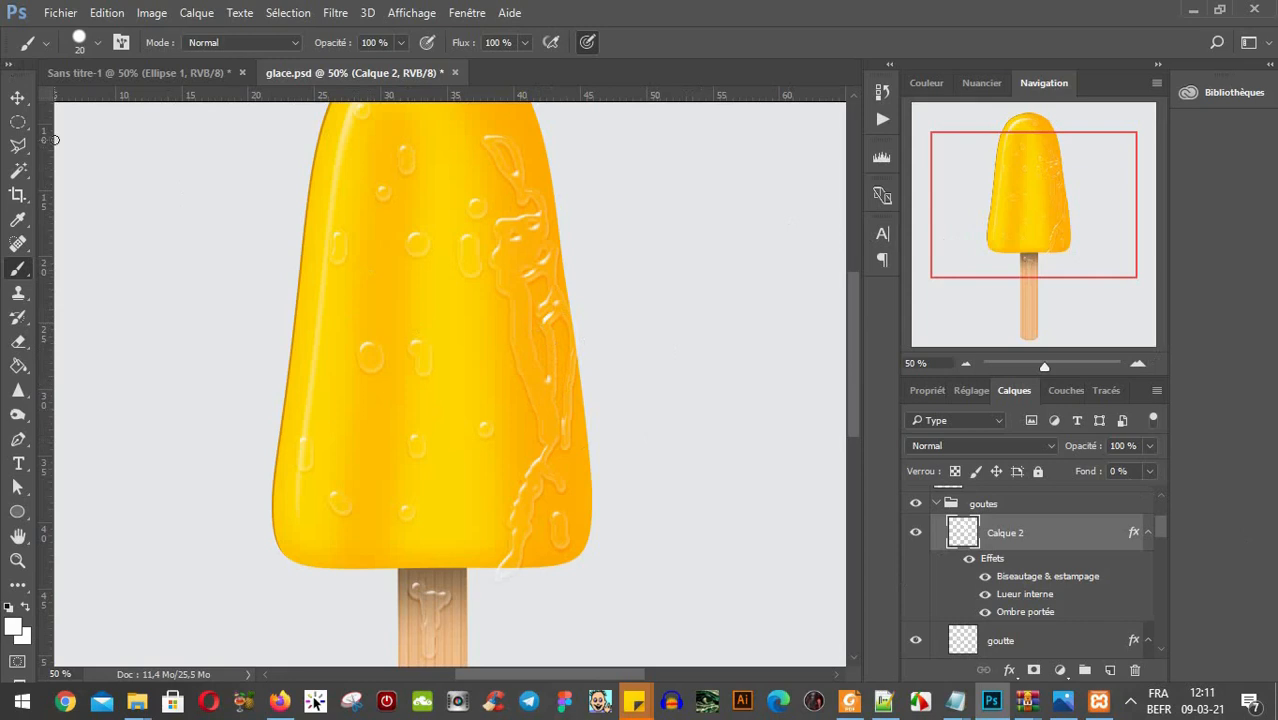
Select the wooden stick's manche layer and look over the whole stick.
click(17, 97)
scroll(485, 434, down, 4)
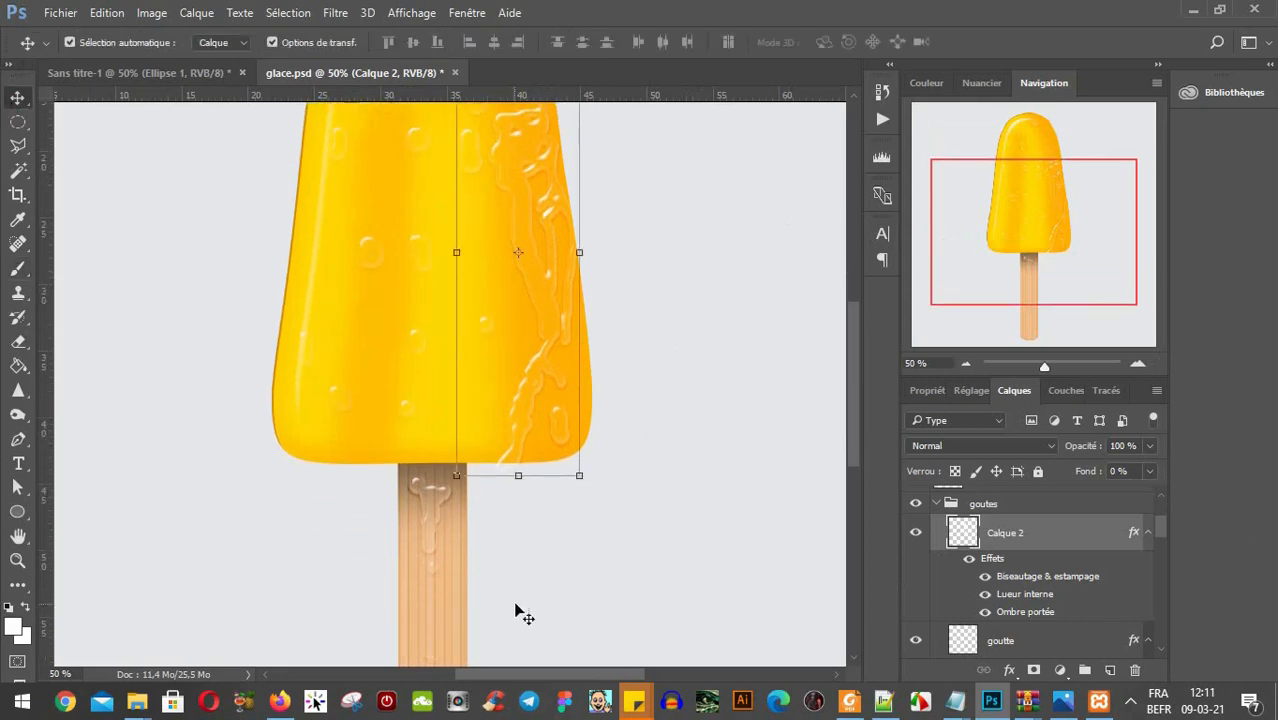
scroll(456, 562, down, 3)
click(451, 556)
scroll(462, 553, down, 2)
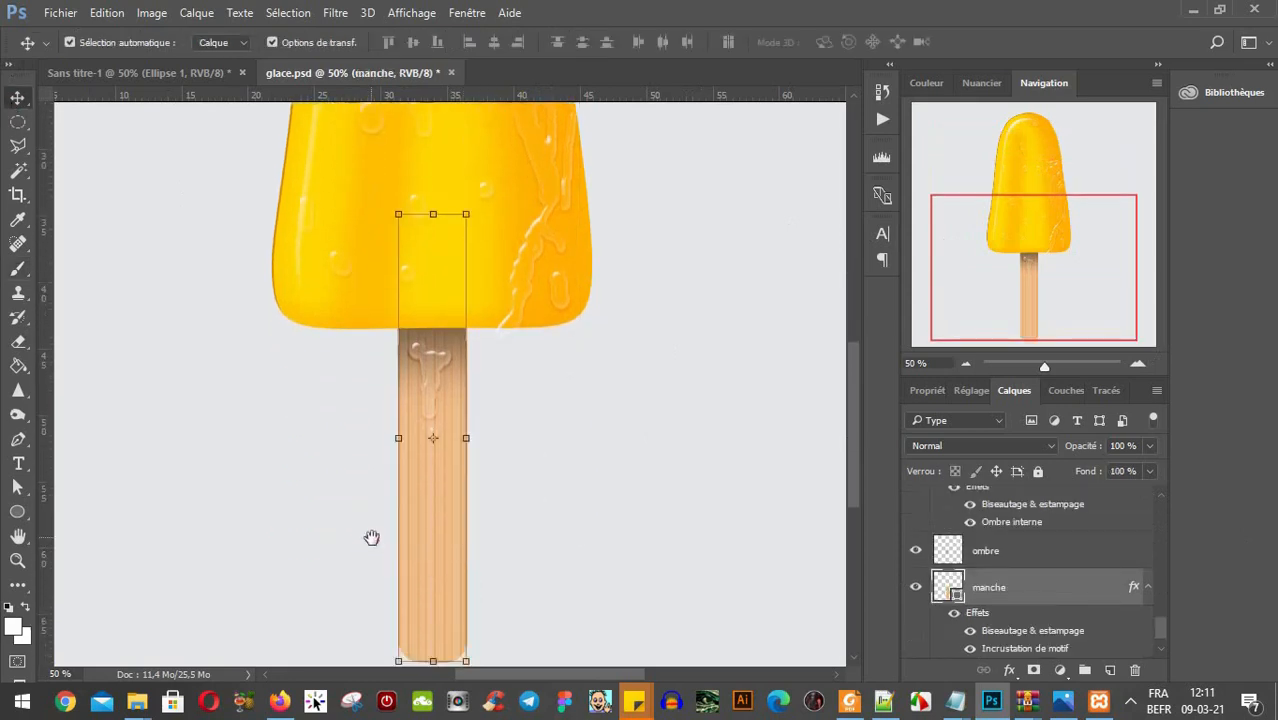
drag(371, 538, 556, 492)
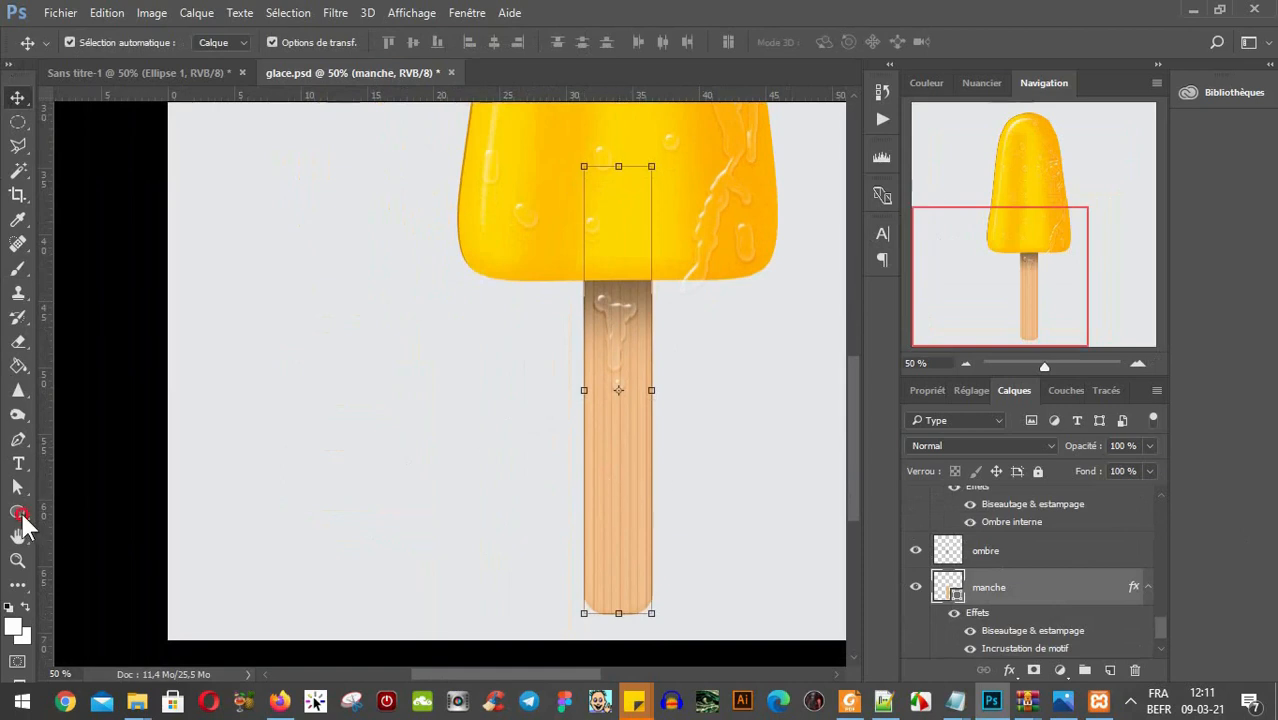
Draw a white rounded rectangle of about 382 × 548 px with 50 px corner radii in the empty area left of the stick.
drag(17, 511, 68, 530)
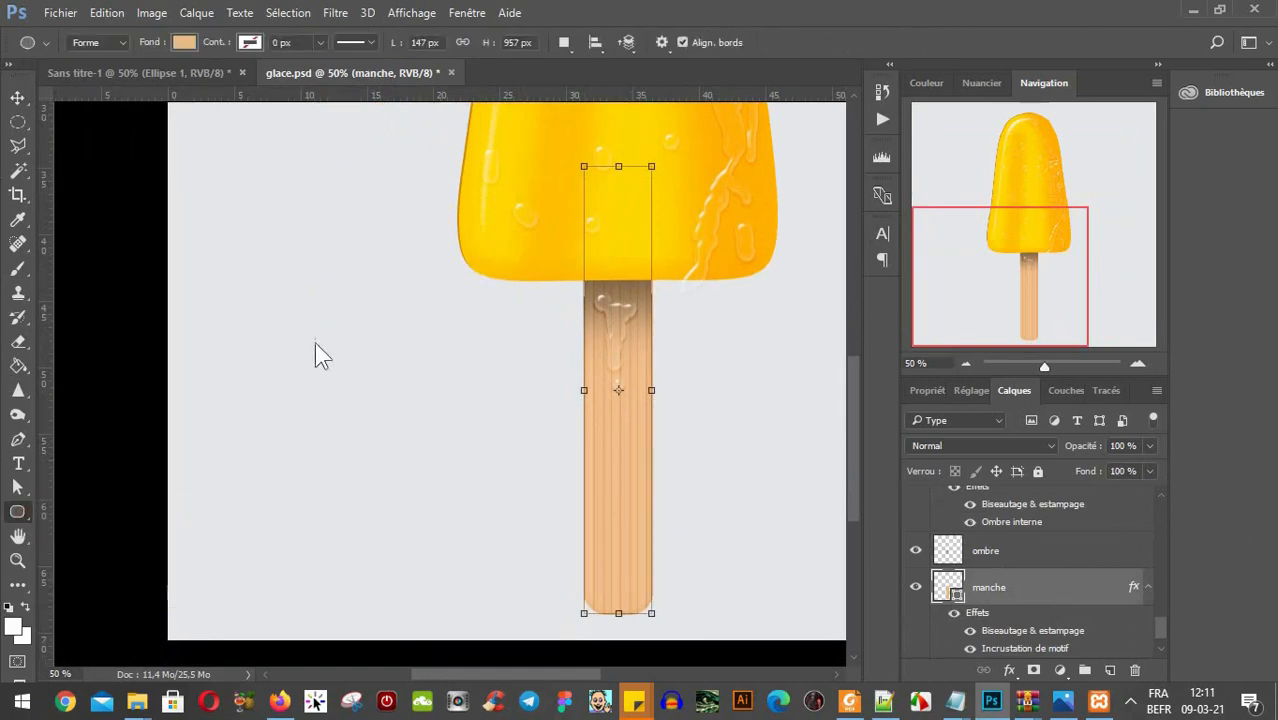
click(18, 96)
click(71, 137)
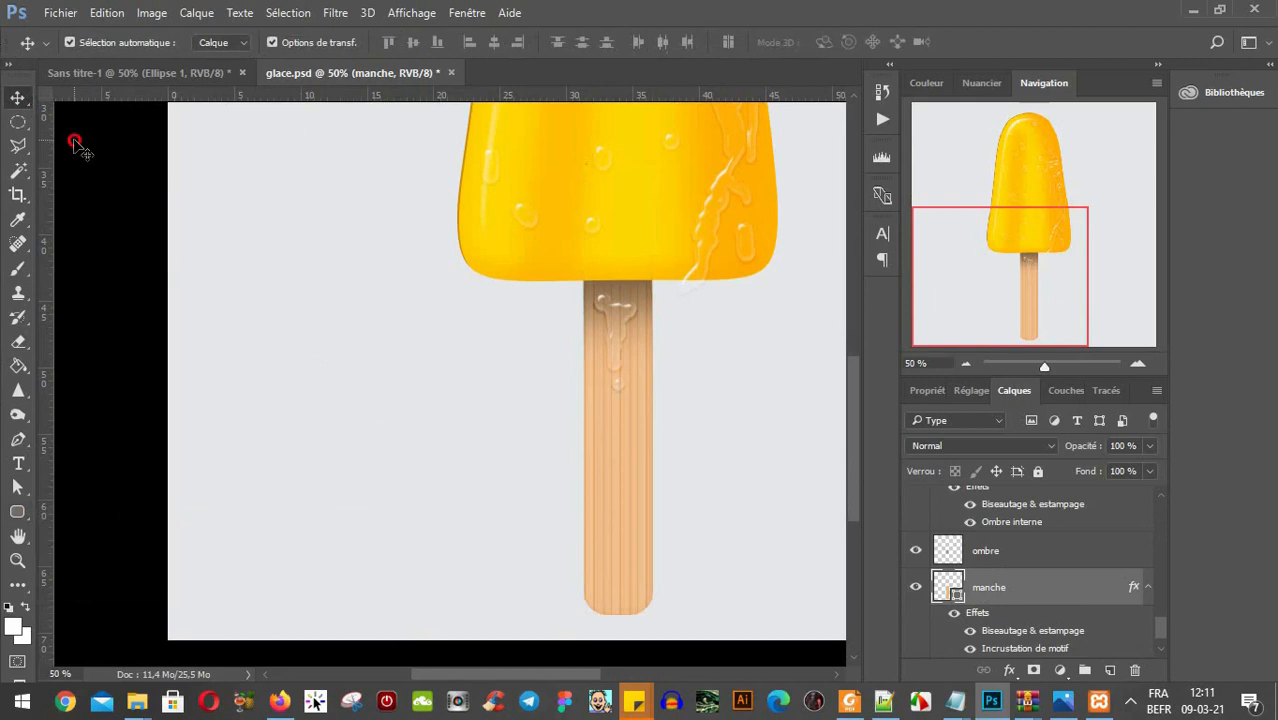
click(18, 514)
drag(238, 326, 418, 588)
key(v)
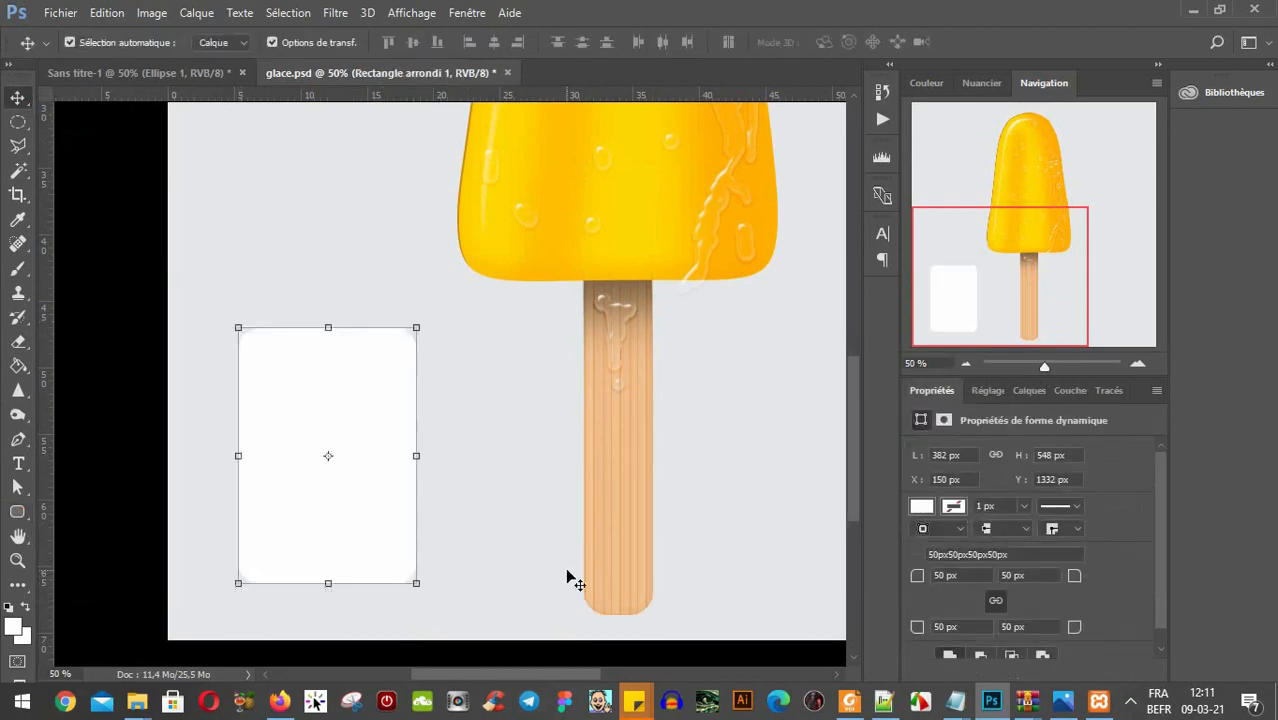
Copy the layer style of the stick's manche layer and paste it onto the white rounded rectangle.
click(635, 449)
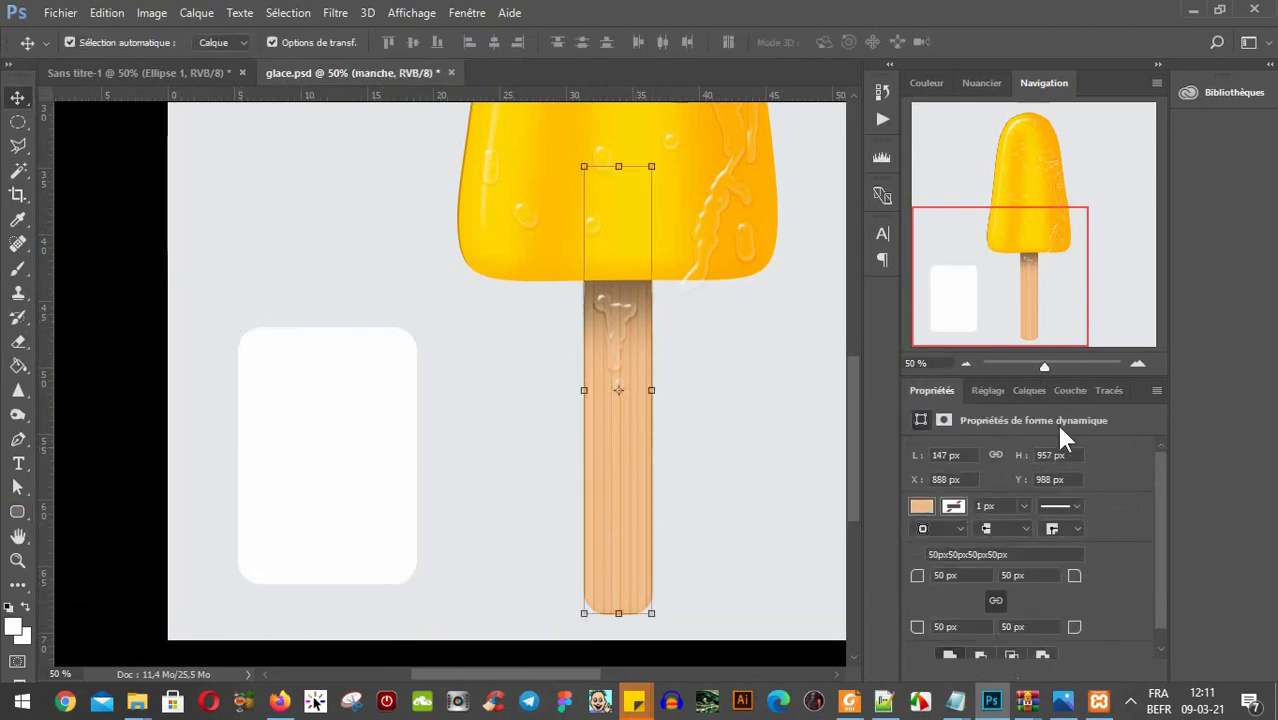
click(1031, 391)
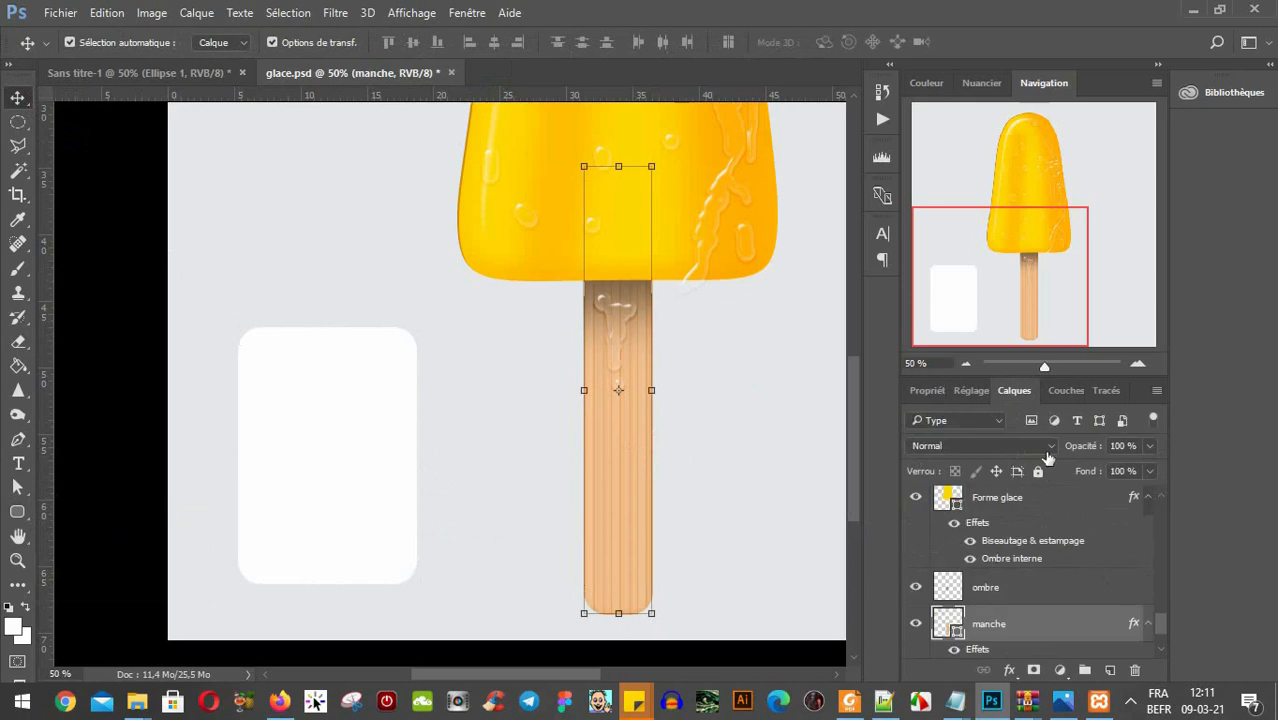
right_click(1068, 630)
click(808, 447)
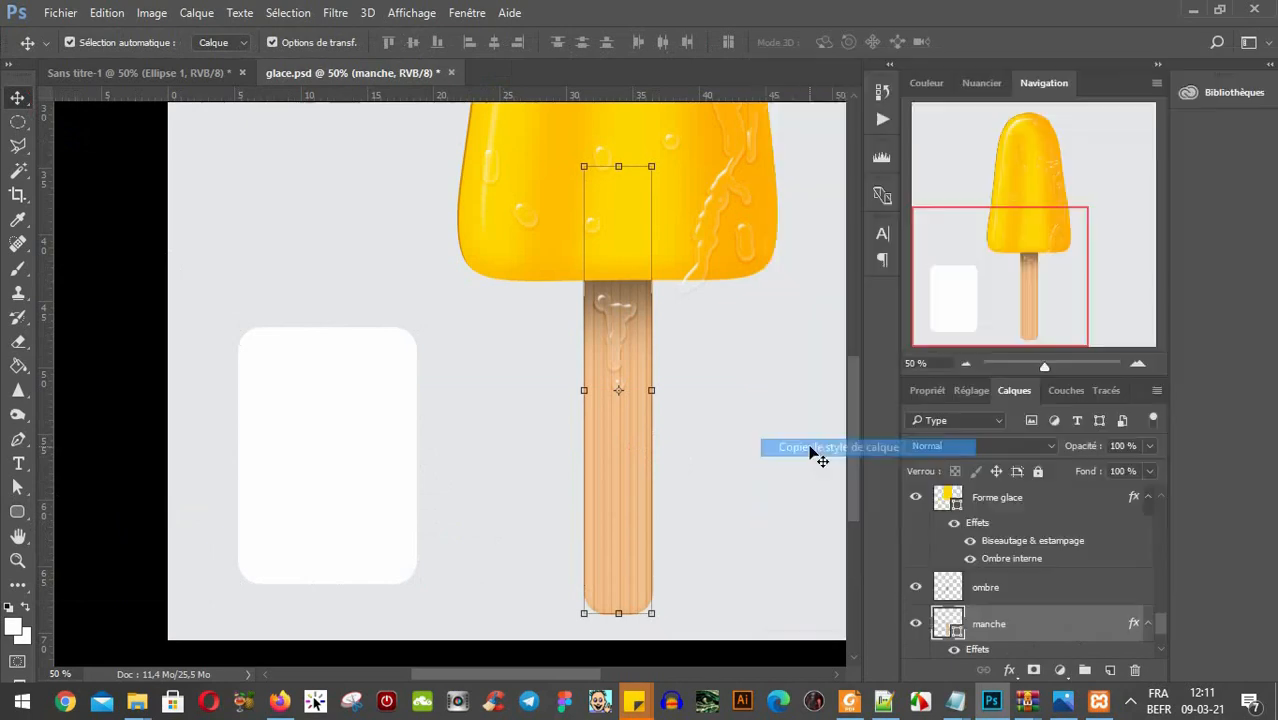
click(285, 466)
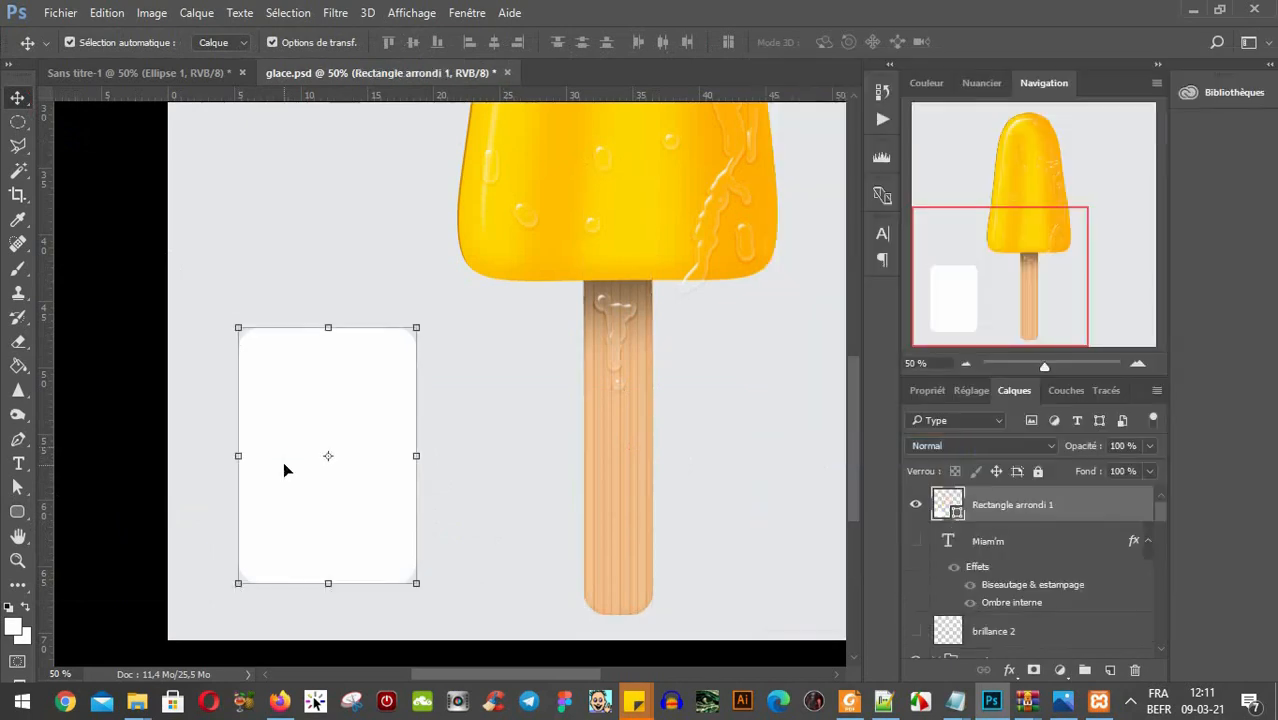
right_click(1043, 507)
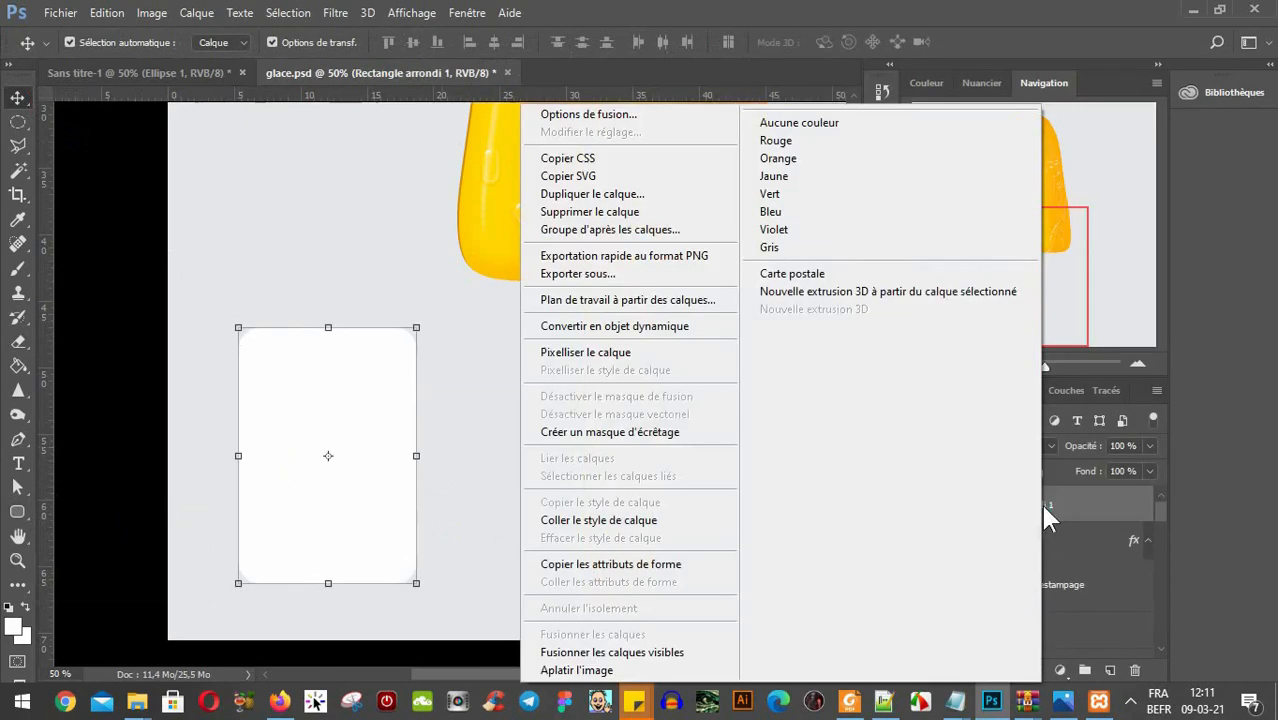
click(579, 520)
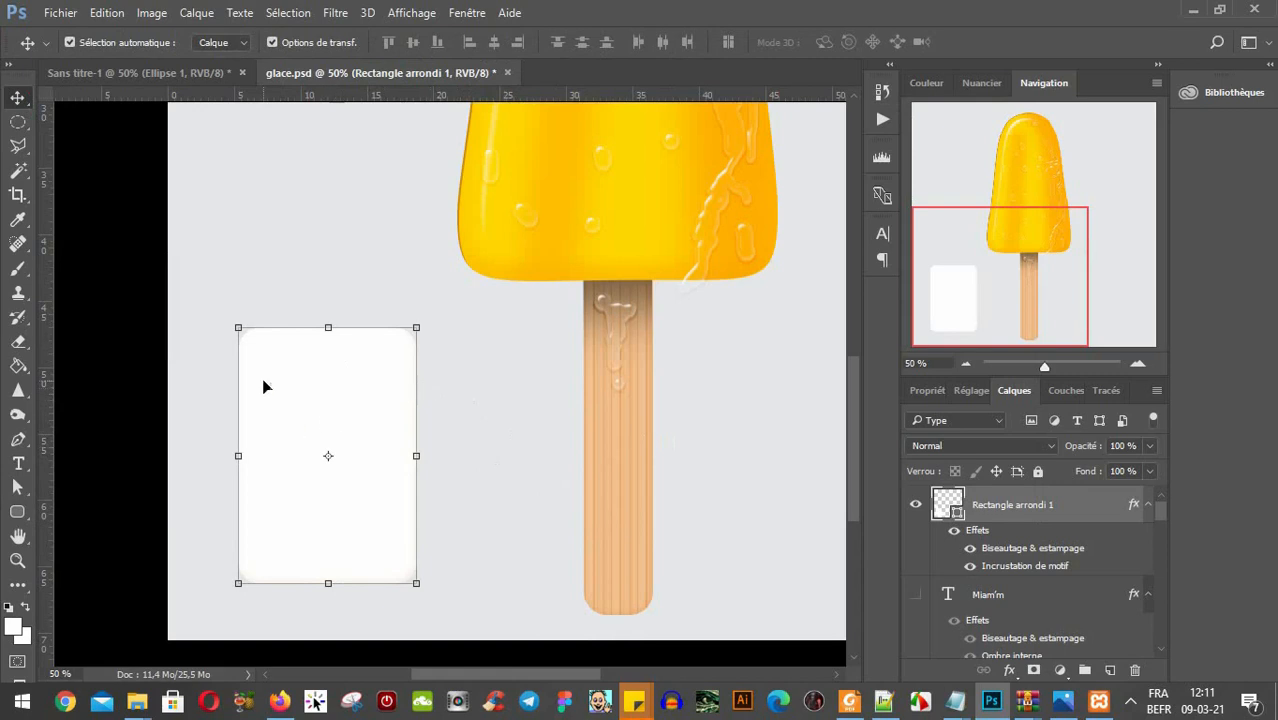
Open the manche layer's fill colour and copy its hexadecimal code e0b885.
click(625, 557)
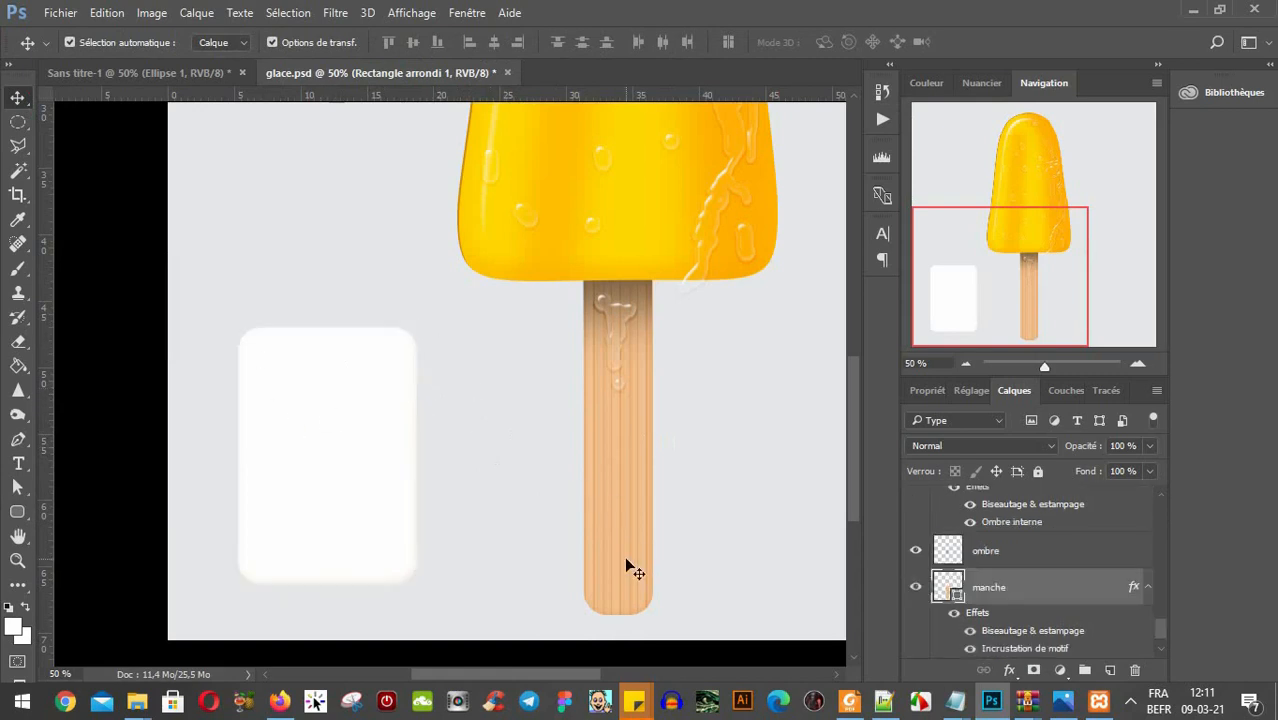
double_click(940, 588)
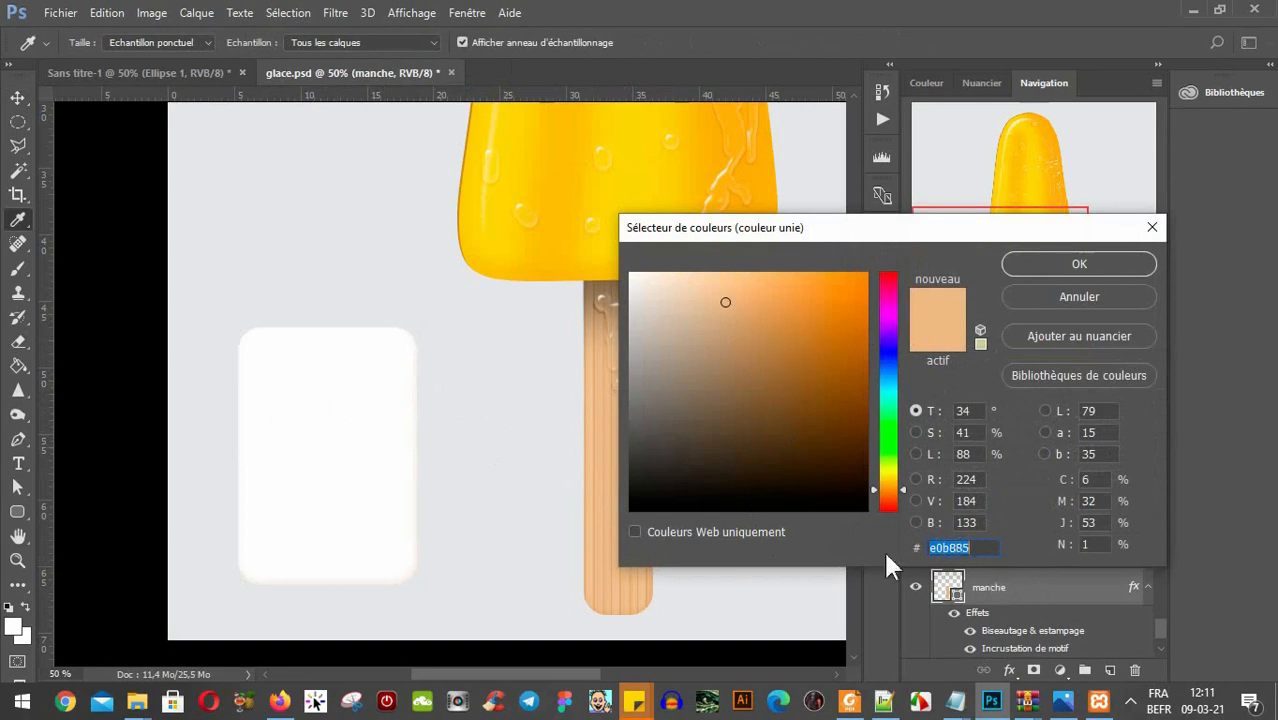
click(1016, 262)
key(v)
Set the white rounded rectangle's fill colour to e0b885.
click(308, 414)
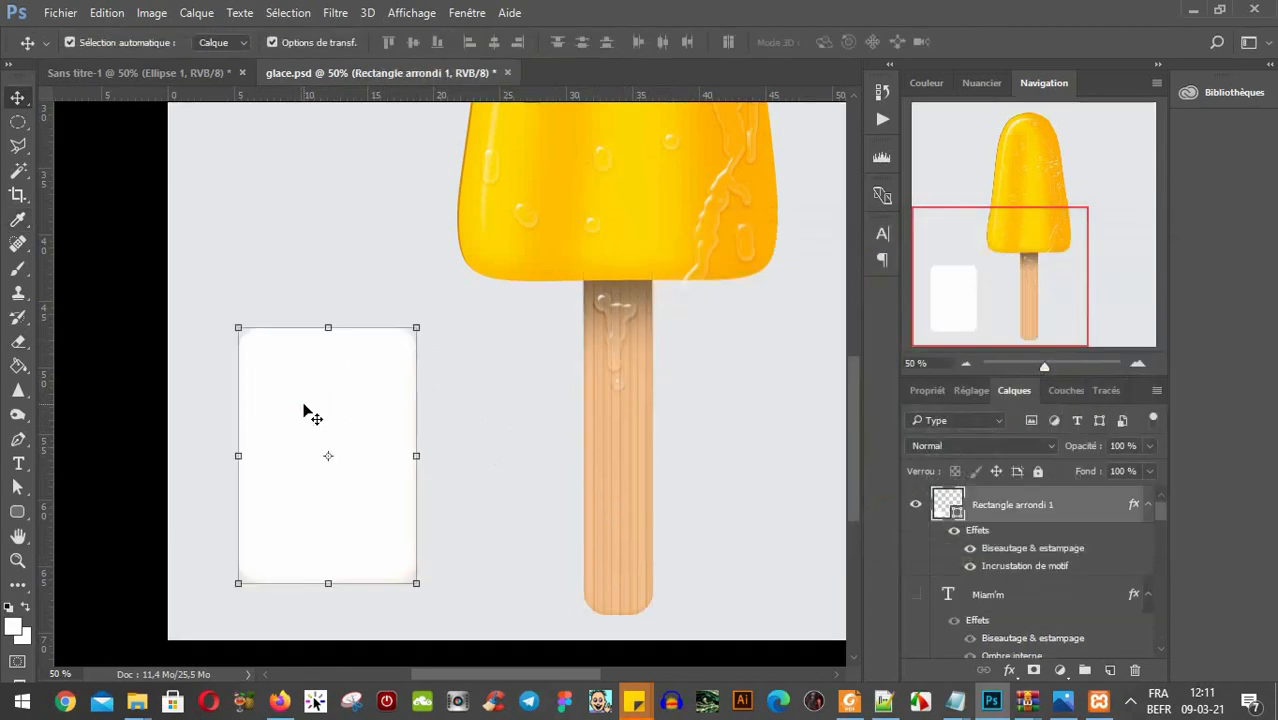
double_click(945, 507)
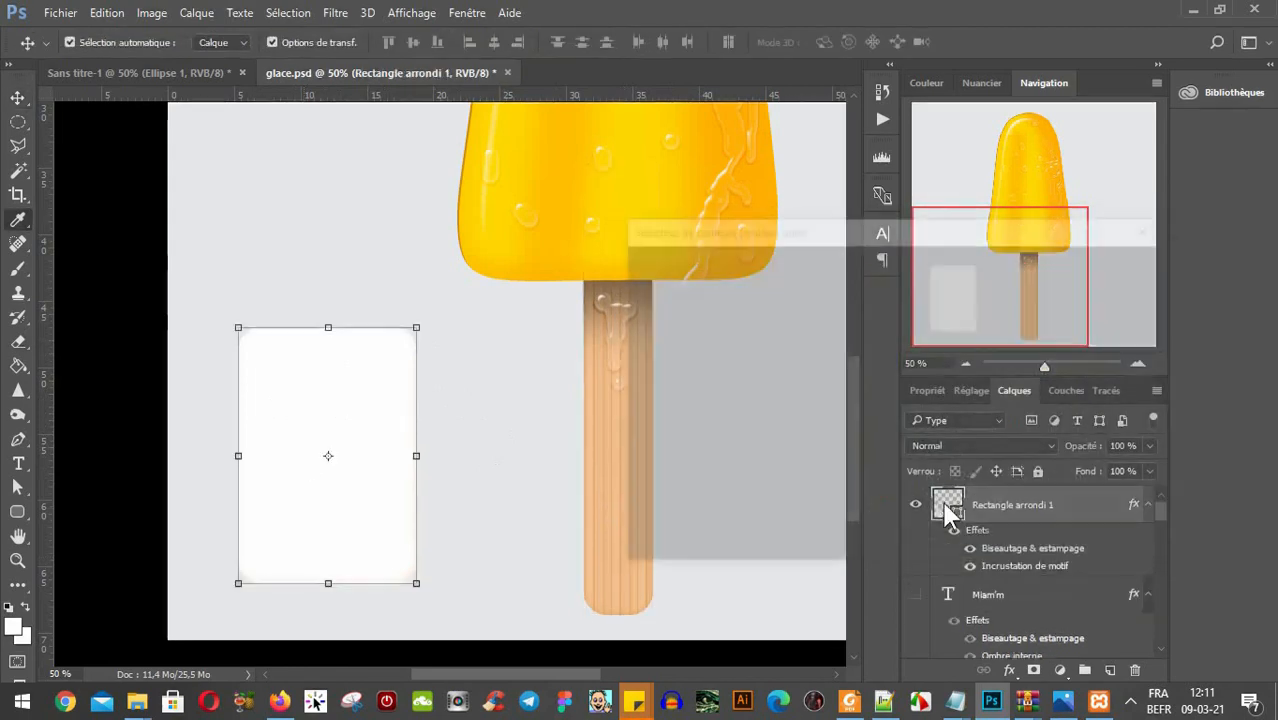
text(e0b885)
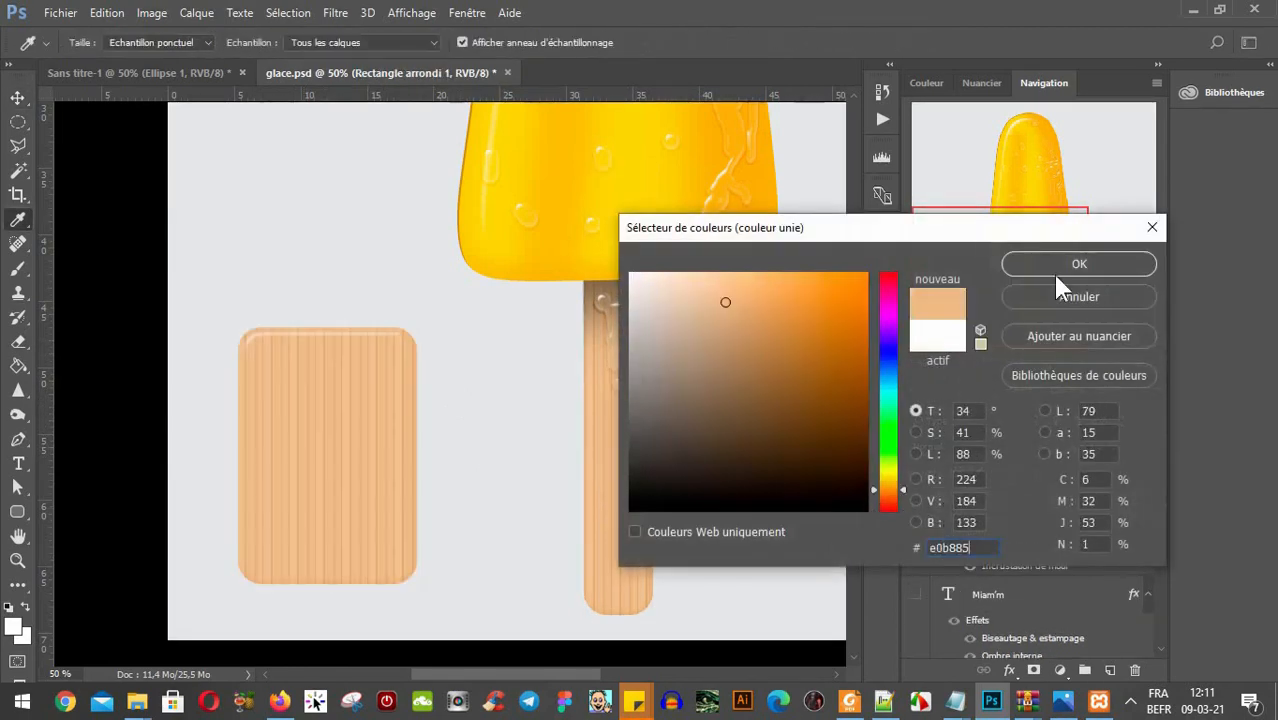
click(1050, 265)
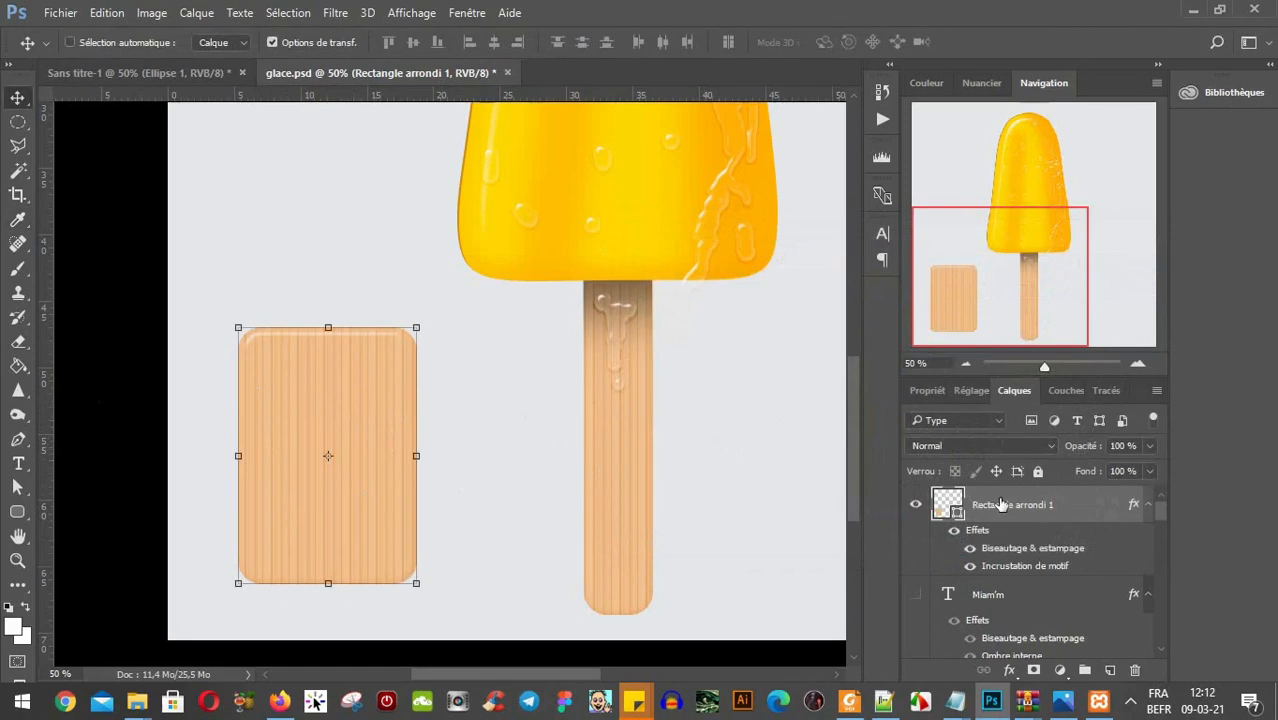
Refill the rounded rectangle with white and add an Incrustation couleur effect in e0b885 to it.
key(ctrl+BackSpace)
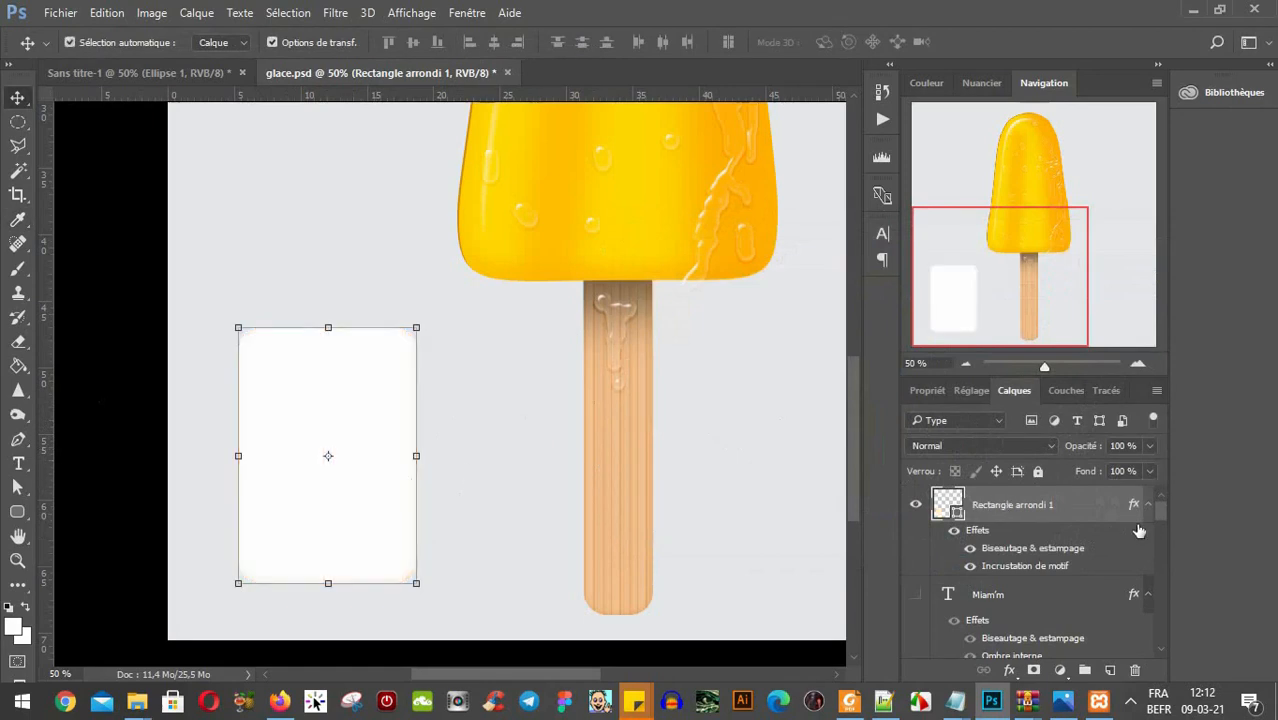
double_click(983, 559)
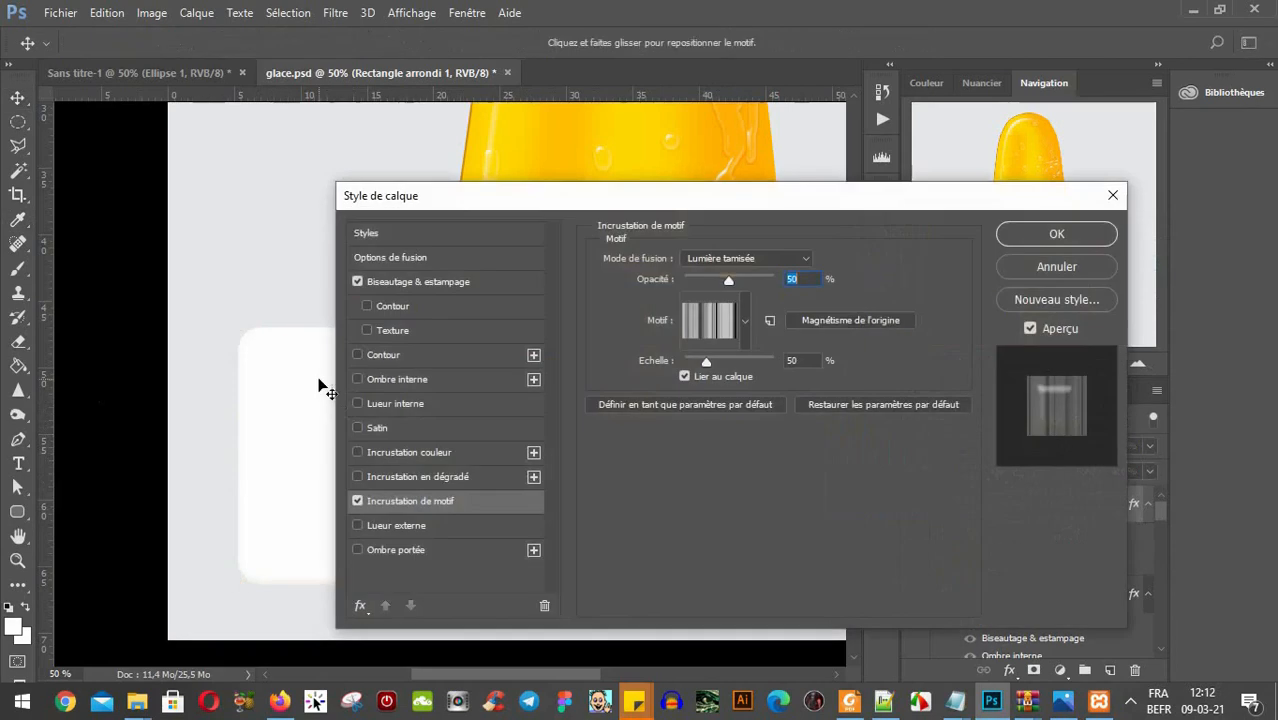
click(422, 451)
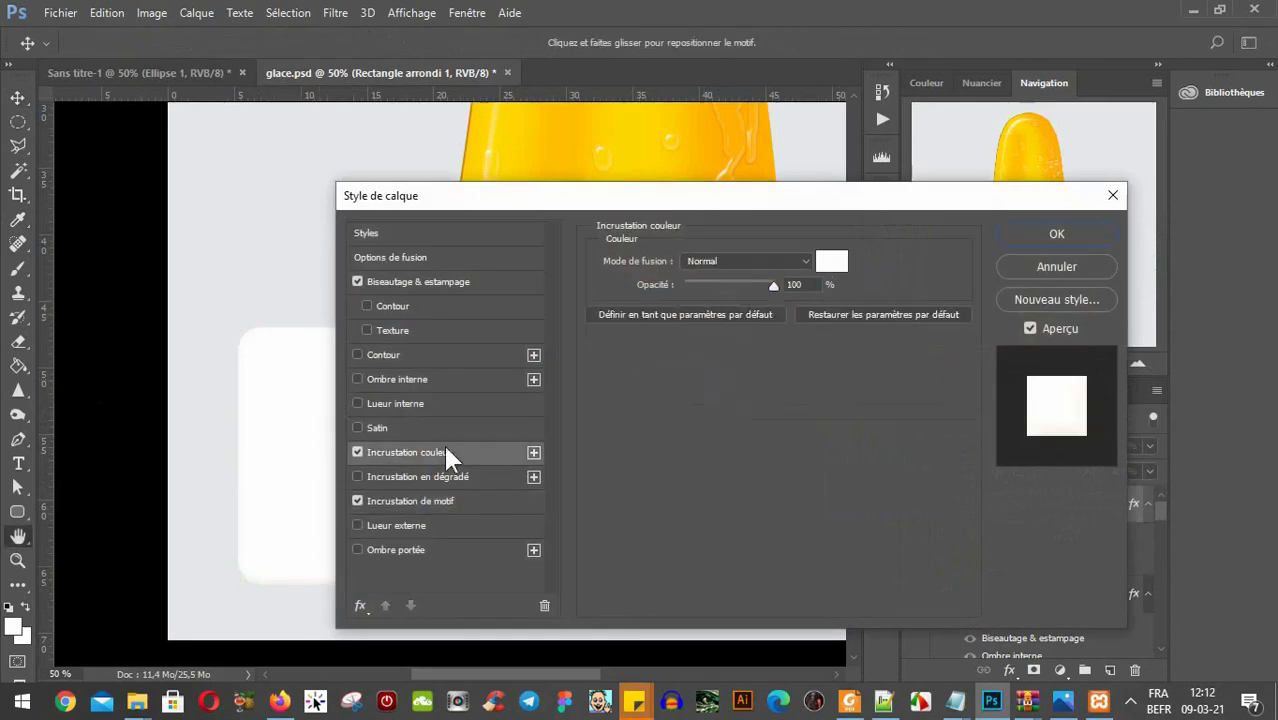
drag(600, 200, 749, 190)
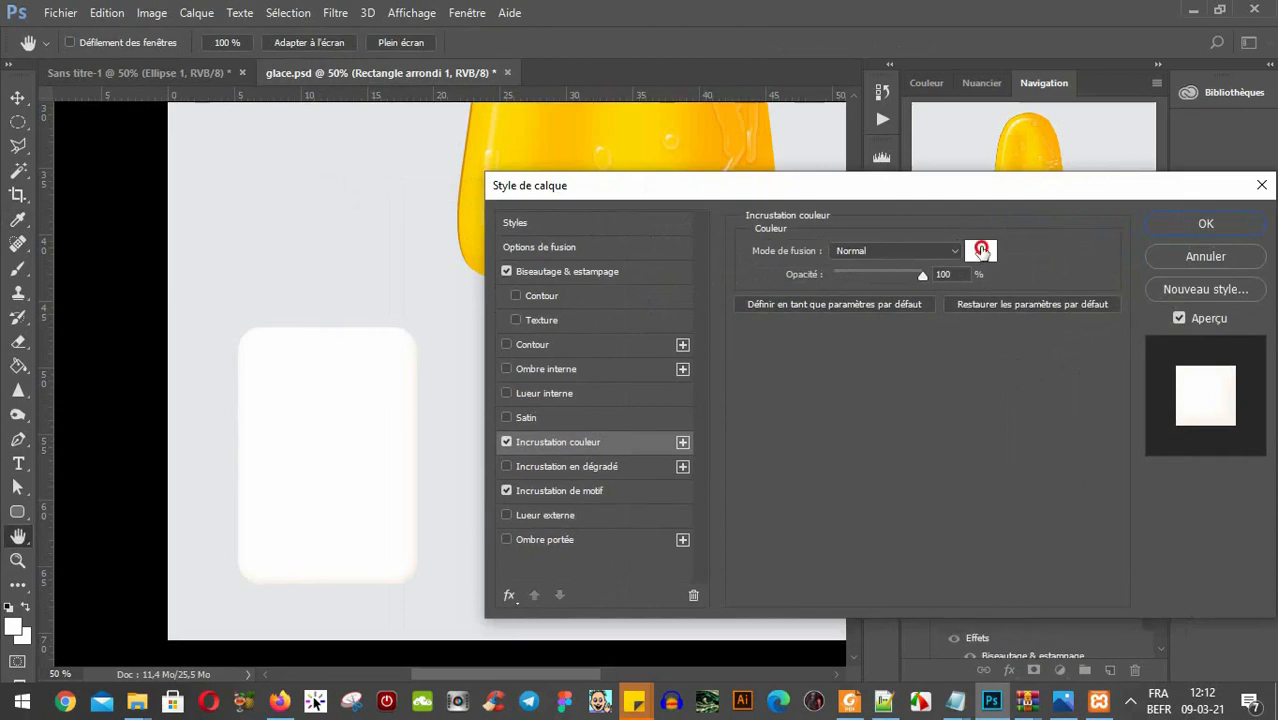
click(980, 251)
text(e0b885)
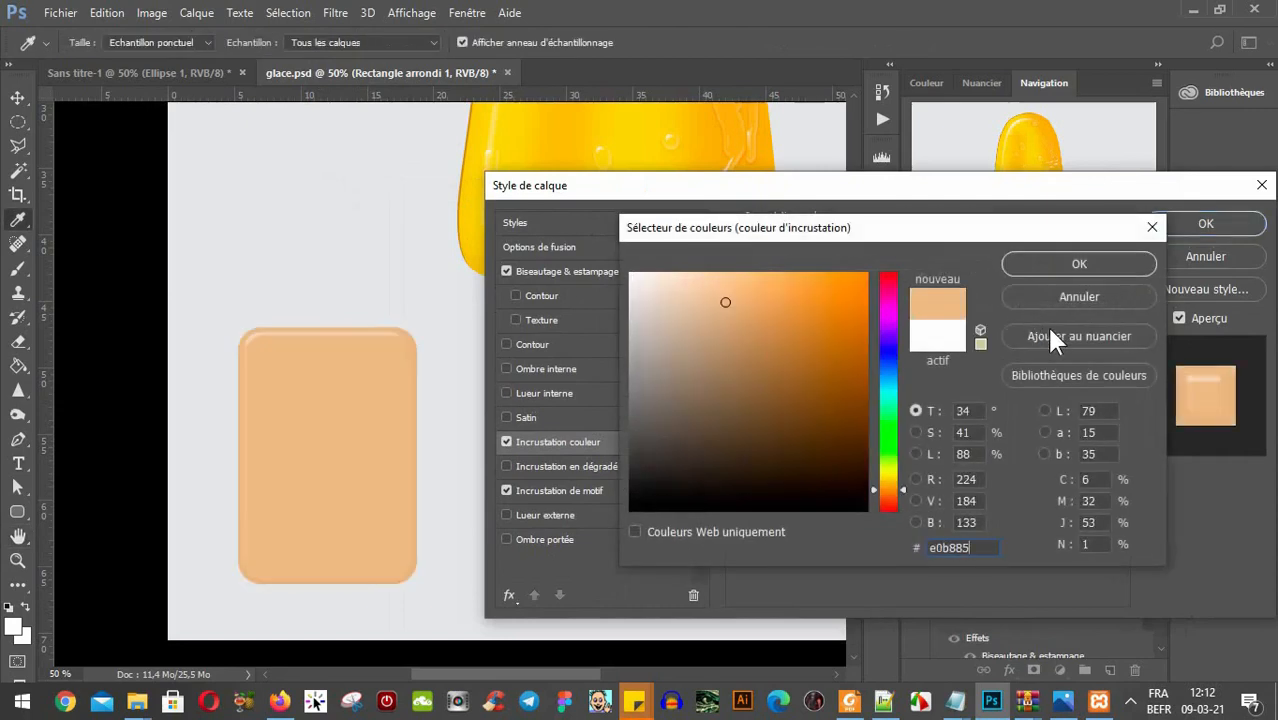
click(1078, 262)
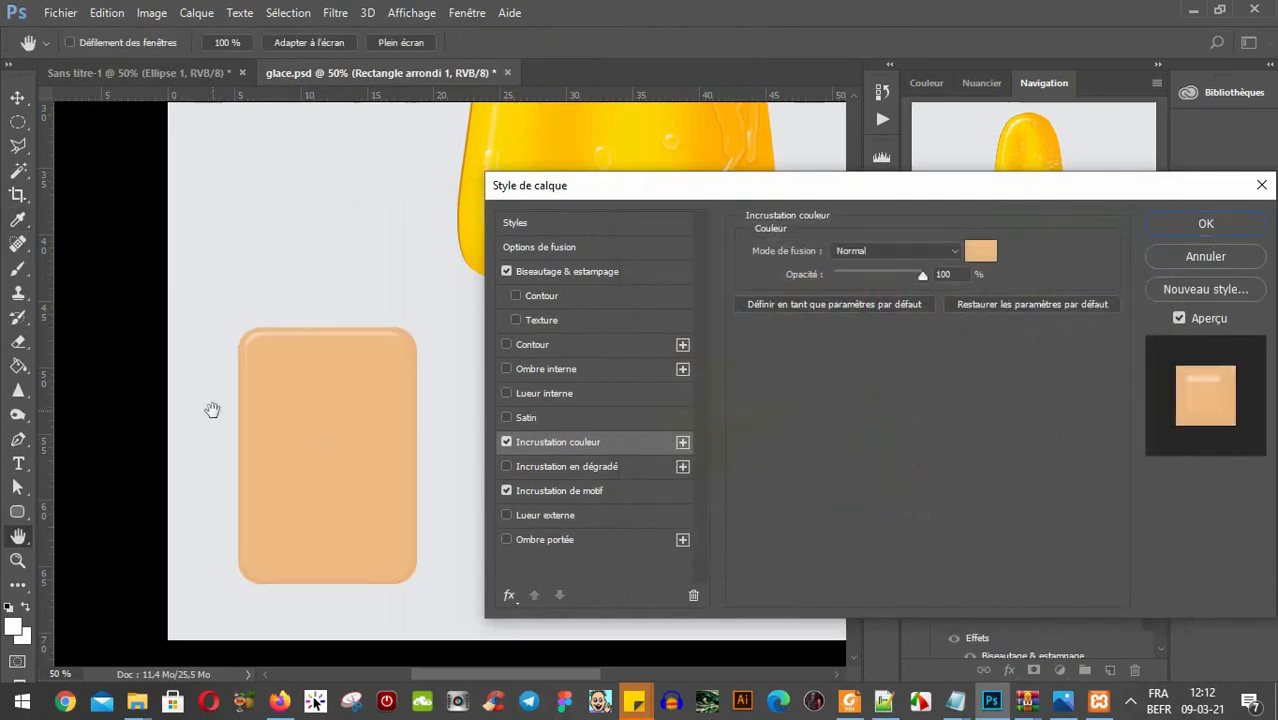
Try the rectangle's colour overlay at 0% opacity and at 49%.
drag(721, 199, 765, 162)
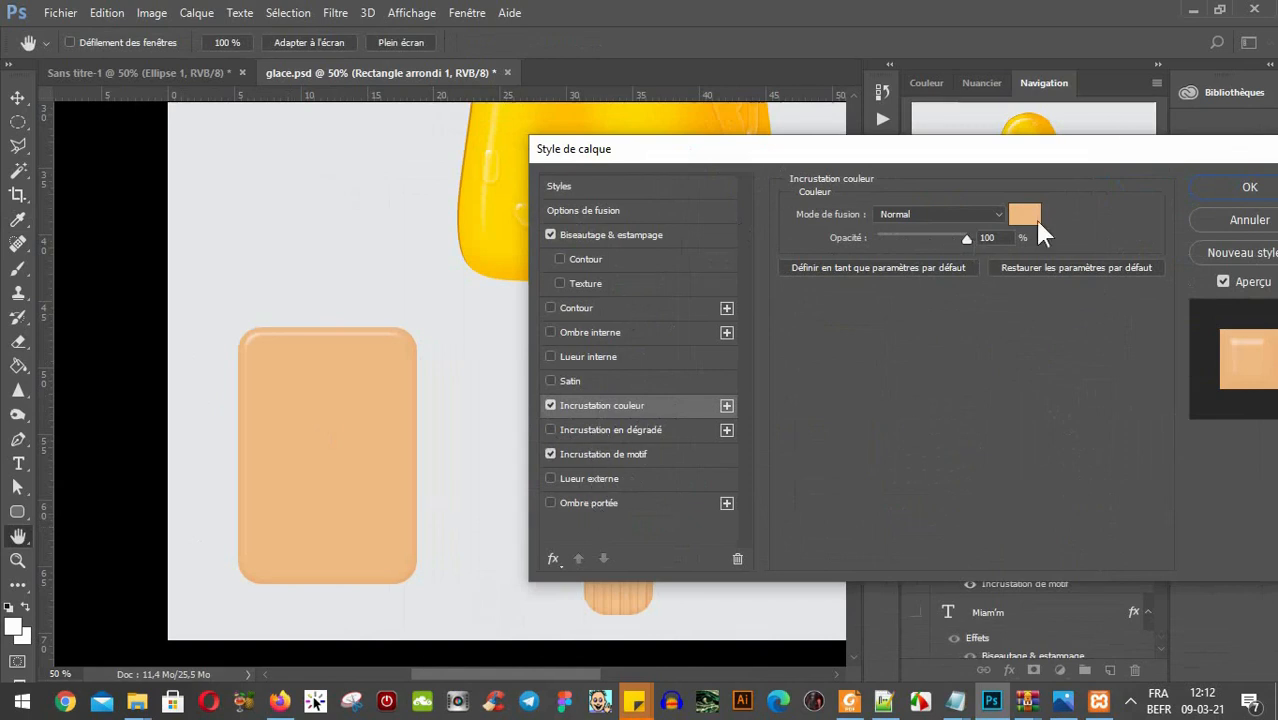
drag(965, 243, 861, 244)
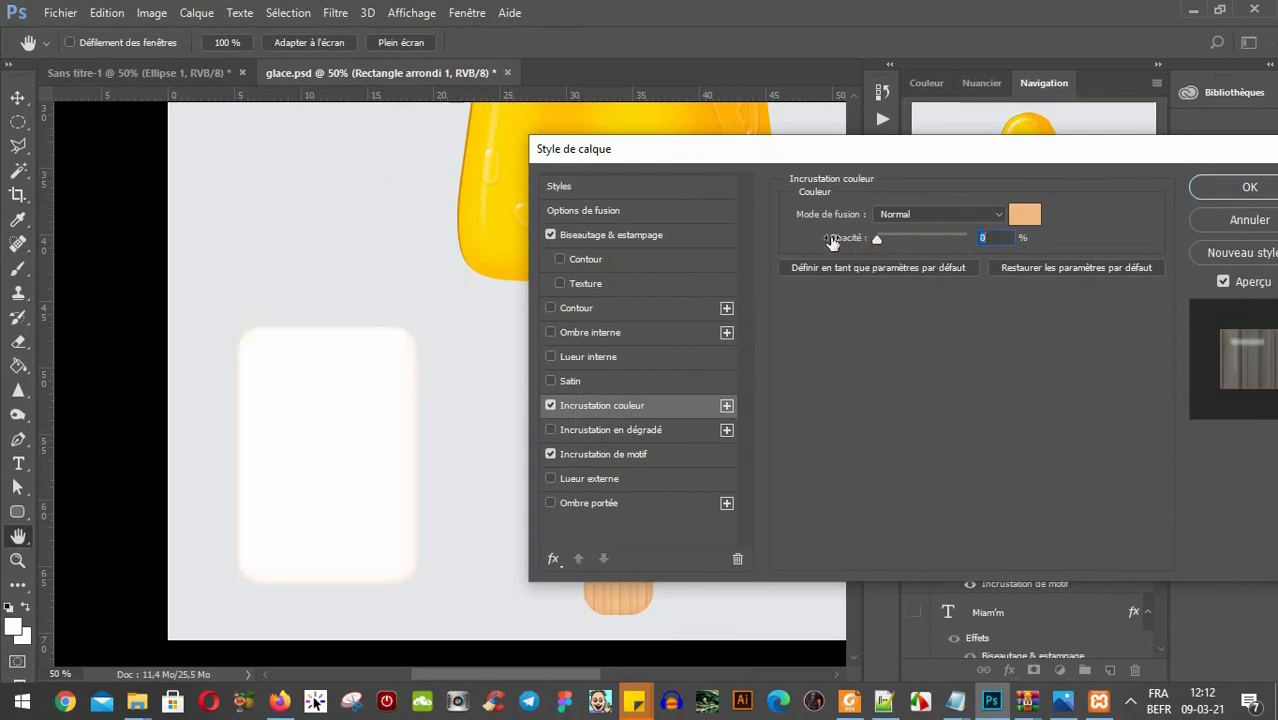
drag(1048, 150, 975, 165)
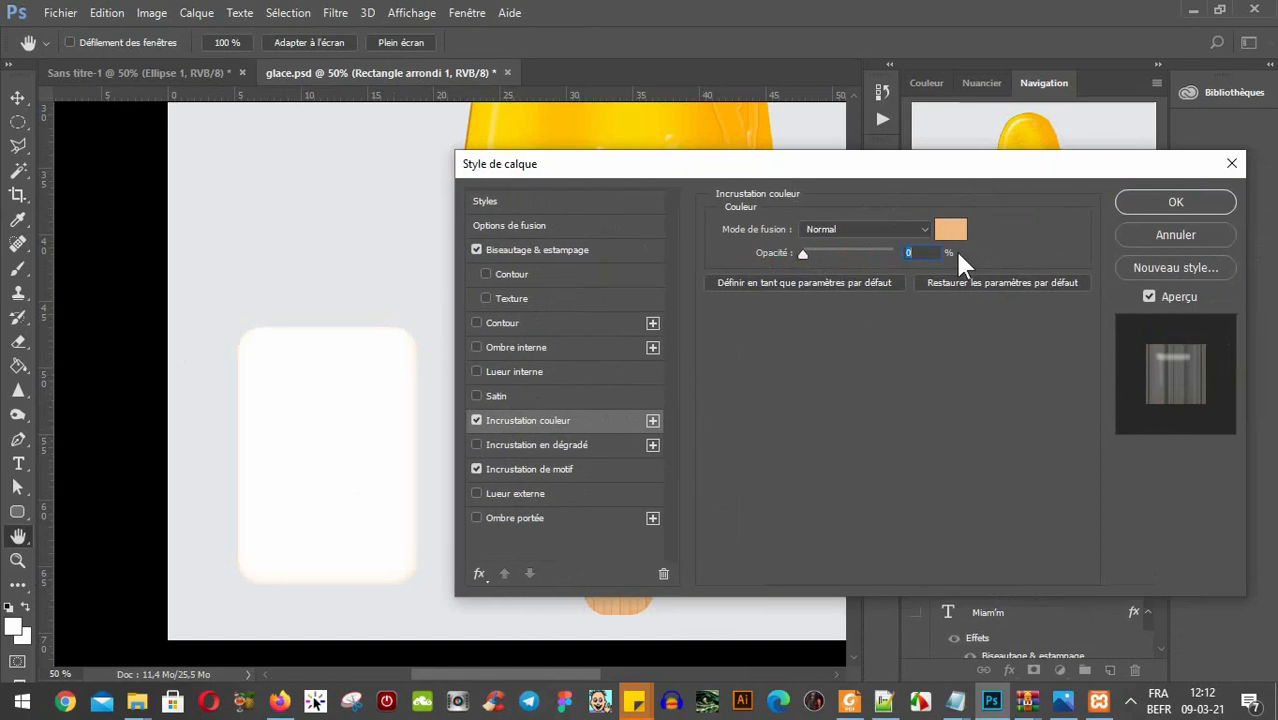
drag(801, 253, 847, 254)
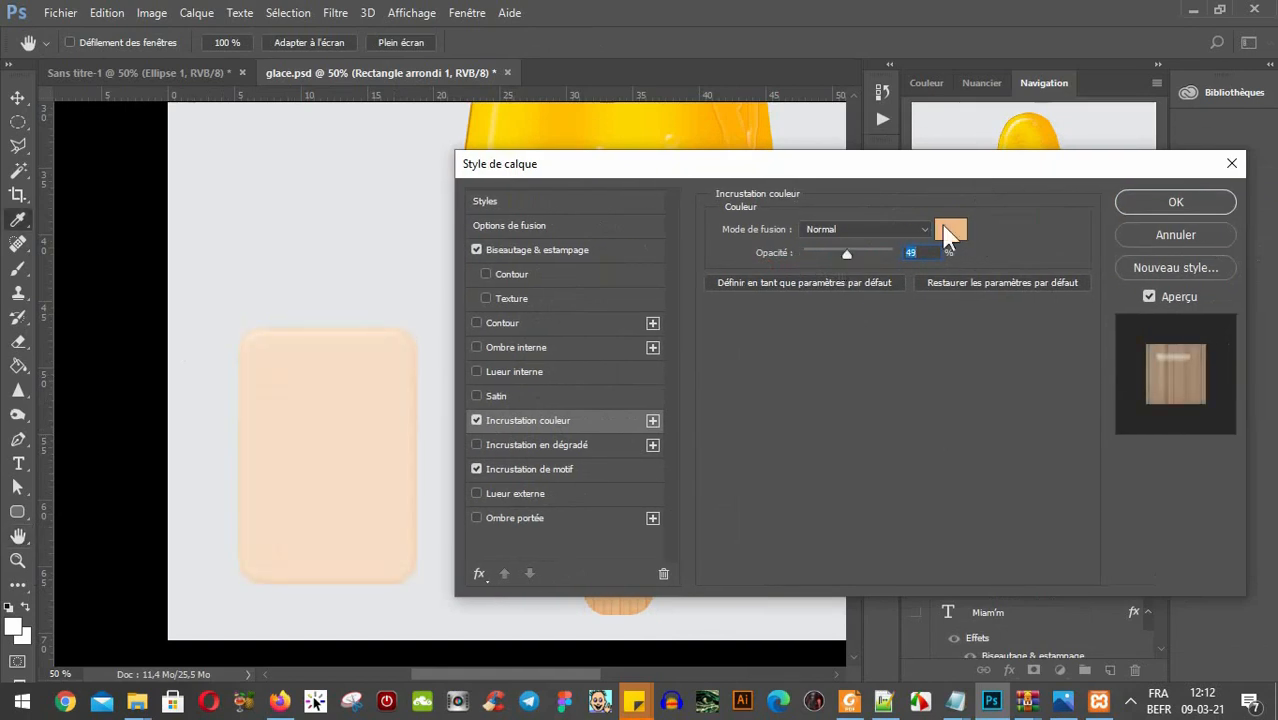
Change the rectangle's colour overlay to red ff0000, lower its opacity to 42%, and apply the layer style.
click(950, 230)
text(ff8f00)
mouse_move(878, 490)
mouse_down()
mouse_move(864, 499)
mouse_move(888, 512)
mouse_up()
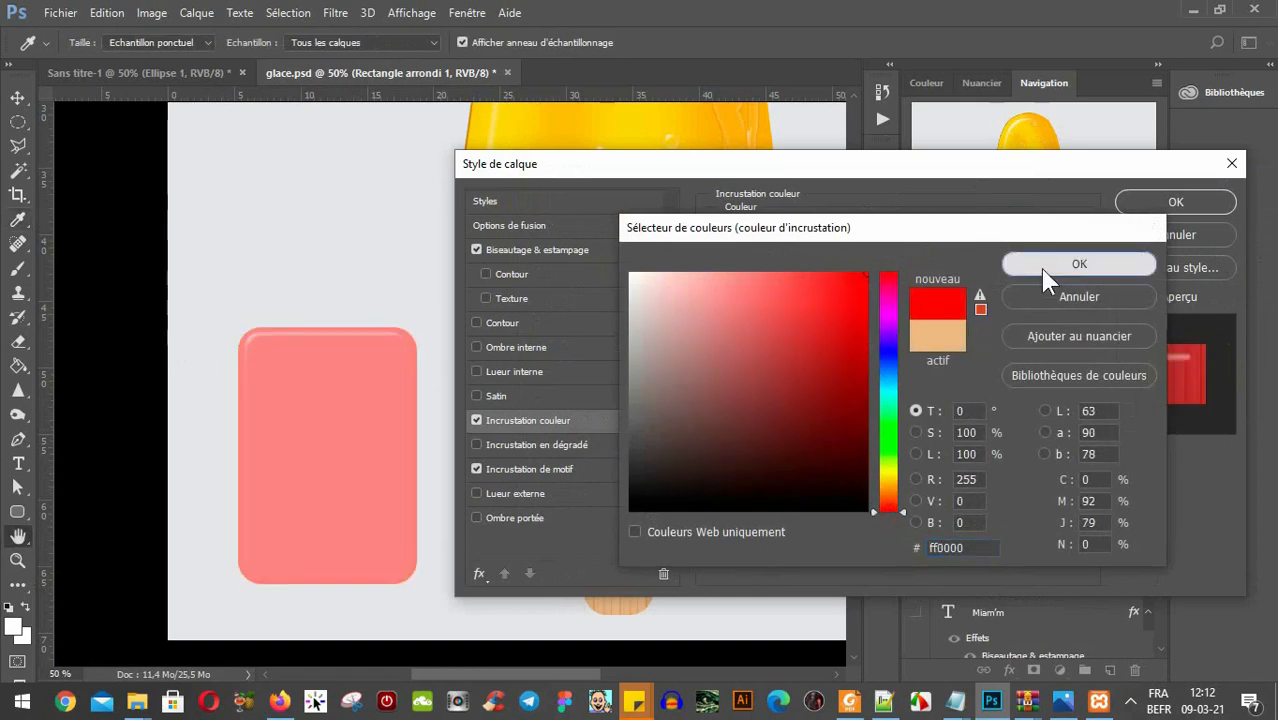
click(1039, 272)
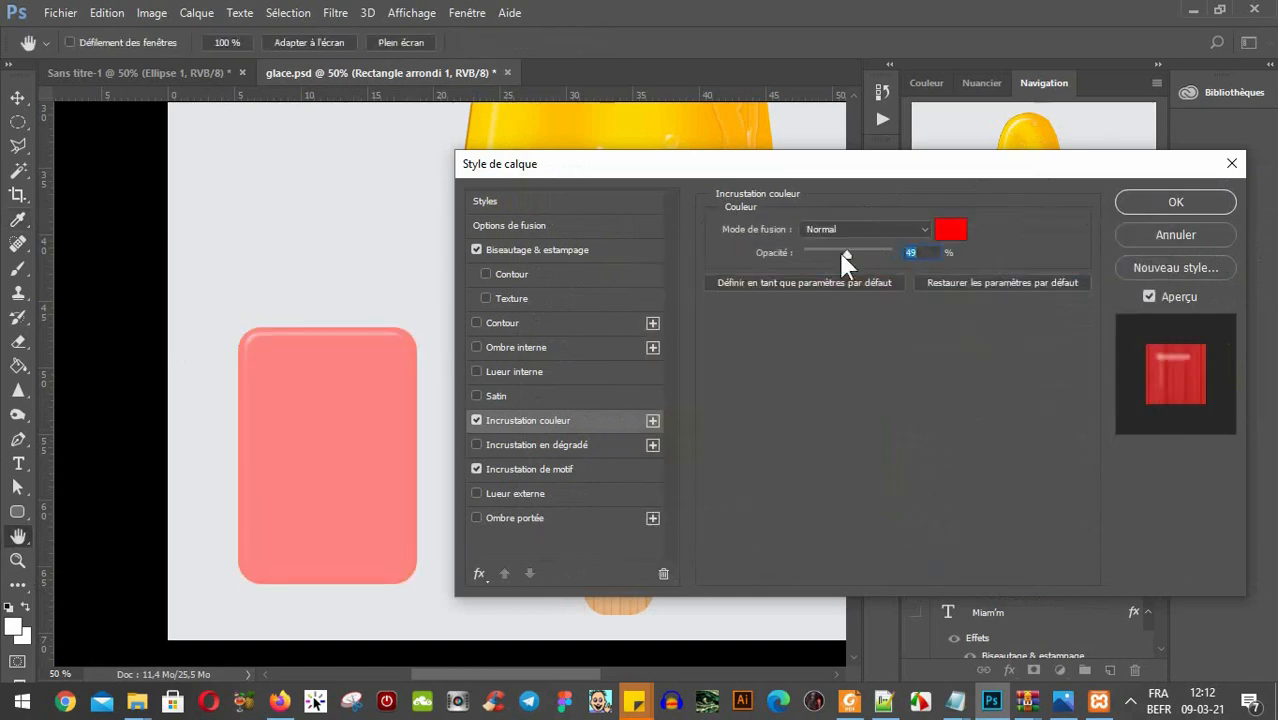
drag(841, 253, 848, 256)
click(1160, 203)
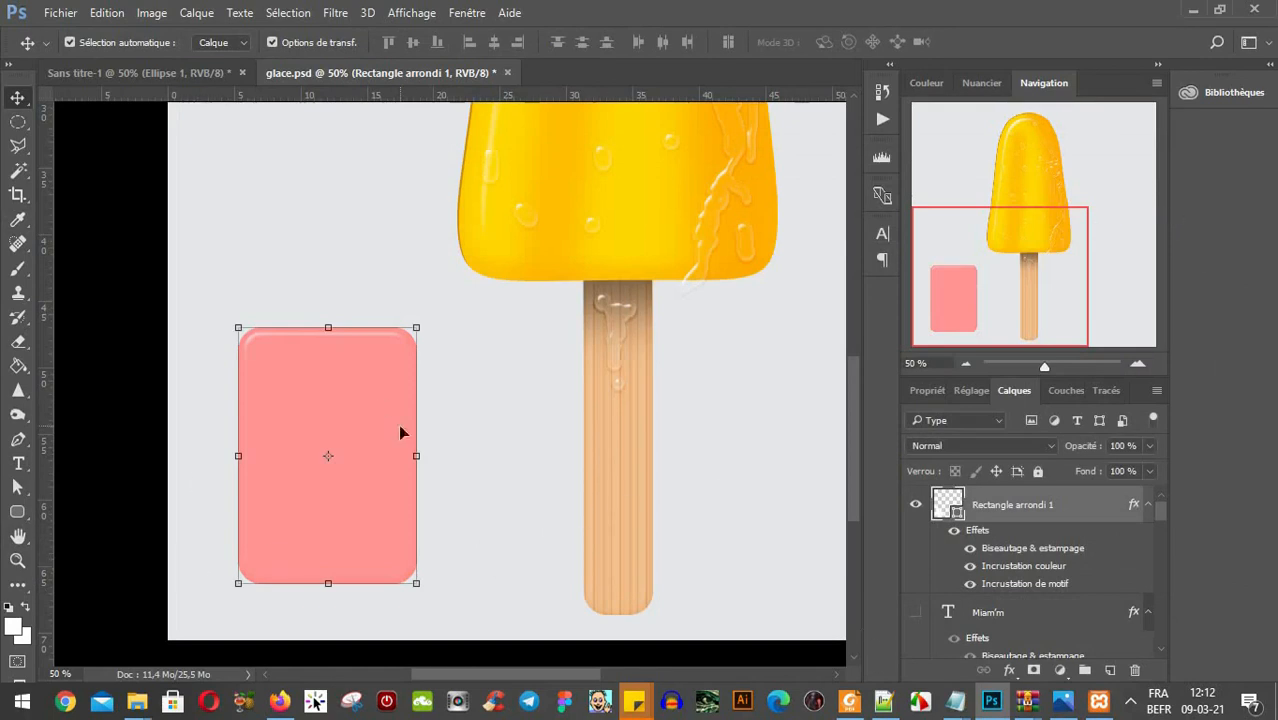
Hide the rectangle's Incrustation couleur effect and set the shape's own fill colour to e0b885.
click(970, 567)
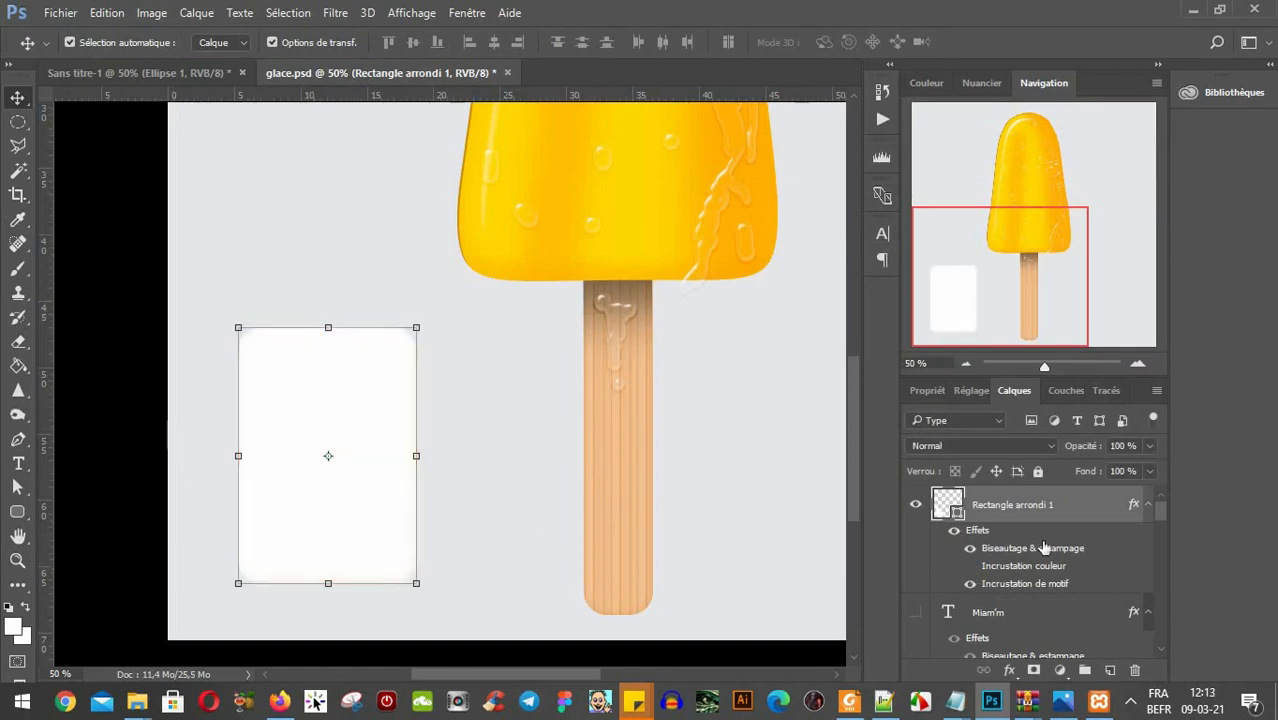
double_click(940, 503)
text(e0b885)
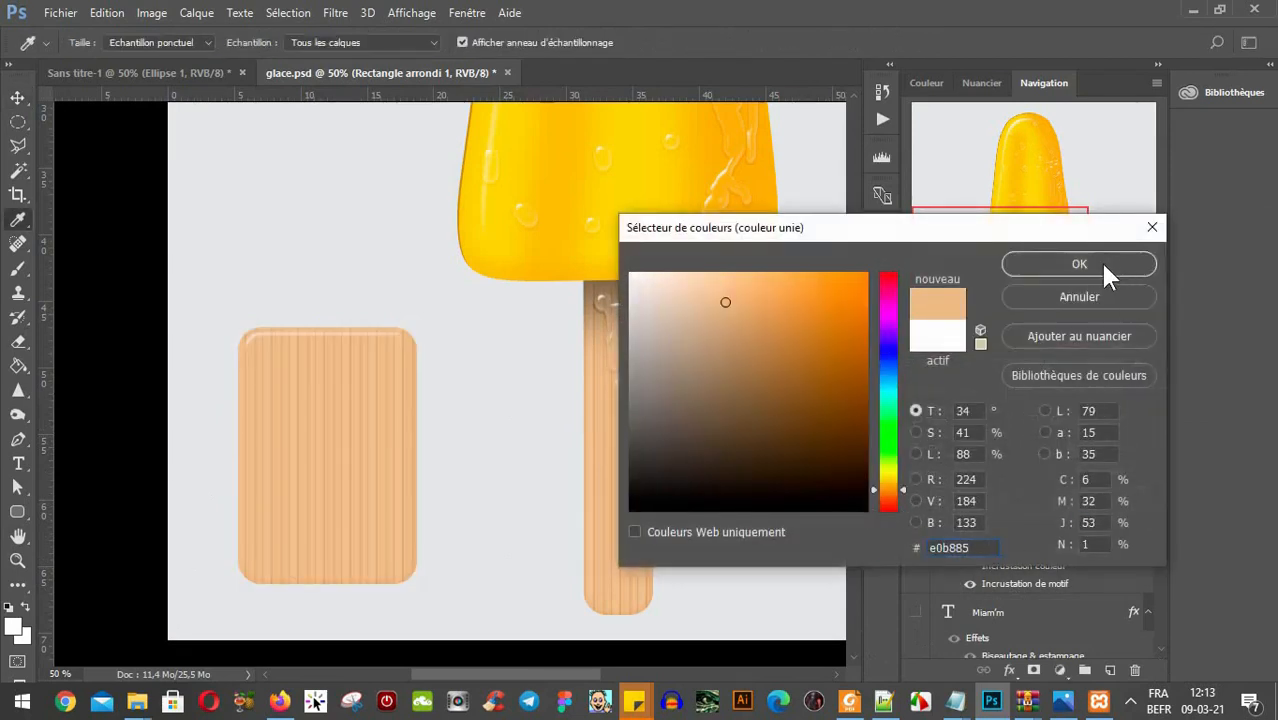
click(1101, 264)
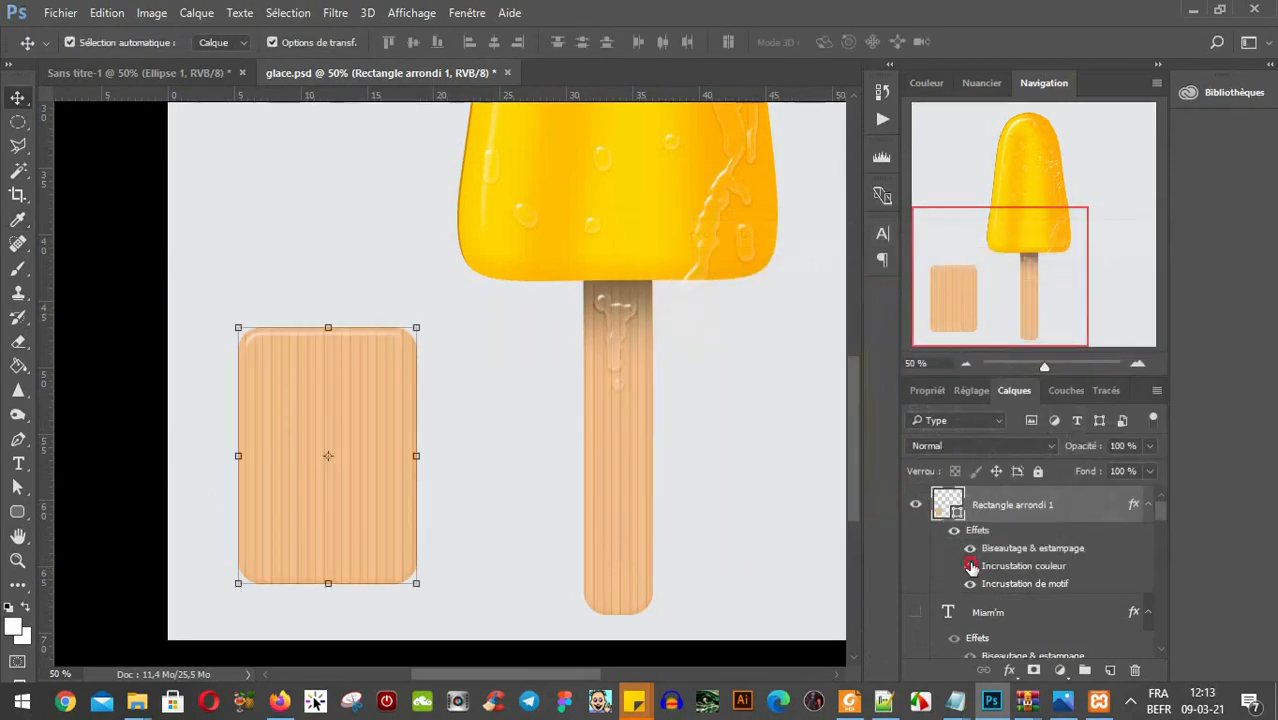
Preview the red colour overlay on the wood-coloured rectangle, and disable Incrustation couleur in its layer style.
click(970, 566)
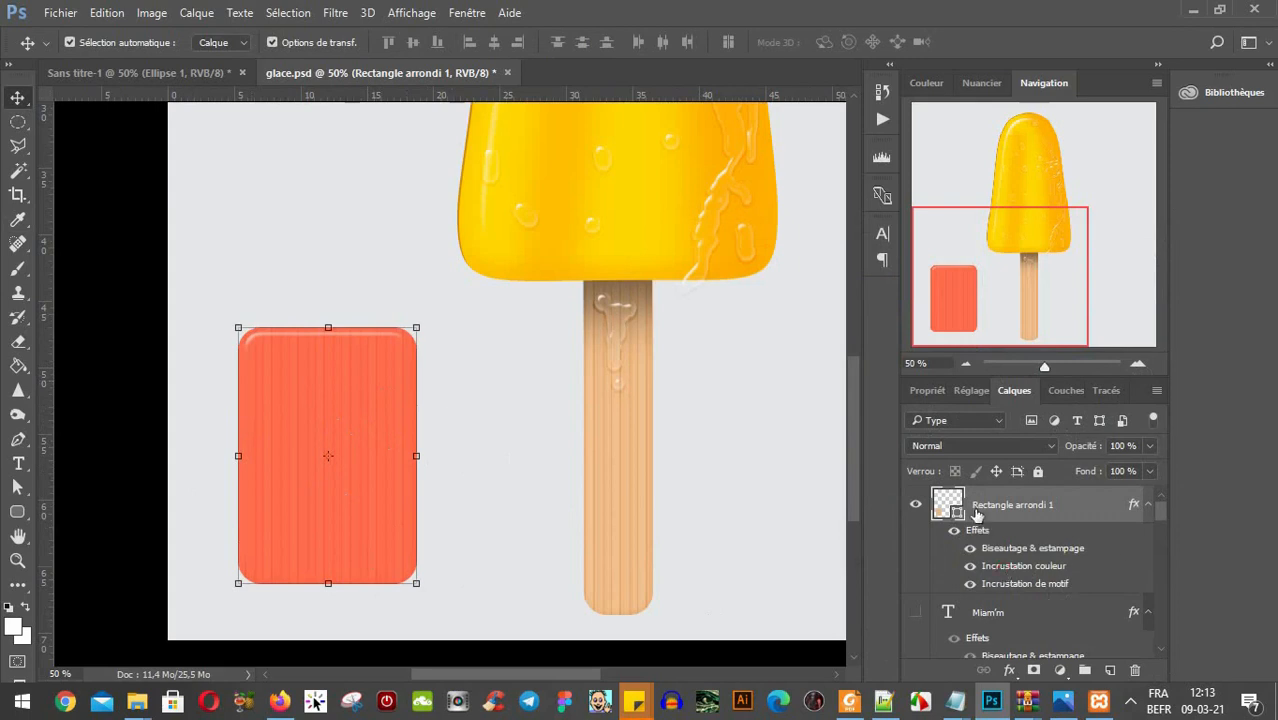
double_click(983, 574)
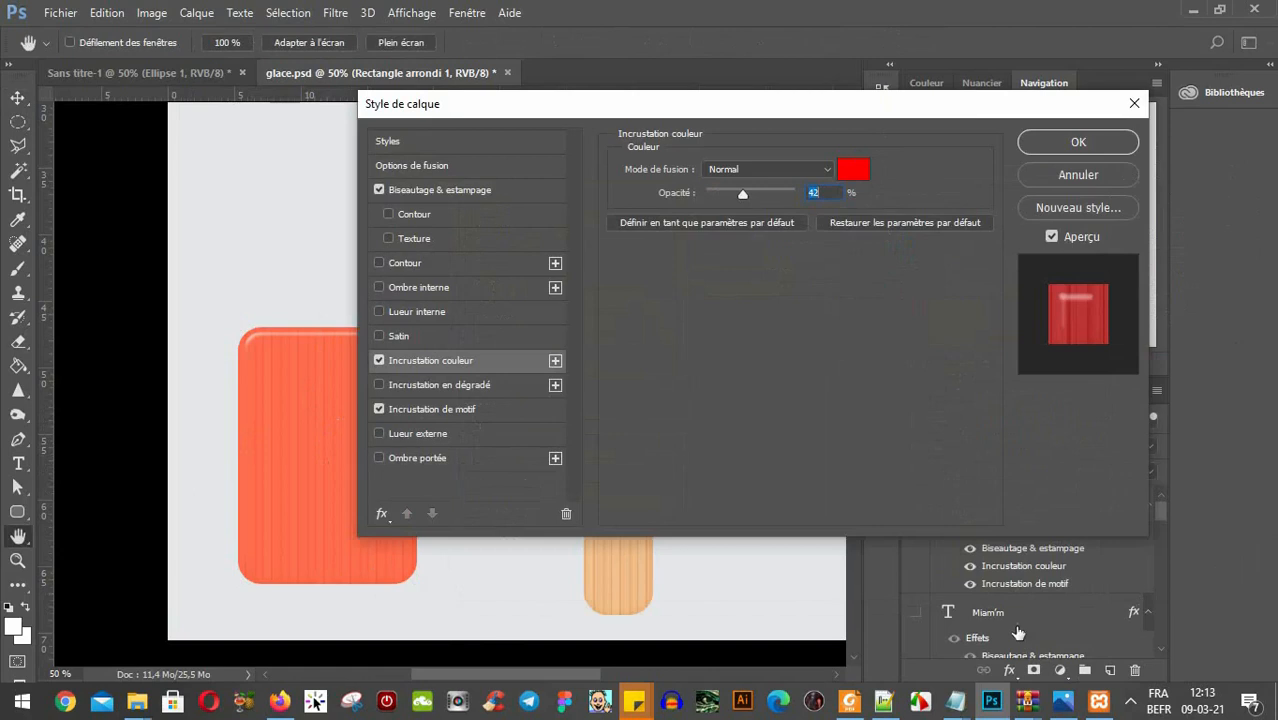
click(379, 360)
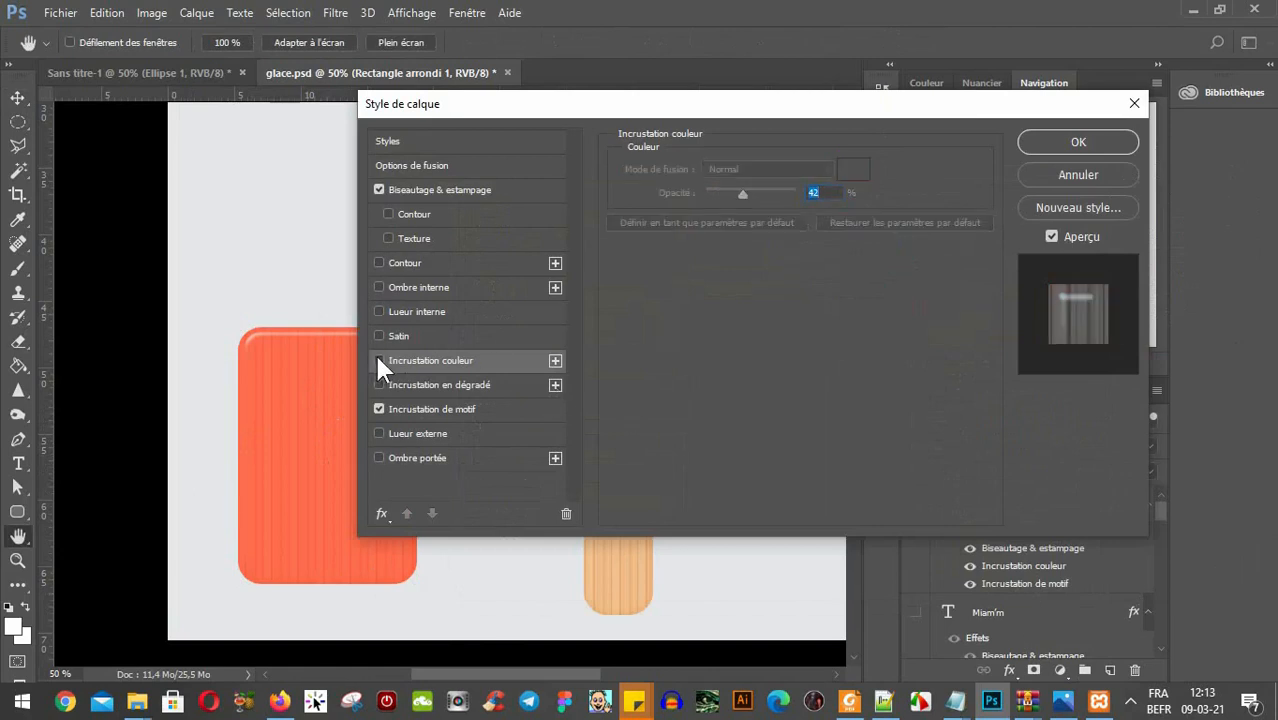
click(1058, 137)
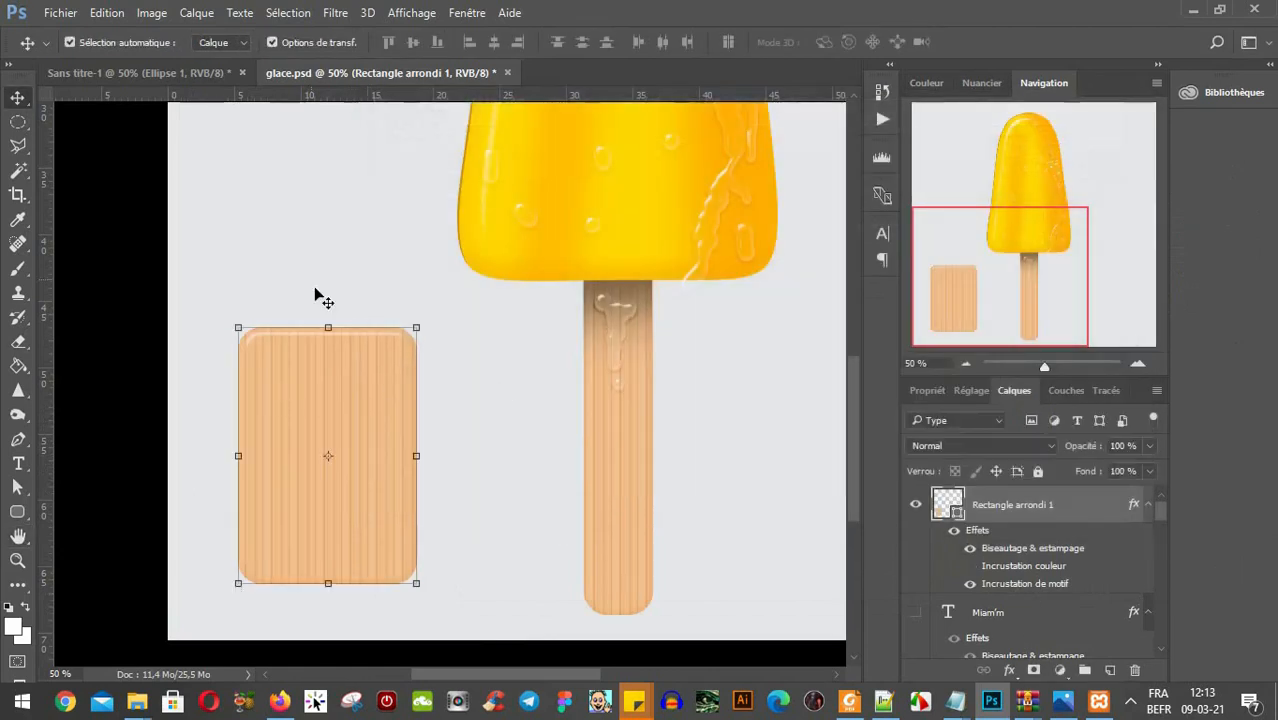
Move the wood-textured rectangle closer to the stick and draw a second rounded rectangle, about 250 × 276 px with 50 px corners, at its upper left.
drag(365, 405, 462, 432)
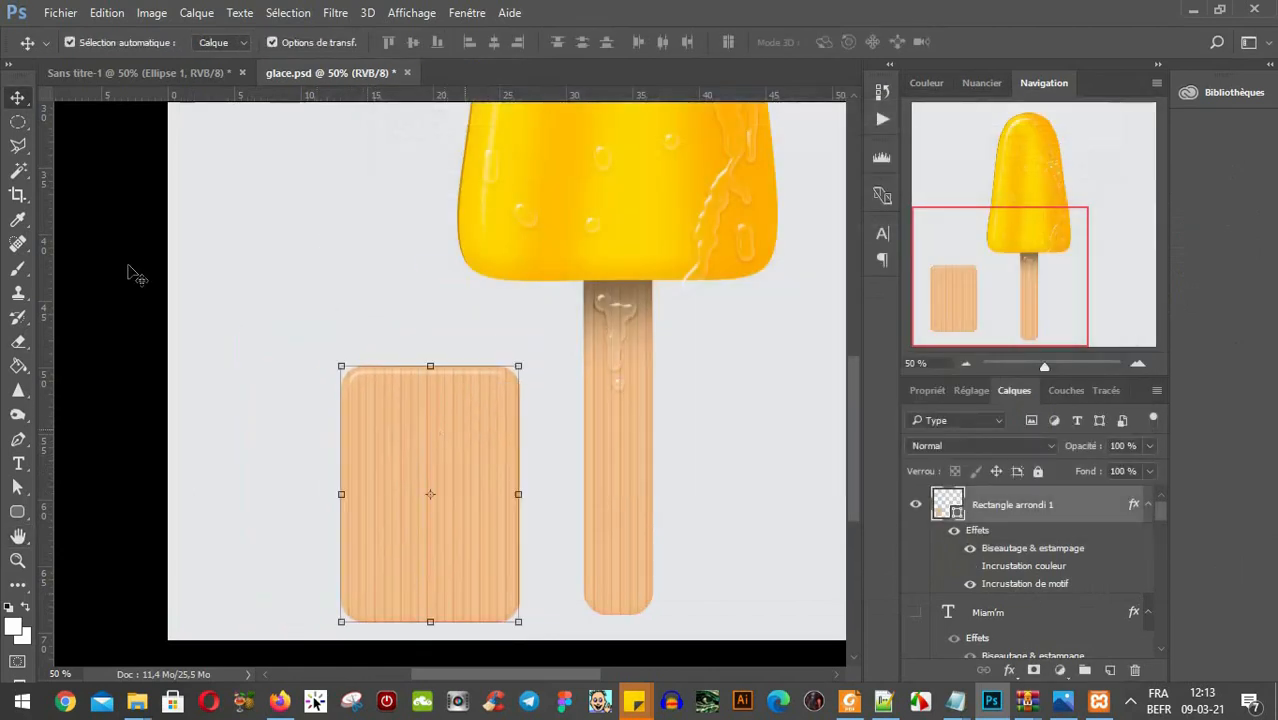
click(17, 512)
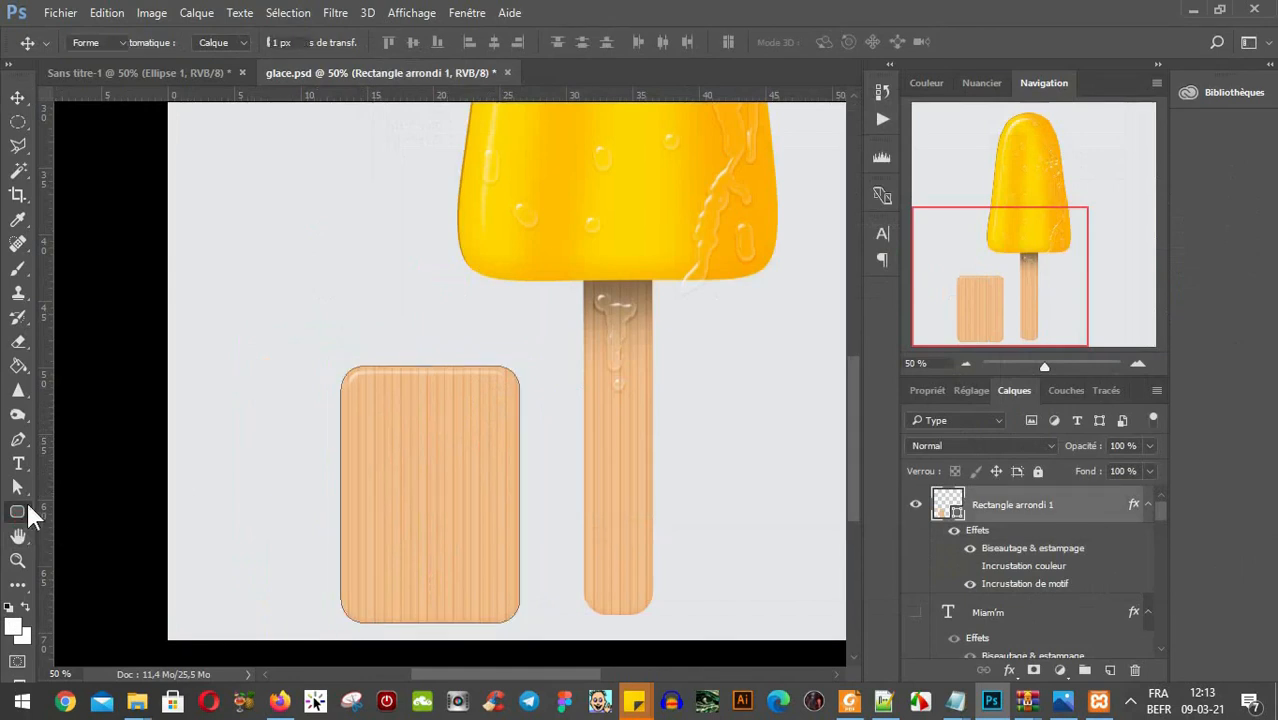
mouse_move(212, 237)
mouse_down()
mouse_move(308, 363)
mouse_move(329, 365)
mouse_up()
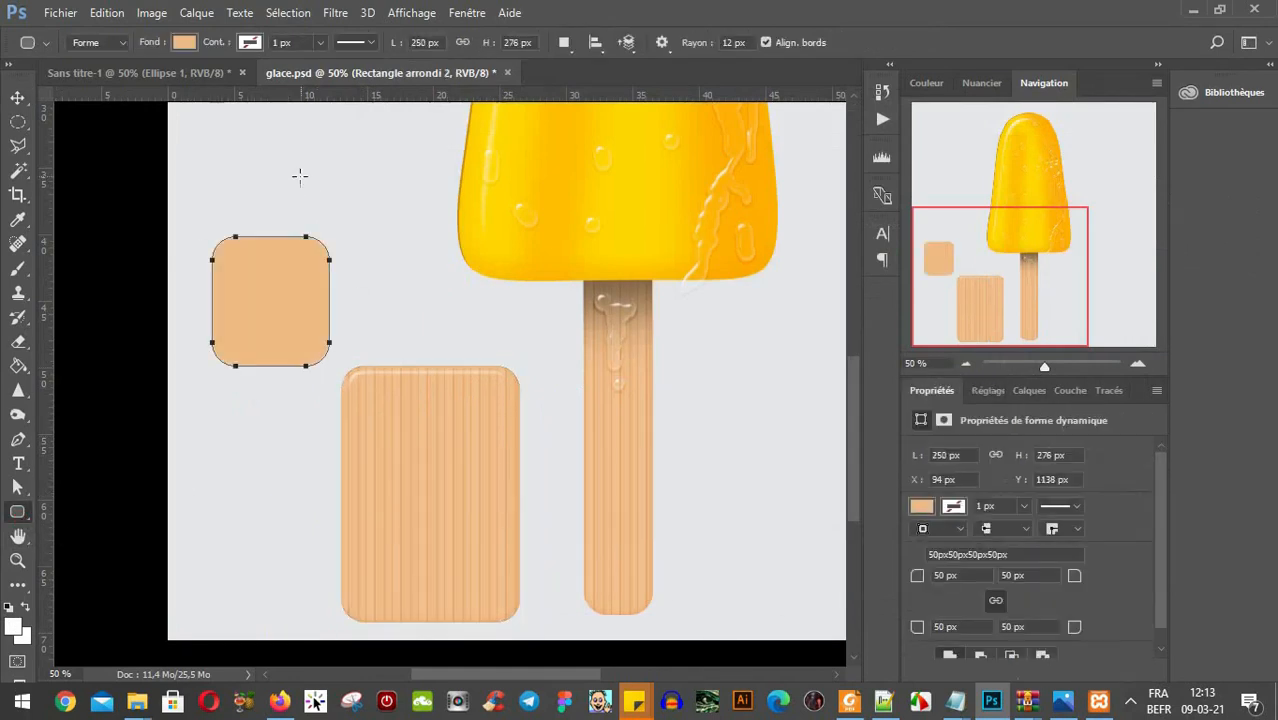
Draw two more rounded rectangles with 50 px corners above the small one, the uppermost about 208 × 158 px.
drag(304, 176, 394, 271)
drag(229, 139, 327, 213)
click(10, 98)
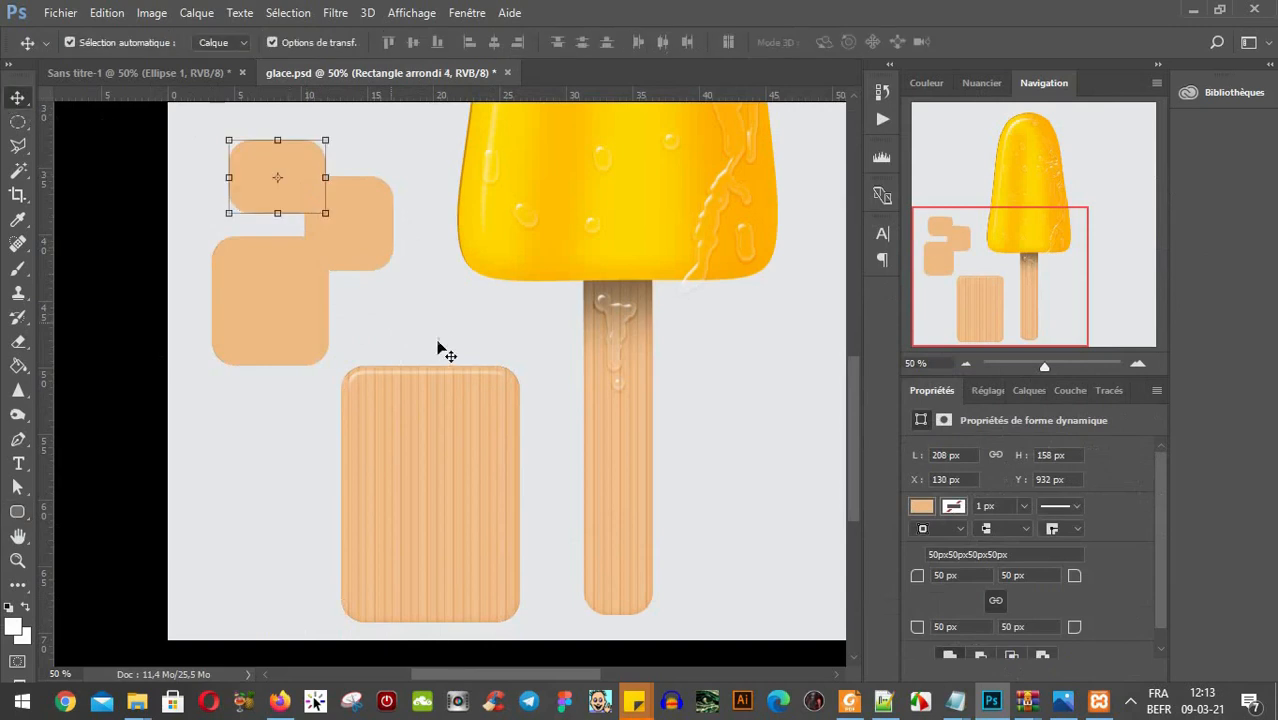
Copy the layer style of the large wood-textured rectangle, Rectangle arrondi 1.
click(248, 304)
click(470, 487)
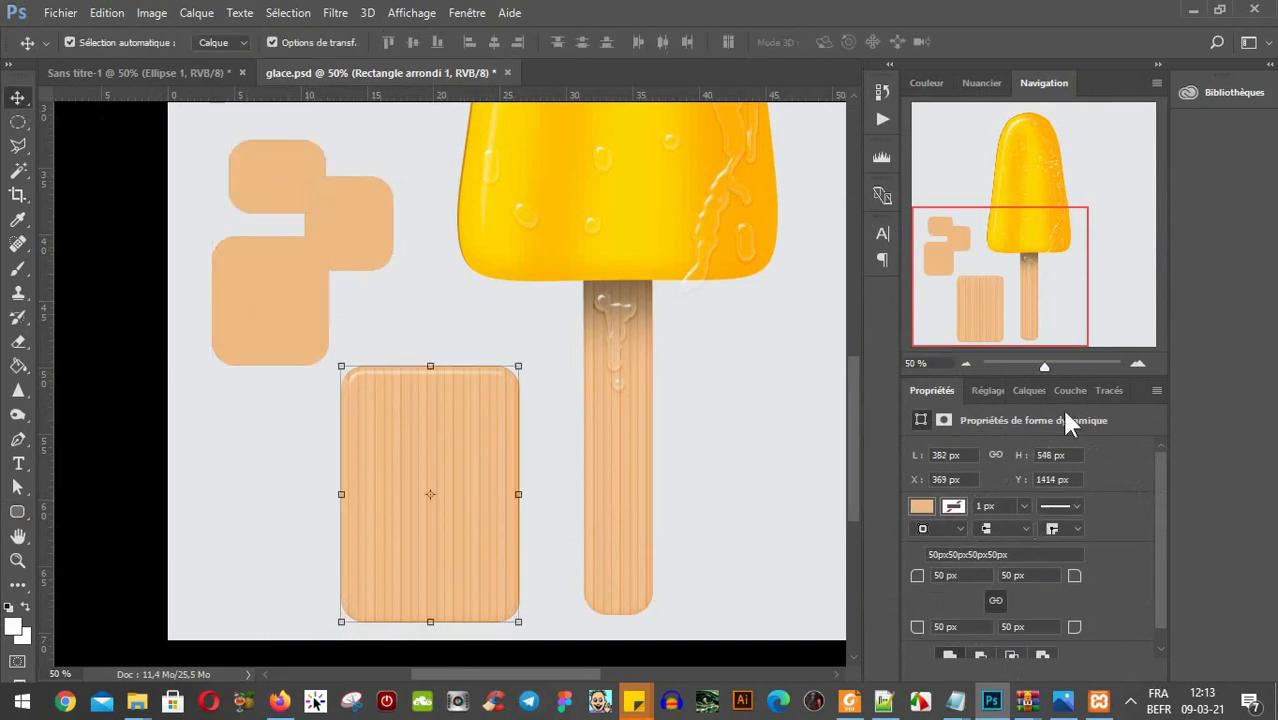
click(1036, 392)
right_click(1028, 616)
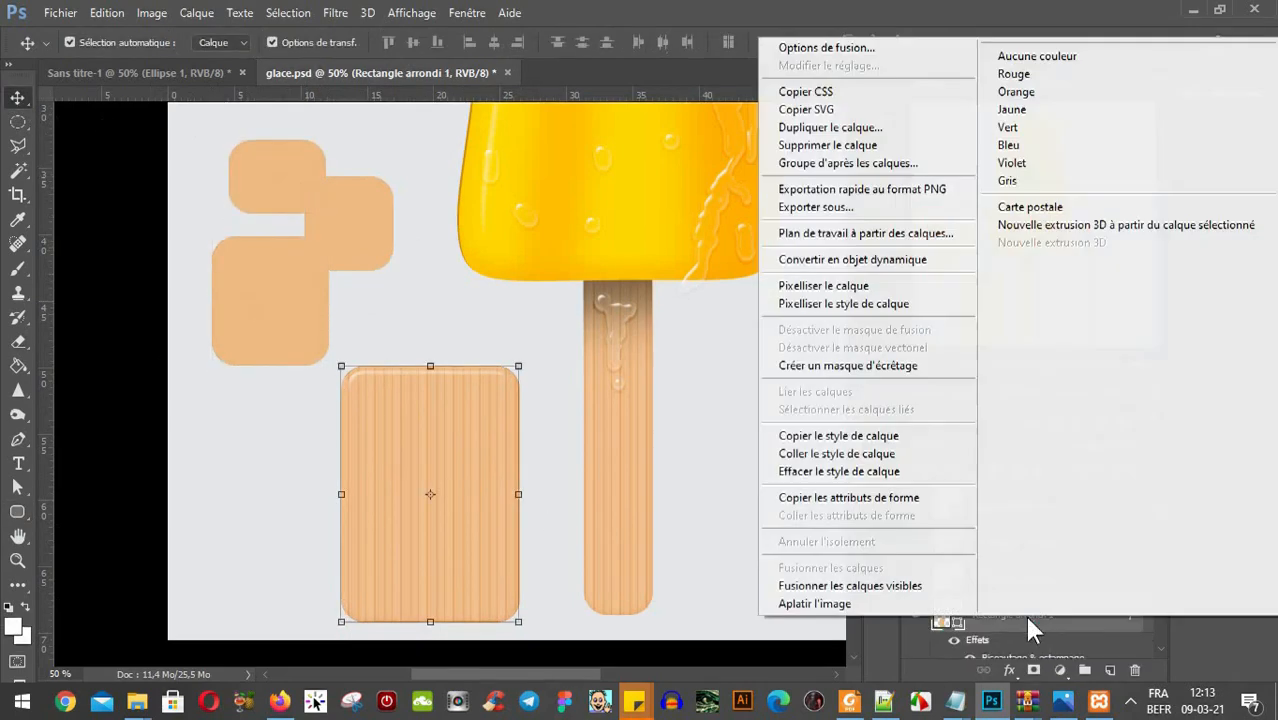
click(826, 440)
Paste the copied wood layer style onto the three small rounded rectangles together and deselect them.
click(276, 266)
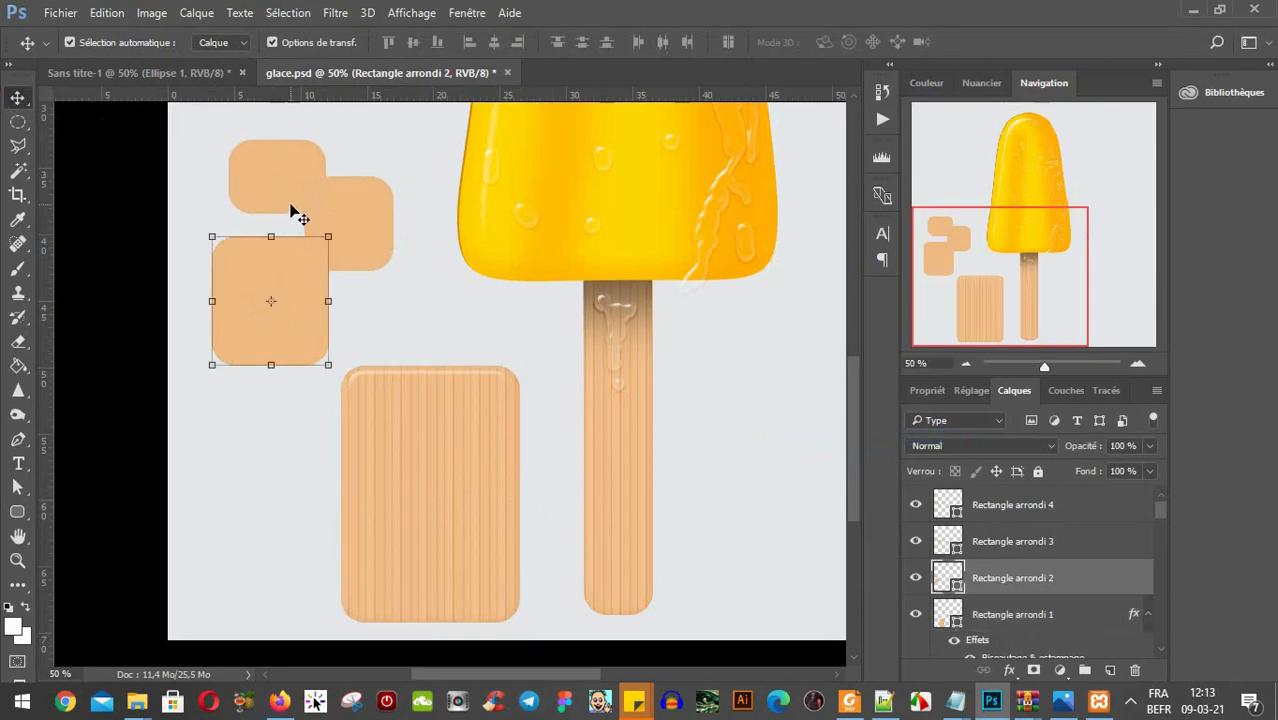
shift+click(290, 205)
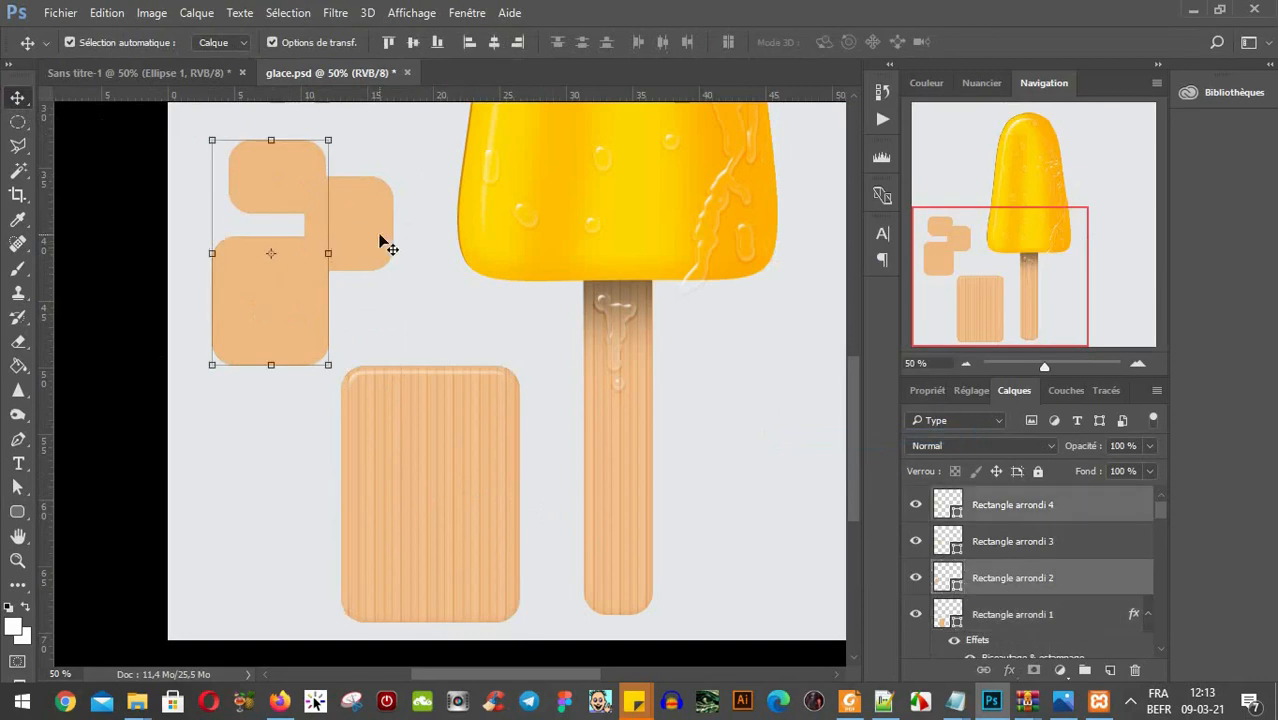
shift+click(382, 240)
right_click(1115, 535)
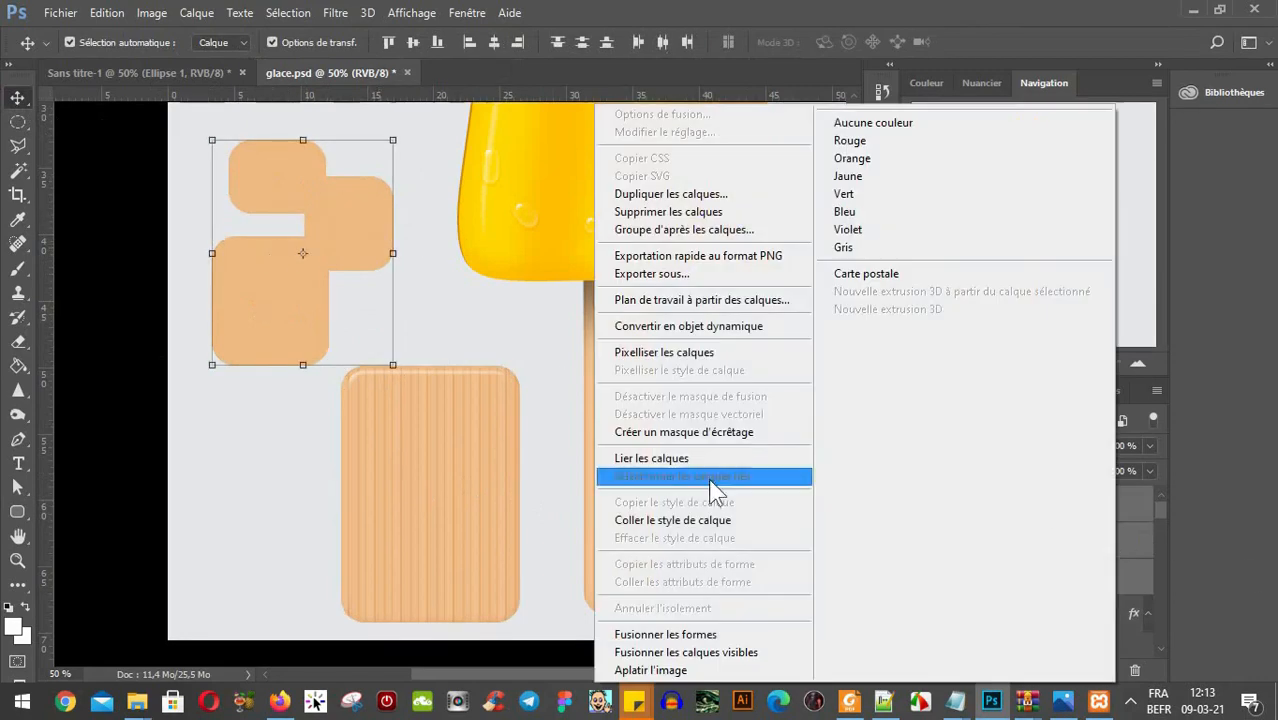
click(655, 520)
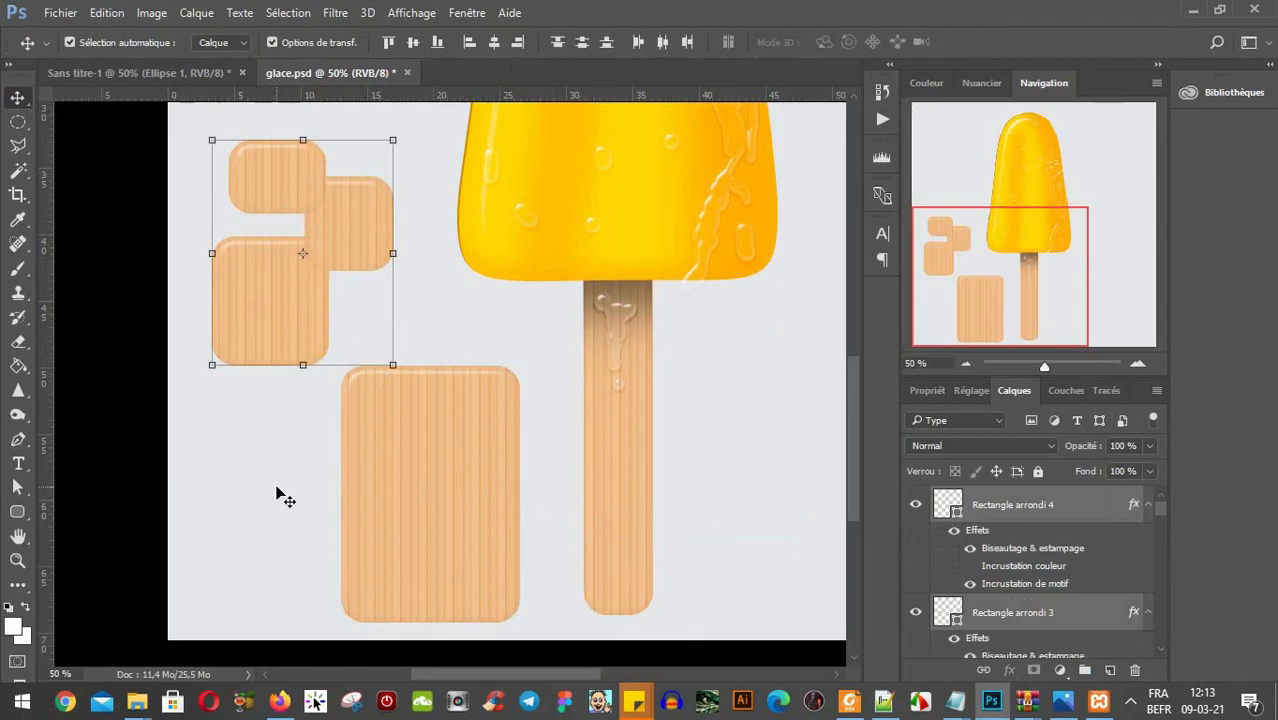
click(171, 414)
Create a new empty layer directly above the large wood-textured rectangle and get the Brush tool ready.
scroll(499, 437, up, 5)
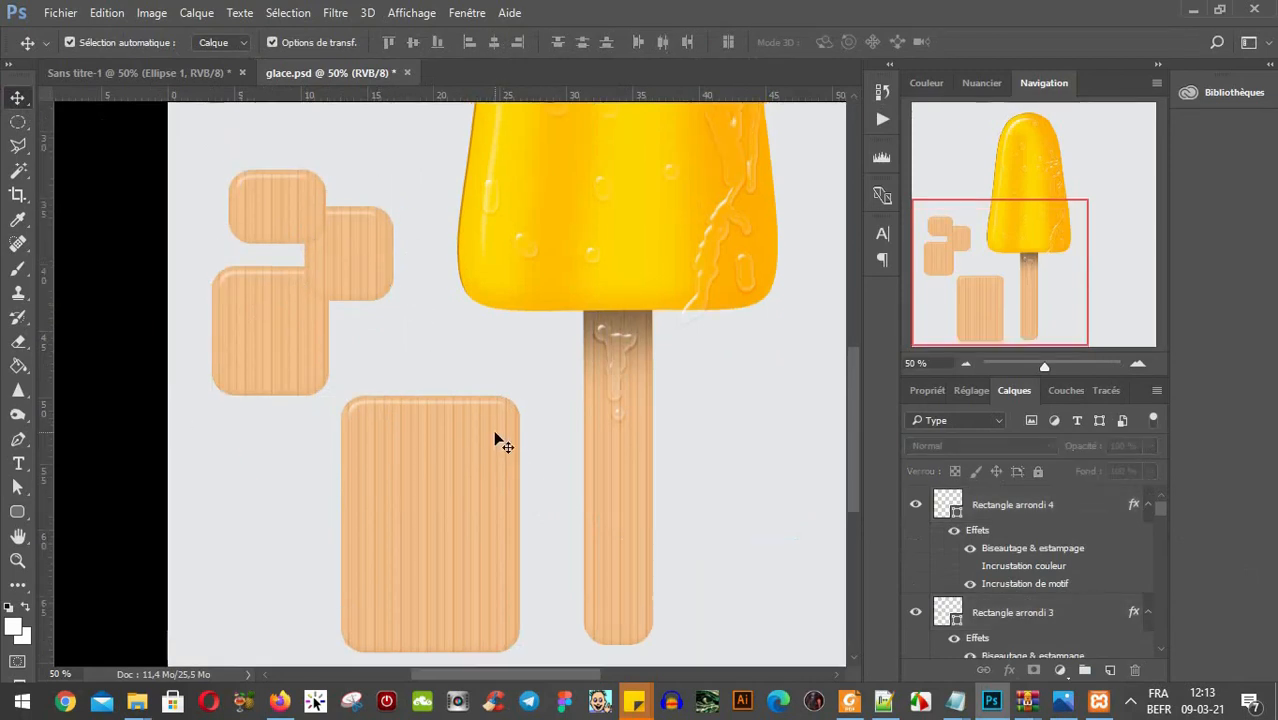
scroll(499, 437, down, 3)
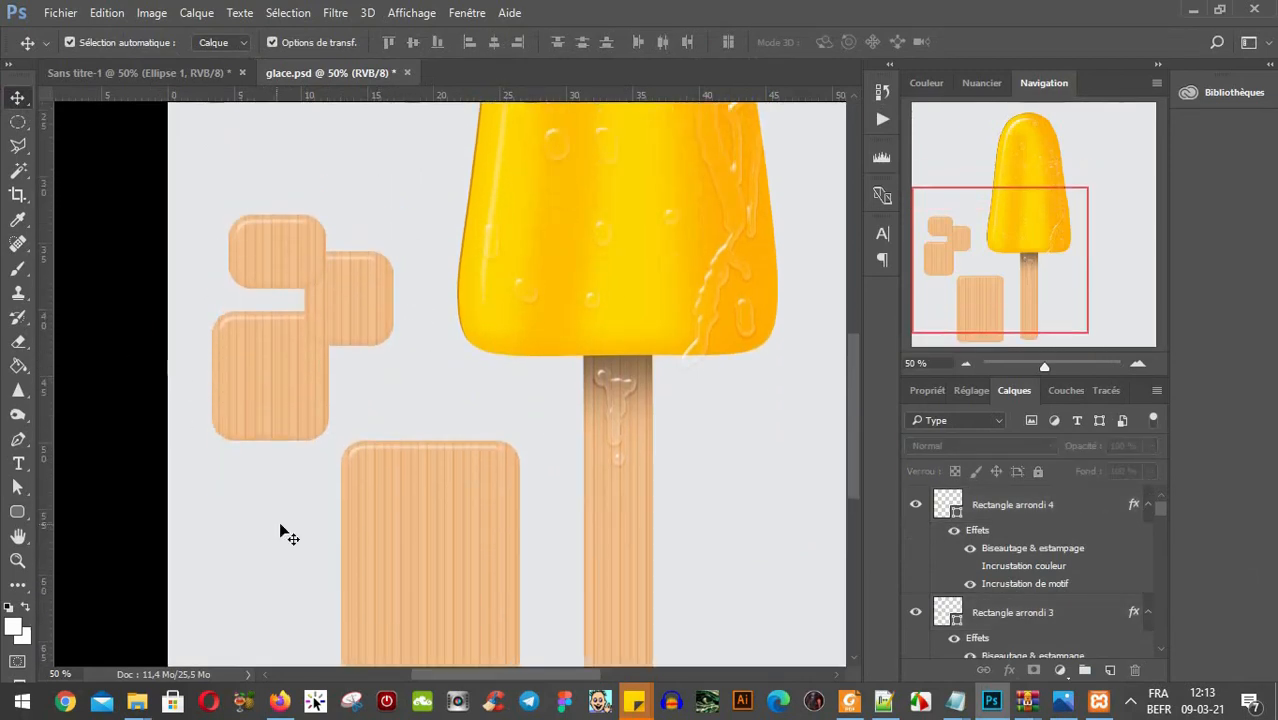
scroll(350, 518, down, 2)
click(410, 485)
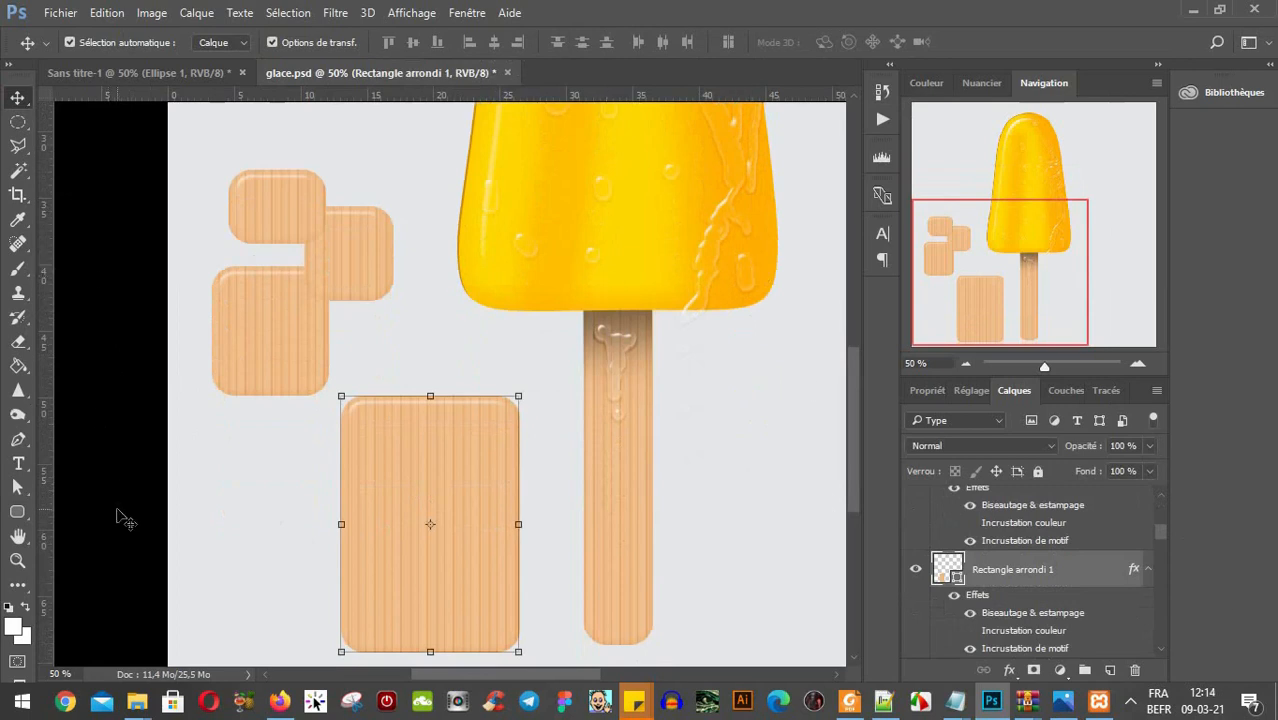
key(b)
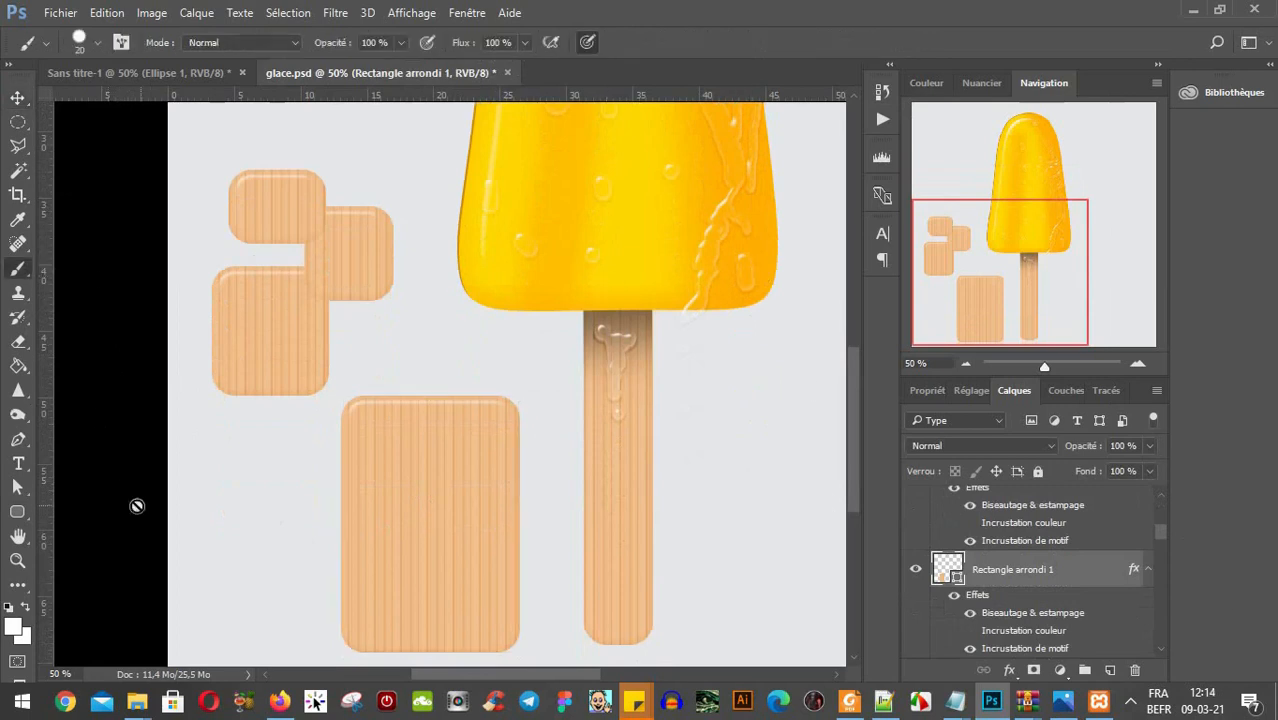
click(1110, 671)
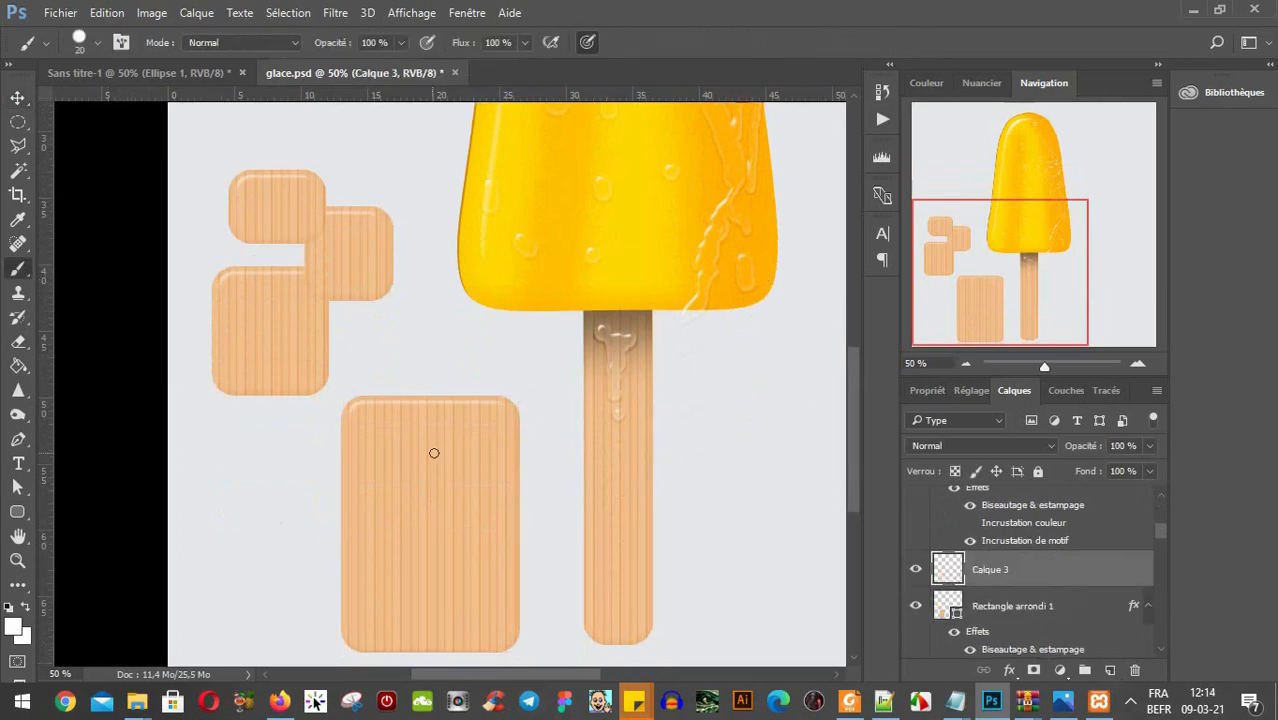
Paint several white dots and short curved strokes over the large wood rectangle with the 20 px brush.
click(425, 482)
click(459, 534)
click(436, 572)
drag(426, 553, 414, 517)
drag(389, 580, 389, 592)
drag(477, 576, 452, 611)
drag(481, 462, 480, 448)
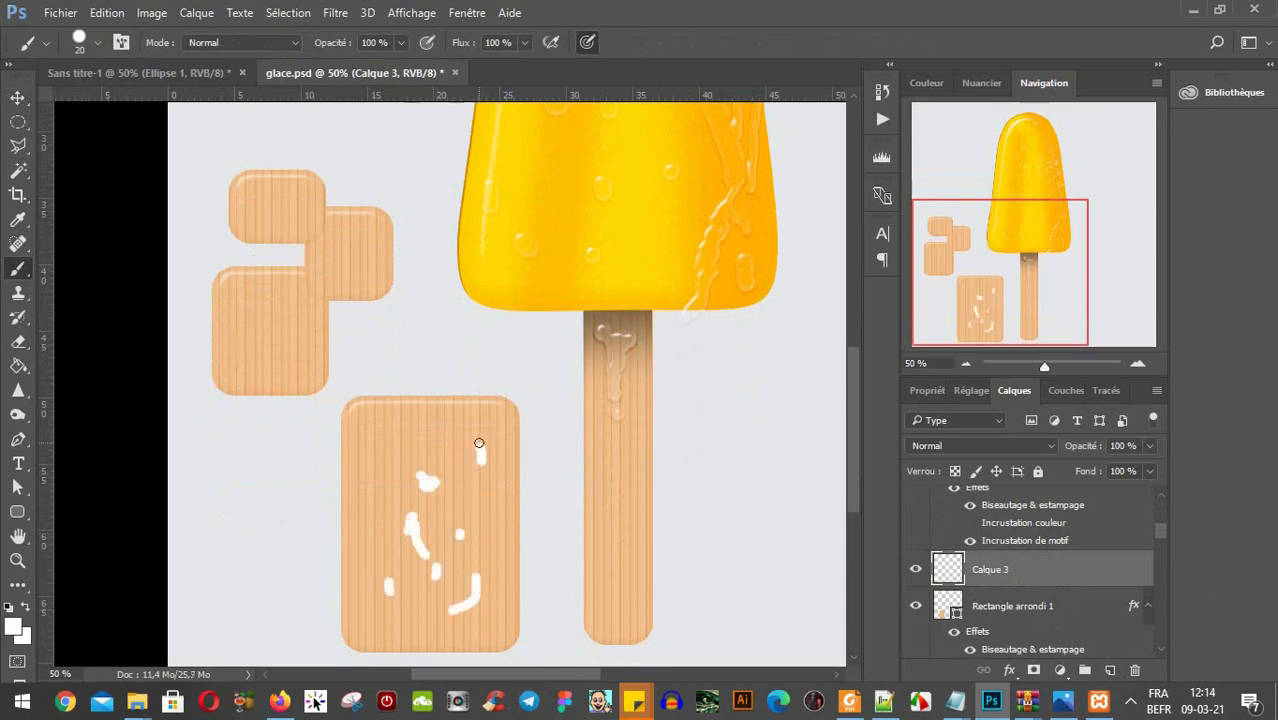
Copy the layer style of the goutte layer on the stick and paste it onto the painted white strokes layer.
key(v)
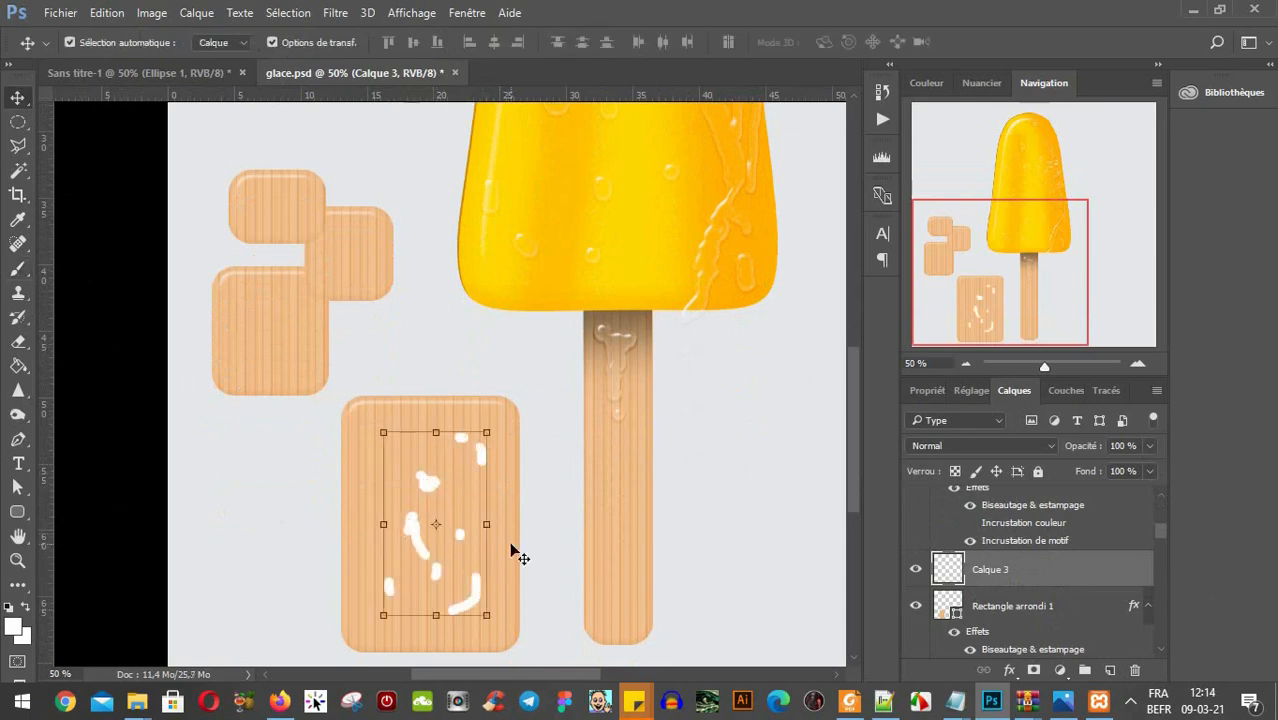
click(624, 351)
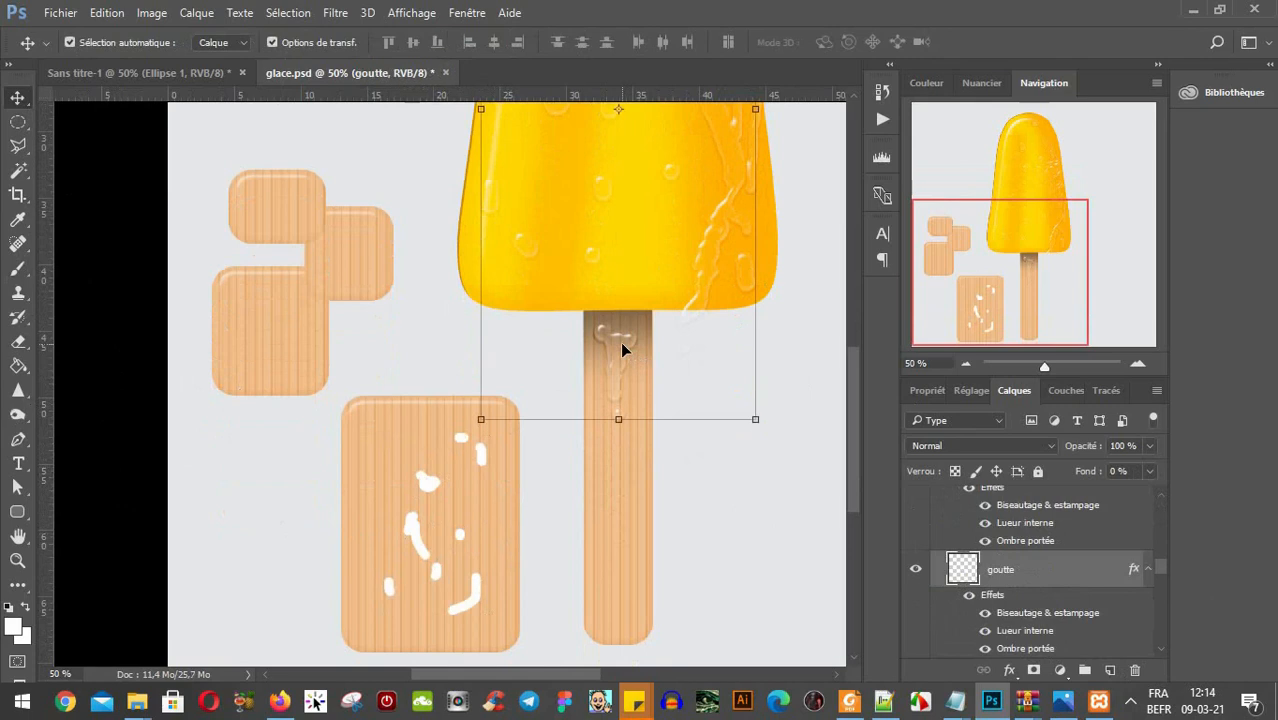
right_click(1052, 568)
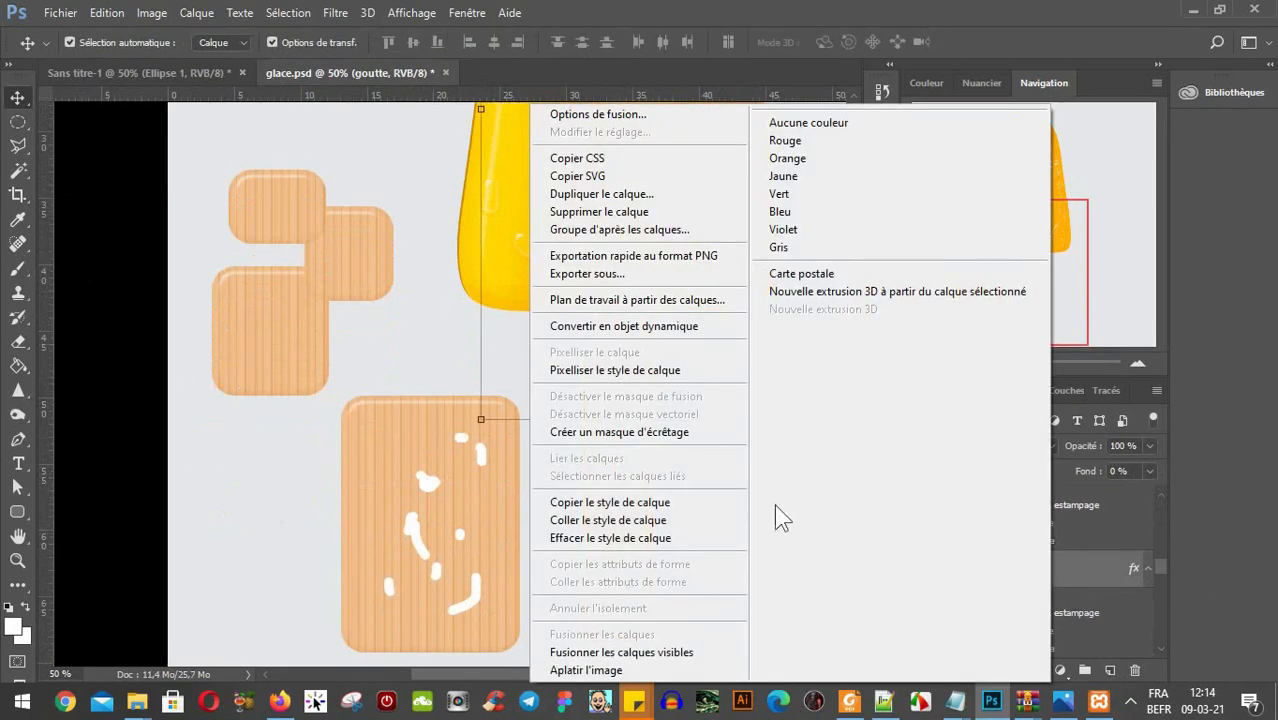
click(627, 503)
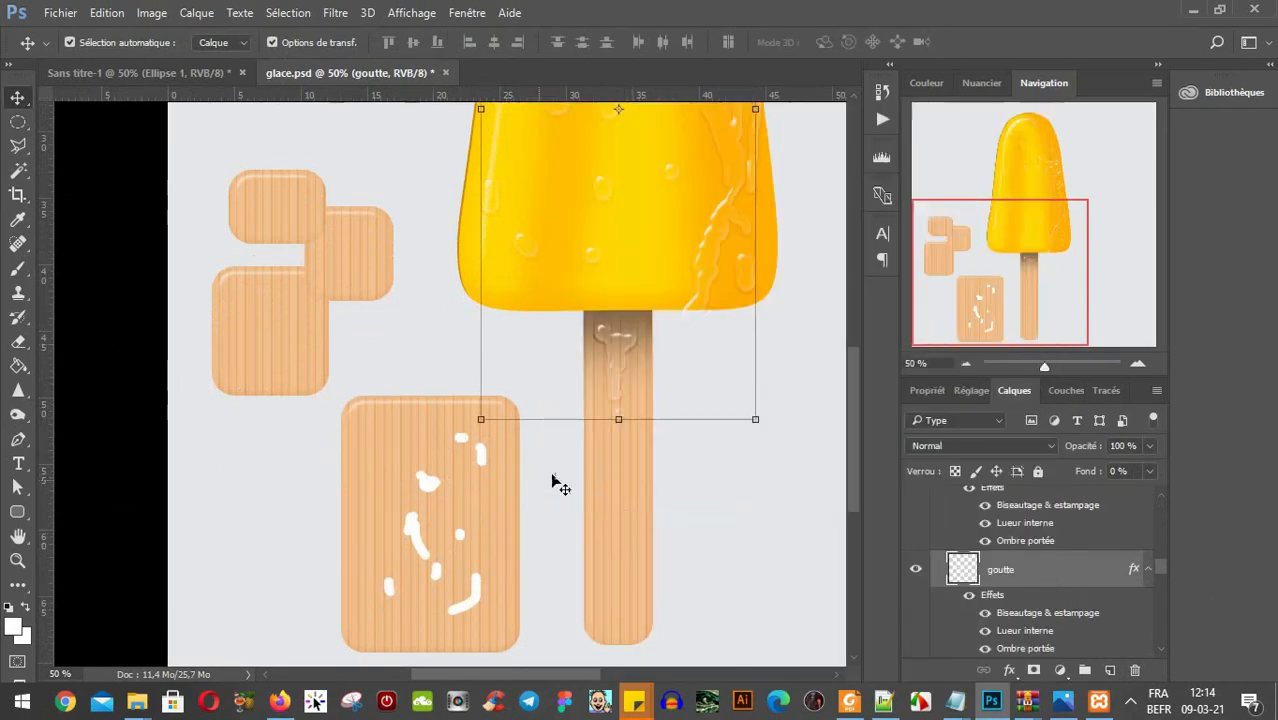
click(476, 598)
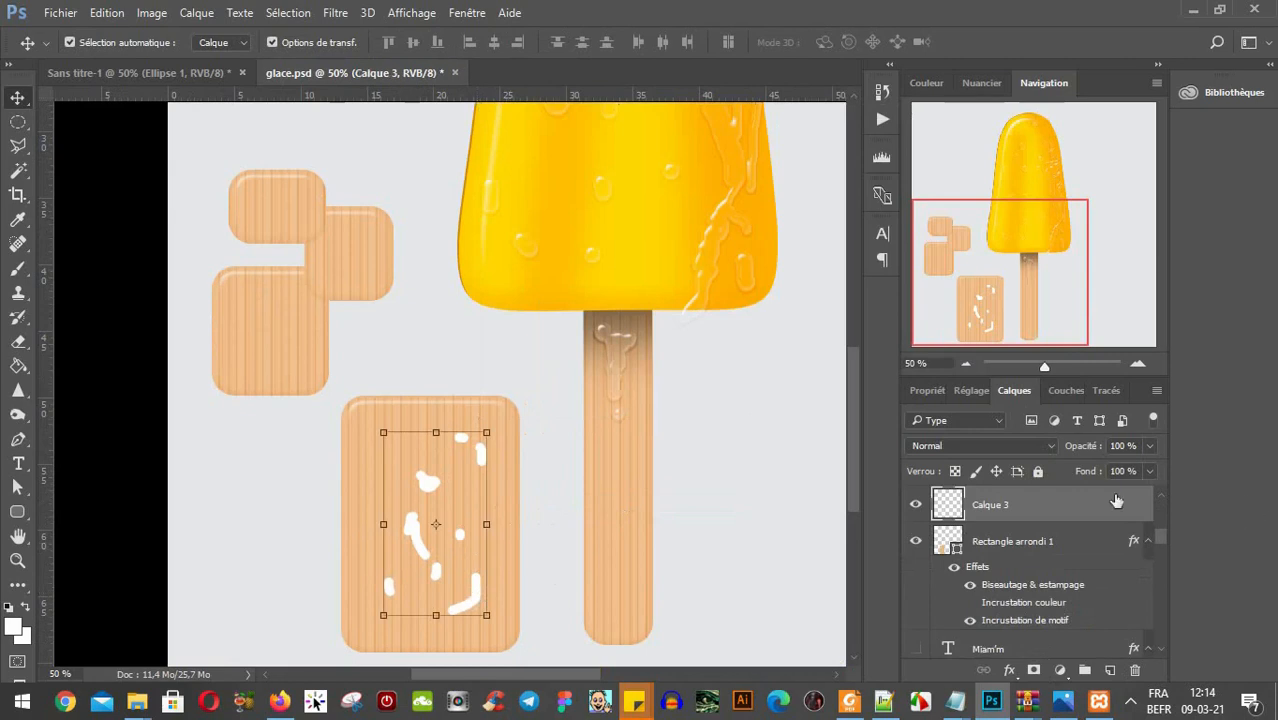
right_click(1064, 505)
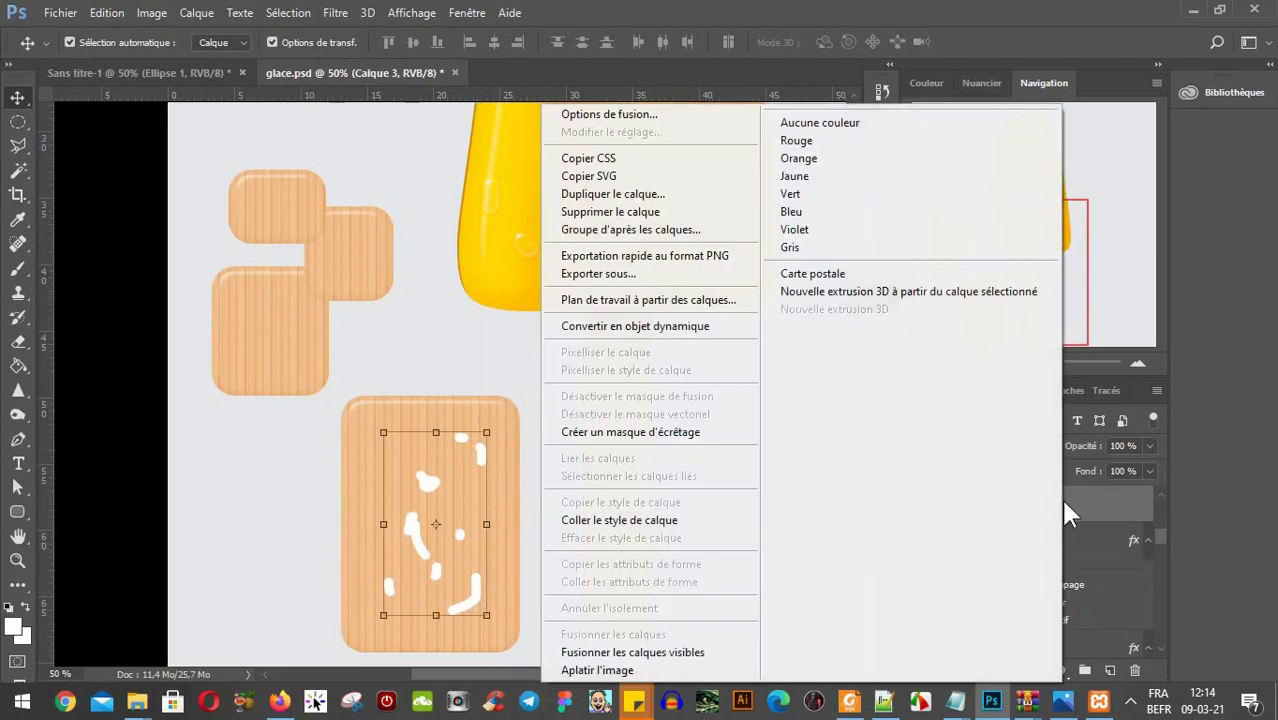
click(651, 521)
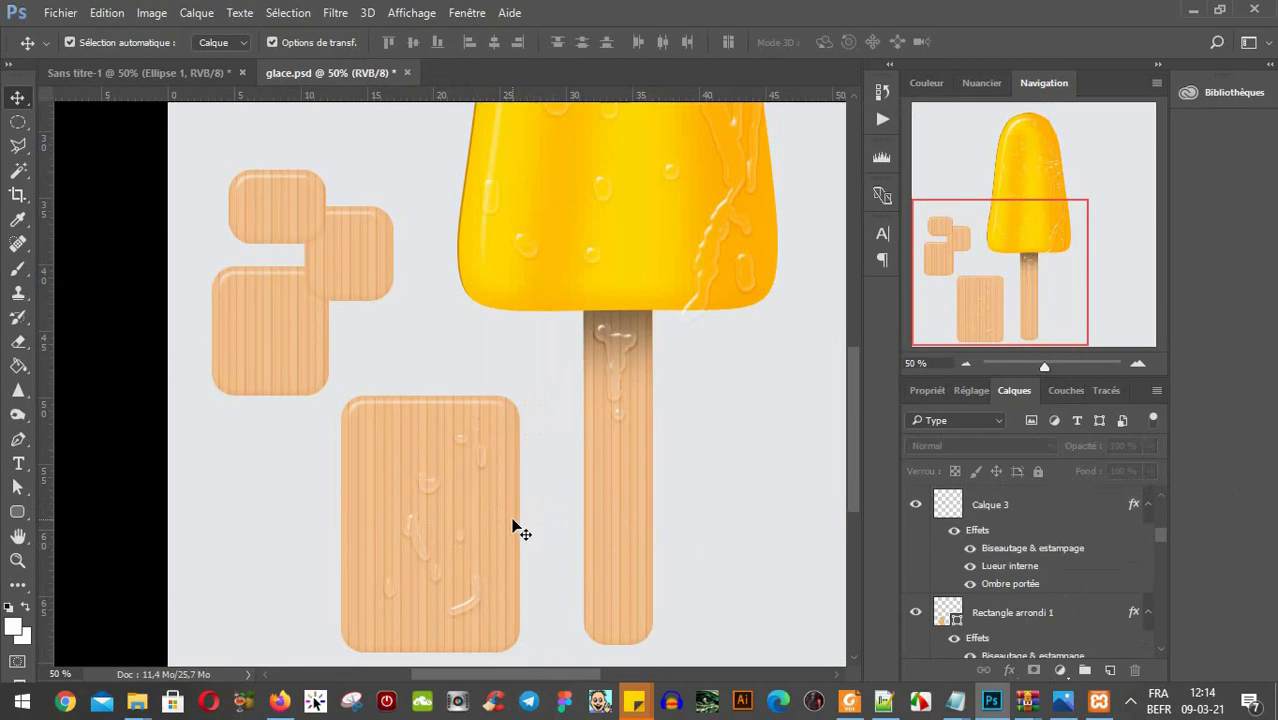
Examine the painted water drops on the wood rectangle up close and compare them with the stick and ice cream.
scroll(508, 528, up, 4)
scroll(497, 526, up, 2)
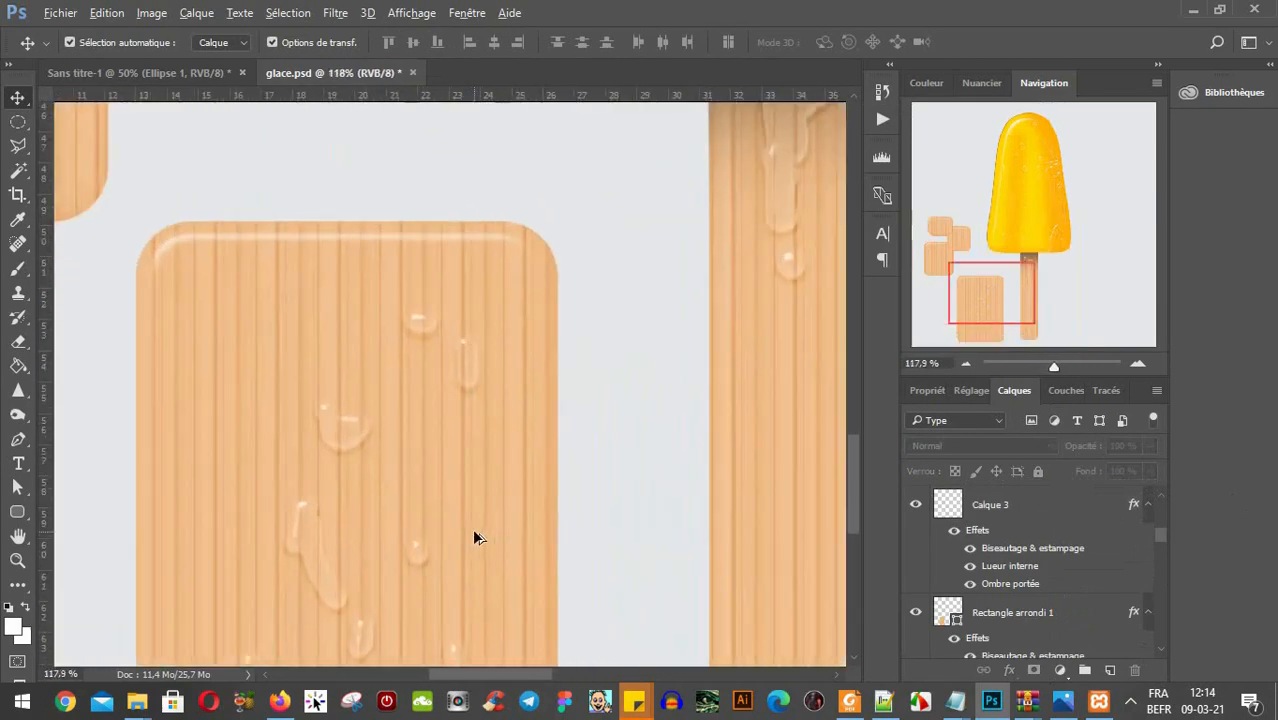
scroll(470, 528, down, 5)
scroll(588, 448, down, 4)
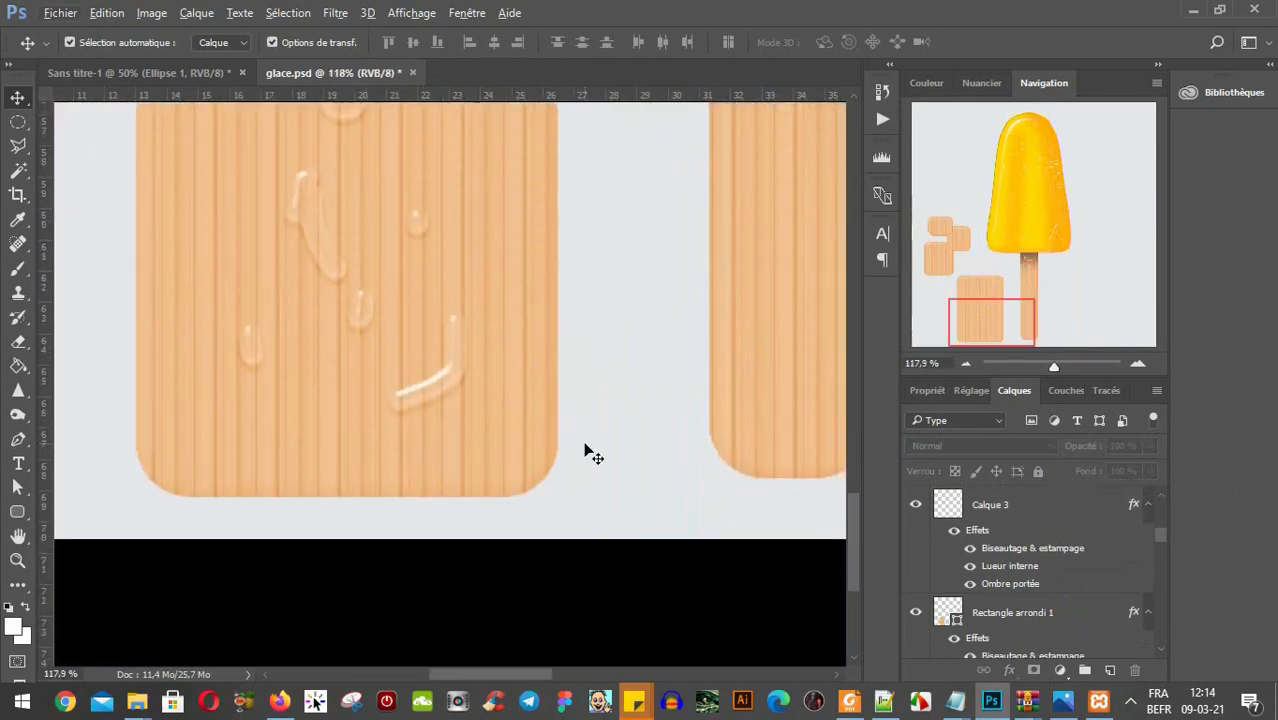
scroll(502, 432, up, 6)
scroll(508, 437, up, 3)
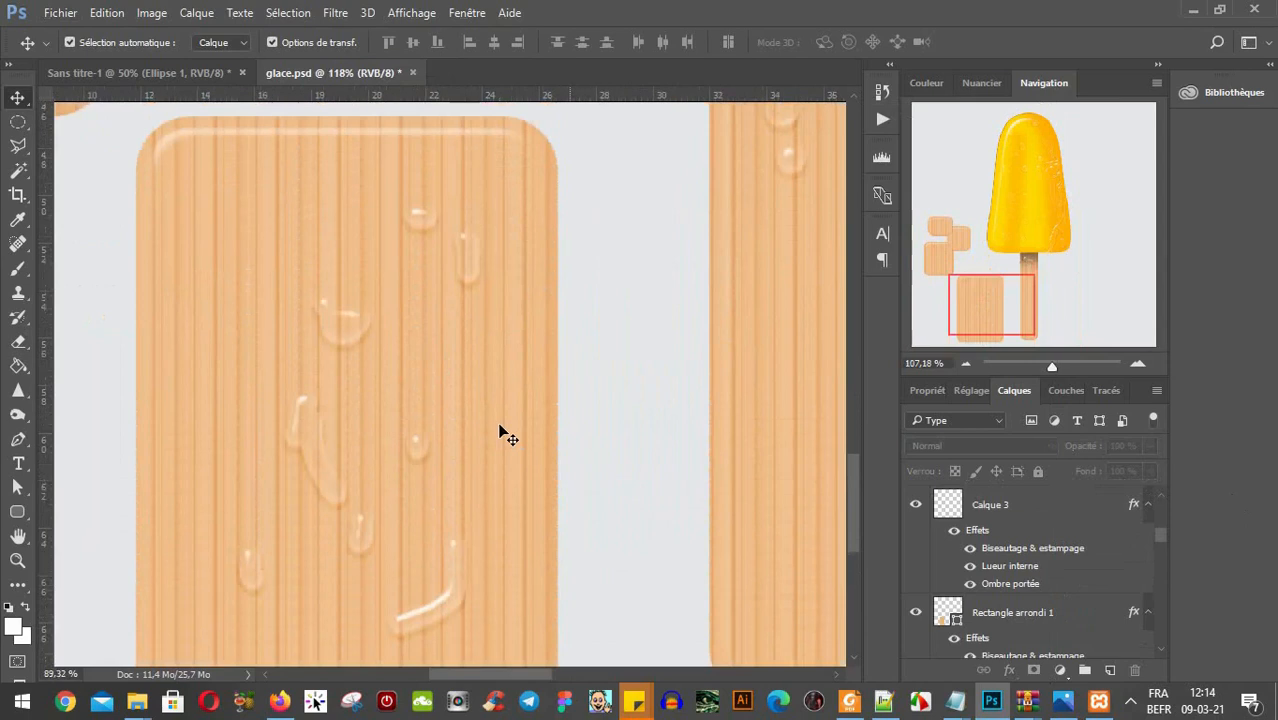
scroll(505, 432, down, 5)
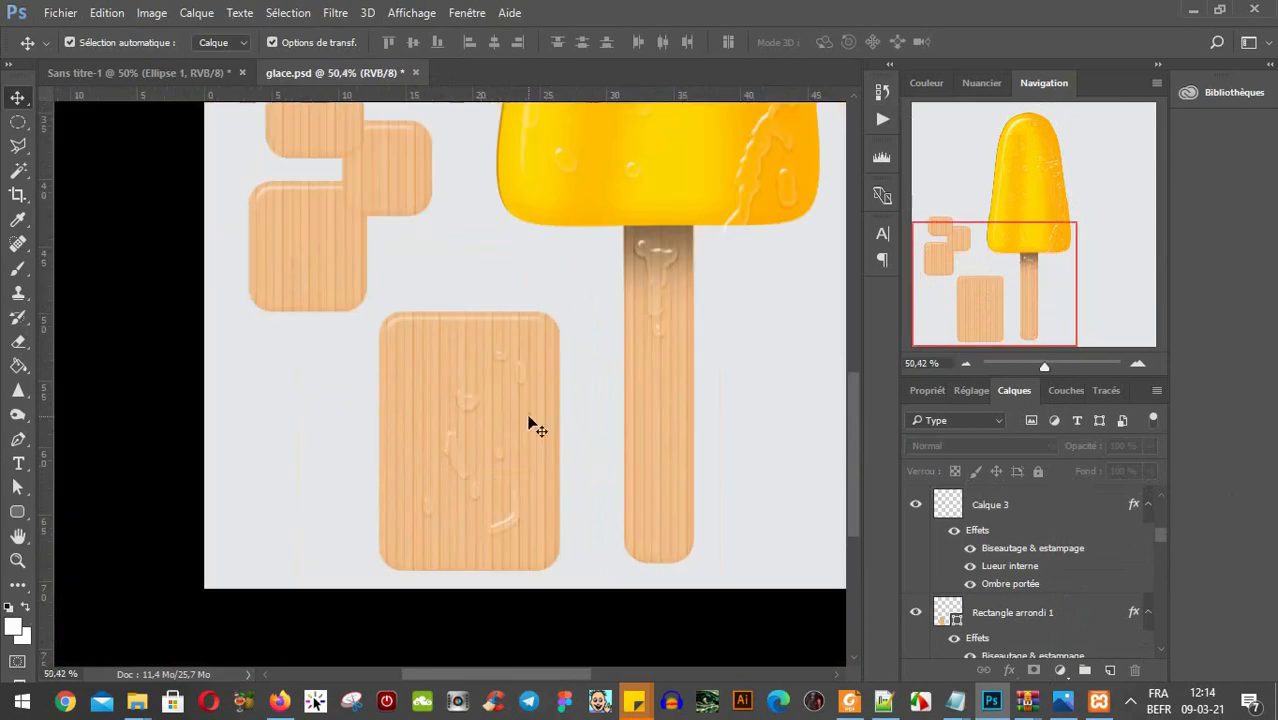
scroll(528, 422, up, 1)
scroll(593, 556, down, 1)
scroll(494, 499, down, 2)
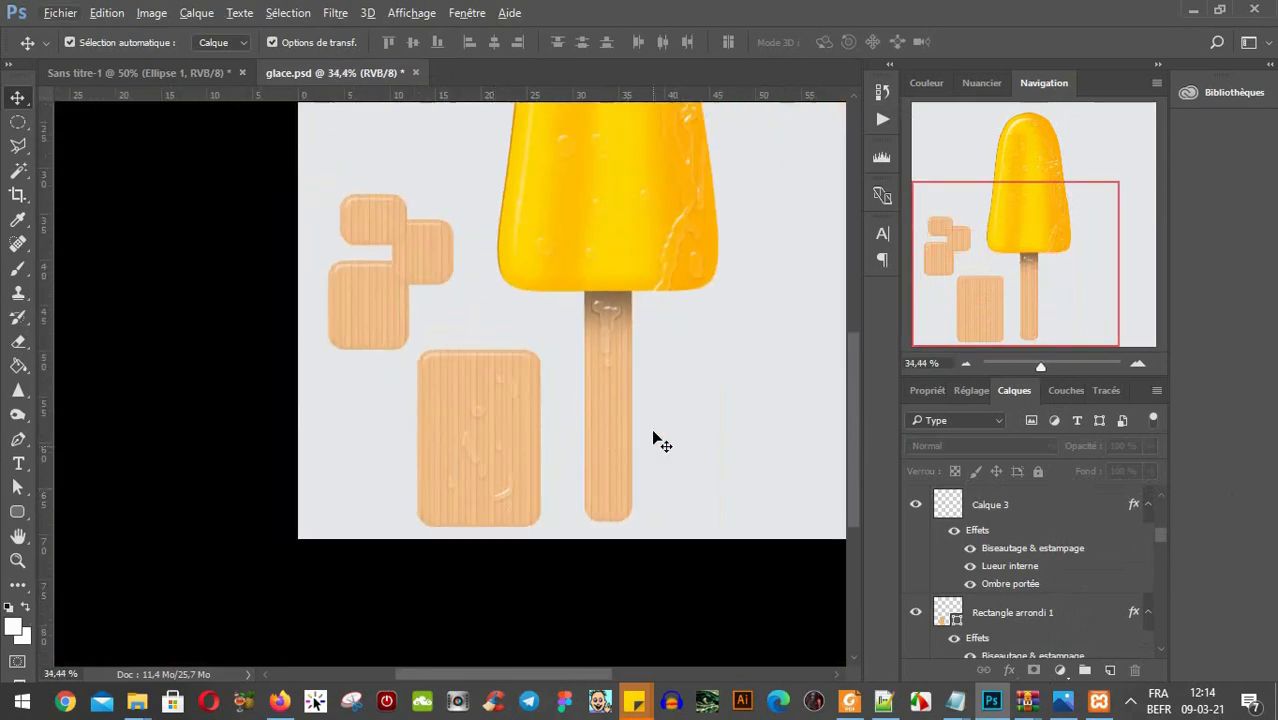
scroll(650, 440, up, 4)
scroll(622, 458, up, 2)
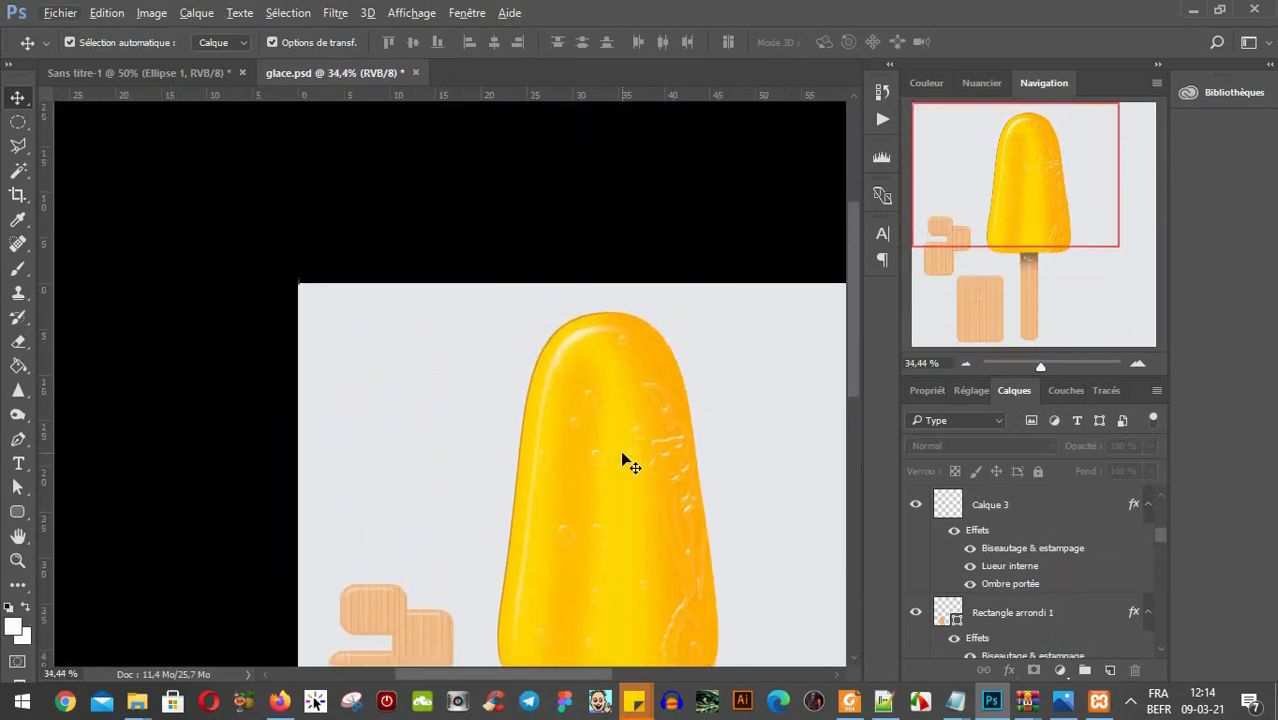
scroll(640, 466, down, 3)
click(353, 518)
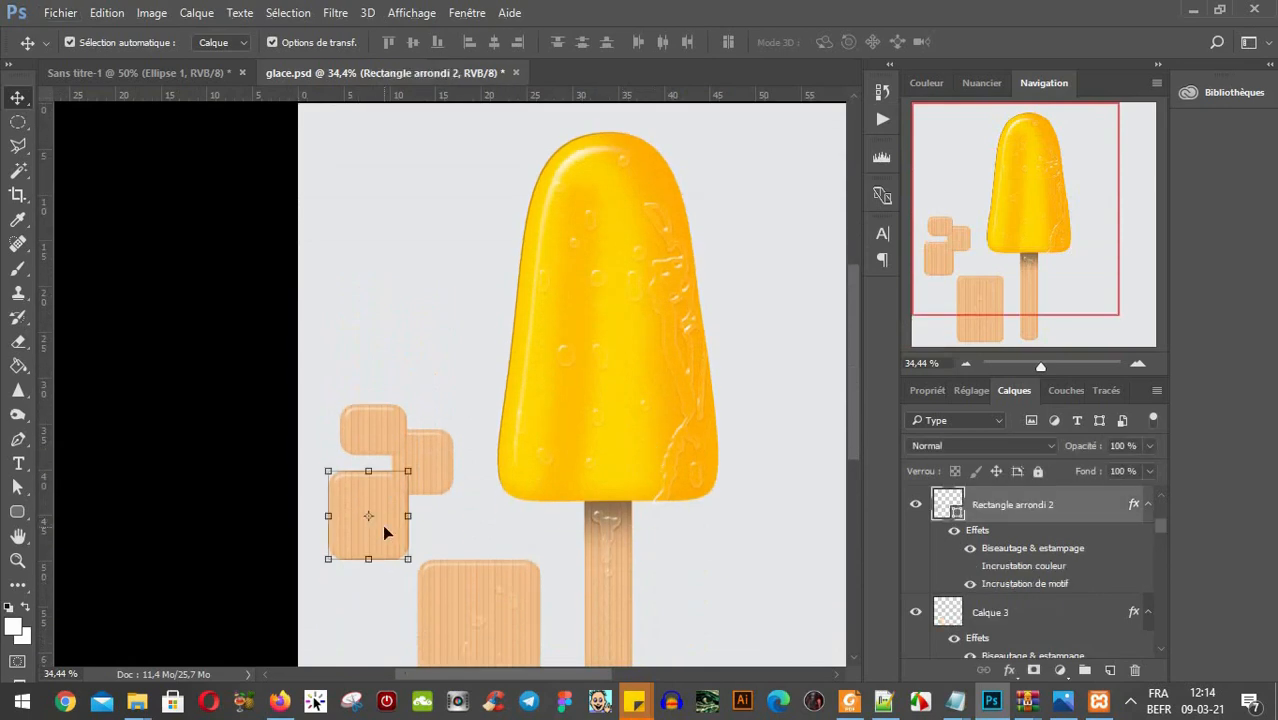
Switch to the Style de calques folder in File Explorer and open exemple.jpg in Photoshop as a new document.
click(280, 700)
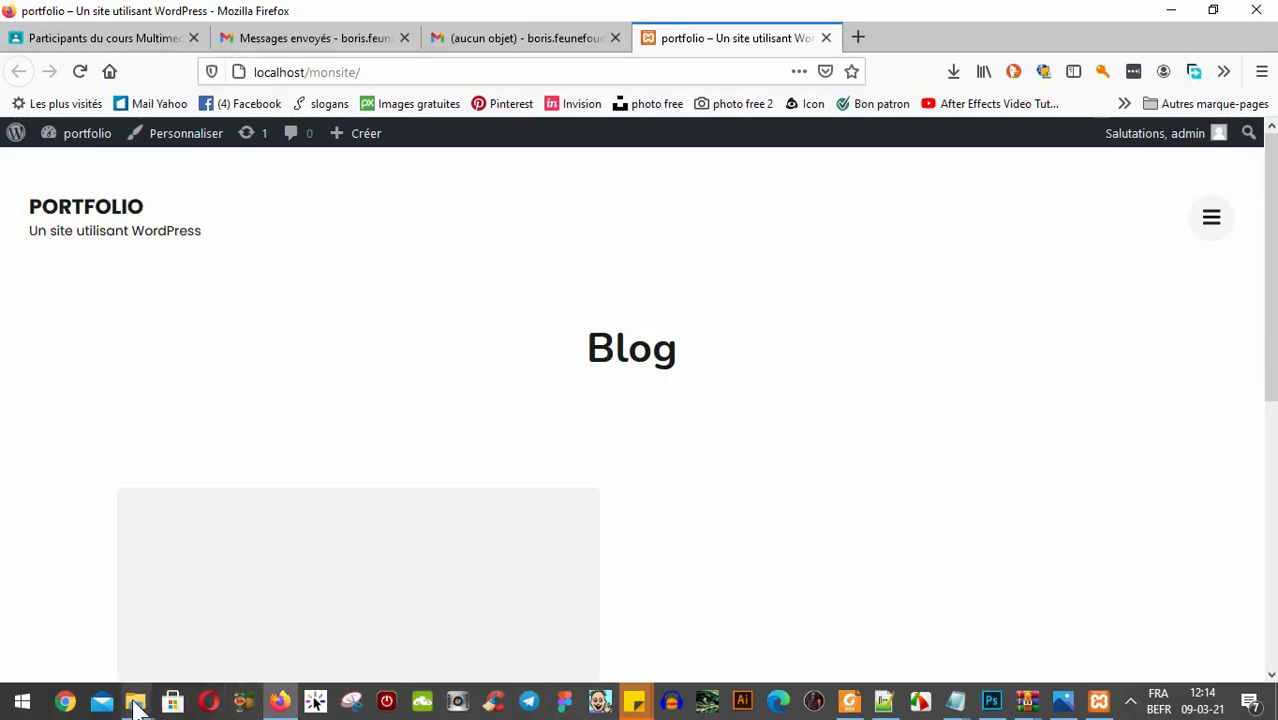
mouse_move(137, 702)
mouse_move(260, 623)
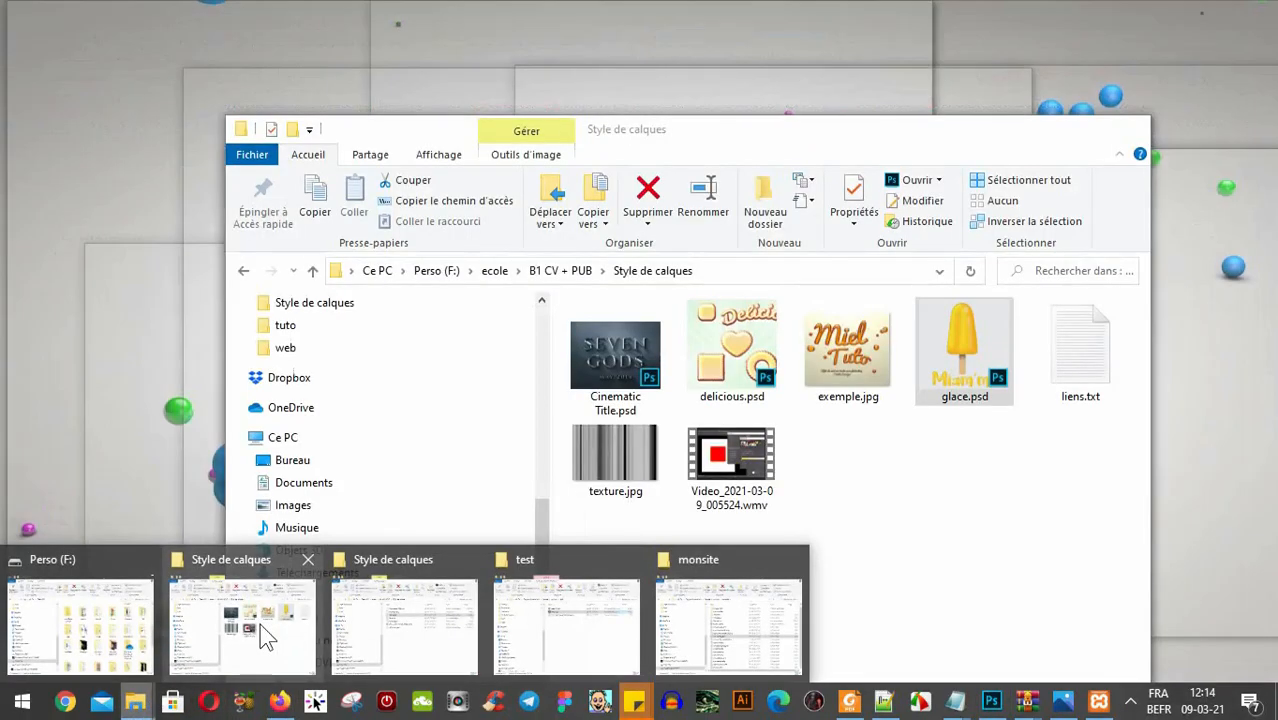
click(260, 623)
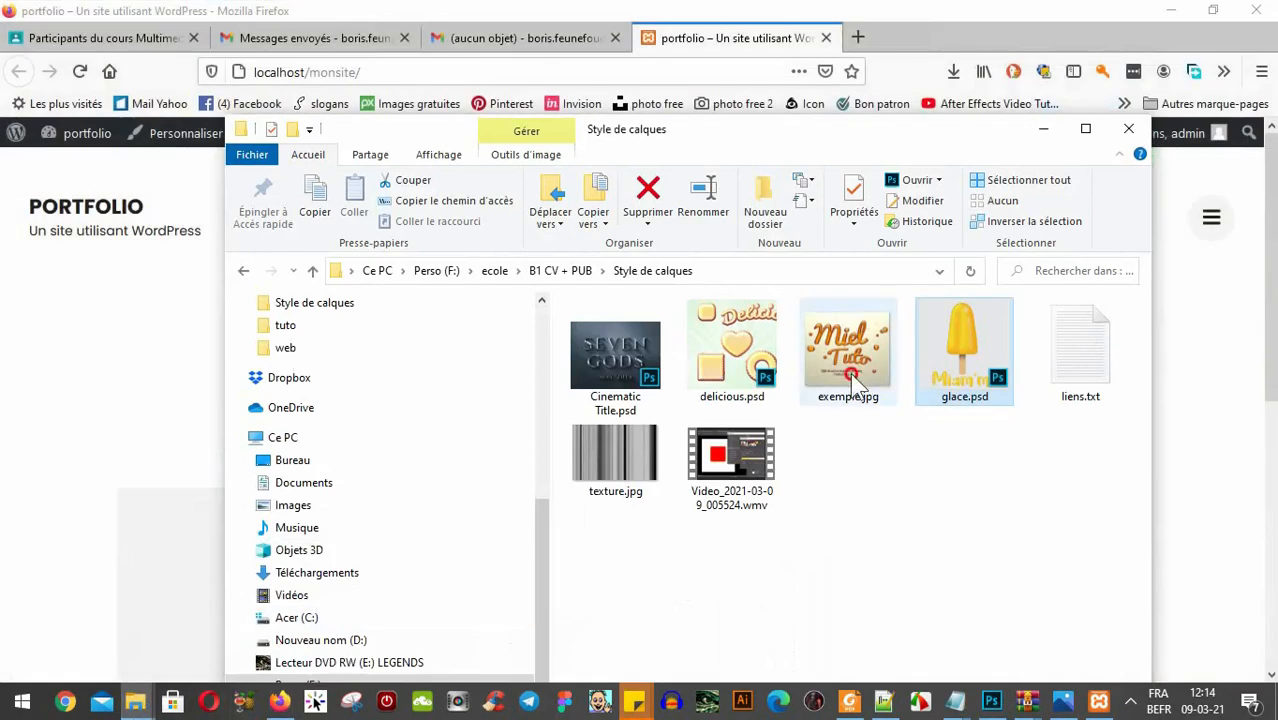
click(862, 343)
drag(862, 343, 623, 122)
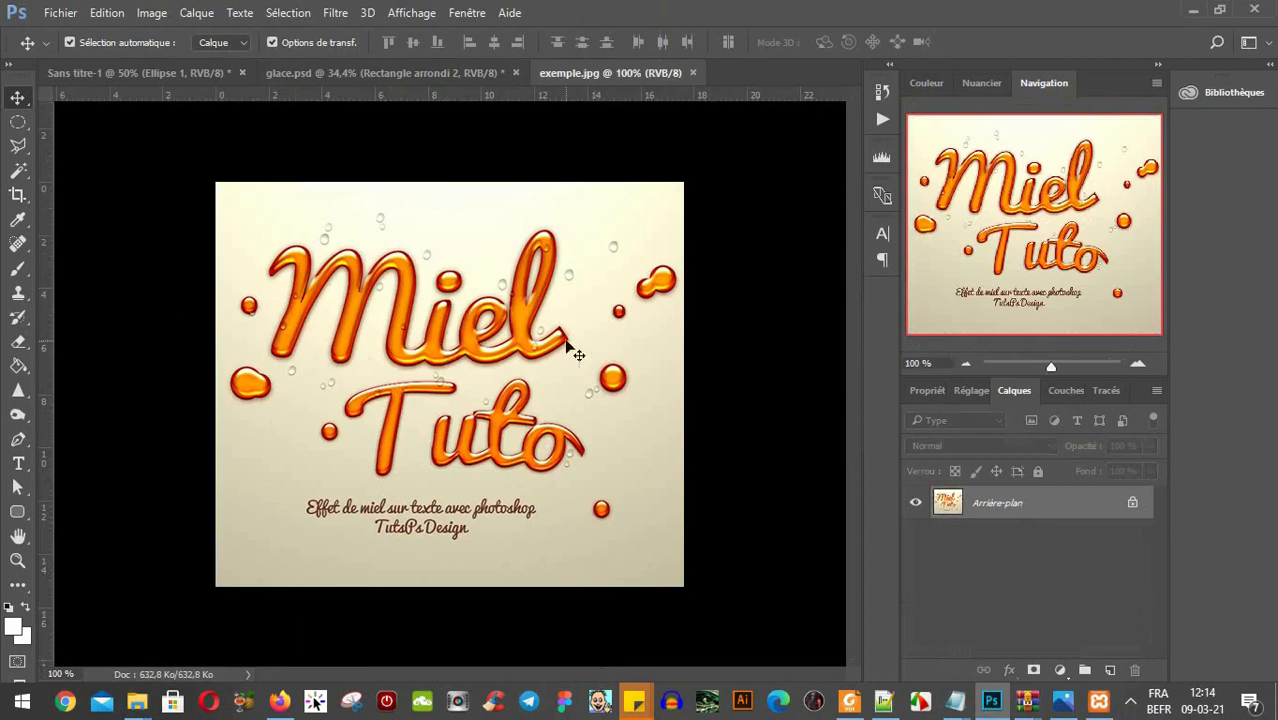
Bring the exemple.jpg image into glace.psd beside the ice cream and paste the drop layer style onto it.
click(327, 91)
drag(327, 91, 404, 220)
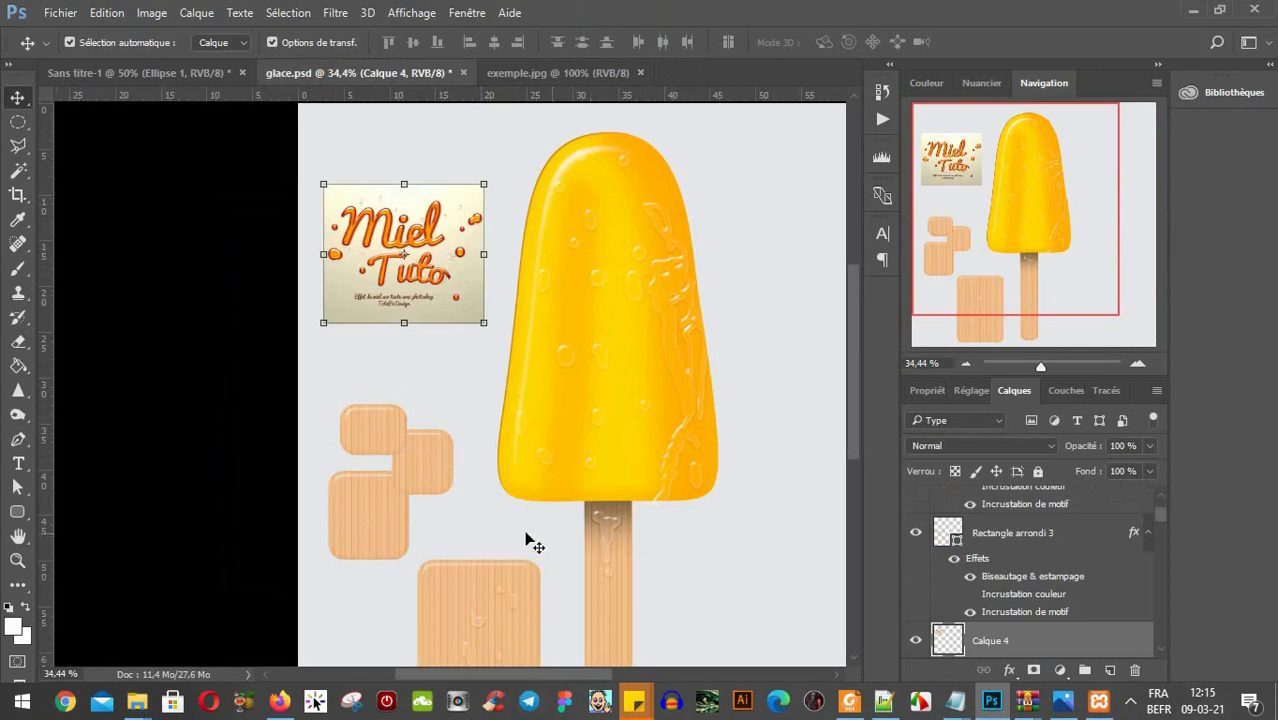
right_click(1058, 634)
click(860, 471)
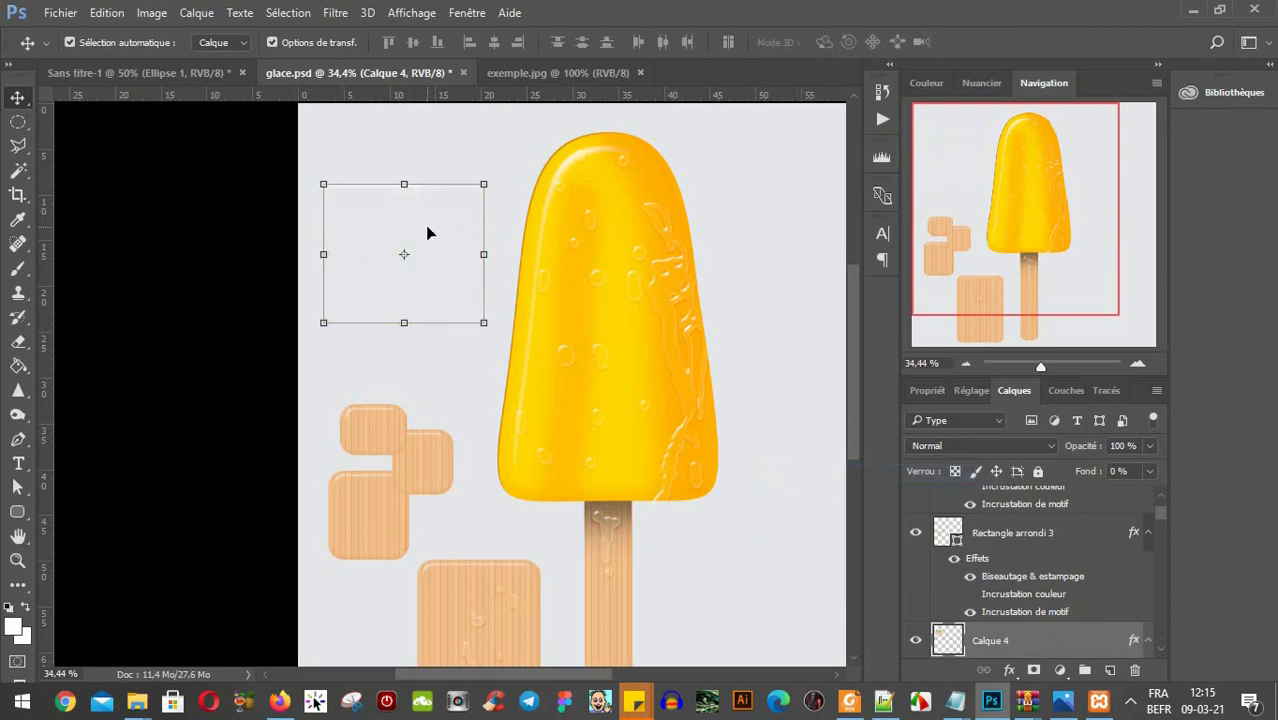
Move the drop-styled image layer onto the ice cream body and reshape it into a narrower, taller rectangle.
drag(427, 233, 598, 256)
drag(656, 349, 630, 350)
key(Return)
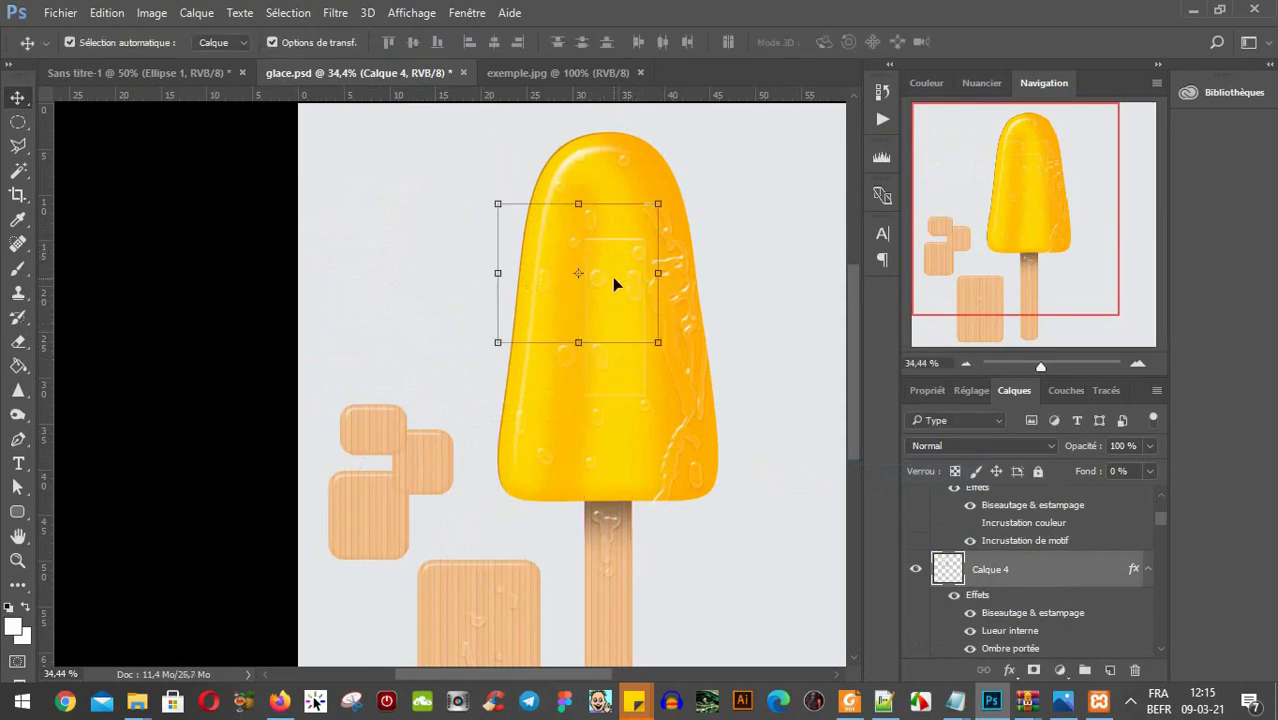
drag(615, 260, 646, 319)
key(Escape)
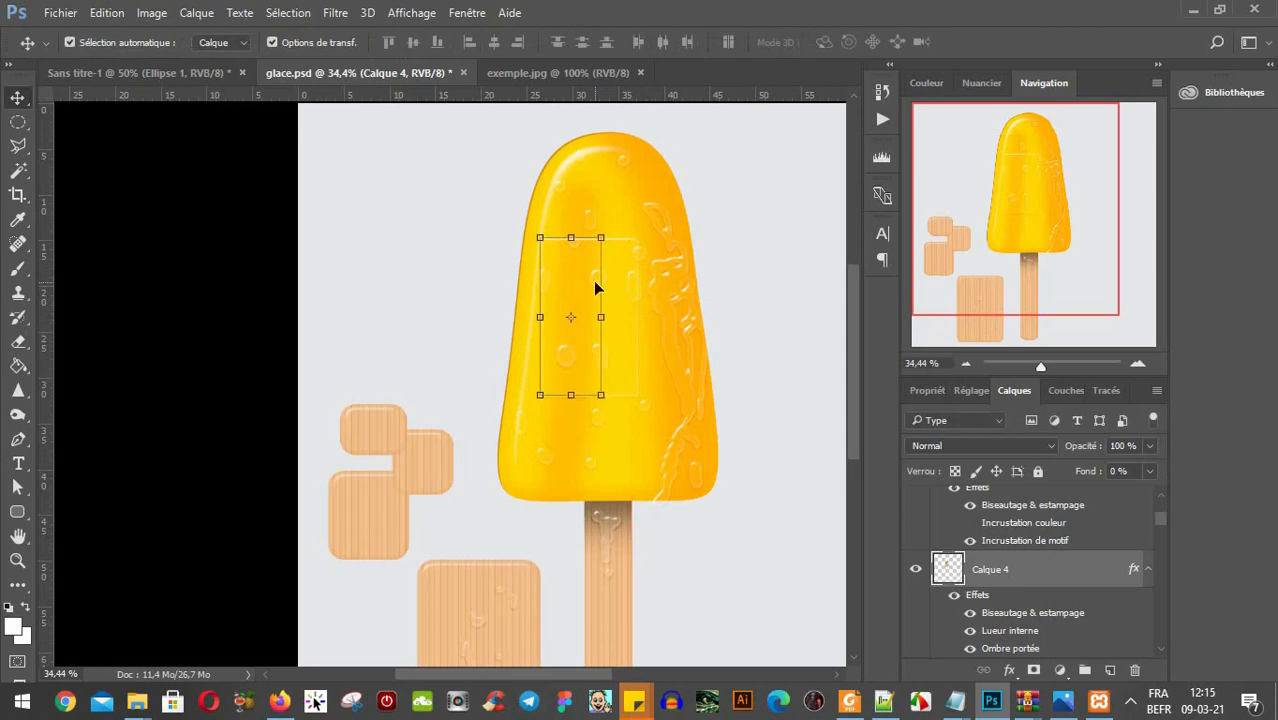
Shift the drop-styled image layer toward the ice cream's right edge and delete that layer.
drag(593, 285, 640, 284)
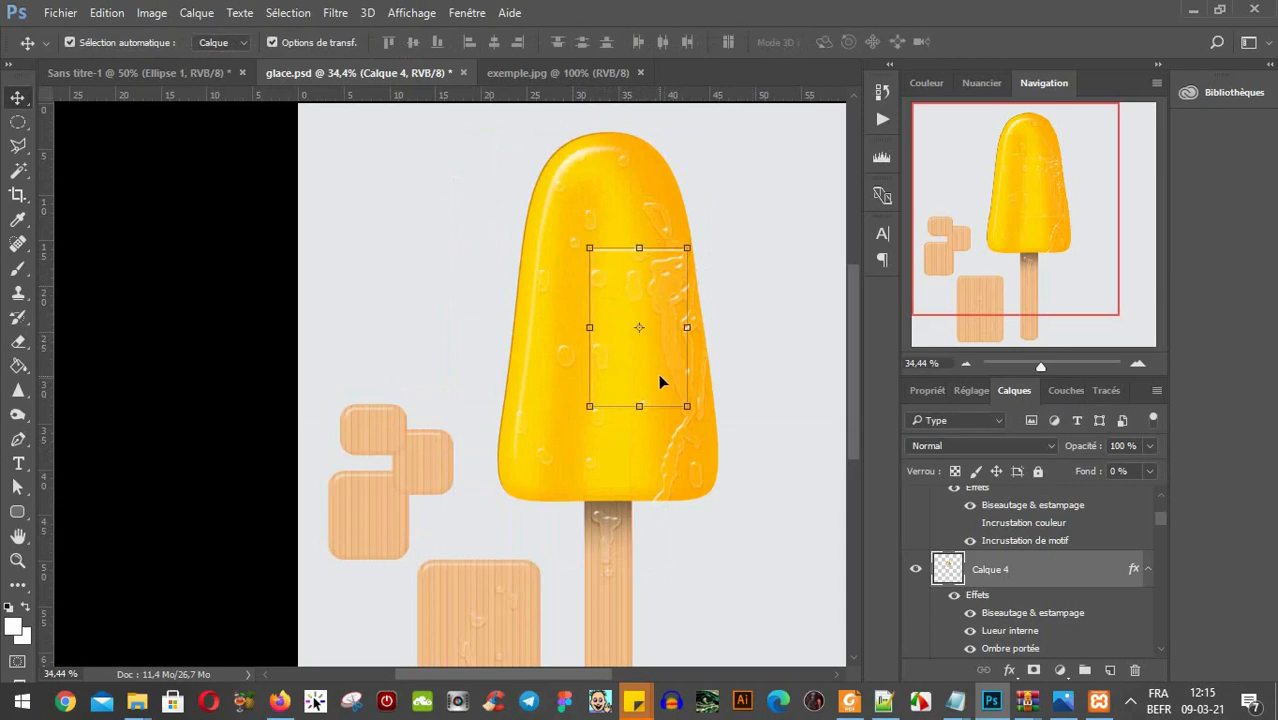
key(Delete)
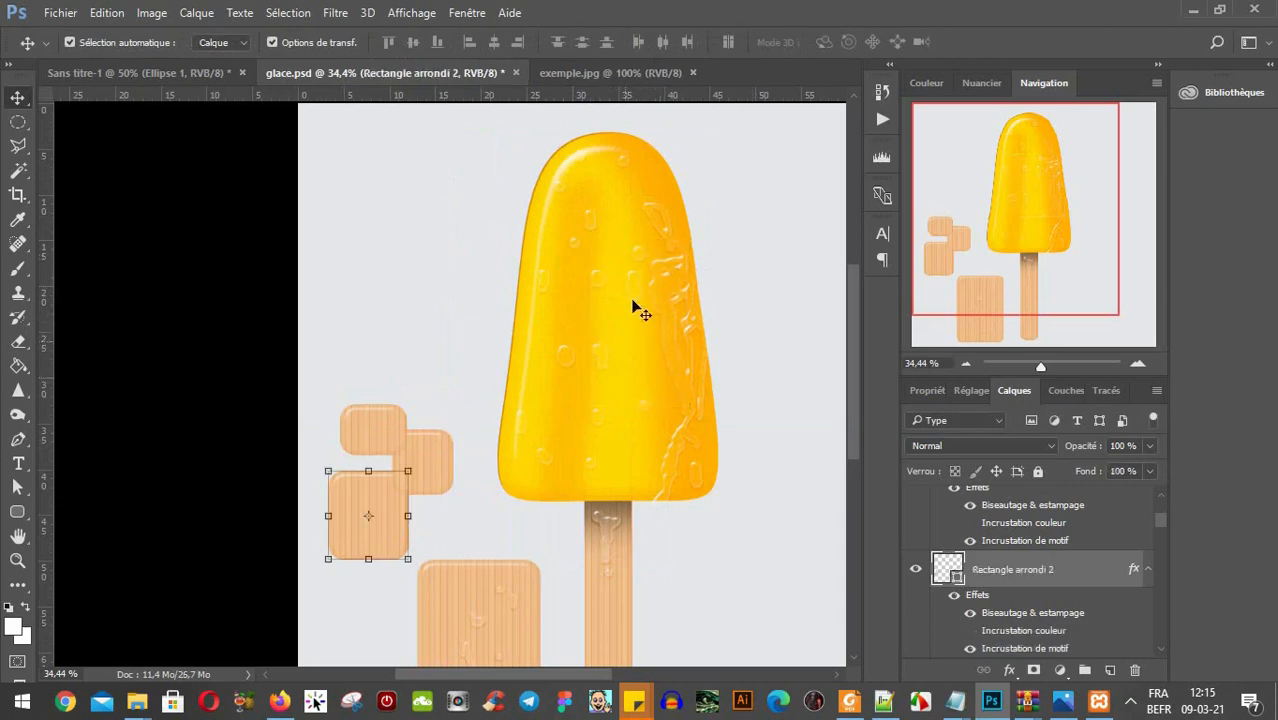
Add the text "Ice cream" in black, 9 pt Leckerli One, in the empty area above the small wood rectangles.
scroll(630, 330, down, 5)
scroll(620, 390, up, 3)
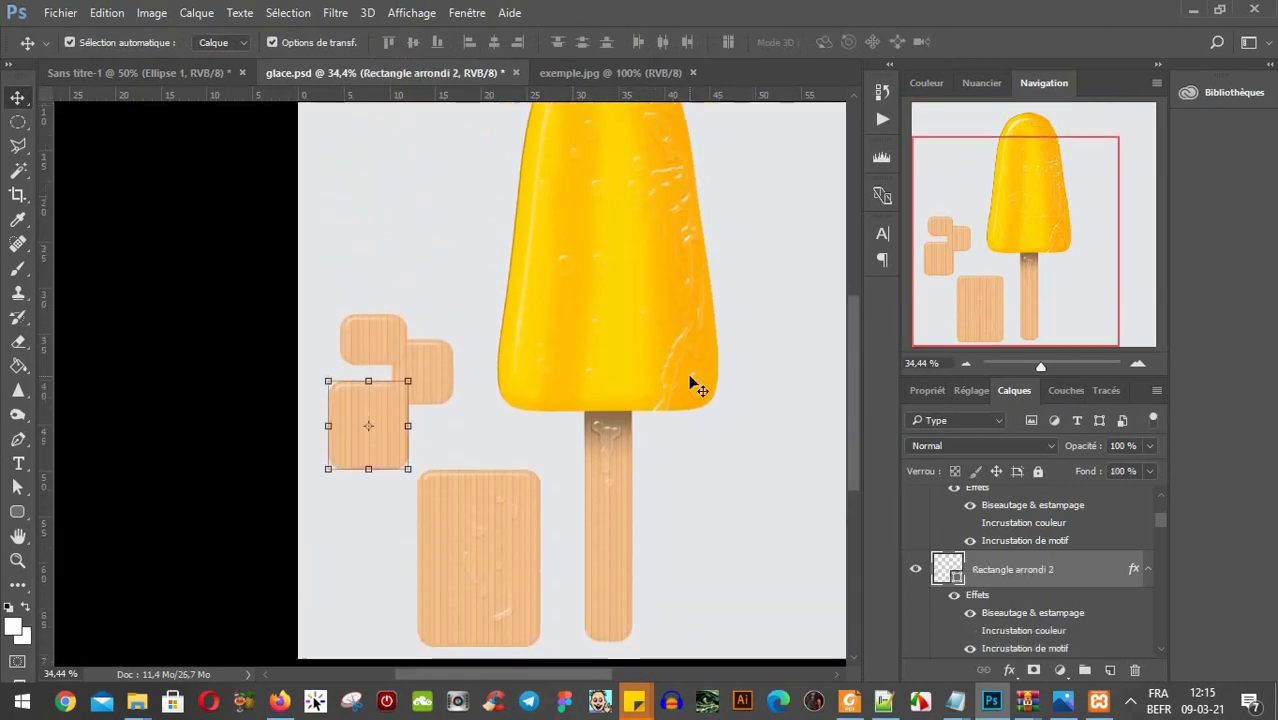
drag(730, 551, 645, 519)
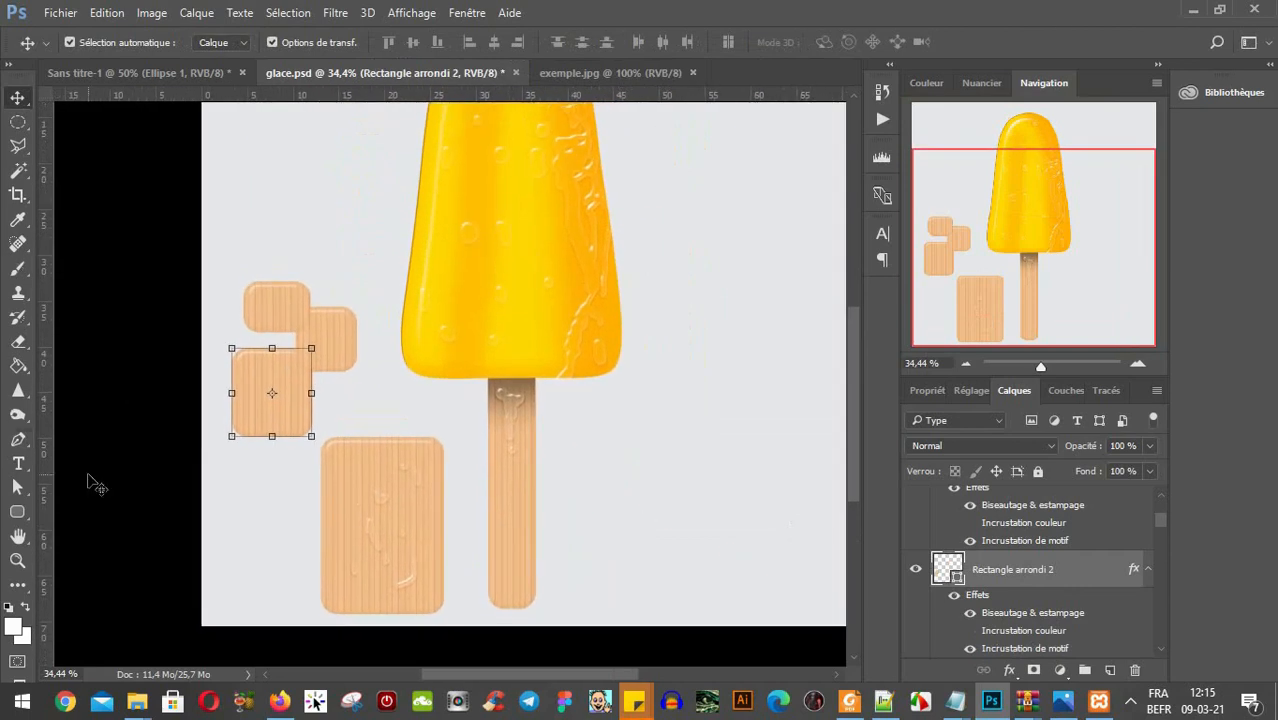
click(249, 234)
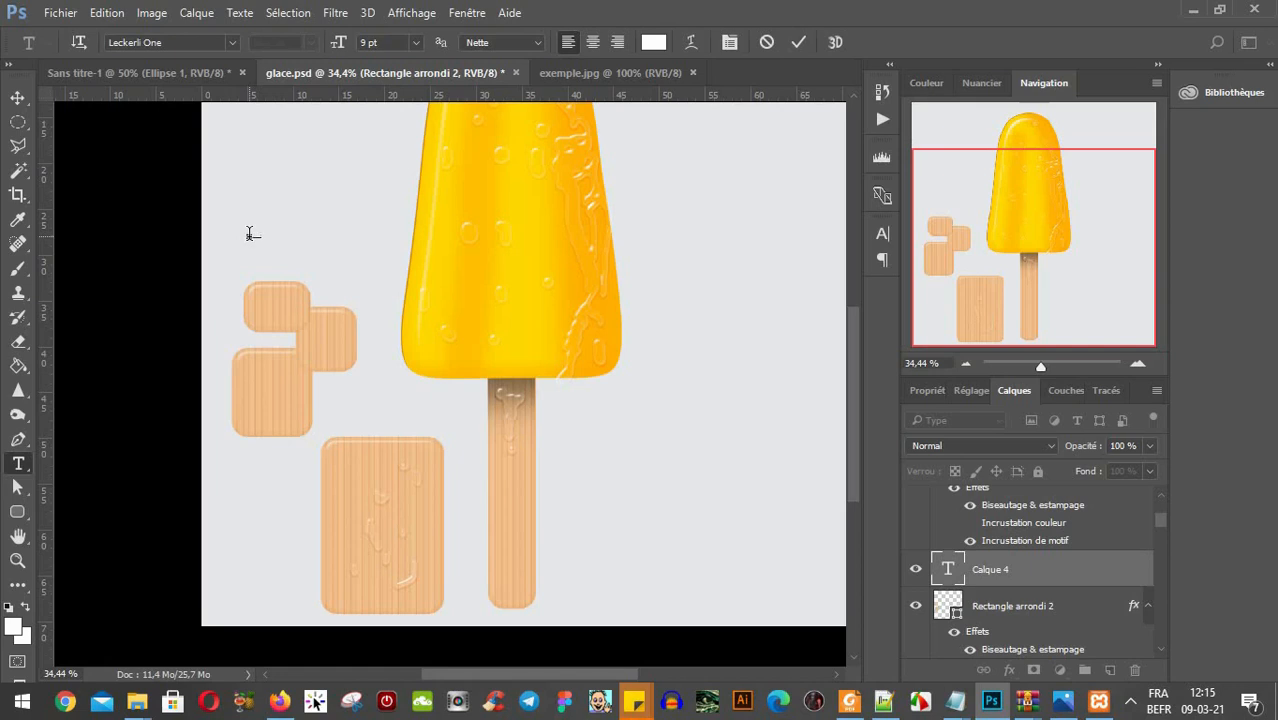
click(653, 42)
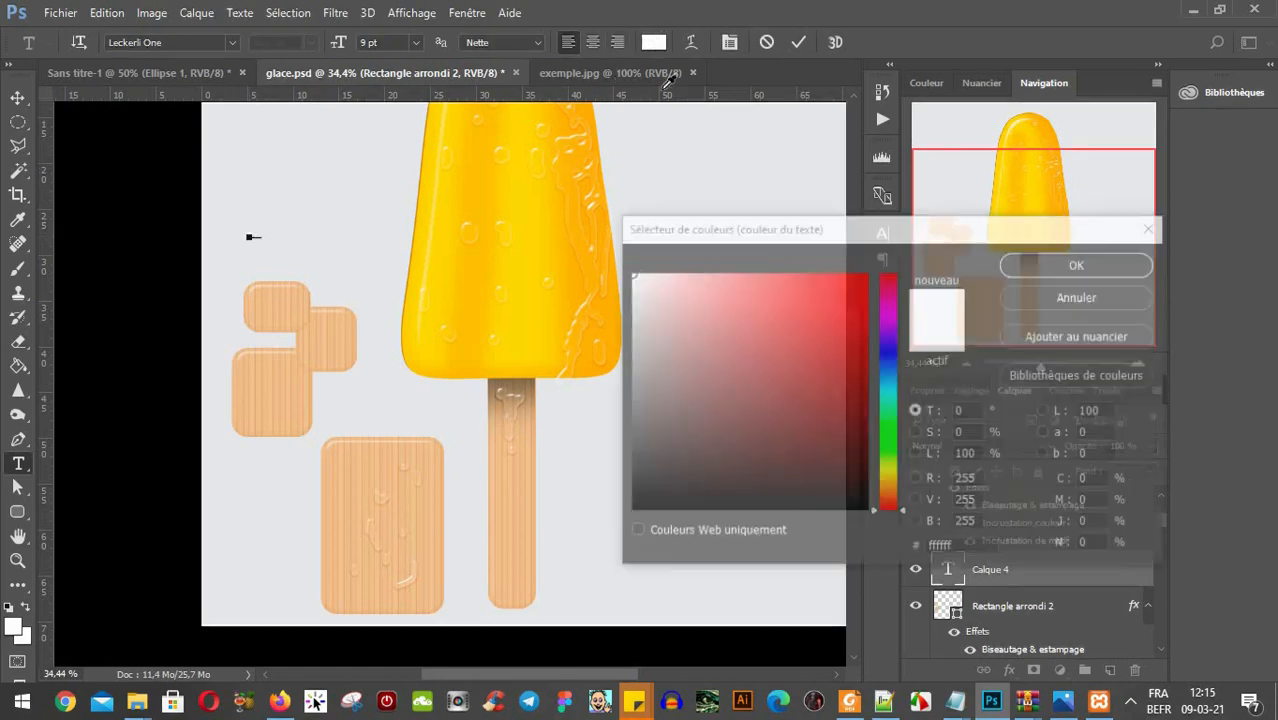
click(643, 511)
click(1060, 266)
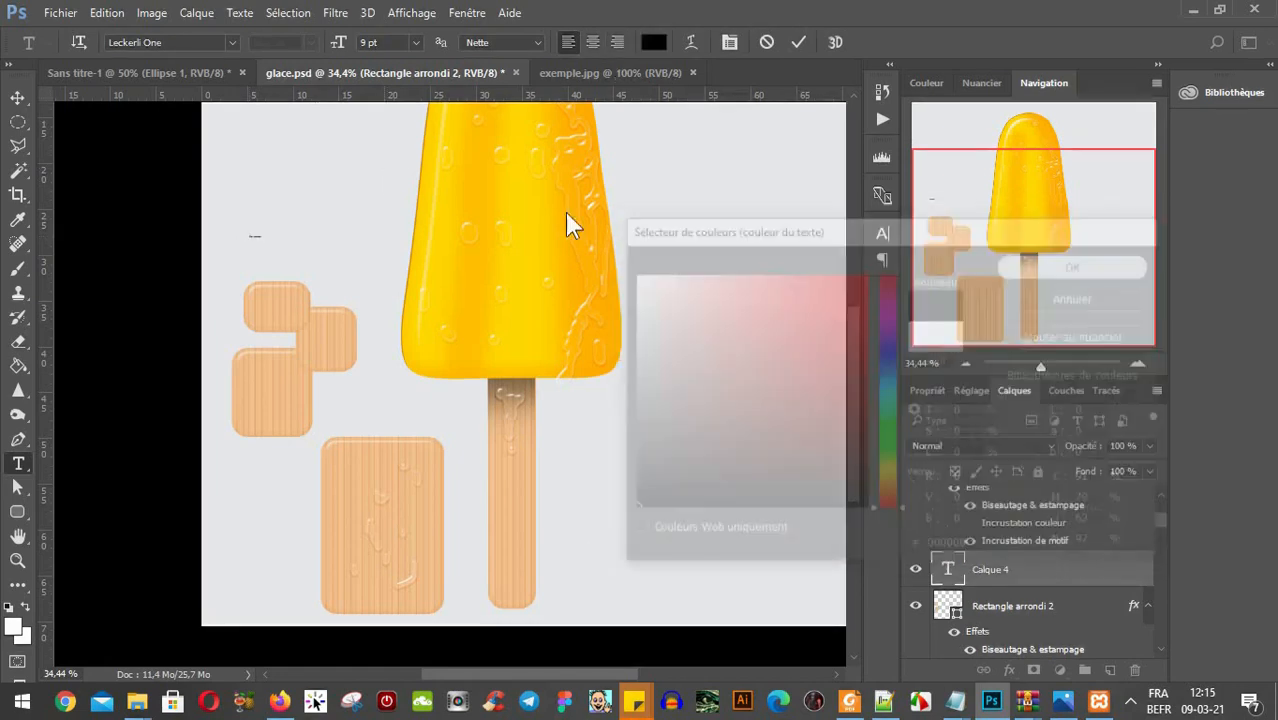
click(18, 97)
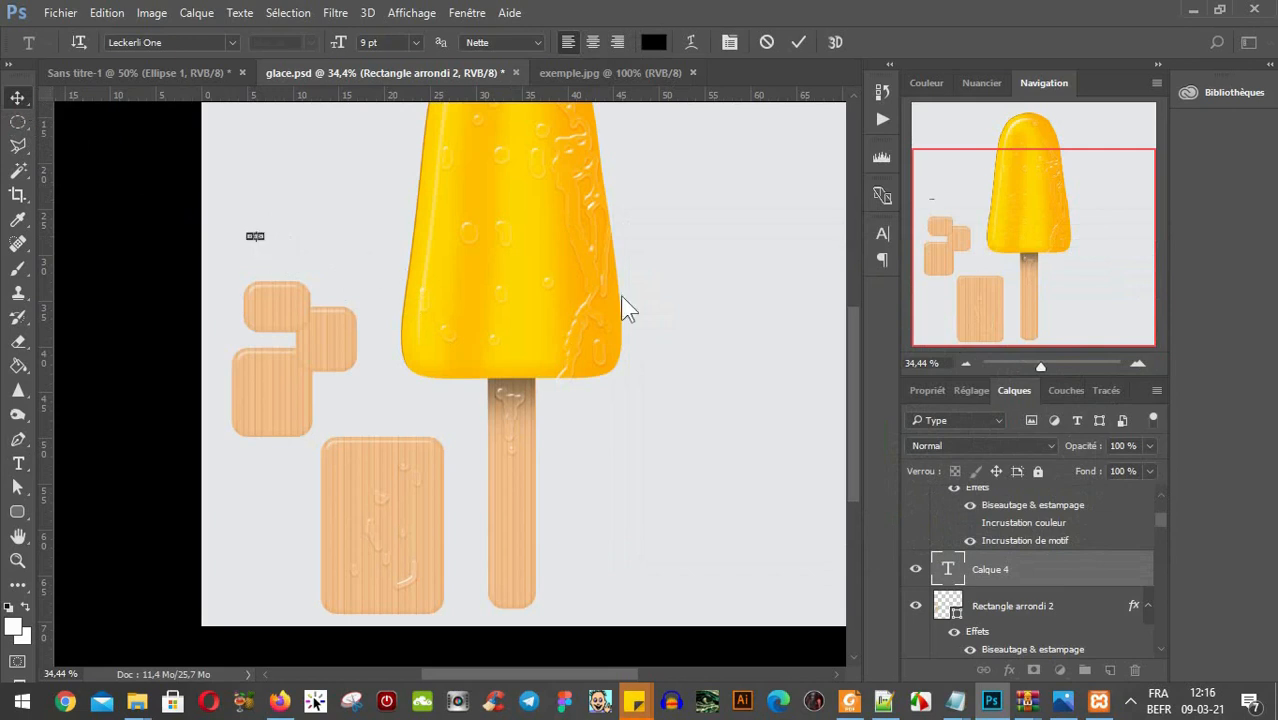
scroll(322, 285, up, 3)
key(v)
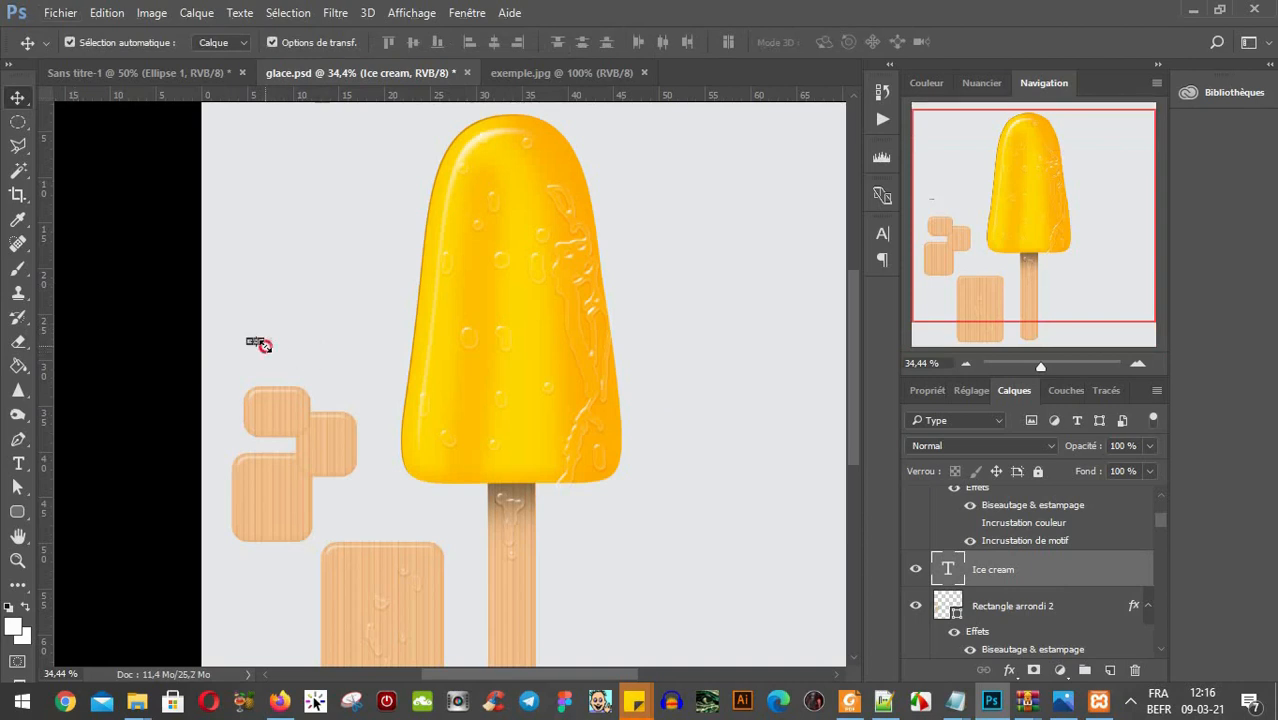
Scale the "Ice cream" text to about 2141% and move it across the wooden stick below the ice cream body.
drag(258, 344, 508, 428)
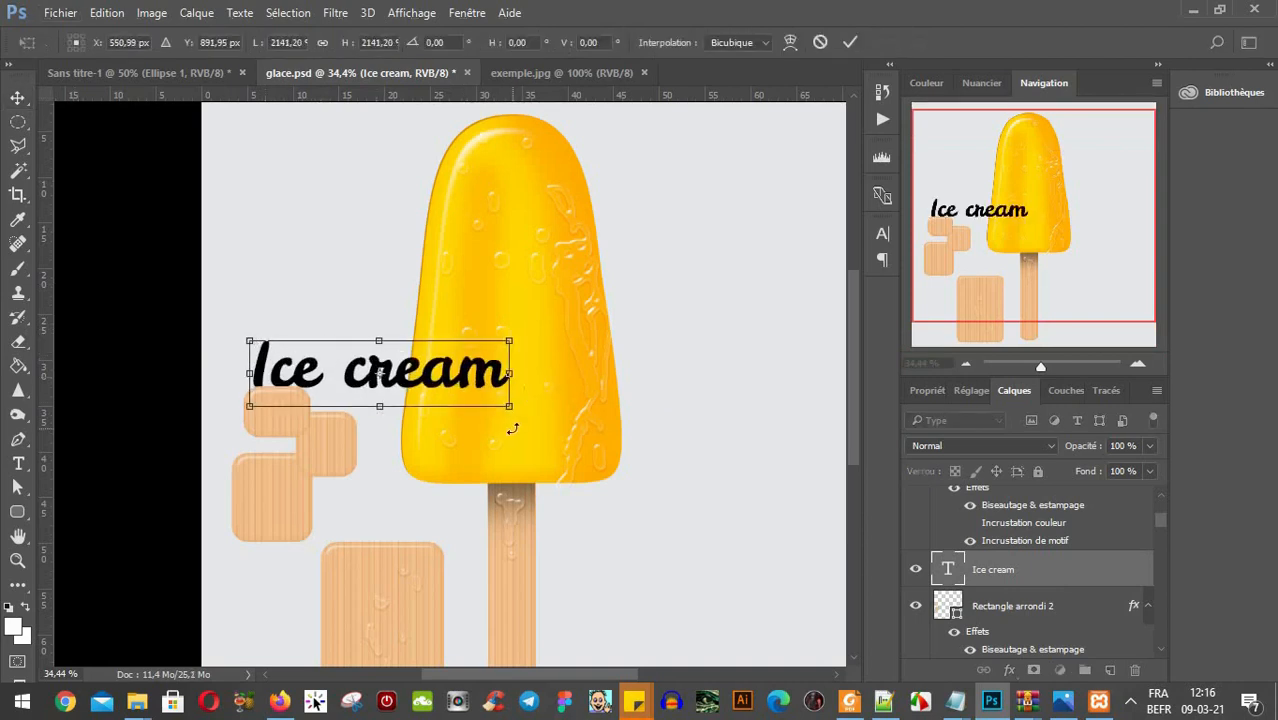
key(Return)
drag(480, 377, 614, 585)
scroll(613, 451, down, 3)
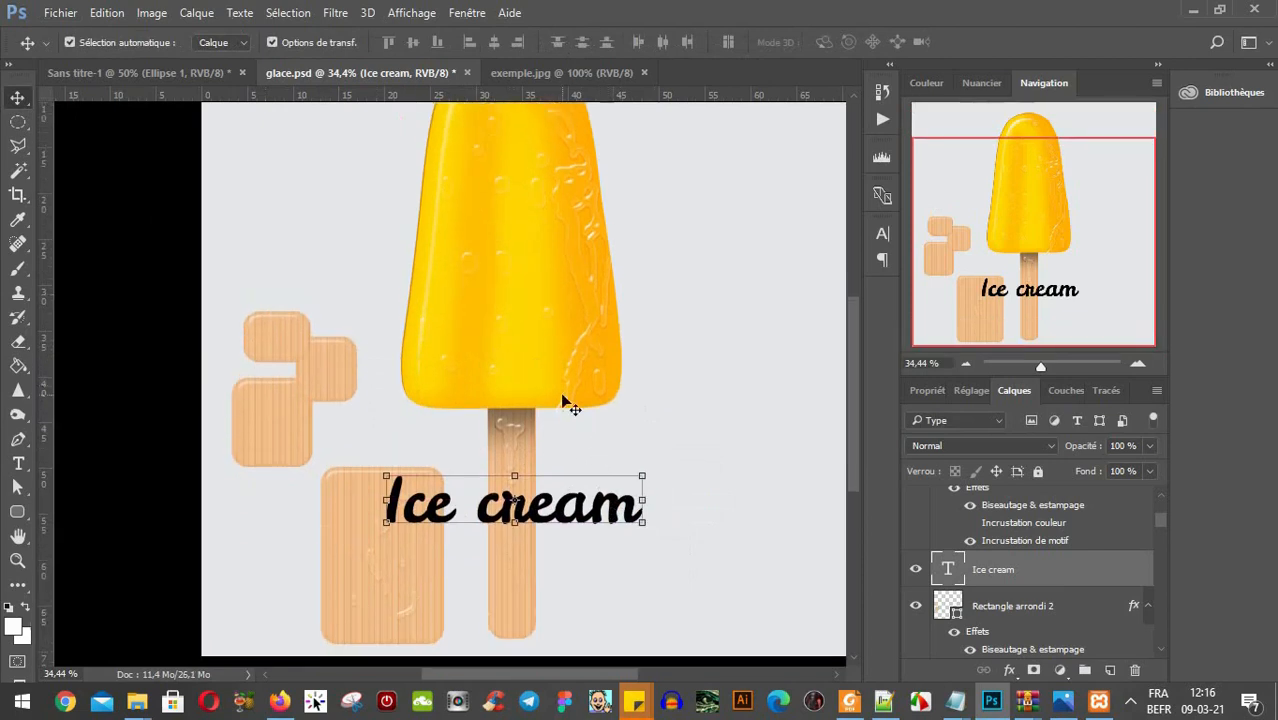
Copy the layer style of the Forme glace shape and paste it onto the "Ice cream" text layer.
click(532, 377)
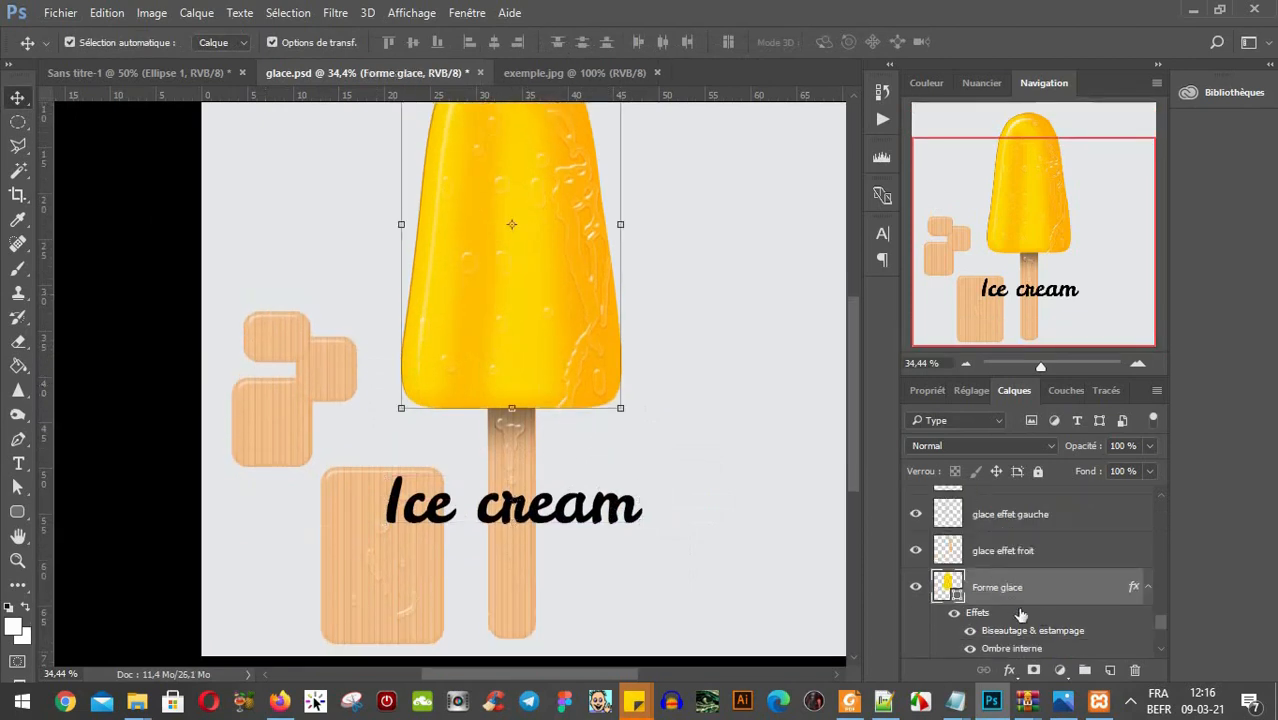
right_click(1068, 592)
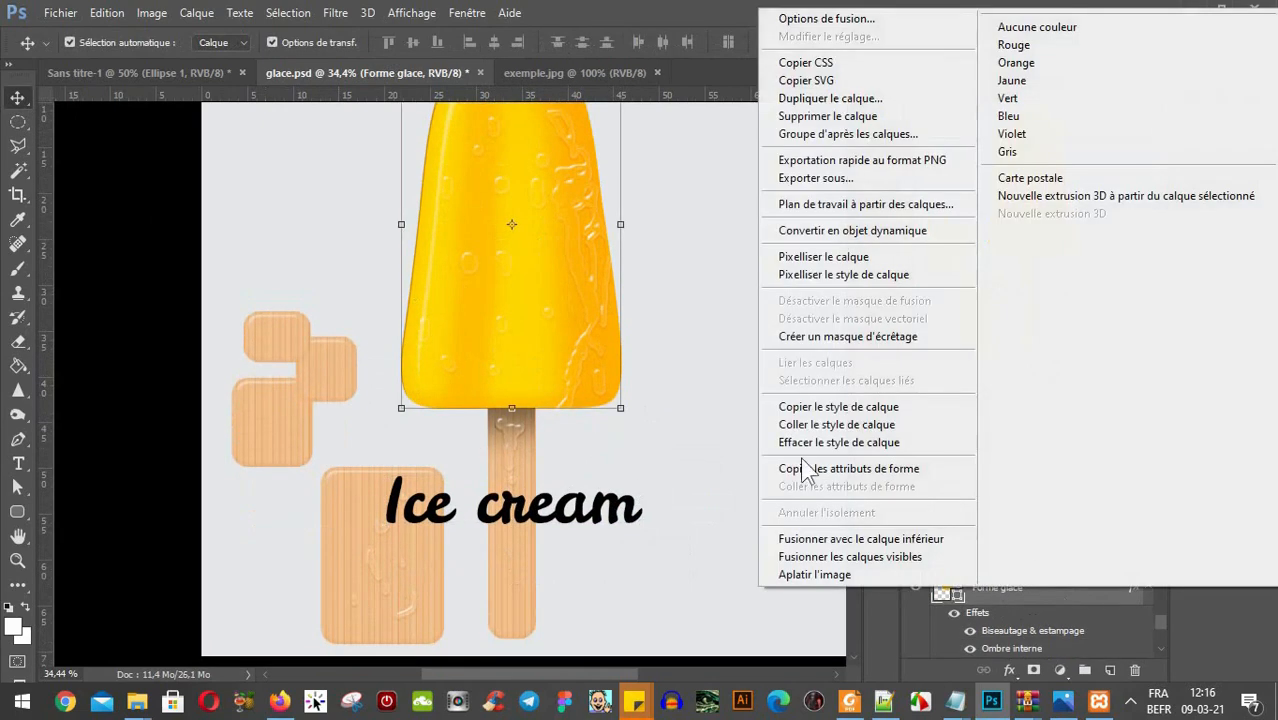
click(818, 406)
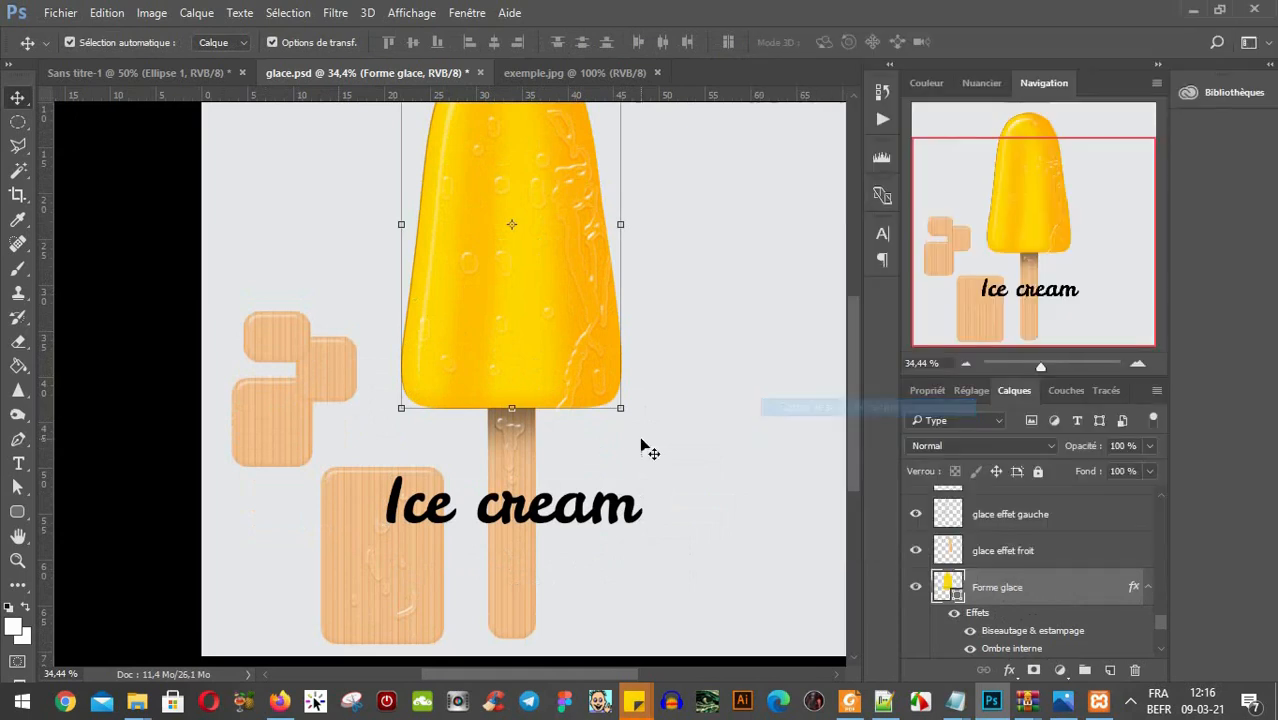
click(551, 527)
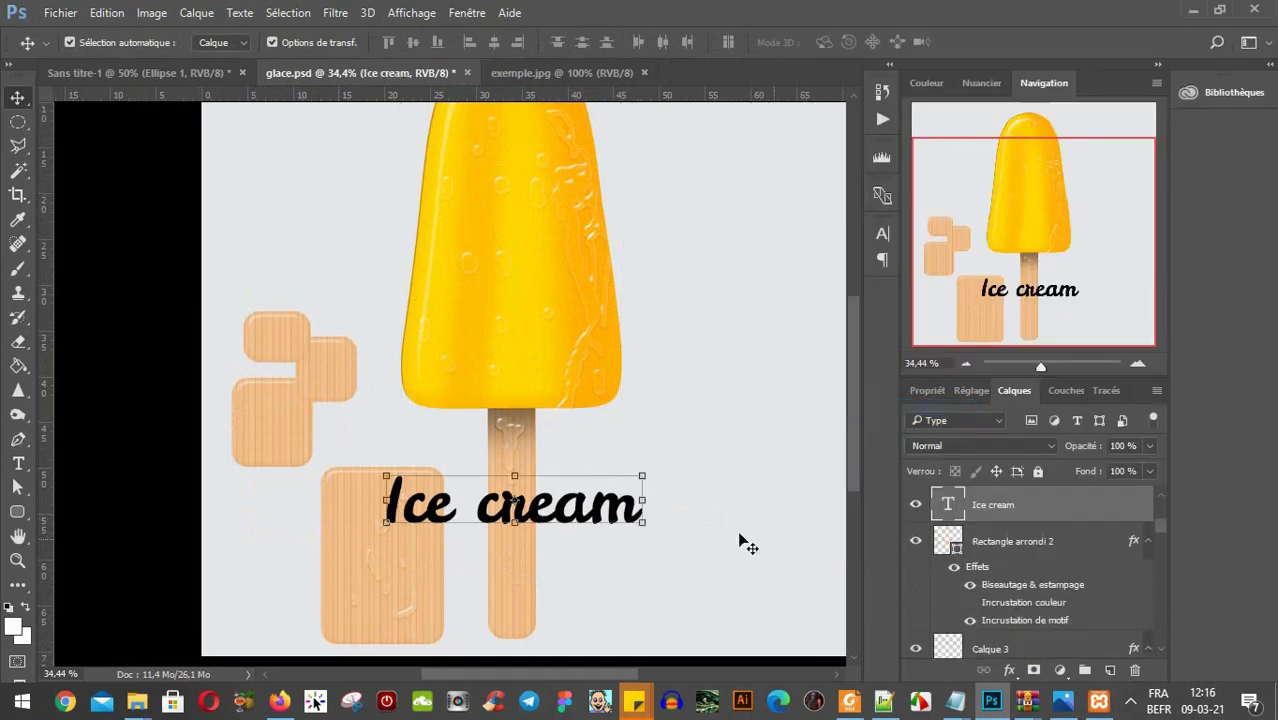
right_click(1040, 504)
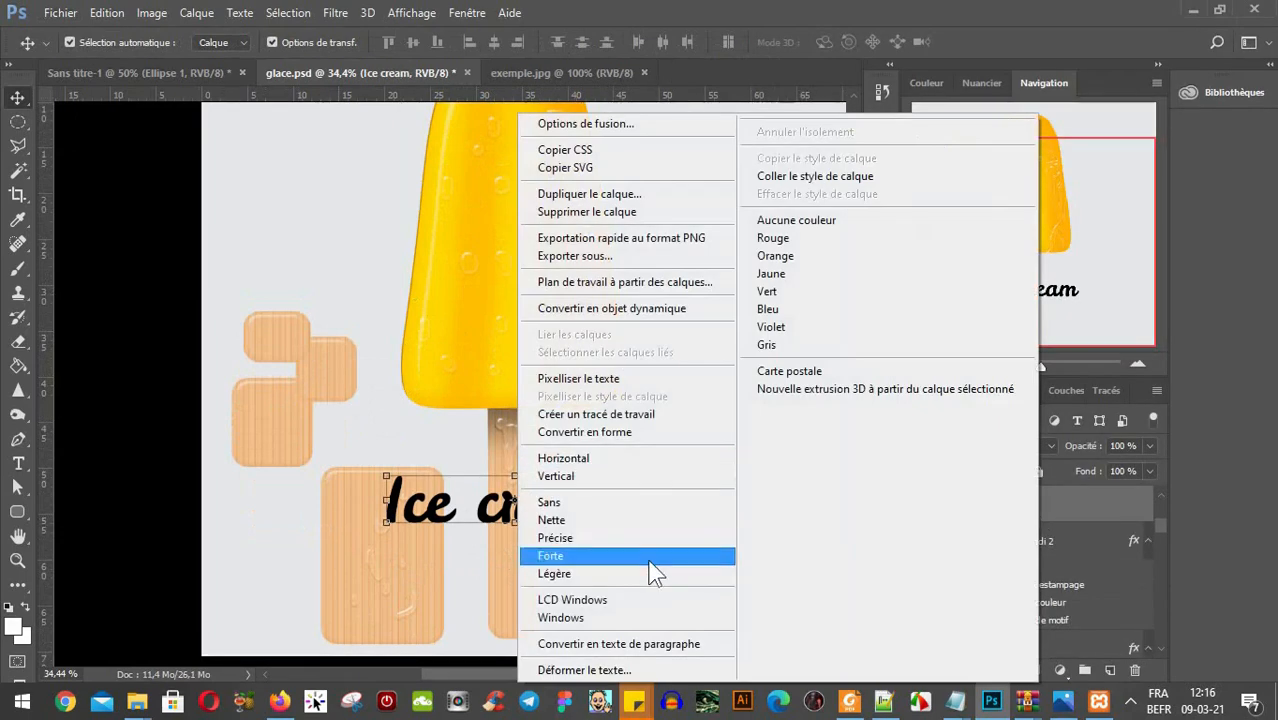
click(836, 180)
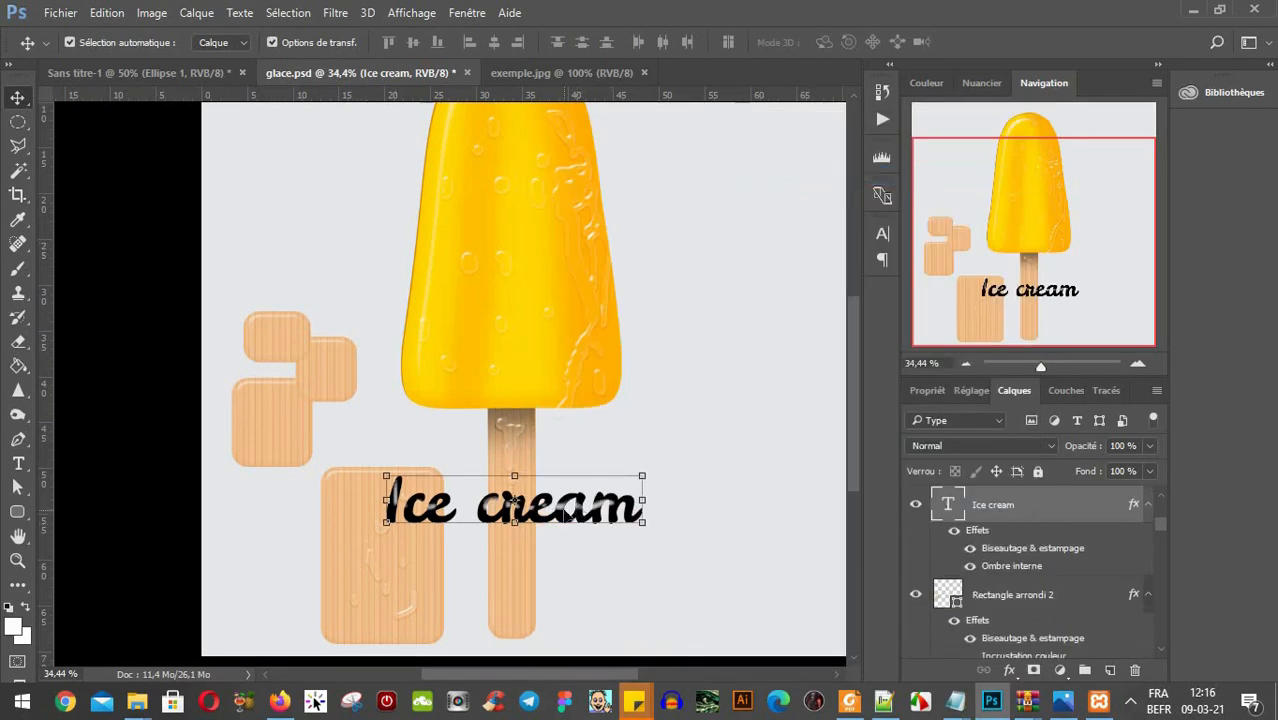
Copy the ice cream body's fill colour fbd528 and apply it to all of the "Ice cream" text.
click(537, 362)
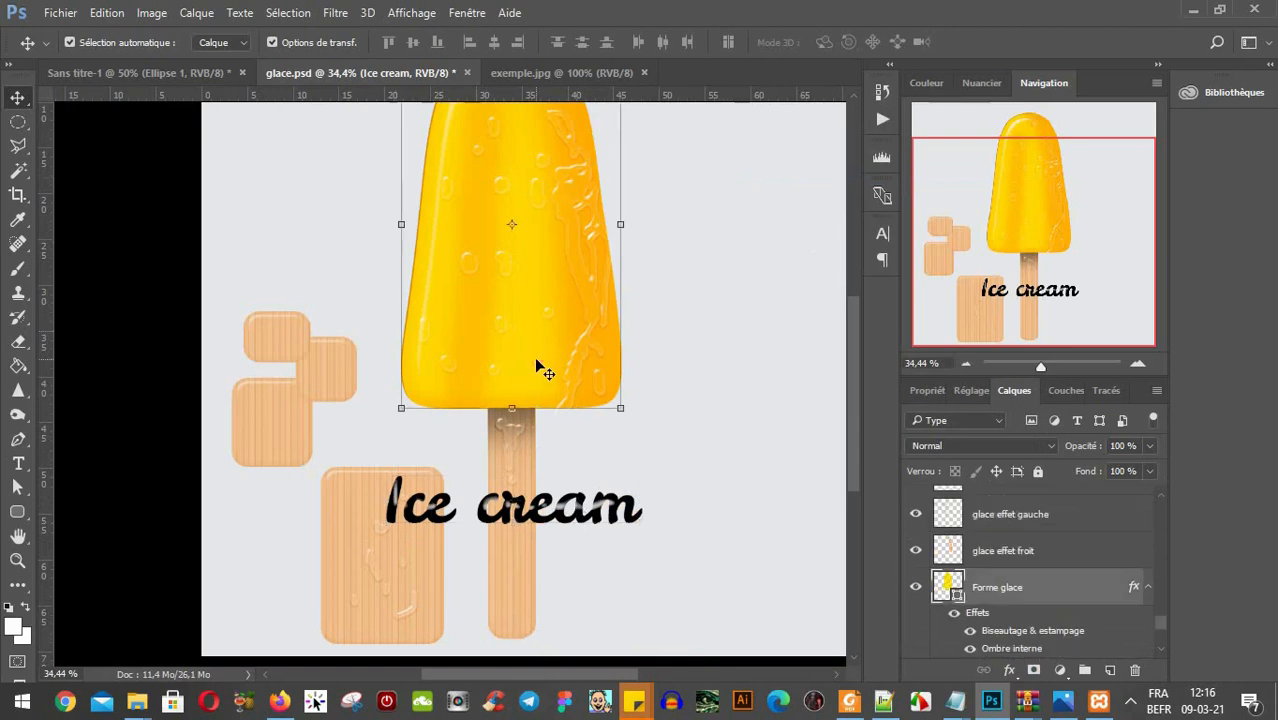
double_click(947, 587)
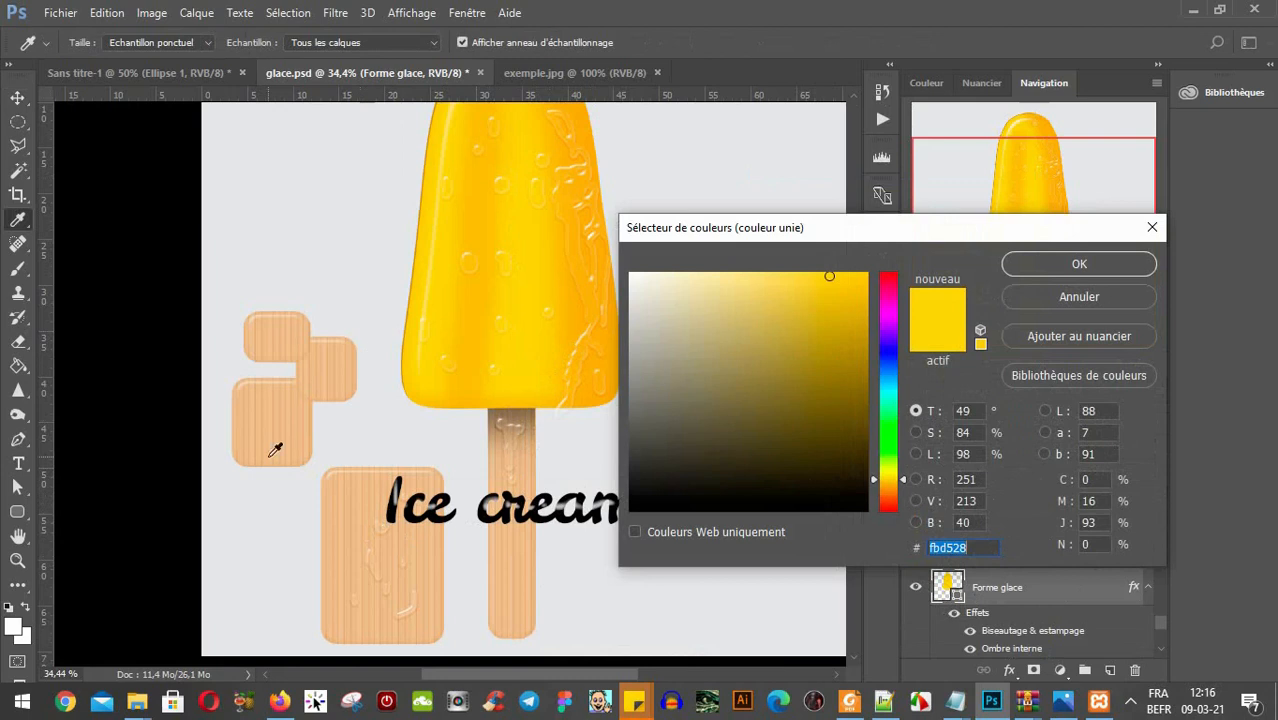
click(1096, 262)
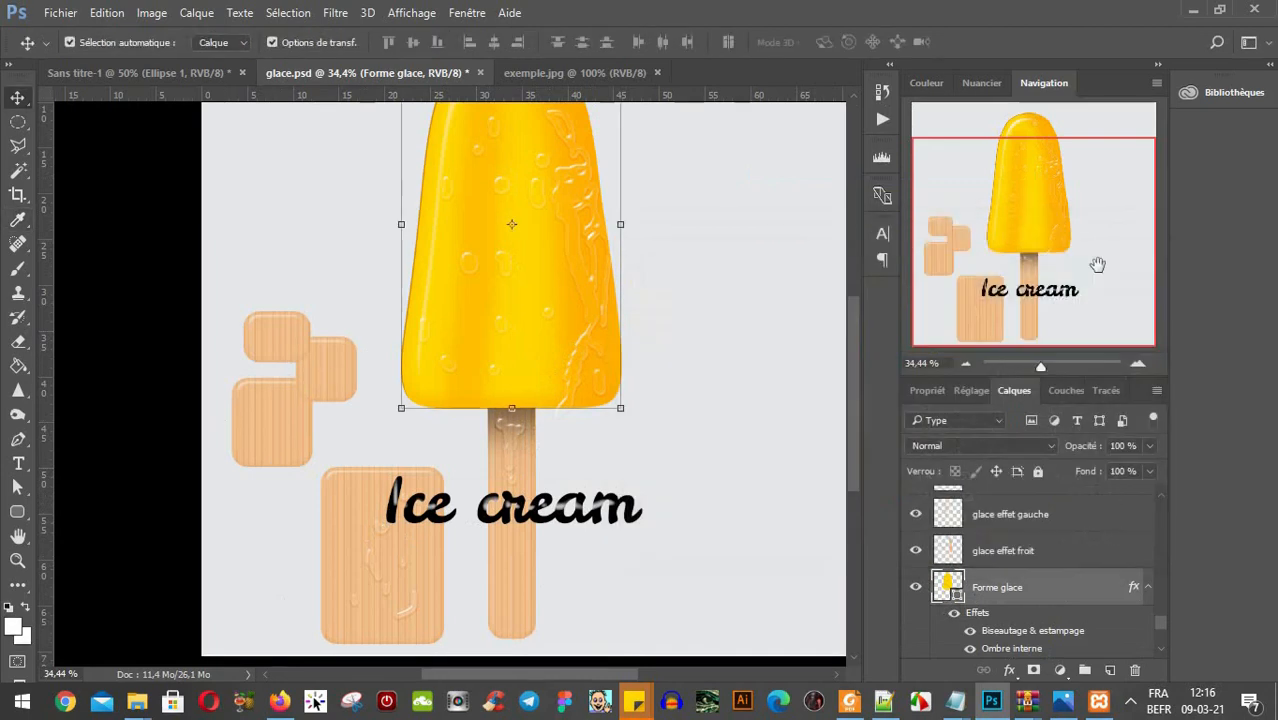
click(578, 522)
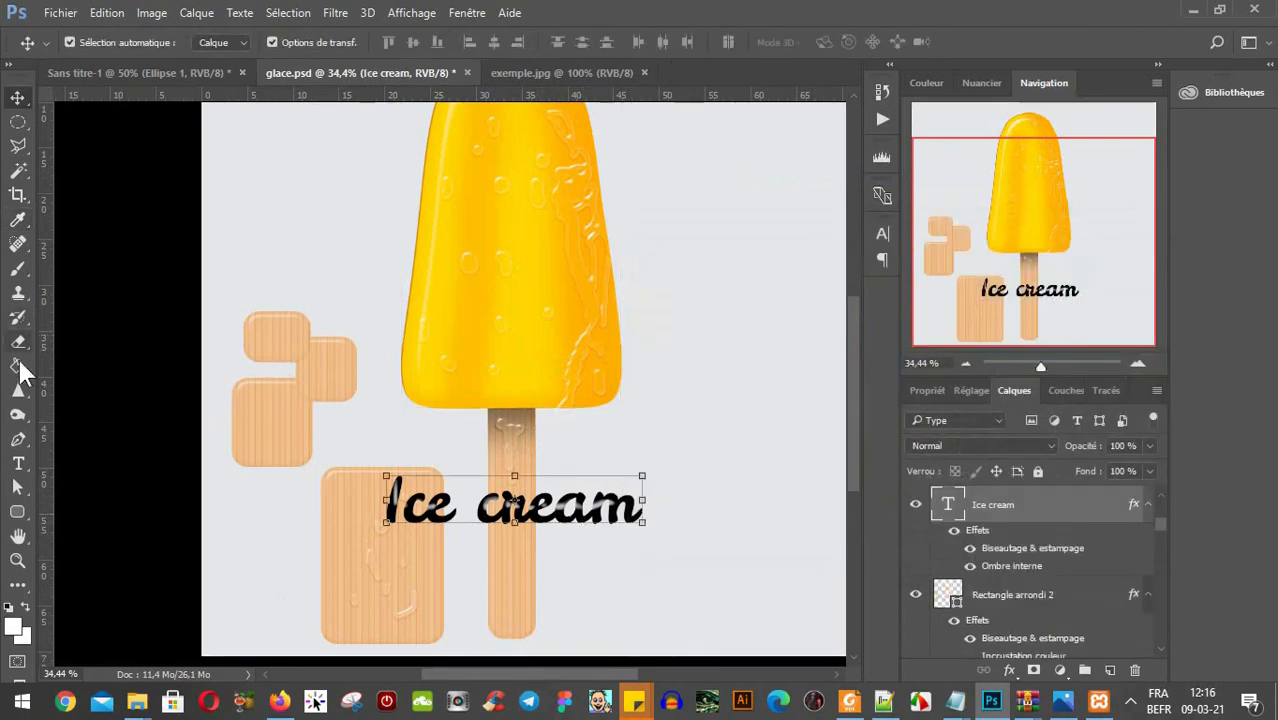
click(18, 463)
click(553, 515)
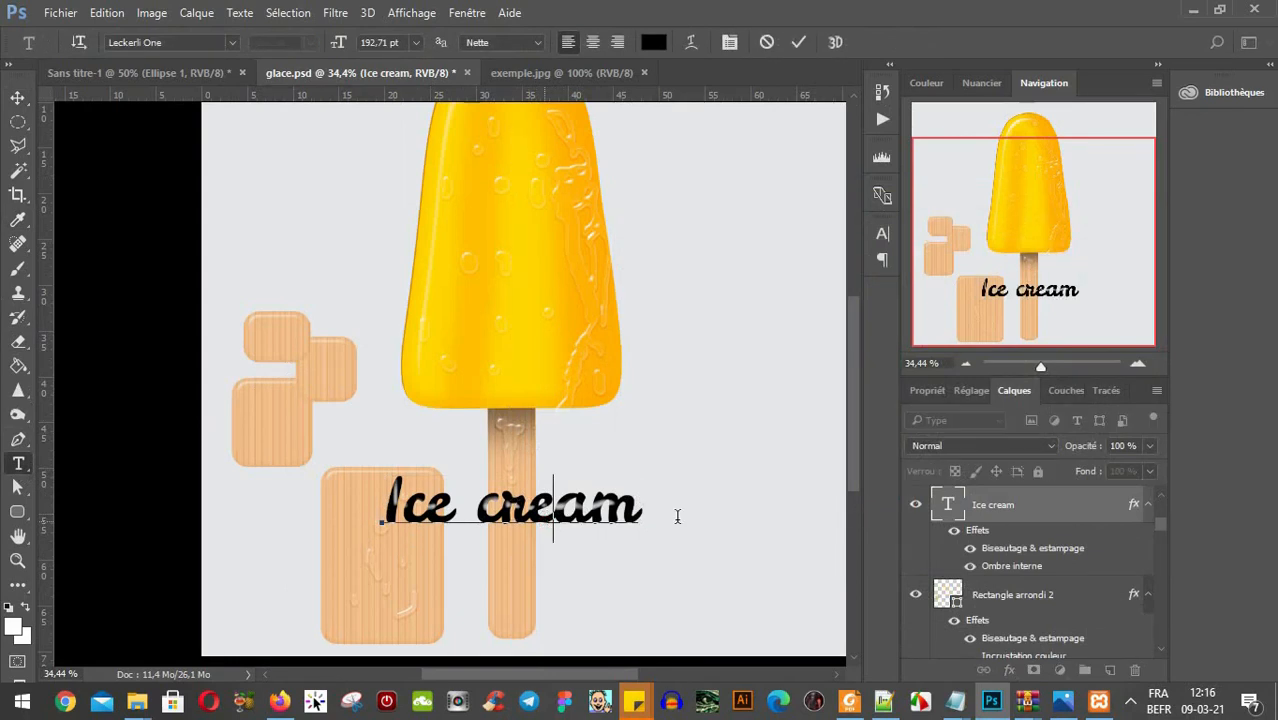
key(ctrl+a)
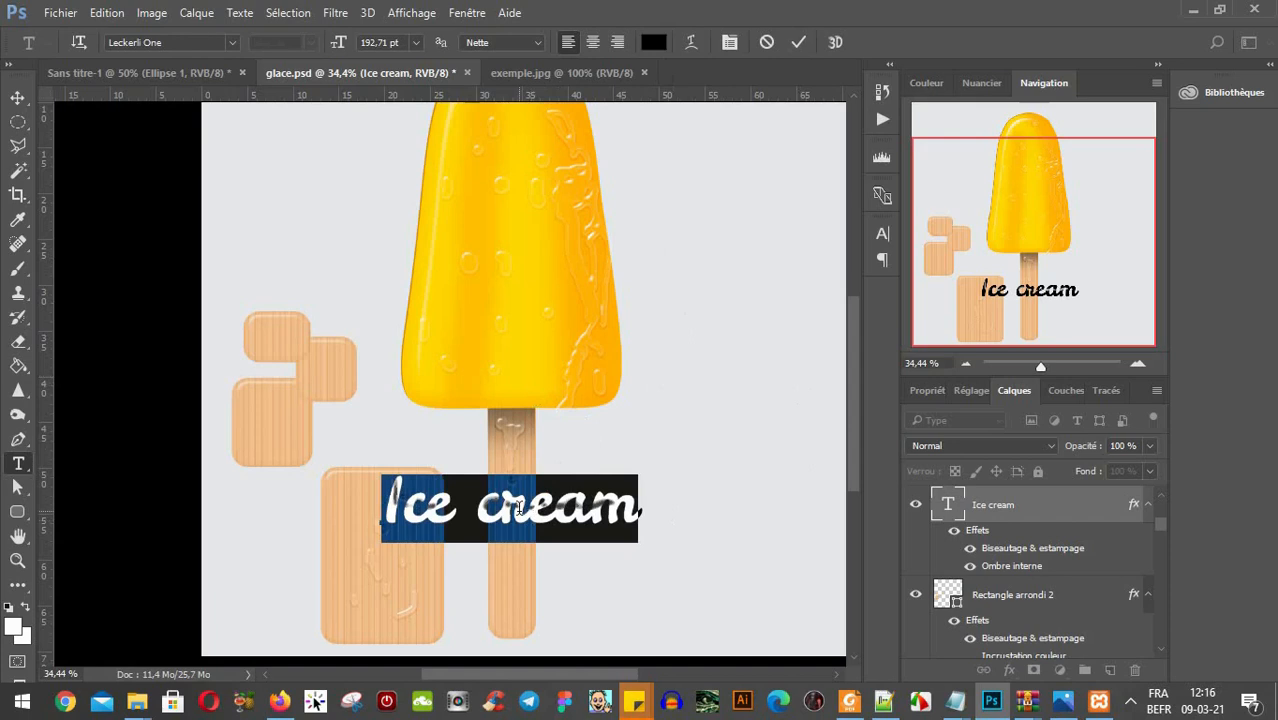
click(653, 42)
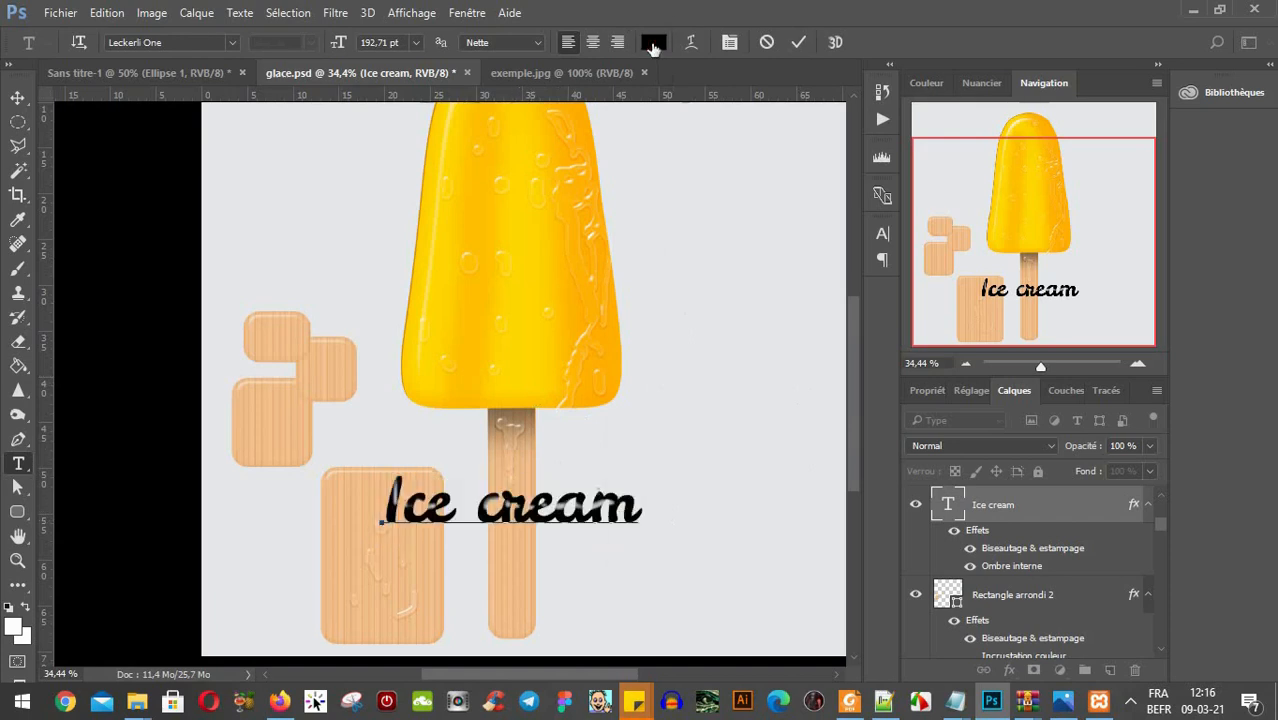
text(fcd528)
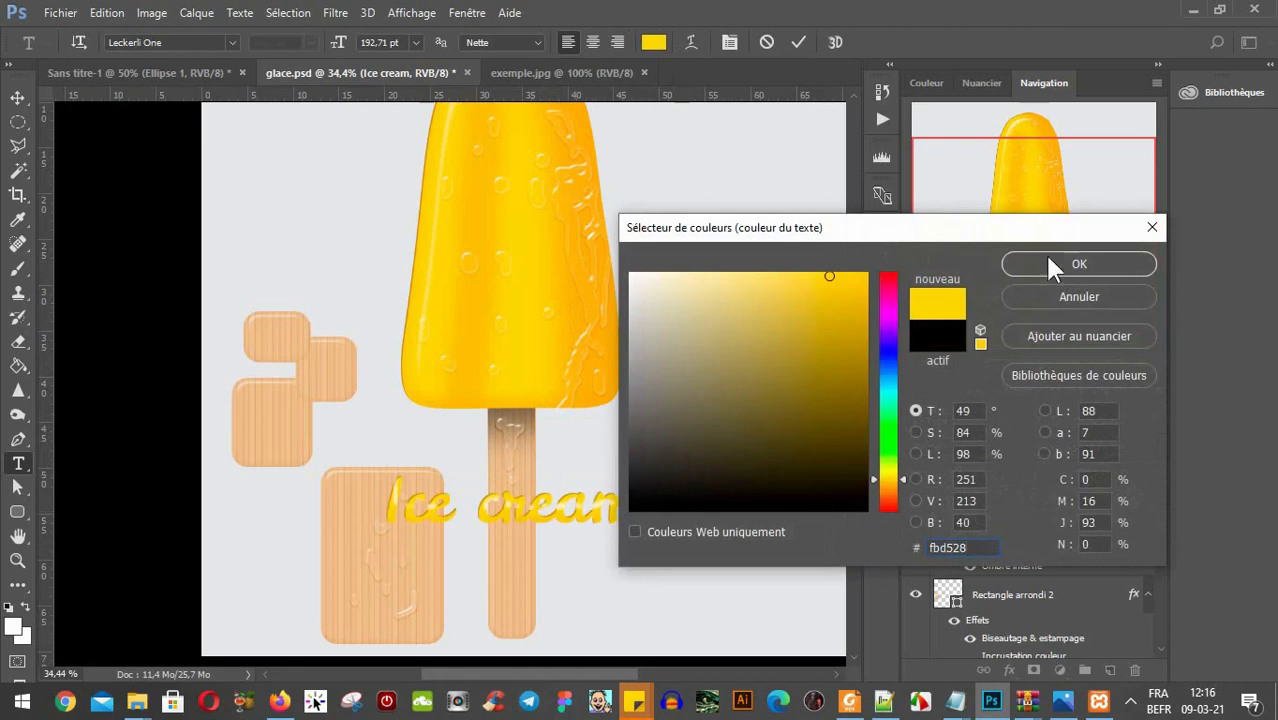
click(1050, 261)
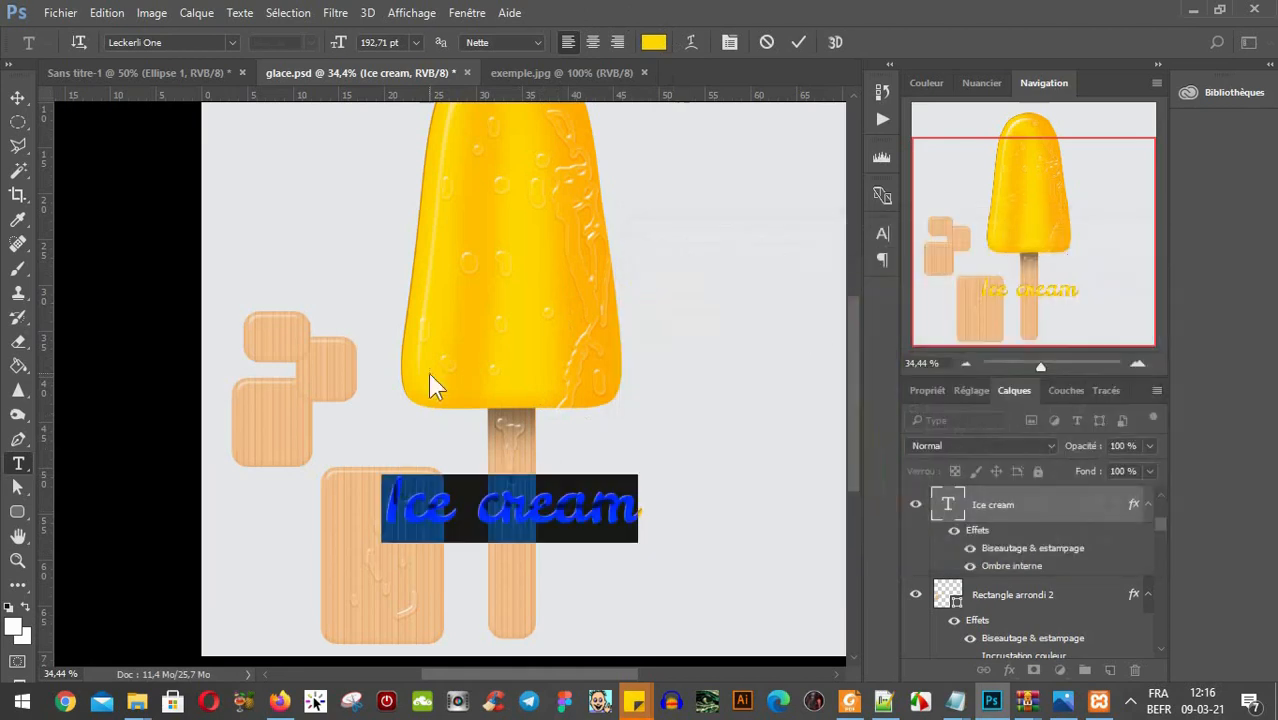
Scale the "Ice cream" text up to about 155% and centre it across the stick just under the ice cream body.
click(17, 99)
drag(645, 473, 777, 386)
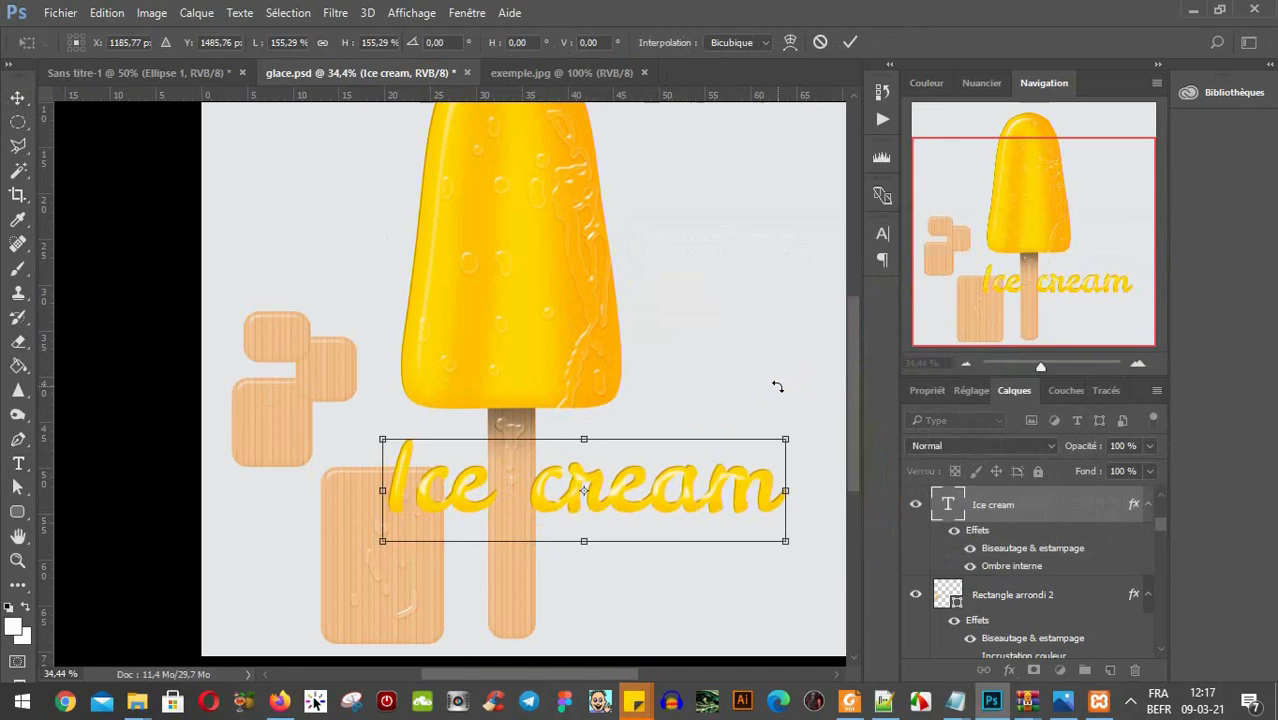
key(Return)
scroll(580, 467, up, 4)
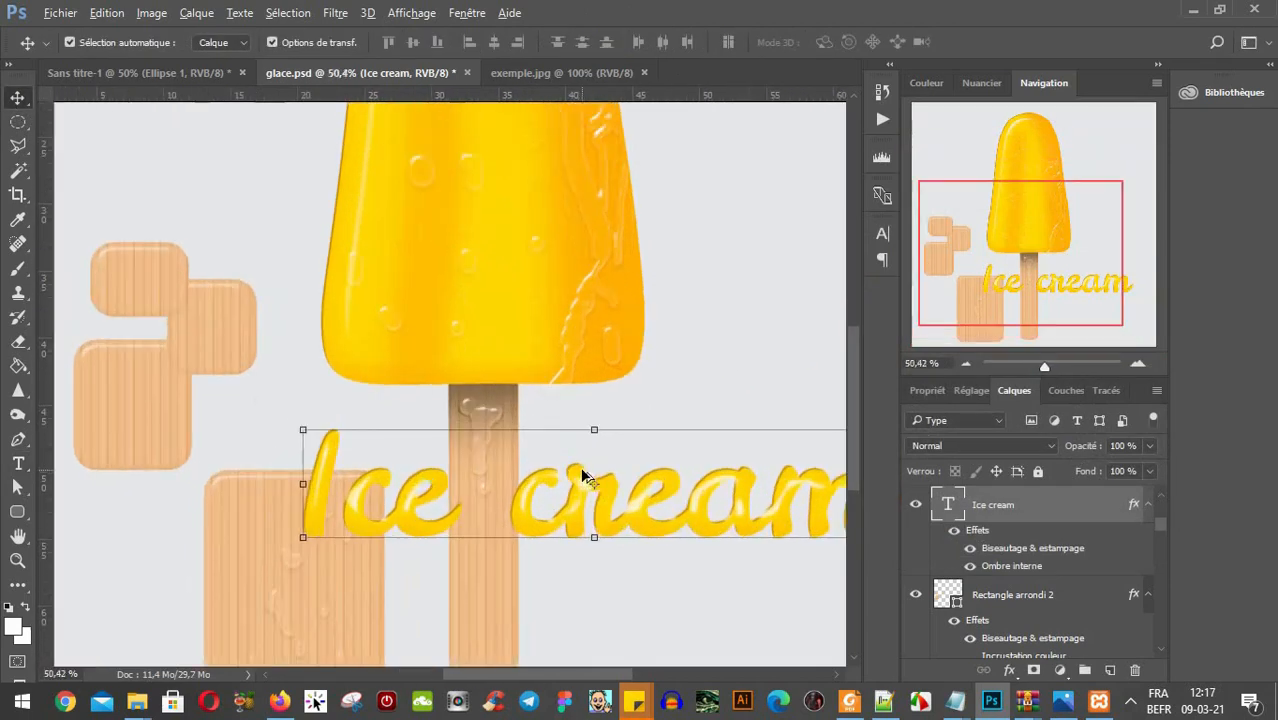
click(519, 350)
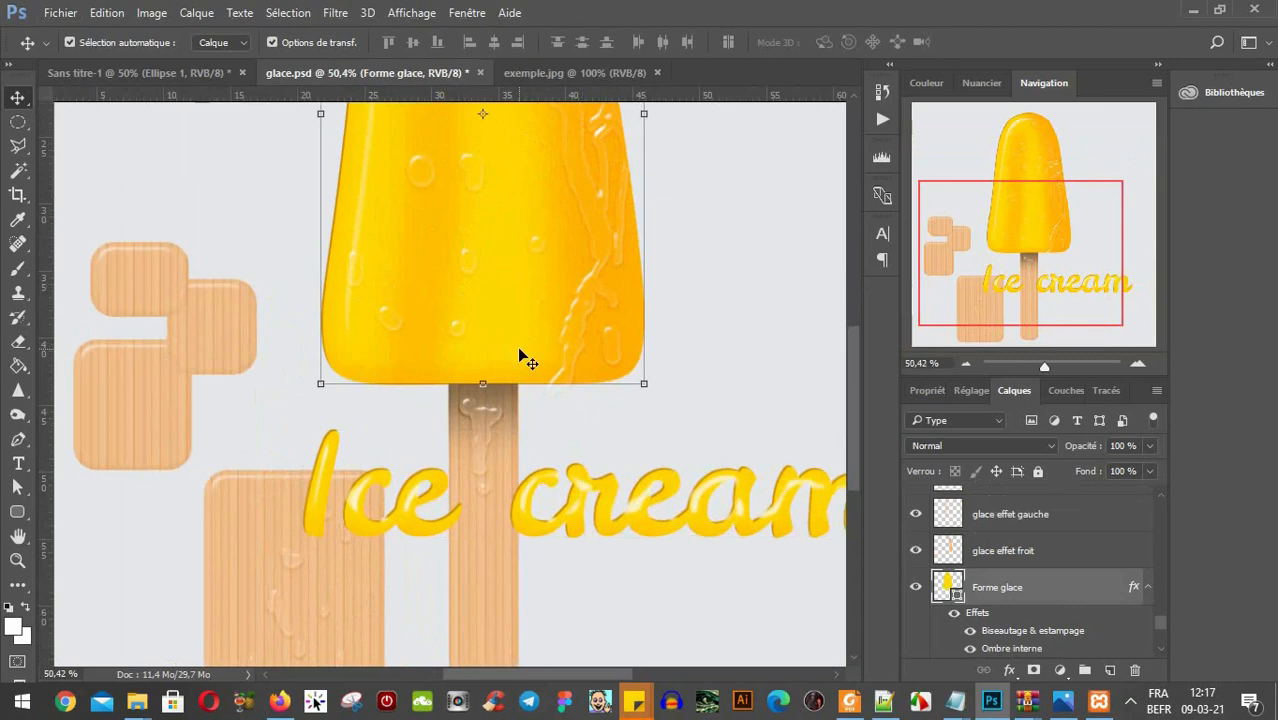
click(682, 522)
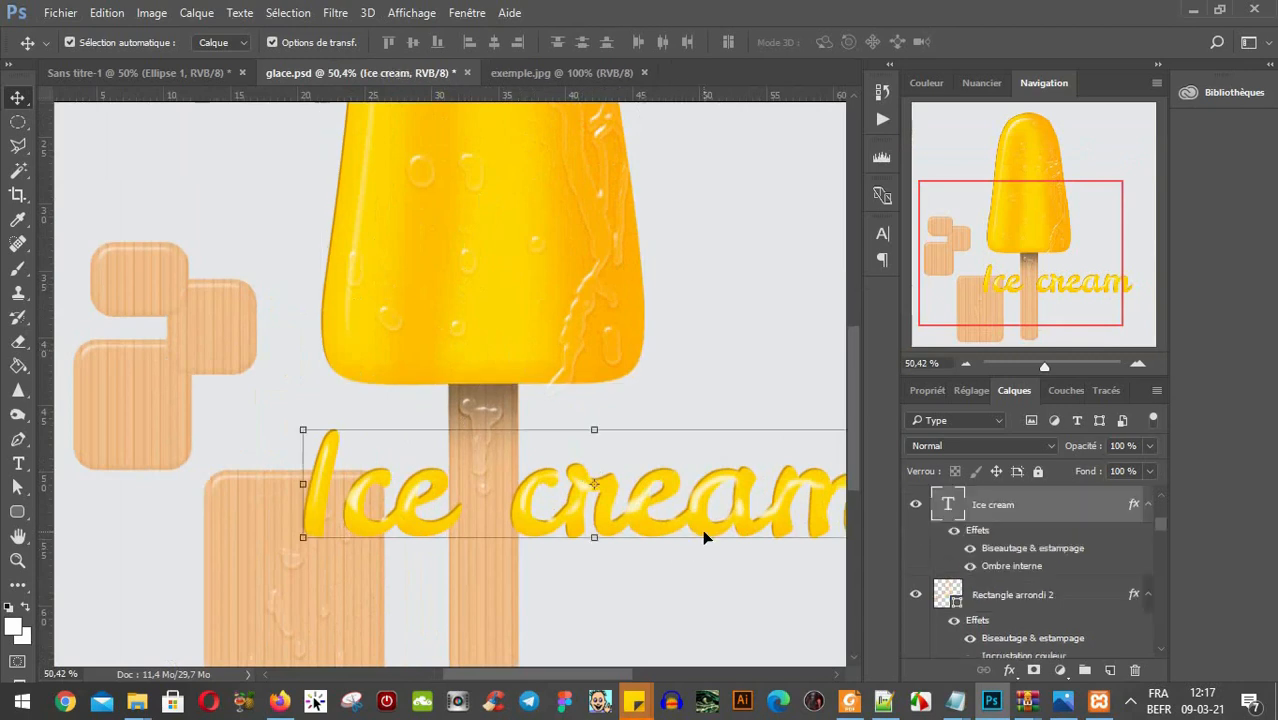
drag(702, 530, 624, 520)
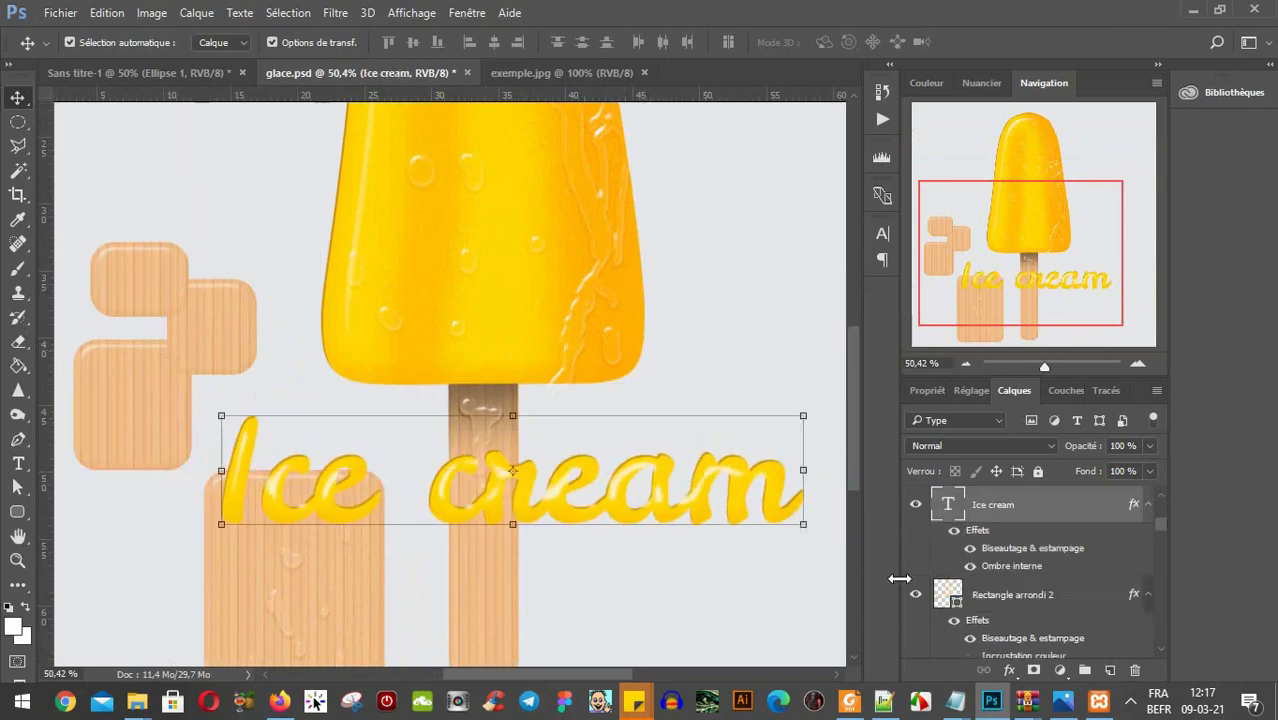
Try pink, red and green colours on all of the "Ice cream" text, and discard the colour change.
key(t)
click(688, 497)
key(ctrl+a)
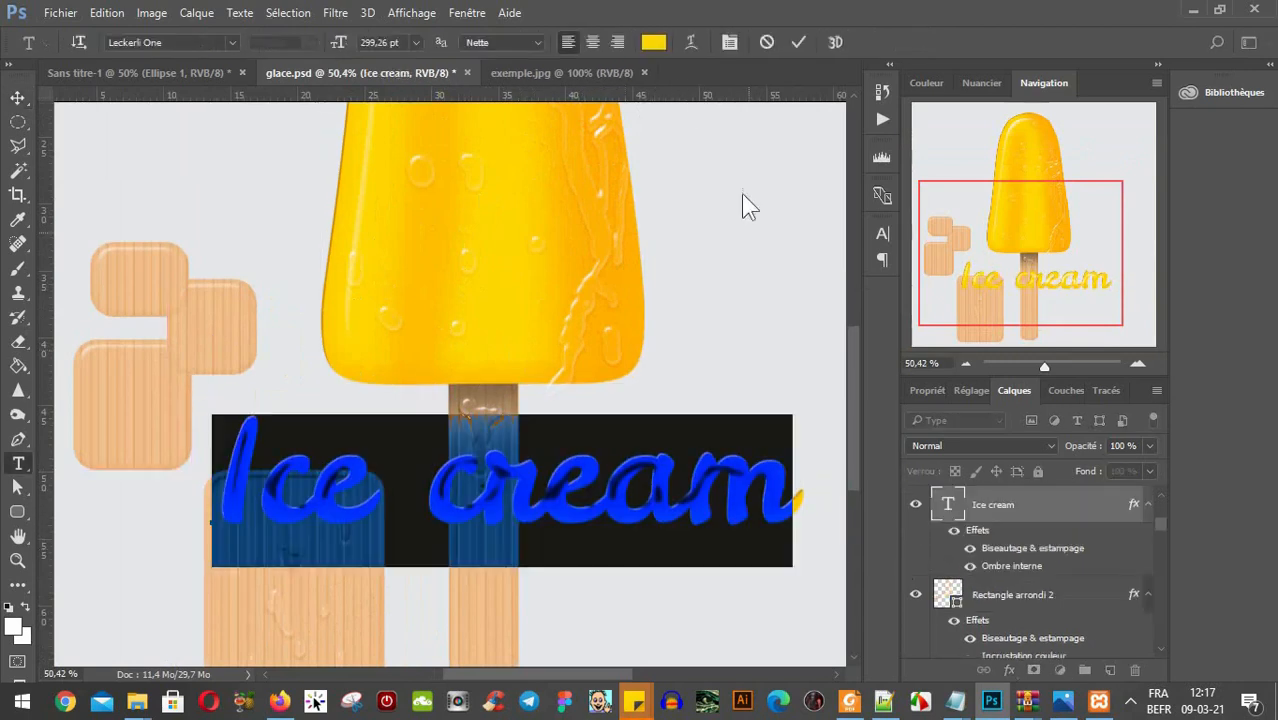
click(653, 42)
drag(878, 238, 968, 206)
click(977, 256)
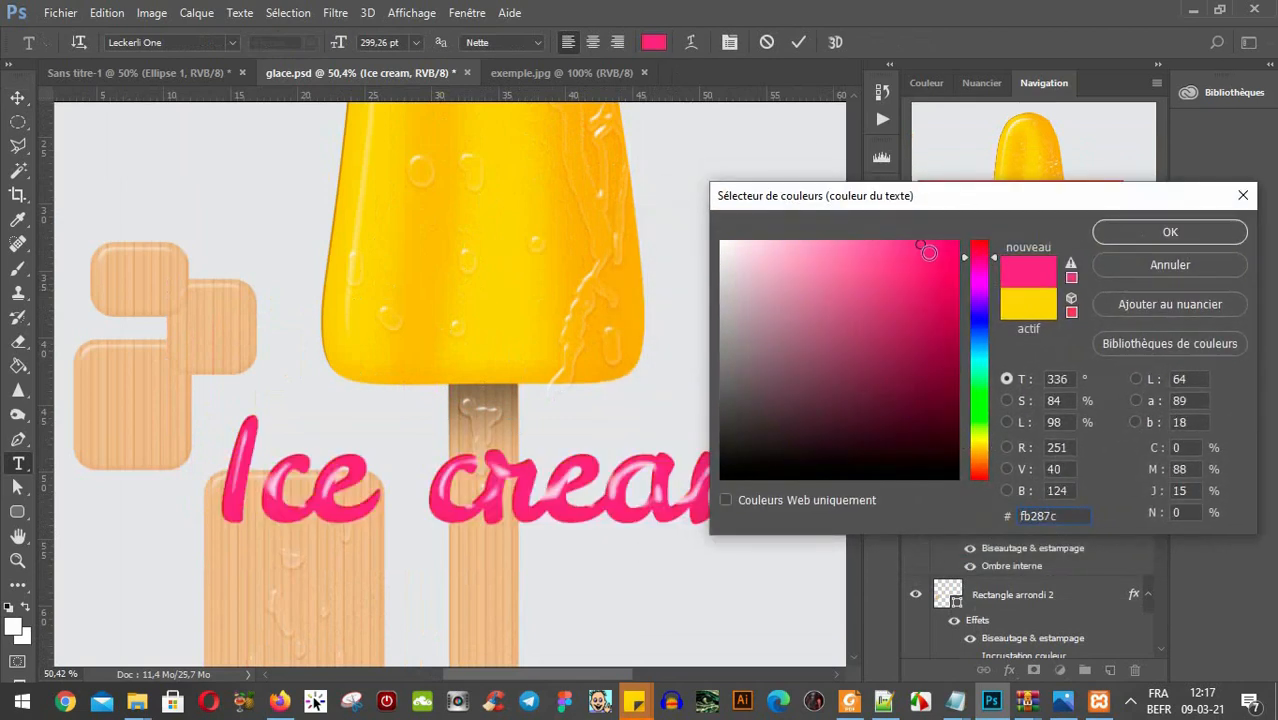
text(ff0066)
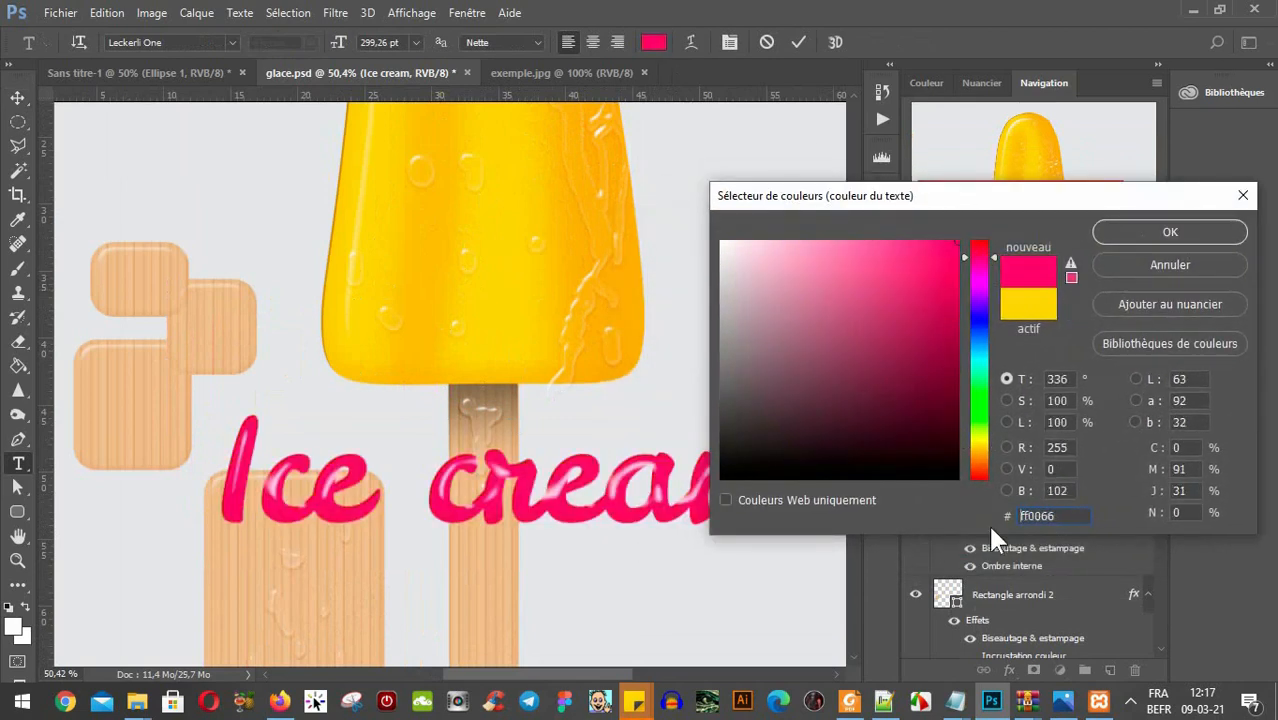
click(982, 479)
click(942, 329)
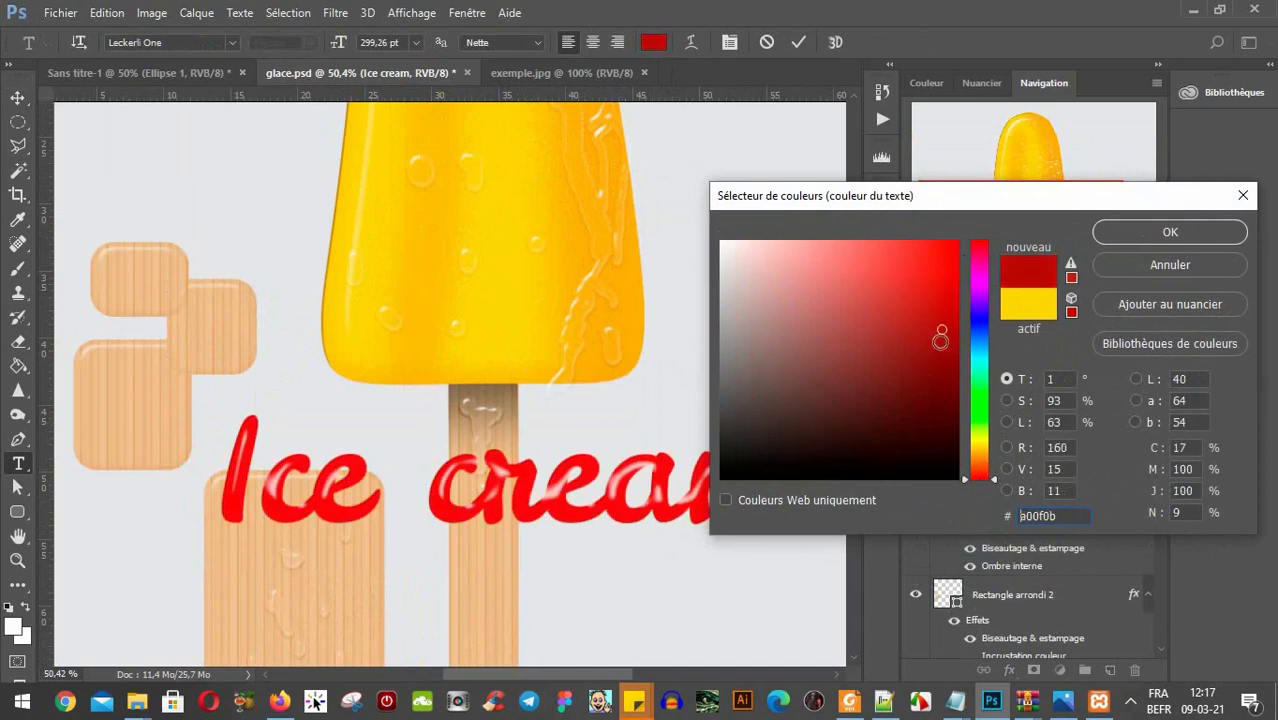
drag(980, 399, 978, 434)
click(925, 276)
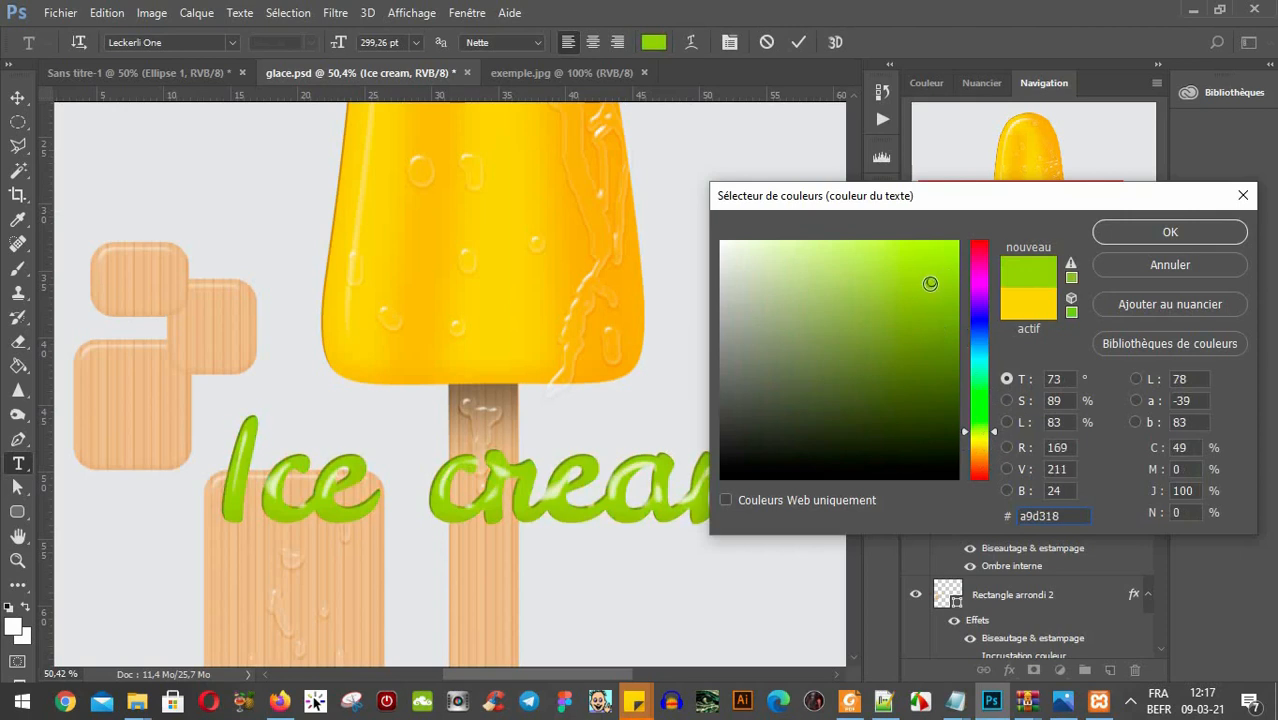
drag(923, 274, 849, 301)
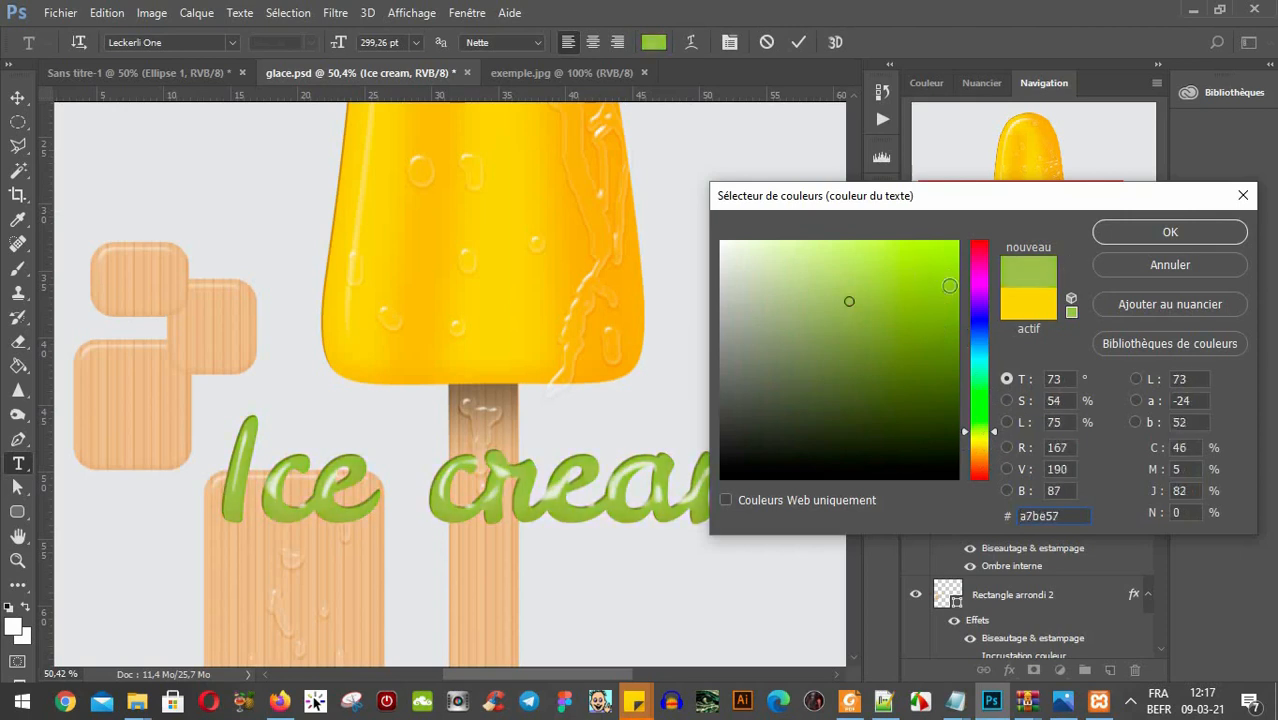
click(1155, 264)
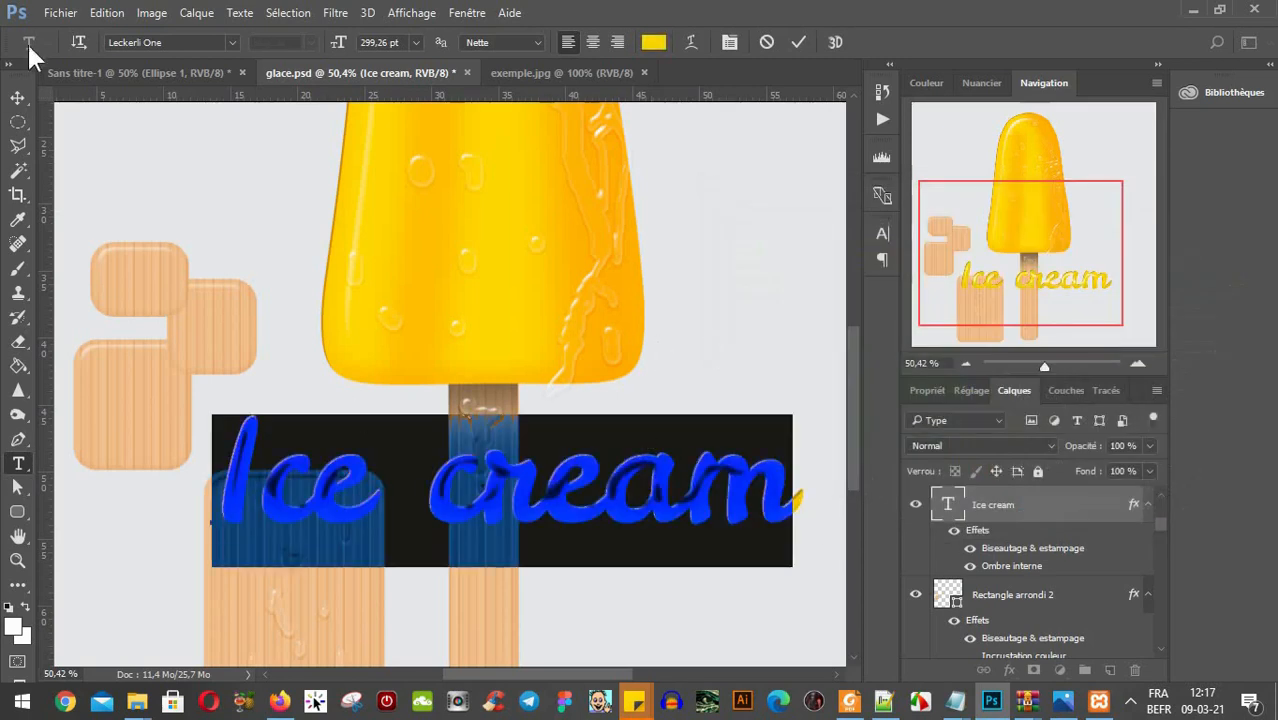
Delete the "Ice cream" text layer from glace.psd.
click(18, 97)
key(Delete)
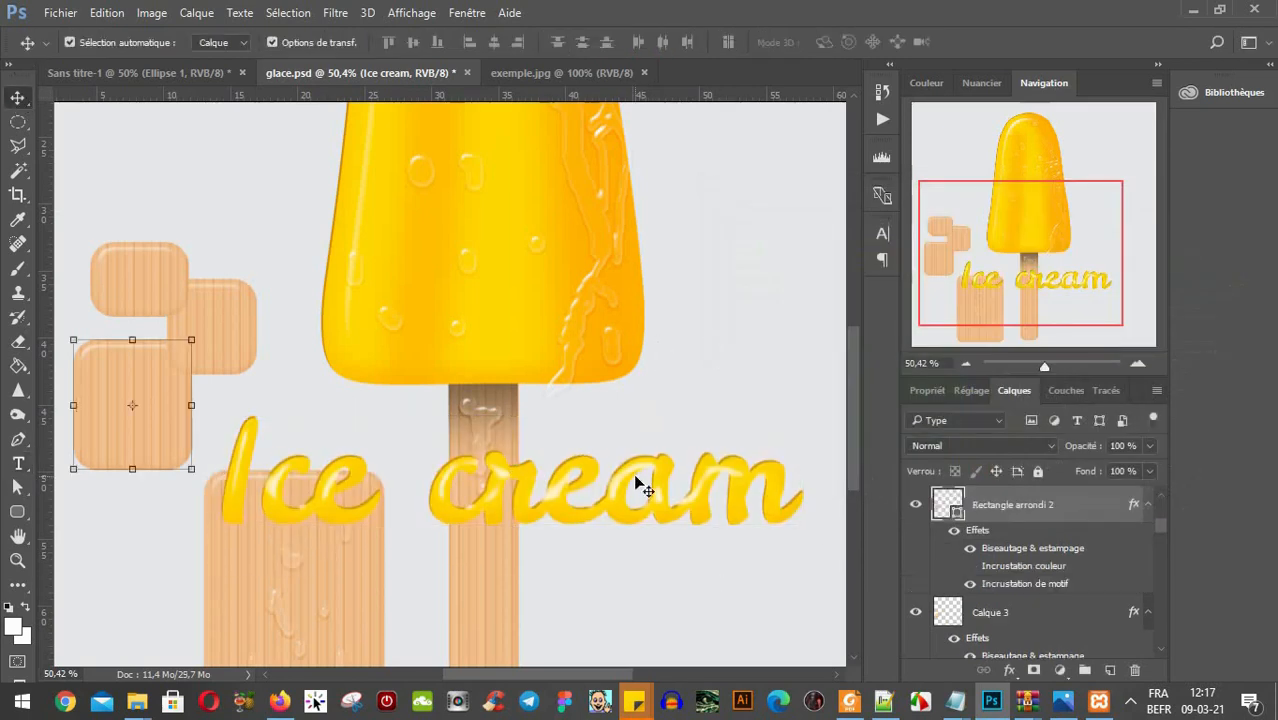
scroll(670, 460, down, 1)
scroll(670, 460, down, 1)
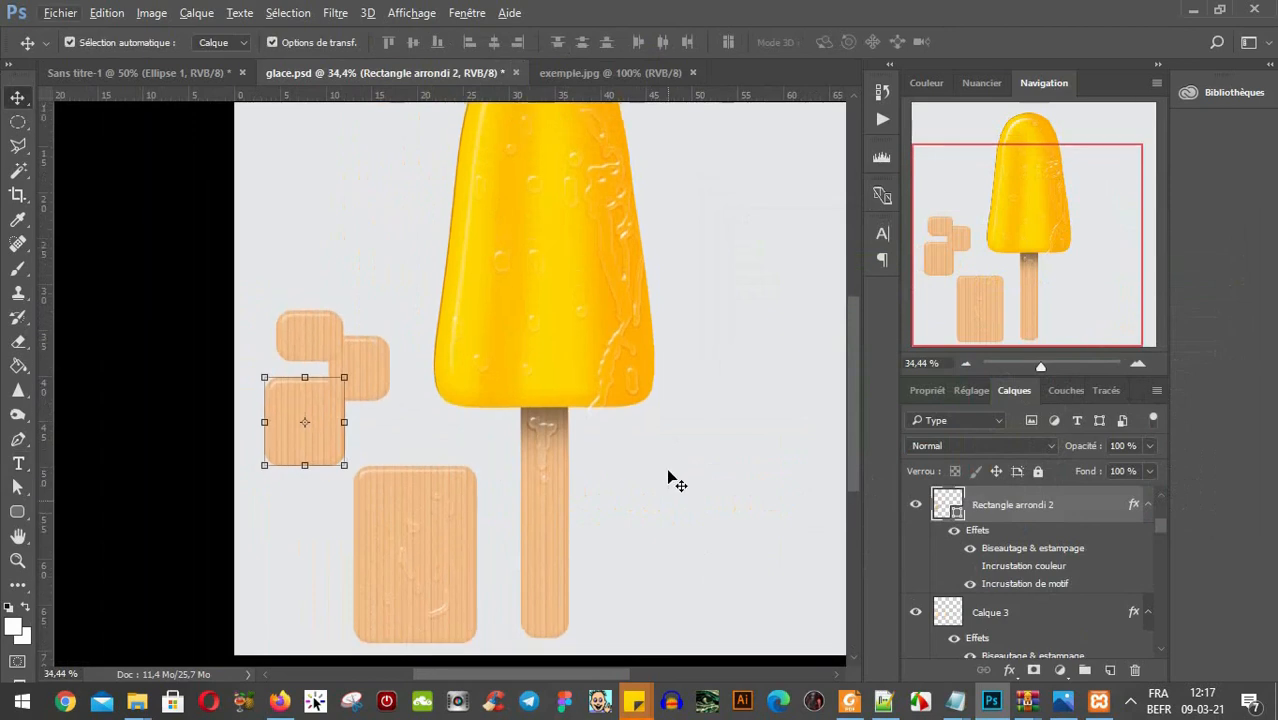
scroll(669, 470, up, 2)
Open delicious.psd from the Style de calques folder after leafing through the other open documents.
click(578, 74)
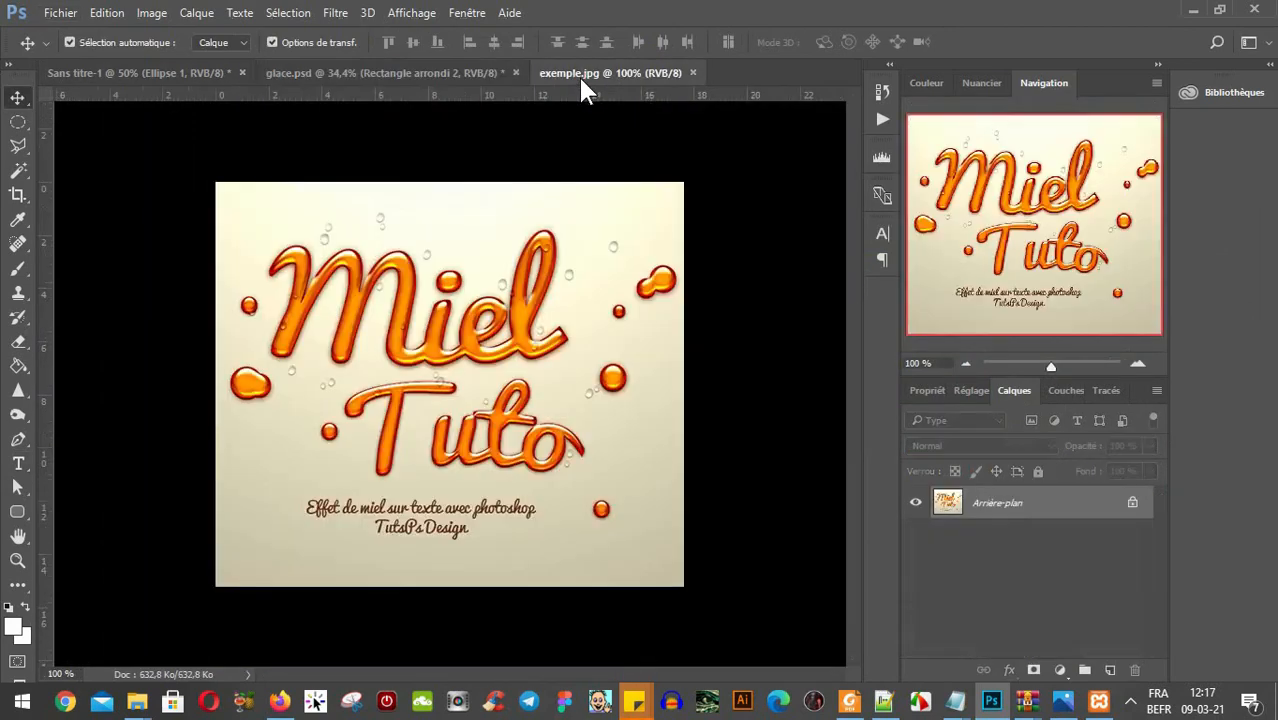
click(185, 66)
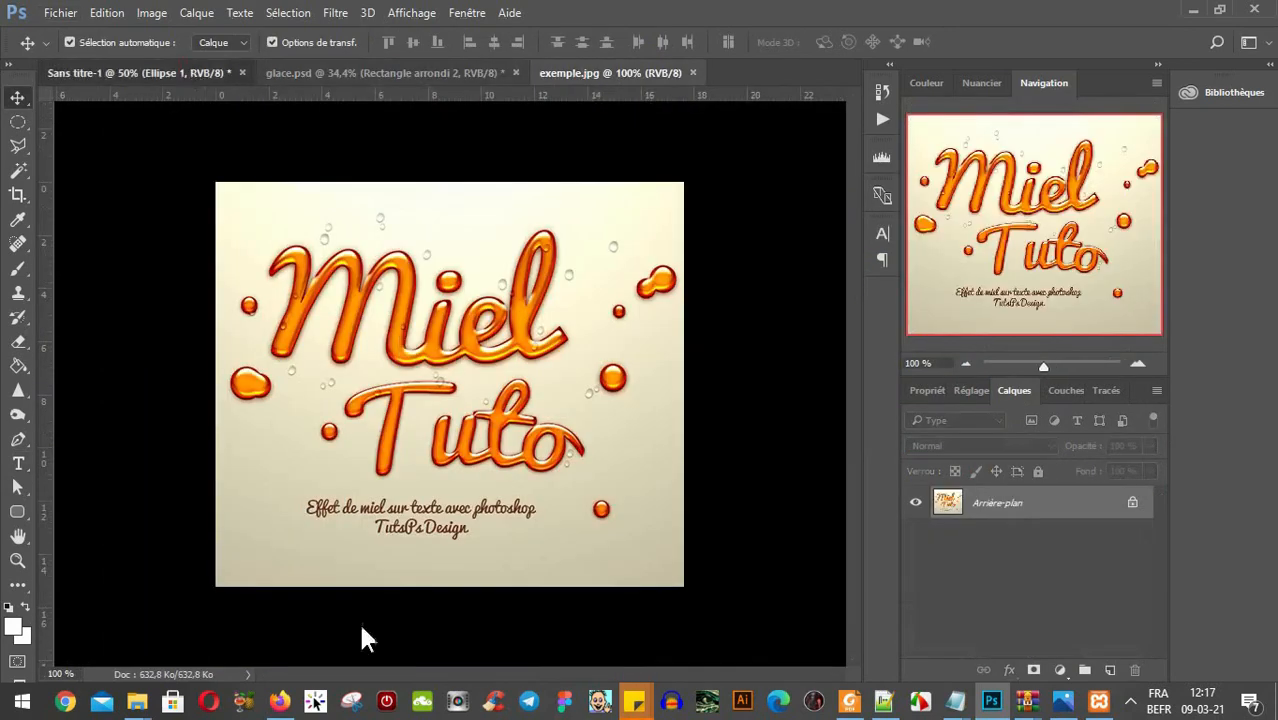
click(137, 702)
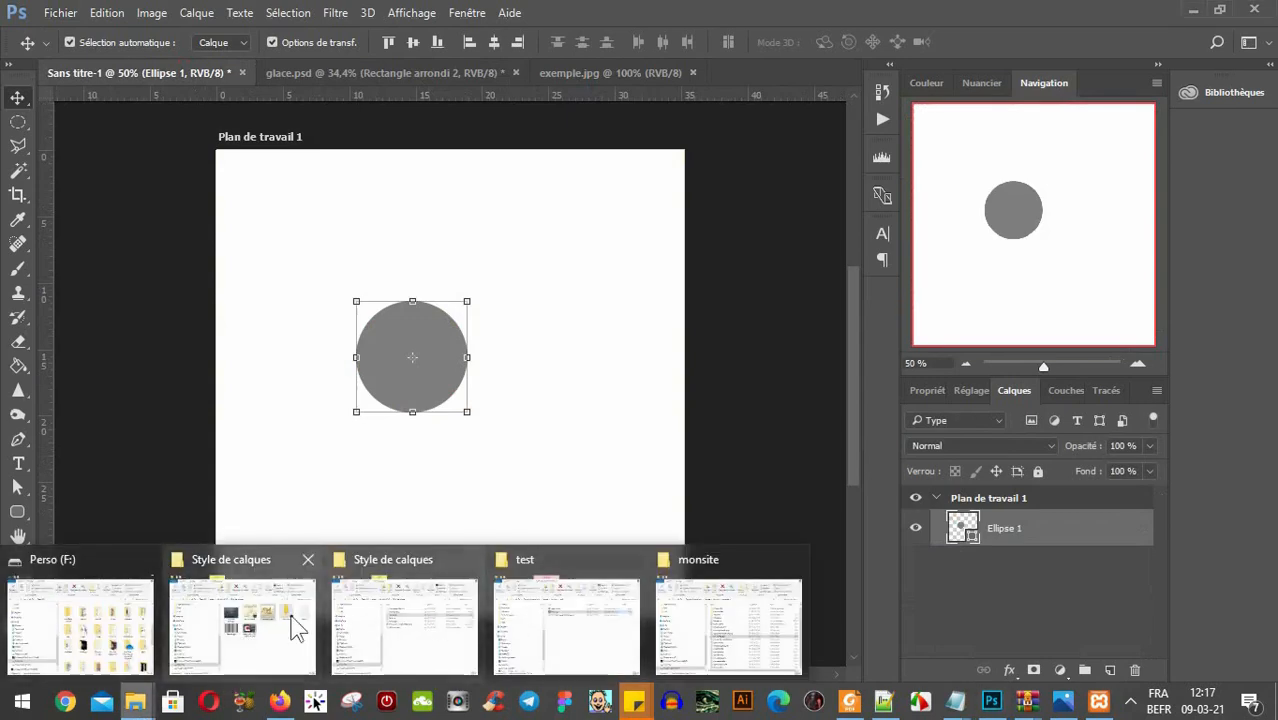
click(294, 624)
double_click(730, 350)
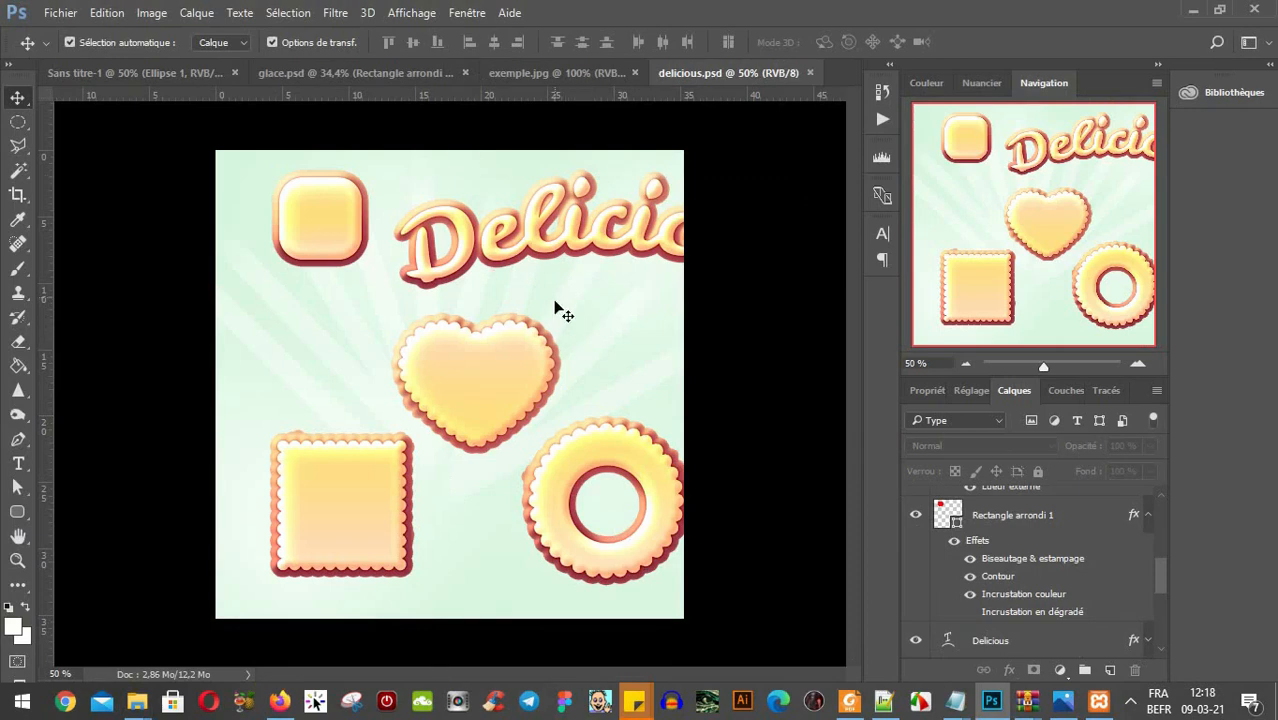
Try moving the yellow top layer of the biscuit shapes, Calque 3 copie, away from its base, and undo the move.
click(488, 403)
drag(488, 403, 544, 412)
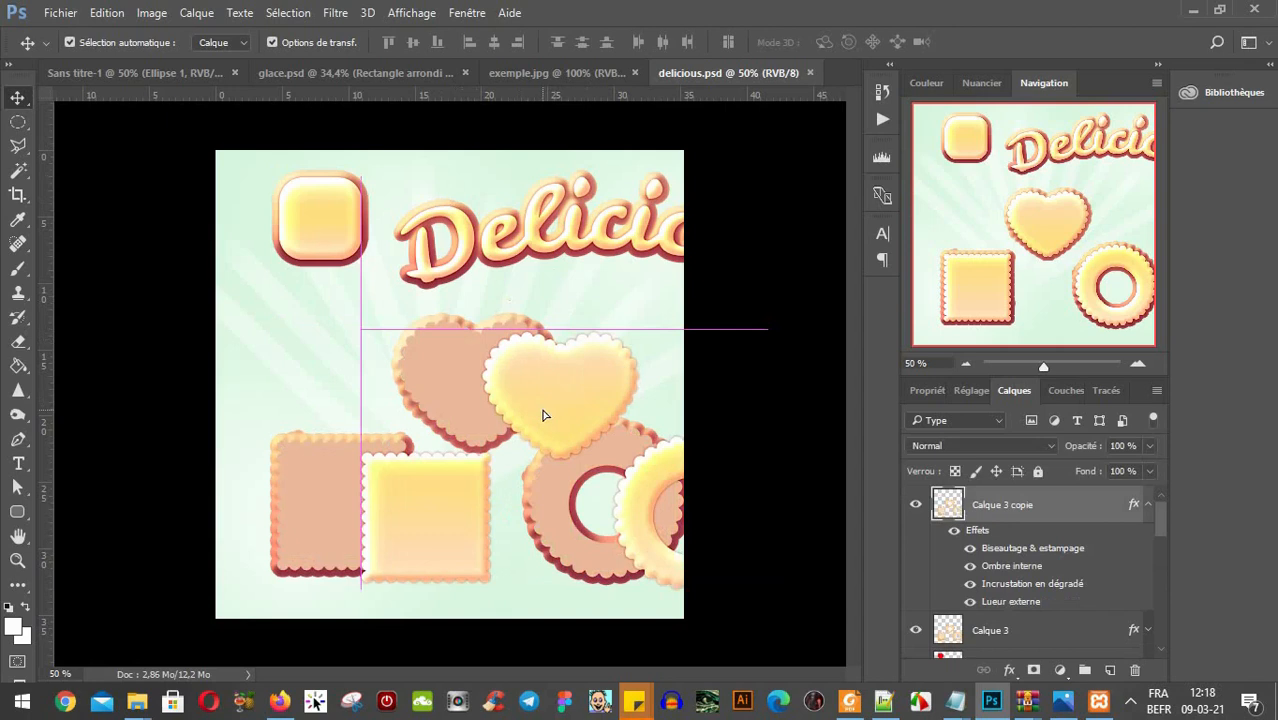
key(ctrl+z)
Hide both biscuit shape layers, Calque 3 copie and Calque 3.
click(915, 505)
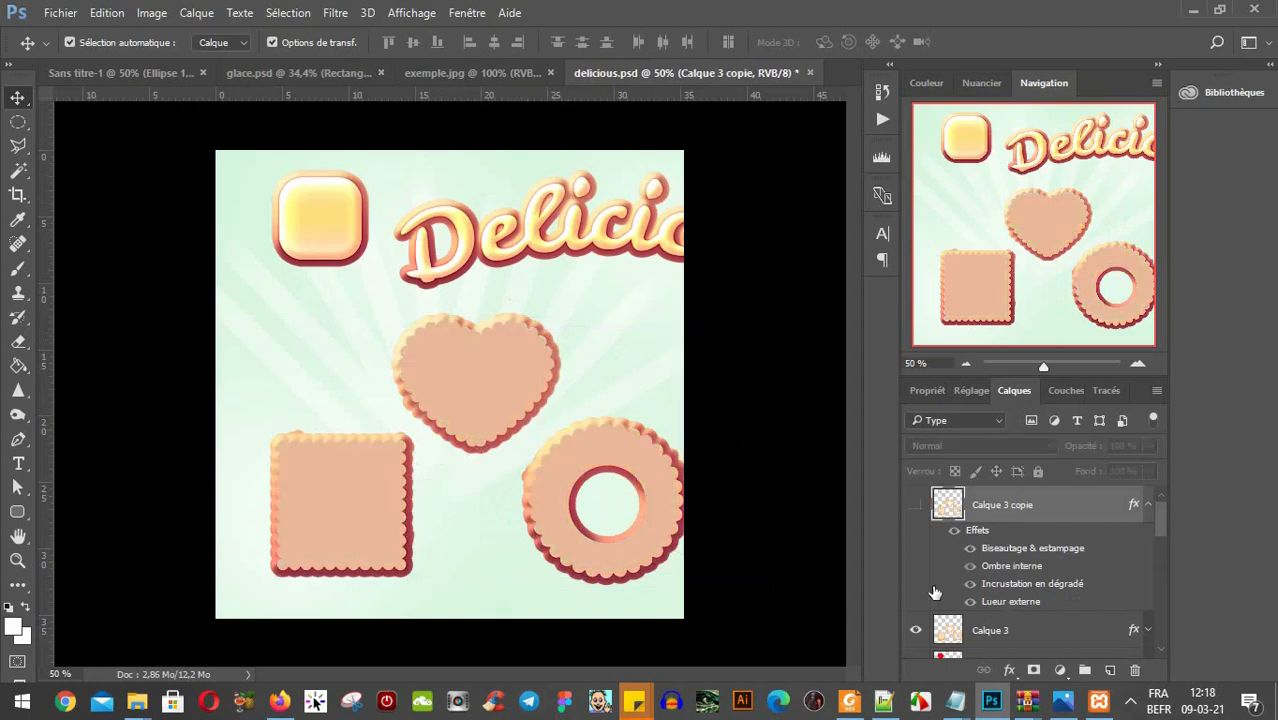
click(916, 640)
Move the two stacked Delicious text layers into the middle of the canvas, with the yellow one separated just below the pink one.
click(530, 220)
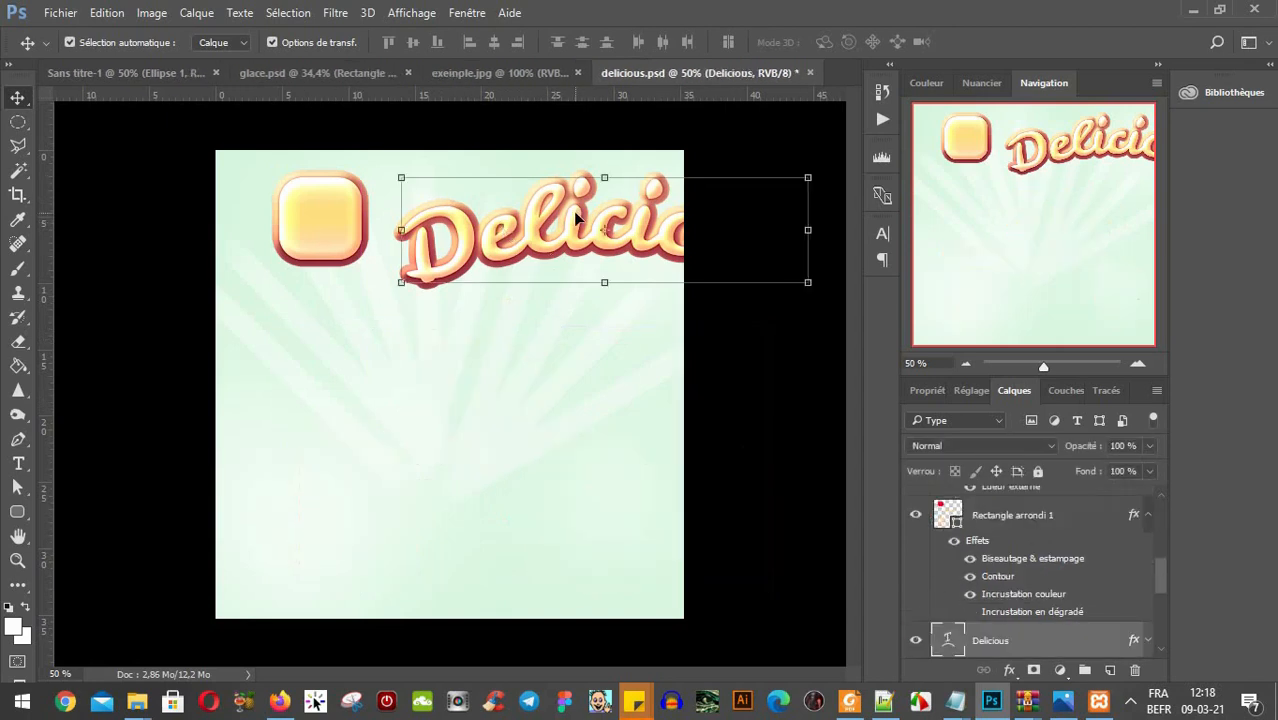
scroll(1067, 606, down, 5)
scroll(1052, 598, up, 5)
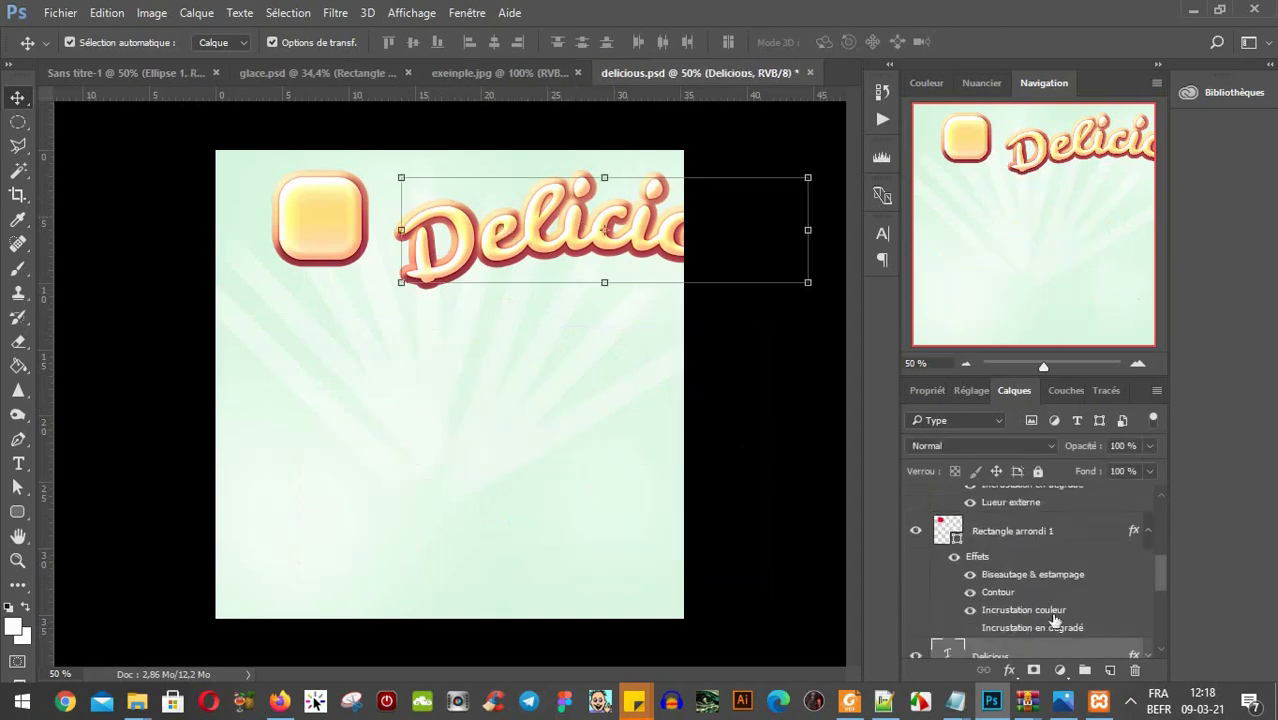
click(1146, 535)
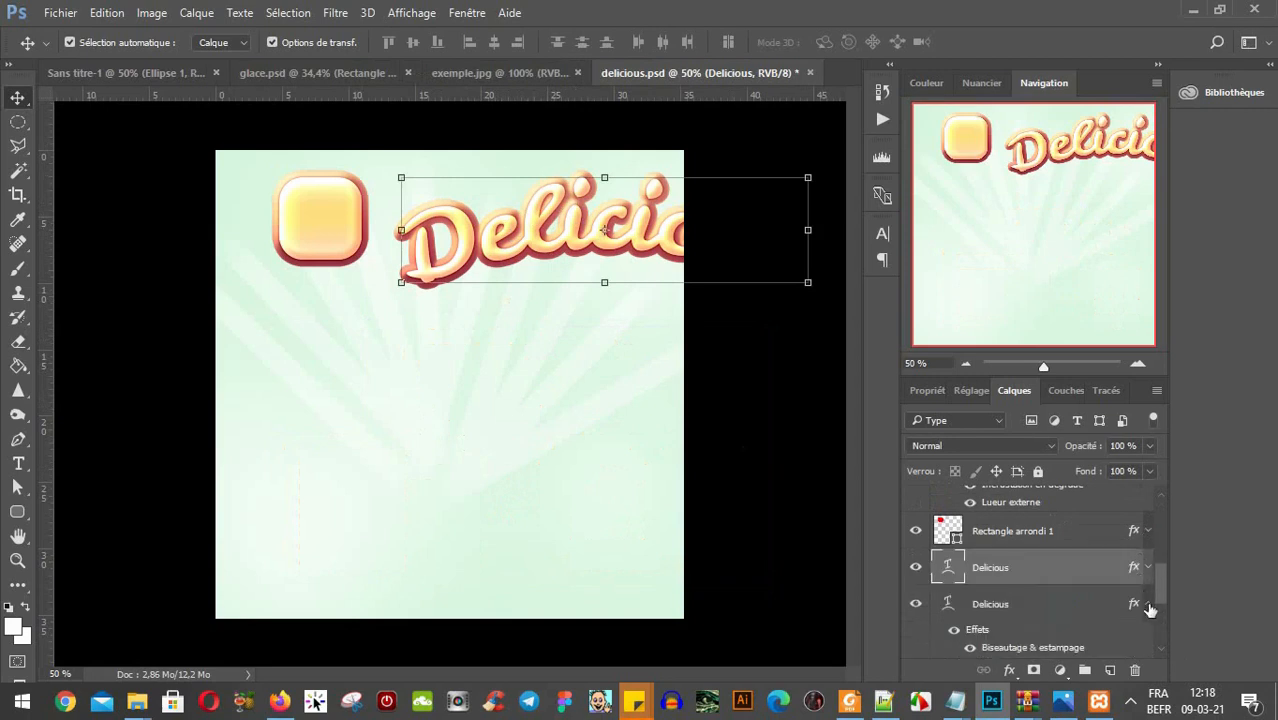
click(1147, 605)
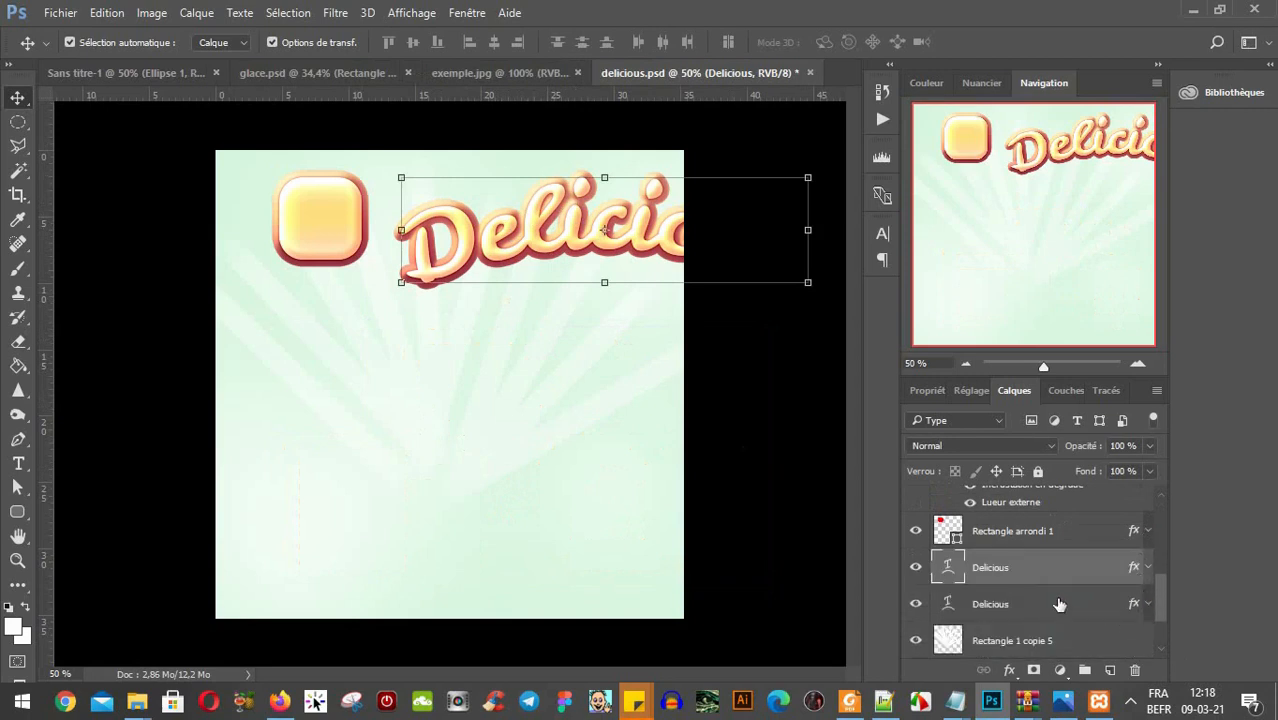
shift+click(1059, 604)
drag(636, 246, 485, 497)
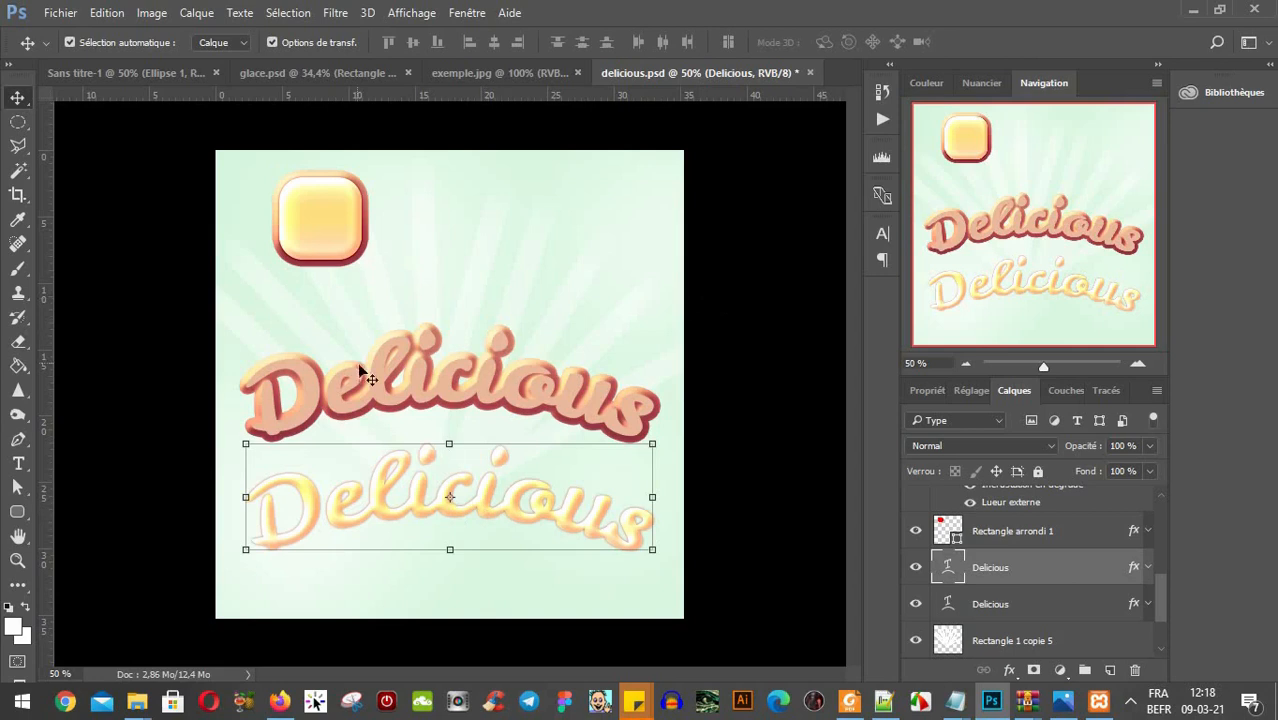
Try duplicating the yellow Delicious text in place, and undo the copy.
key(ctrl)
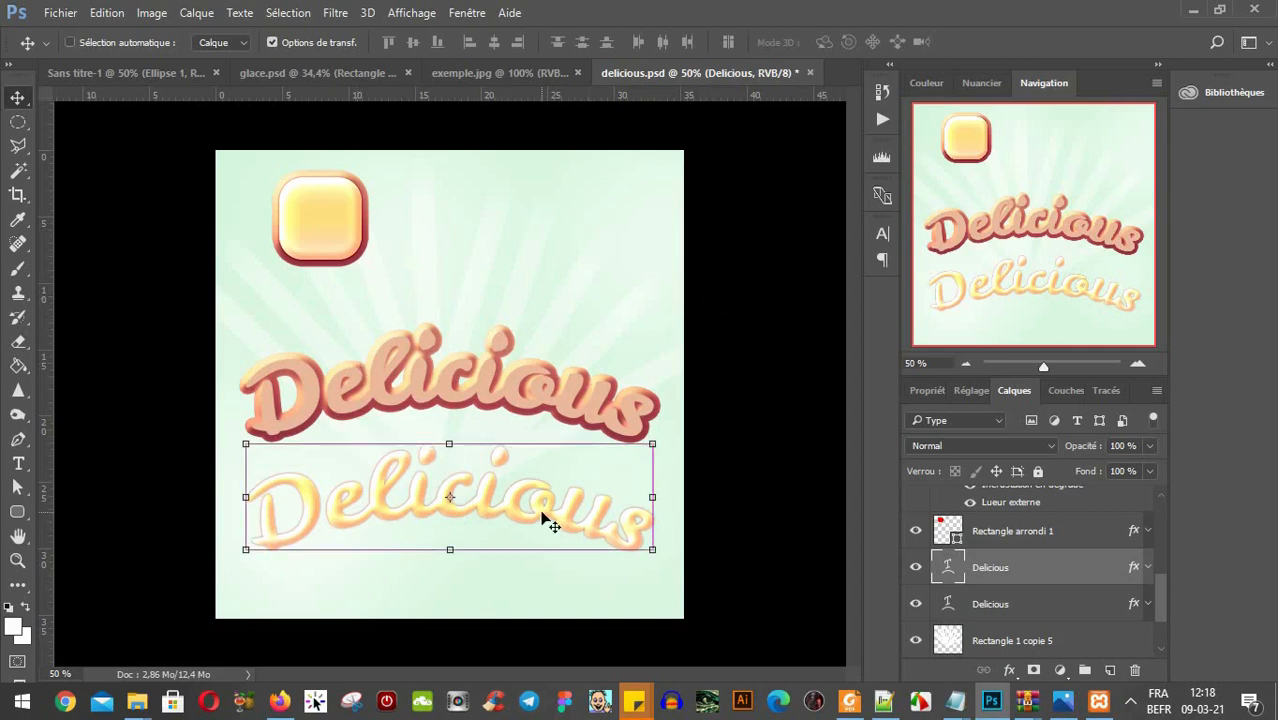
drag(543, 519, 545, 520)
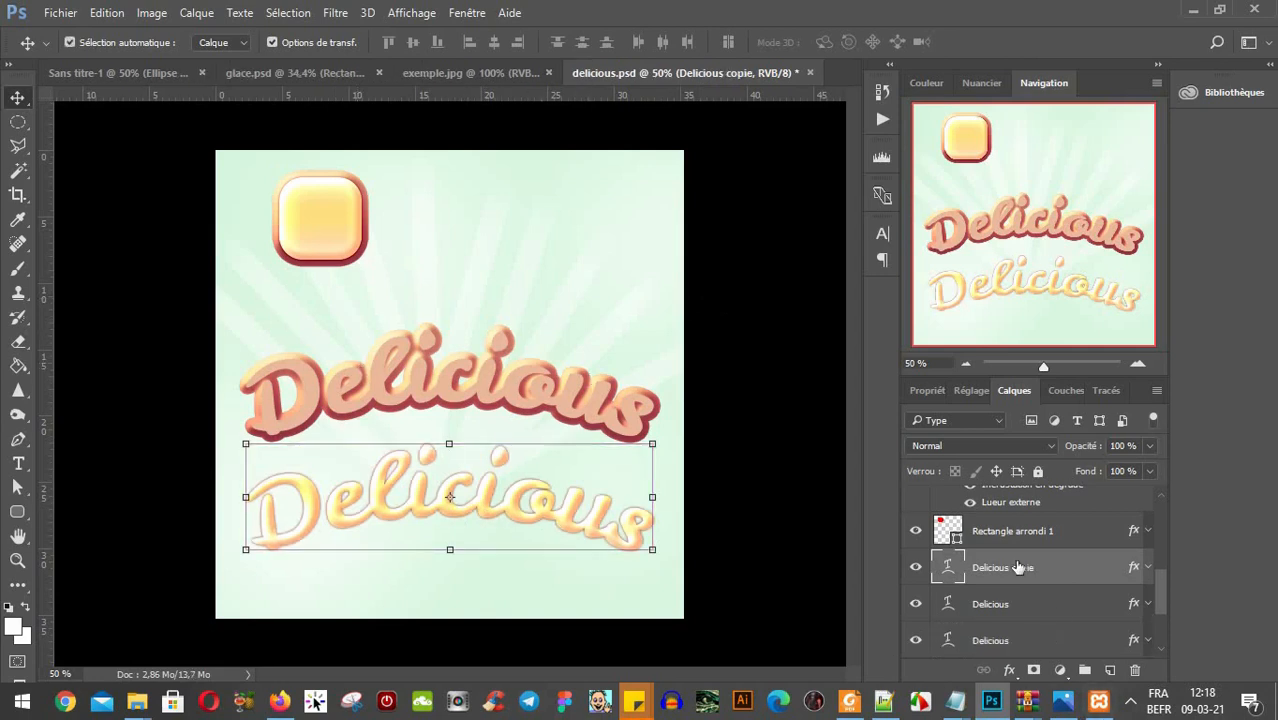
key(ctrl+z)
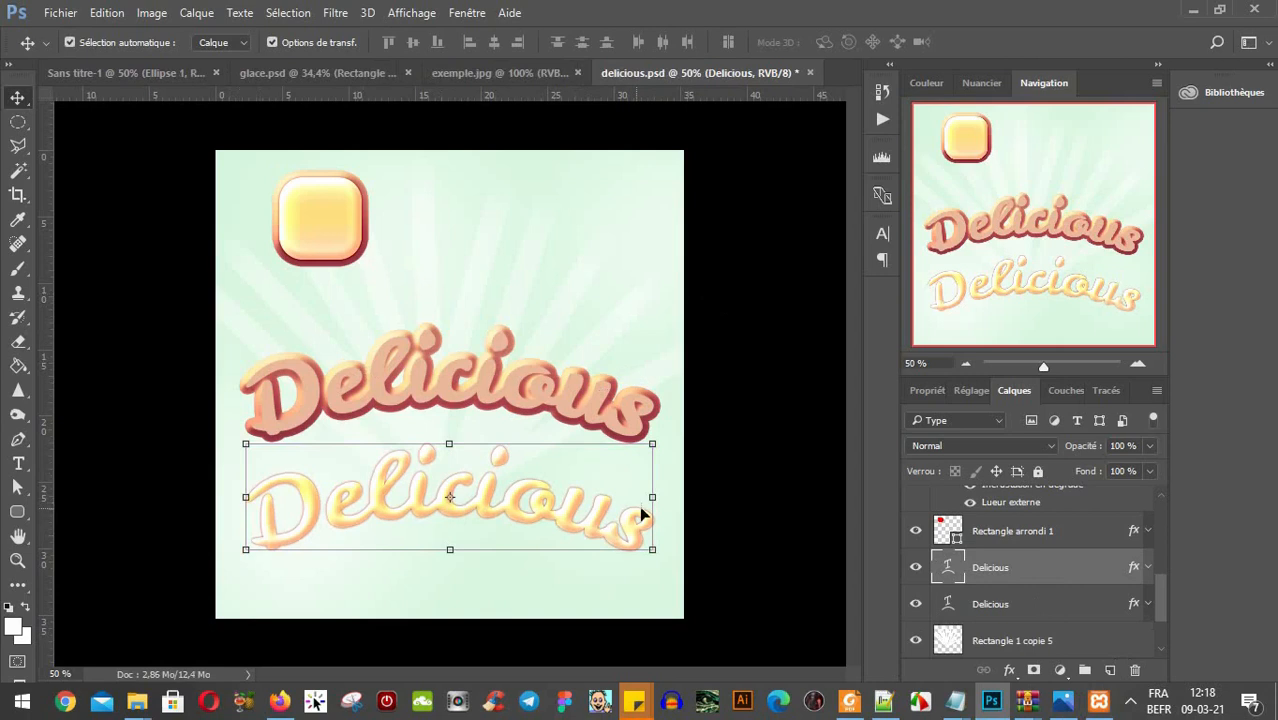
Examine the pink Delicious text with its Biseautage & estampage, Contour and Incrustation couleur effects each switched off and back on.
click(566, 388)
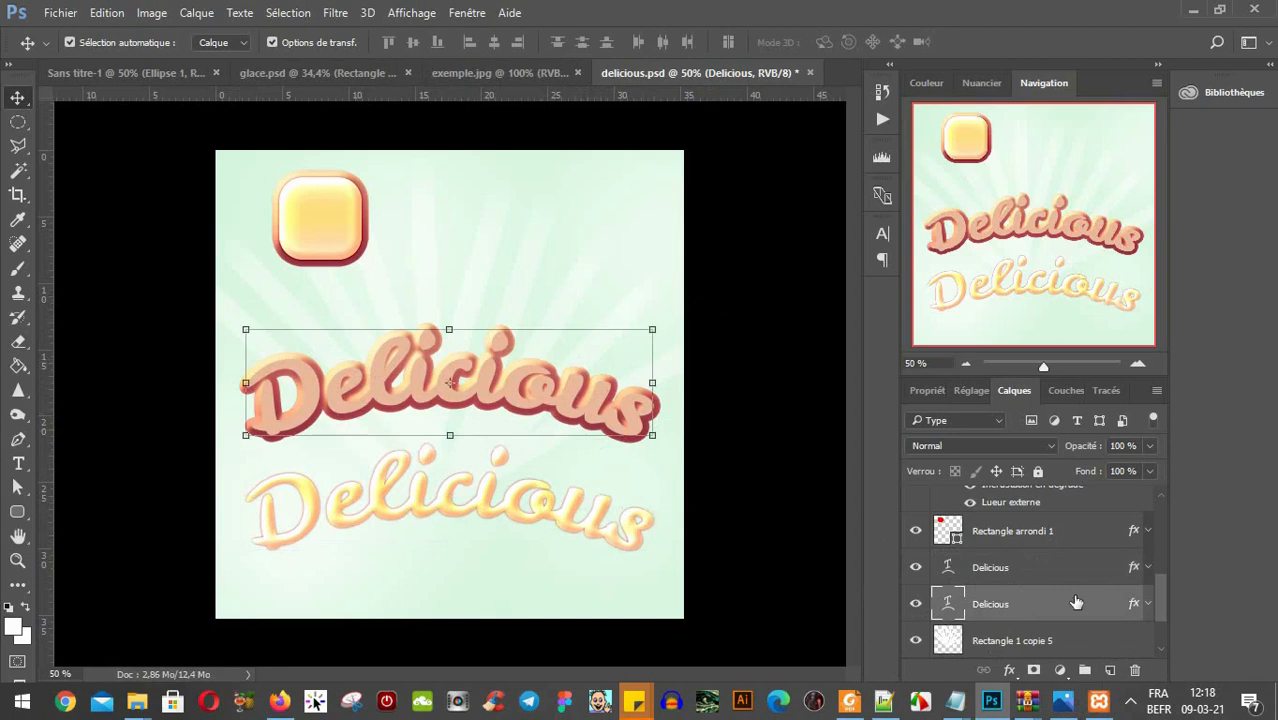
click(1149, 604)
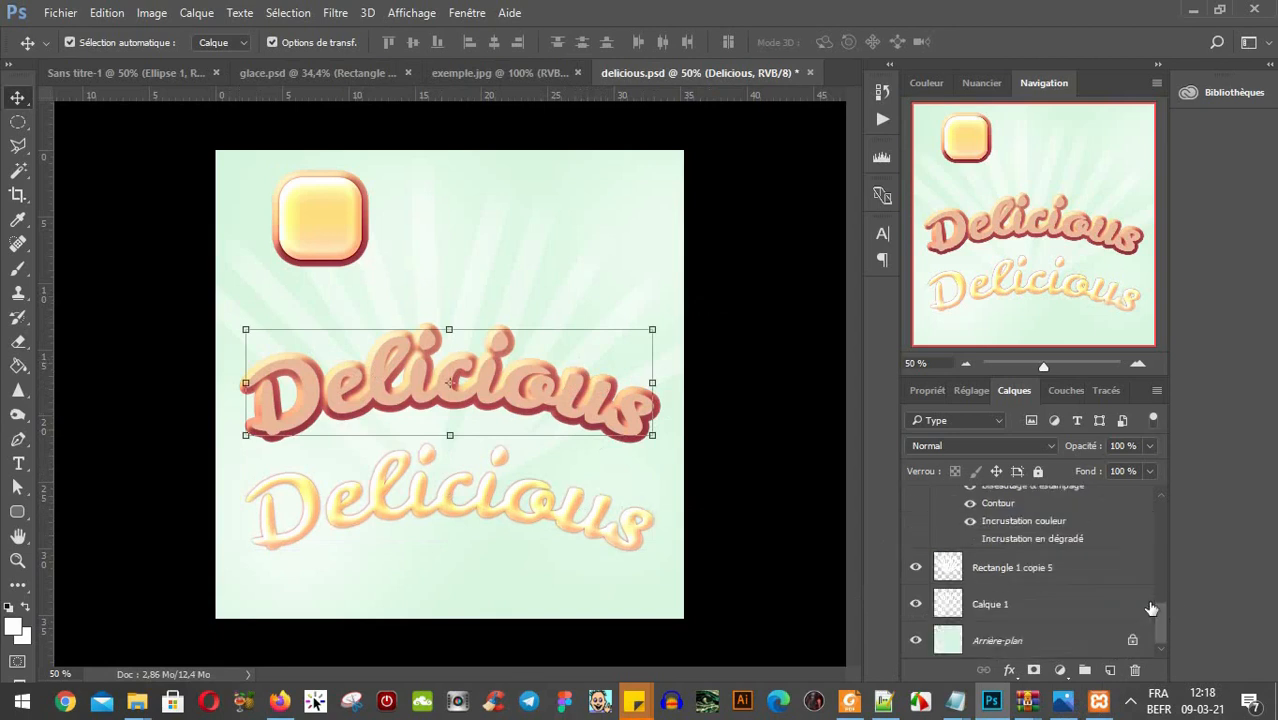
scroll(1137, 592, down, 3)
drag(1163, 630, 1157, 612)
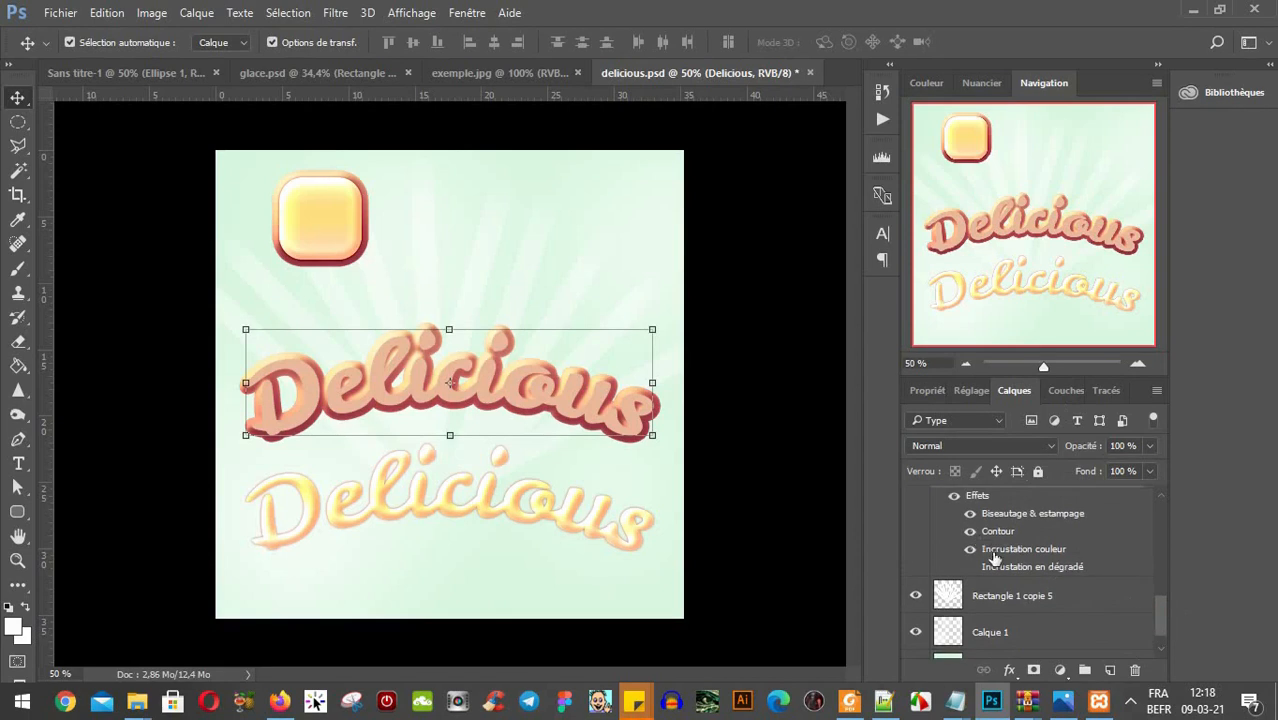
click(969, 515)
click(970, 515)
click(969, 531)
click(969, 531)
click(969, 531)
click(969, 531)
click(969, 531)
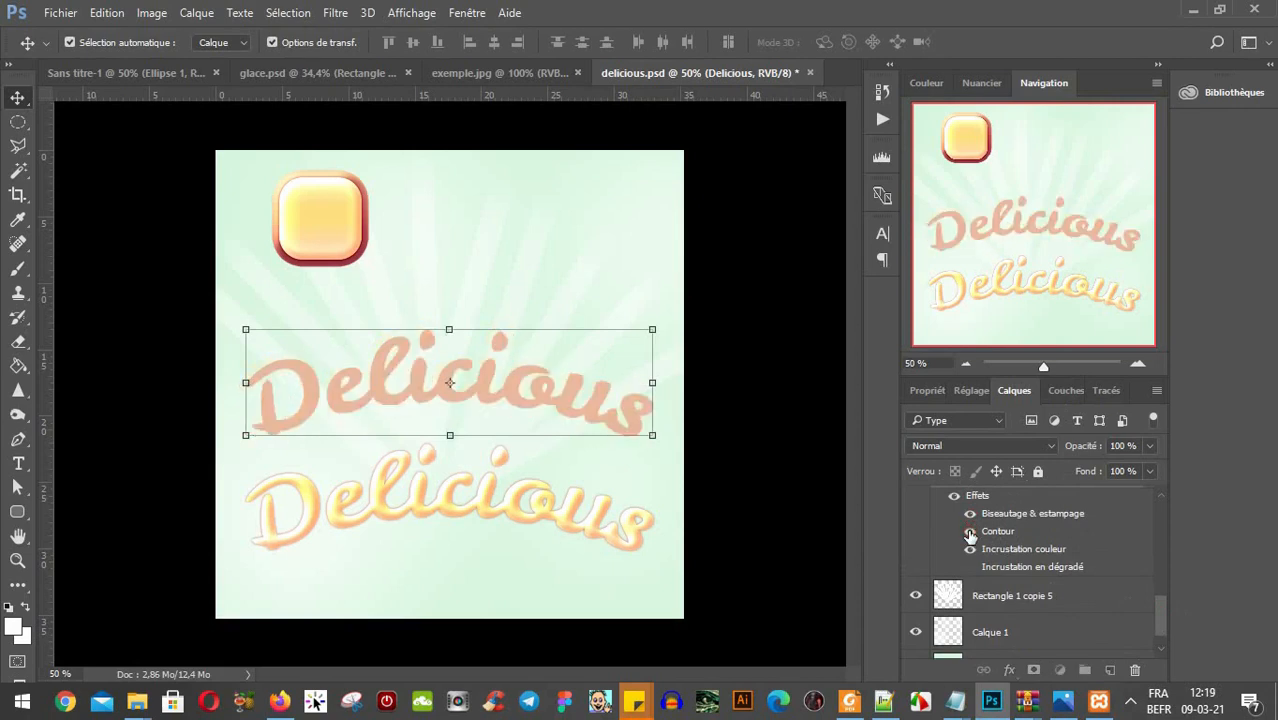
click(969, 531)
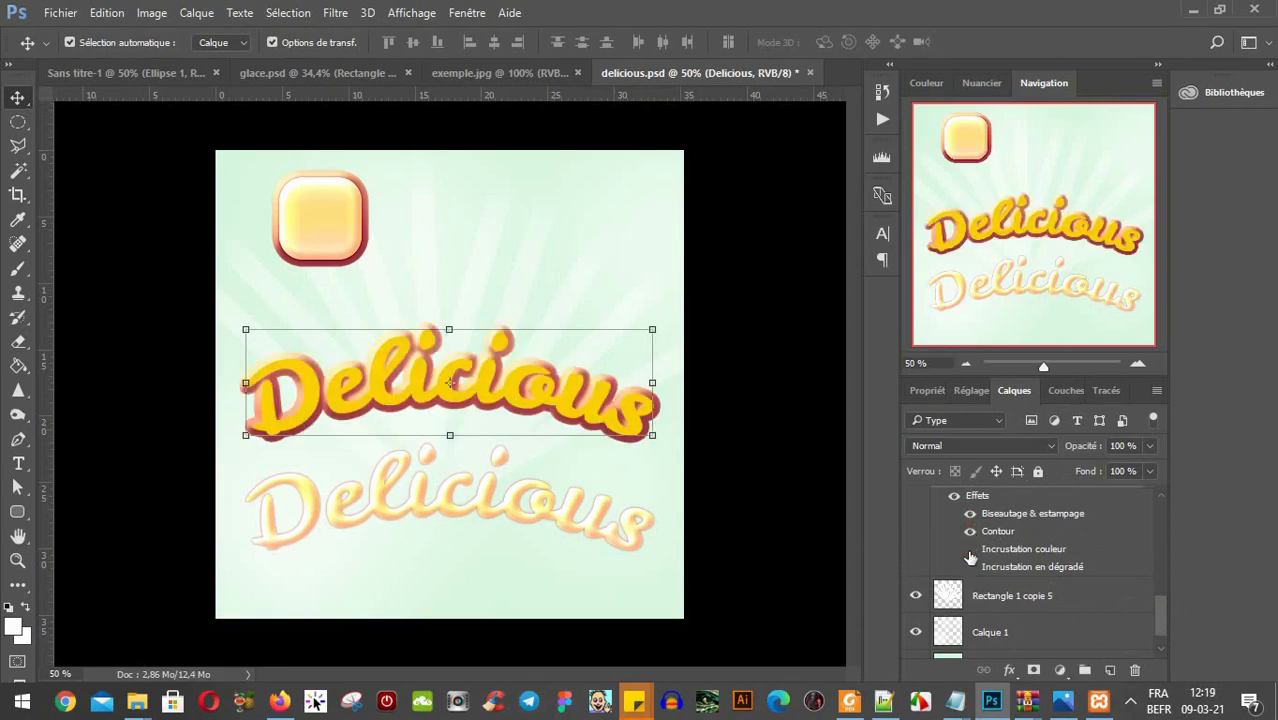
click(969, 550)
click(969, 550)
click(969, 550)
Inspect the pink Delicious text's Incrustation couleur and Contour settings, including the stroke's gradient stops, without changing anything.
double_click(1012, 557)
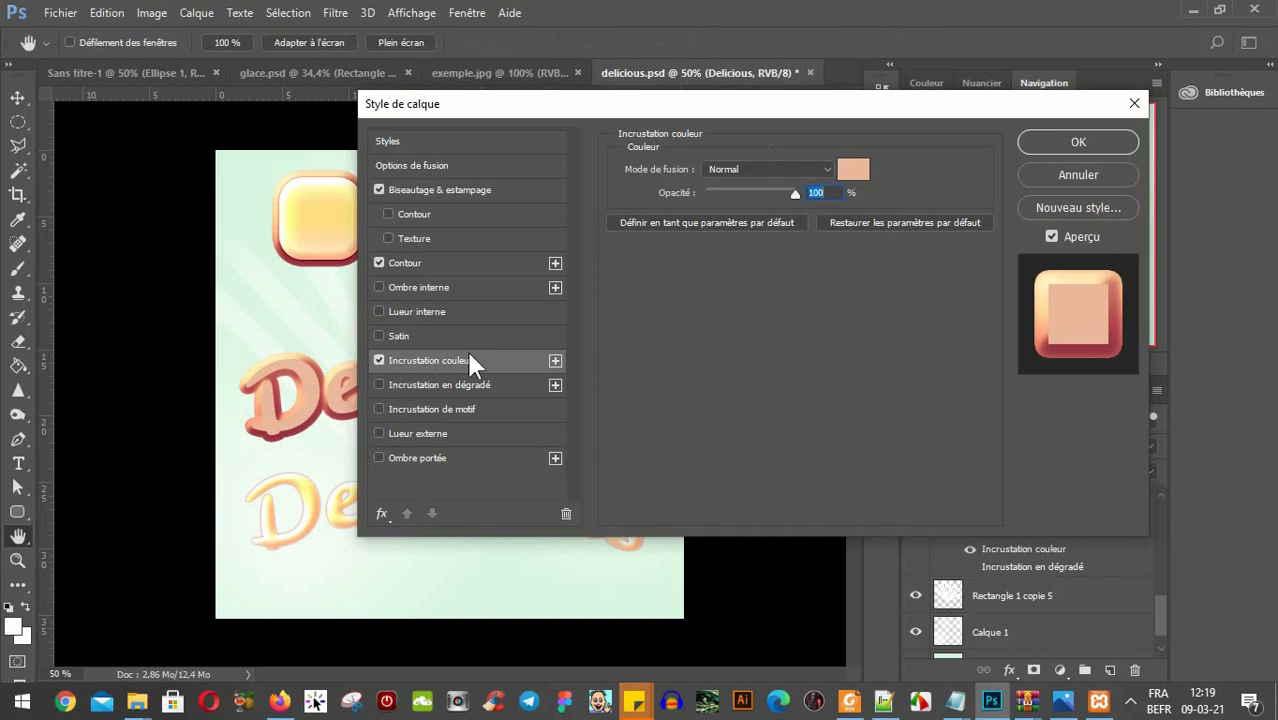
click(408, 261)
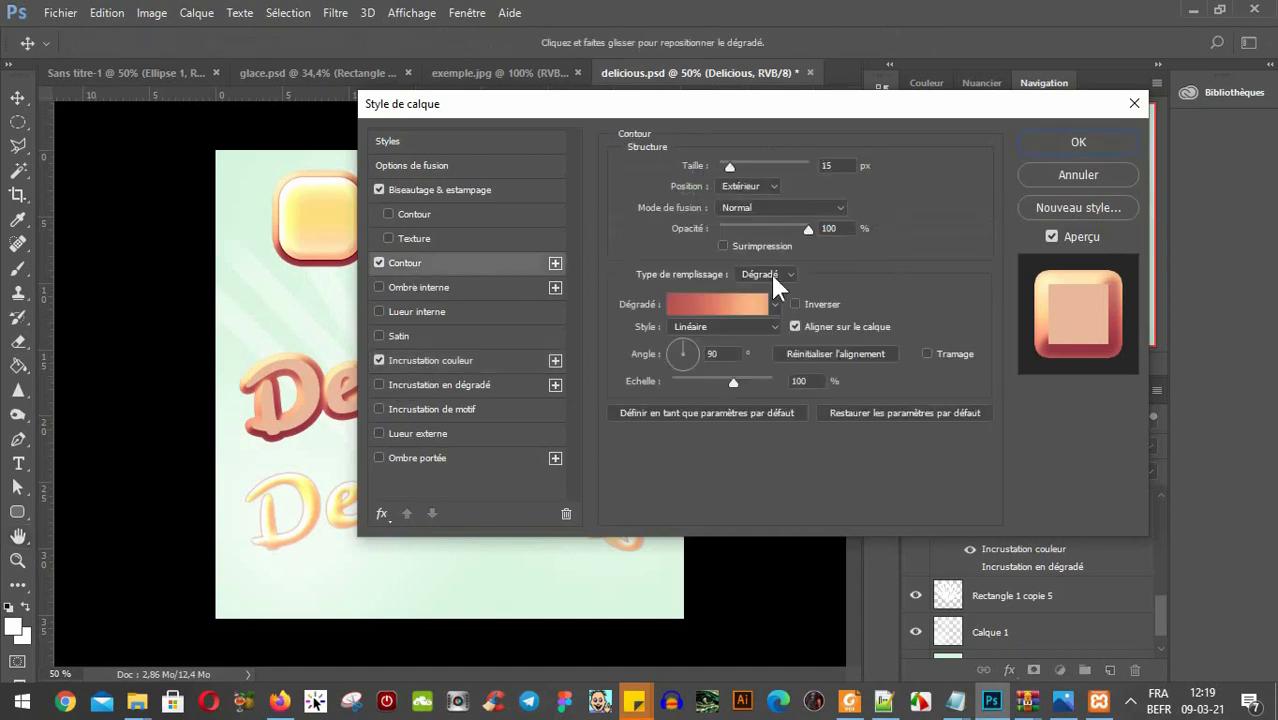
click(718, 302)
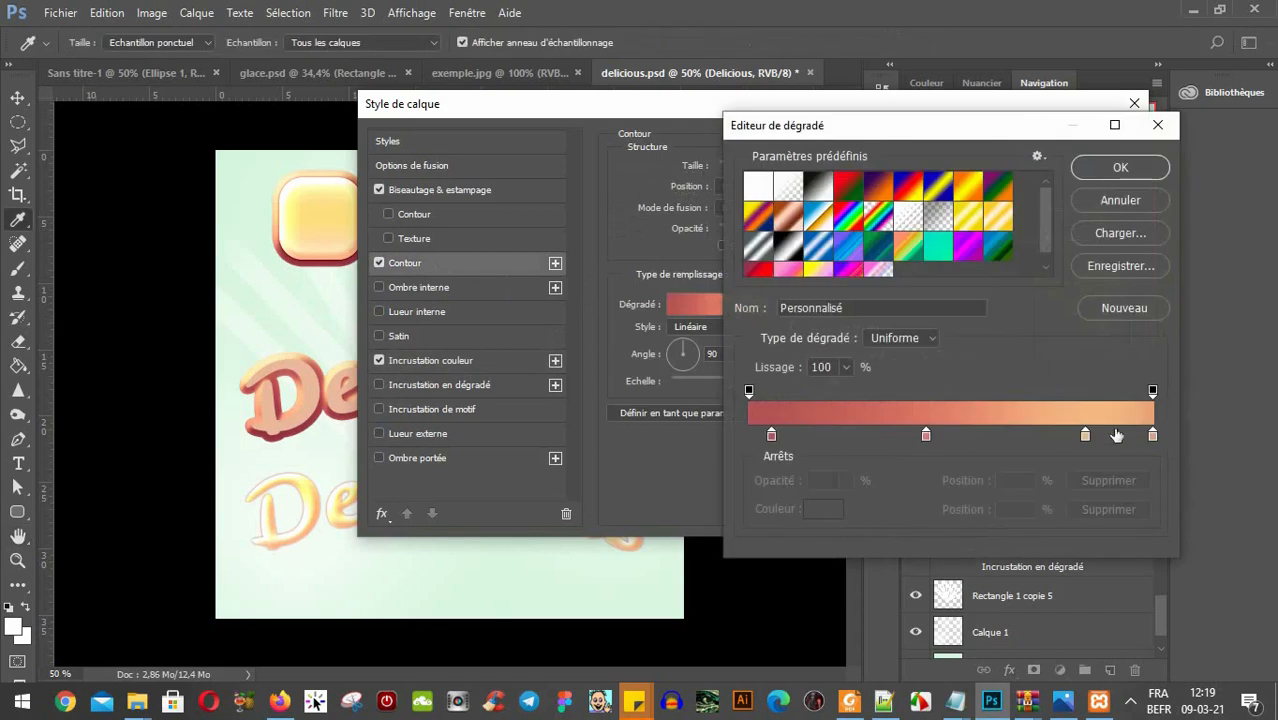
click(768, 433)
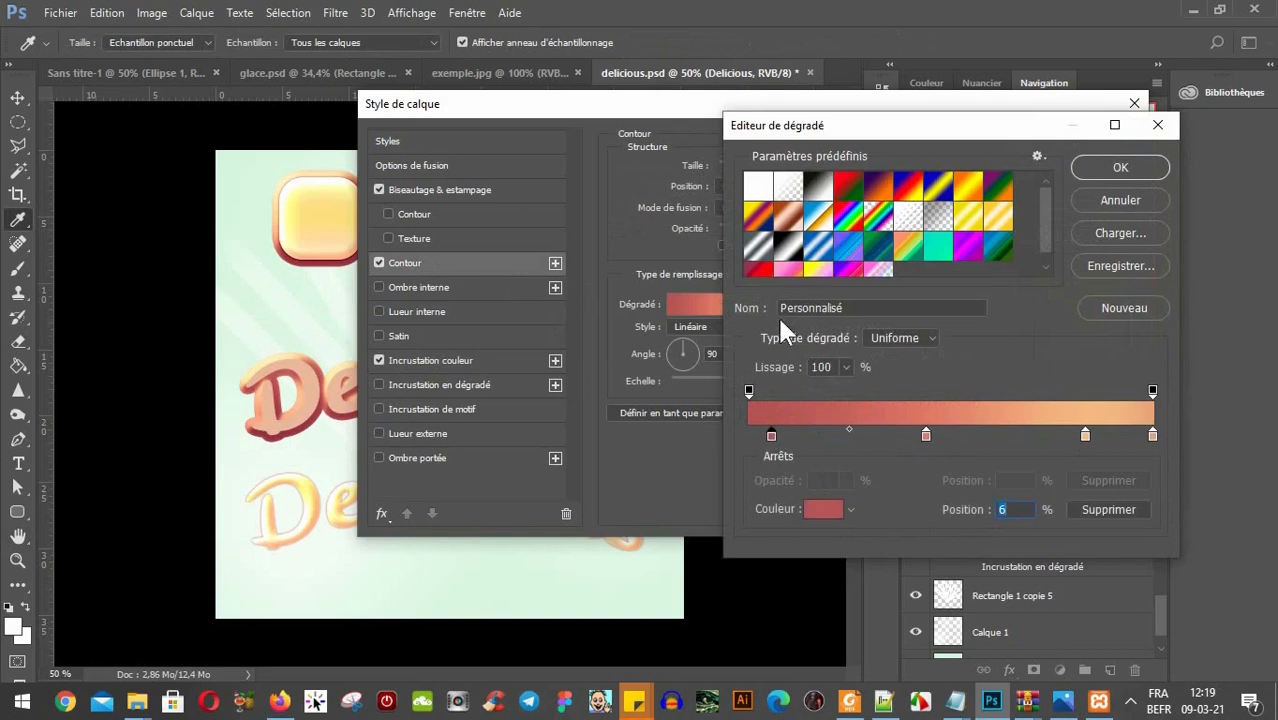
click(1102, 195)
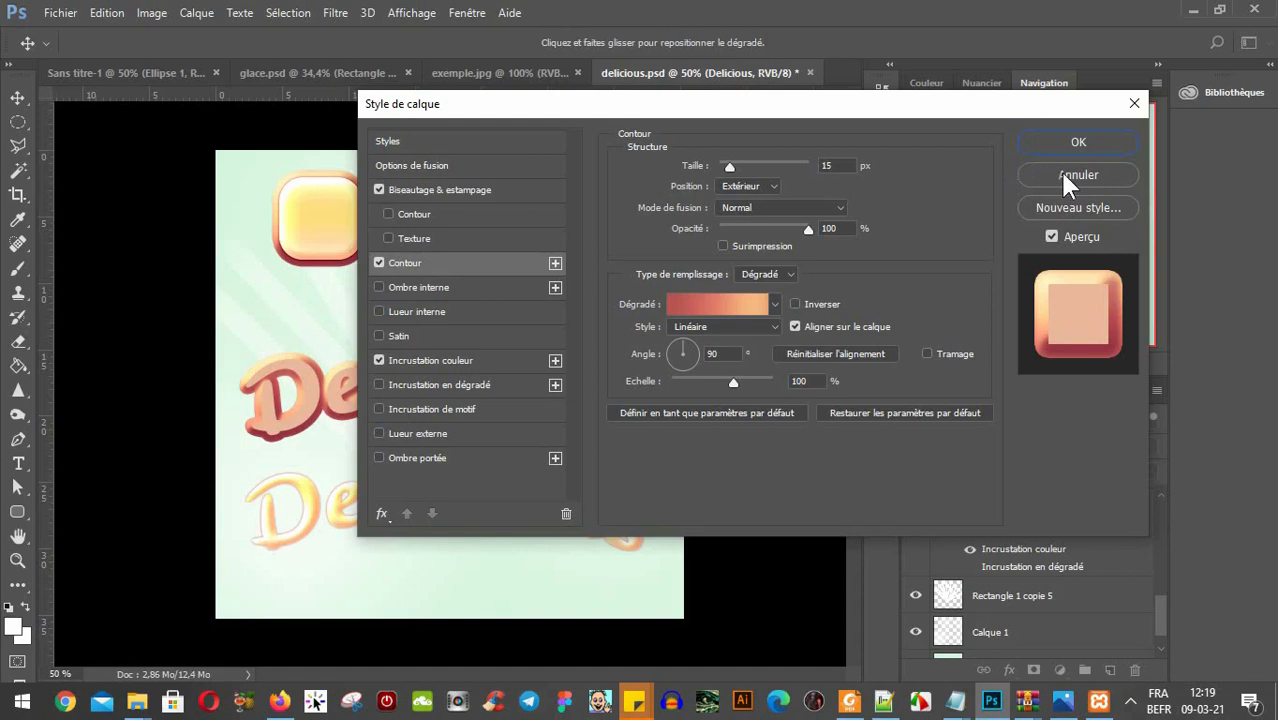
click(1061, 174)
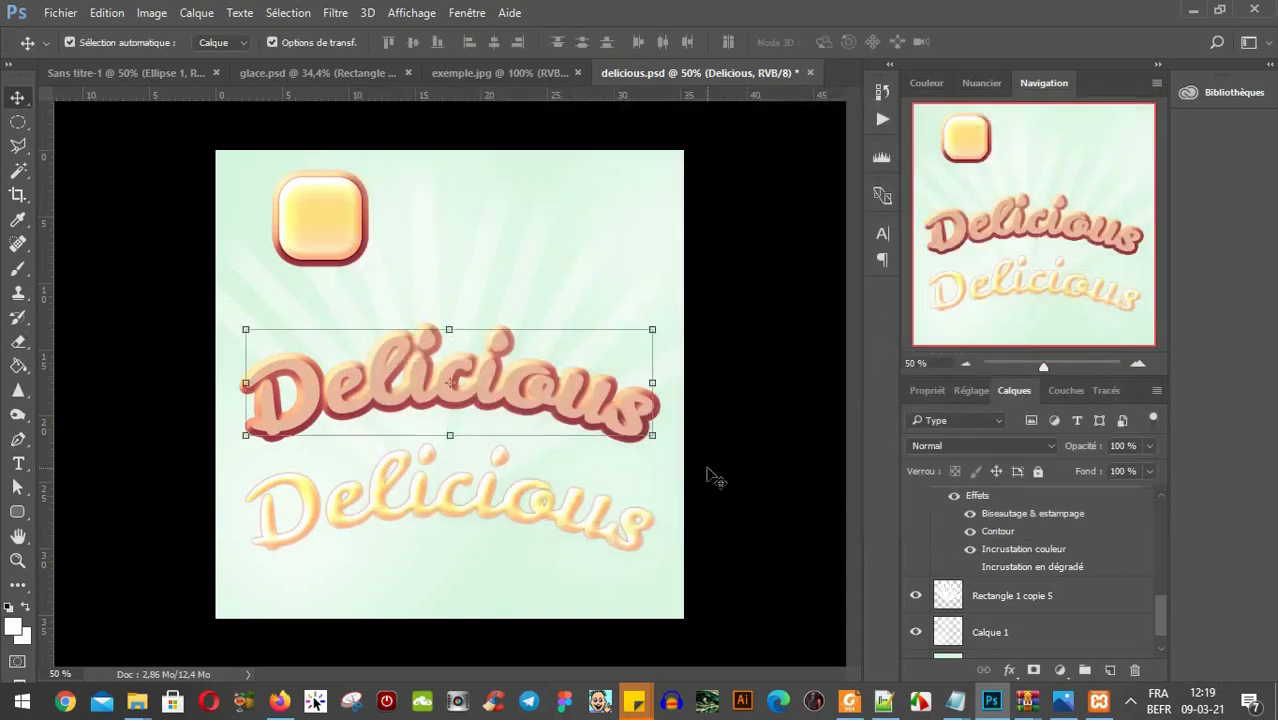
Expand the yellow Delicious text's list of effects and move the text back over the pink Delicious text.
click(575, 515)
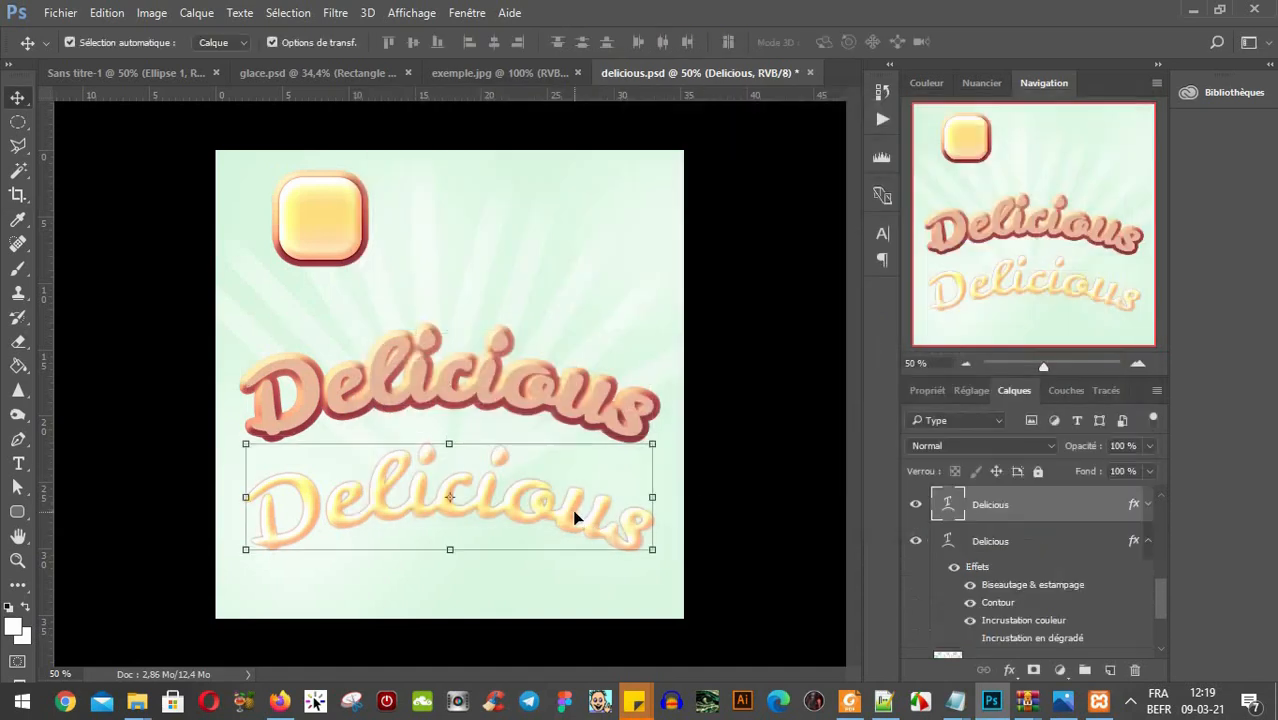
click(1150, 506)
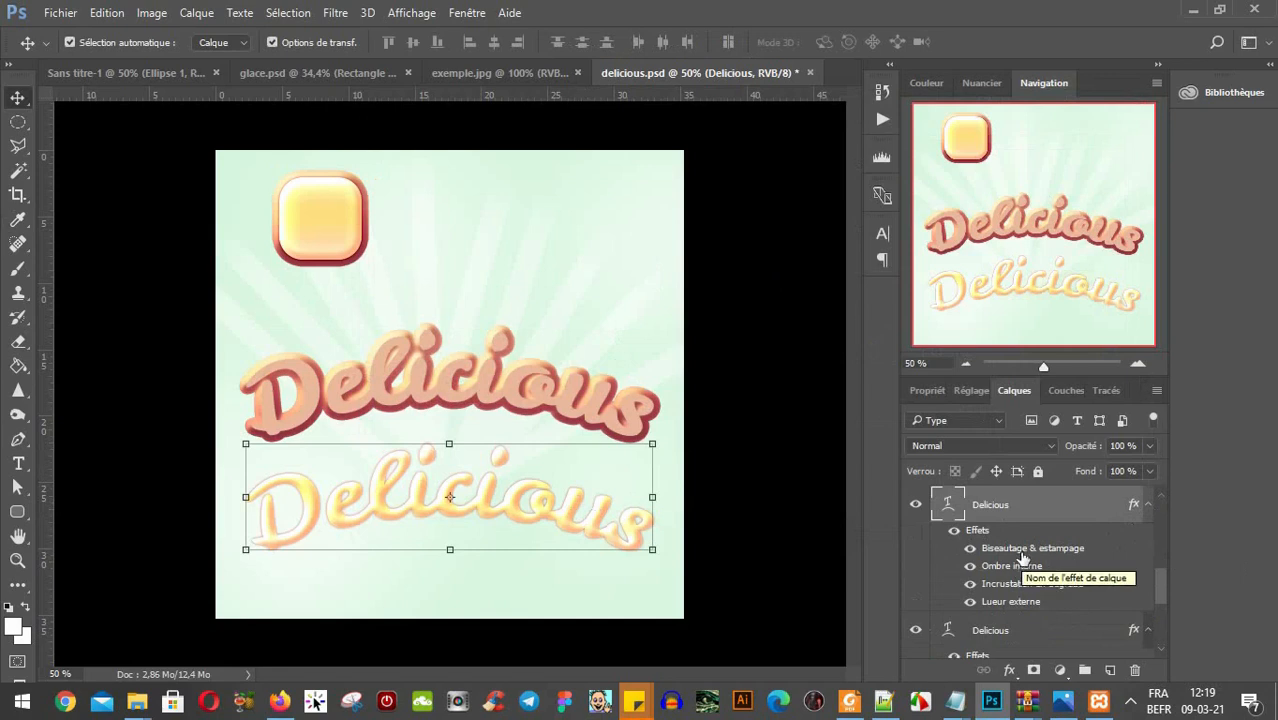
drag(582, 488, 591, 420)
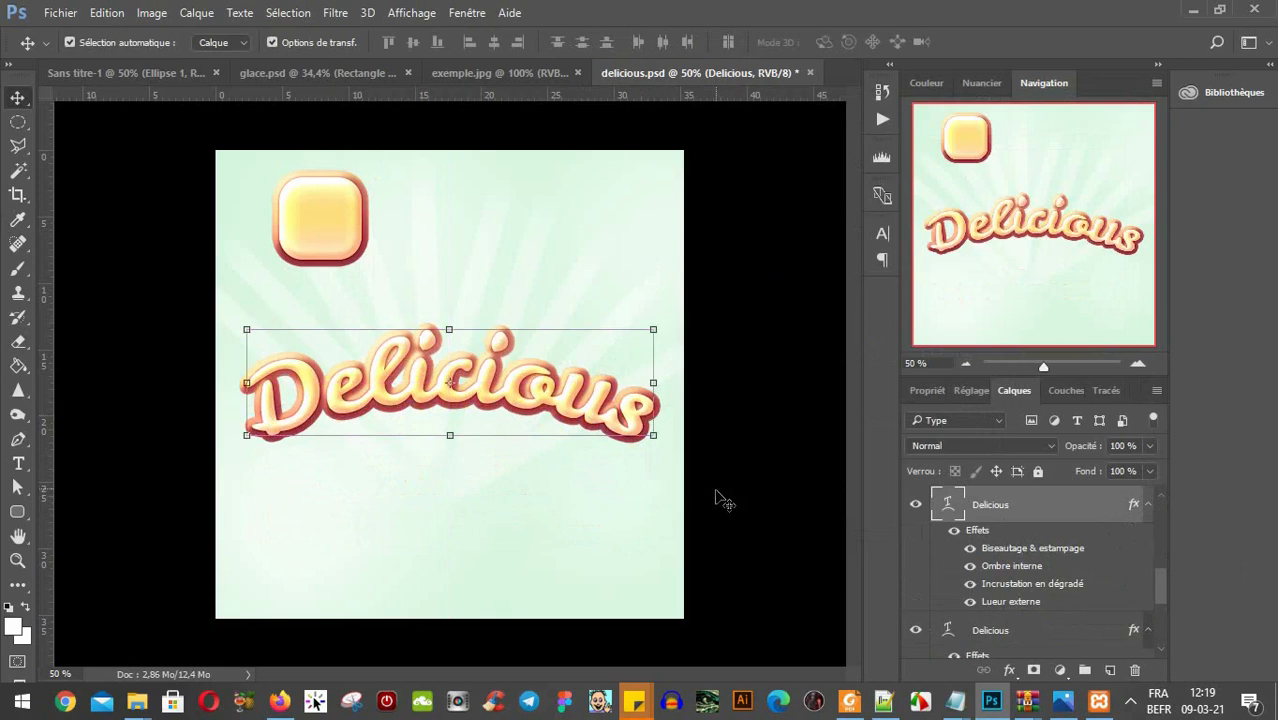
Separate the yellow rounded square from the pink one by moving it to the right, and clear the layer selection.
click(356, 224)
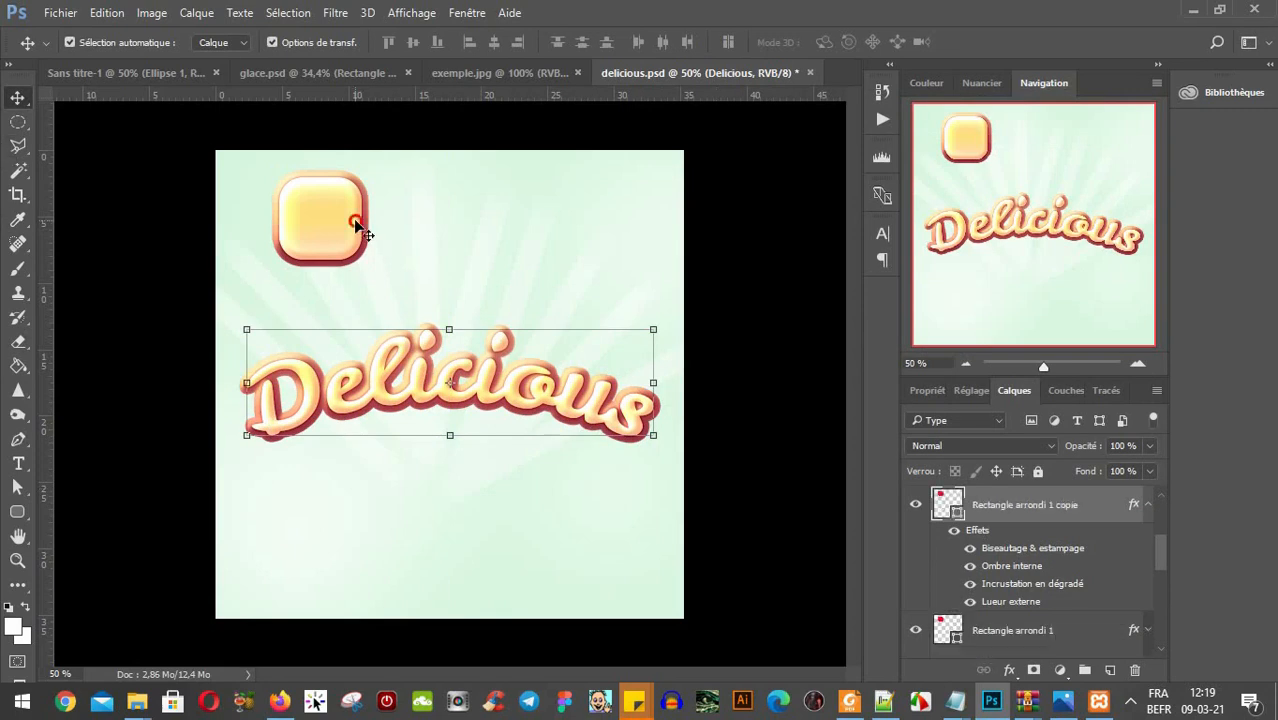
drag(356, 242, 449, 250)
click(334, 248)
click(793, 402)
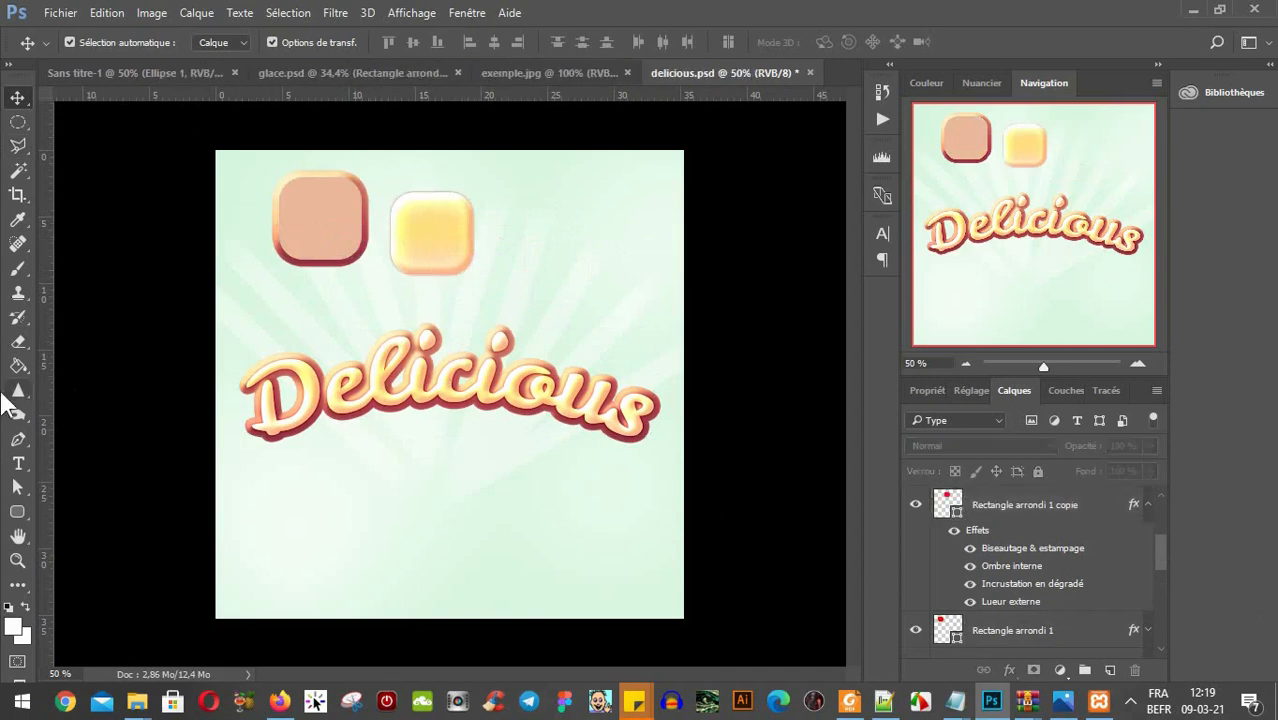
Draw a white rectangle about 514 by 124 px beneath the Delicious text with the Rectangle tool.
click(17, 511)
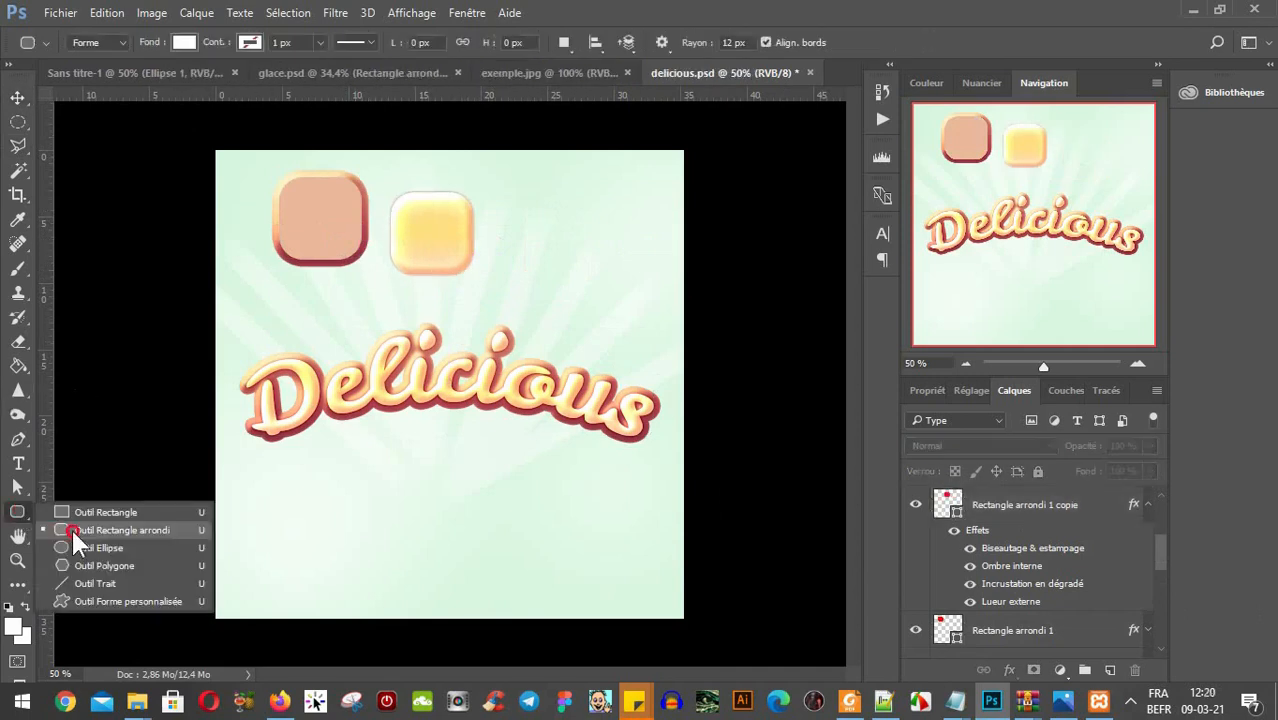
click(72, 511)
drag(354, 494, 595, 551)
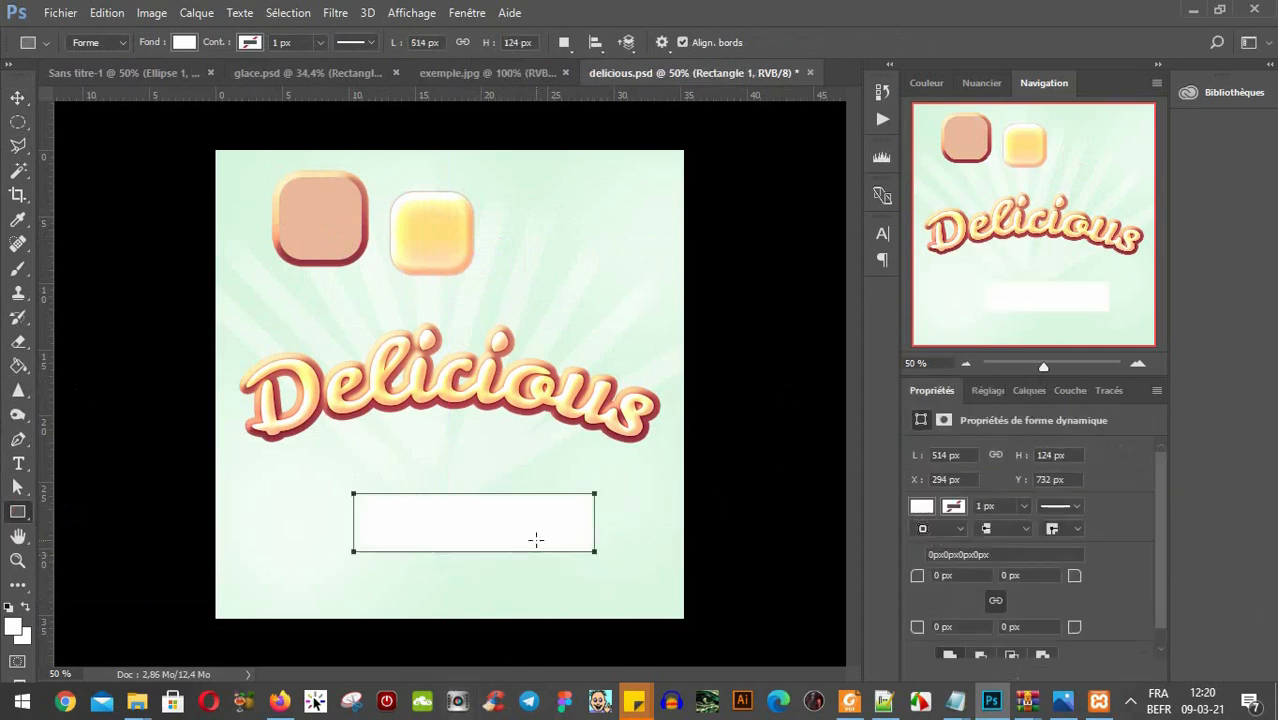
key(a)
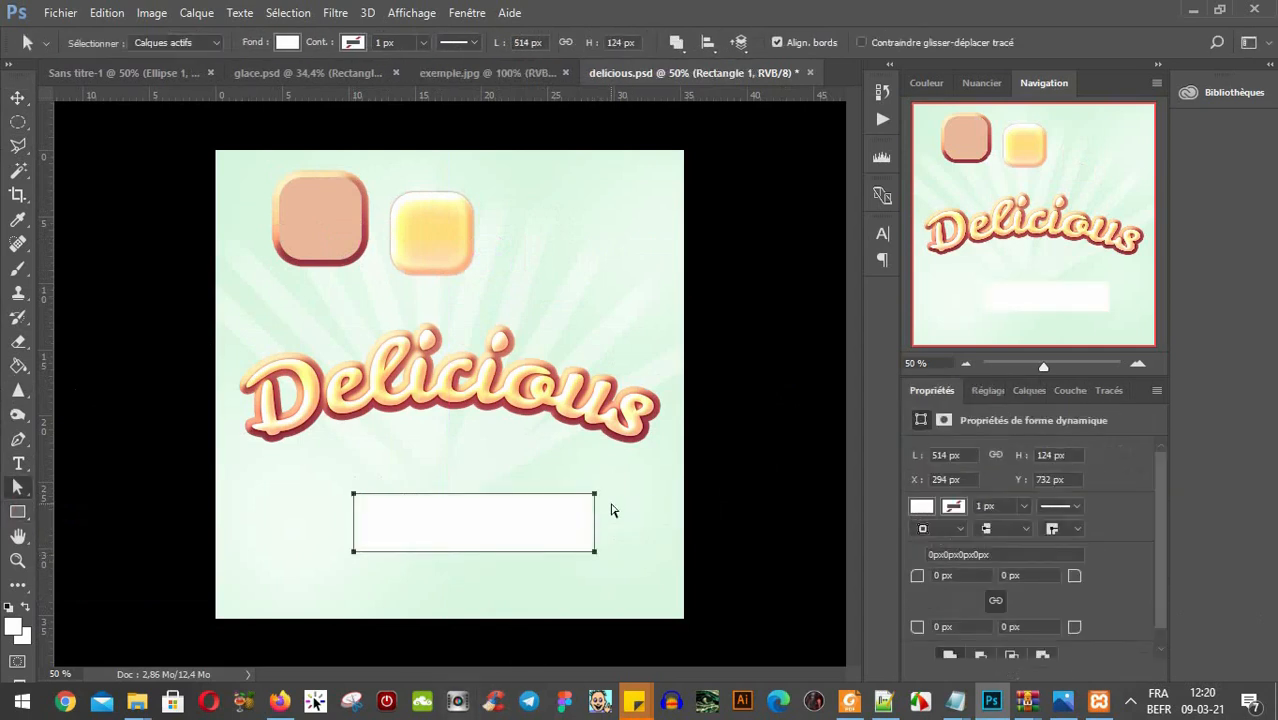
key(v)
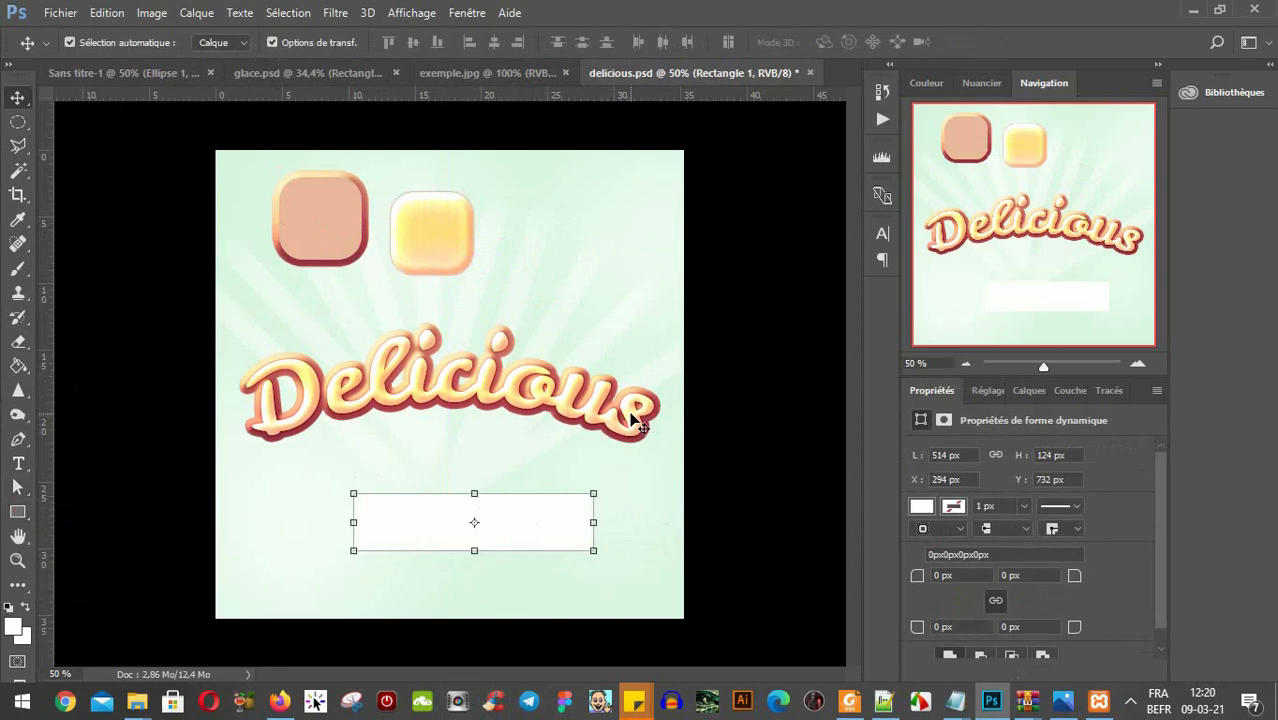
Move the yellow Delicious text above the pink one and copy the pink text's layer style.
alt+drag(631, 420, 633, 366)
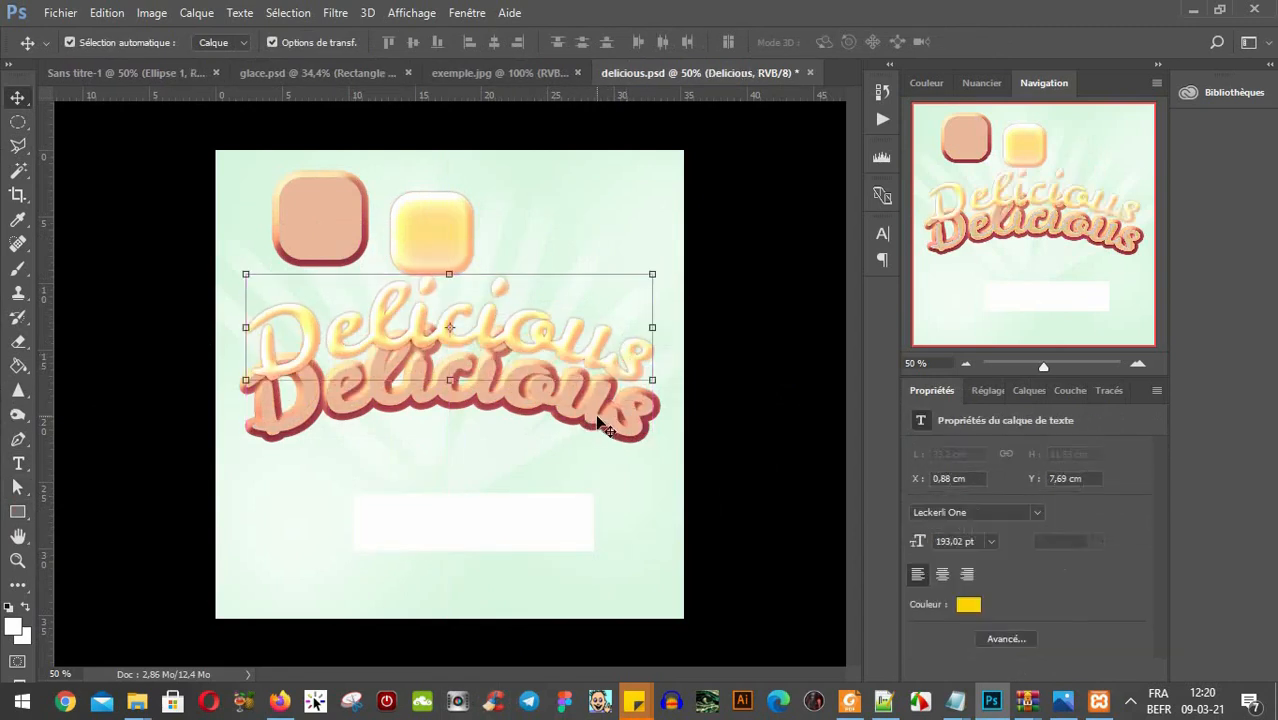
click(597, 416)
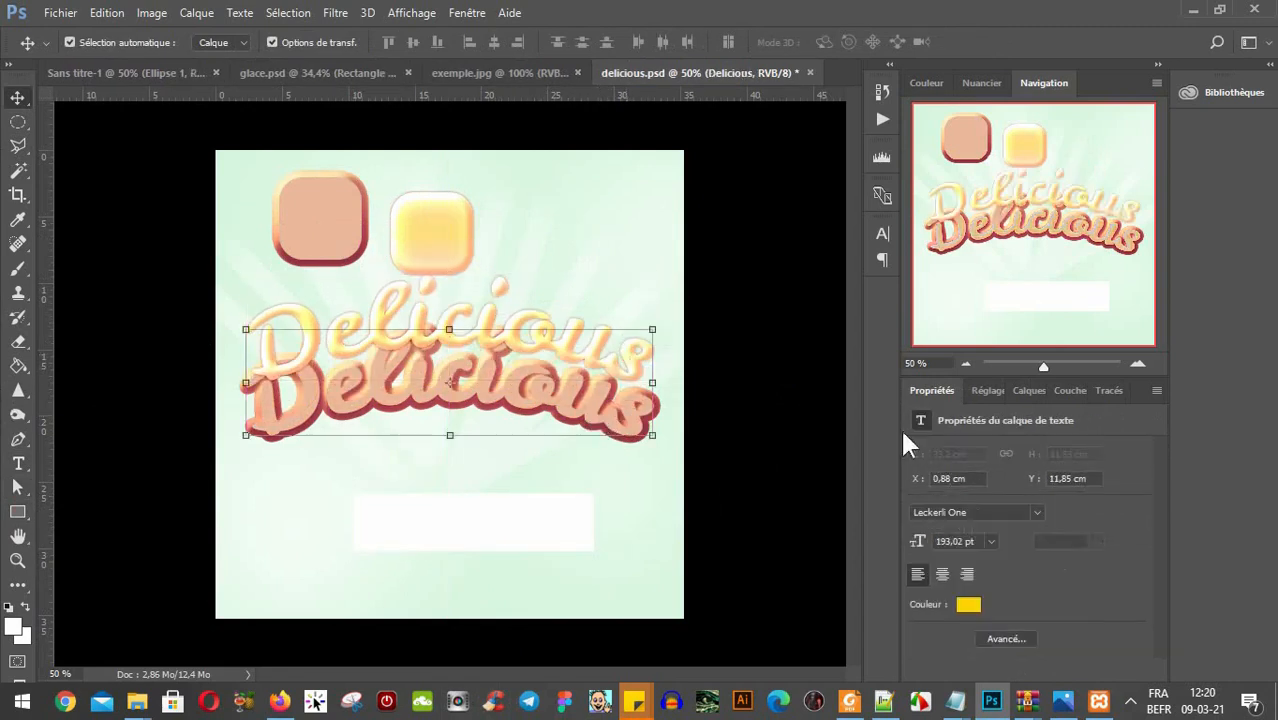
click(1024, 390)
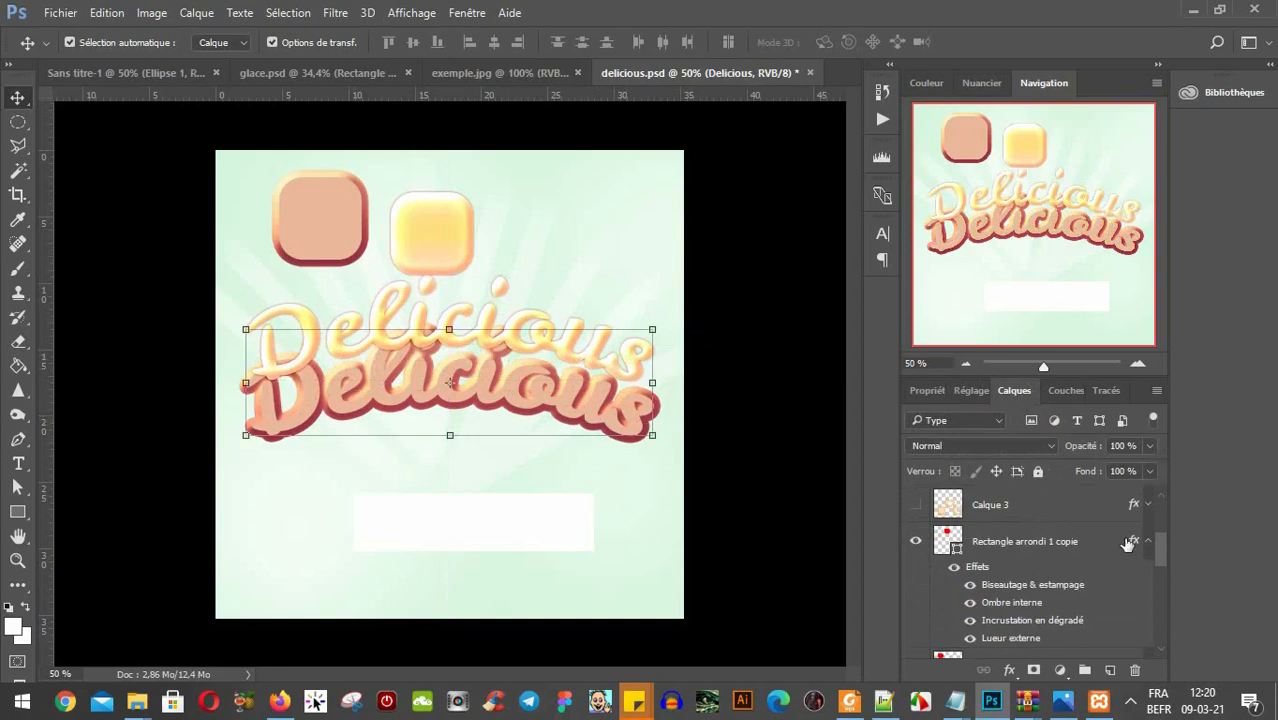
drag(1164, 545, 1161, 589)
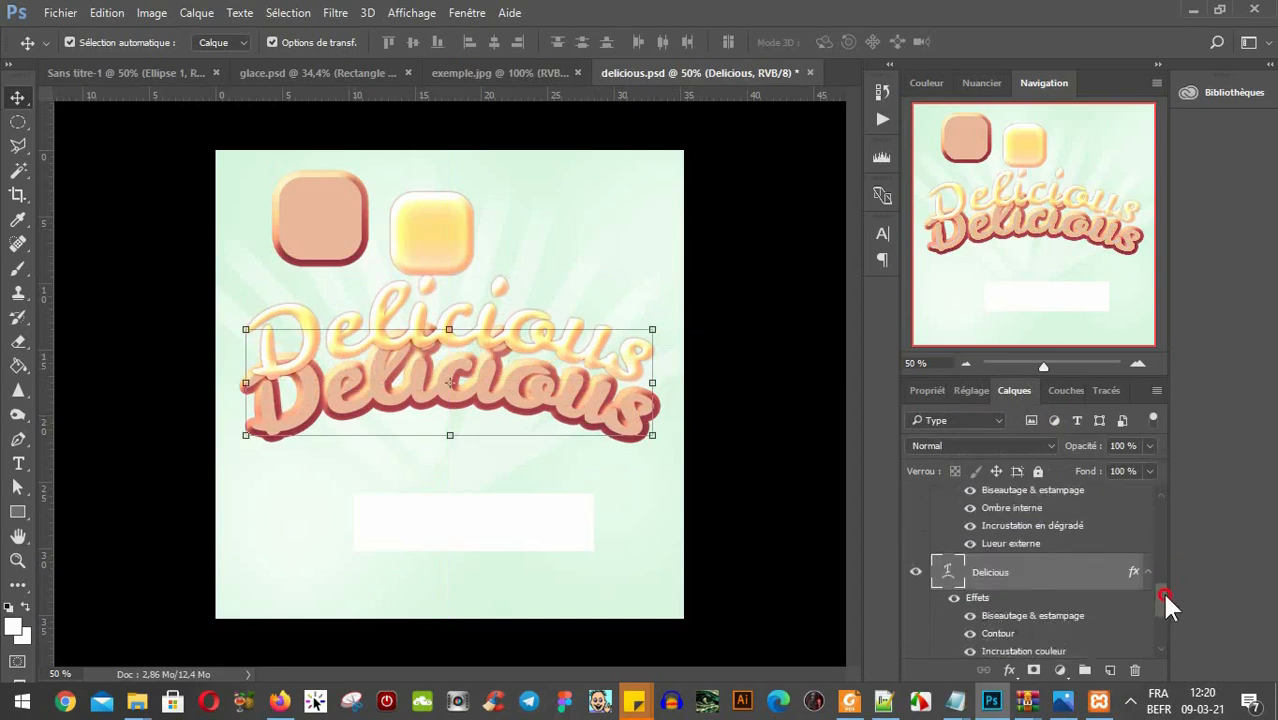
right_click(1064, 581)
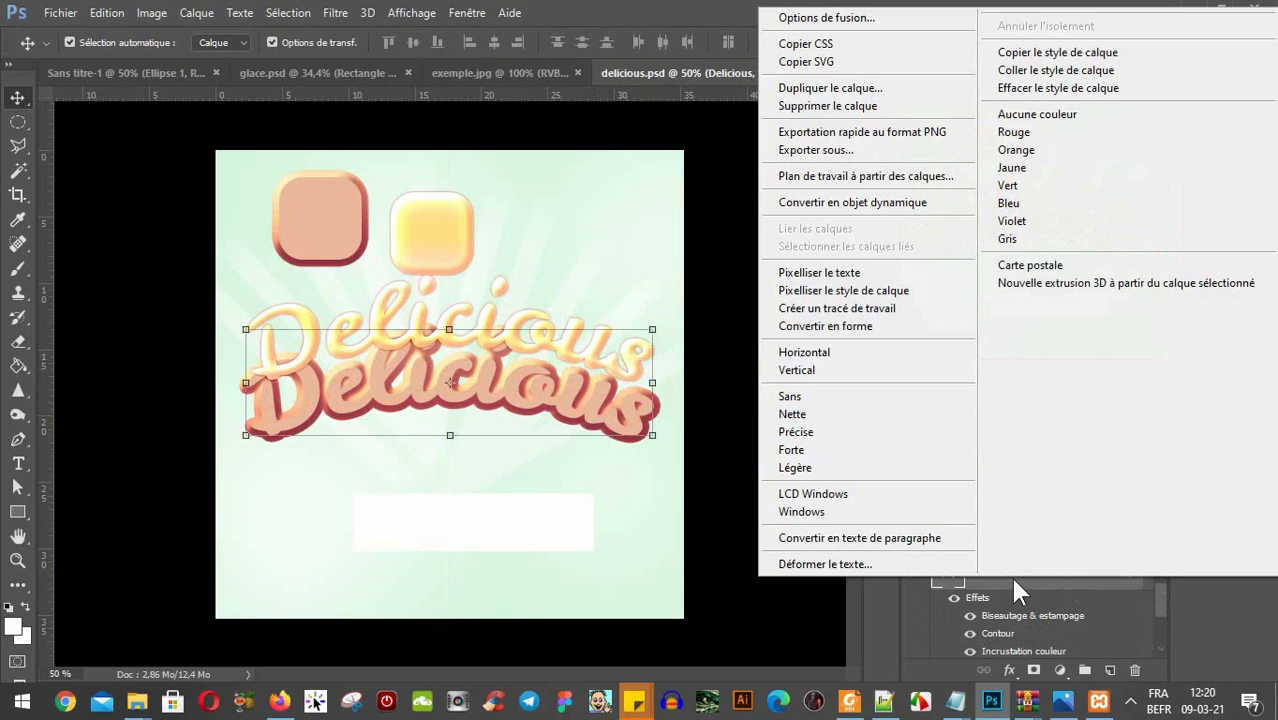
click(1052, 55)
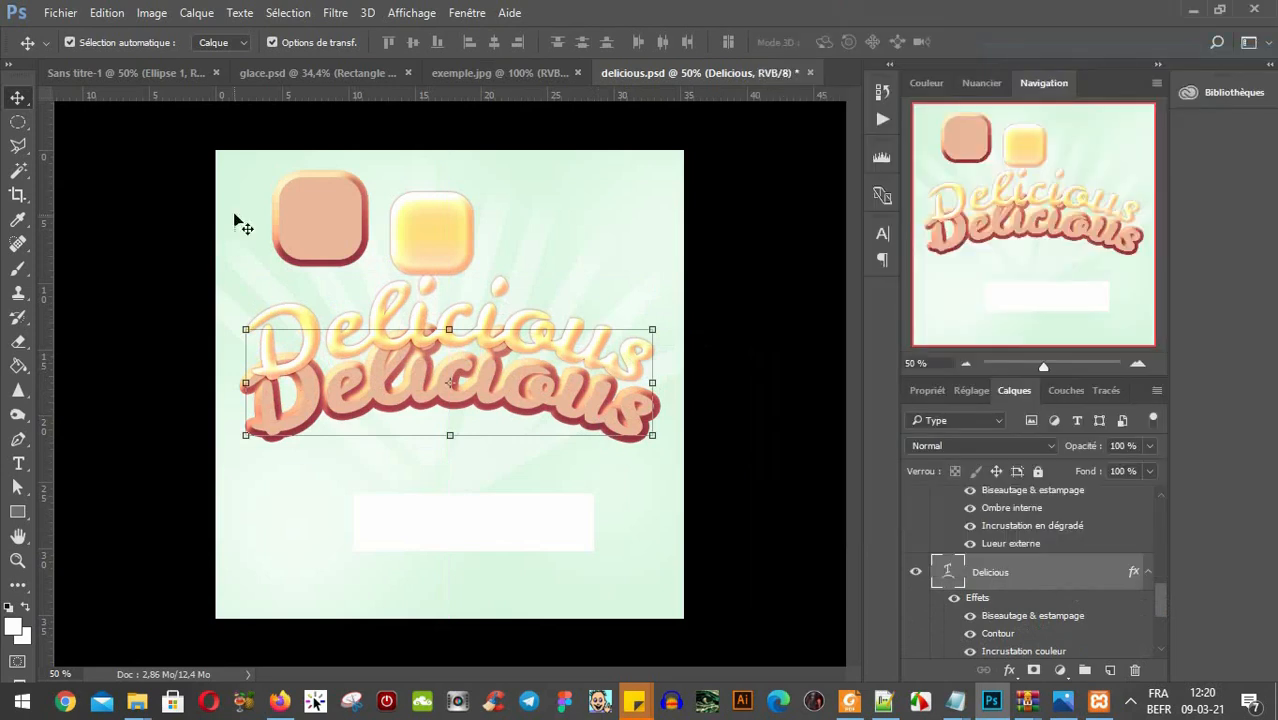
Try the pink text's layer style on the white rectangle, shift the rectangle sideways, and undo back to the plain rectangle.
click(458, 538)
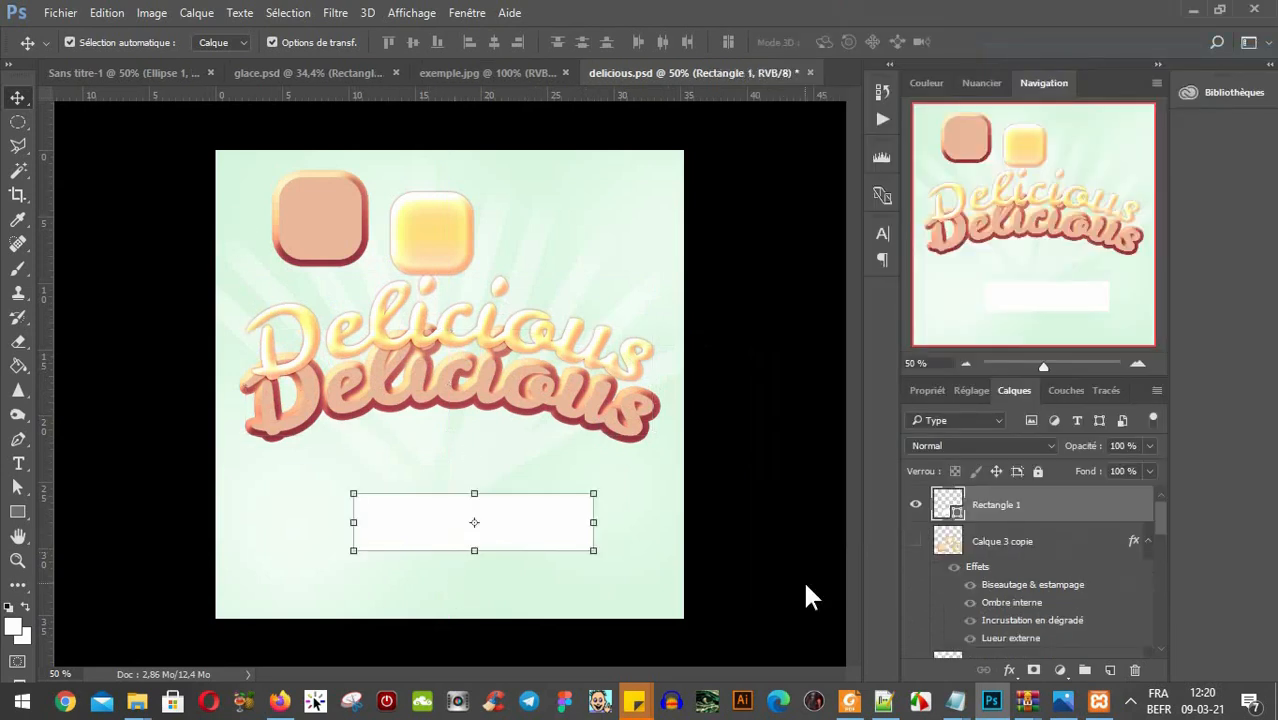
right_click(1058, 510)
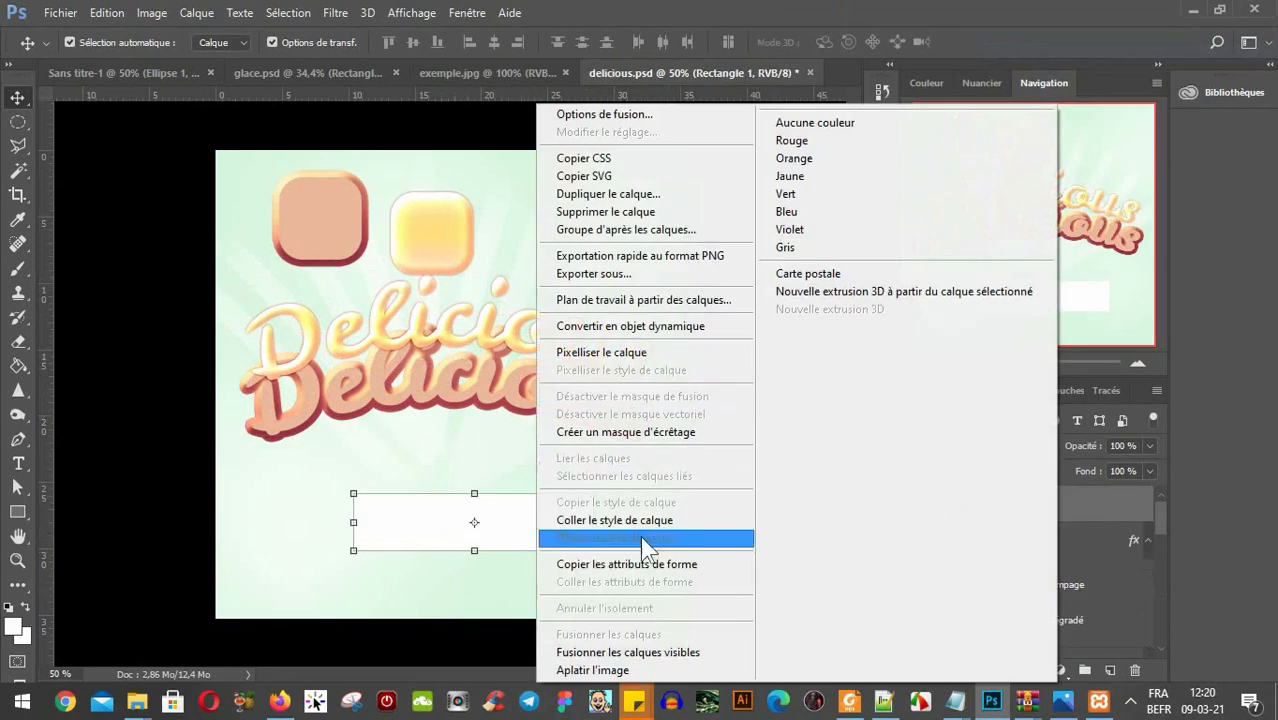
click(614, 520)
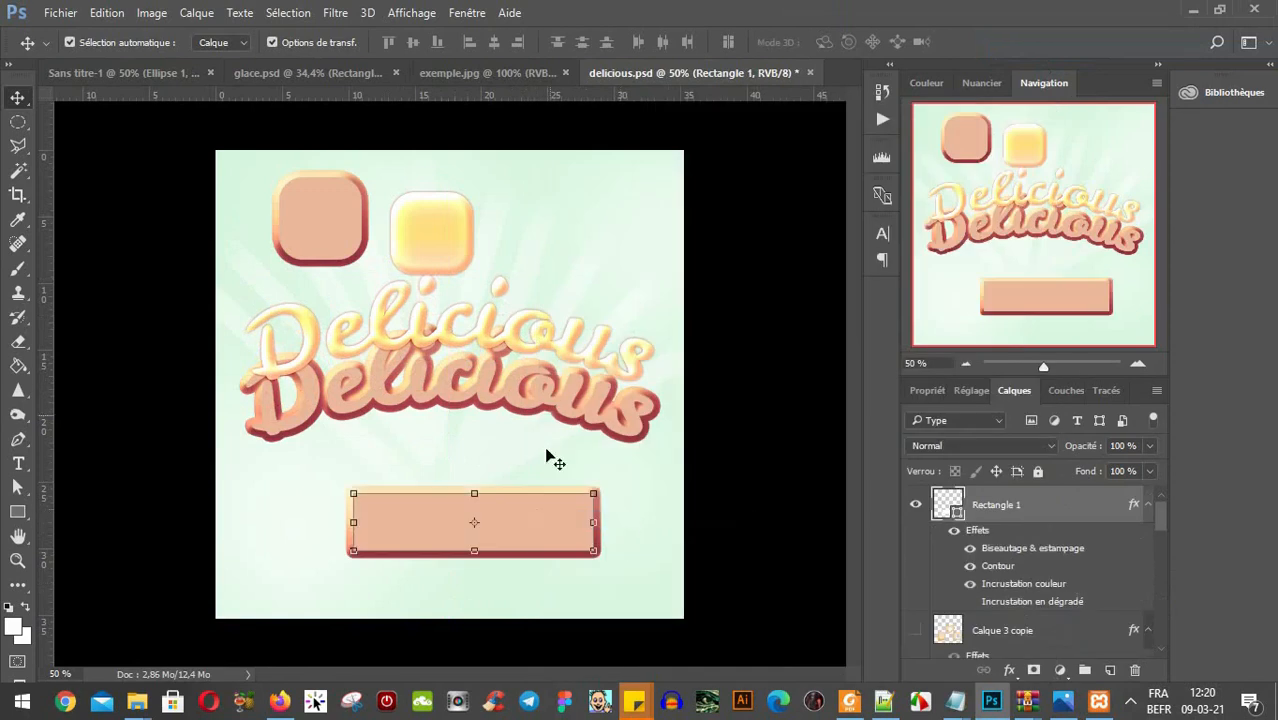
drag(578, 555, 530, 525)
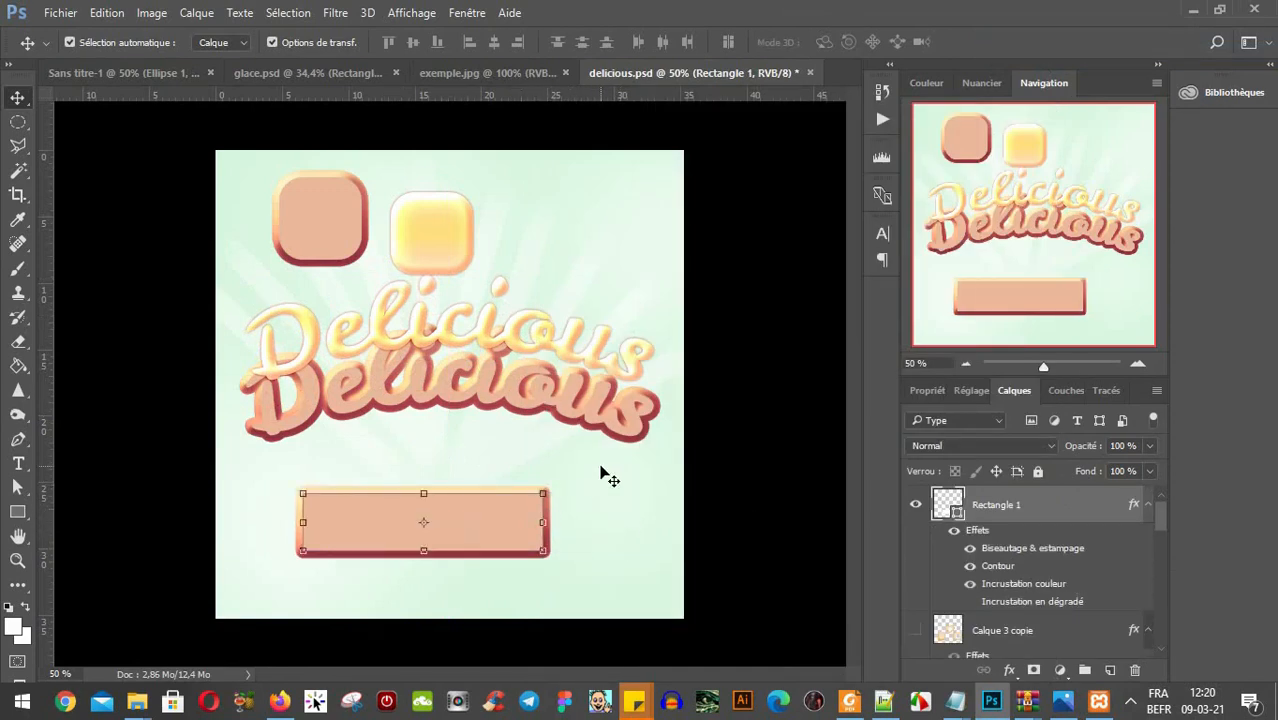
drag(603, 473, 650, 472)
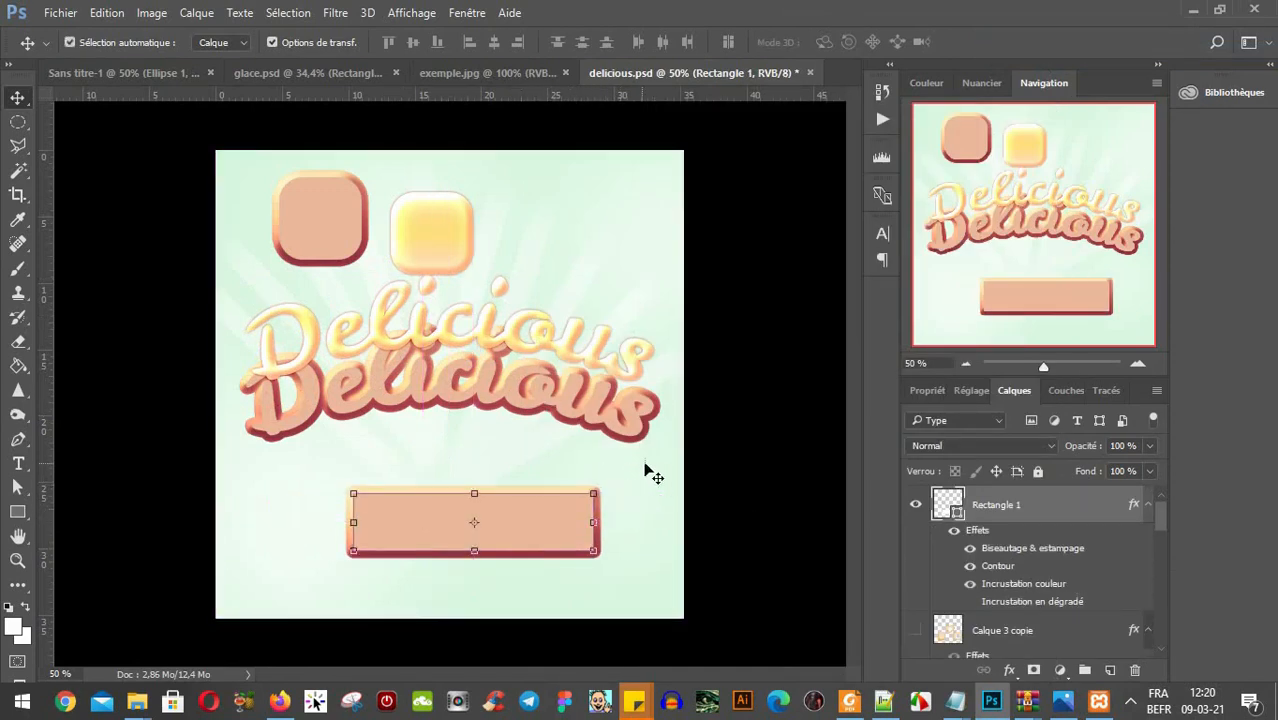
key(ctrl+z)
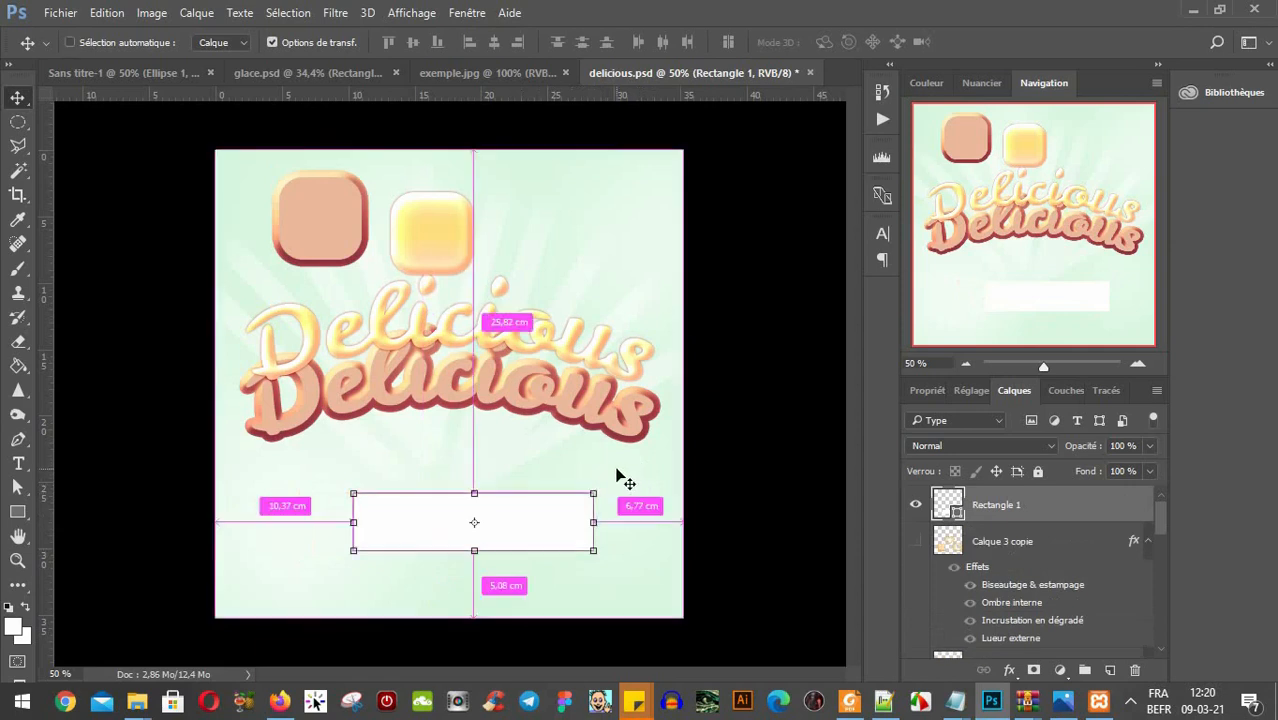
Duplicate the white rectangle in place and paste the pink text's layer style onto the original underneath.
key(ctrl+j)
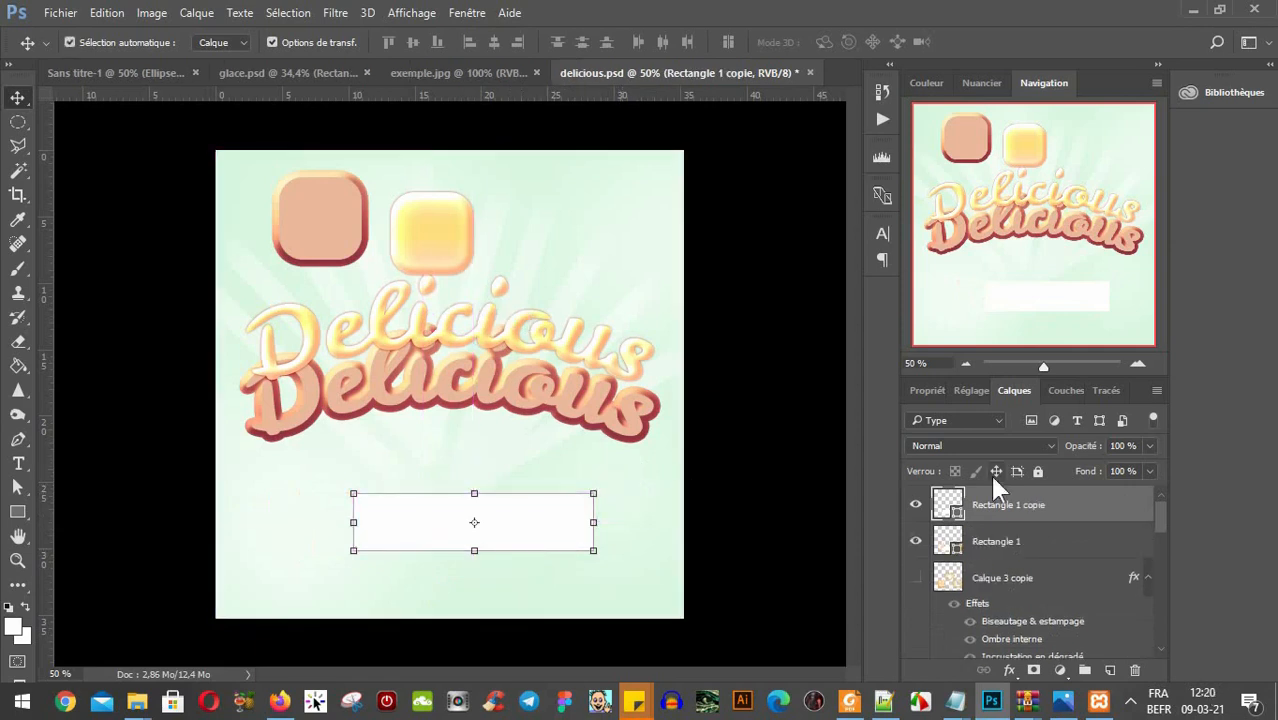
click(1031, 541)
right_click(1034, 540)
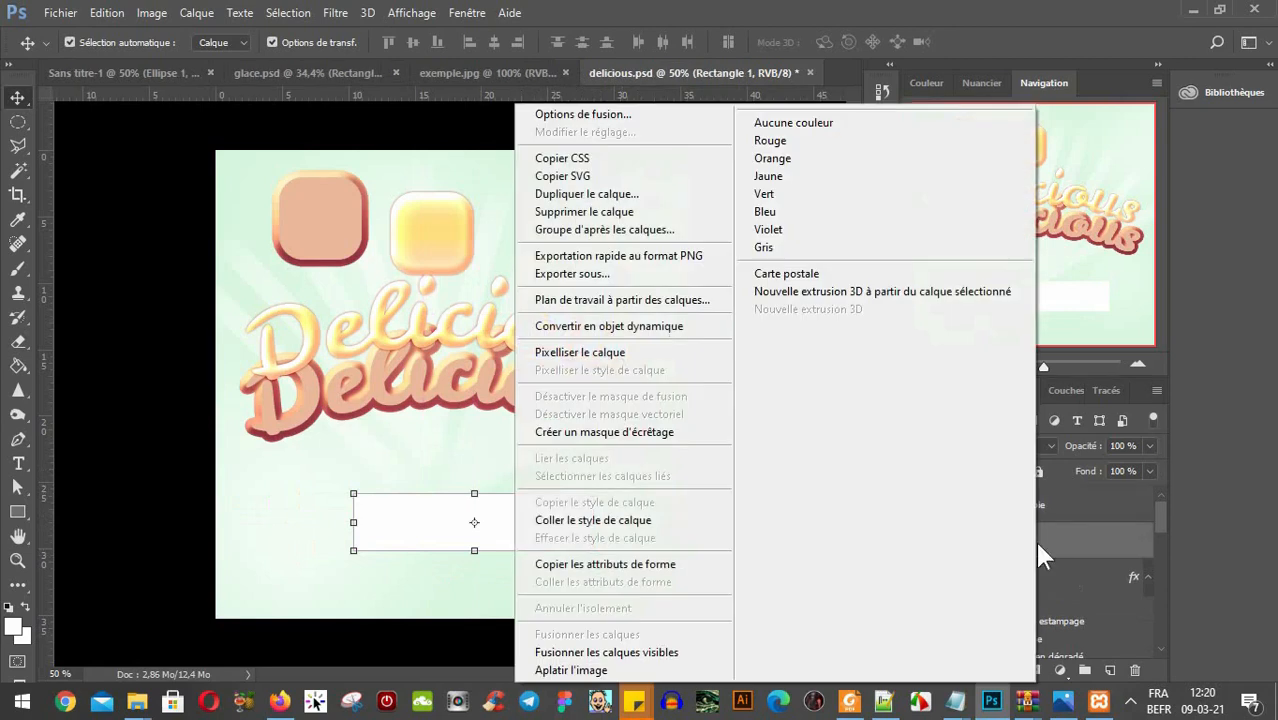
click(600, 520)
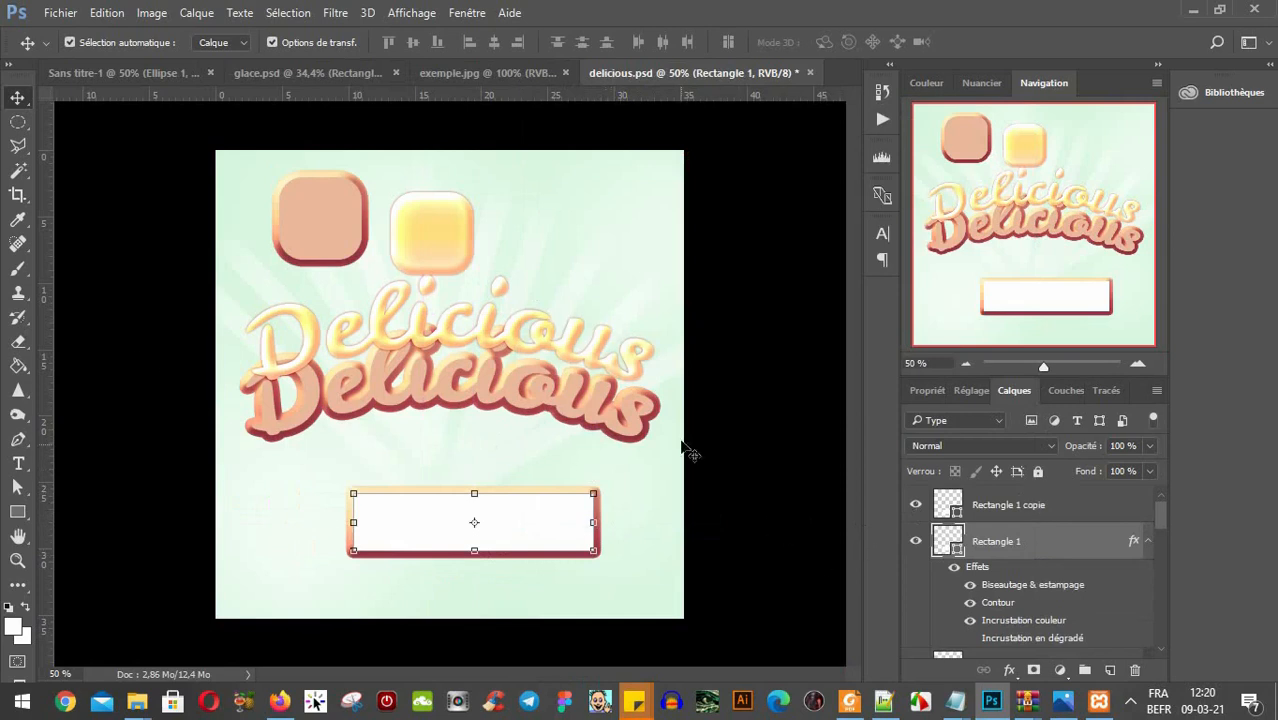
Copy the yellow Delicious text's layer style, paste it onto Rectangle 1 copie, and deselect the layer.
click(1003, 512)
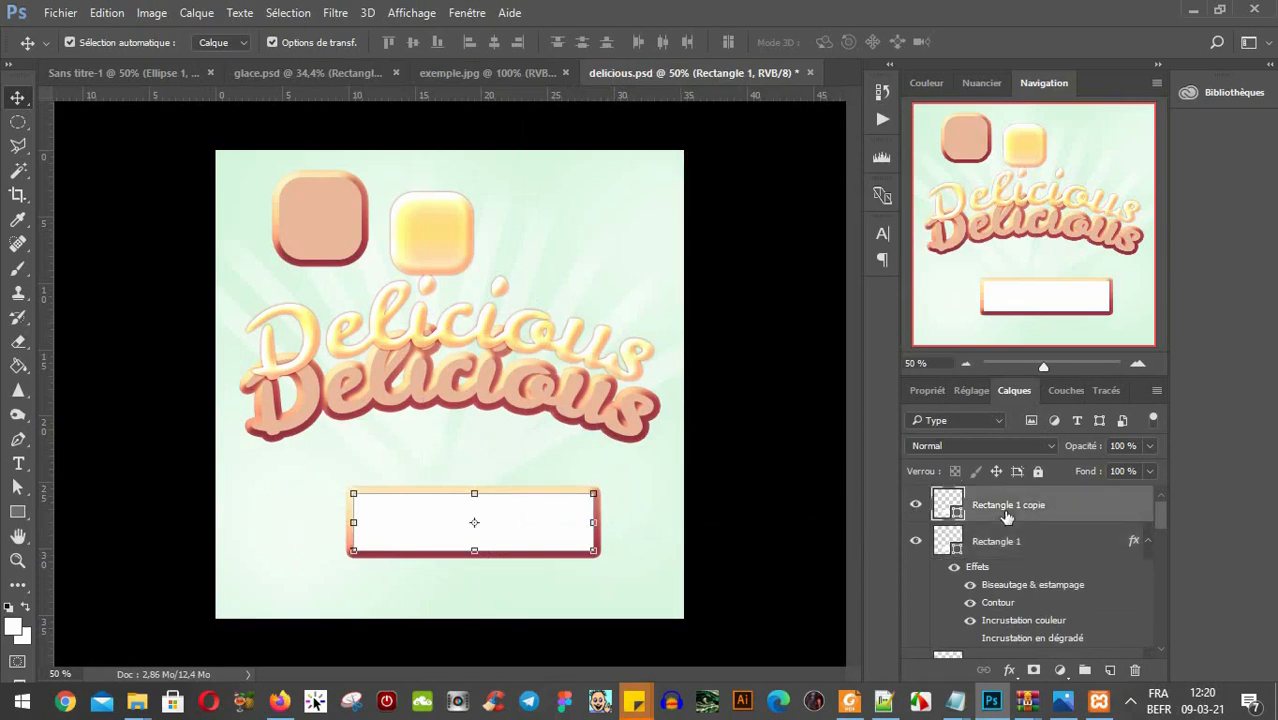
click(565, 342)
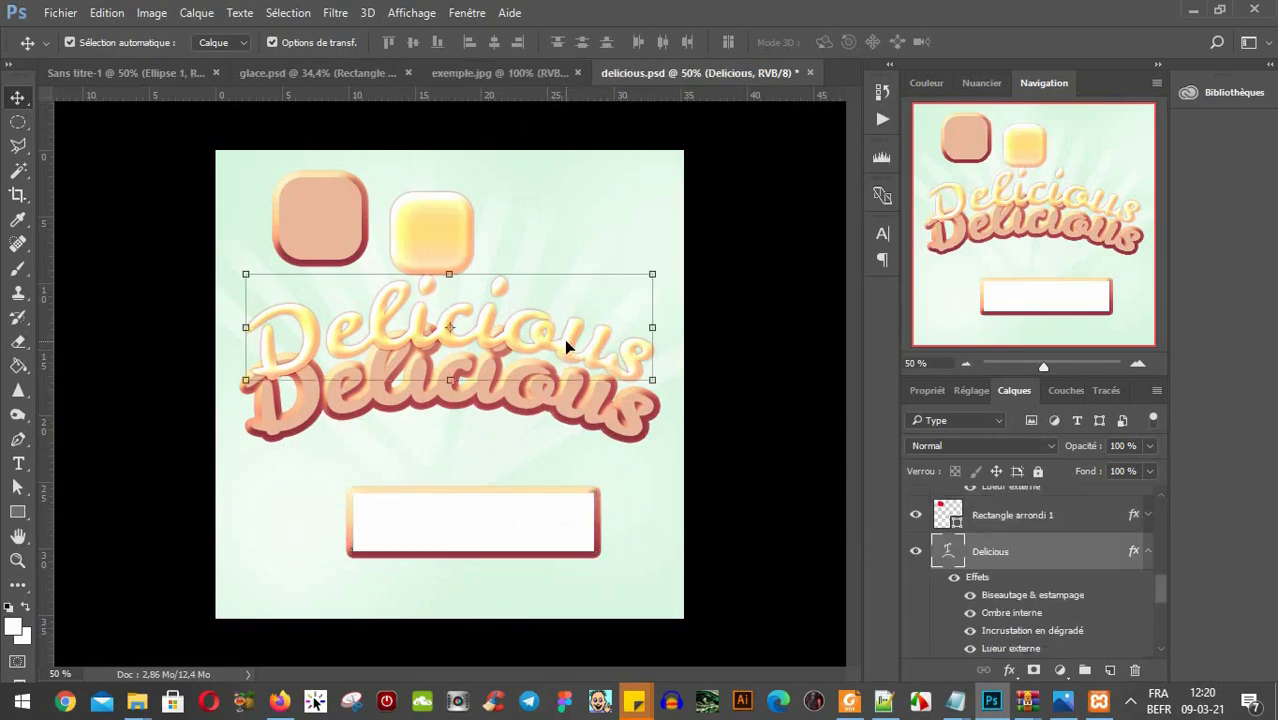
right_click(1068, 560)
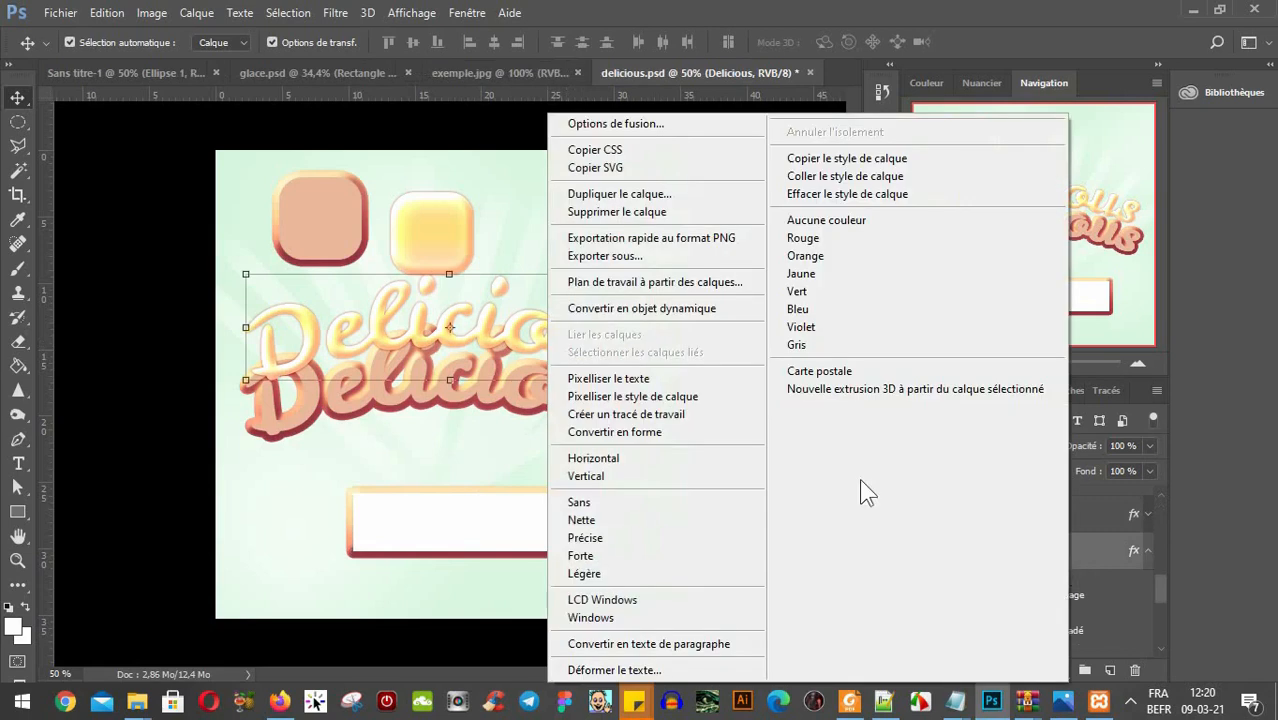
click(833, 160)
click(575, 535)
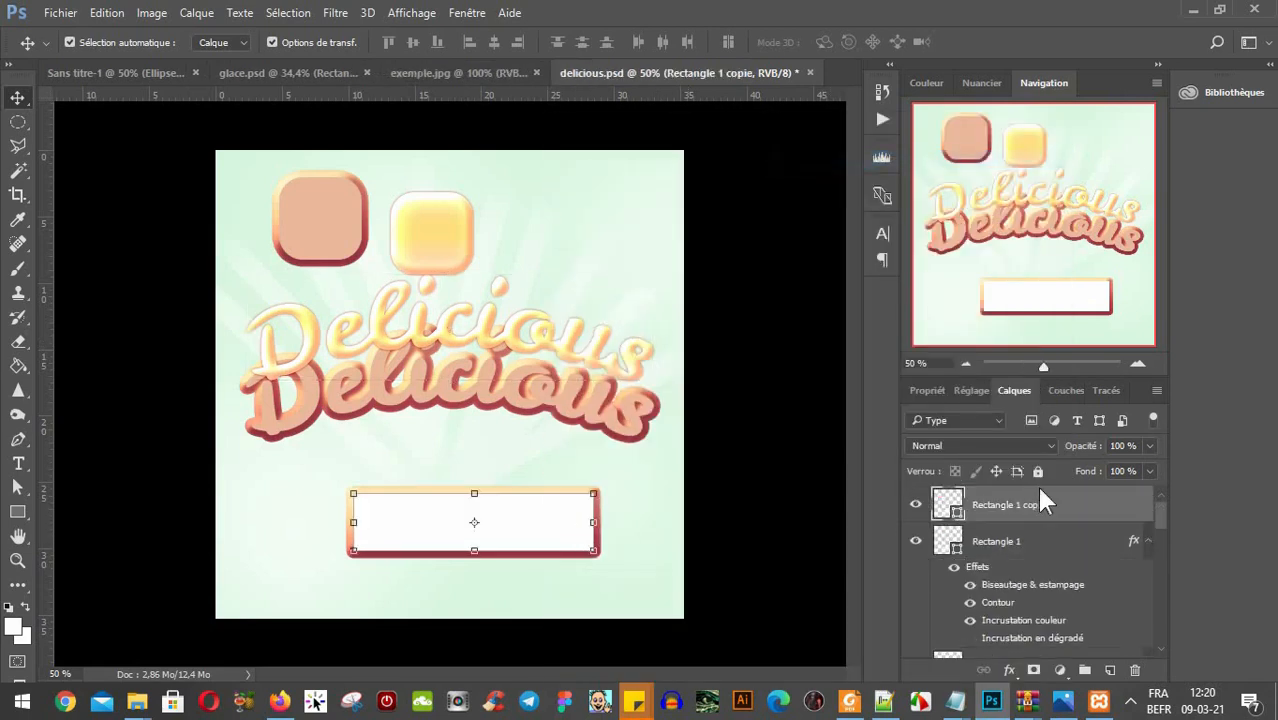
right_click(1045, 514)
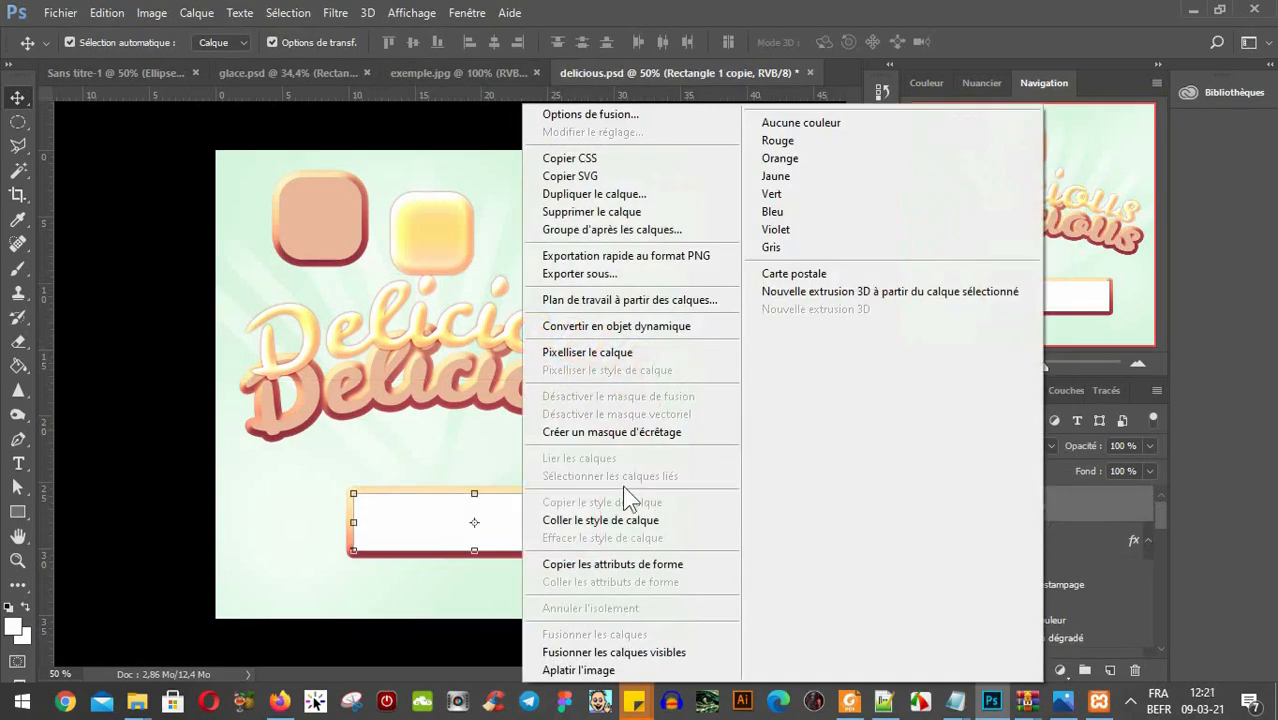
click(579, 519)
click(707, 533)
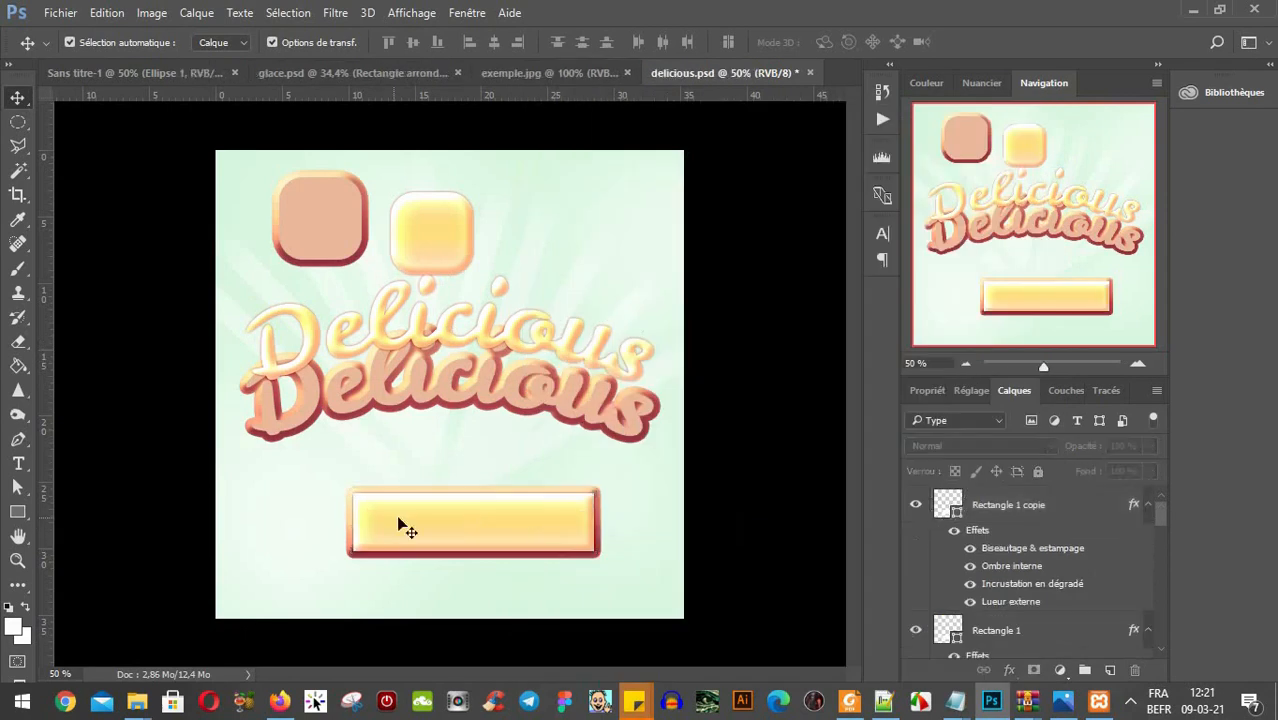
Delete both styled rectangles beneath the Delicious text.
click(530, 494)
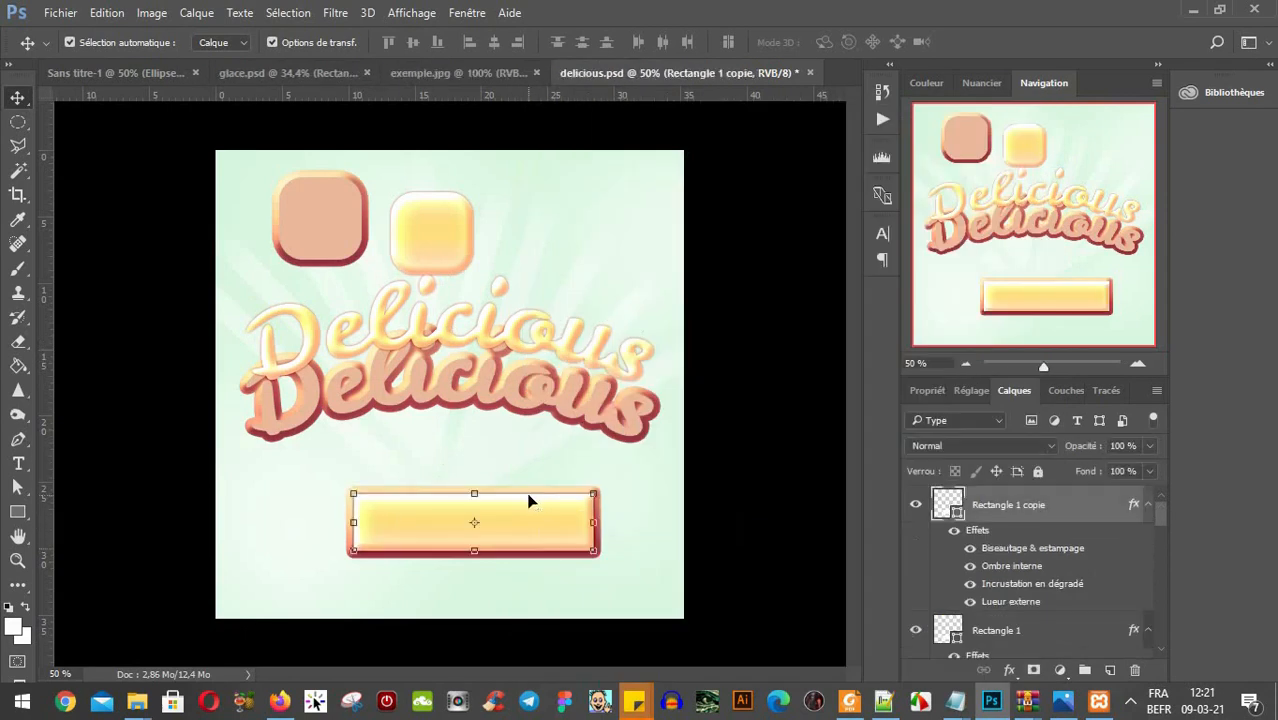
key(Delete)
click(538, 521)
key(Delete)
Show the hidden Calque 3 and Calque 3 copie layers with the heart, square and ring biscuit shapes.
scroll(1085, 555, up, 1)
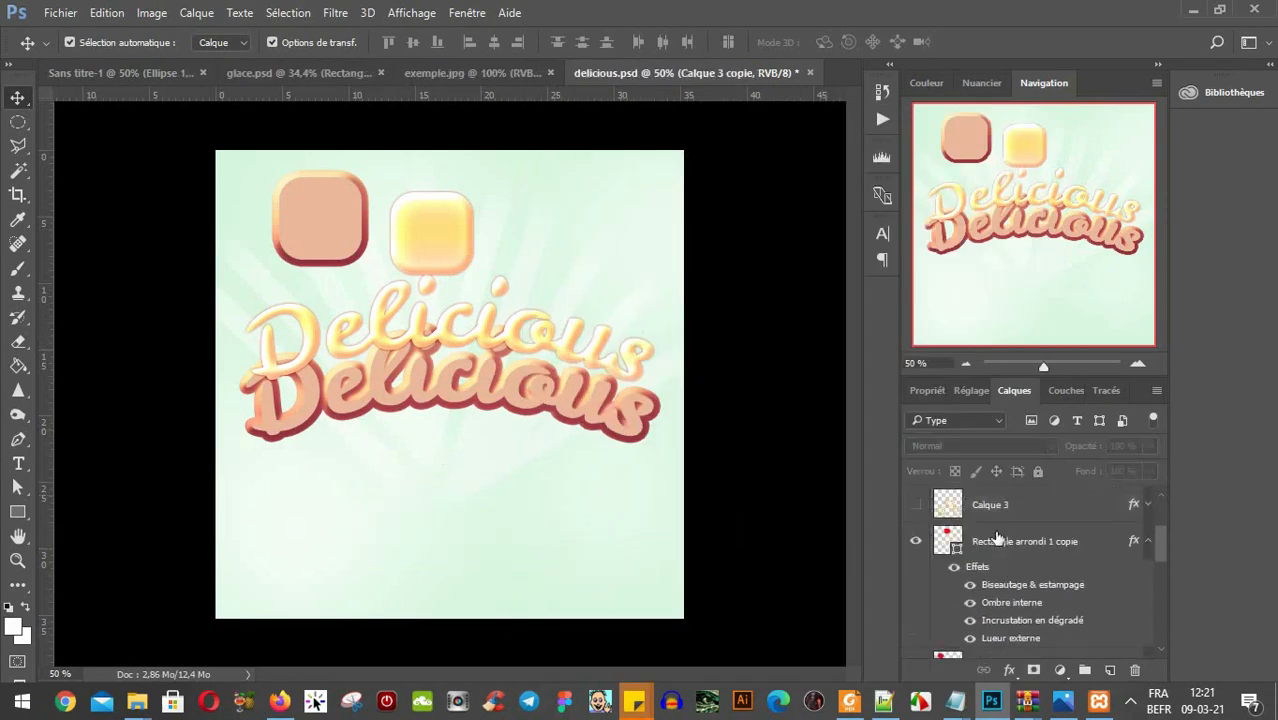
click(917, 506)
scroll(1018, 582, up, 1)
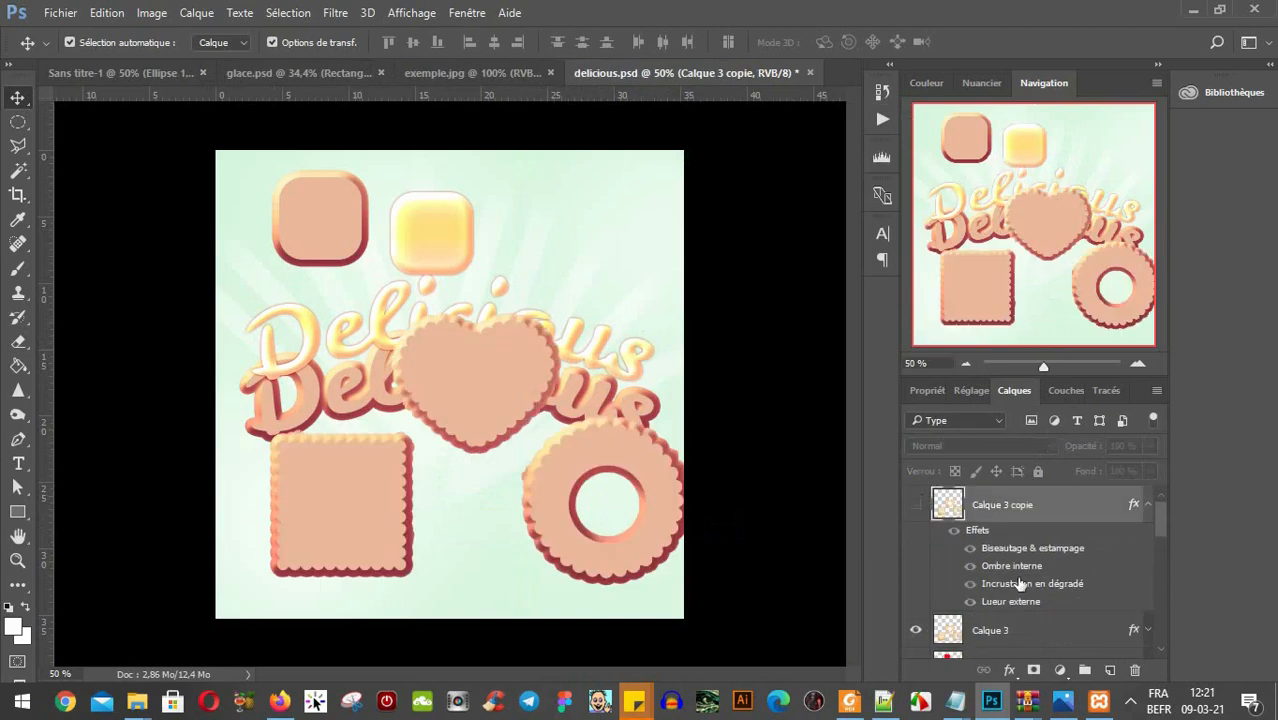
click(916, 506)
Move the pink Delicious text up to the top edge of the canvas.
click(566, 321)
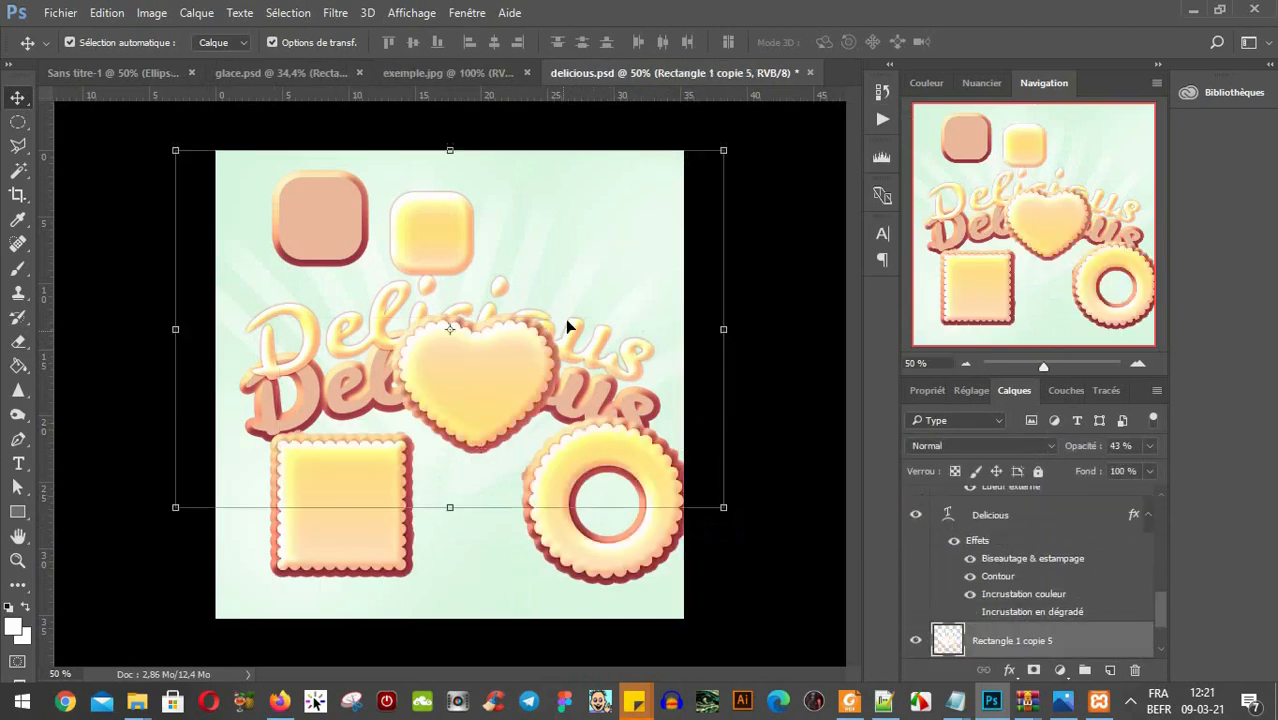
drag(590, 396, 602, 218)
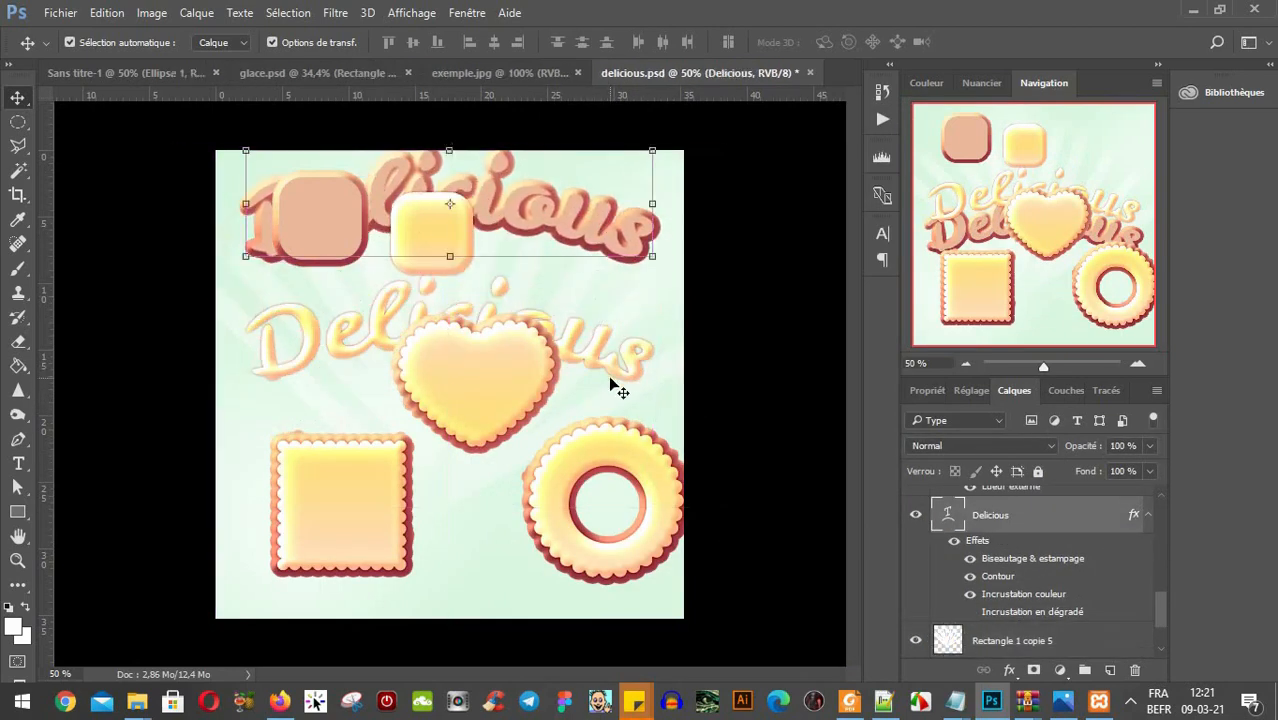
Move the yellow Delicious text on top of the pink Delicious text at the canvas's upper edge.
drag(620, 333, 598, 232)
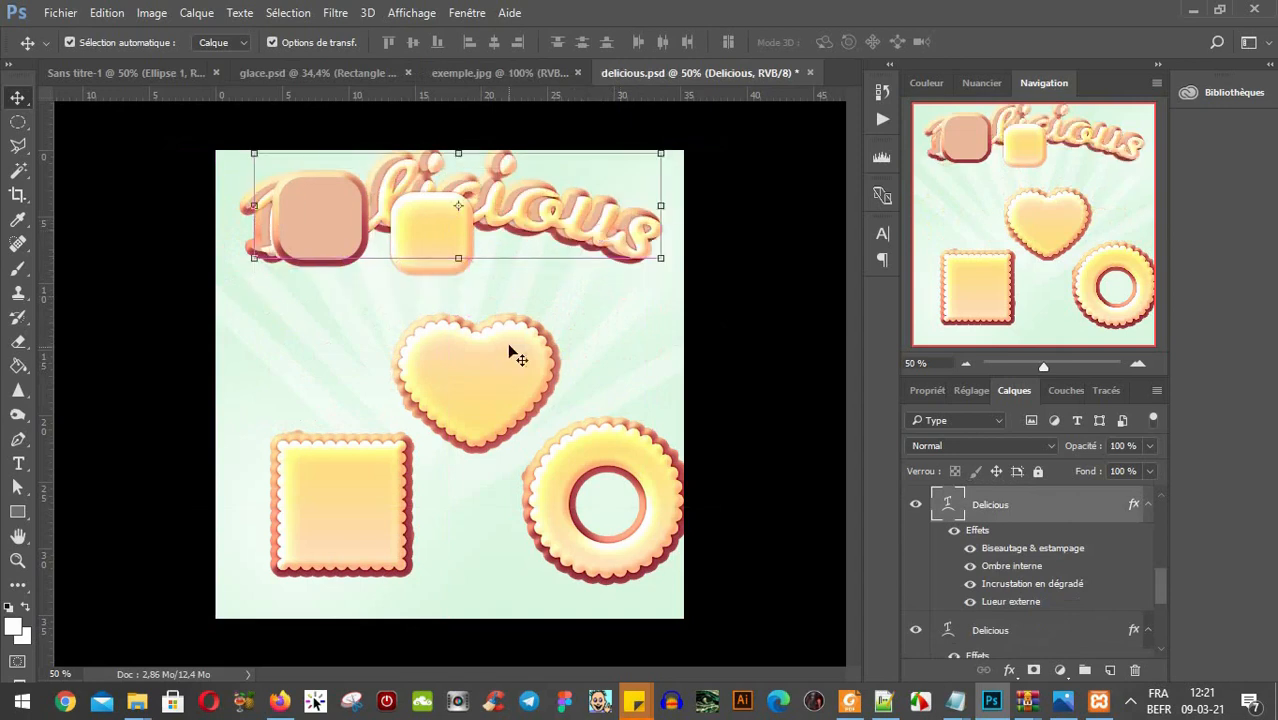
Hide all layer effects of Calque 3 copie and expand the effects list of Calque 3.
click(510, 377)
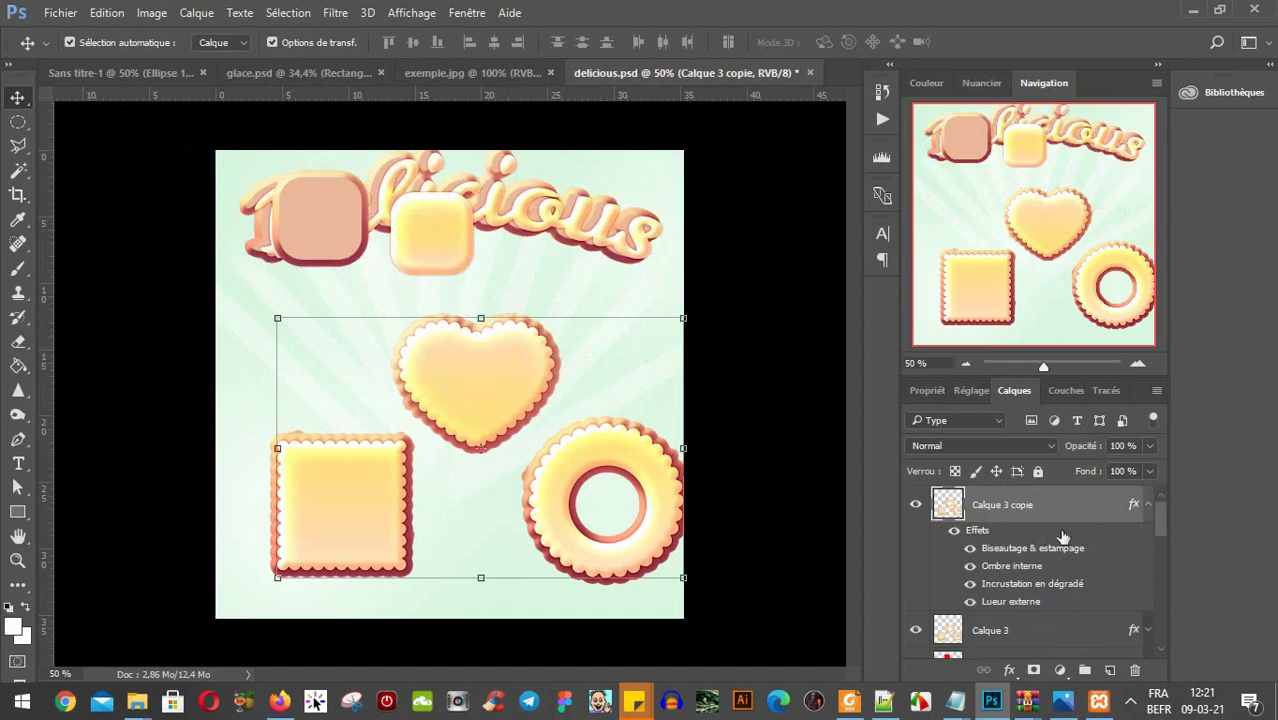
click(954, 530)
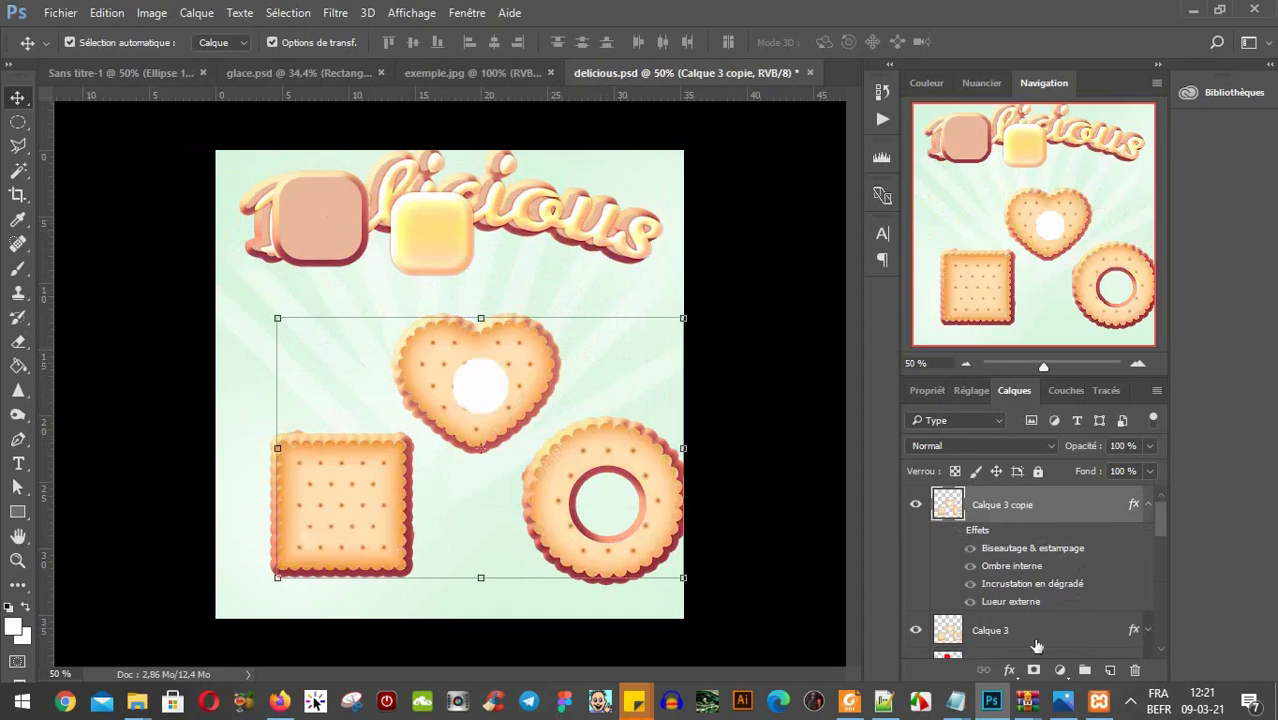
click(1149, 630)
Hide the layer effects of the upper Delicious text and collapse the effects lists of both Delicious layers.
scroll(980, 632, down, 3)
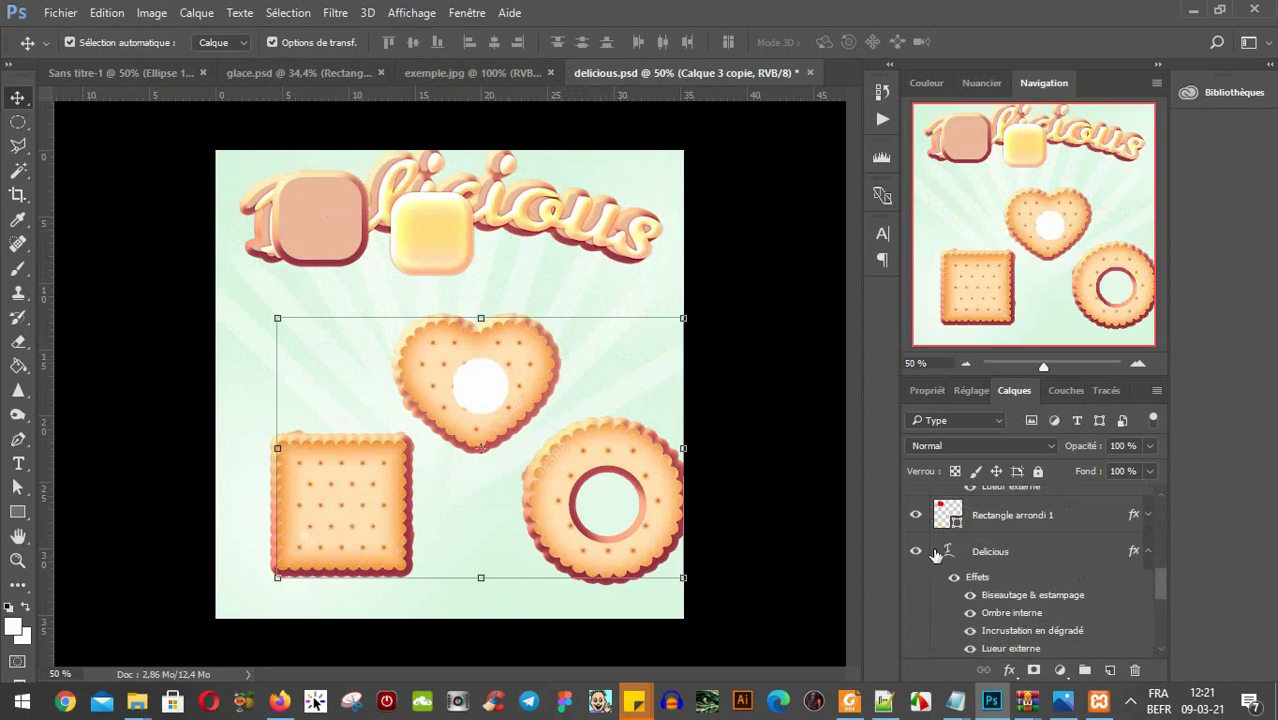
scroll(1027, 559, down, 1)
scroll(1000, 575, up, 1)
click(954, 578)
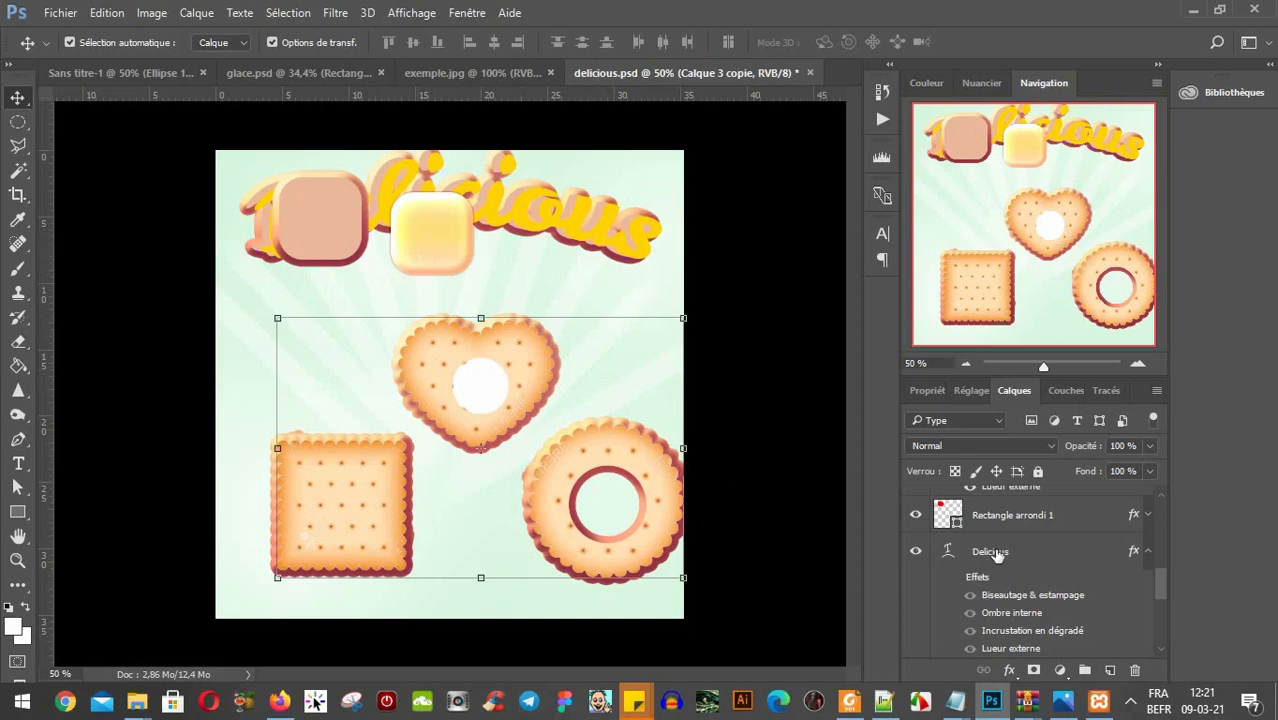
click(1149, 553)
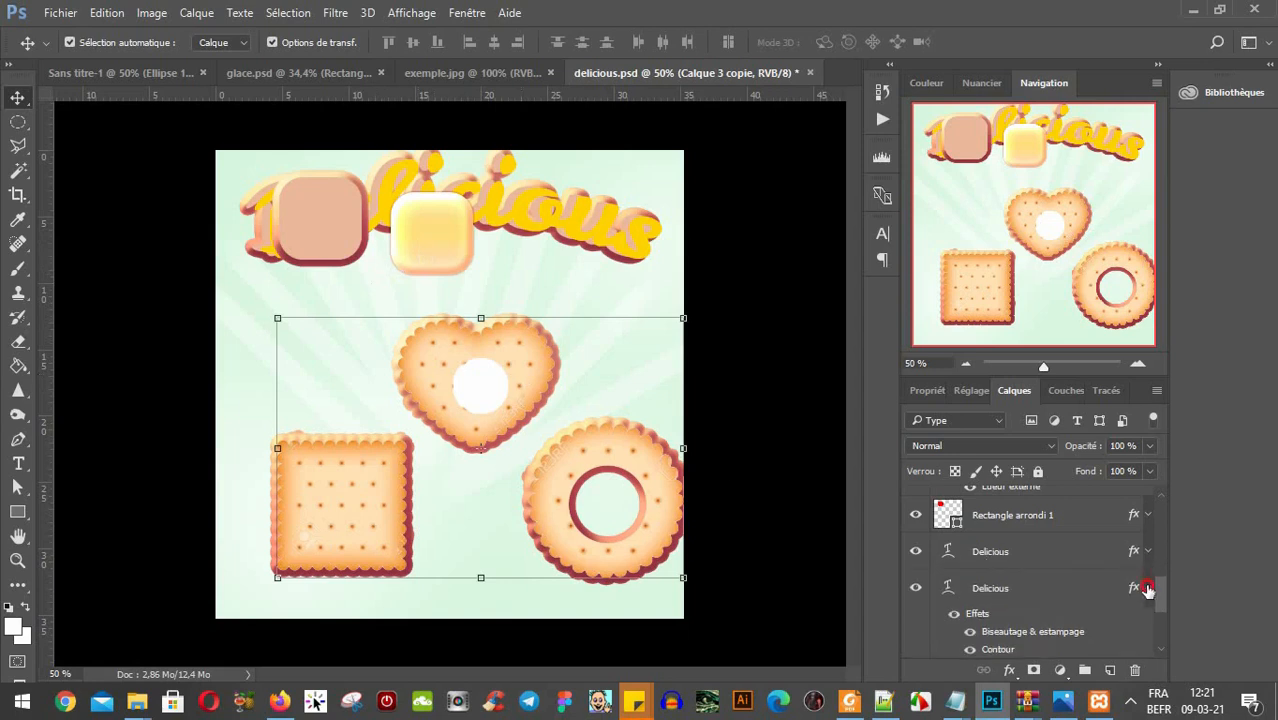
click(1147, 590)
scroll(1100, 595, down, 2)
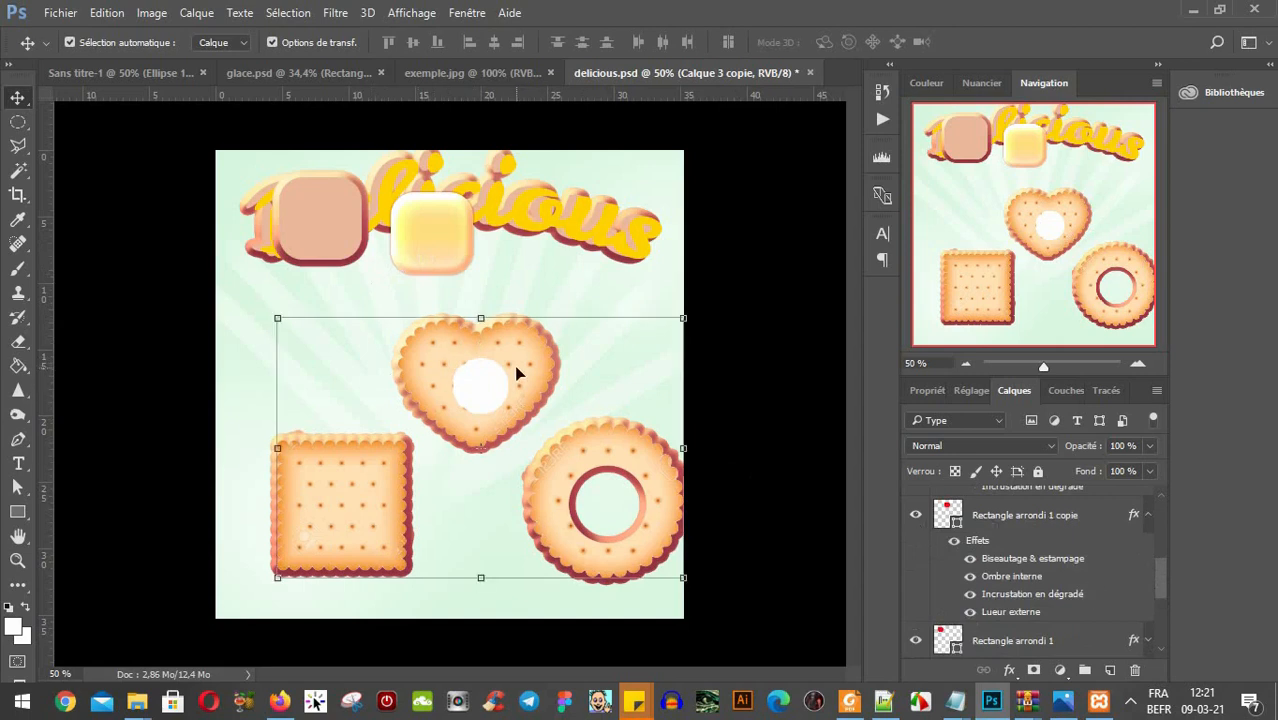
Hide all layer effects of Calque 3, the layer beneath Calque 3 copie.
click(549, 343)
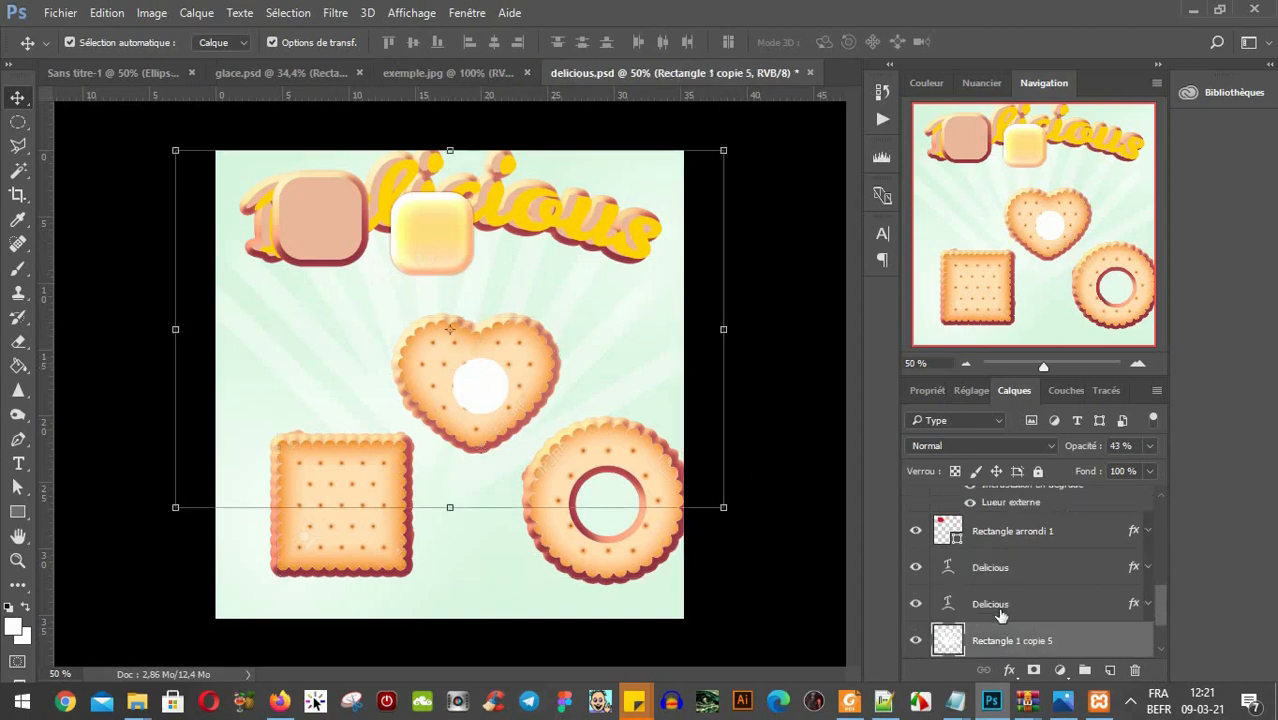
scroll(1000, 615, up, 5)
click(1014, 507)
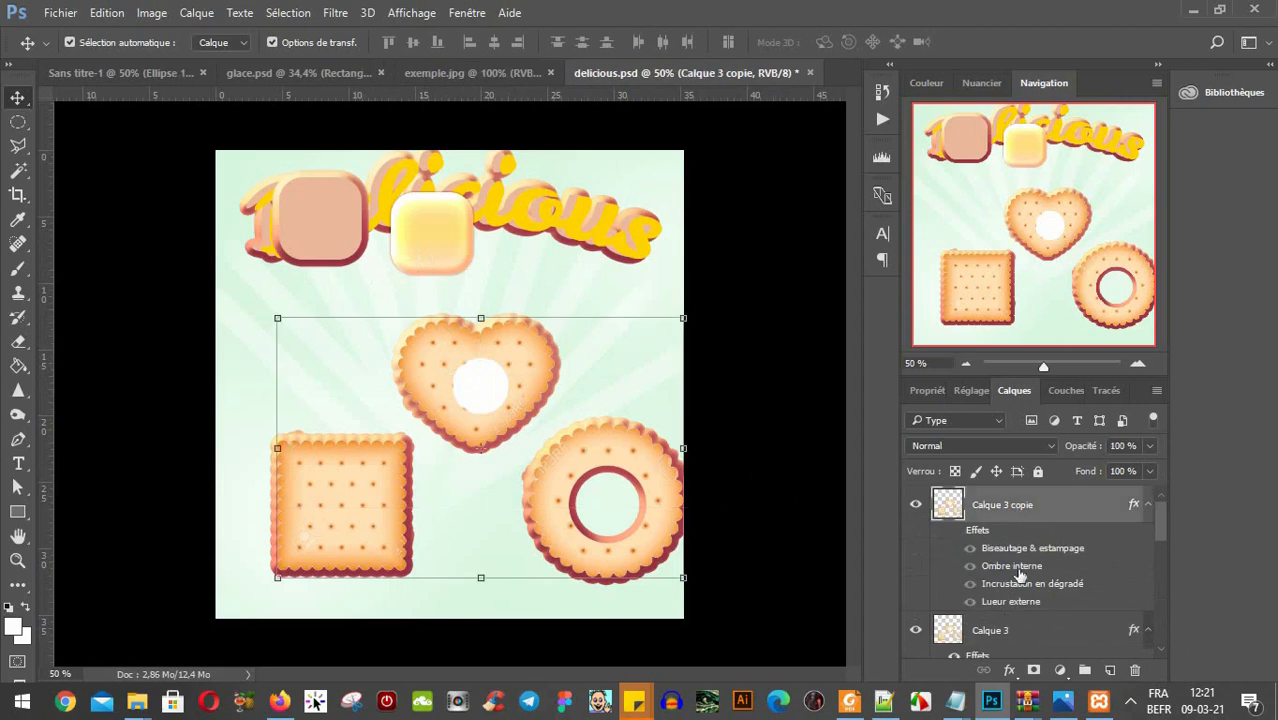
click(1001, 636)
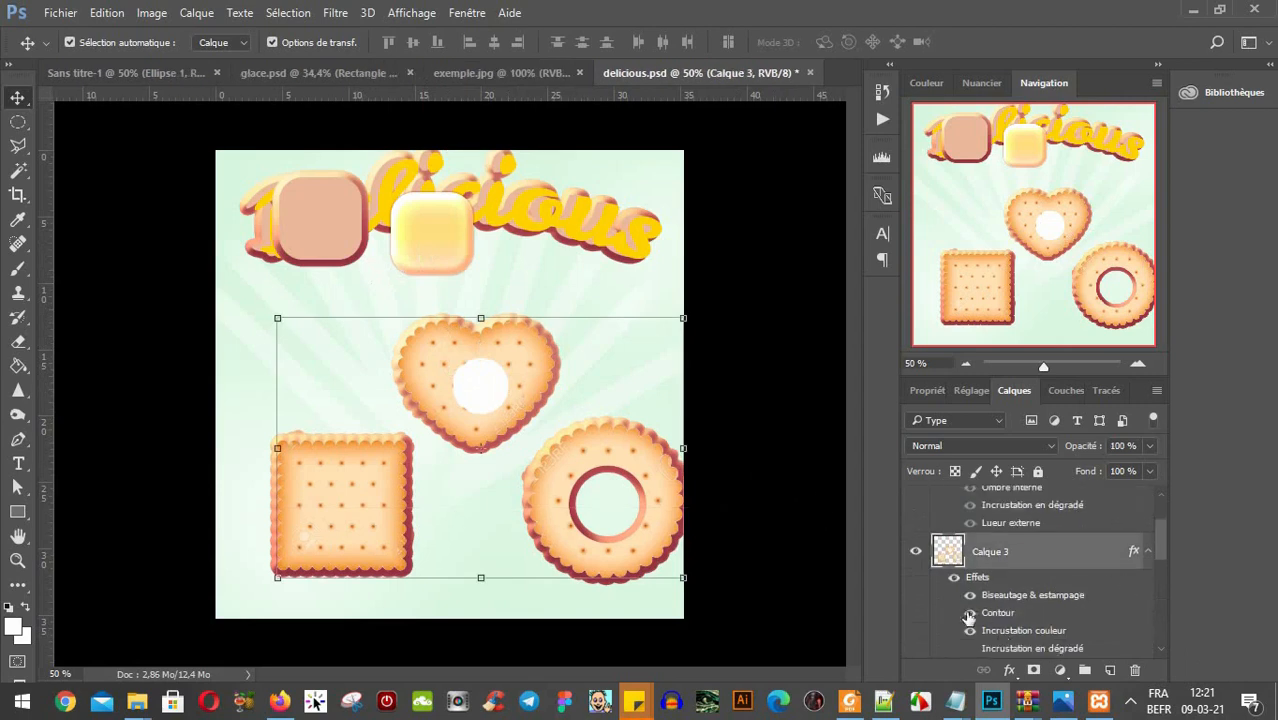
click(954, 579)
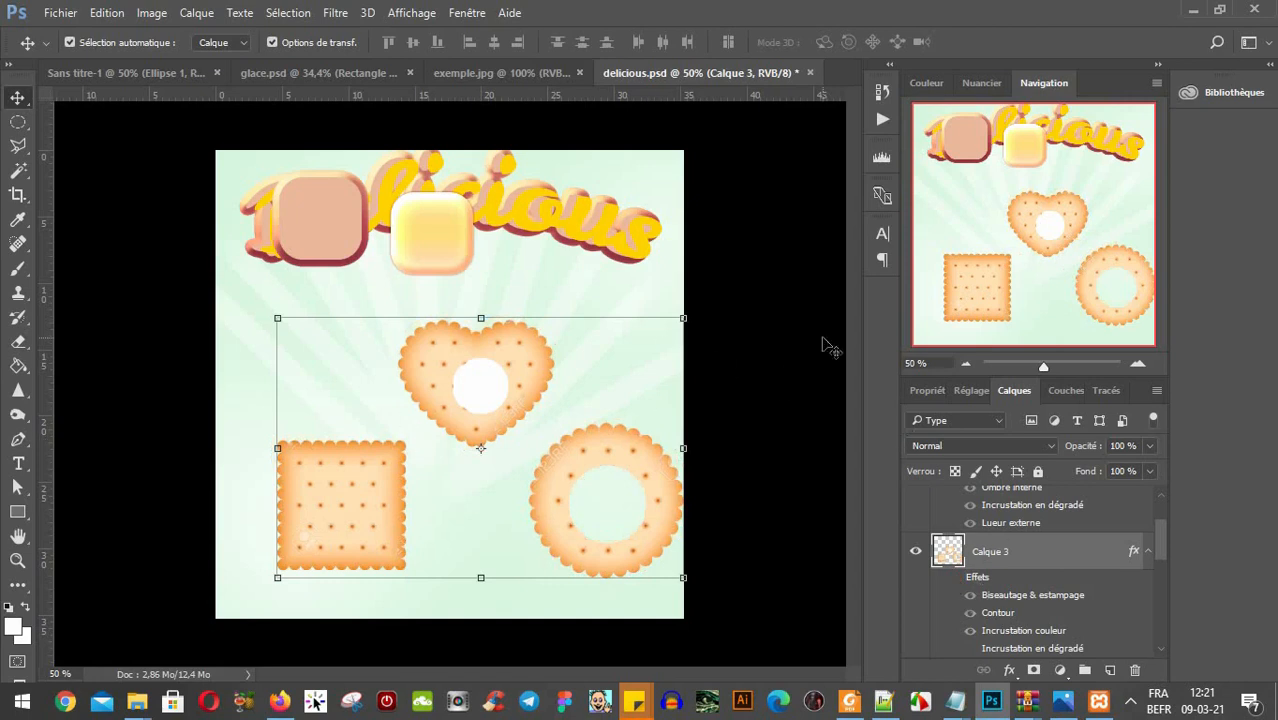
Try moving the Calque 3 copie biscuit shapes sideways and undo the move.
scroll(1100, 570, up, 2)
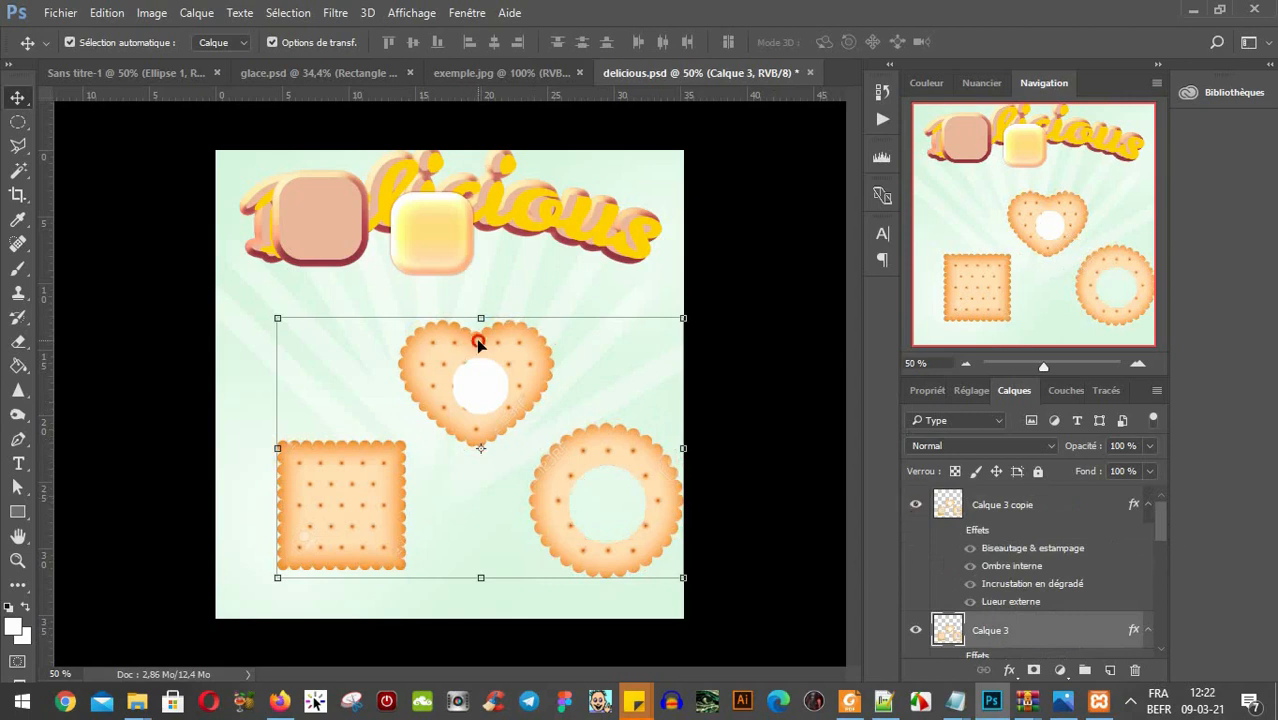
drag(483, 336, 597, 325)
key(ctrl+z)
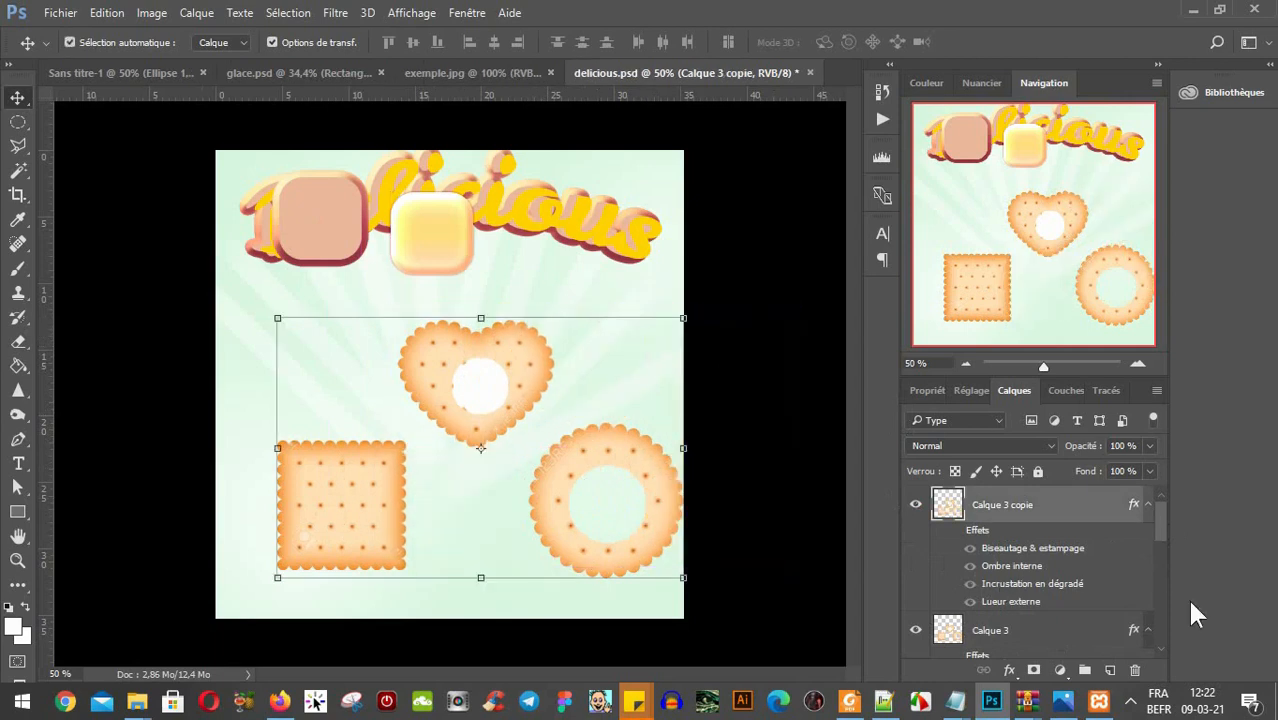
Turn the layer effects of Calque 3 and Calque 3 copie back on.
drag(1163, 519, 1156, 537)
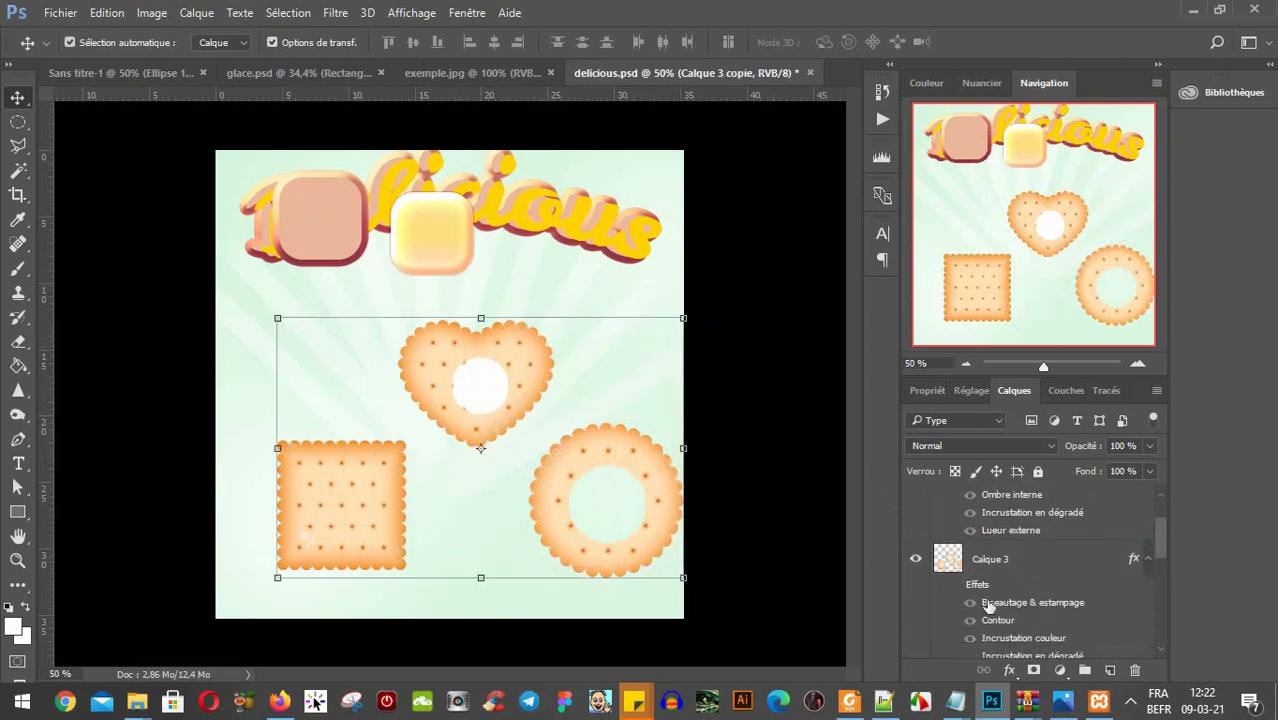
click(955, 586)
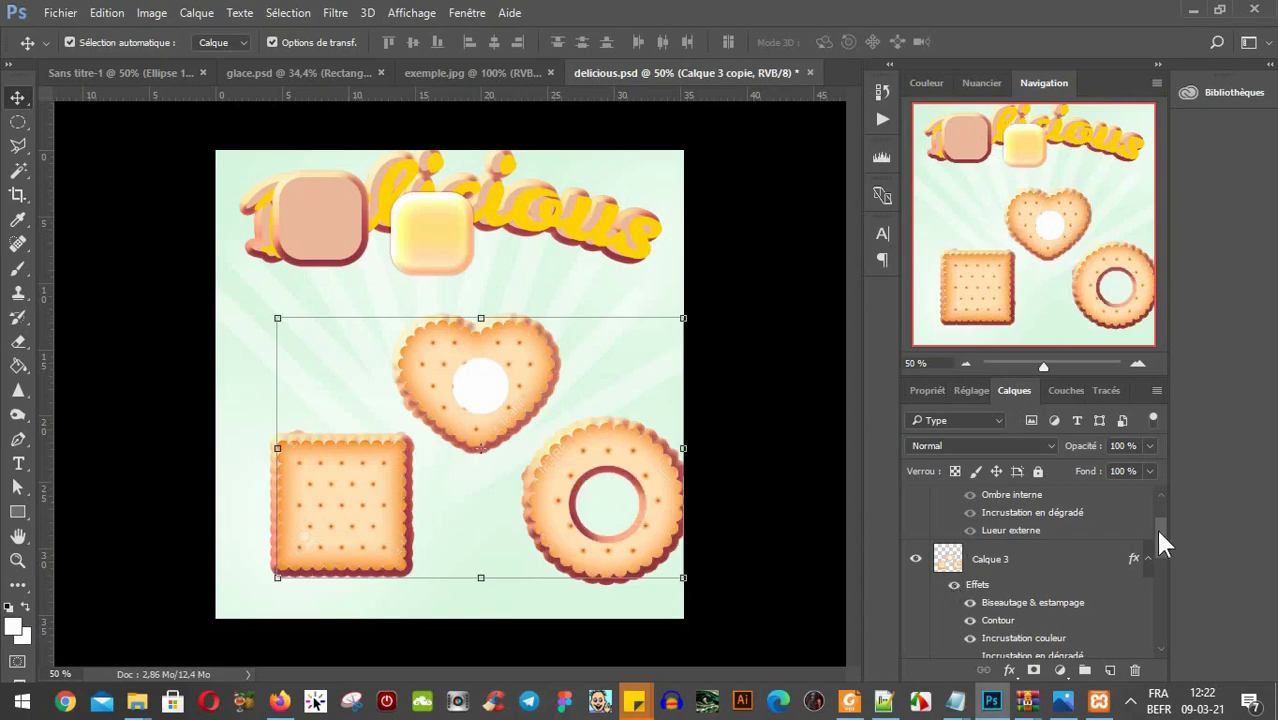
drag(1155, 526, 1163, 515)
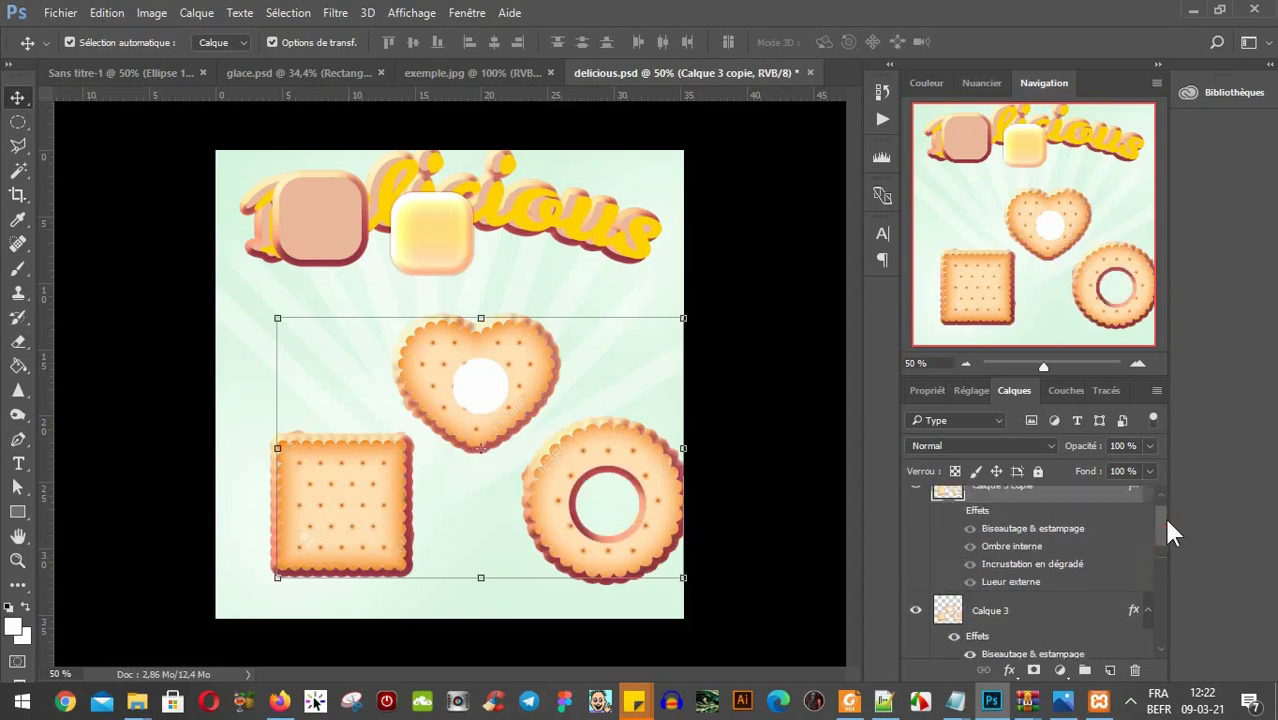
click(956, 512)
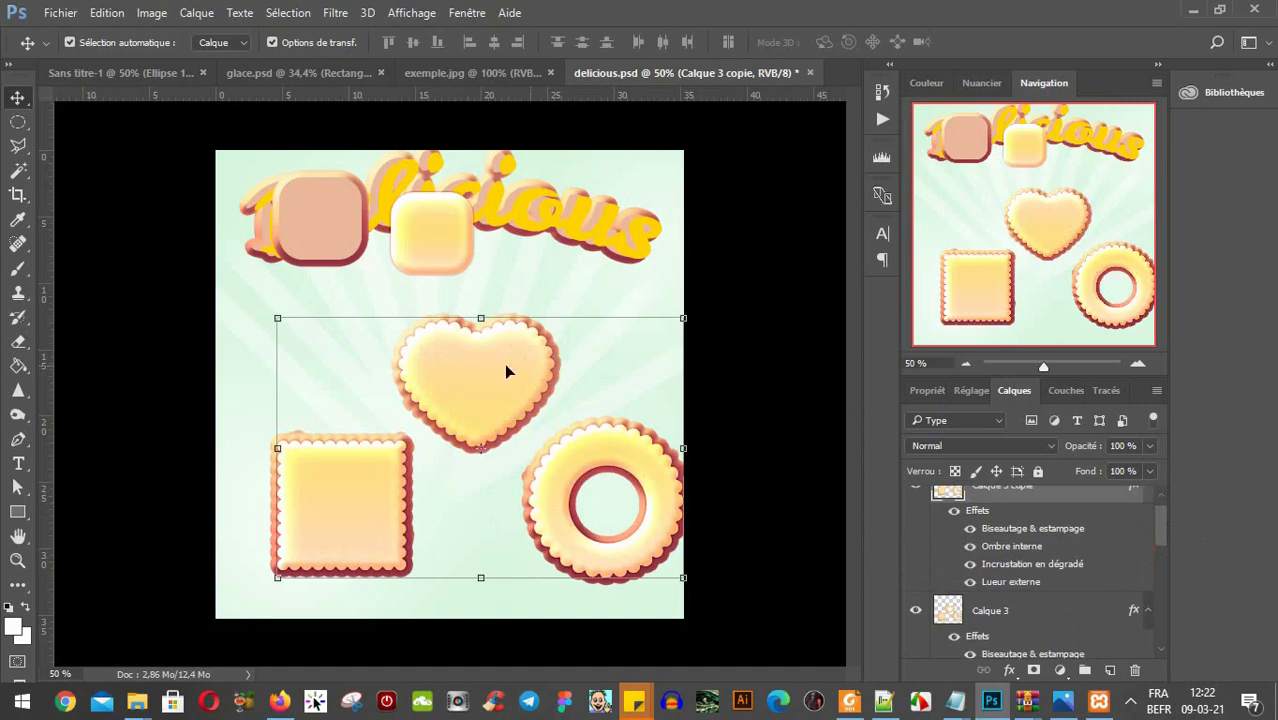
Move the biscuit shapes toward the canvas's lower-left area and shift the yellow Delicious text slightly left over the pink one.
drag(488, 420, 398, 568)
click(604, 210)
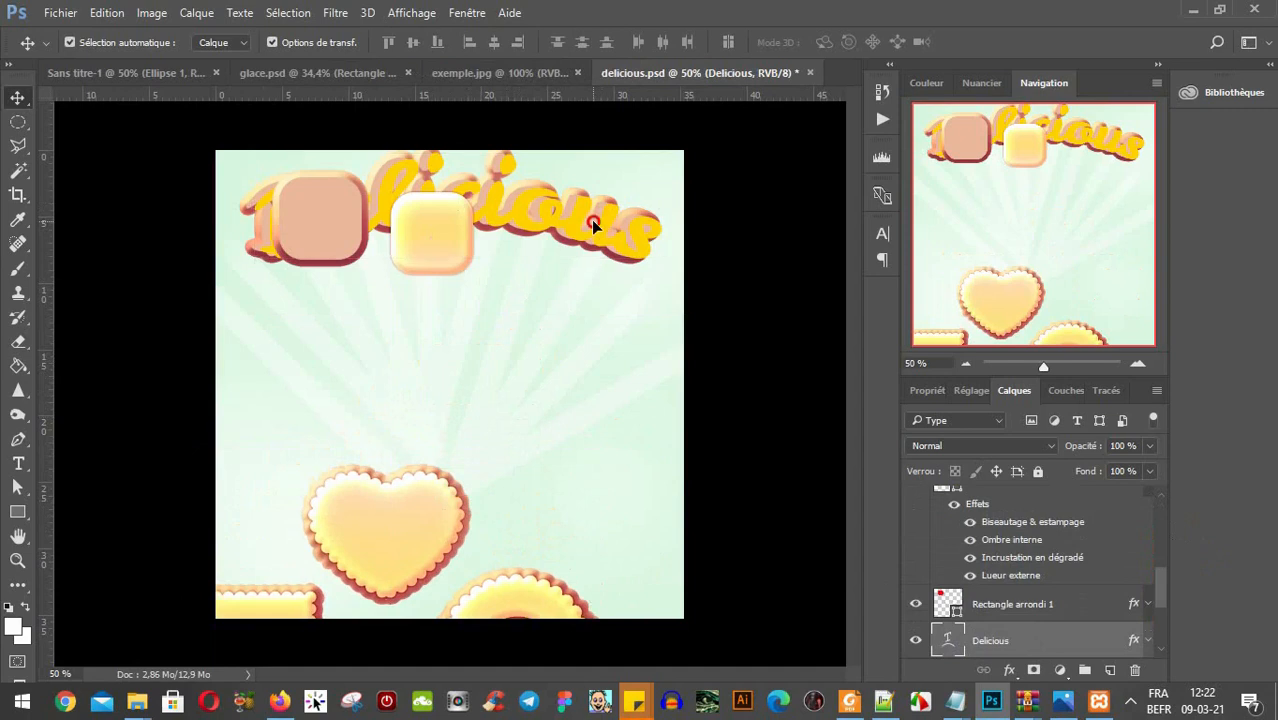
drag(588, 226, 580, 223)
Paste the copied layer style onto the upper Delicious text and deselect the layer.
right_click(1012, 636)
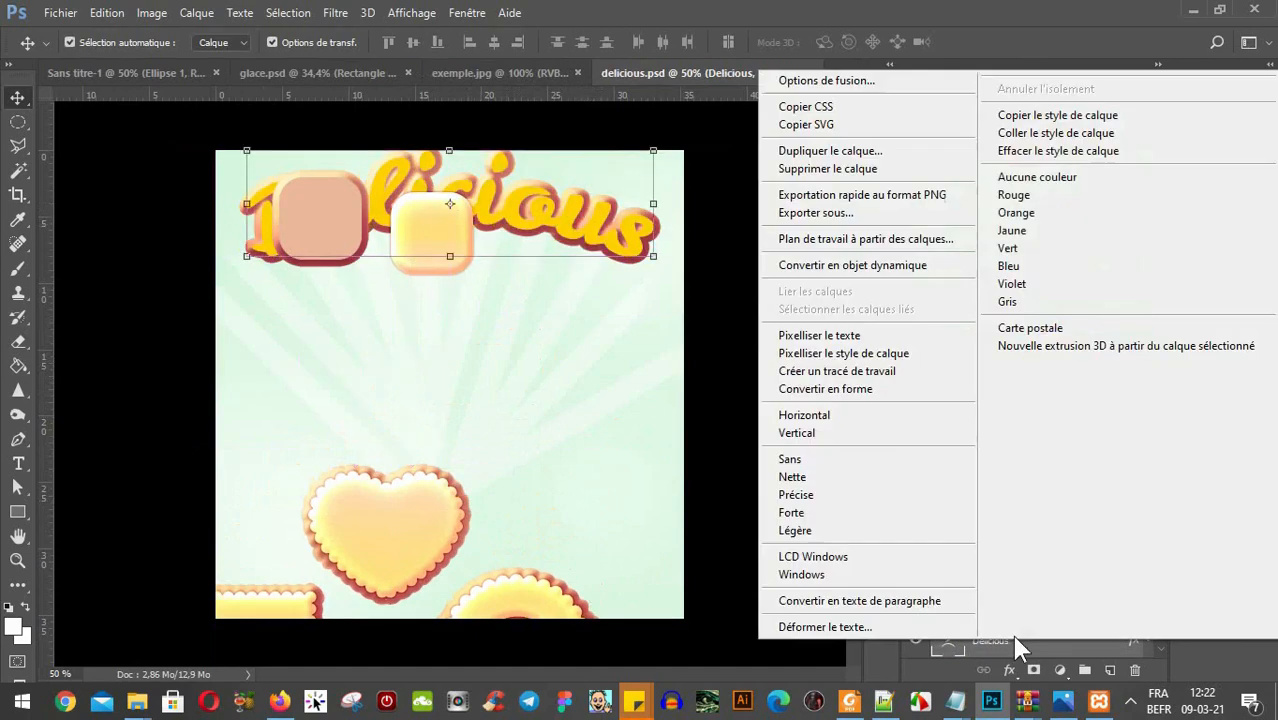
click(1041, 137)
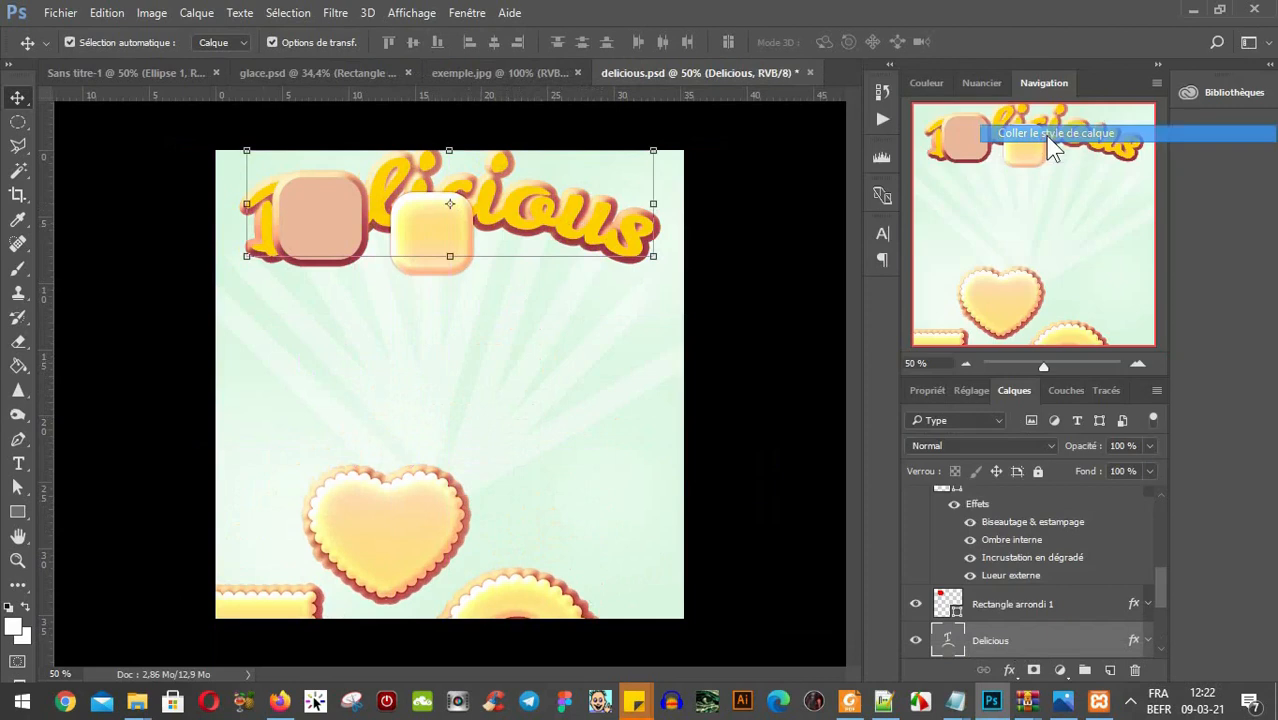
click(712, 296)
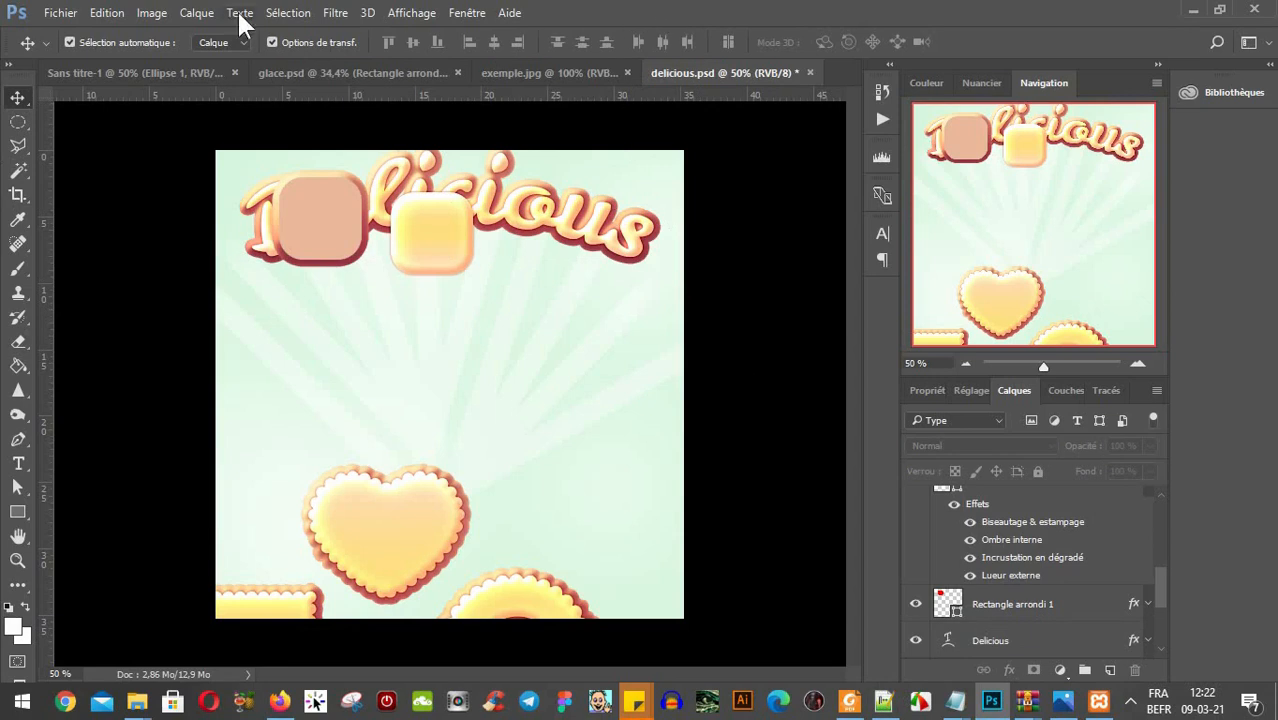
Display the collection of predefined layer styles.
click(462, 13)
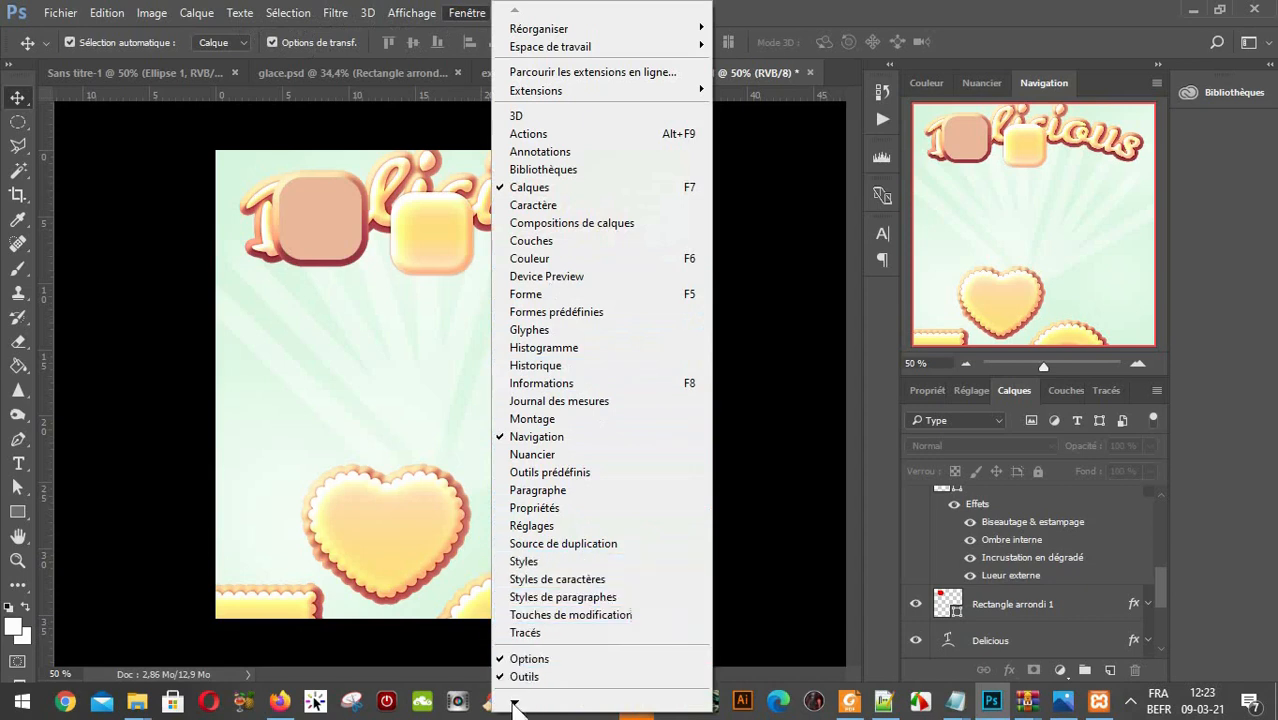
mouse_move(514, 705)
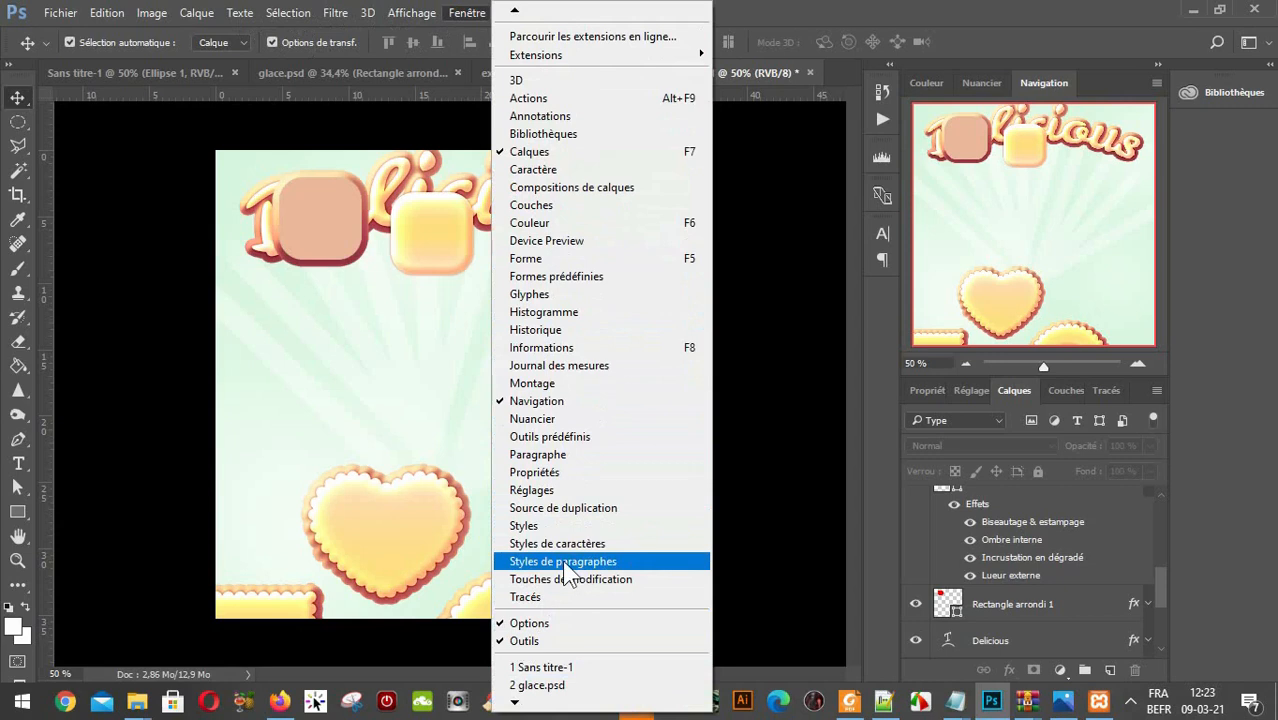
click(551, 526)
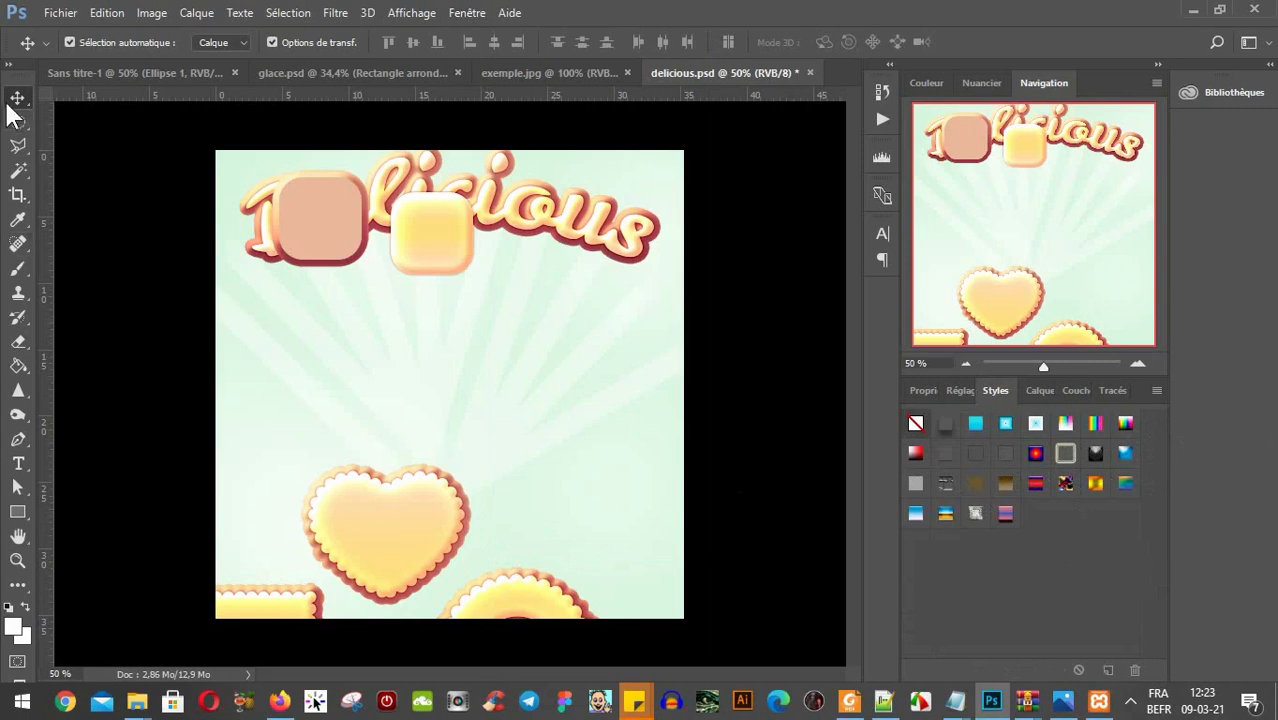
Draw a white rectangle about 536 × 230 px between the Delicious text and the heart.
click(17, 512)
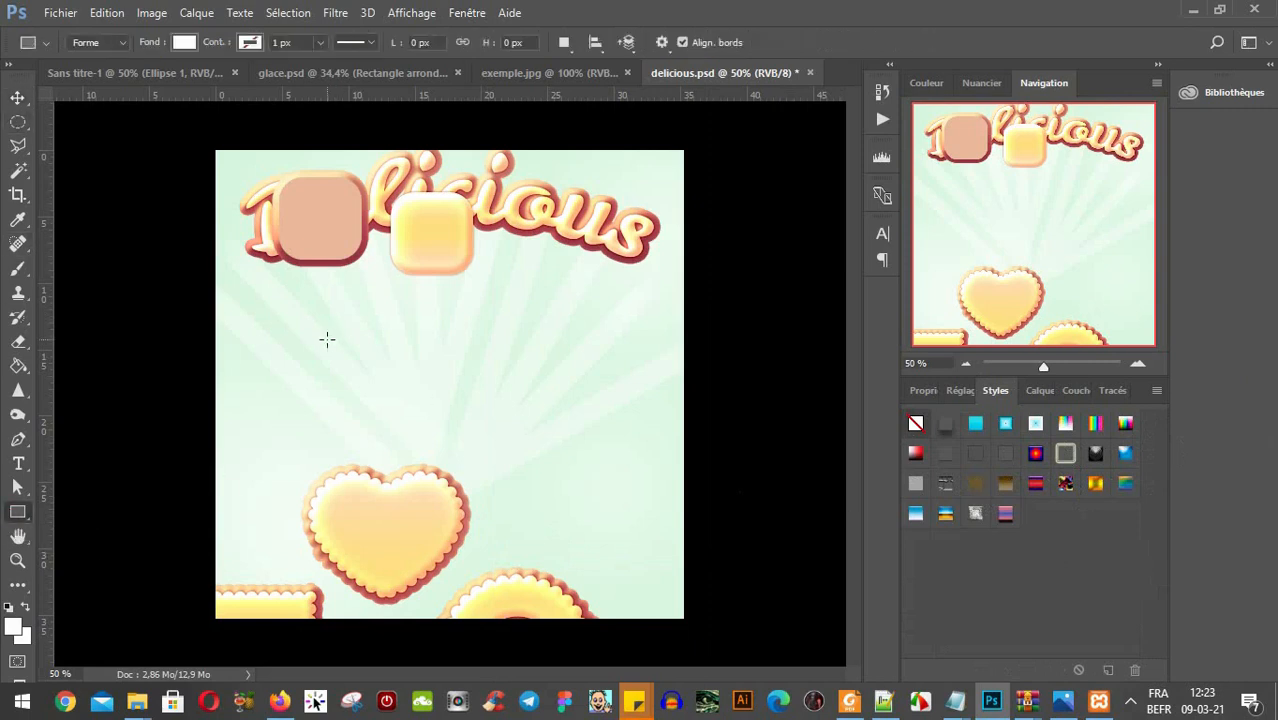
mouse_move(325, 330)
mouse_down()
mouse_move(496, 431)
mouse_move(577, 438)
mouse_up()
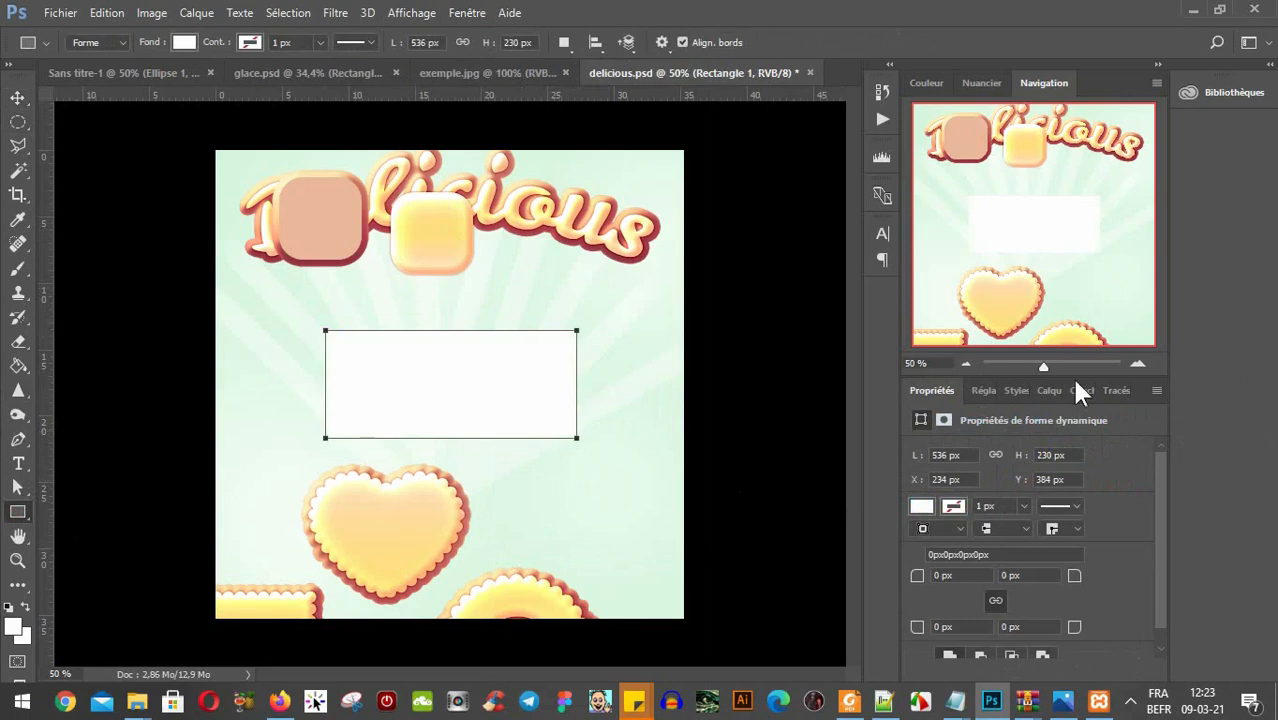
Apply the predefined drop shadow style to the new white rectangle.
click(1013, 390)
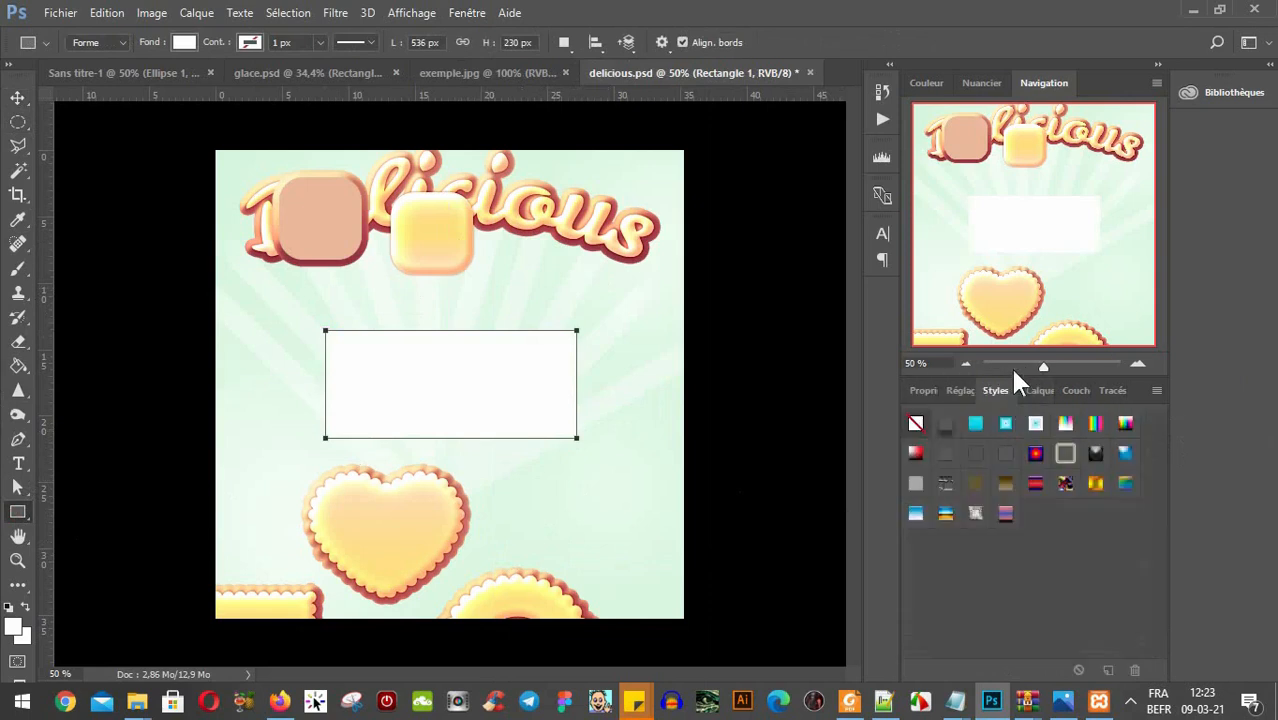
click(466, 14)
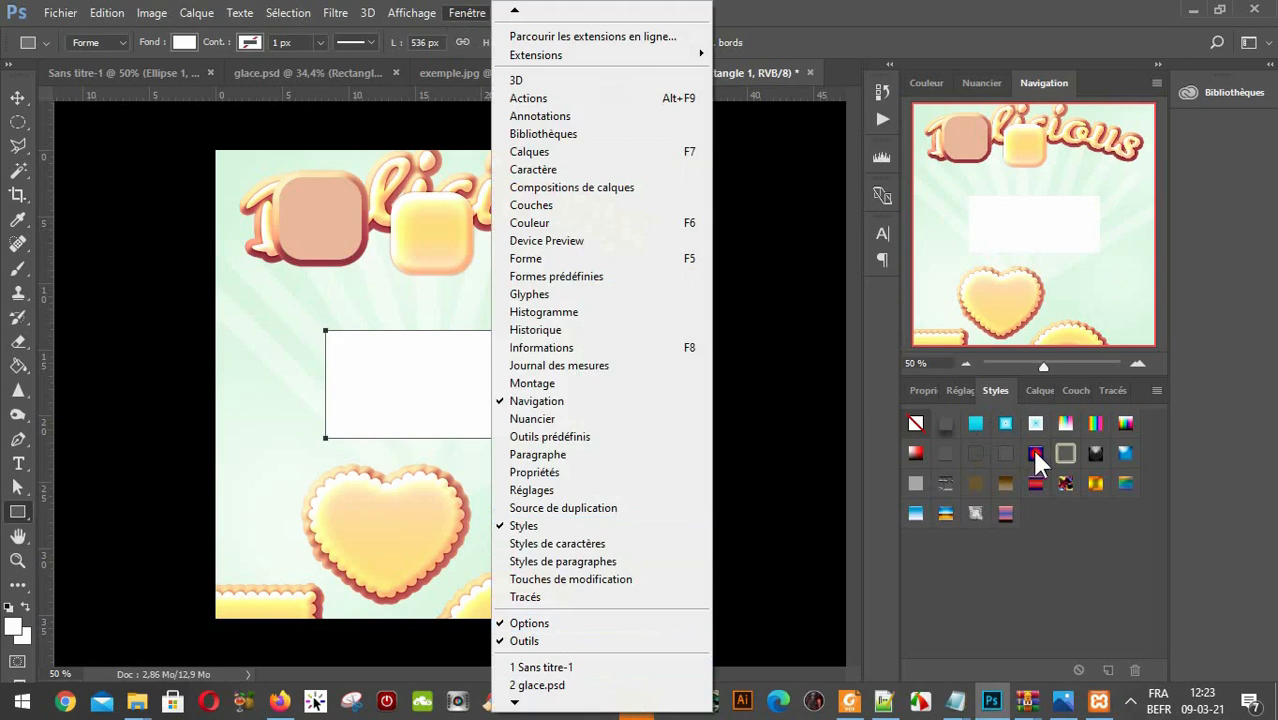
click(964, 432)
click(946, 426)
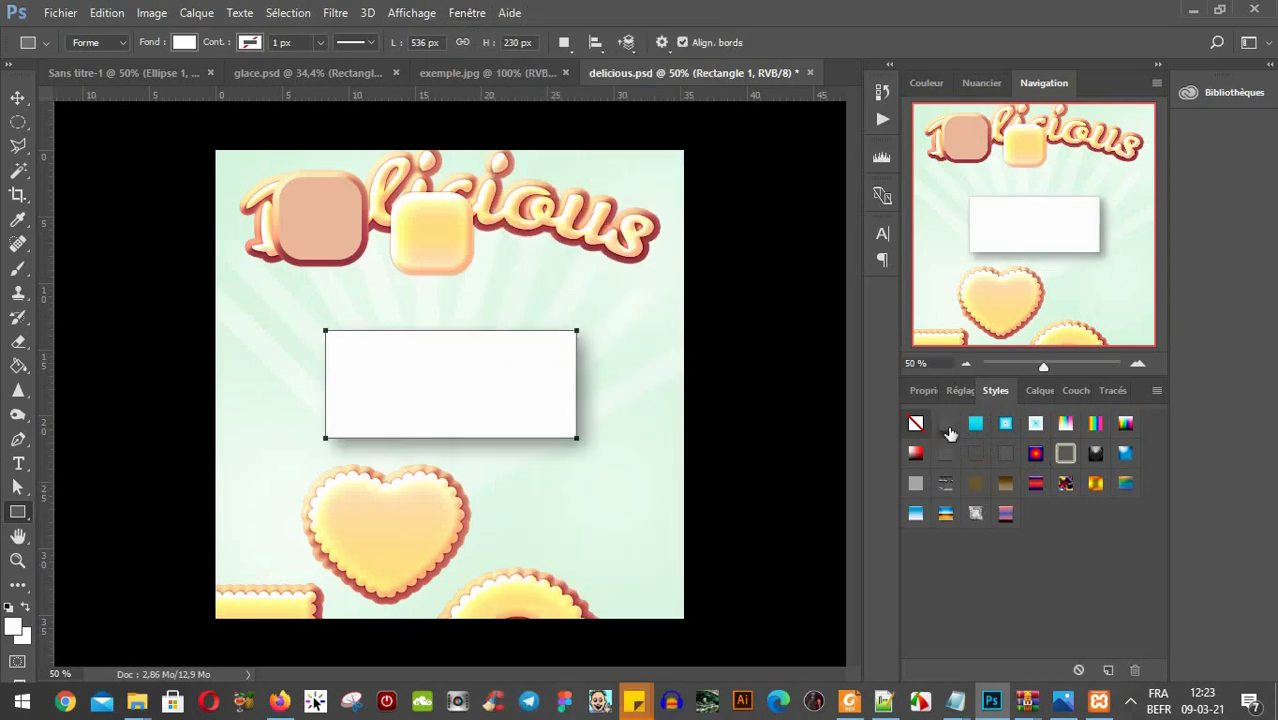
Move the shadowed rectangle slightly up and left, and set its fill opacity to 0 %.
click(18, 97)
drag(516, 385, 496, 360)
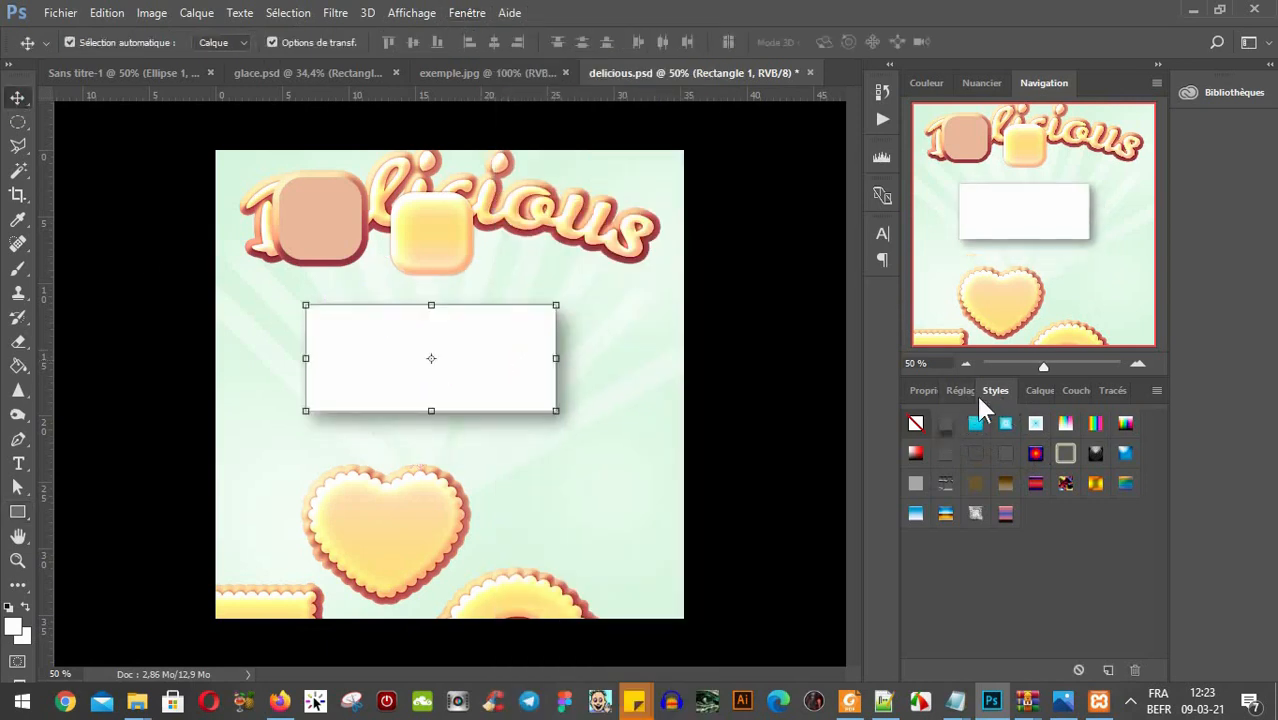
click(1036, 392)
click(1149, 471)
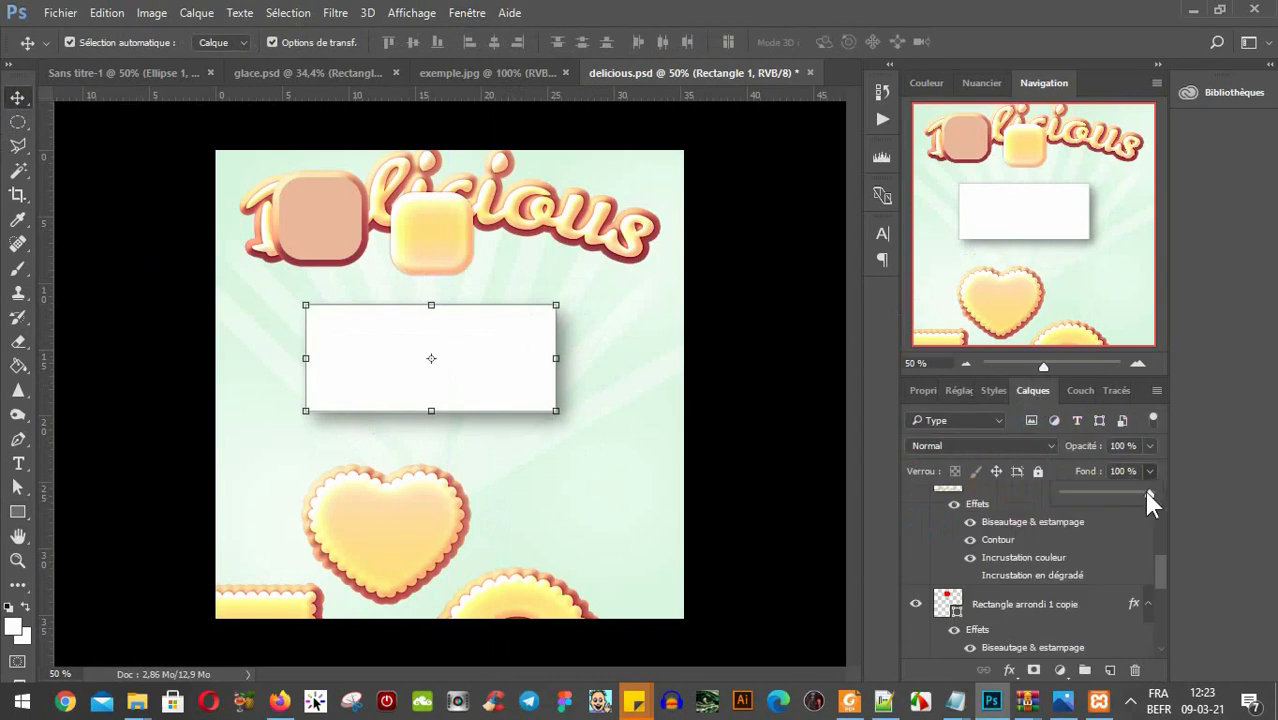
drag(1097, 495, 1056, 495)
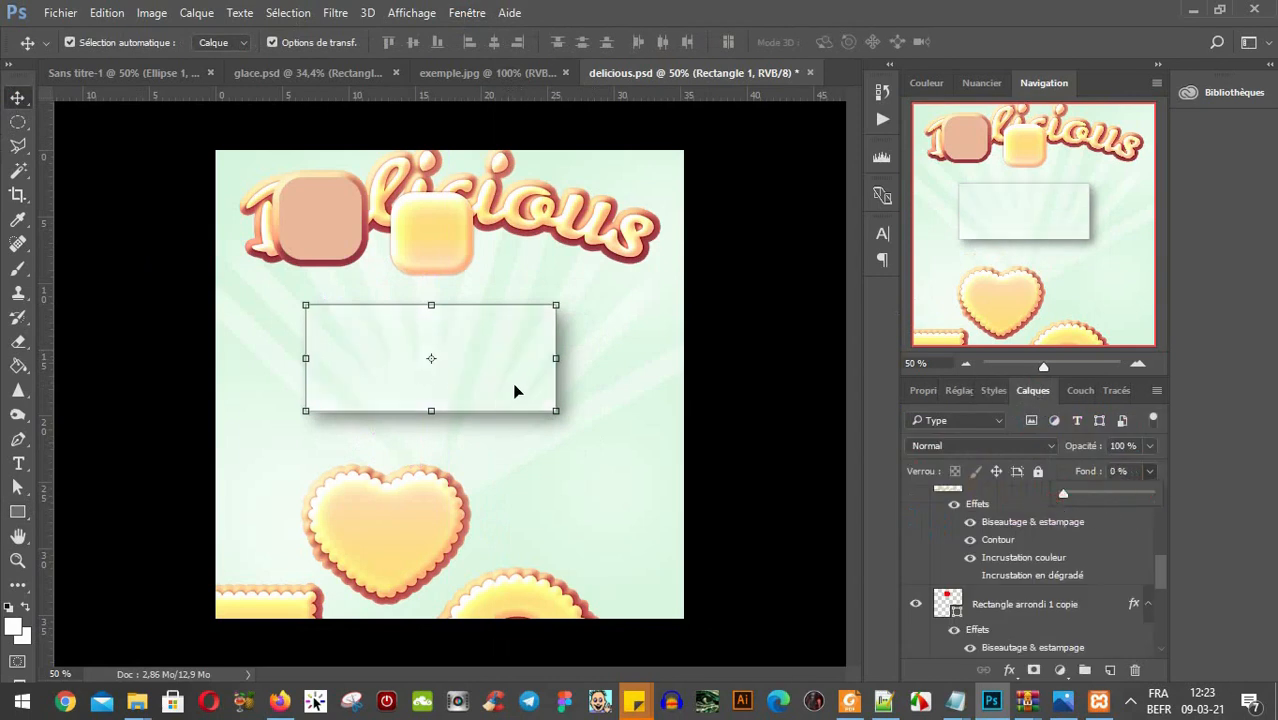
Apply the predefined two-tone blue style to the rectangle and move it down and right, just above the heart.
click(996, 391)
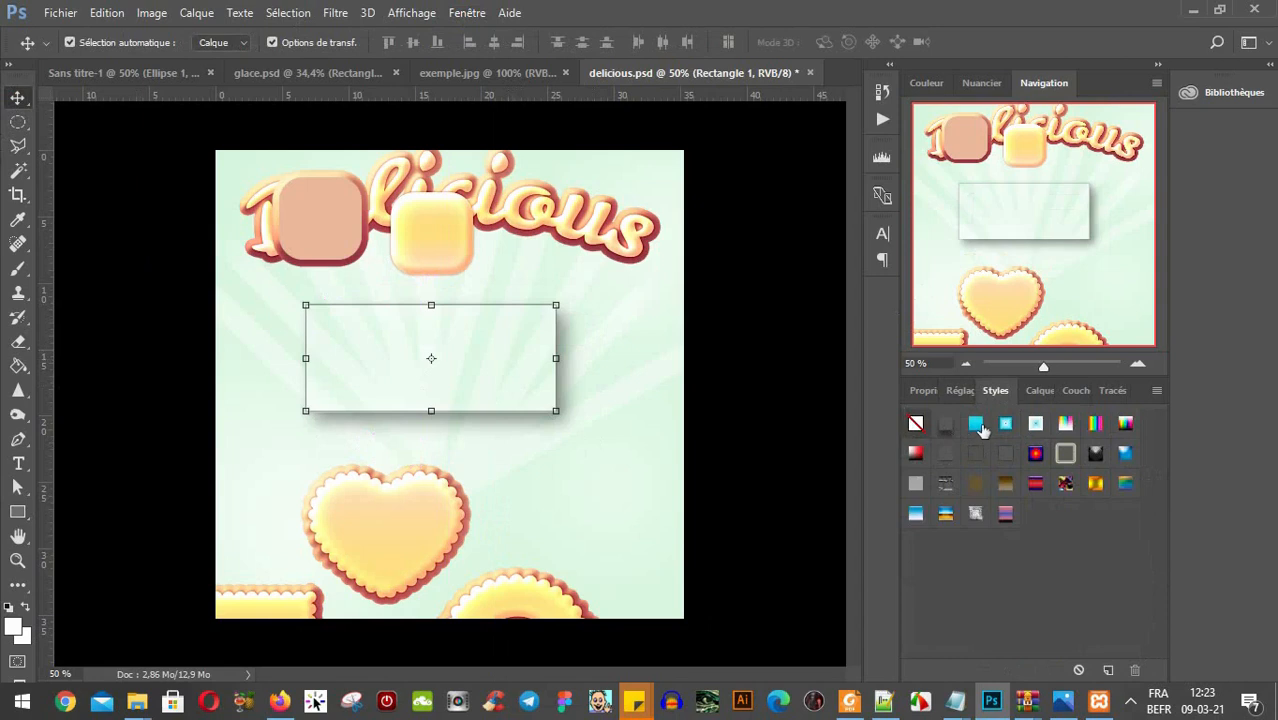
click(768, 424)
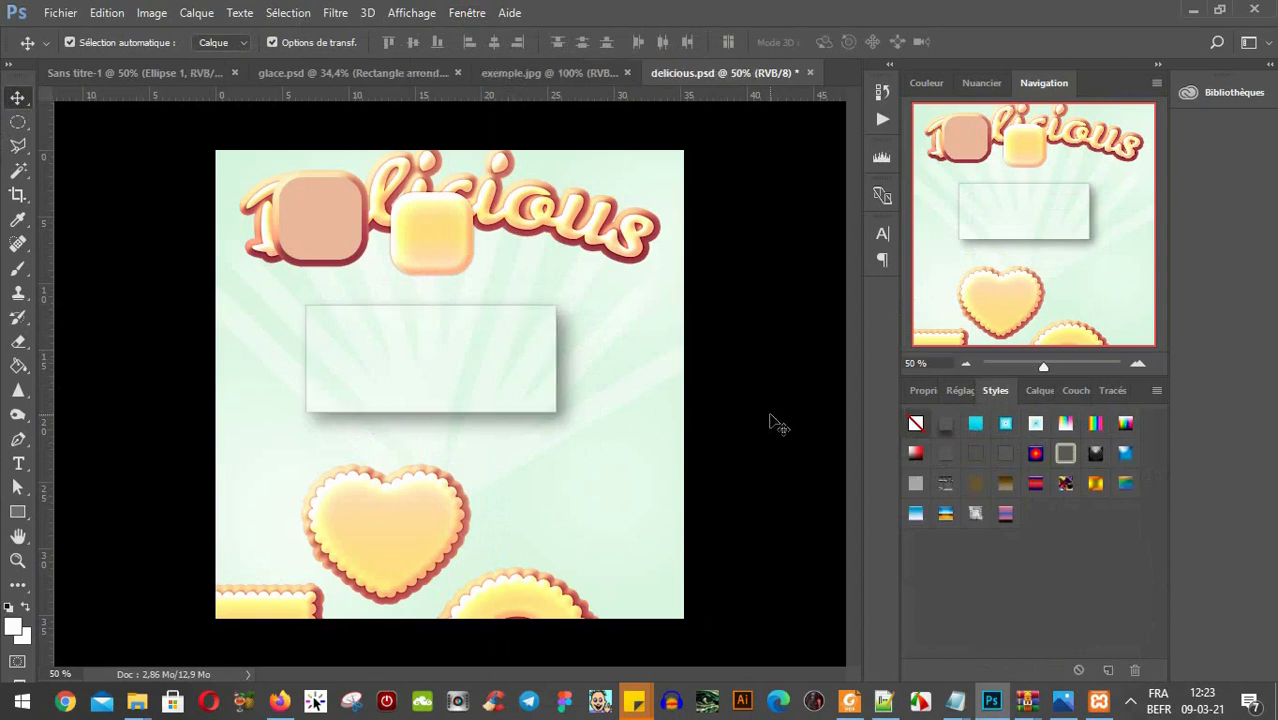
click(485, 408)
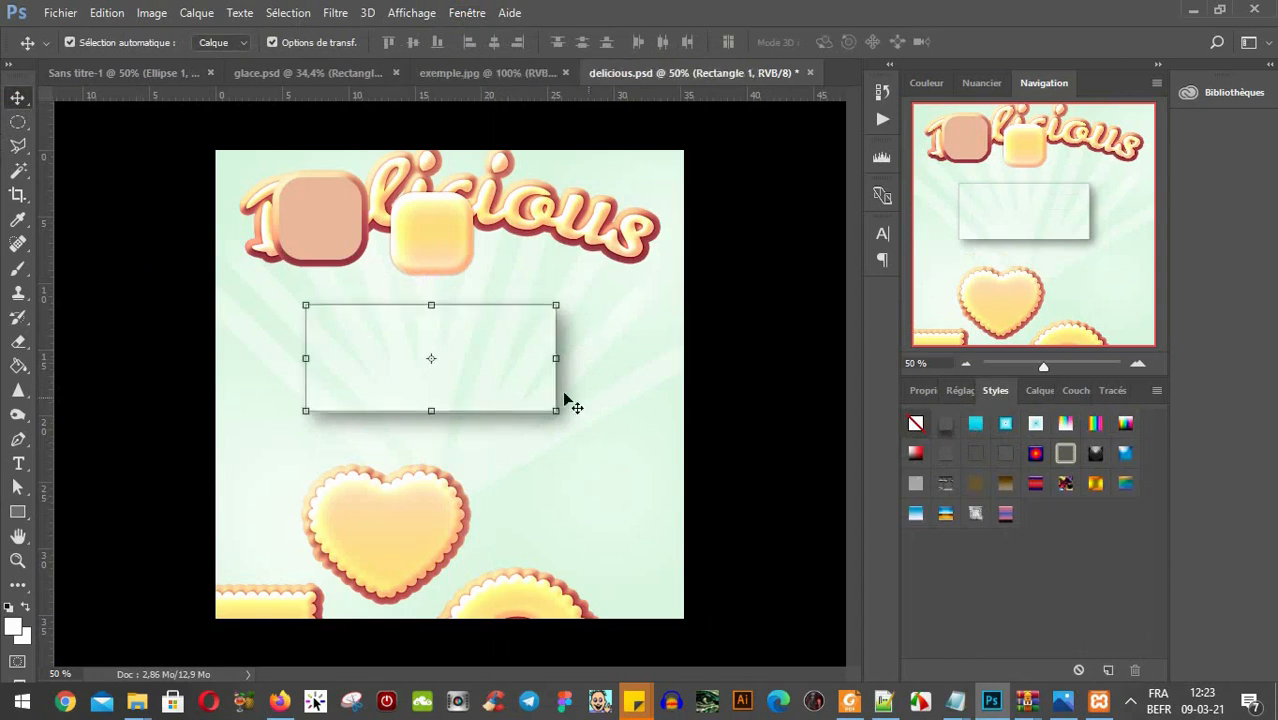
click(975, 423)
click(648, 422)
drag(527, 370, 593, 415)
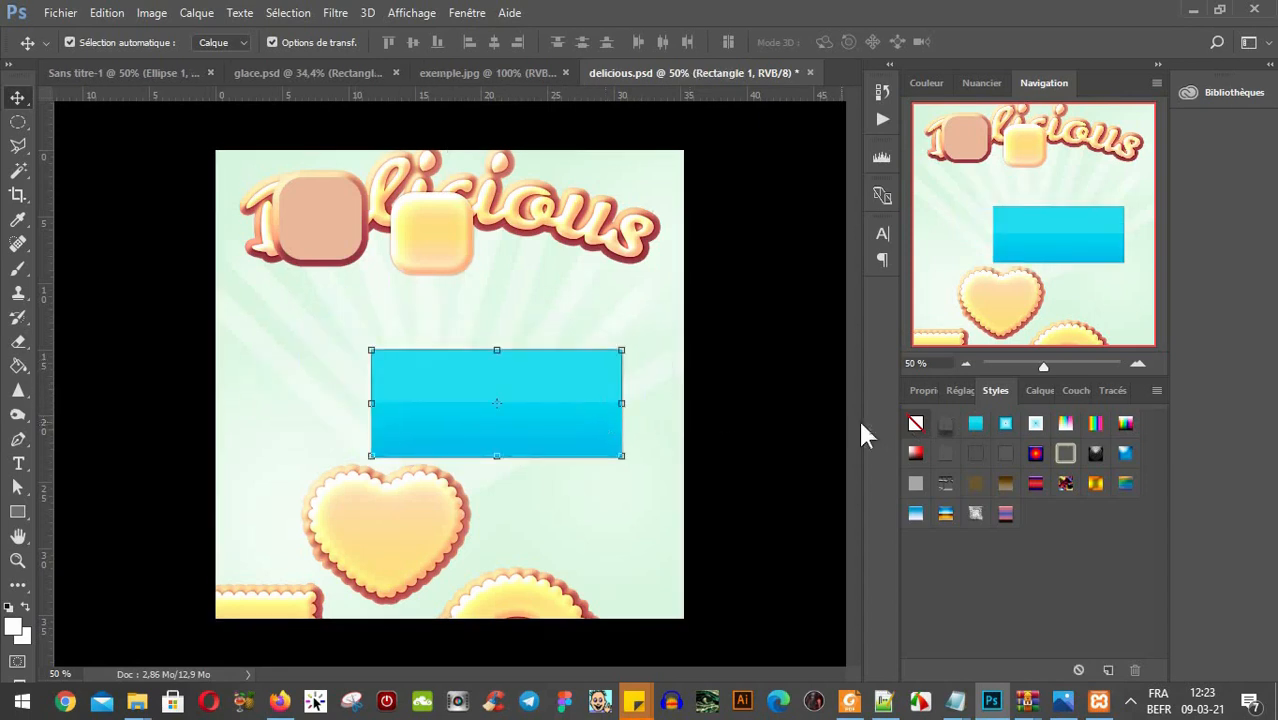
Try the predefined rainbow fade style and the red, purple and blue striped style on the rectangle.
click(1038, 425)
click(1066, 424)
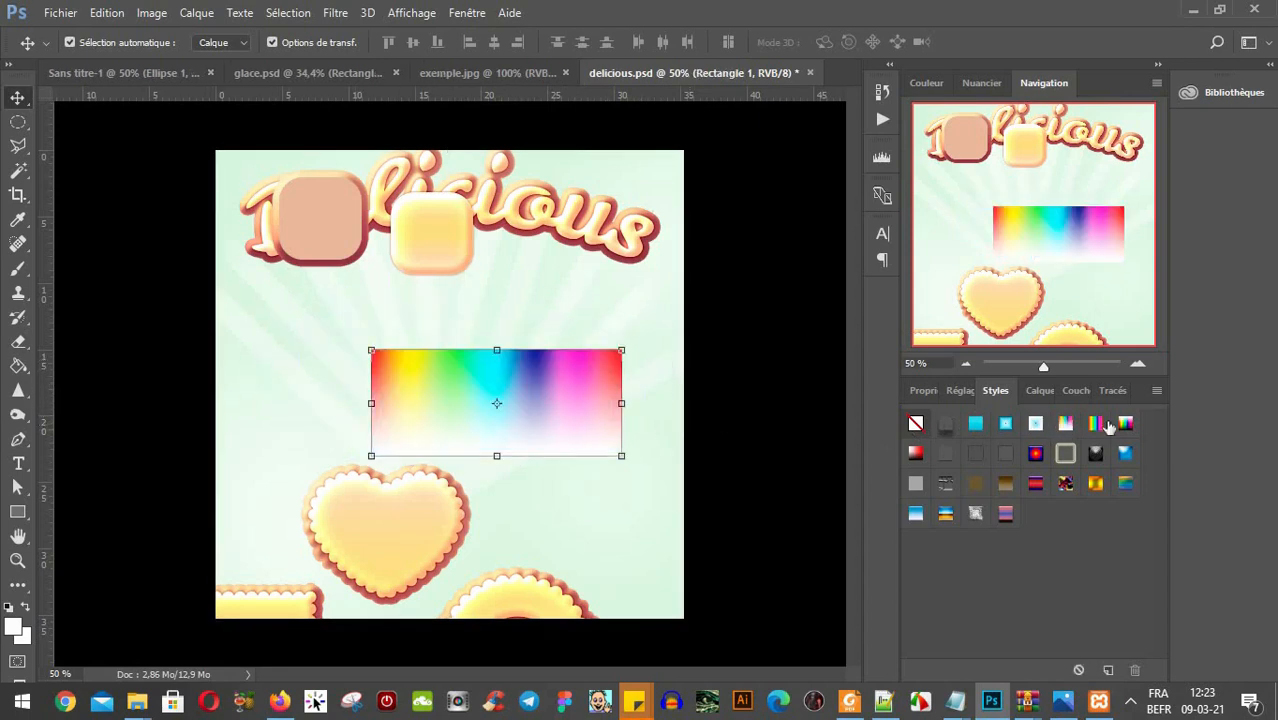
click(723, 483)
click(479, 411)
click(975, 513)
click(1006, 514)
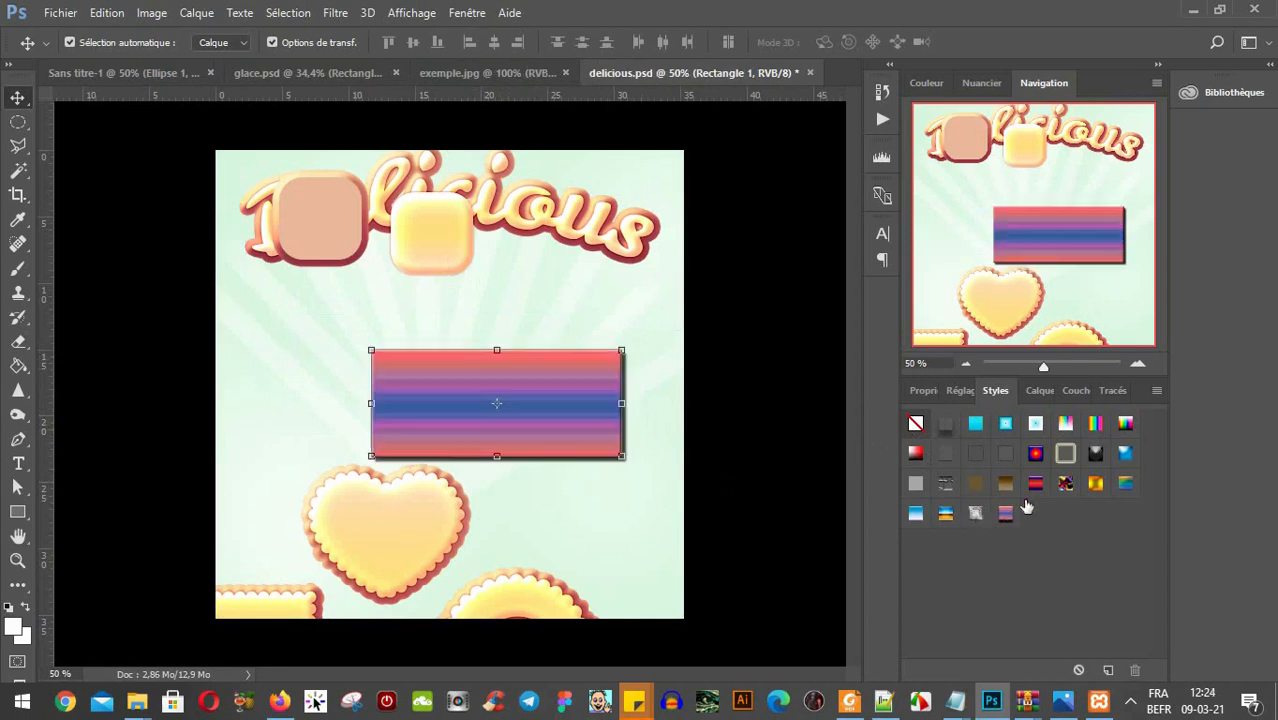
Try the multicolour texture, orange-brown and red-to-black styles on the rectangle, and settle on the black style with concentric white rings.
click(1035, 484)
click(1066, 483)
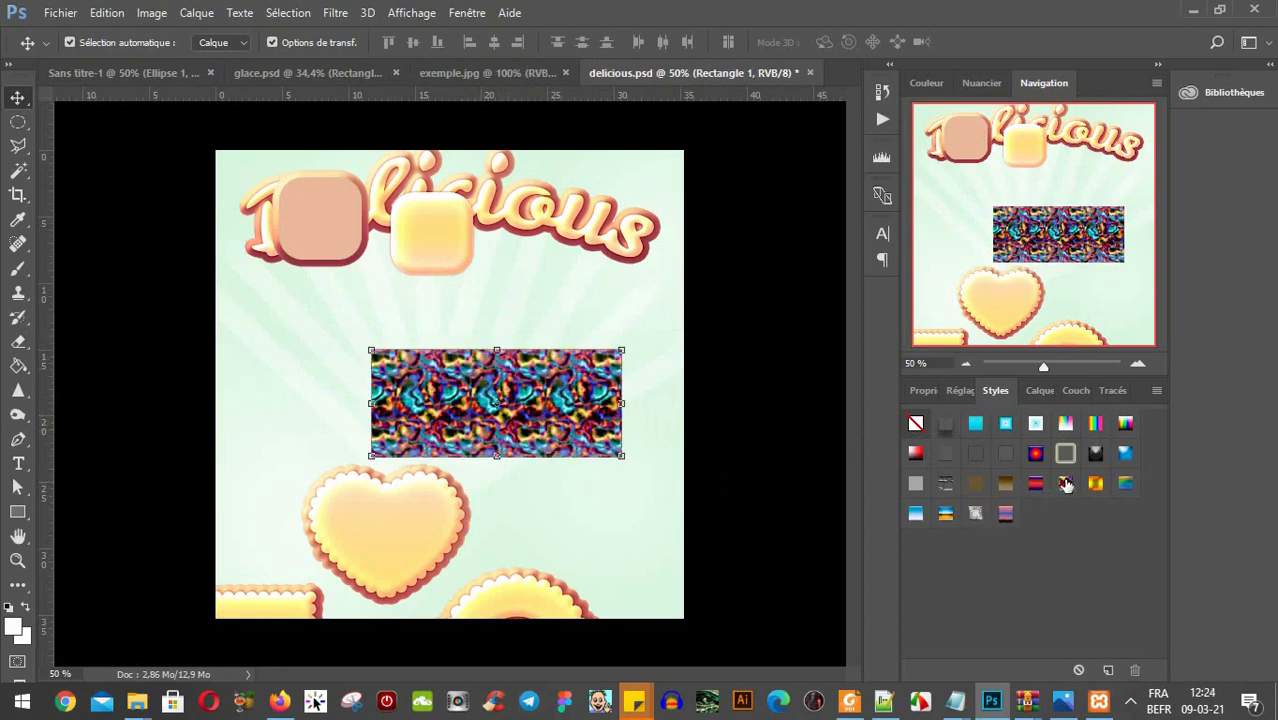
click(1095, 483)
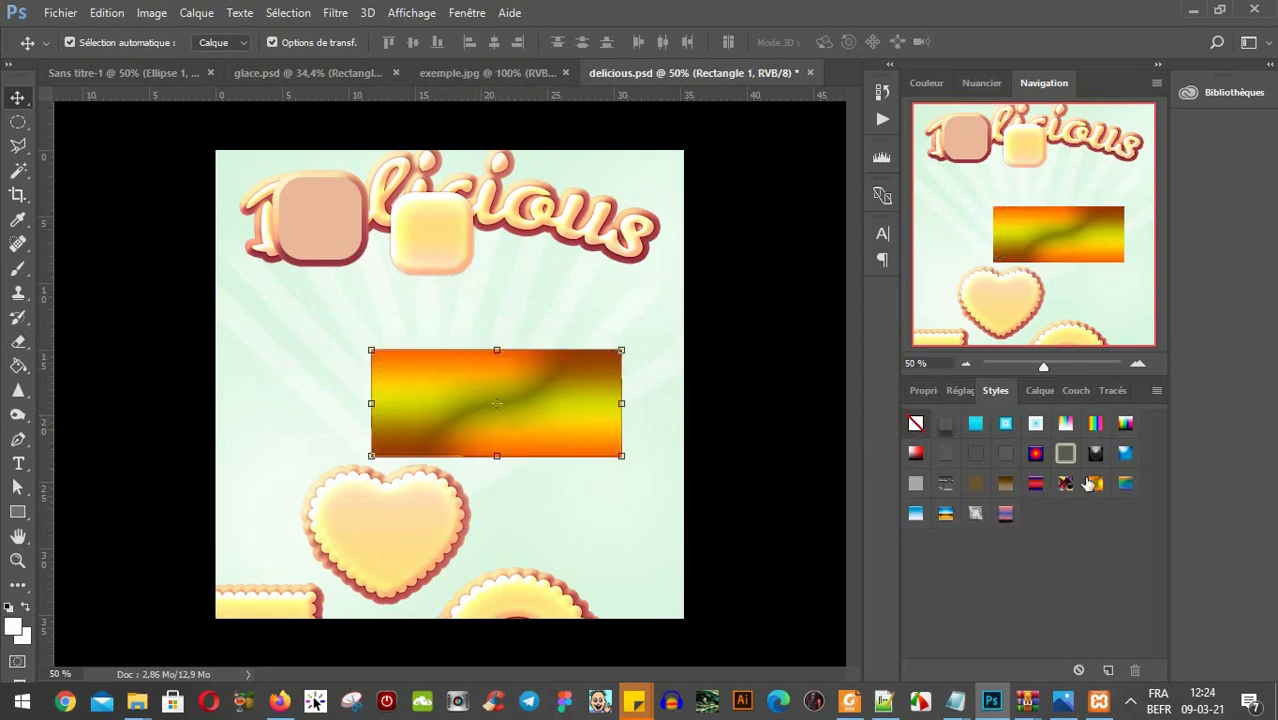
click(915, 453)
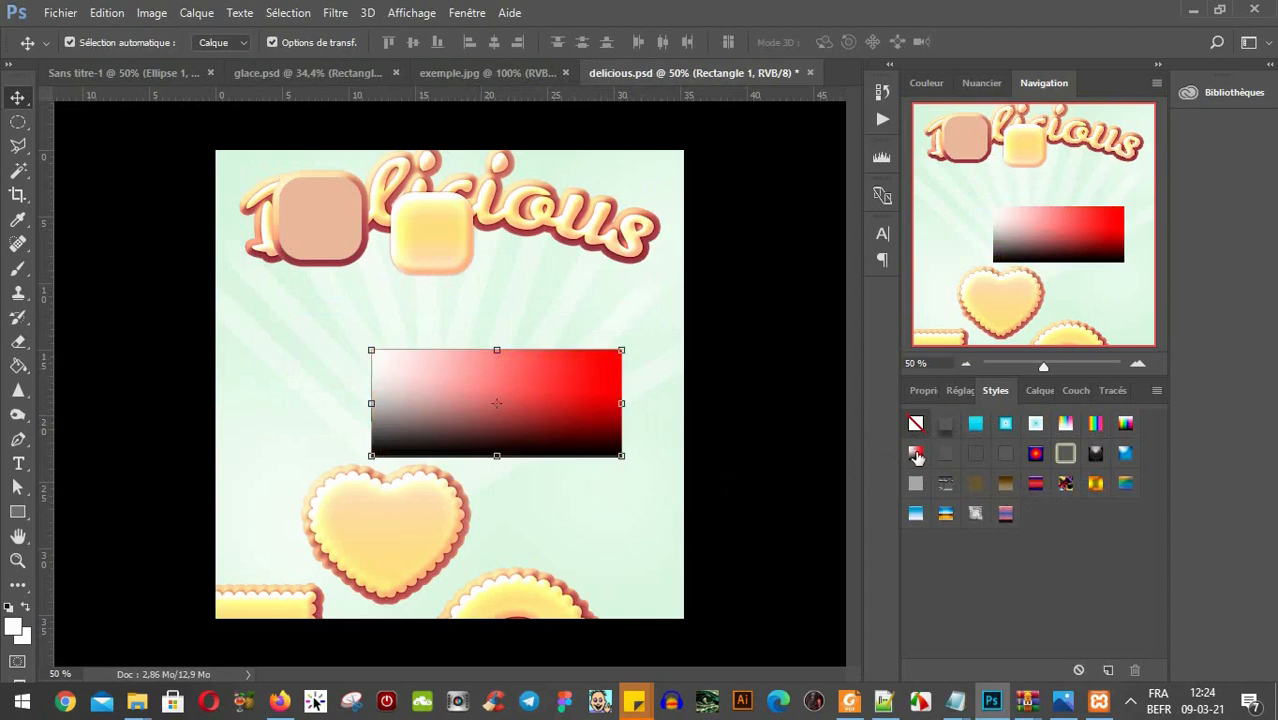
click(1095, 453)
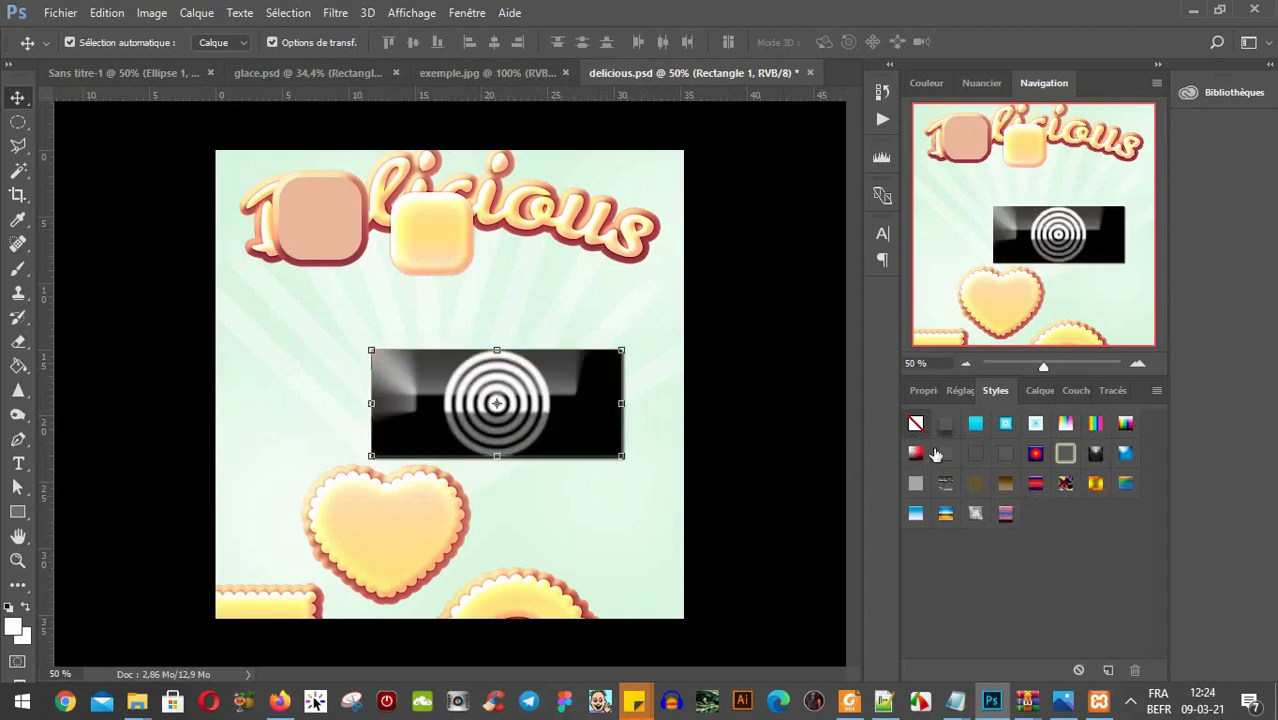
Hide the bevel and emboss, gradient overlay and drop shadow effects of the Rectangle 1 layer one by one, and show them again.
click(1041, 391)
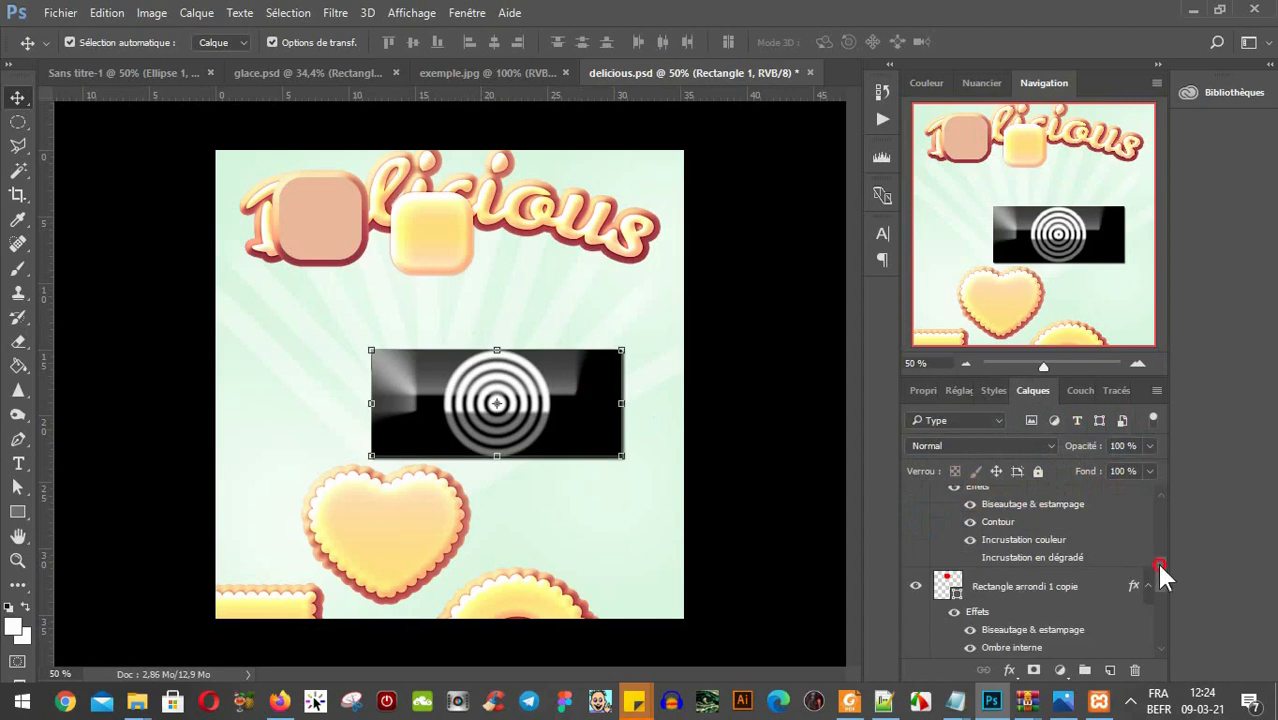
drag(1160, 563, 1165, 512)
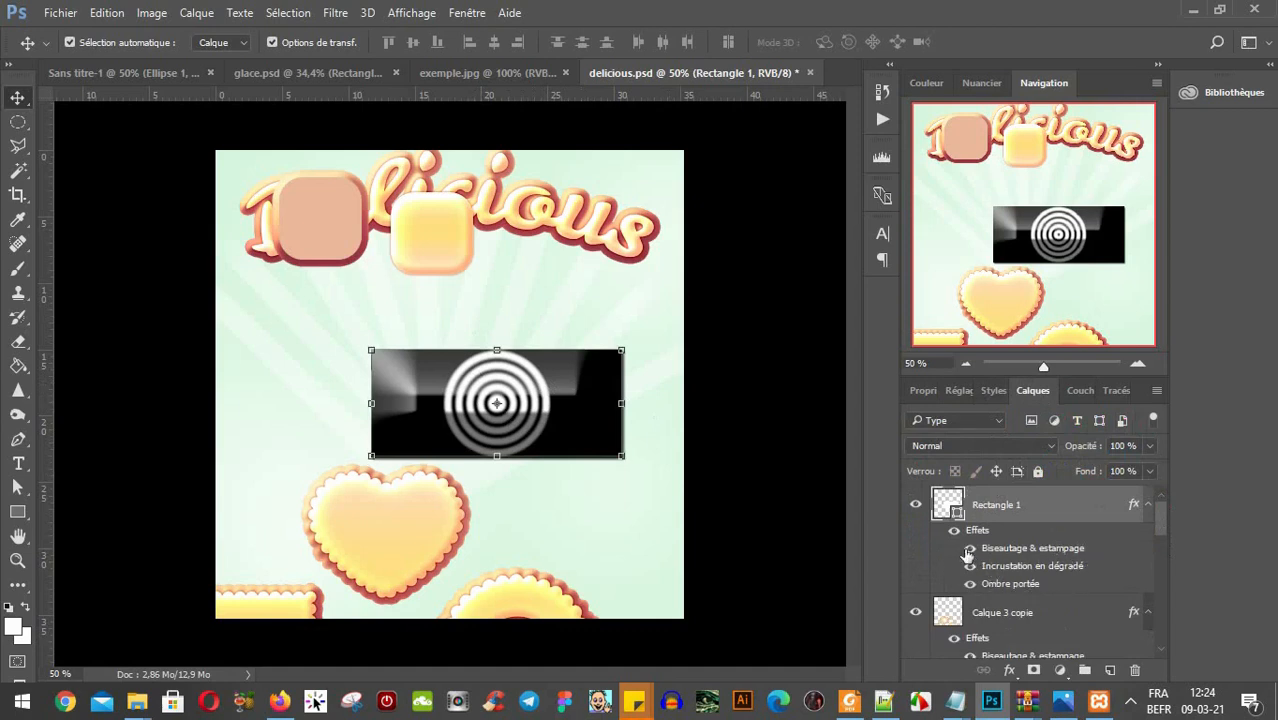
click(969, 553)
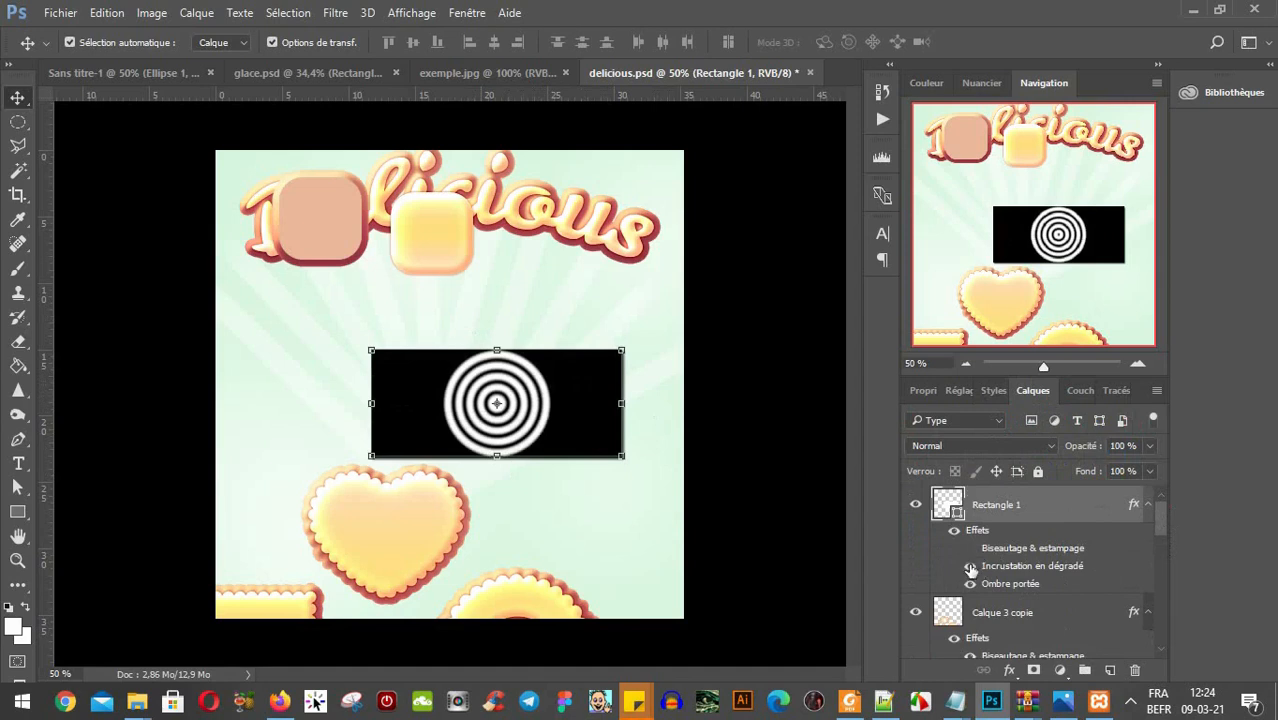
click(970, 567)
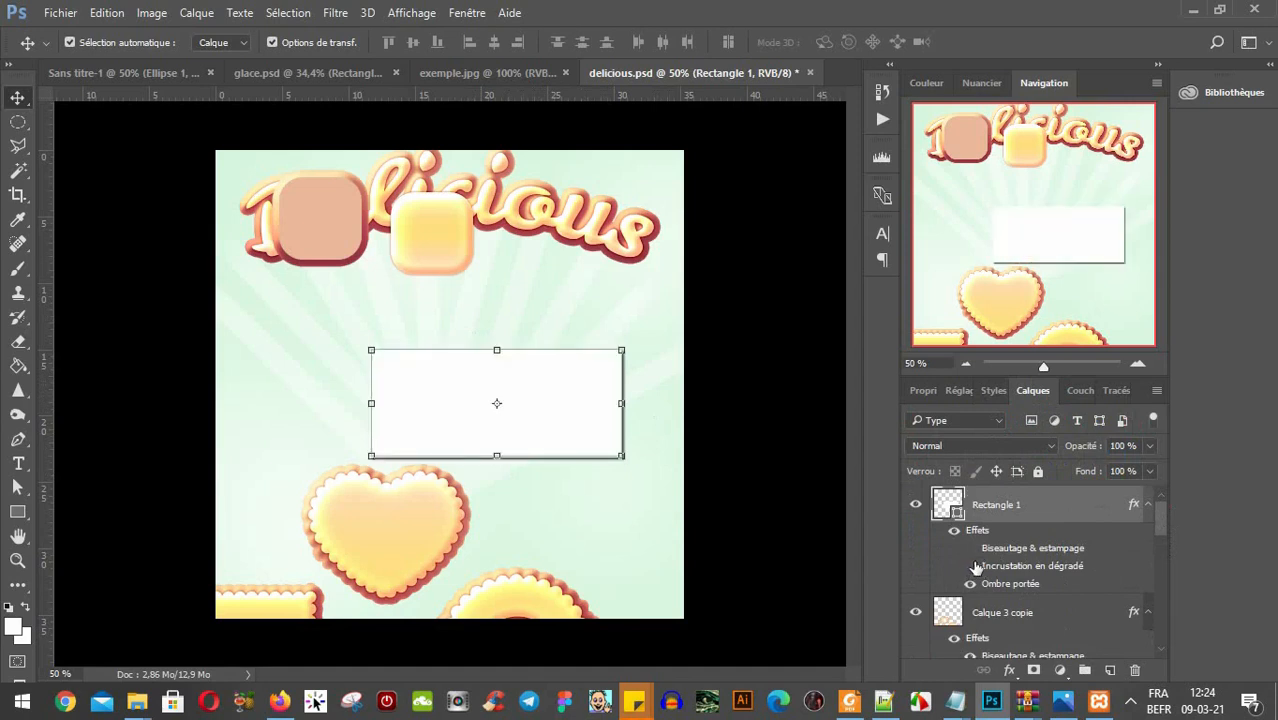
click(970, 584)
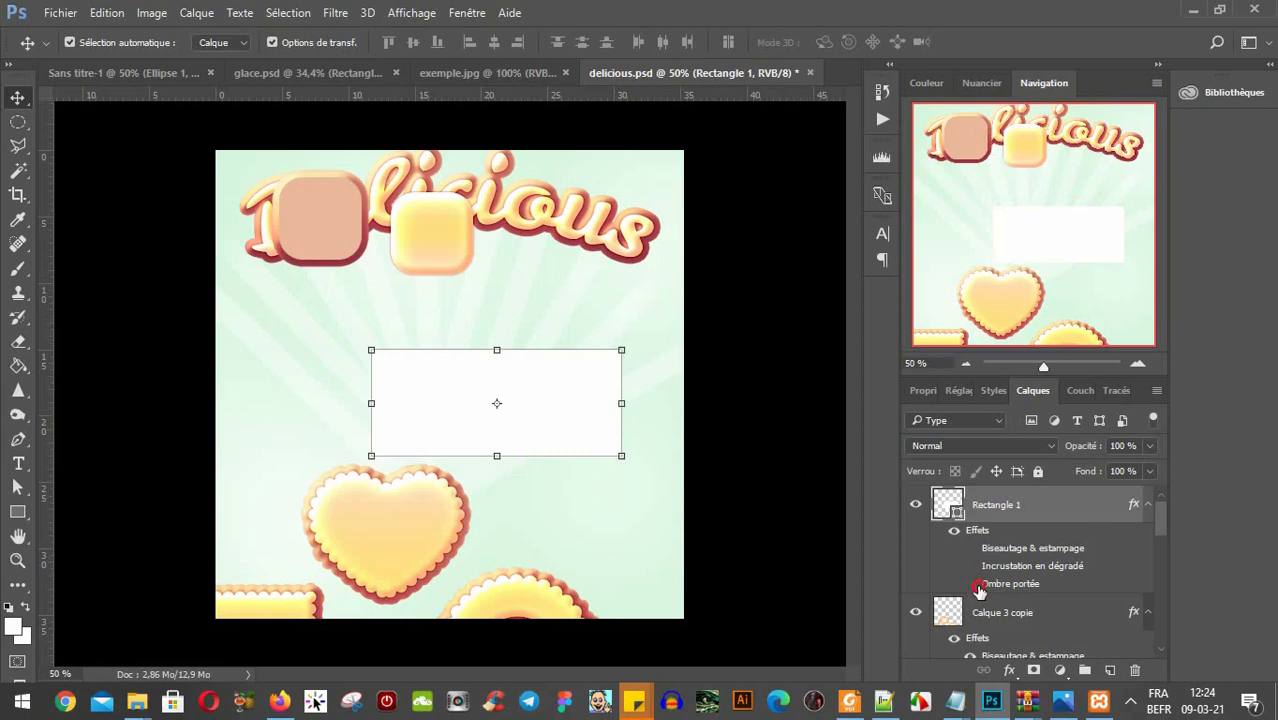
click(970, 566)
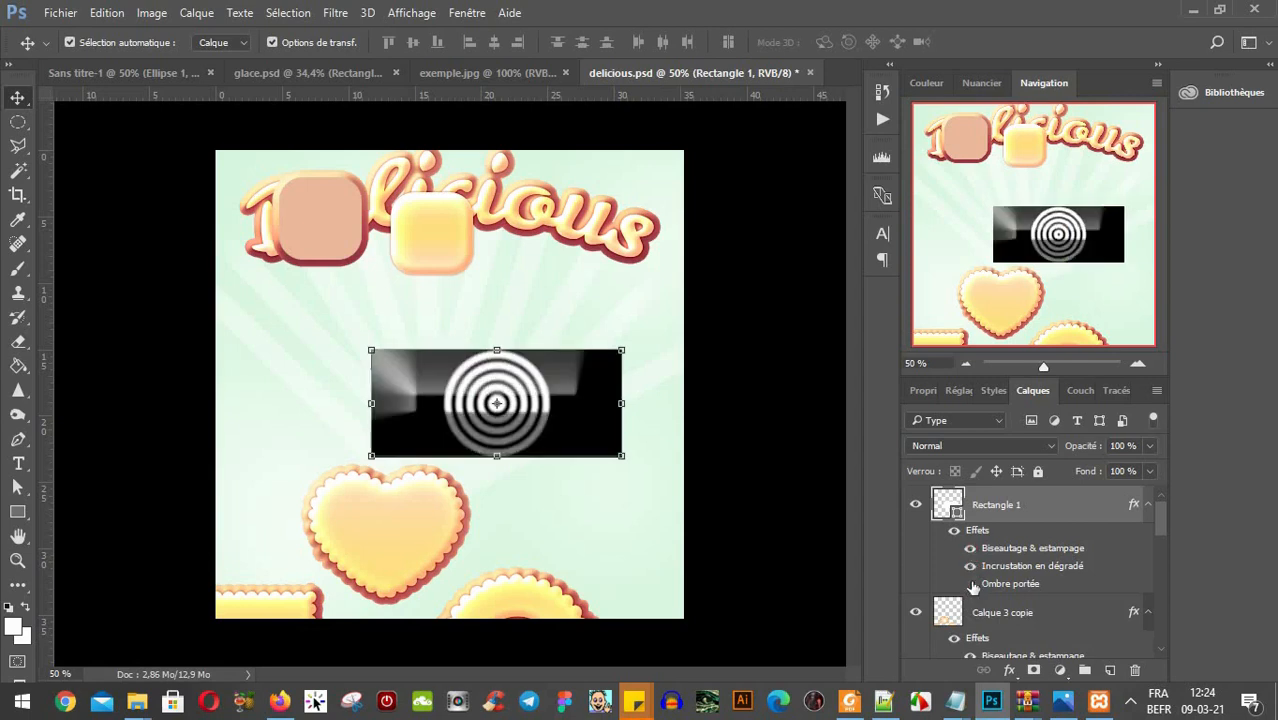
click(970, 584)
Move the black ringed rectangle clear of the heart, placing it just below the two rounded squares.
drag(553, 408, 560, 442)
mouse_move(19, 515)
mouse_down()
mouse_move(117, 551)
mouse_move(48, 512)
mouse_move(18, 512)
mouse_up()
click(18, 510)
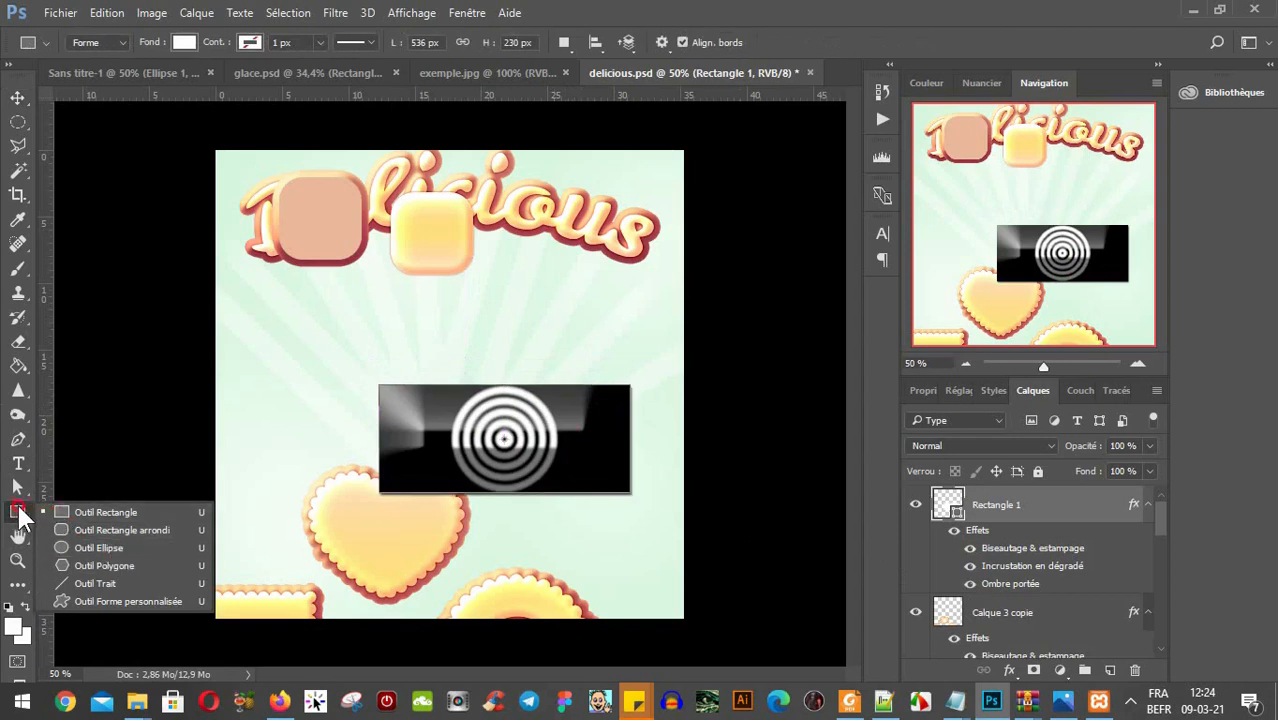
key(v)
drag(588, 440, 541, 354)
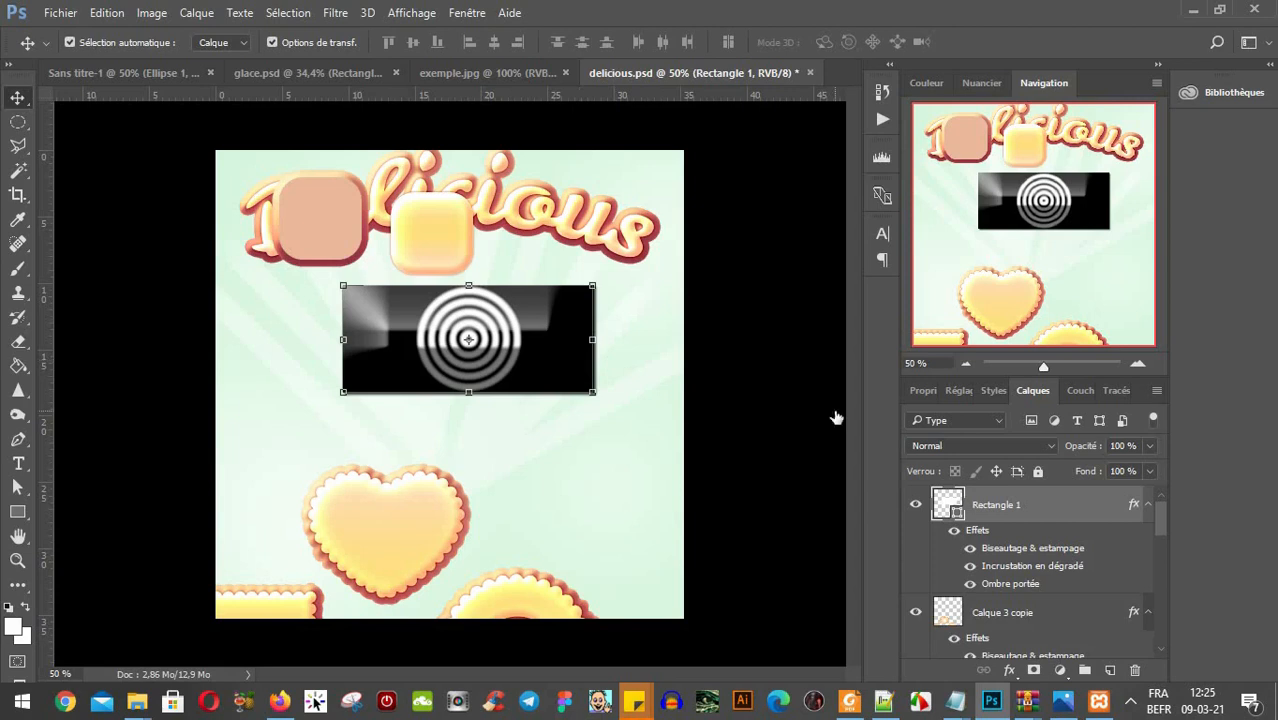
click(1129, 701)
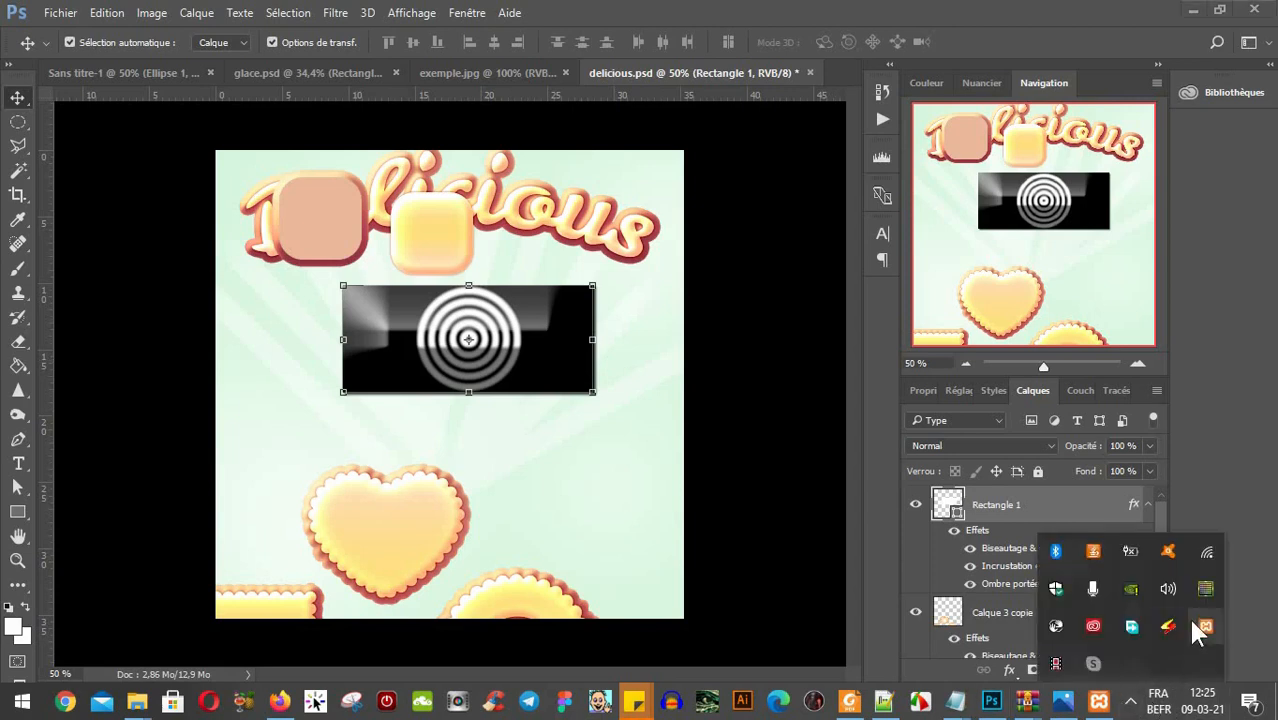